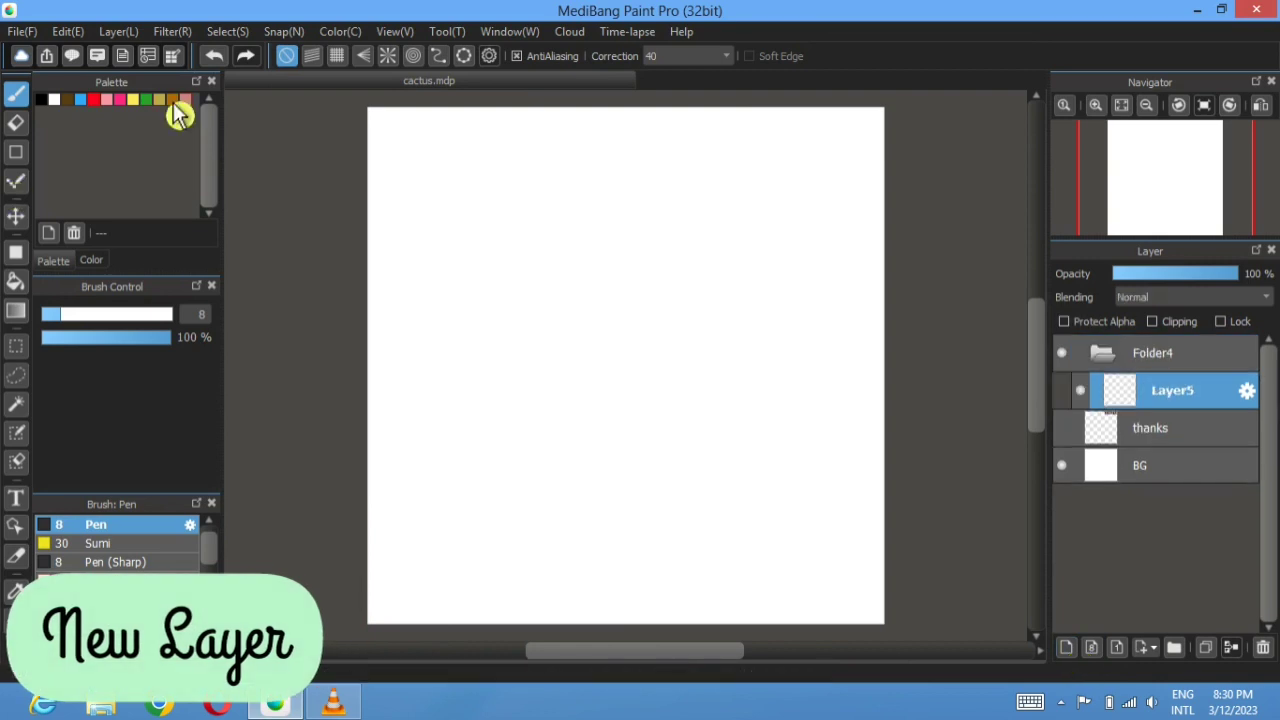
- Draw a rounded rectangle with 60% round corners in orange #E0A946 across the lower middle of the canvas
click(20, 252)
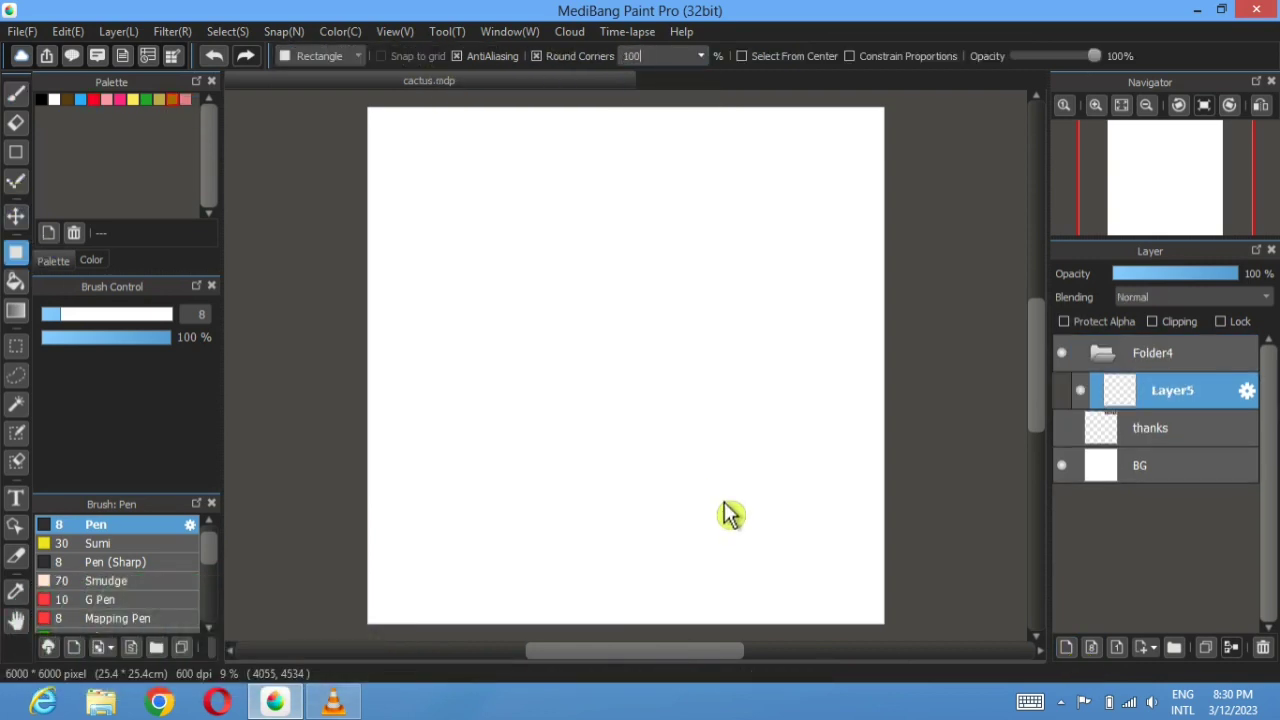
drag(722, 502, 431, 211)
key(ctrl+z)
click(699, 55)
click(646, 99)
click(91, 260)
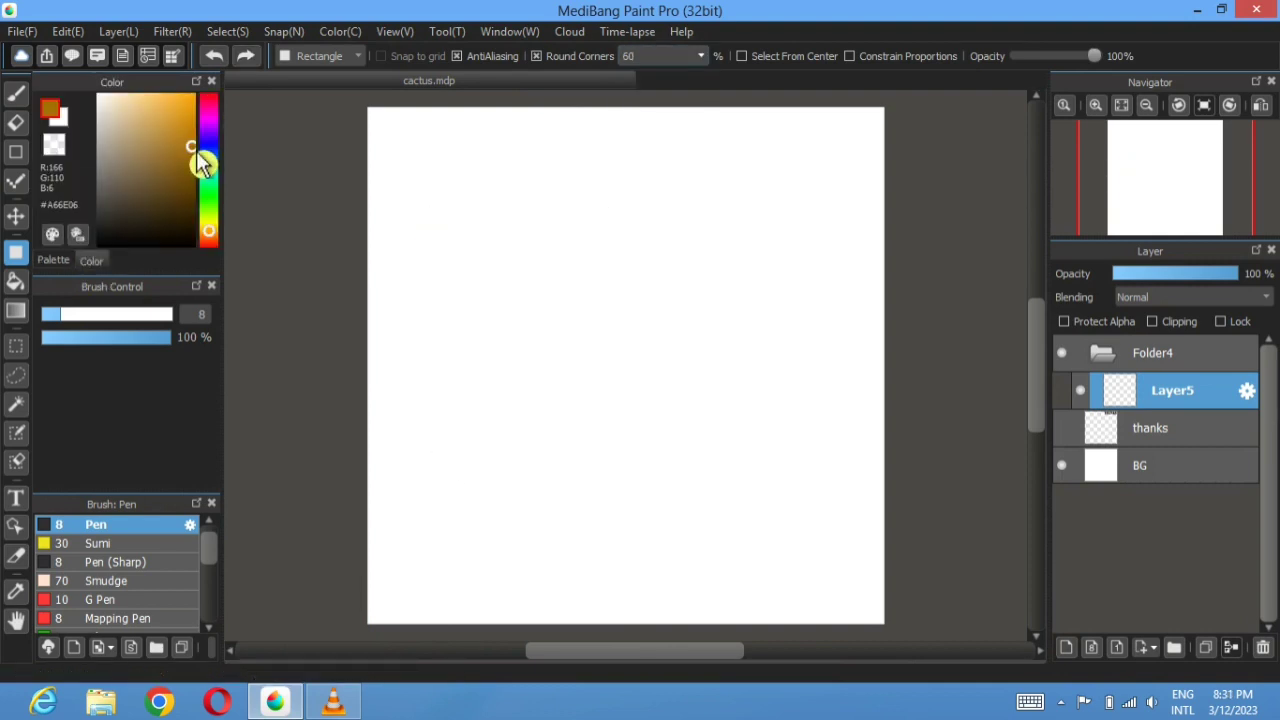
drag(197, 156, 172, 117)
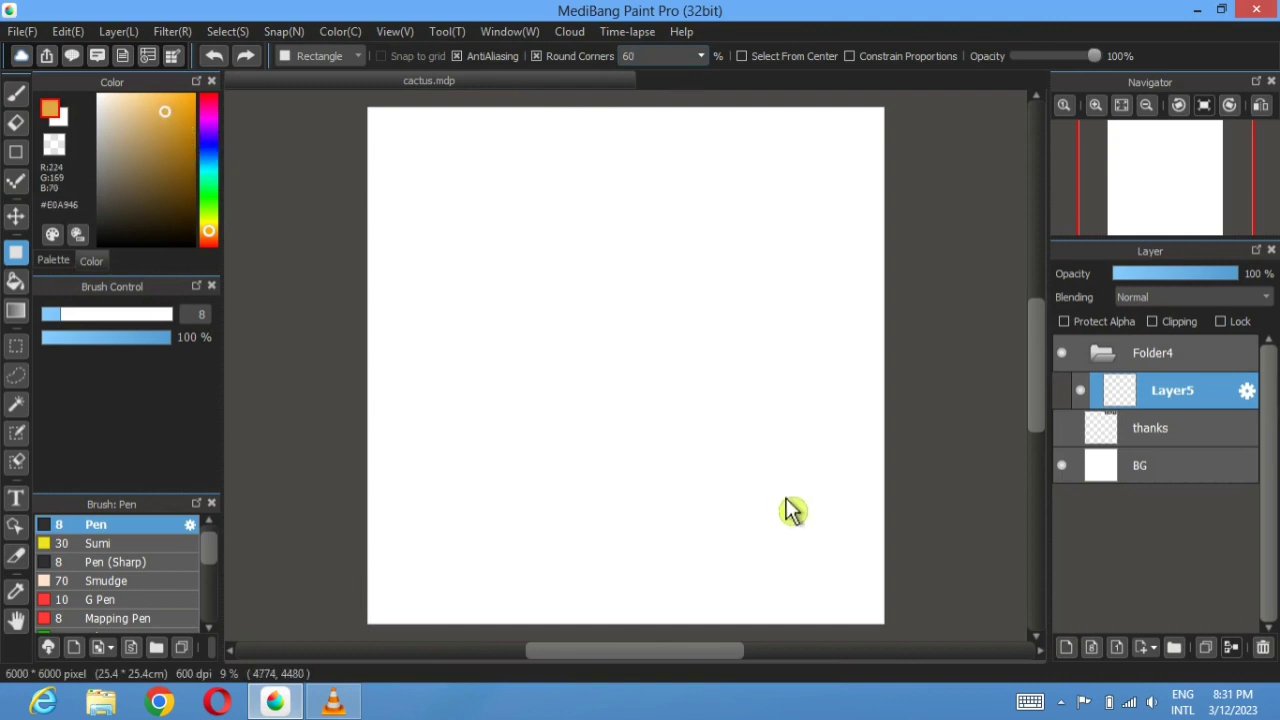
drag(786, 503, 474, 323)
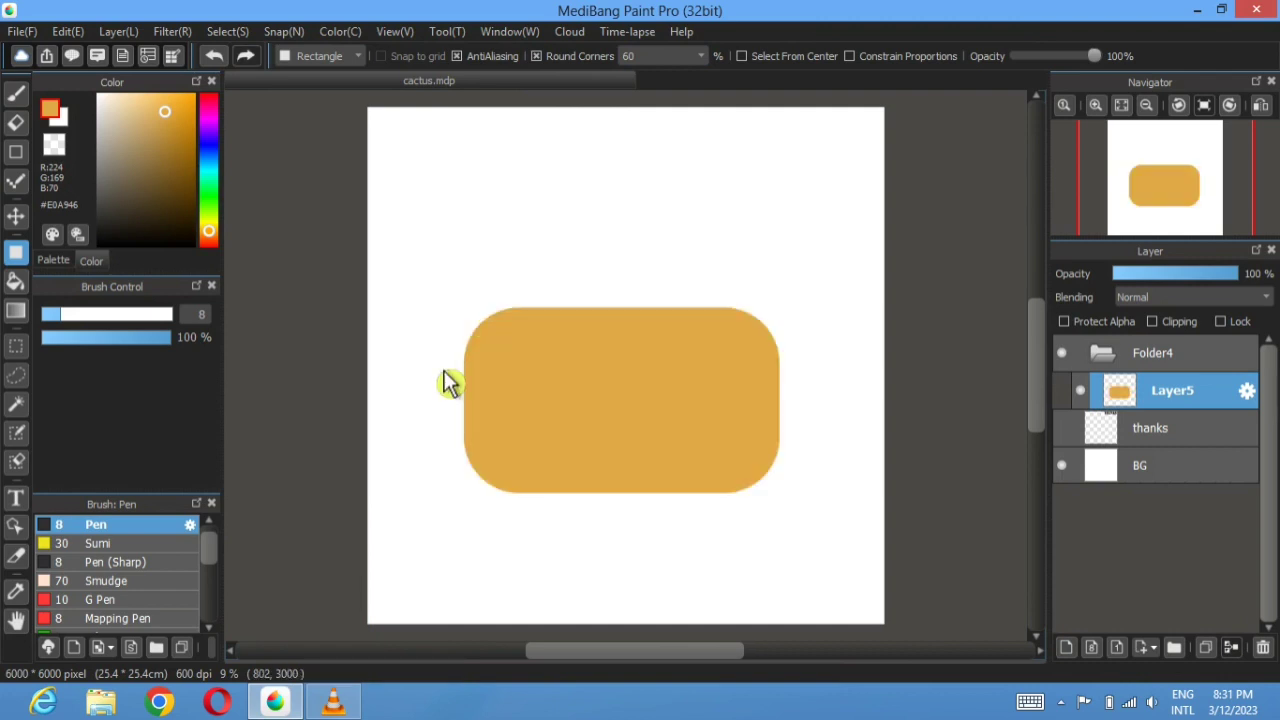
- Select the upper third of the orange shape with a rectangular selection and cut it away to leave a flat top edge
click(18, 347)
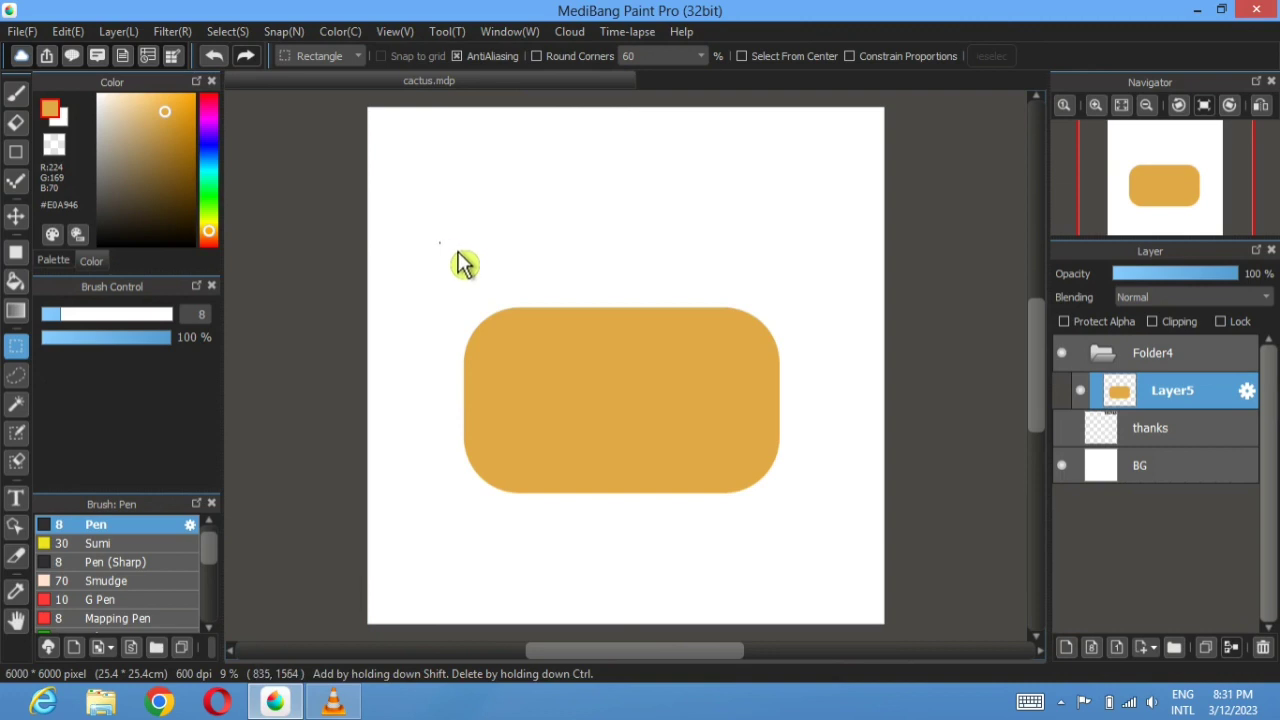
drag(440, 242, 820, 379)
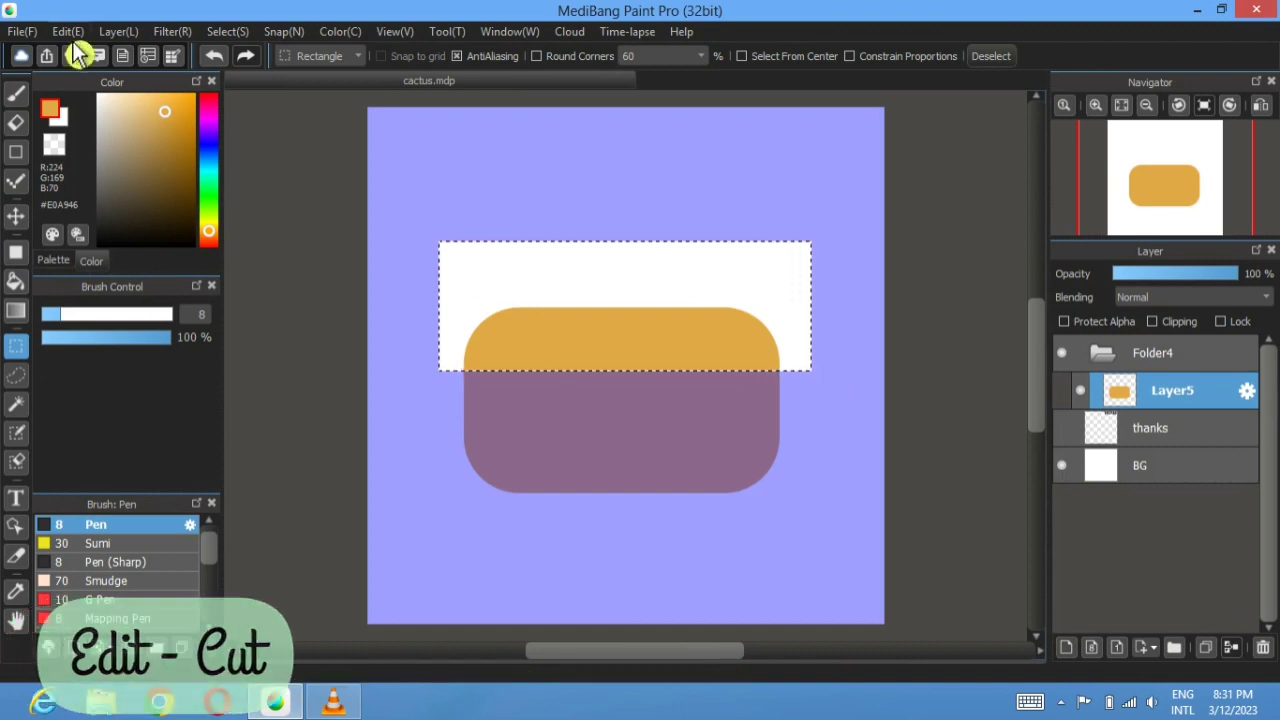
key(ctrl+x)
- Stretch the pot shape taller with Free Transform and outline it with a 20-pixel On Boundary selection border on a new layer
key(ctrl+t)
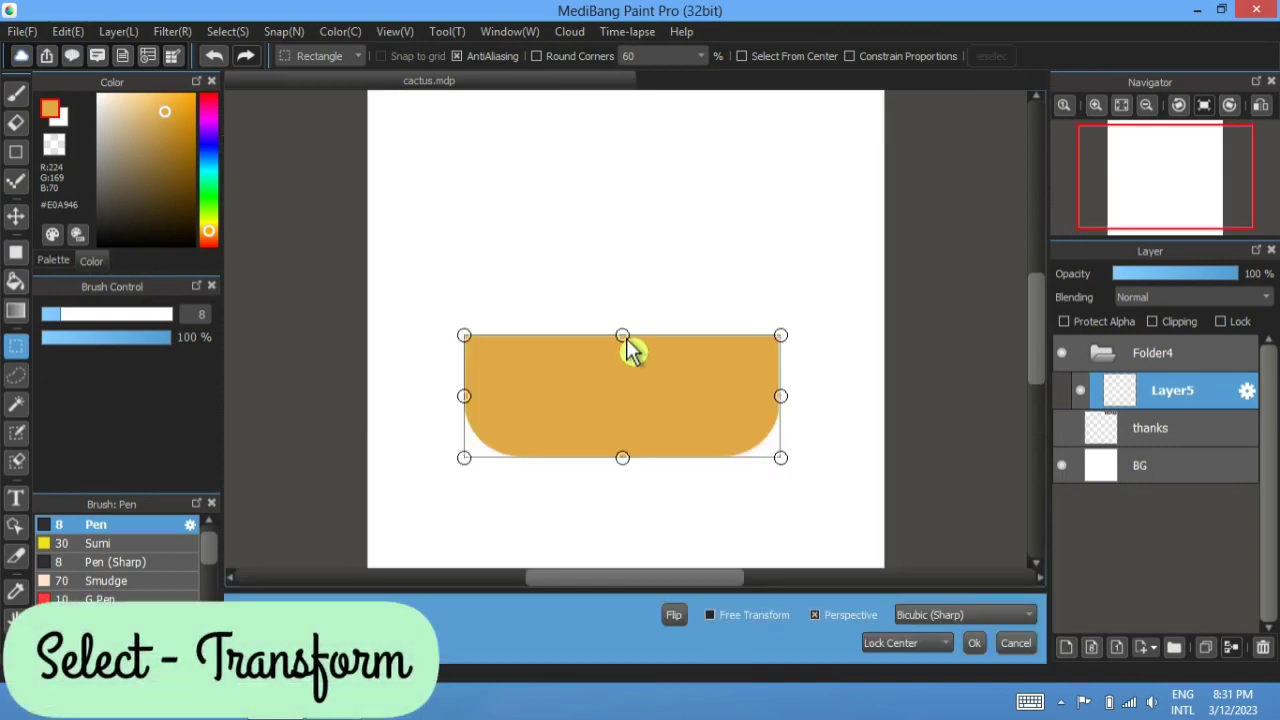
drag(622, 334, 629, 320)
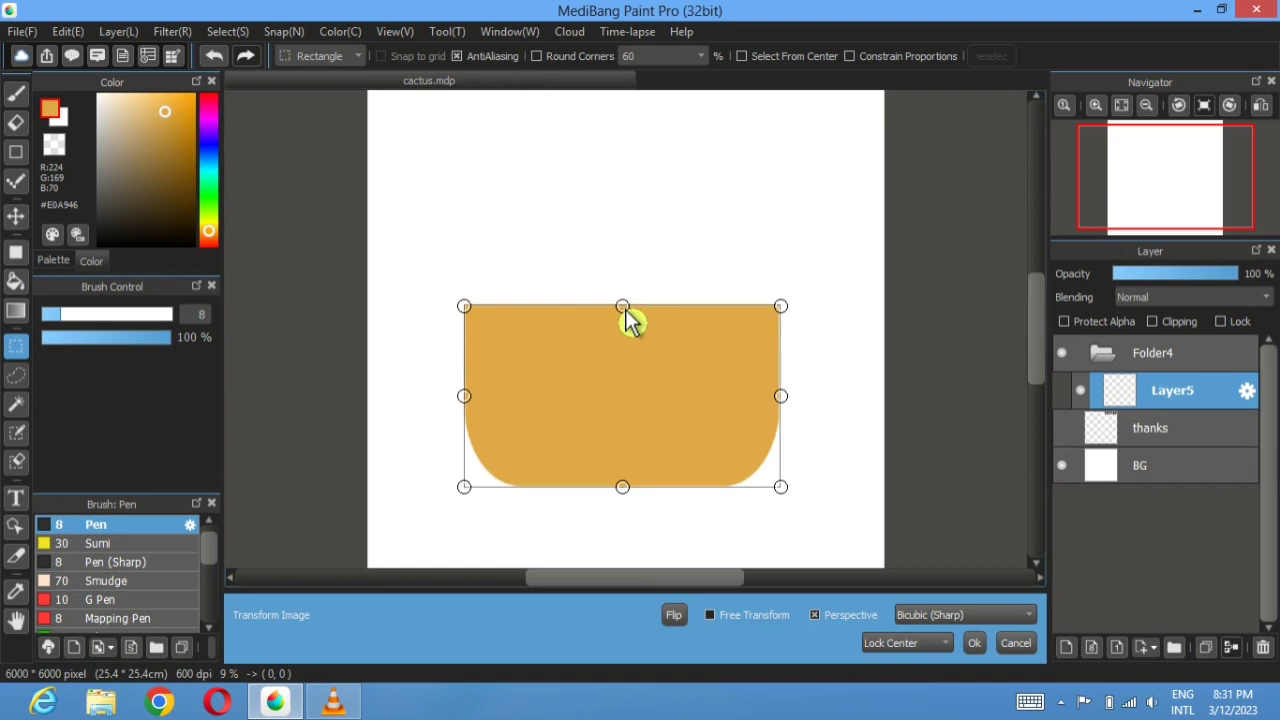
click(711, 617)
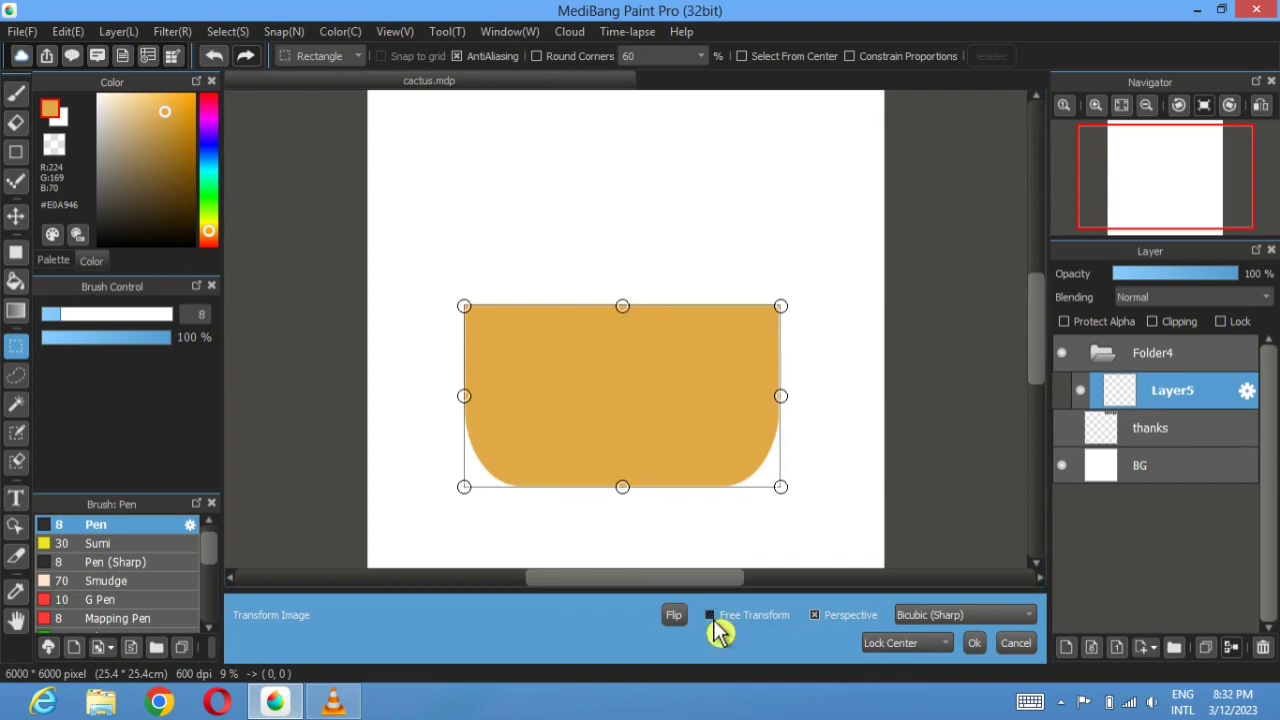
click(711, 617)
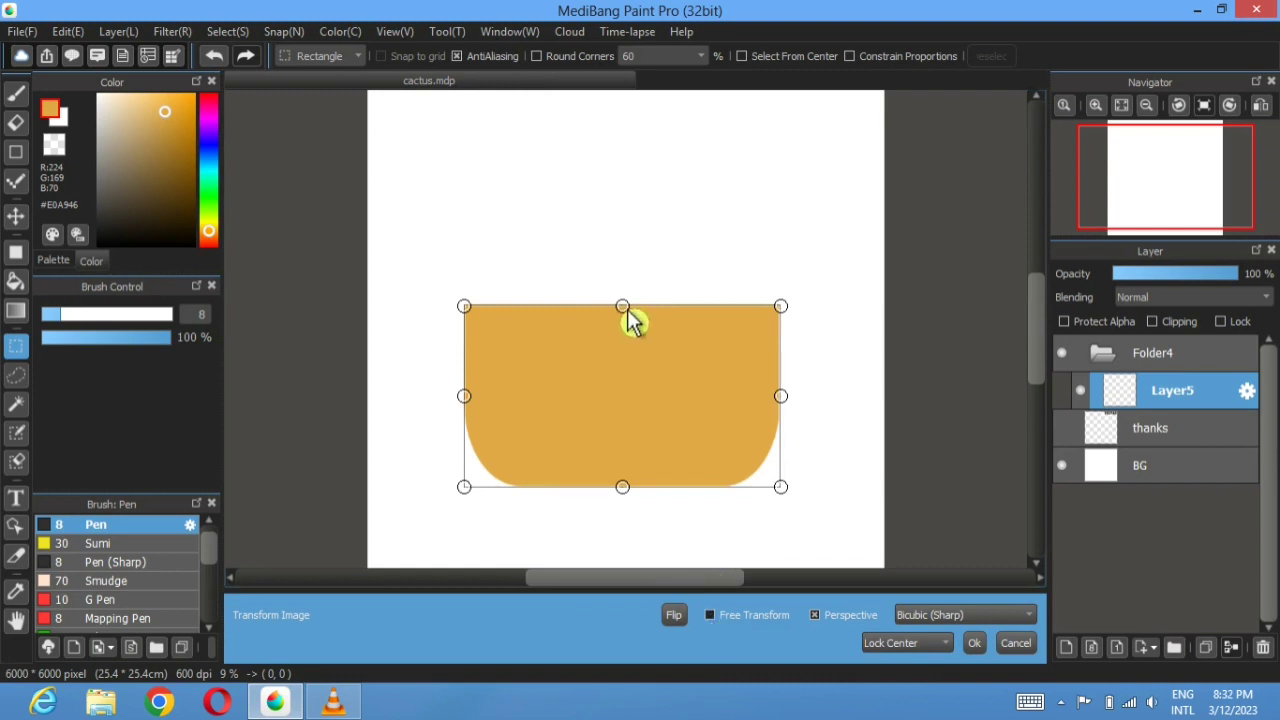
mouse_move(626, 312)
mouse_down()
mouse_move(626, 334)
mouse_move(626, 294)
mouse_move(630, 321)
mouse_up()
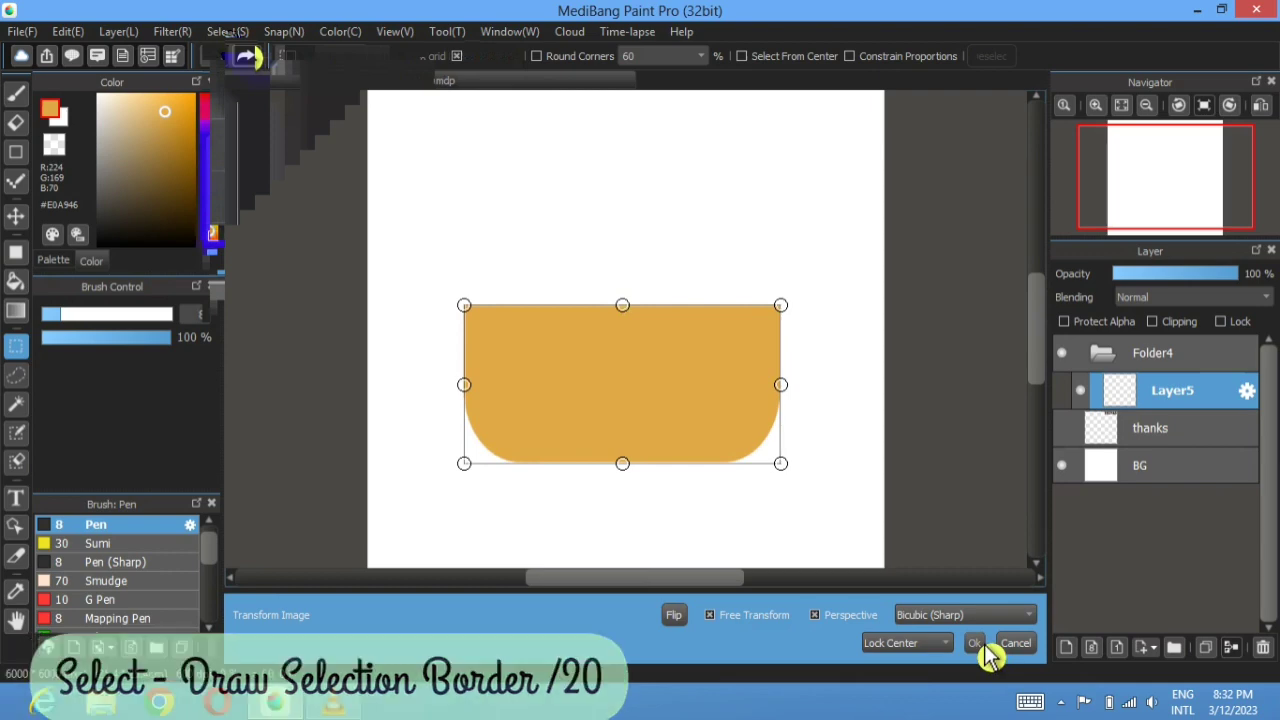
click(975, 643)
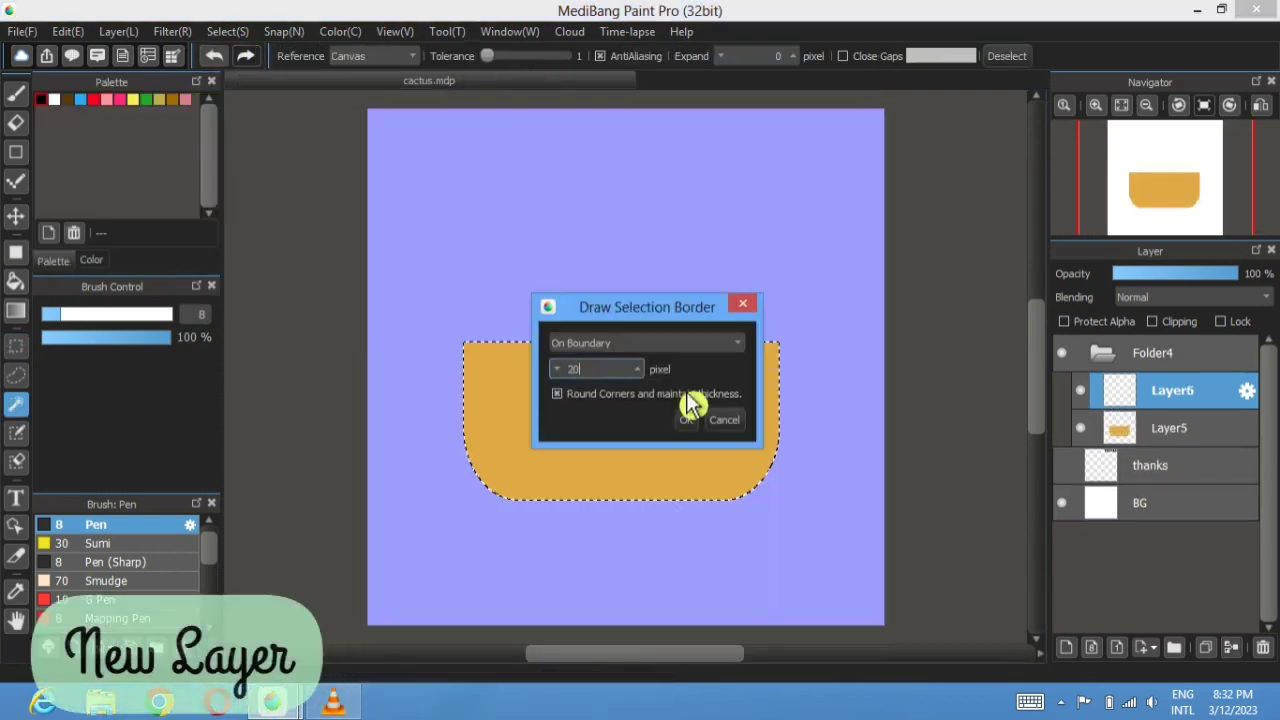
click(693, 425)
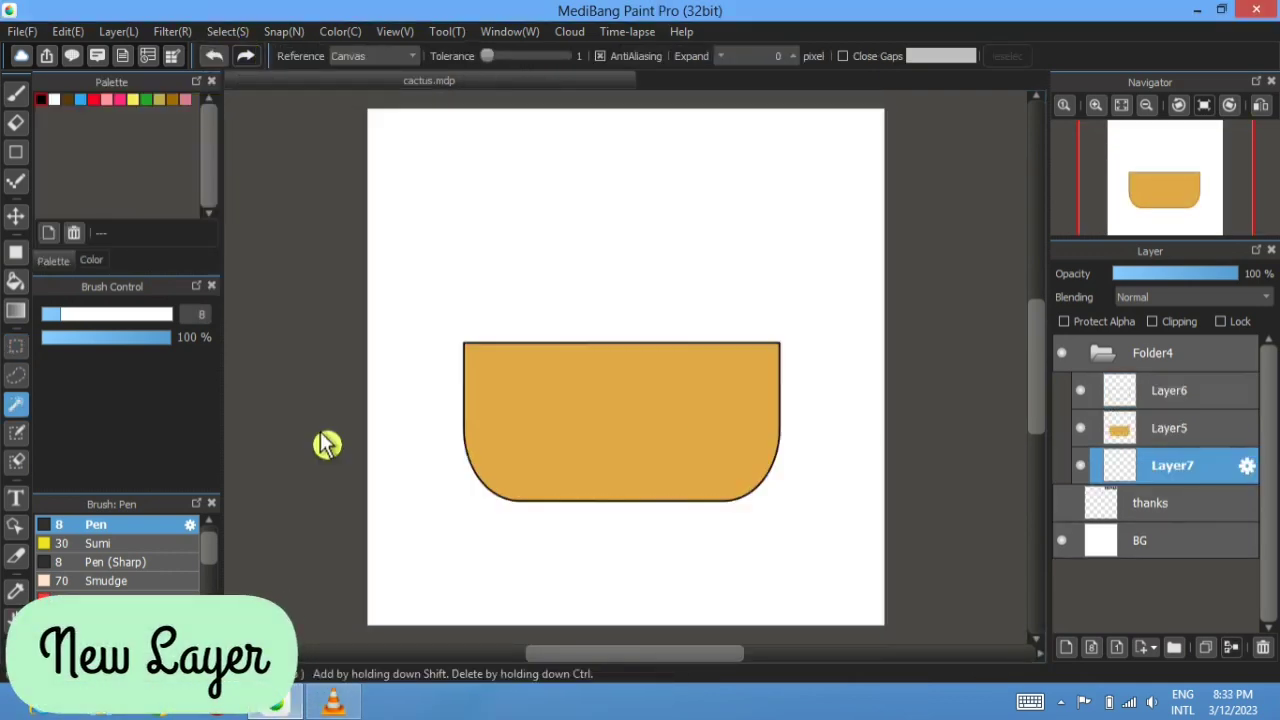
- Sample the pot's orange on a new layer beneath it and set the filled rectangle's round corners to 100%
key(i)
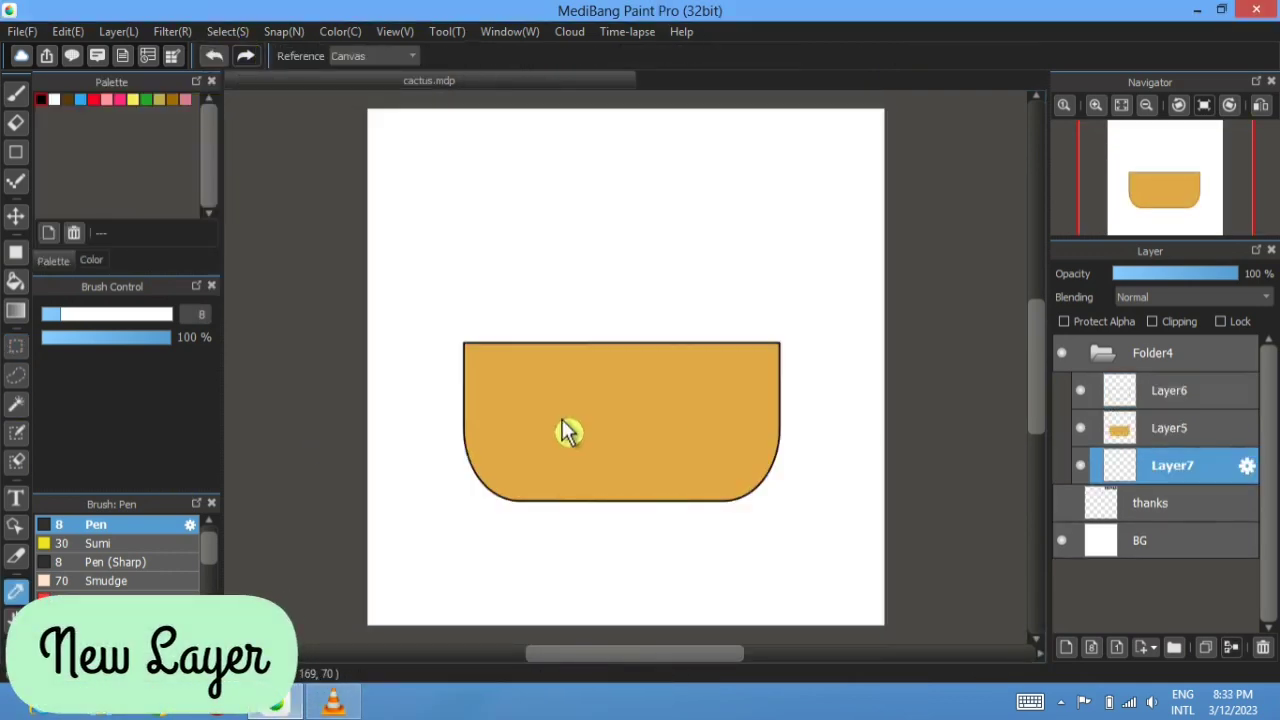
click(15, 252)
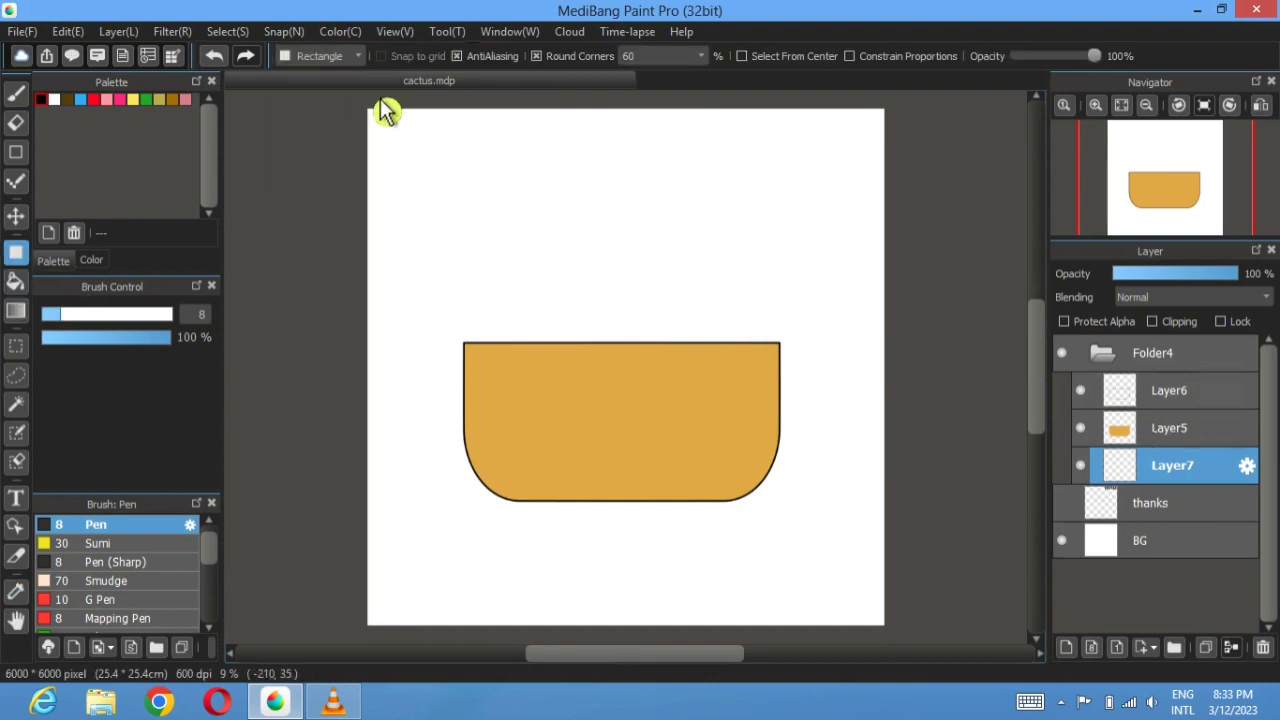
click(350, 56)
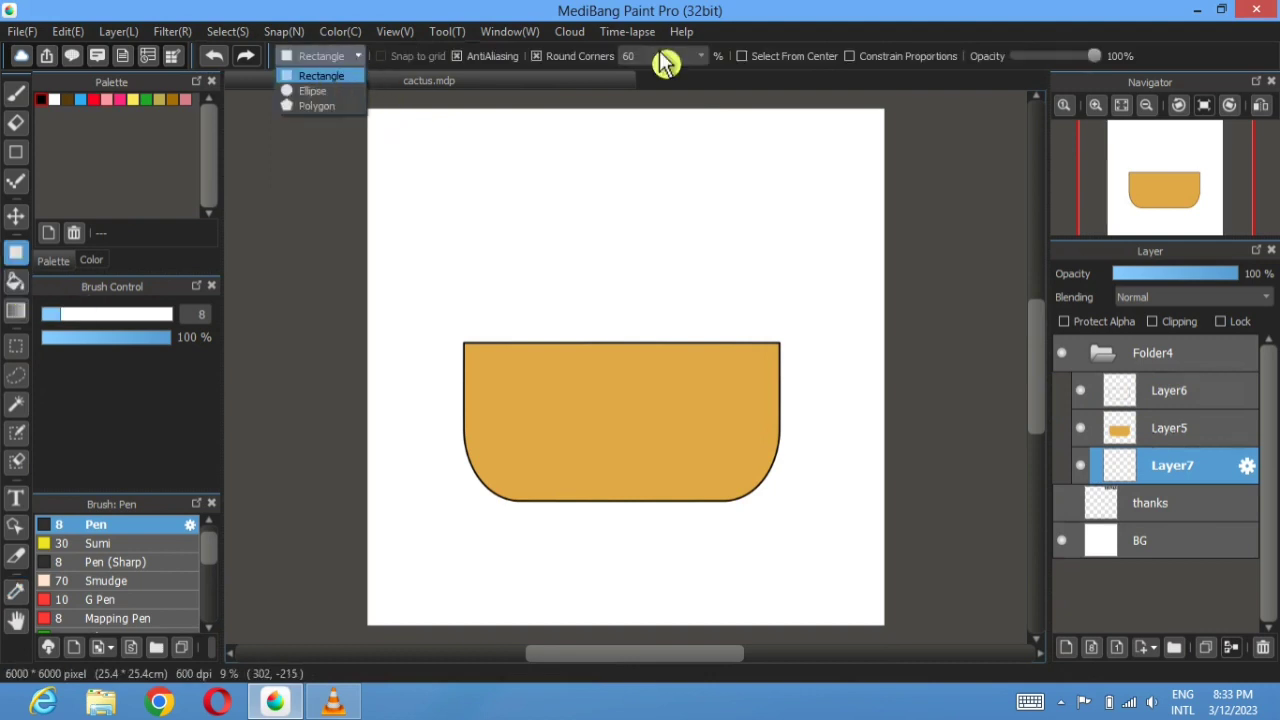
click(700, 56)
click(660, 121)
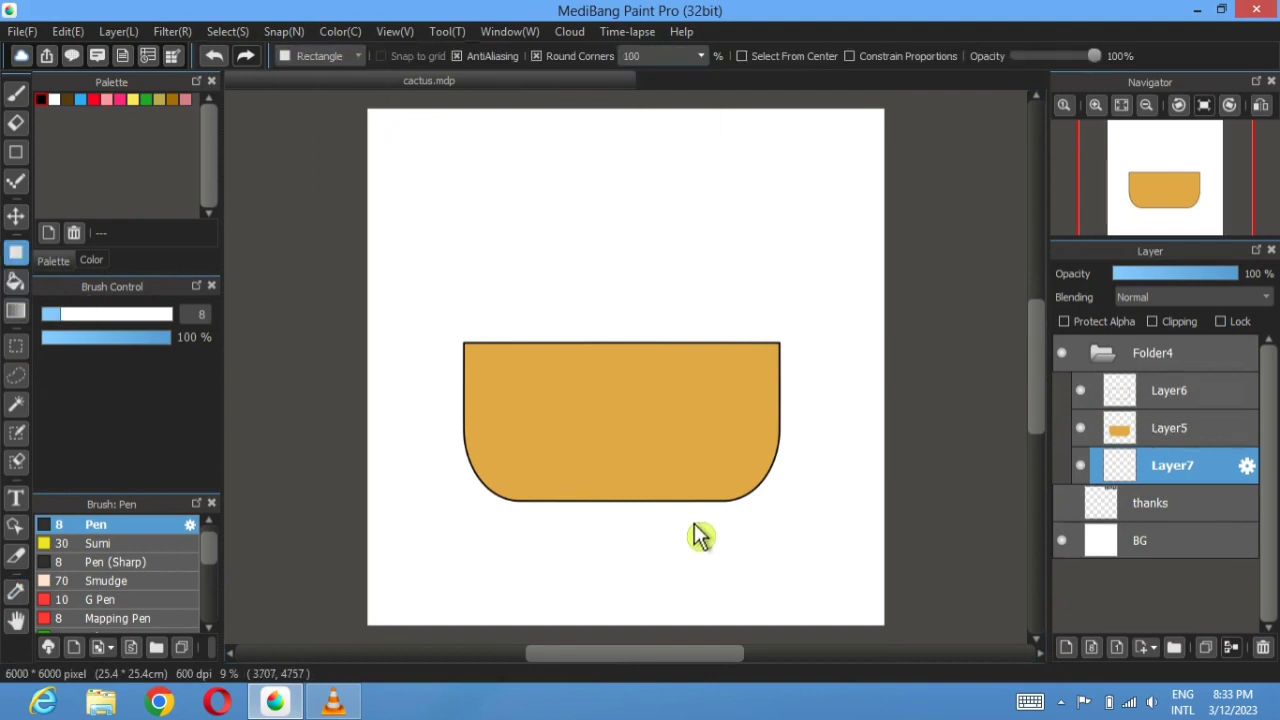
drag(687, 519, 665, 462)
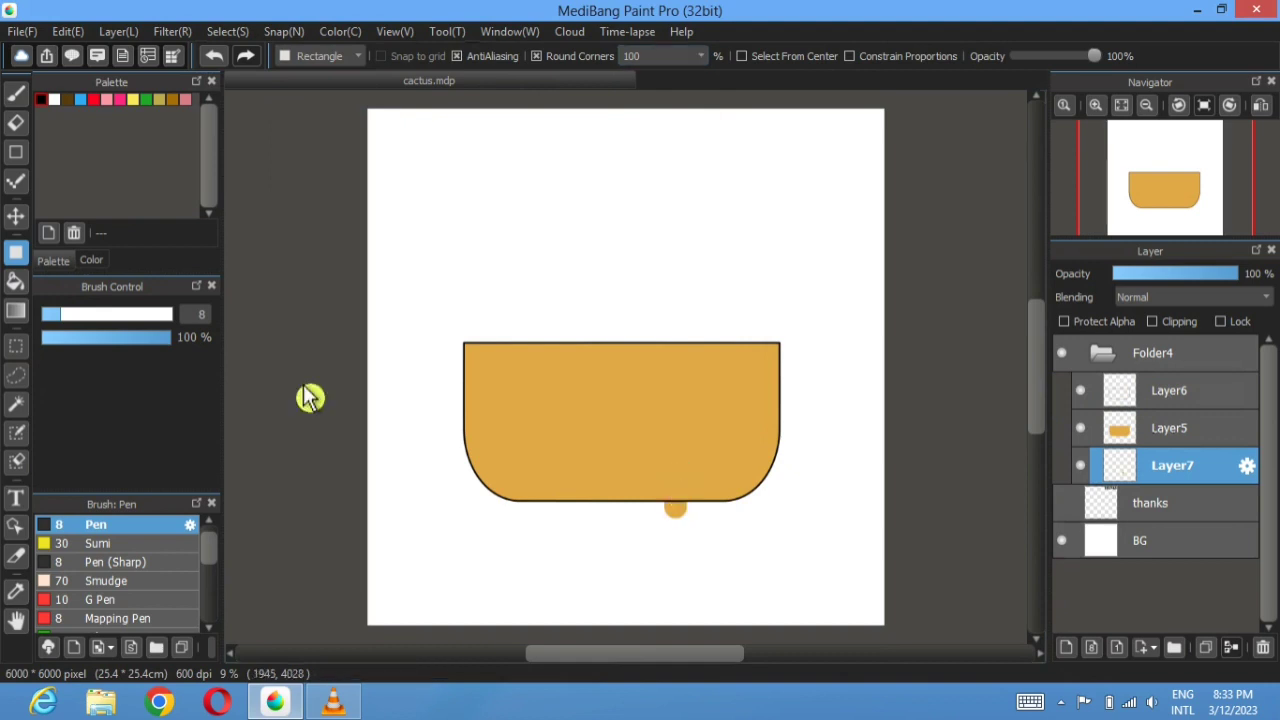
click(15, 215)
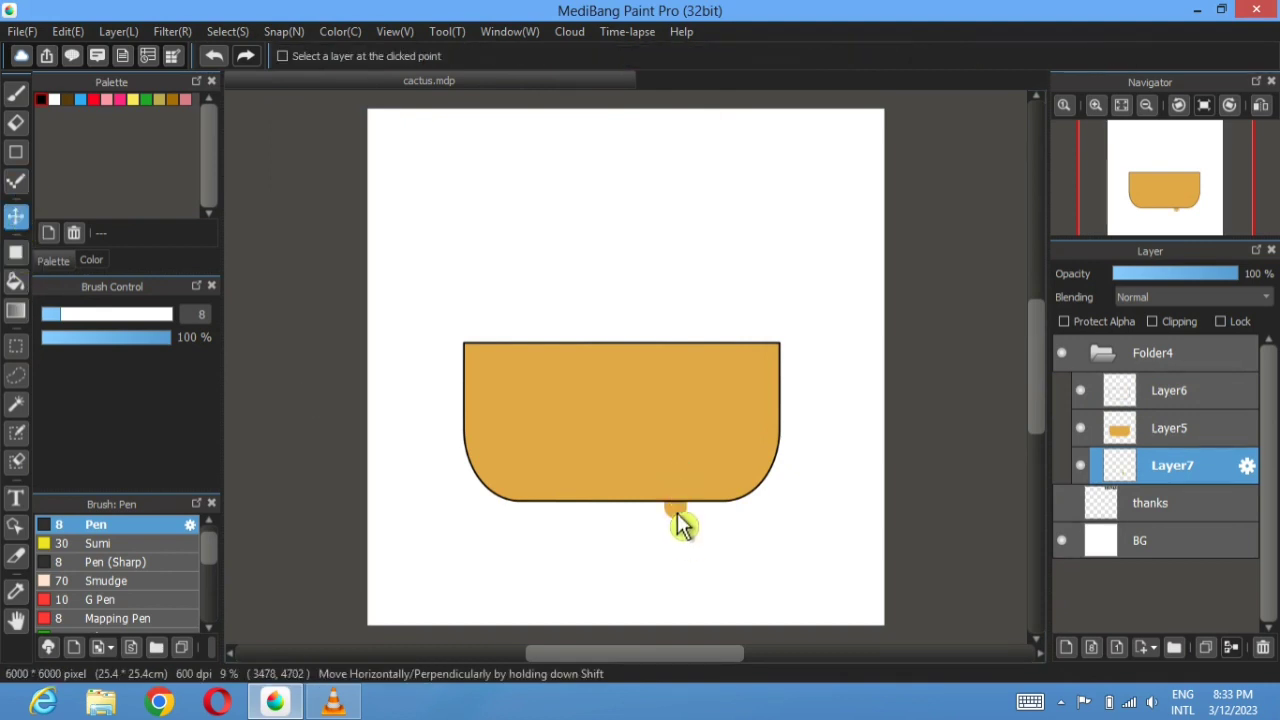
drag(681, 524, 673, 532)
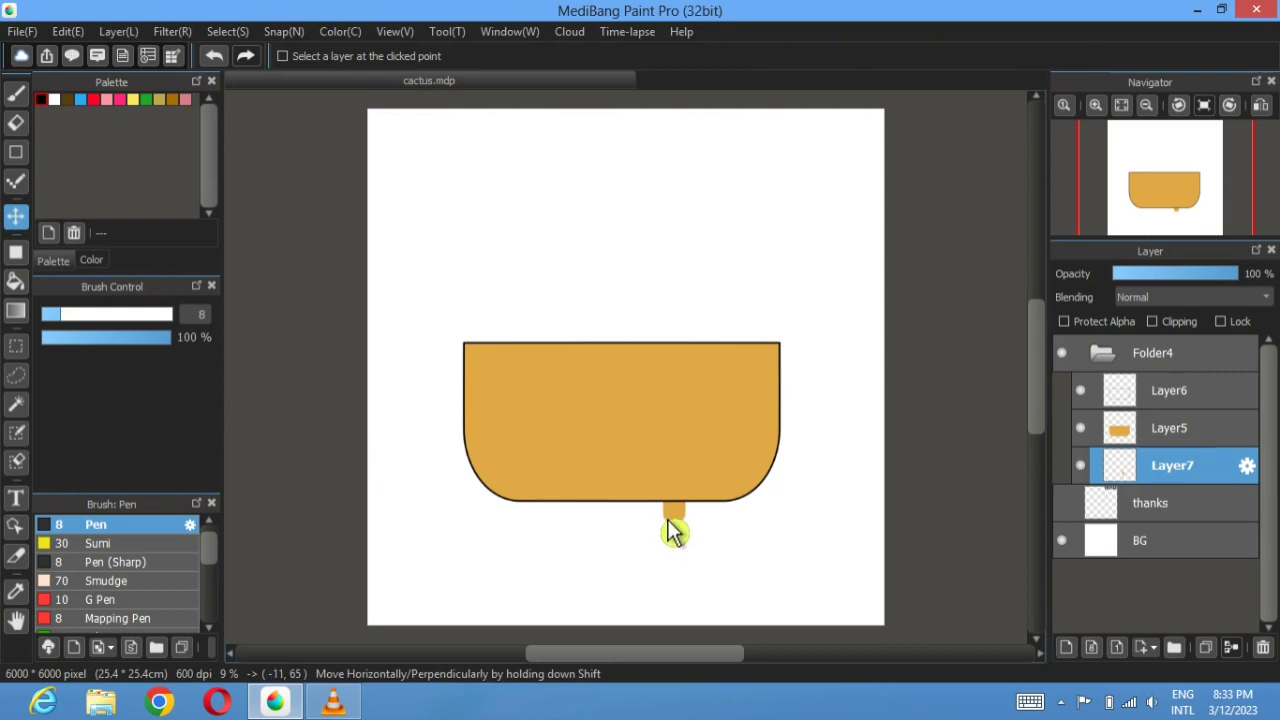
click(214, 56)
click(214, 56)
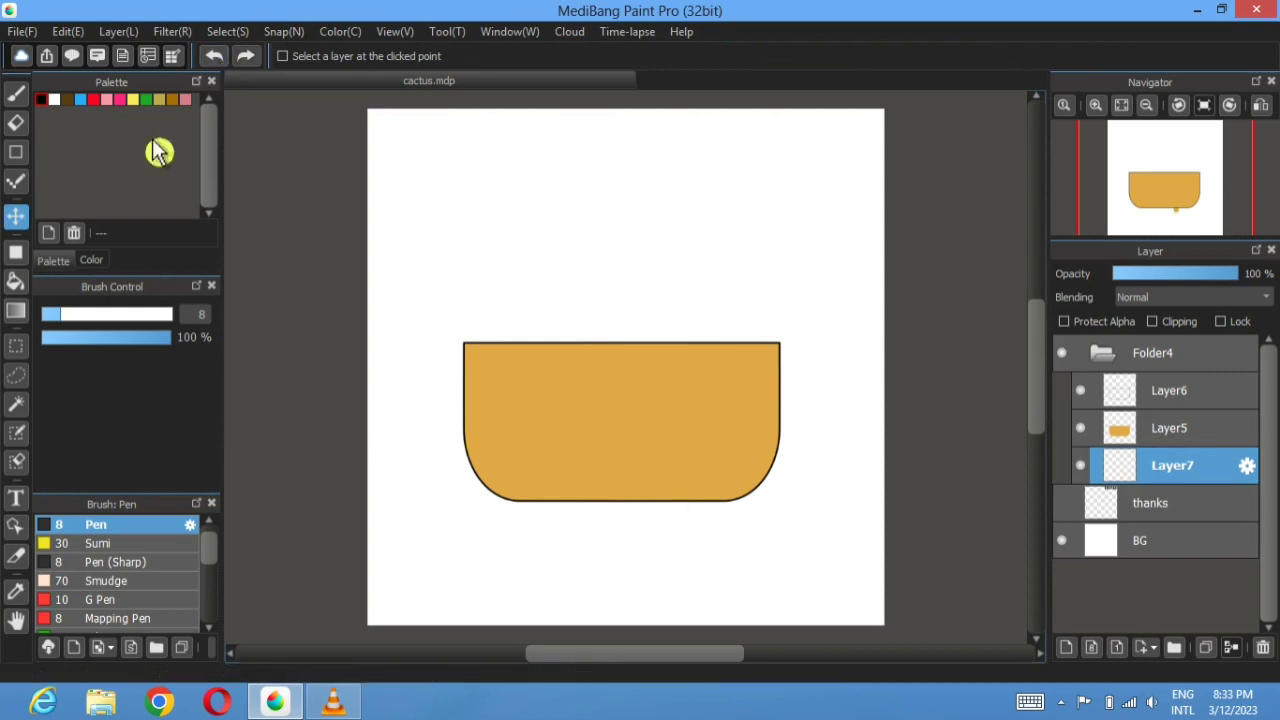
- Draw a small vertical pill shape in the pot's orange and place it partly behind the pot's lower edge as a right foot
click(16, 252)
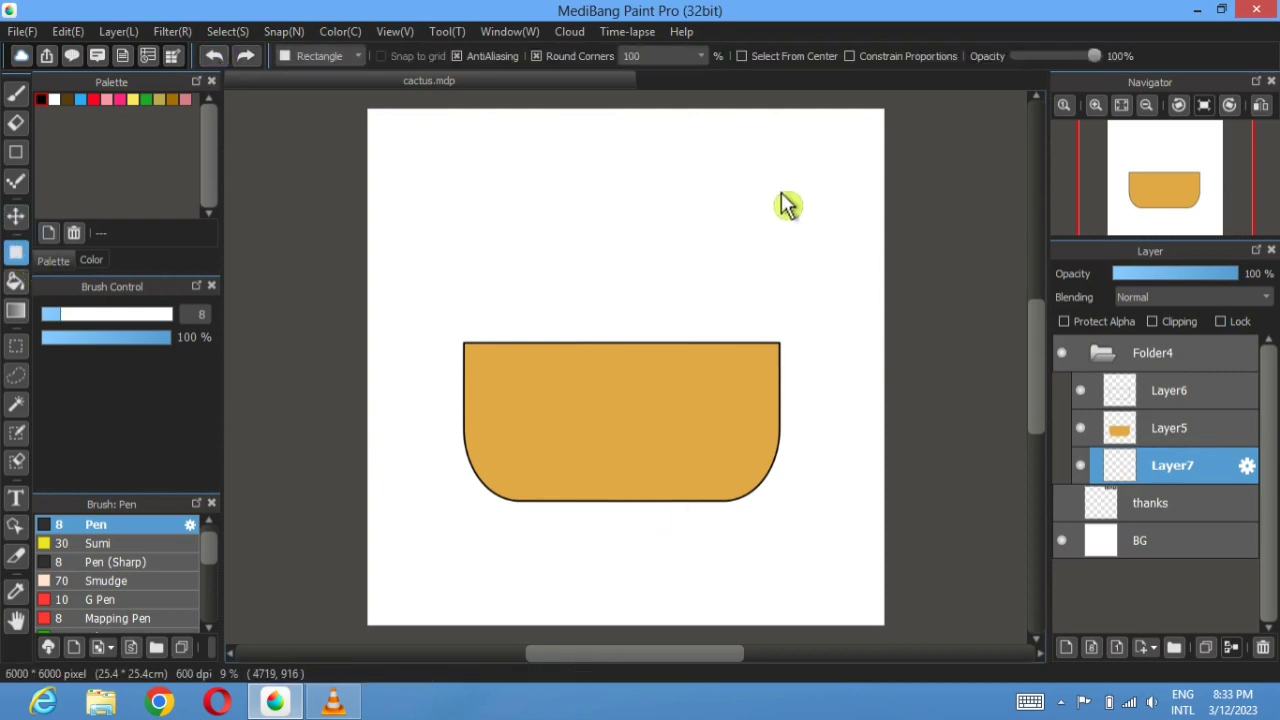
drag(776, 188, 754, 268)
click(15, 216)
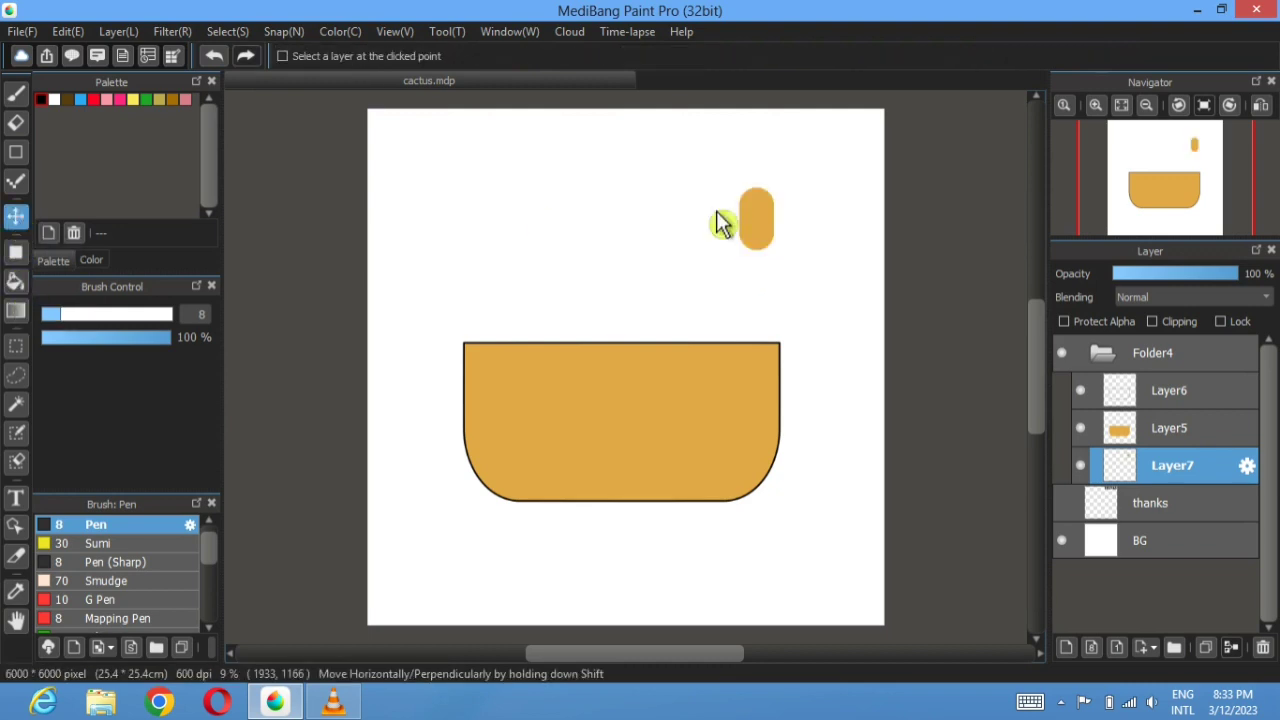
drag(723, 224, 708, 517)
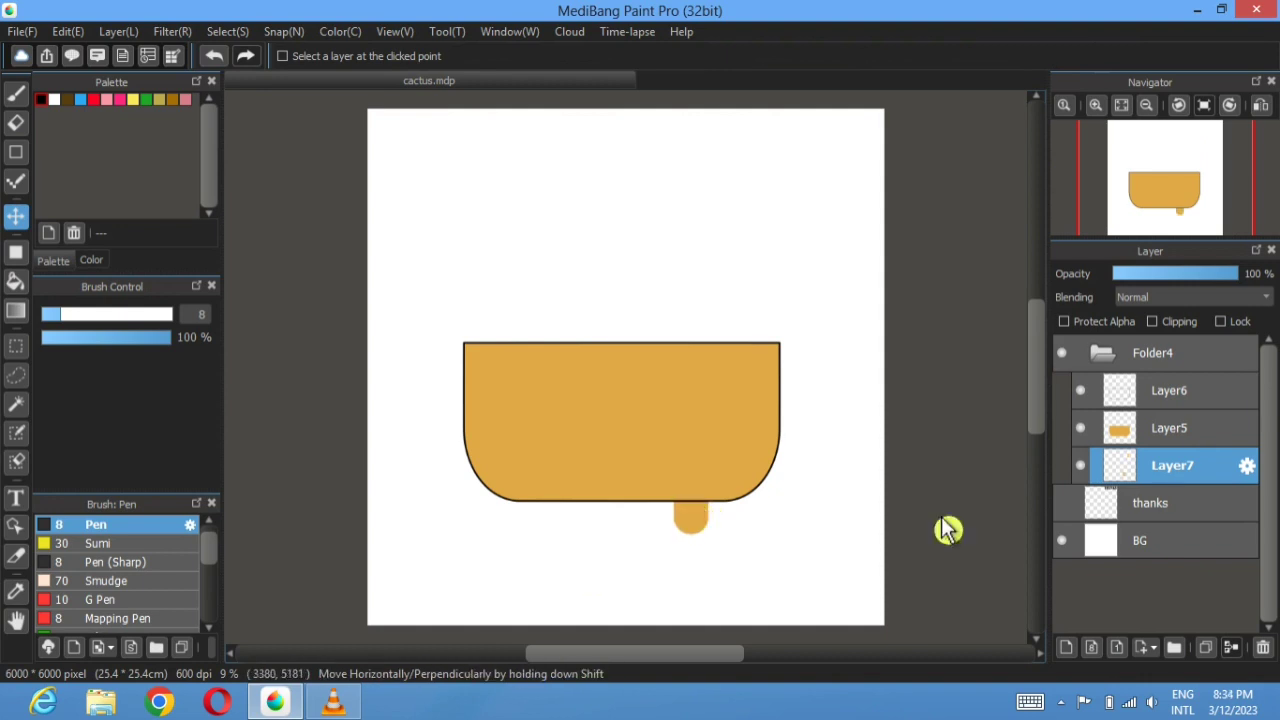
click(1083, 430)
click(1084, 432)
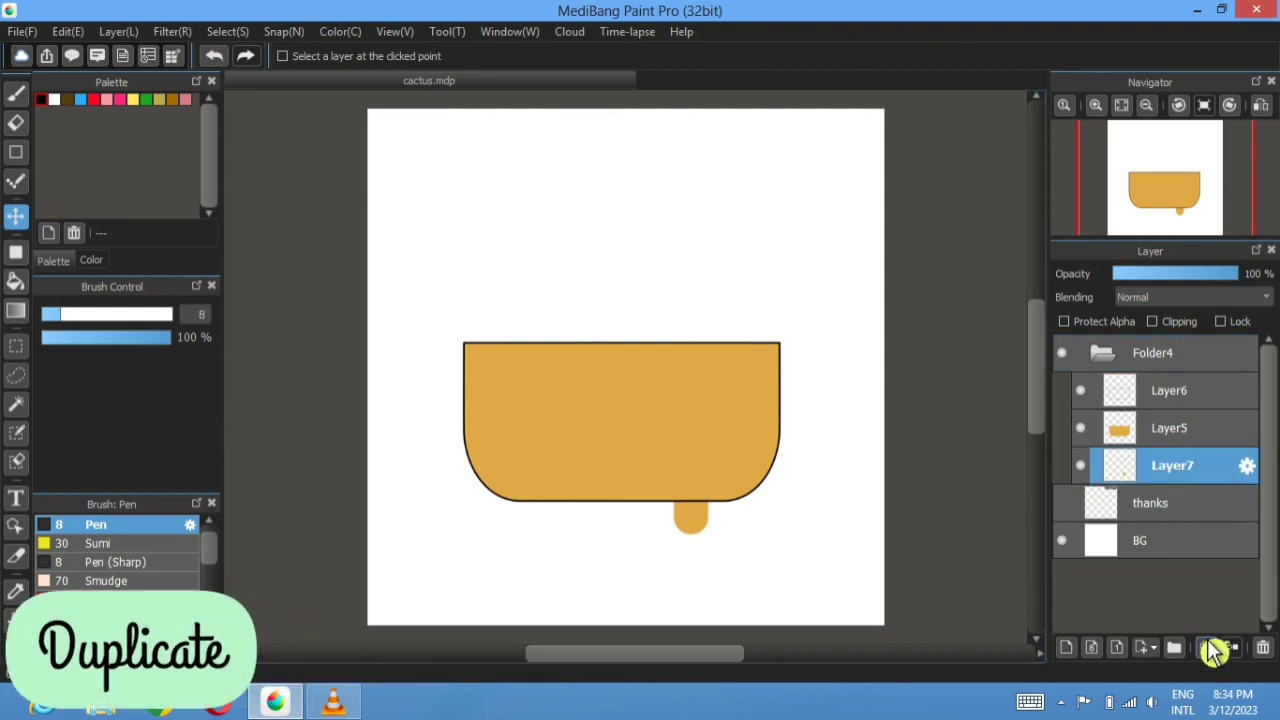
- Duplicate the foot layer and space the two feet apart beneath the left and right sides of the pot
click(1210, 649)
drag(691, 529, 573, 525)
drag(704, 526, 696, 526)
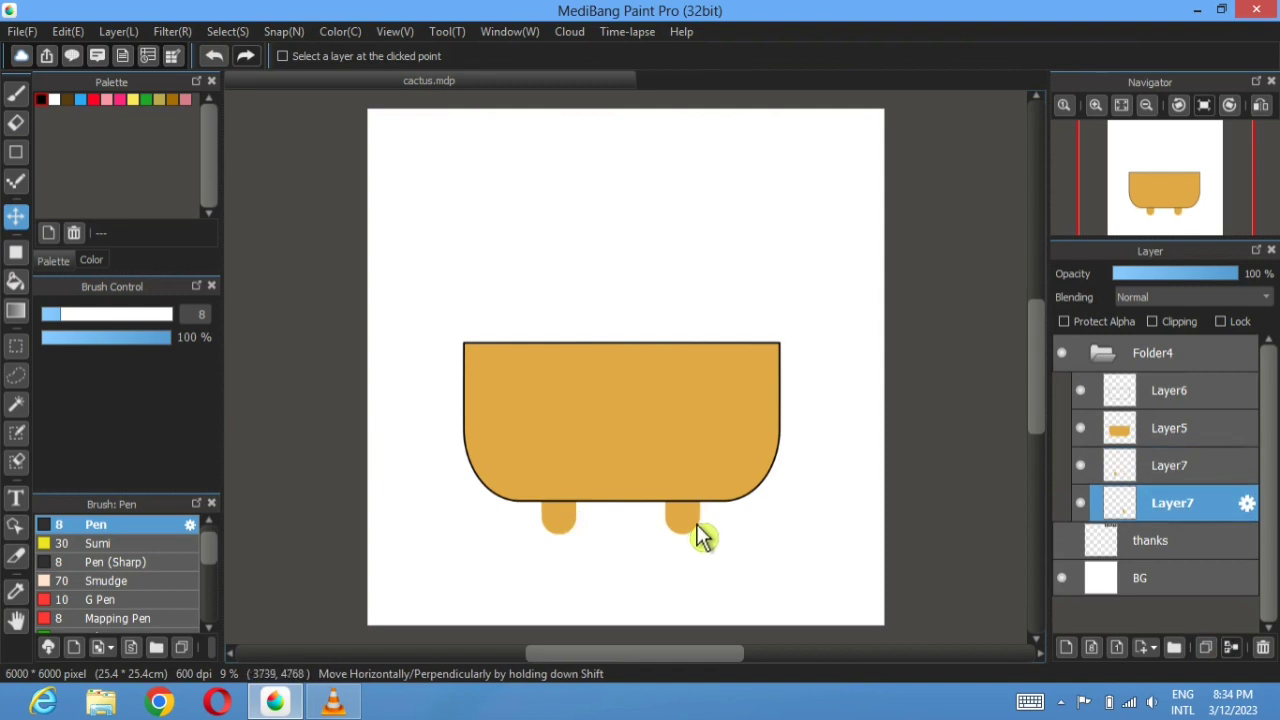
- Hide the pot fill, select both feet with the Magic Wand and draw a 20-pixel selection border around them on Layer6
click(1082, 430)
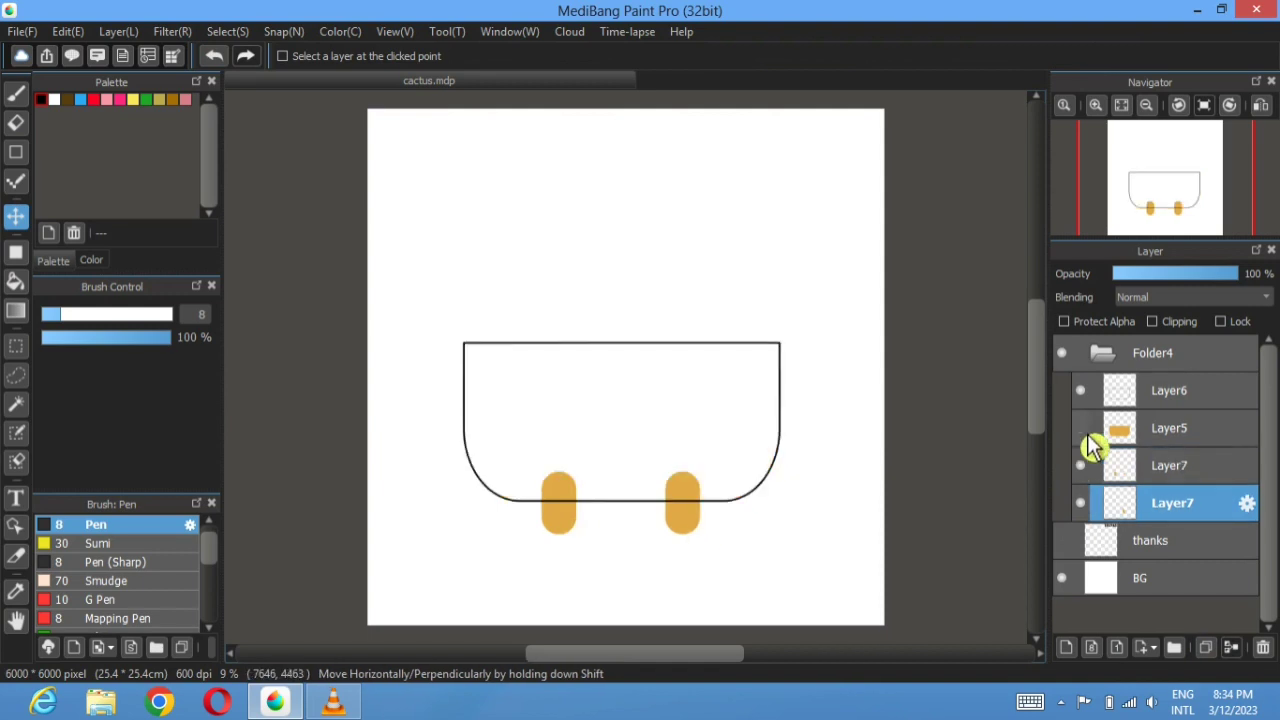
click(1082, 392)
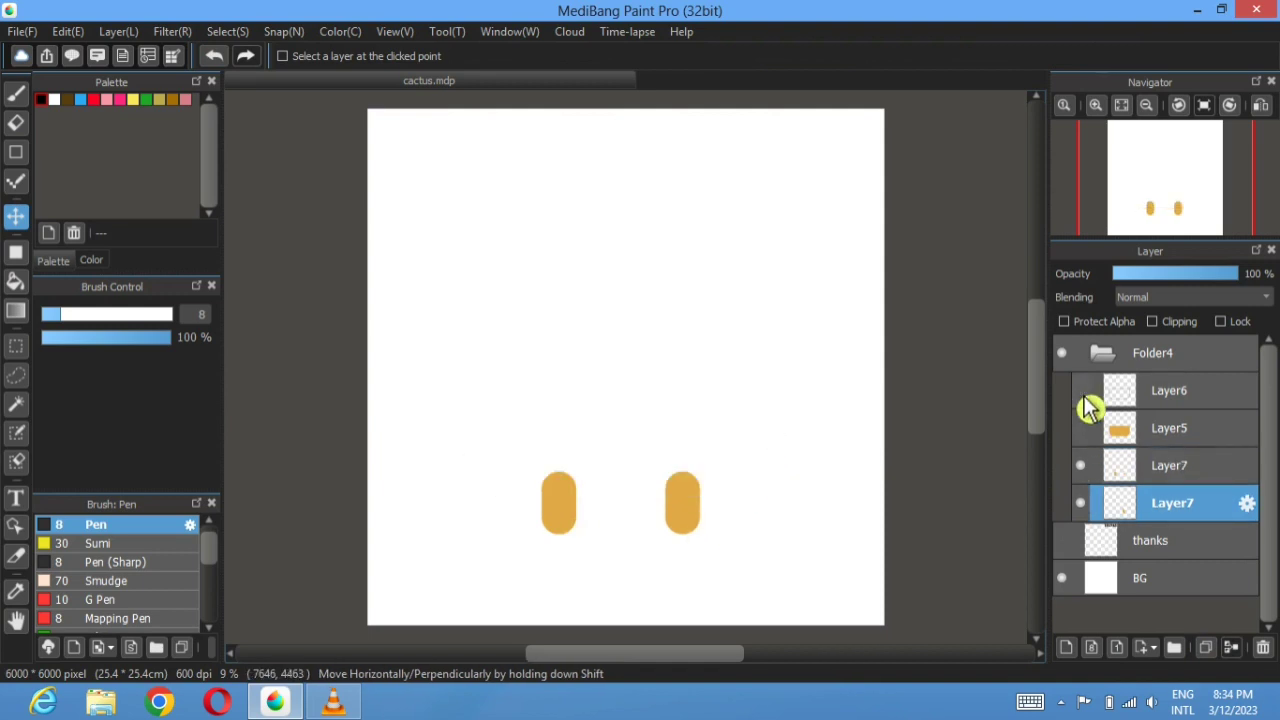
click(16, 403)
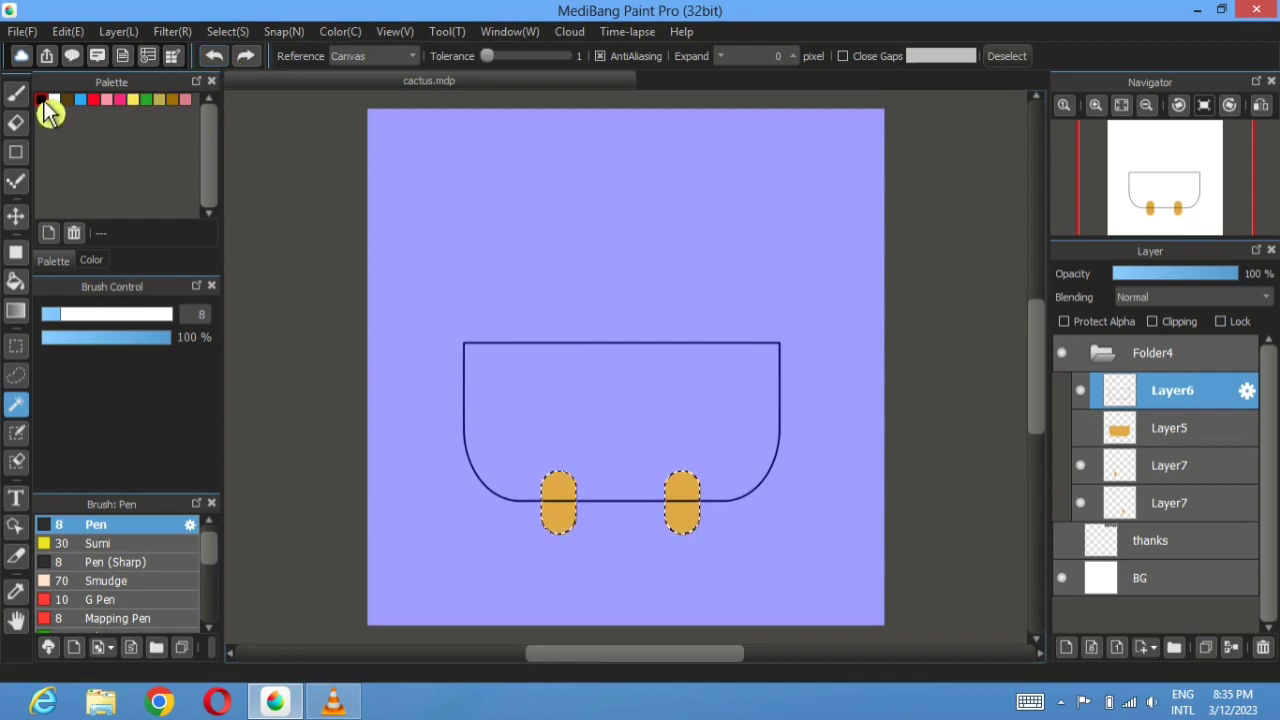
click(228, 31)
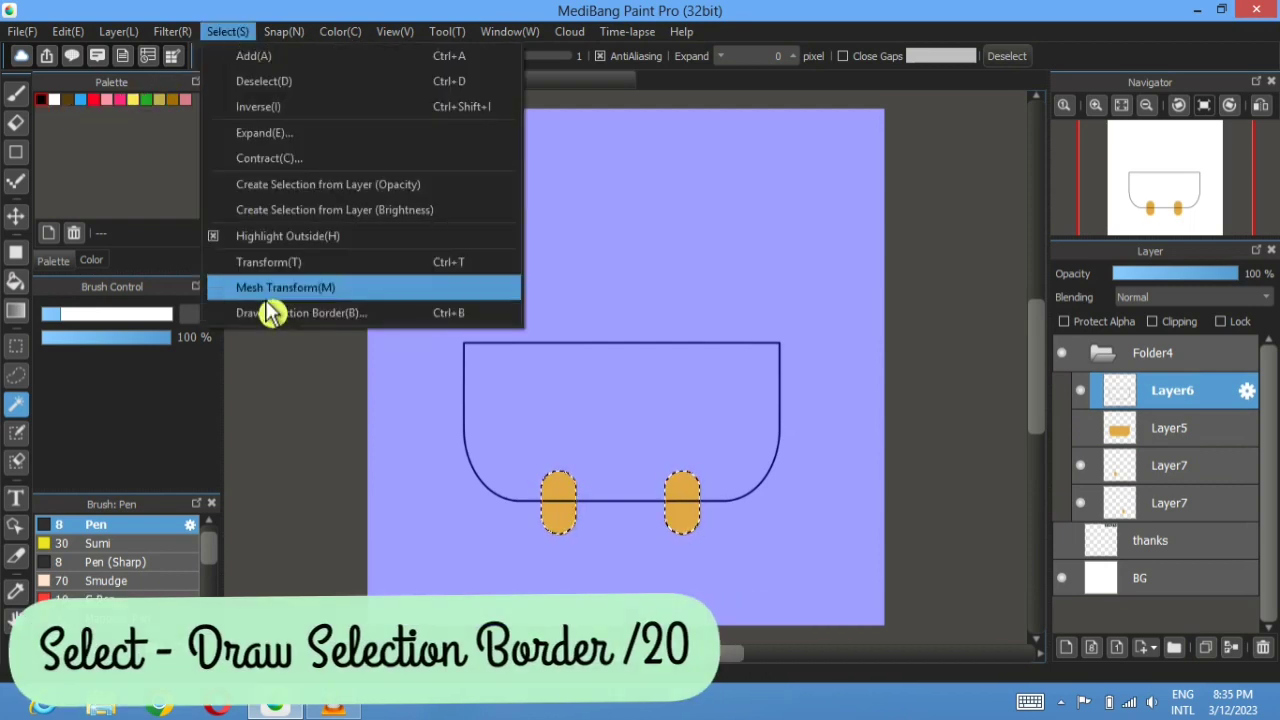
click(272, 312)
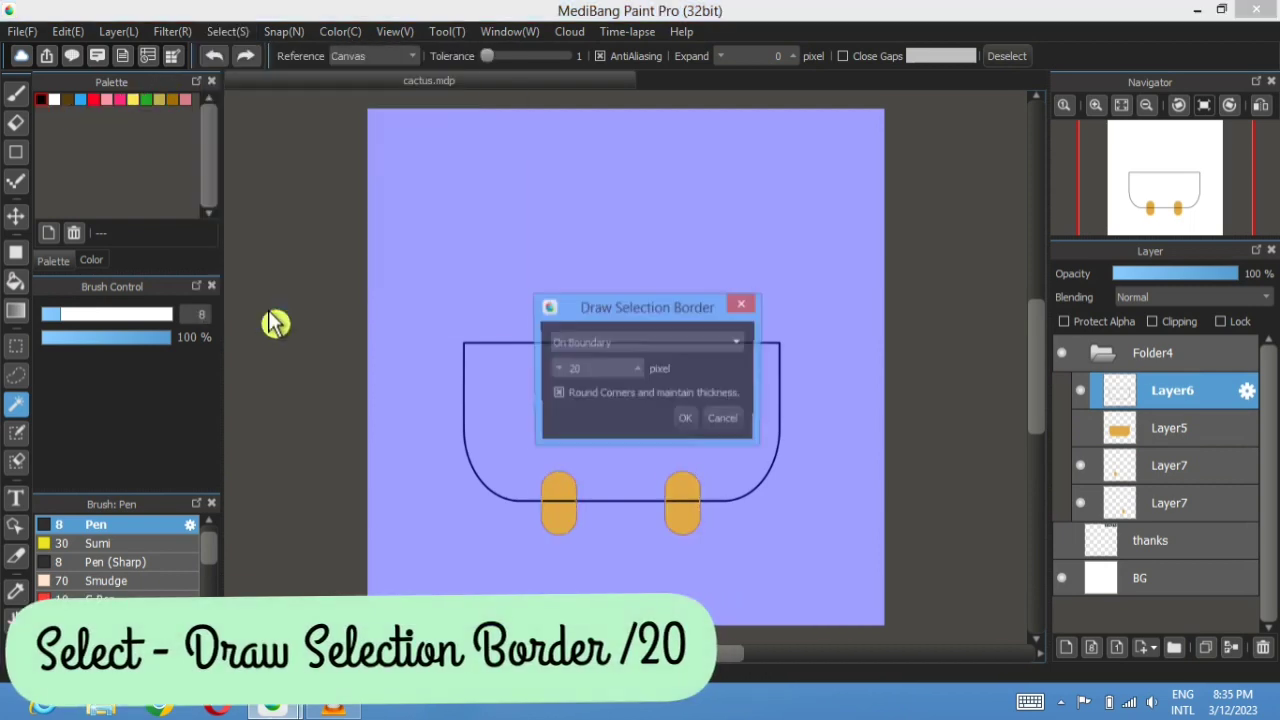
click(691, 432)
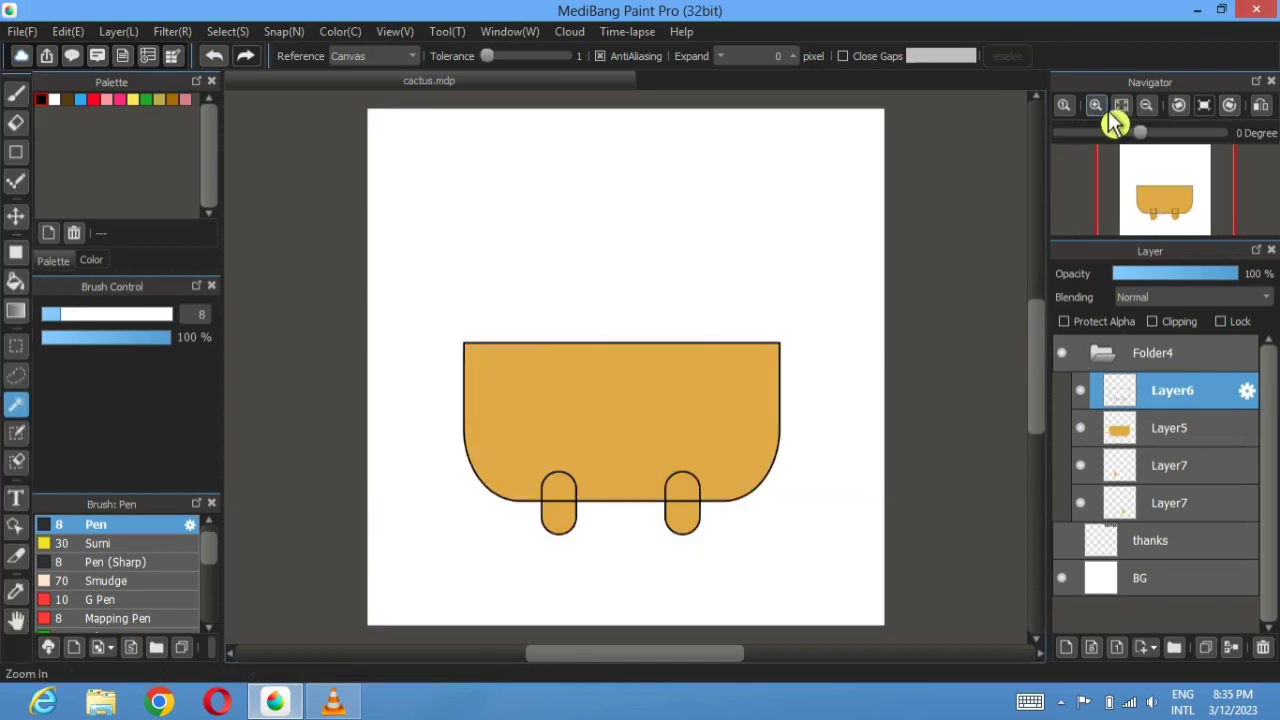
- Cut the part of the right foot's outline that overlaps the pot, using a rectangular selection on Layer6
scroll(686, 451, up, 4)
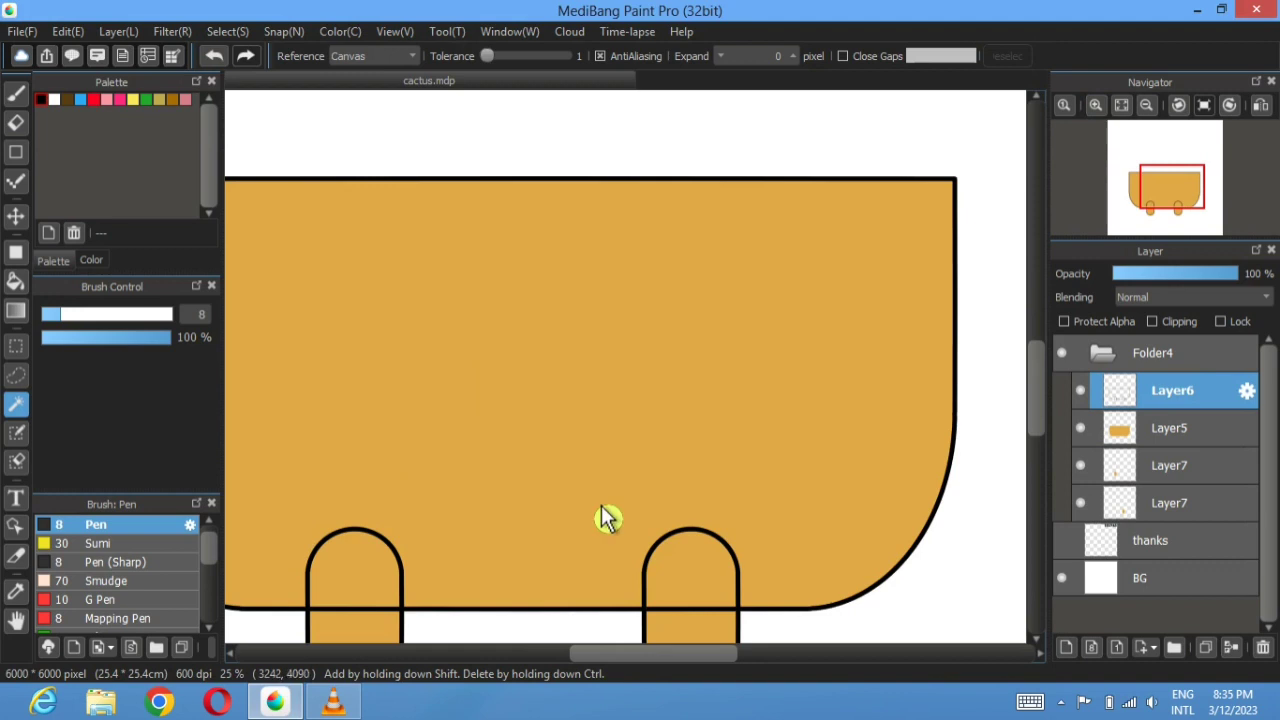
drag(594, 543, 431, 307)
scroll(508, 348, up, 2)
key(m)
drag(437, 180, 775, 385)
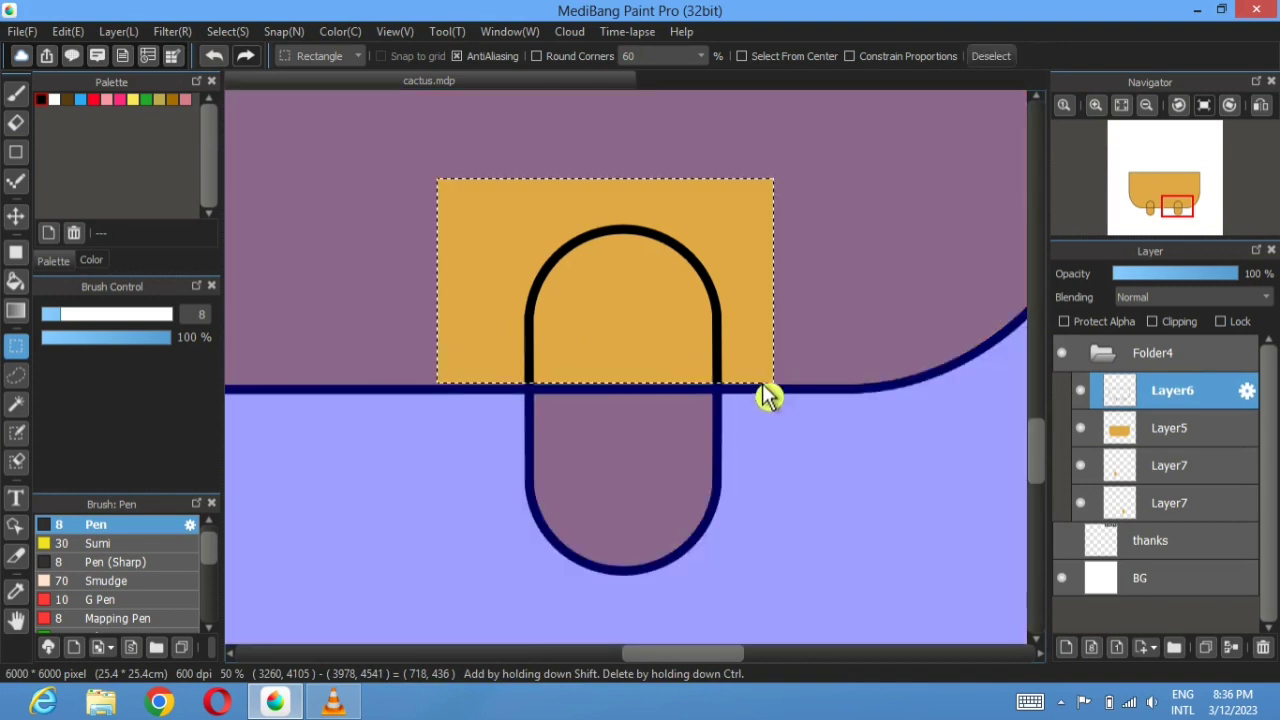
click(67, 31)
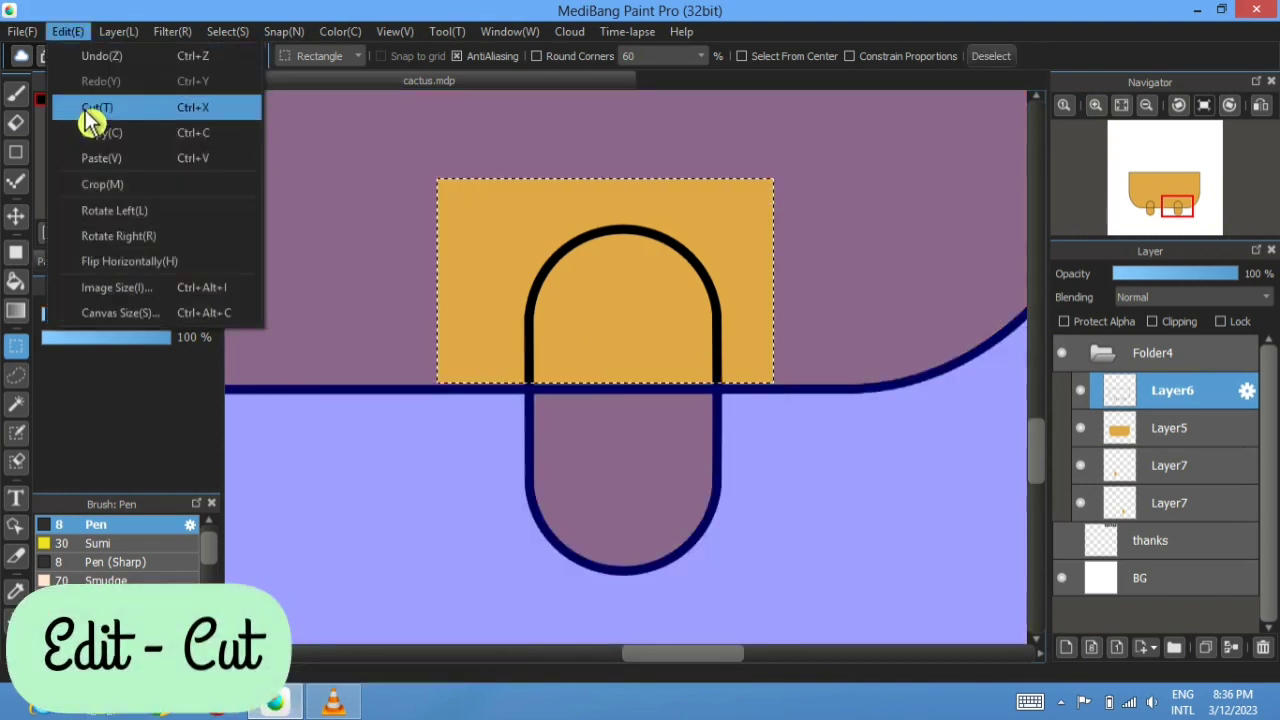
click(92, 112)
- Cut the part of the left foot's outline that overlaps the pot and clear the selection
drag(394, 340, 715, 374)
drag(765, 213, 443, 429)
click(67, 31)
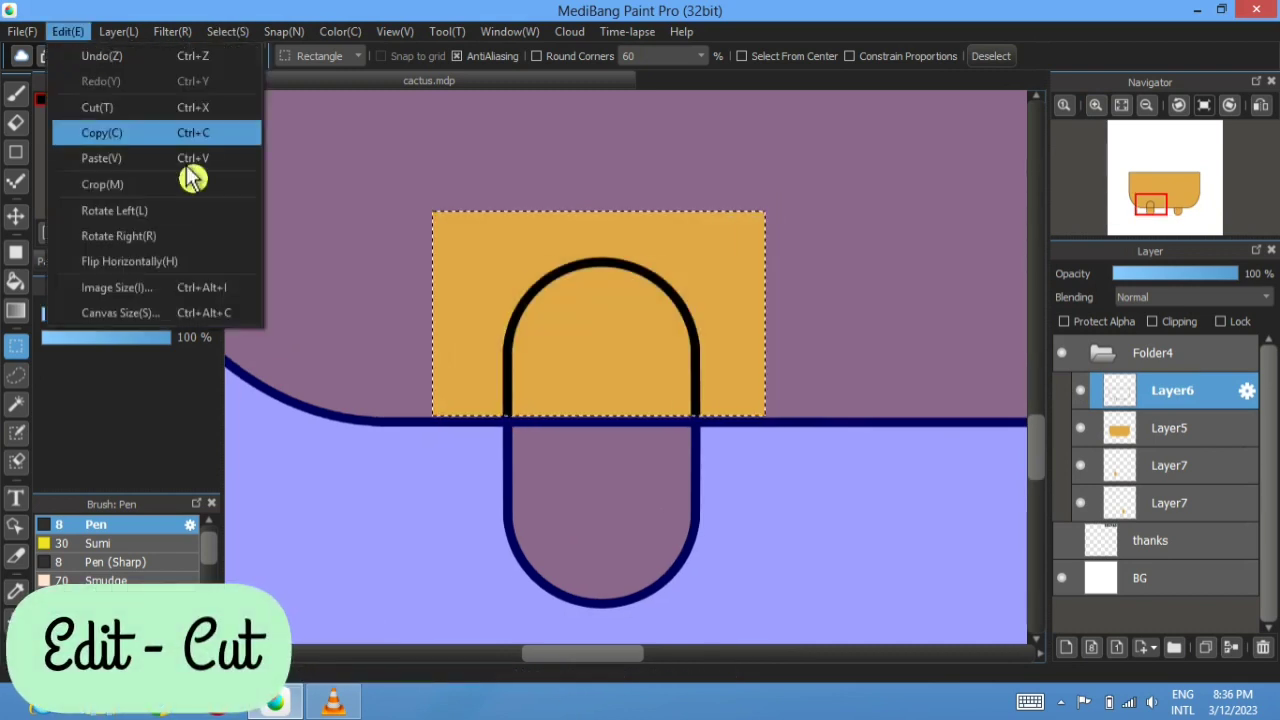
click(125, 108)
click(990, 56)
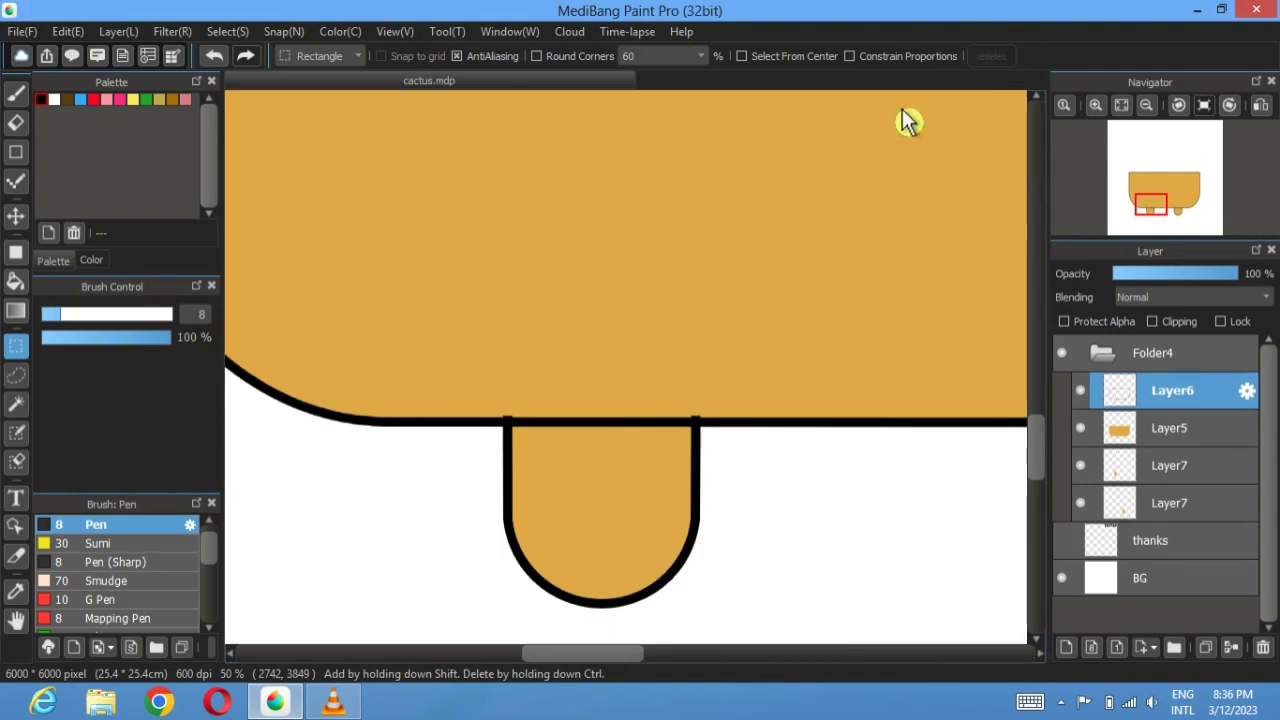
- Trim the small outline stubs above the pot's bottom line at the left foot with a rectangular selection
scroll(637, 234, up, 2)
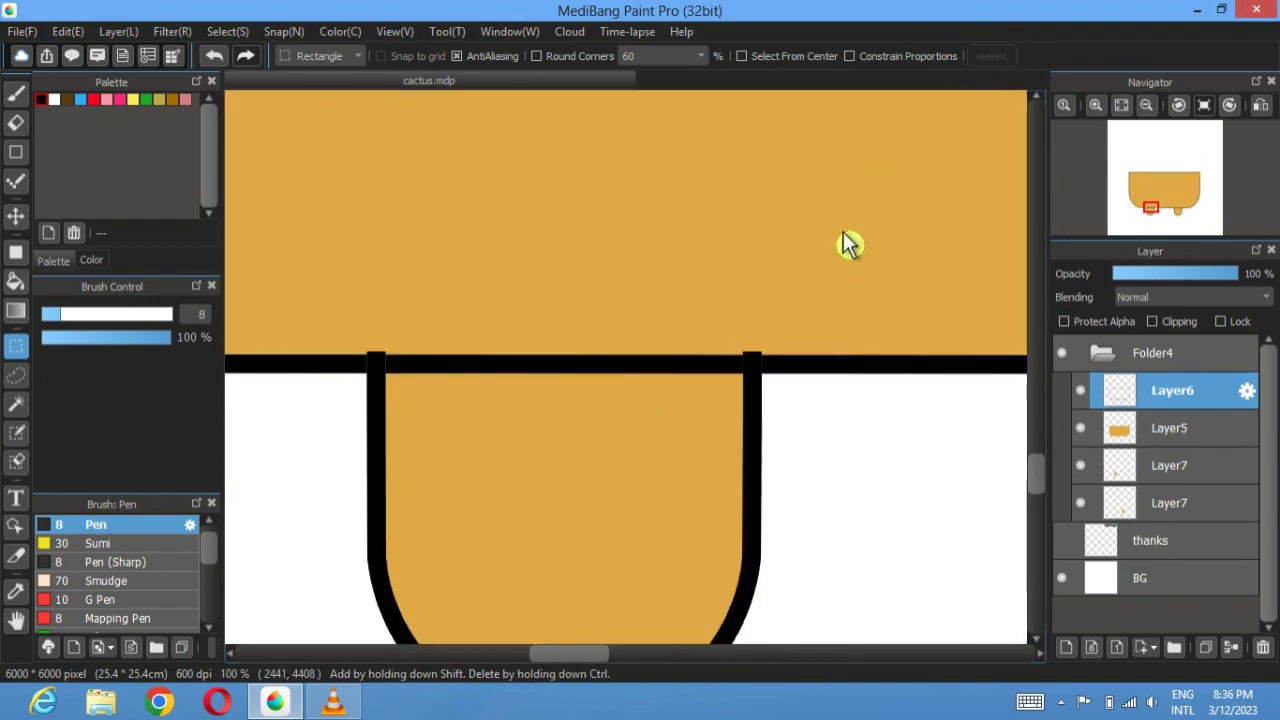
drag(858, 228, 286, 356)
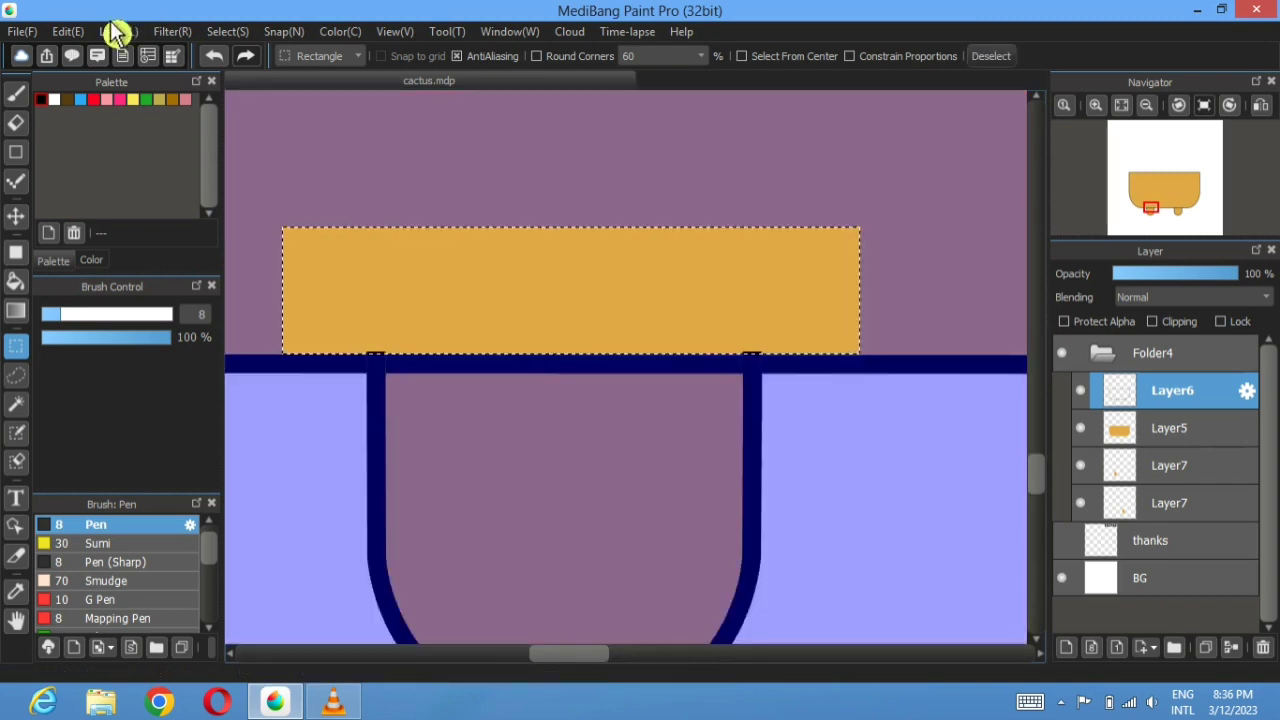
click(68, 31)
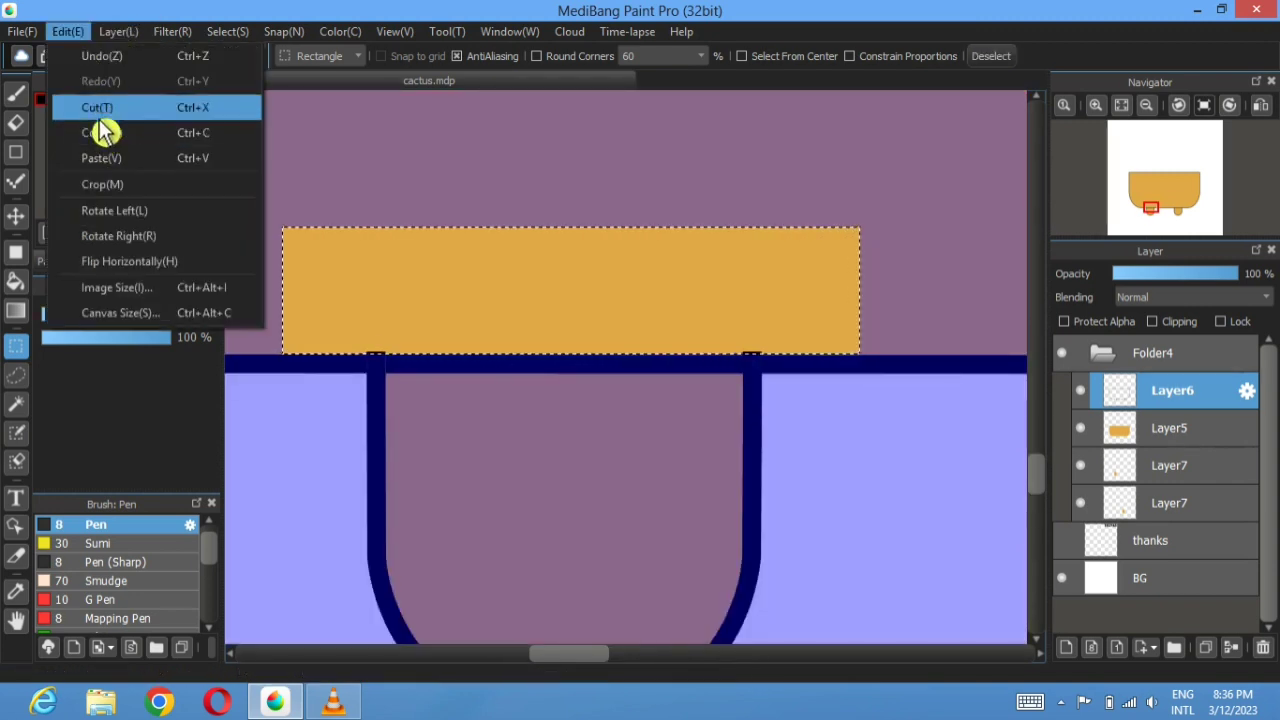
click(100, 118)
- Cut away the leftover outline stubs above the pot's bottom line at the right foot
drag(860, 269, 240, 249)
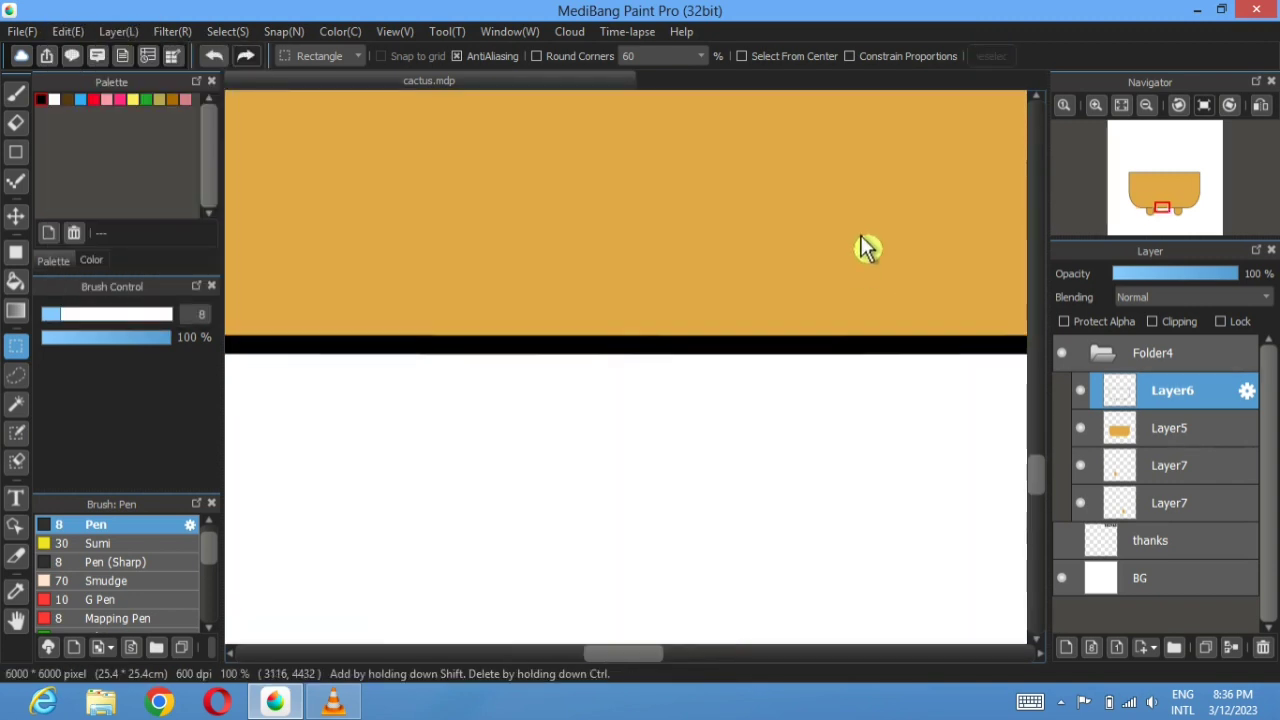
drag(863, 247, 557, 277)
scroll(560, 277, right, 6)
drag(393, 265, 843, 343)
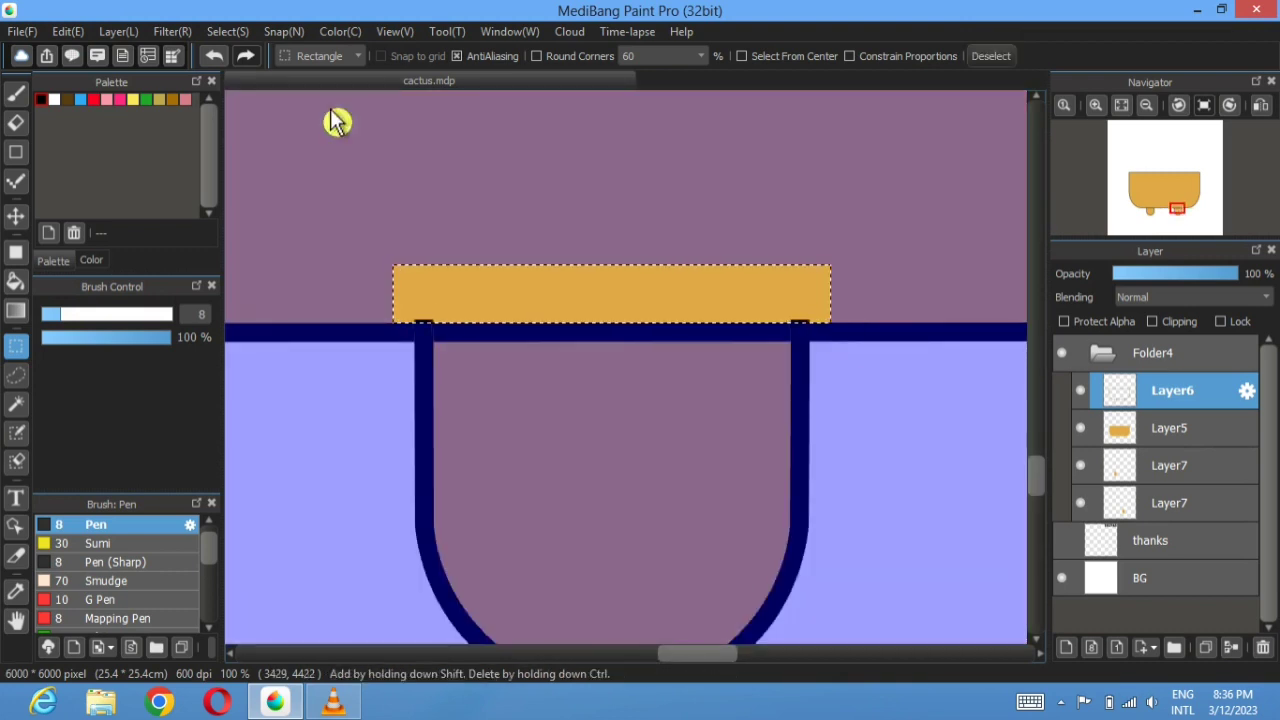
click(67, 31)
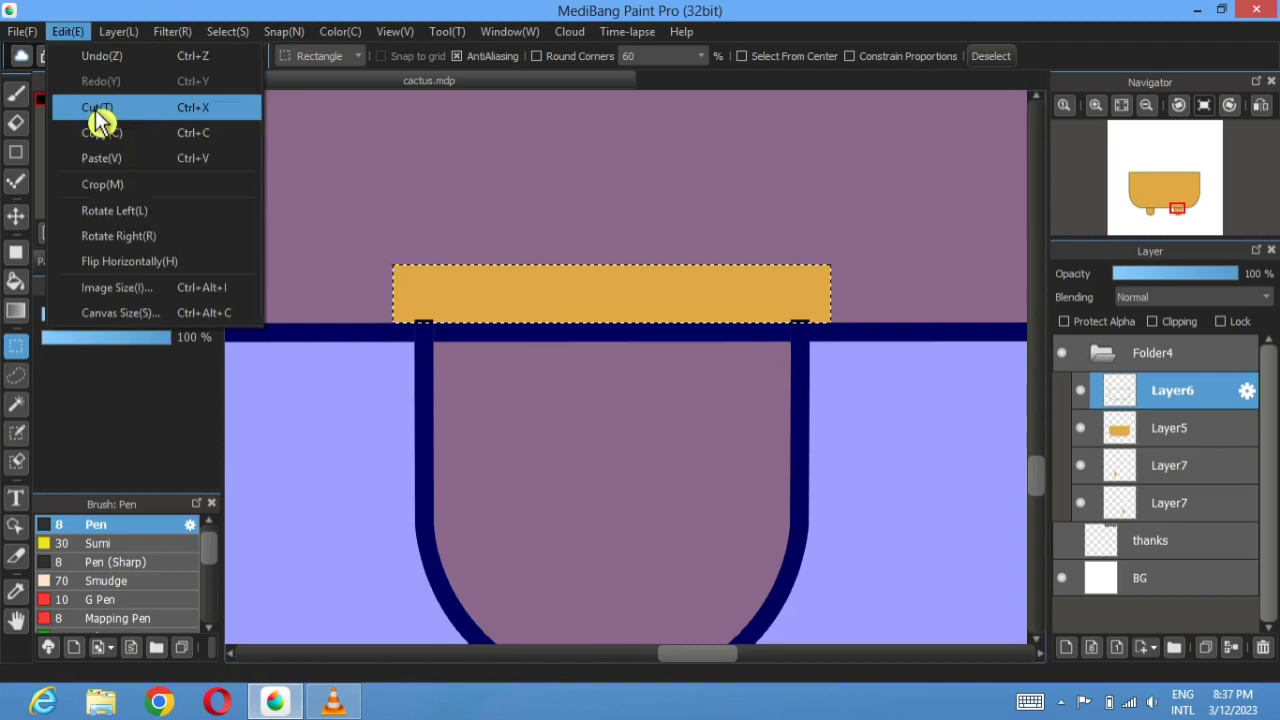
click(97, 110)
- Return to the left foot and cut a thin strip along the pot's bottom line to remove the remaining stubs
drag(542, 293, 798, 293)
drag(566, 269, 1020, 262)
drag(857, 267, 392, 316)
click(67, 31)
click(97, 110)
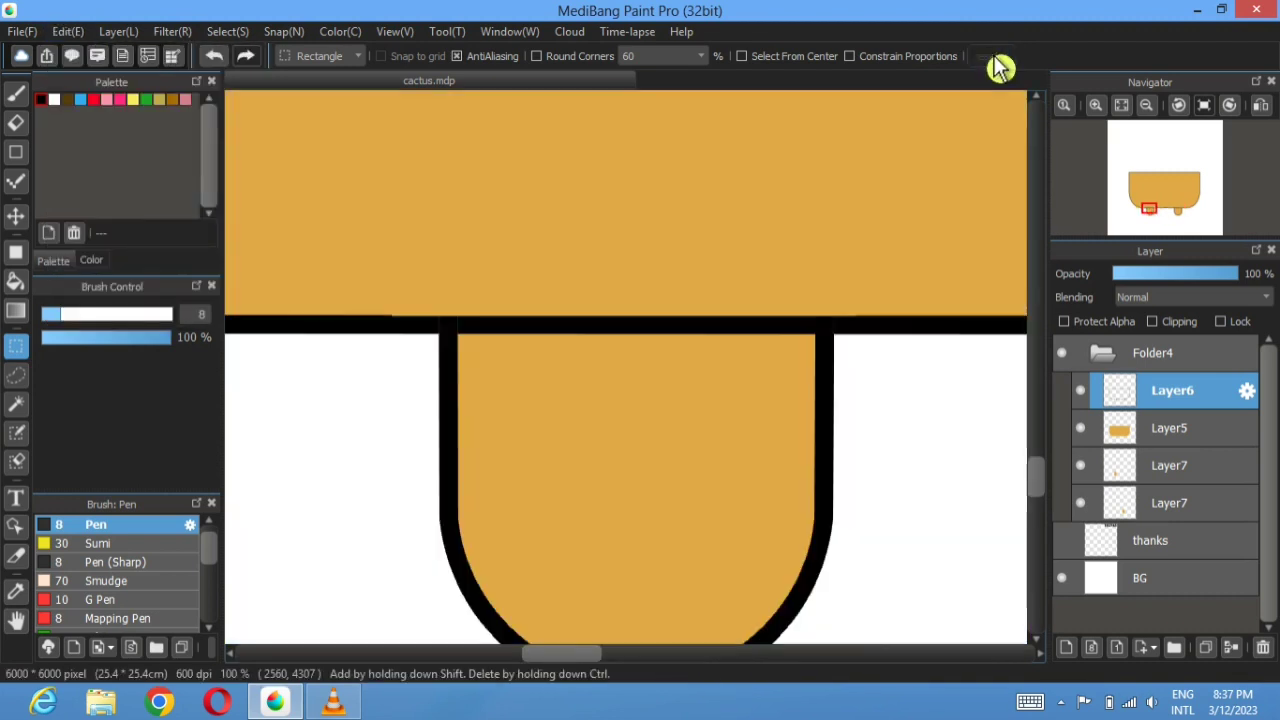
- Add a new layer above the pot outline and set the drawing color to green #26882D
click(1123, 106)
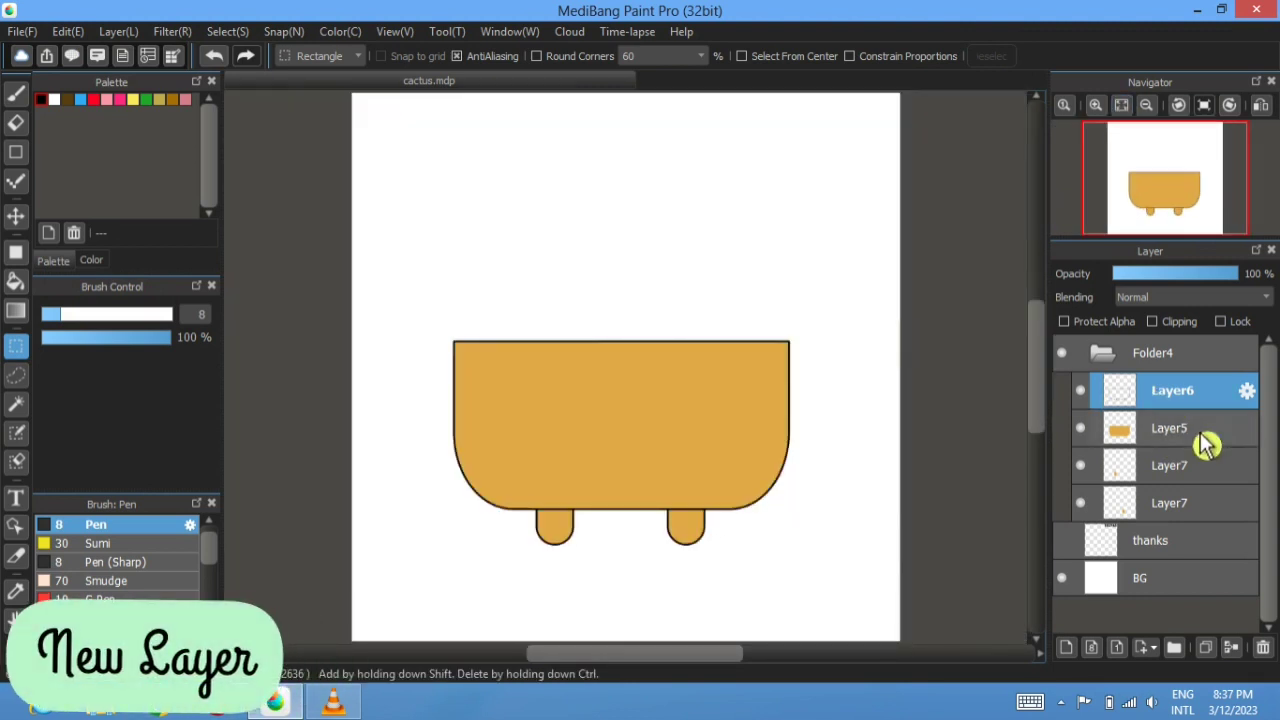
click(1066, 647)
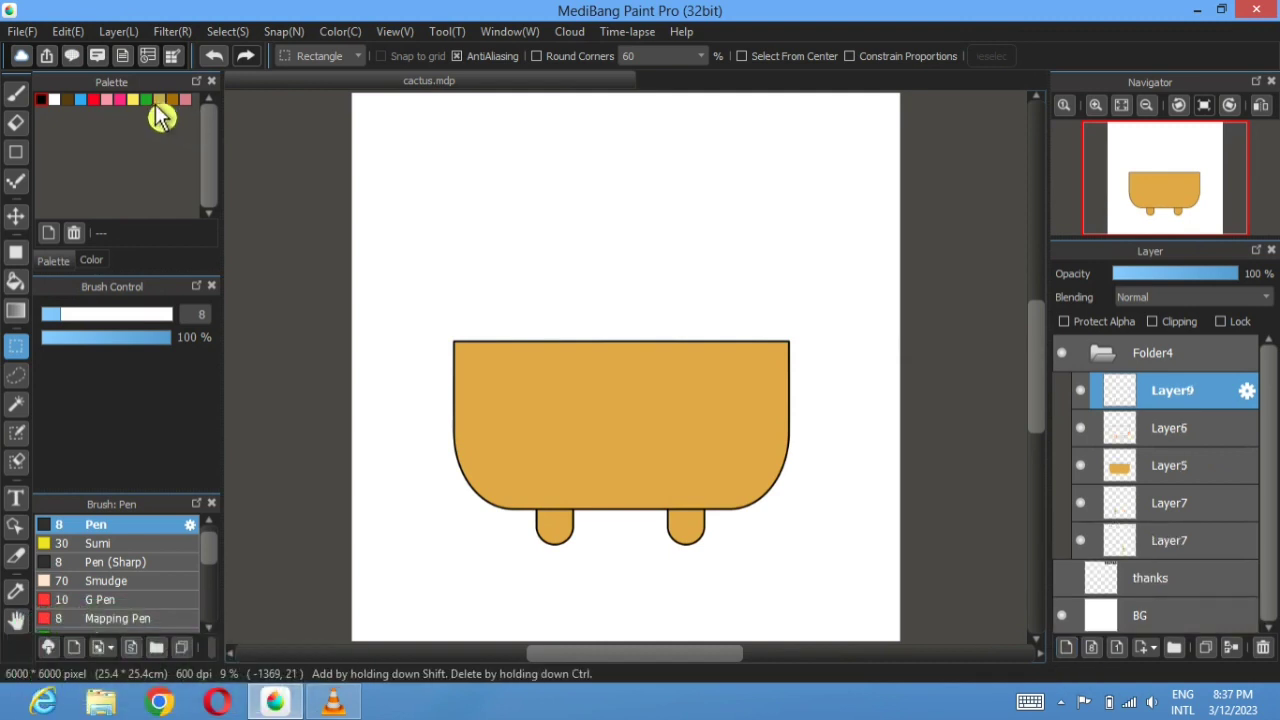
click(91, 260)
mouse_move(158, 160)
mouse_down()
mouse_move(166, 178)
mouse_move(175, 170)
mouse_up()
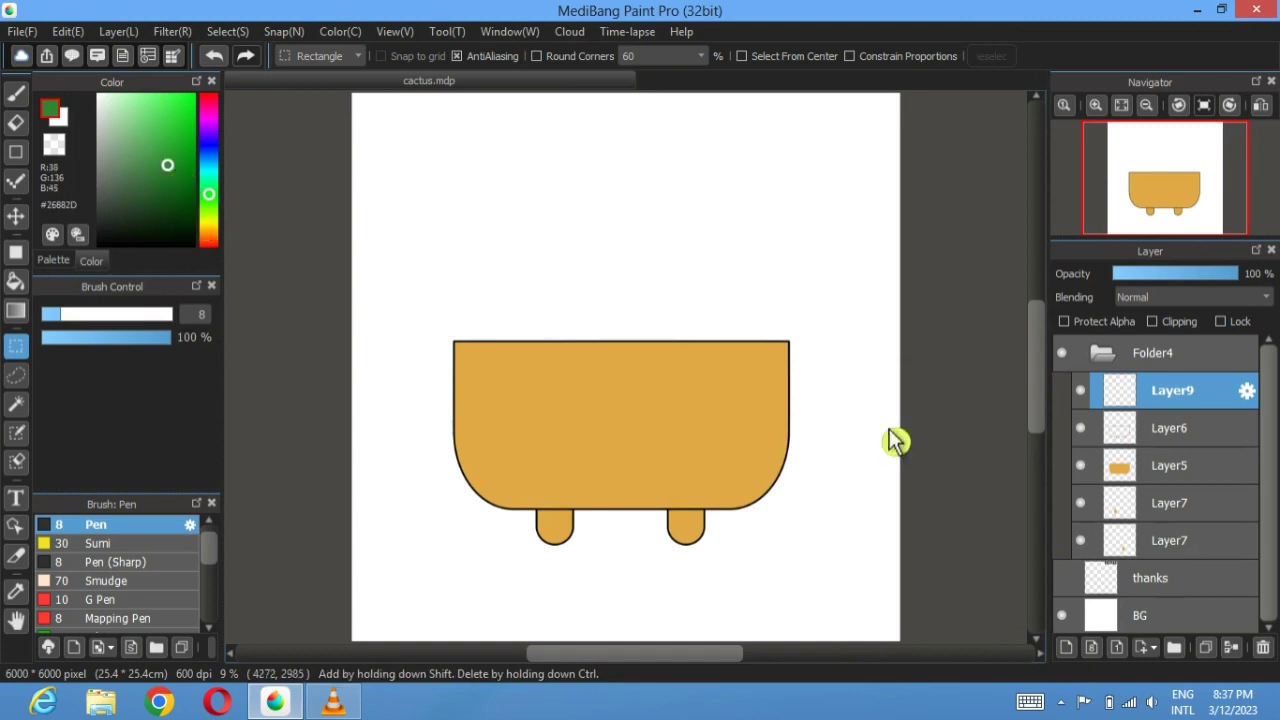
- Collapse and select Folder4, and move the whole pot straight down by about 595 pixels
click(1100, 353)
click(1100, 353)
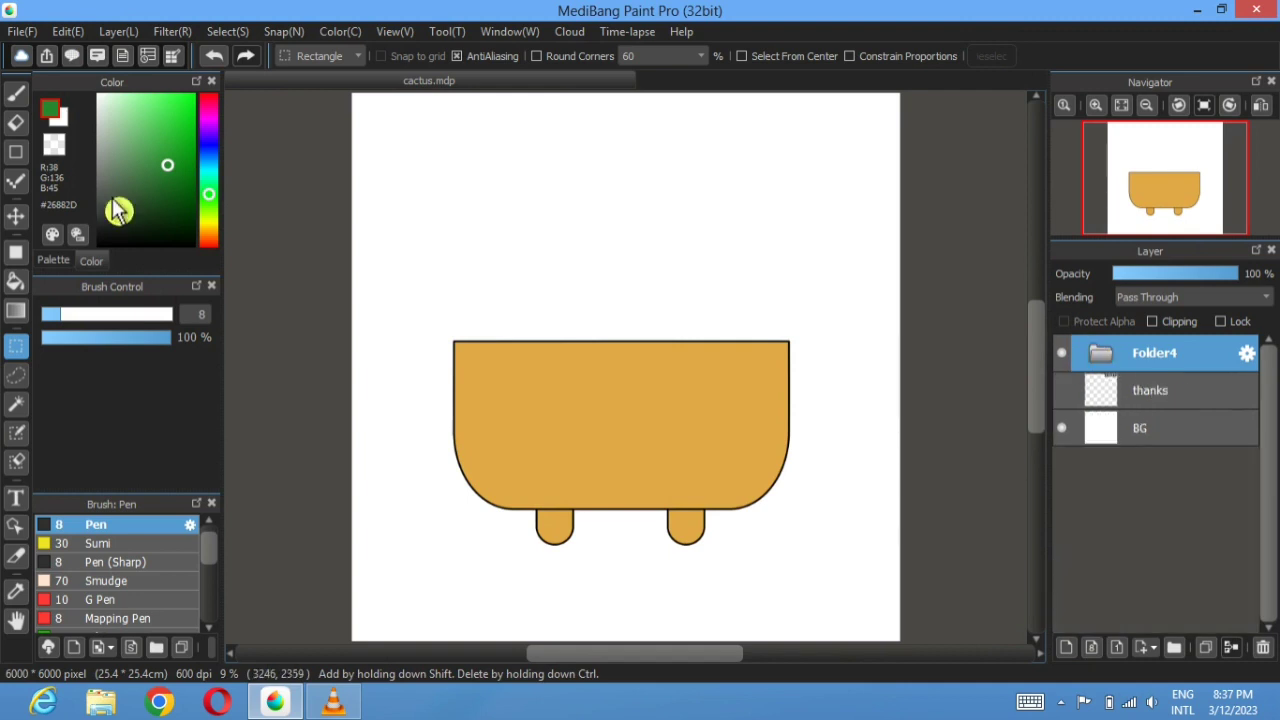
click(16, 216)
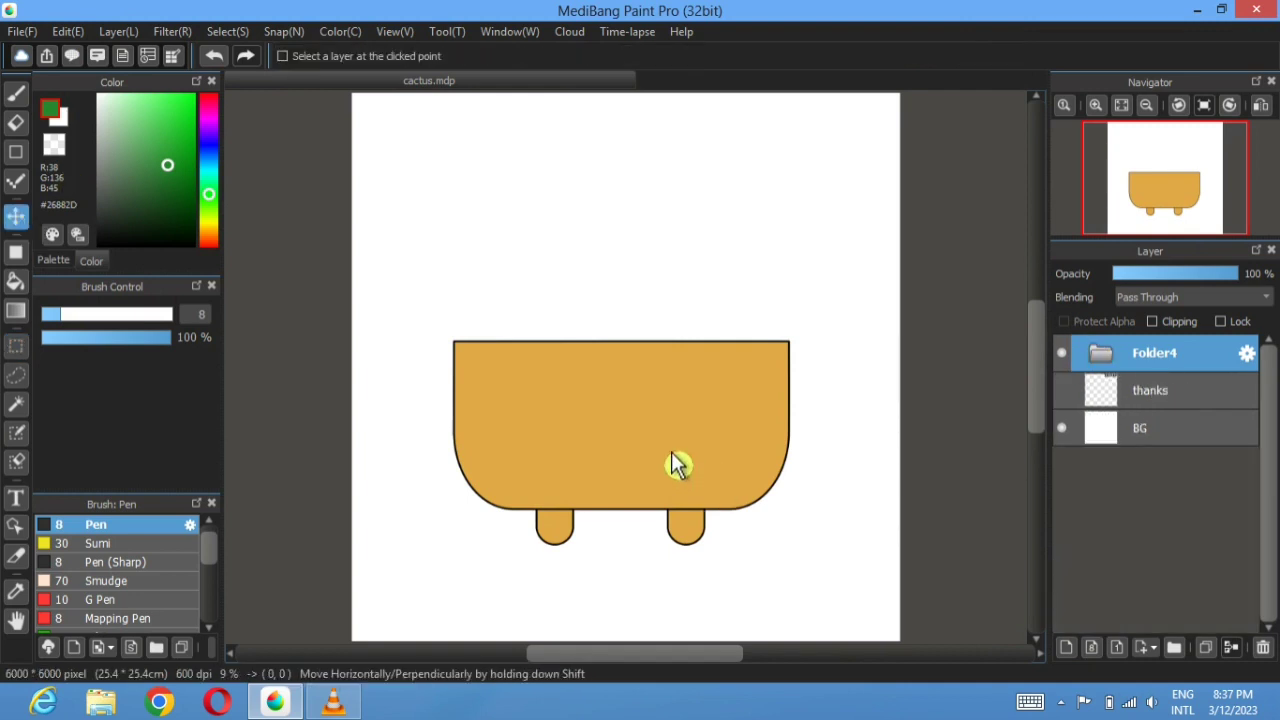
drag(671, 452, 671, 494)
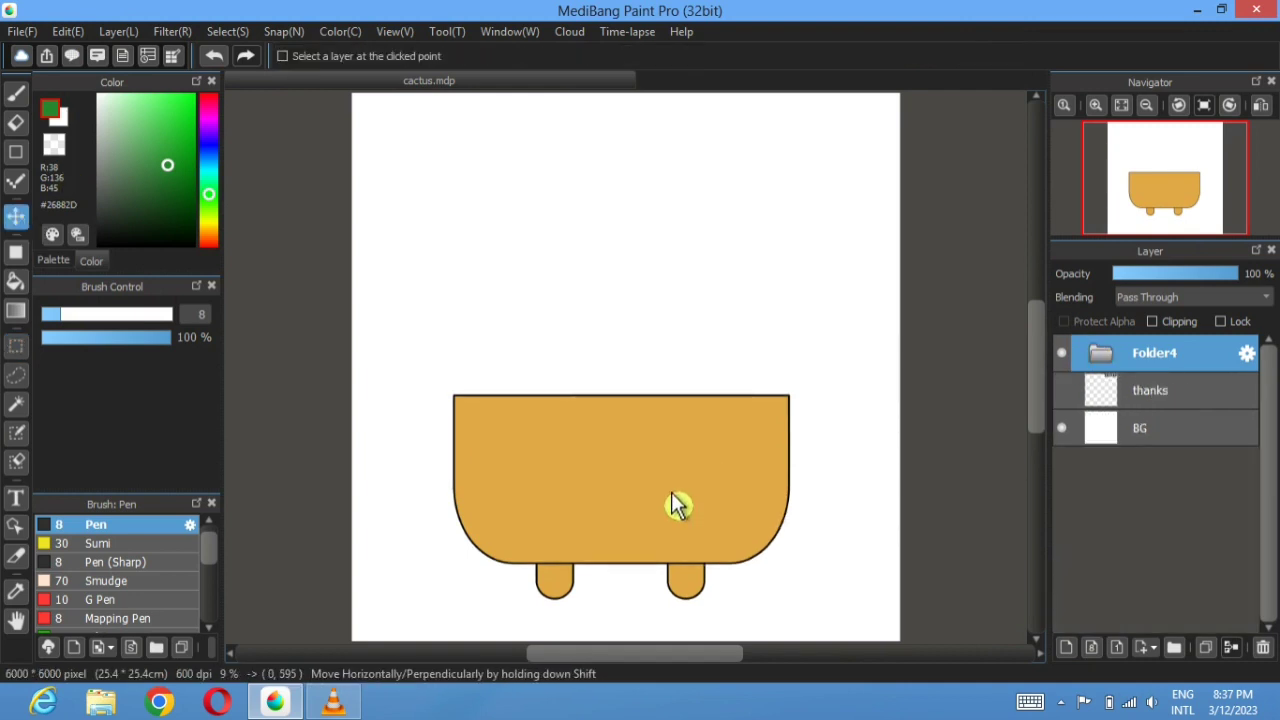
- Draw a filled green ellipse about 2370 by 2560 pixels above the pot on Layer9
click(1105, 360)
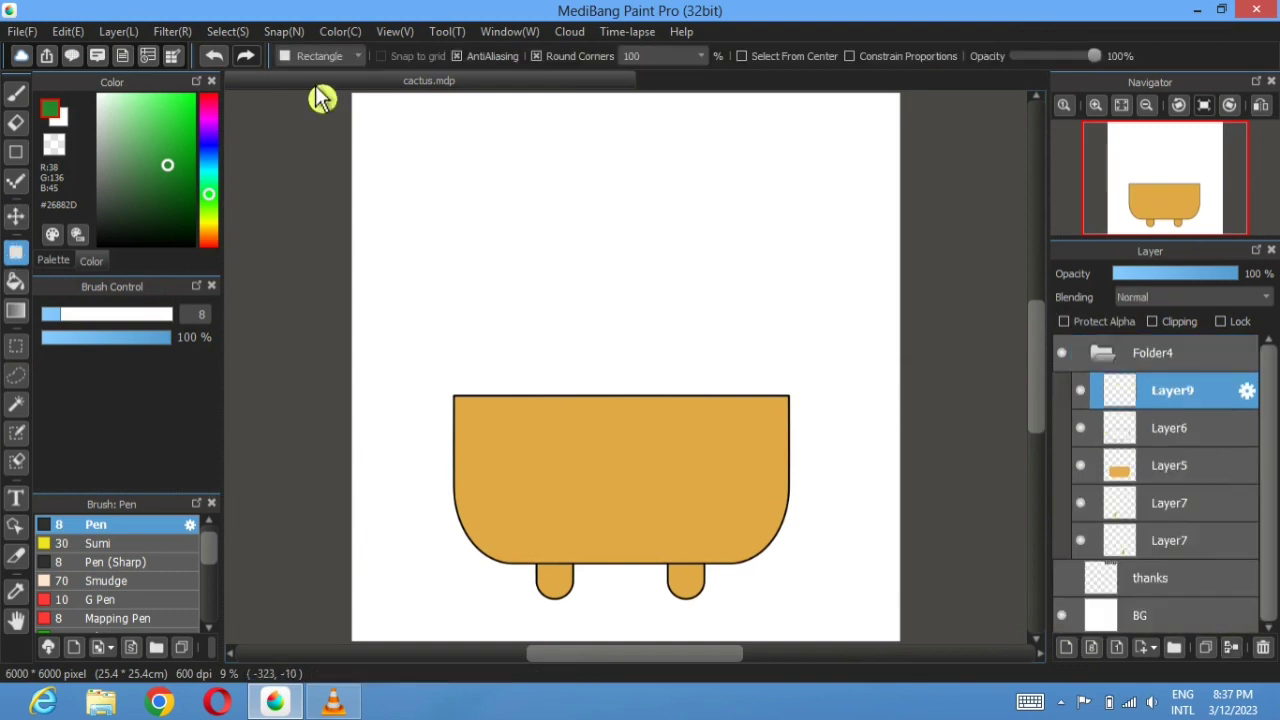
click(315, 58)
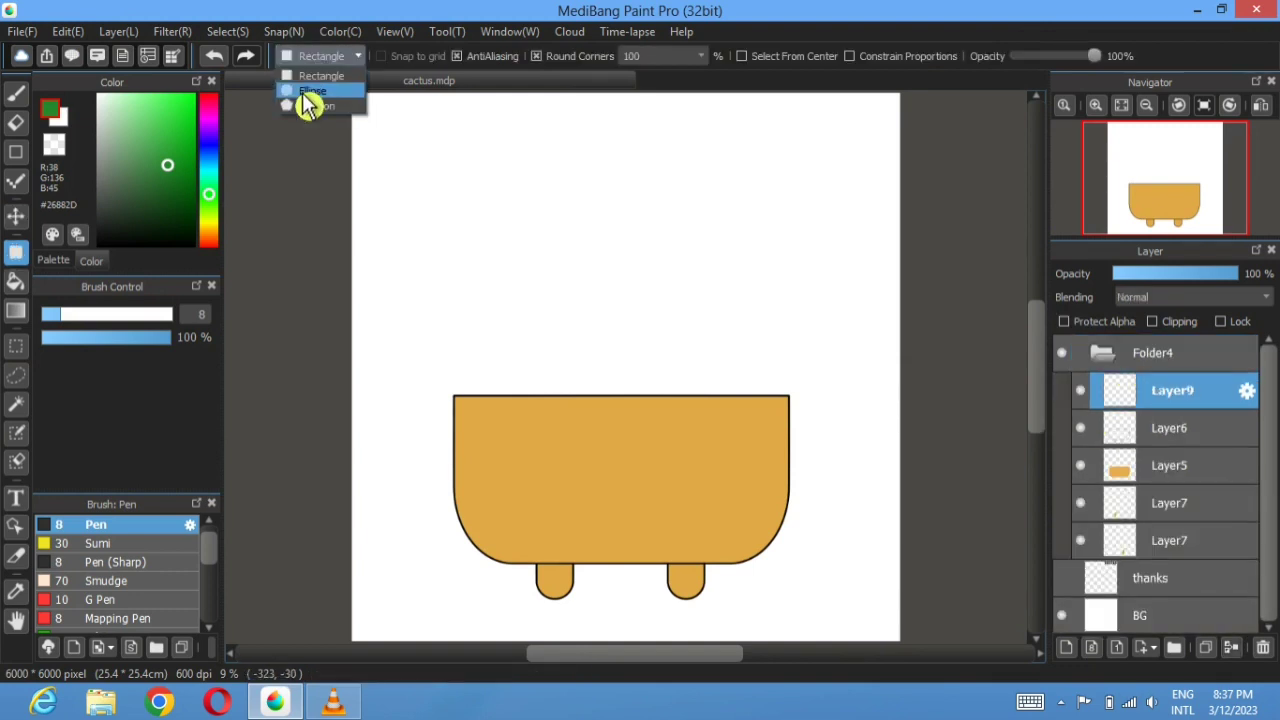
click(305, 92)
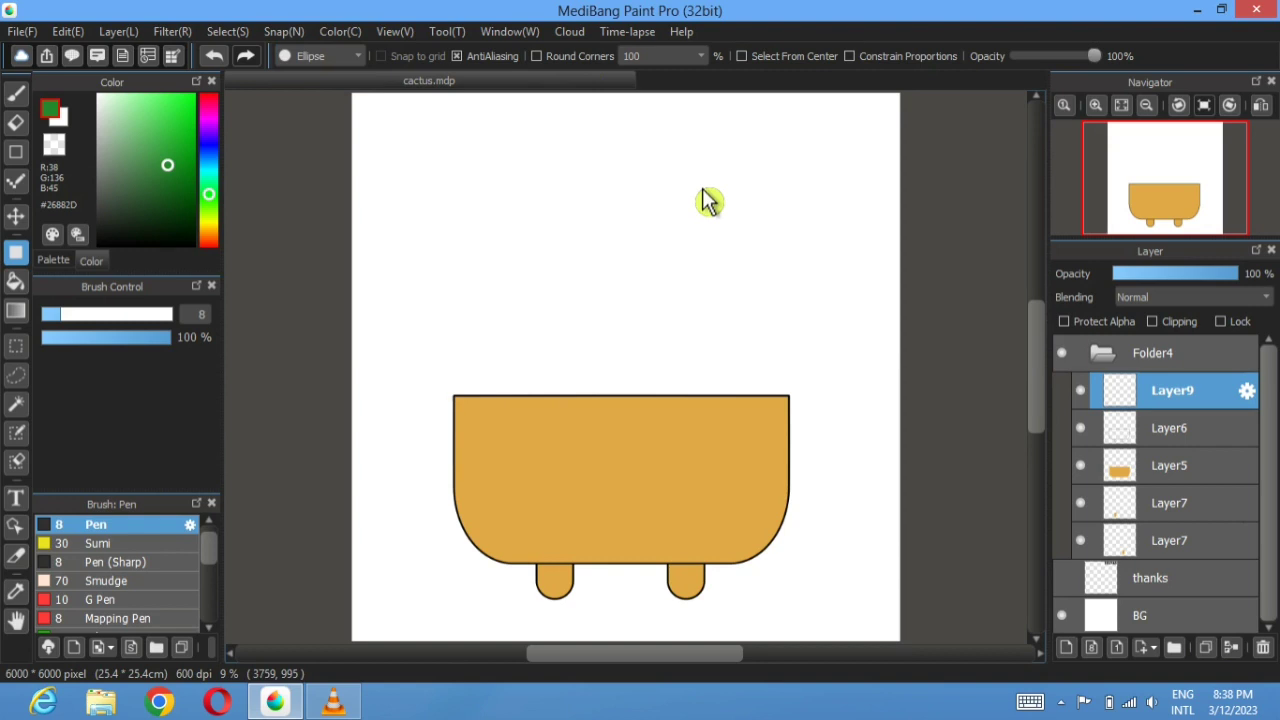
drag(650, 178, 562, 226)
drag(540, 272, 445, 428)
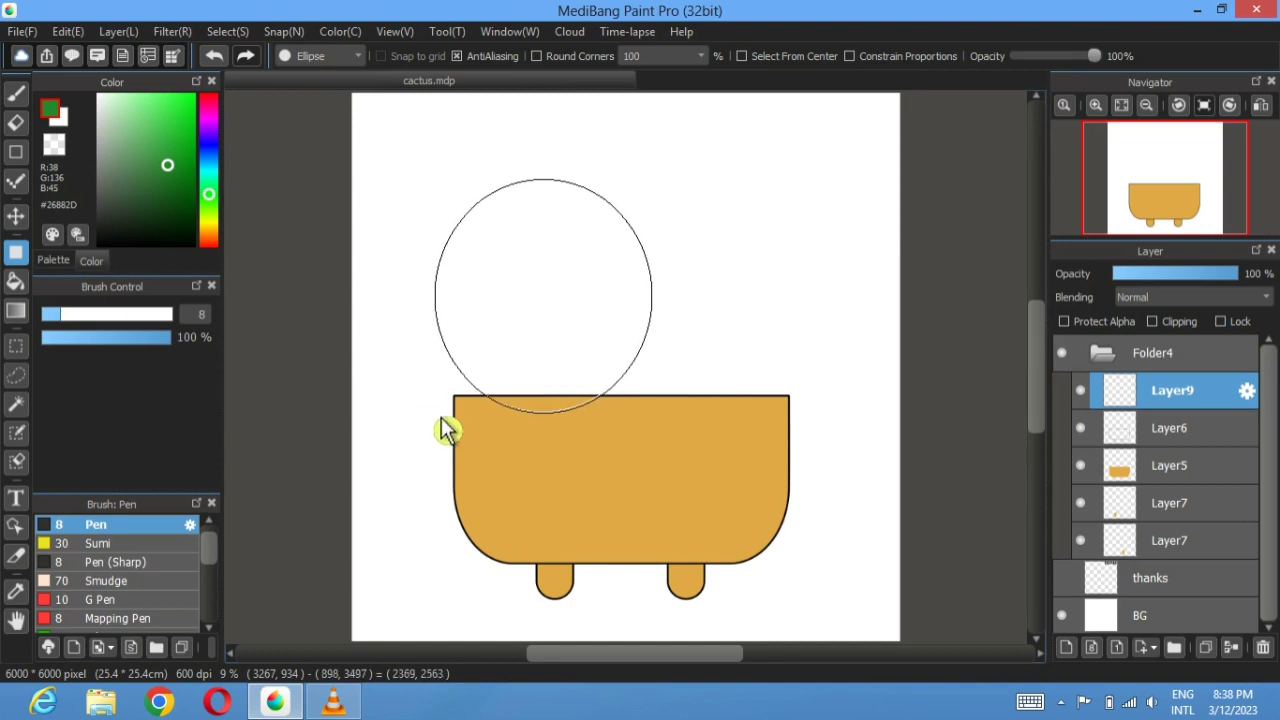
drag(445, 428, 448, 424)
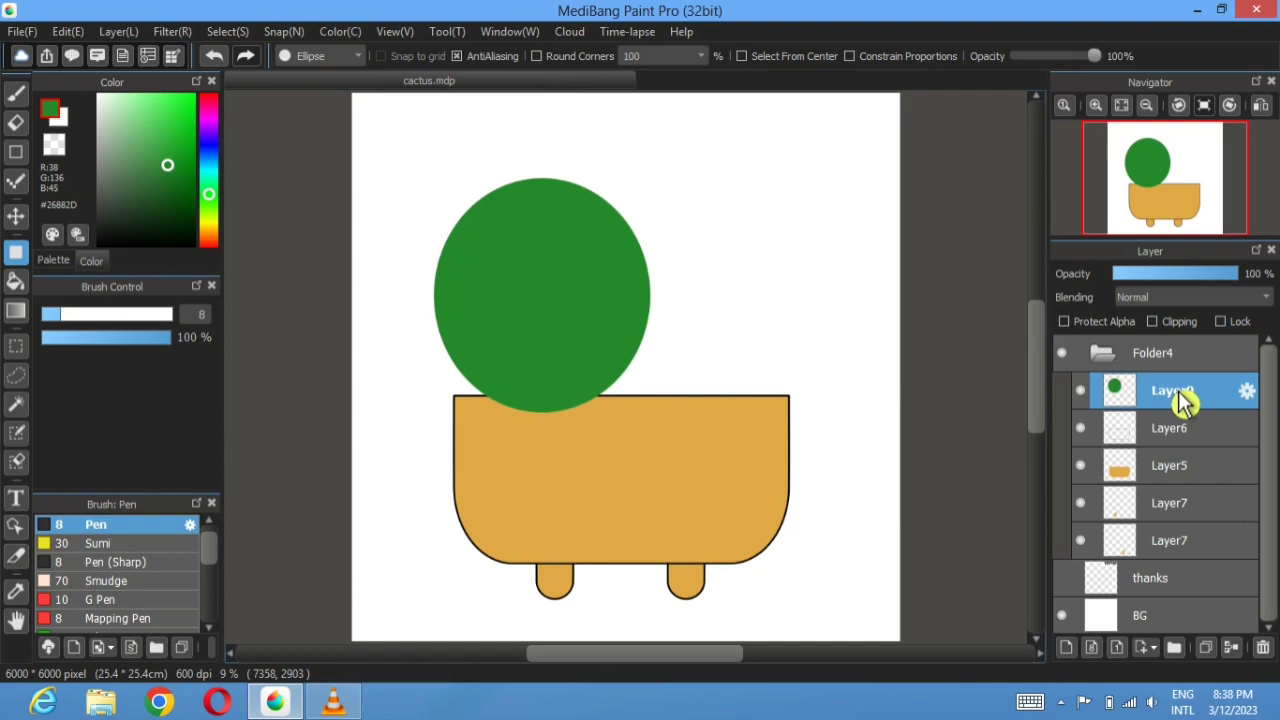
- Move the green ellipse toward the pot's middle and place its layer beneath the pot and feet layers
click(15, 216)
drag(488, 304, 532, 325)
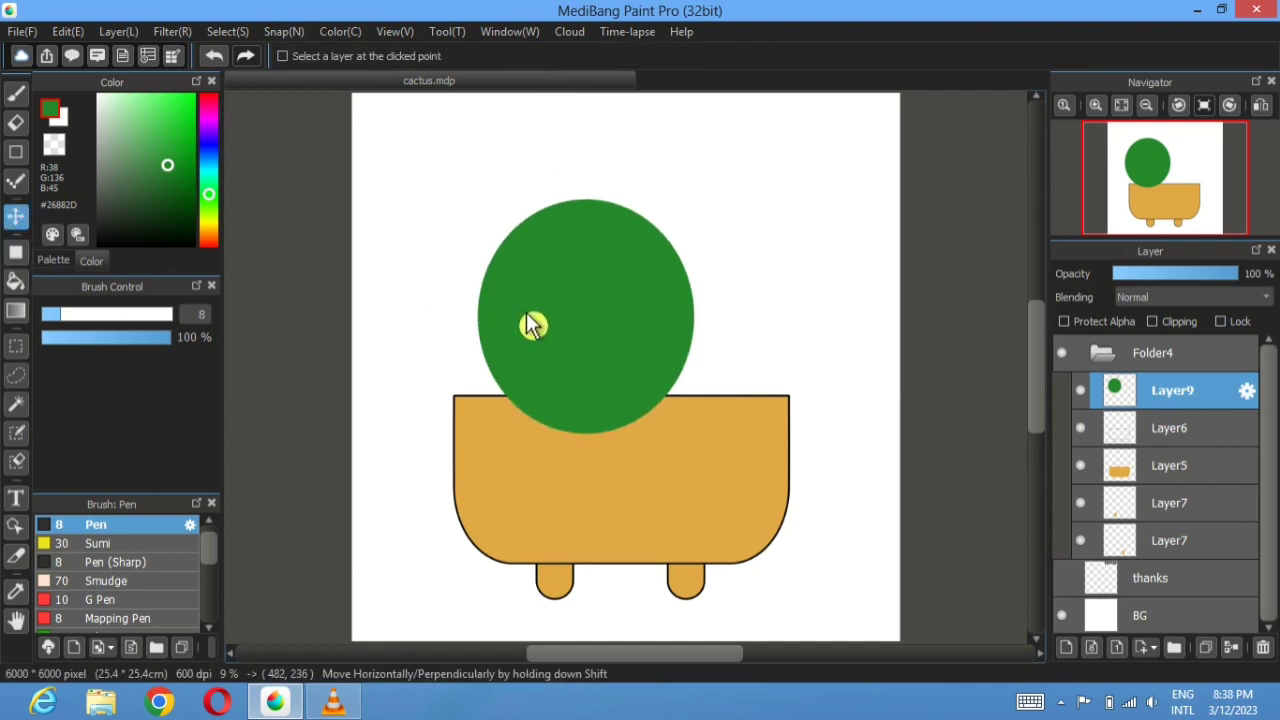
drag(1200, 392, 1200, 505)
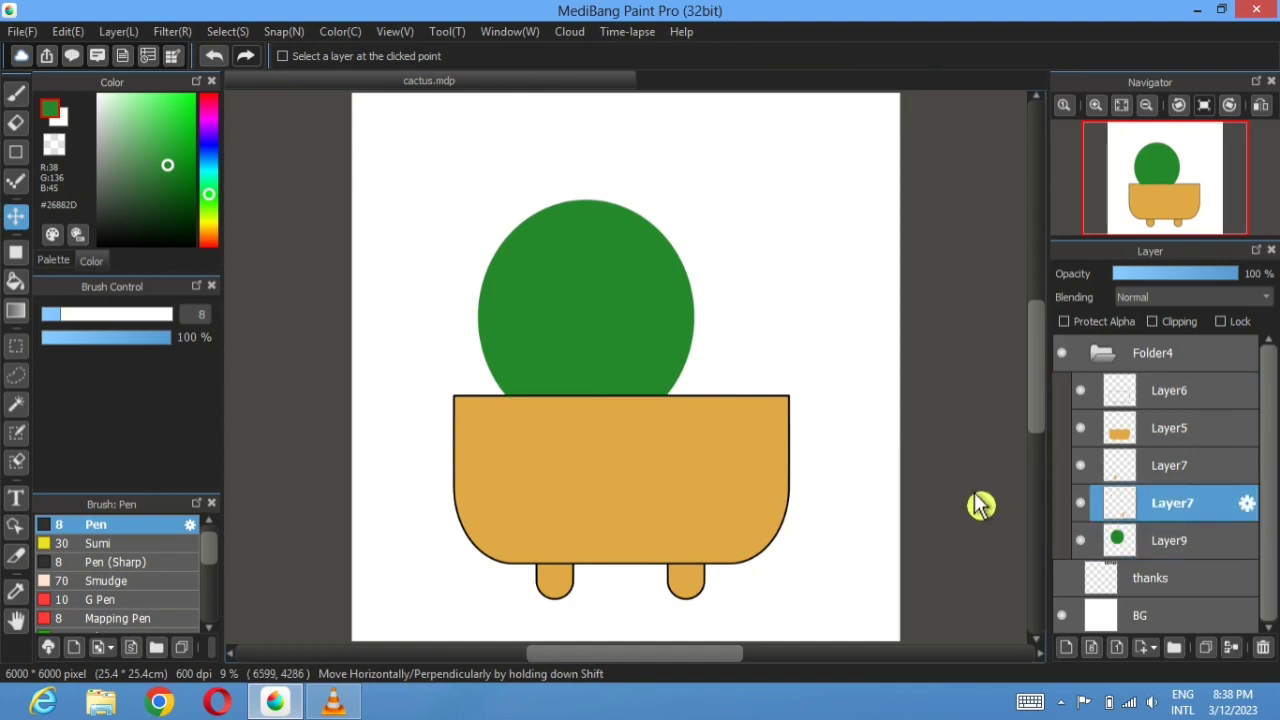
- Add a new layer above the green ellipse's layer and group both in a new folder below the pot's folder
click(1198, 553)
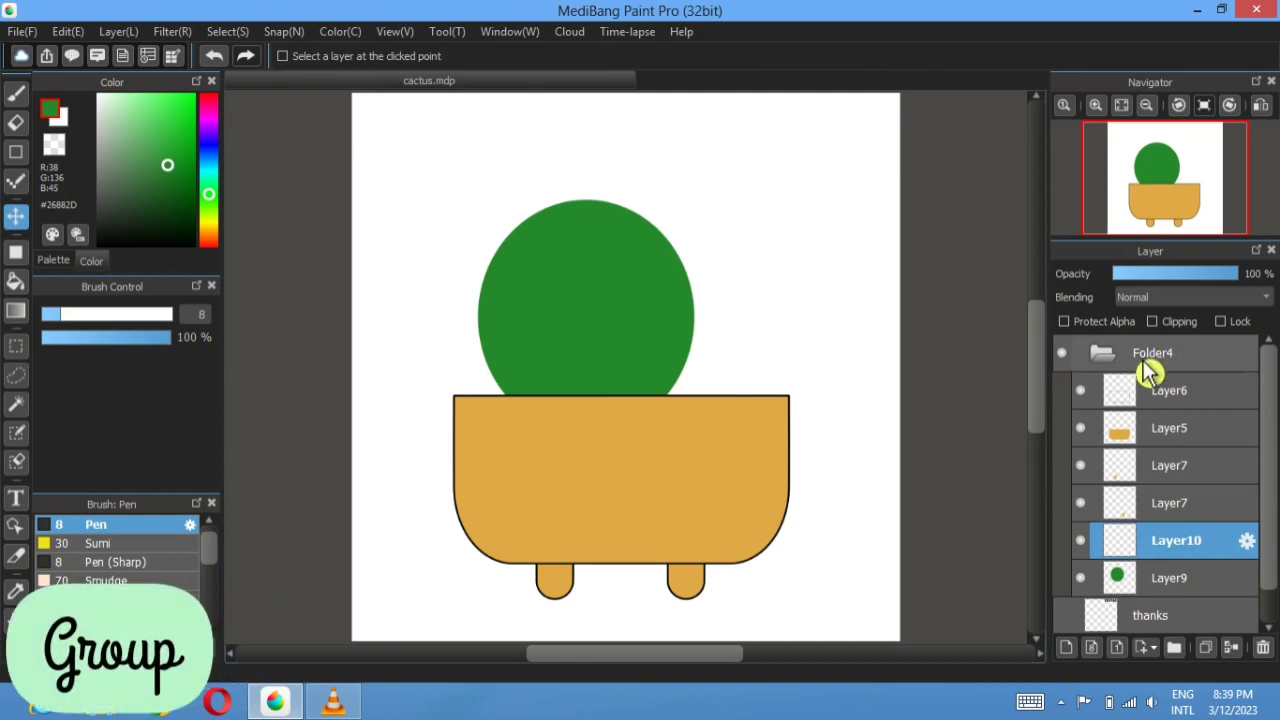
click(1174, 647)
scroll(1213, 517, down, 1)
scroll(1213, 517, down, 2)
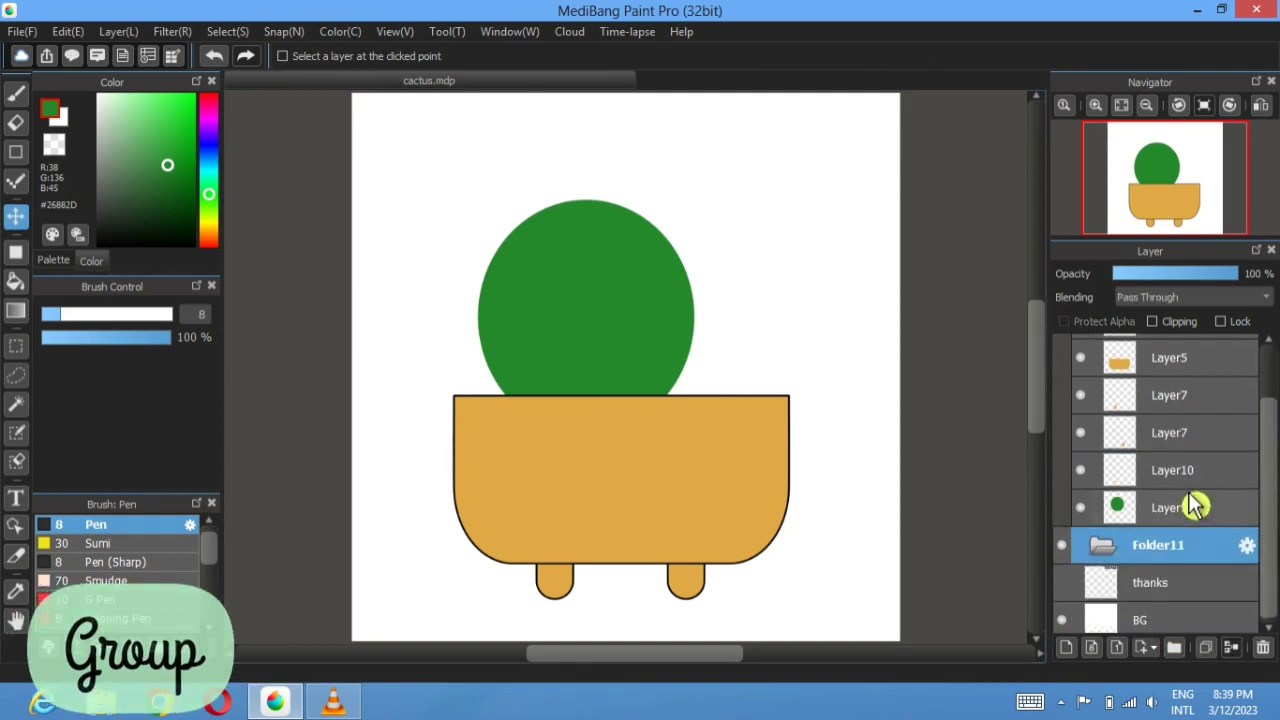
click(1198, 507)
drag(1190, 543, 1186, 548)
drag(1175, 470, 1164, 543)
- Collapse the pot's folder and draw a small vertical green ellipse on Layer10 in the canvas's upper right
scroll(1155, 517, up, 3)
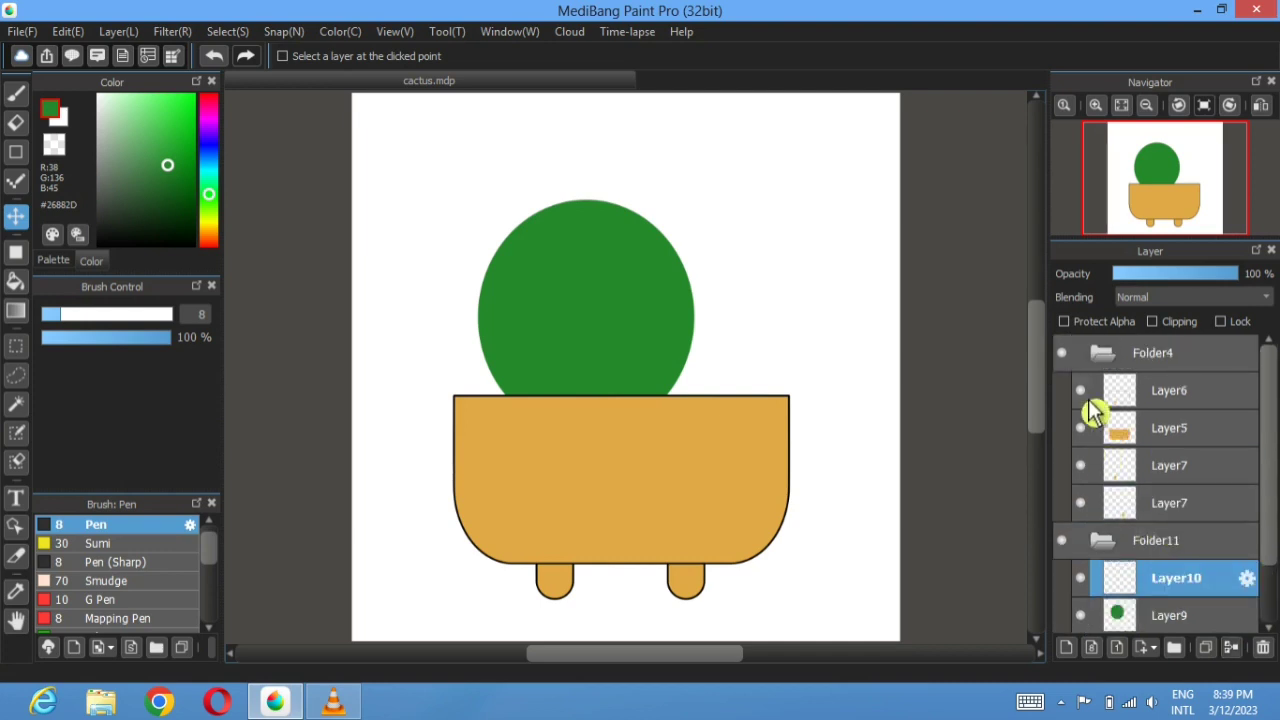
click(1098, 355)
click(1080, 440)
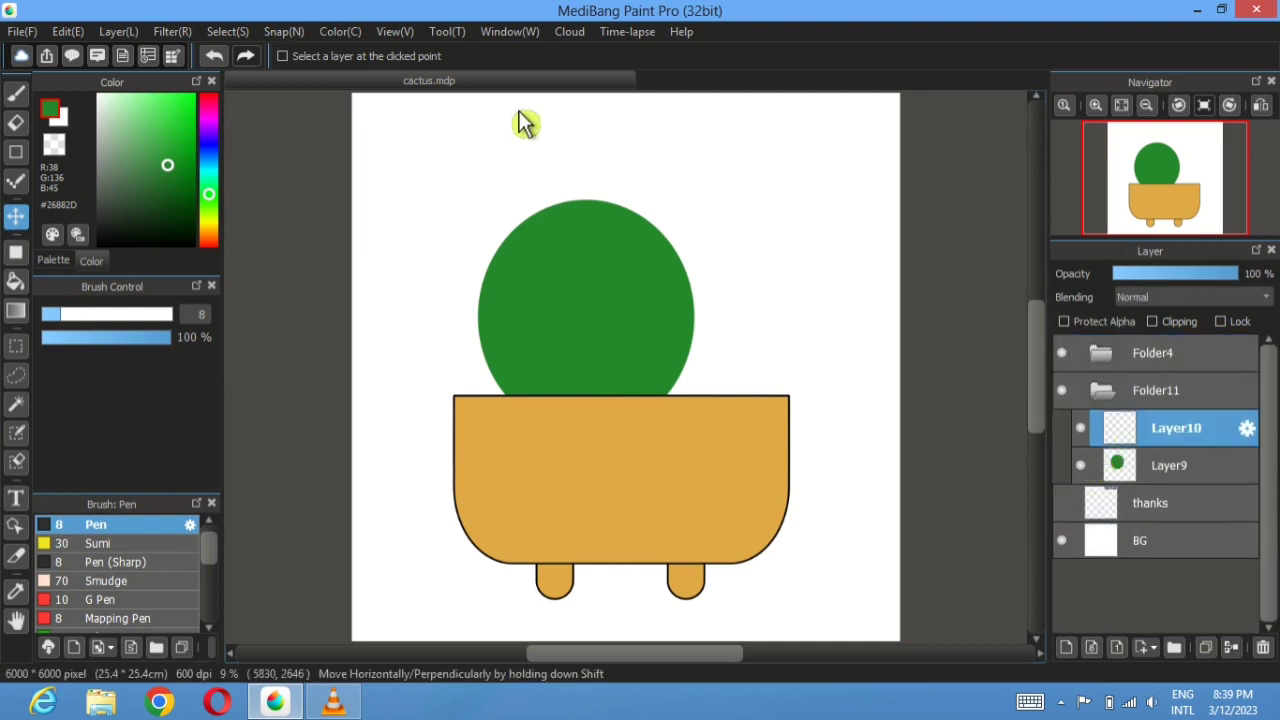
click(17, 254)
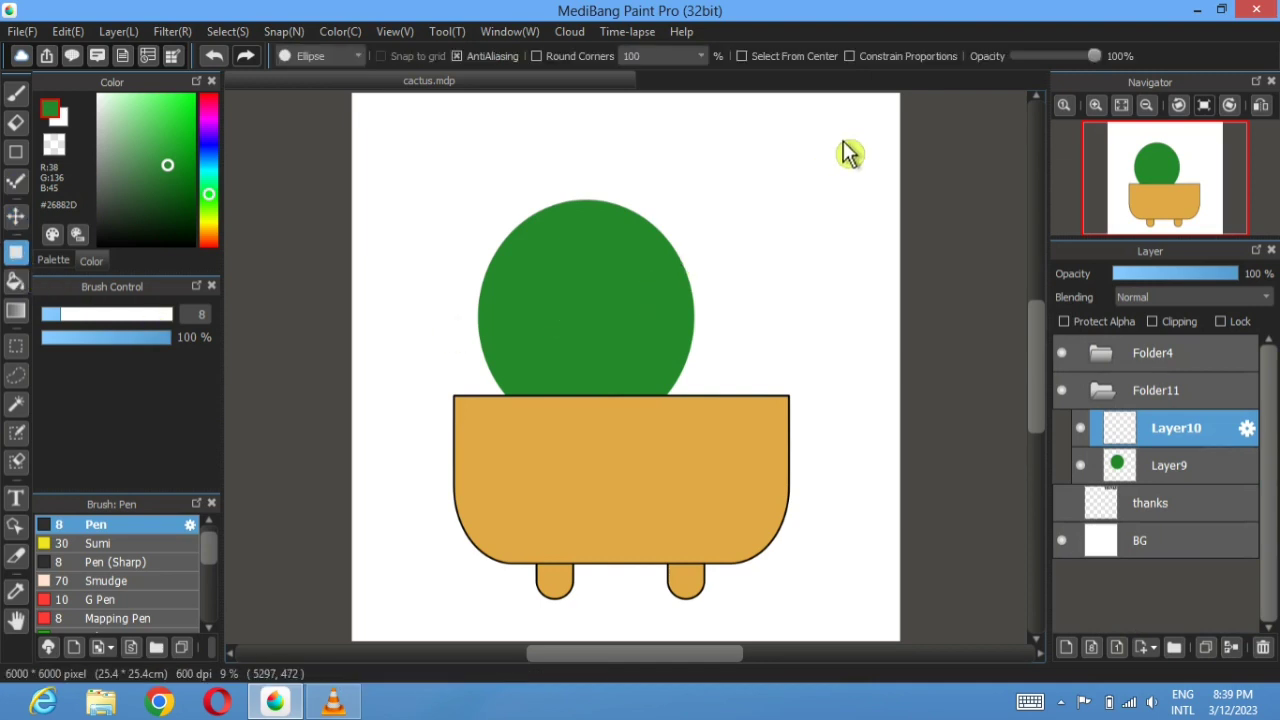
drag(844, 143, 767, 273)
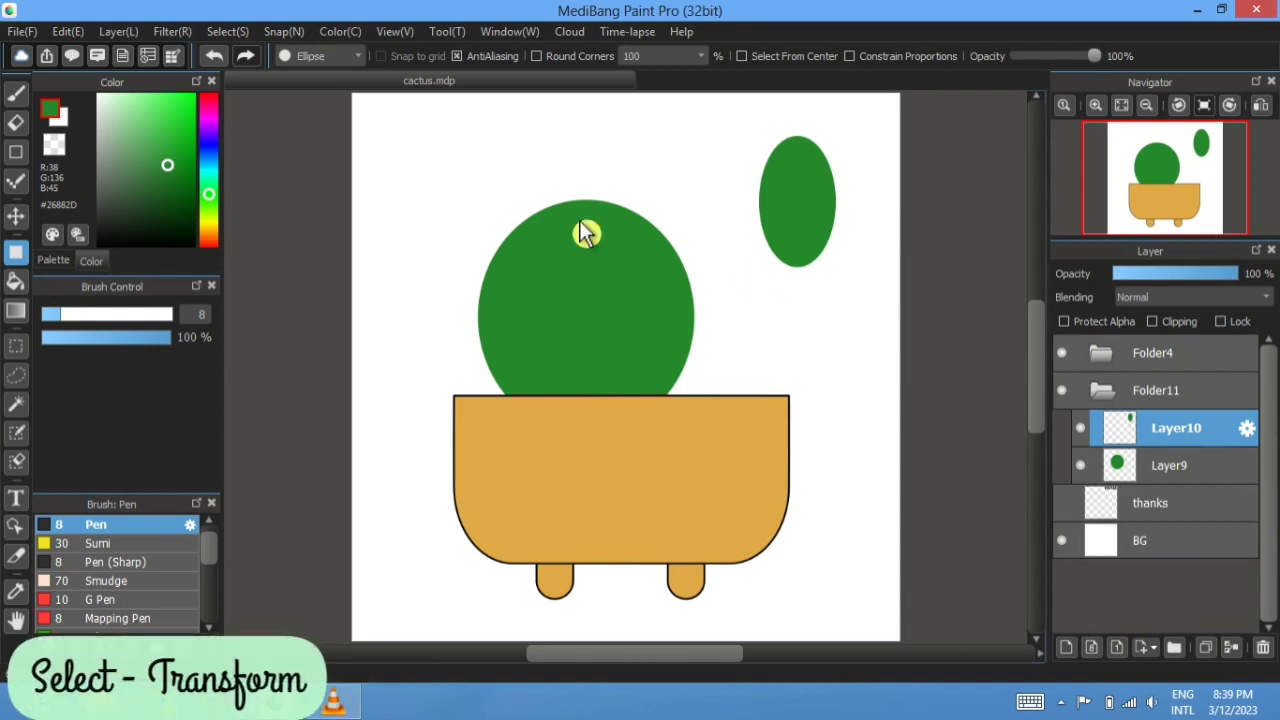
- Transform the small ellipse by tilting it clockwise and placing it on the cactus body's upper right as an arm
click(234, 36)
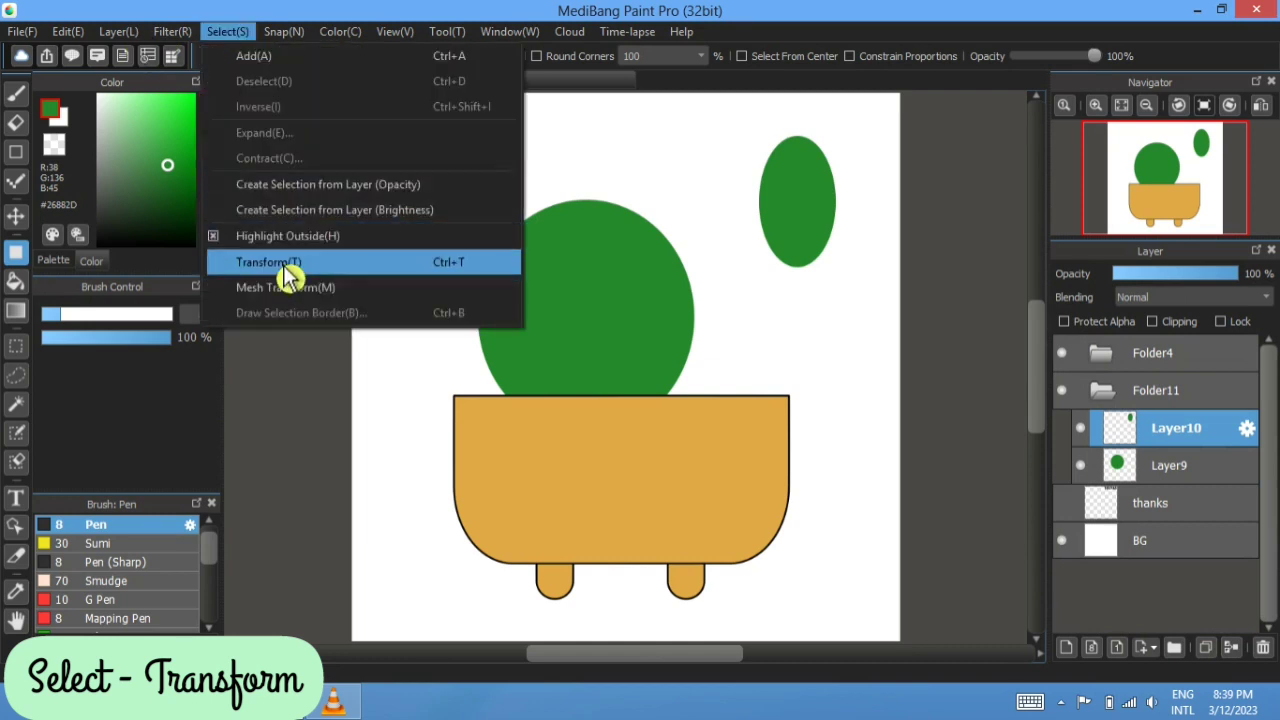
click(290, 264)
drag(695, 248, 663, 206)
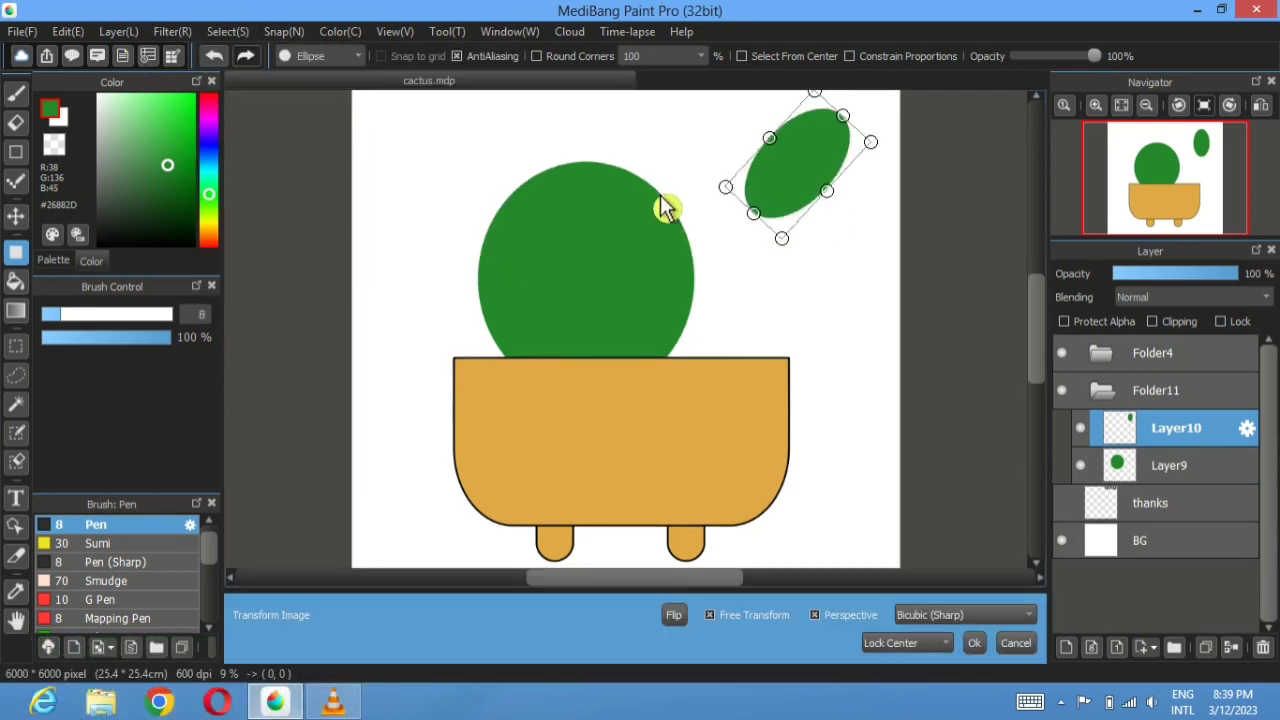
drag(820, 194, 634, 266)
drag(706, 220, 696, 208)
mouse_move(622, 284)
mouse_down()
mouse_move(599, 265)
mouse_move(608, 283)
mouse_up()
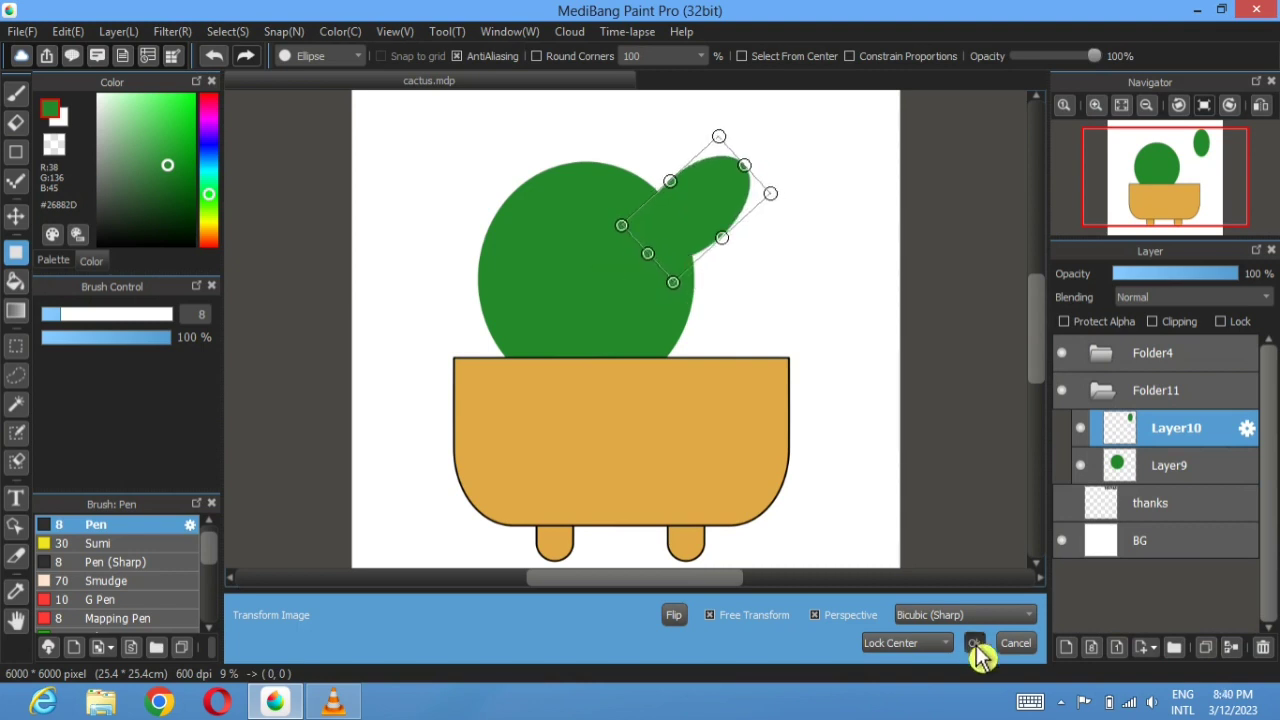
click(976, 645)
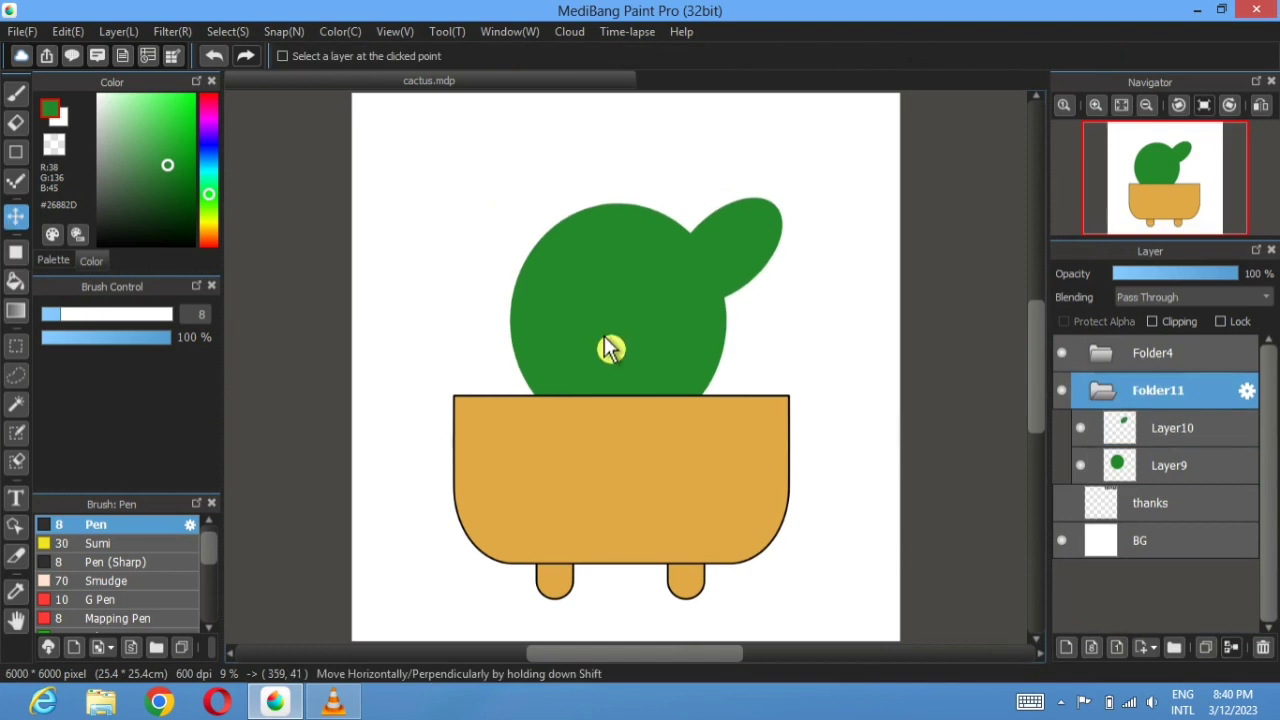
- Transform the folder with the cactus body and arm, enlarging and stretching it and centring it over the pot
drag(604, 336, 599, 332)
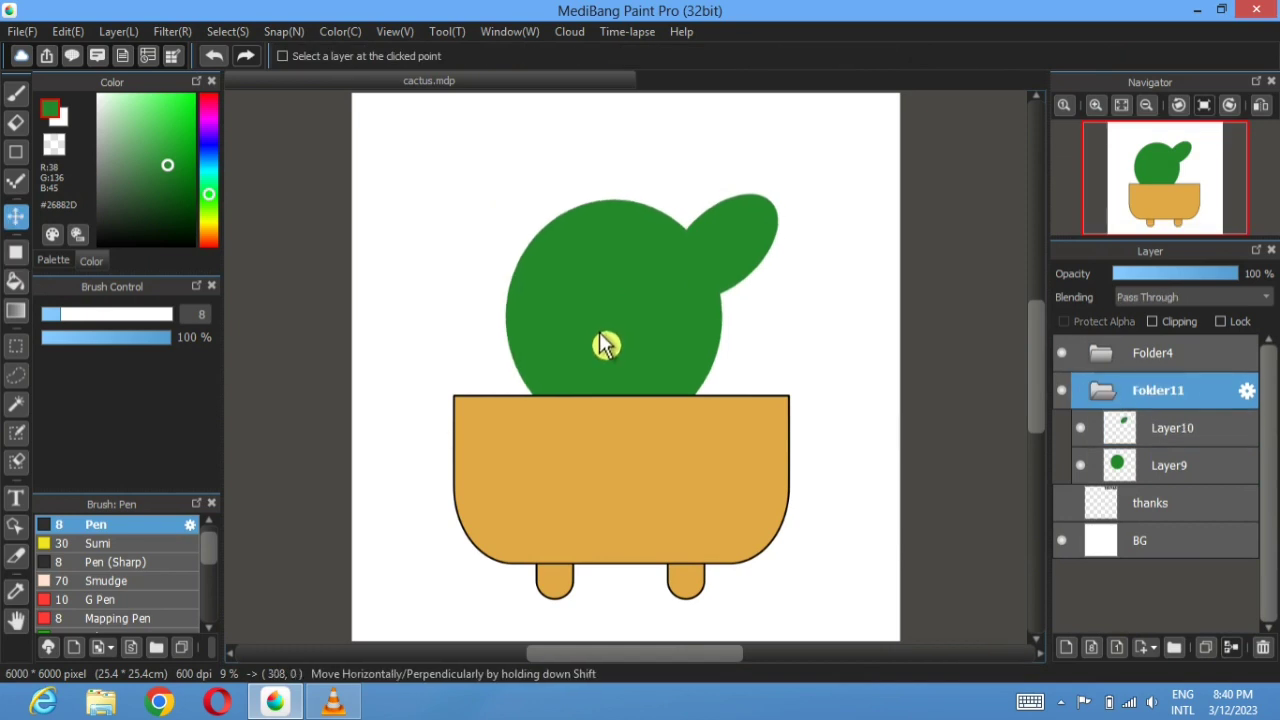
click(228, 31)
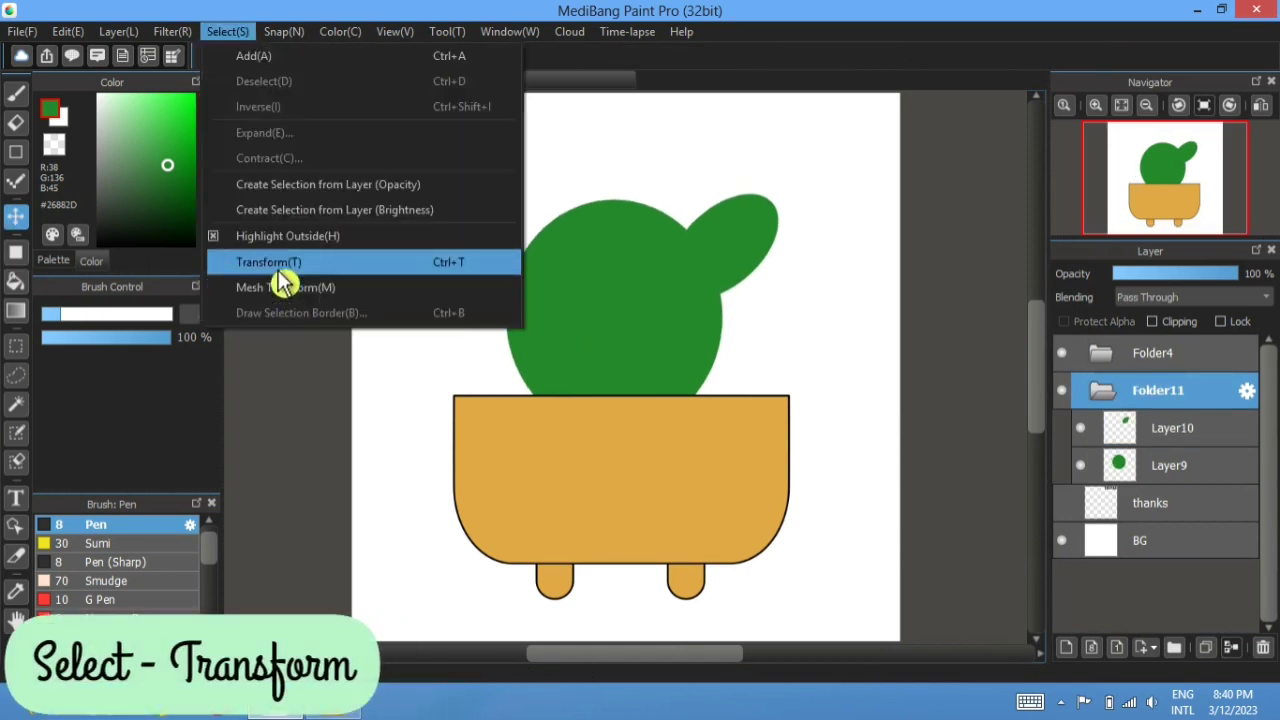
click(282, 272)
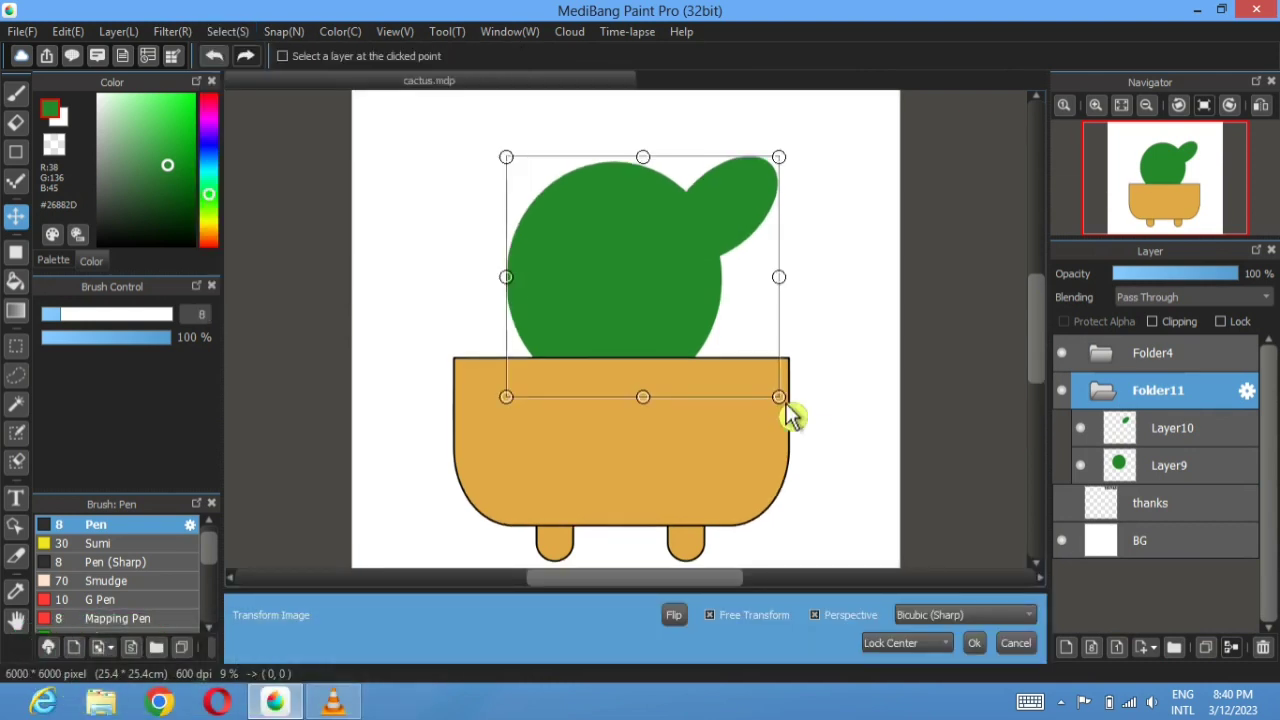
drag(779, 397, 830, 441)
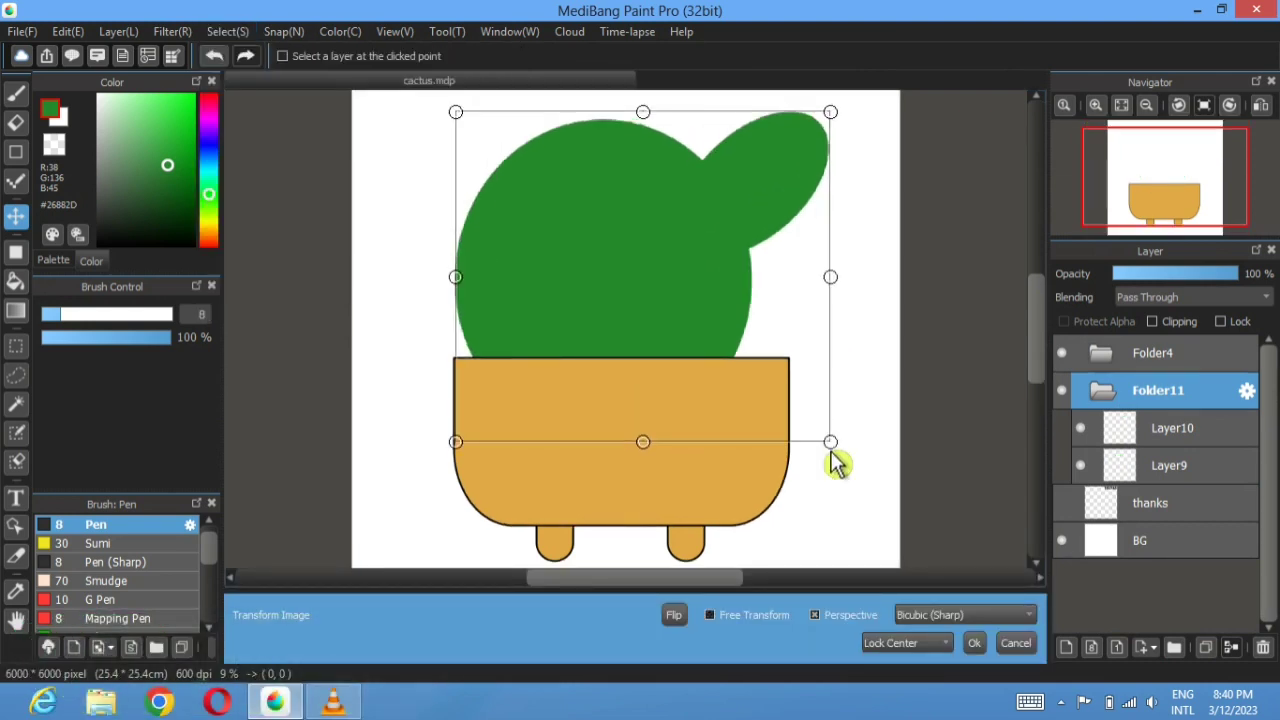
drag(570, 246, 597, 242)
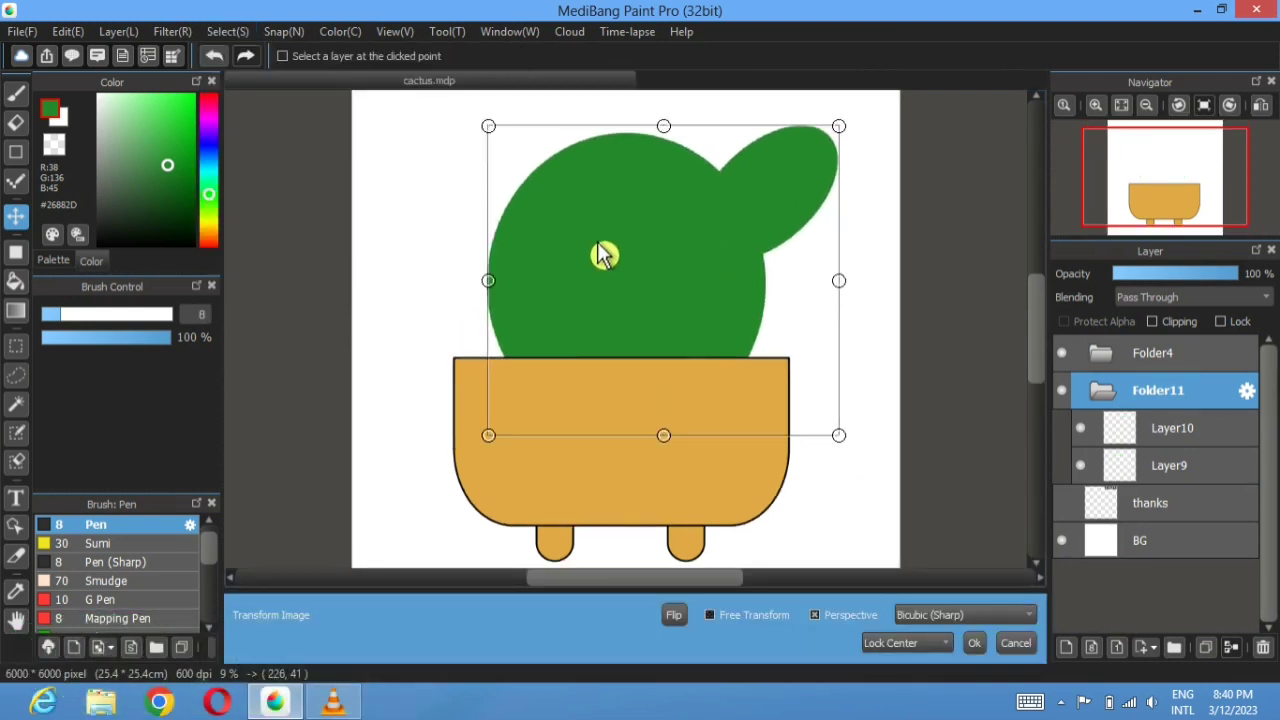
drag(670, 437, 672, 458)
click(980, 648)
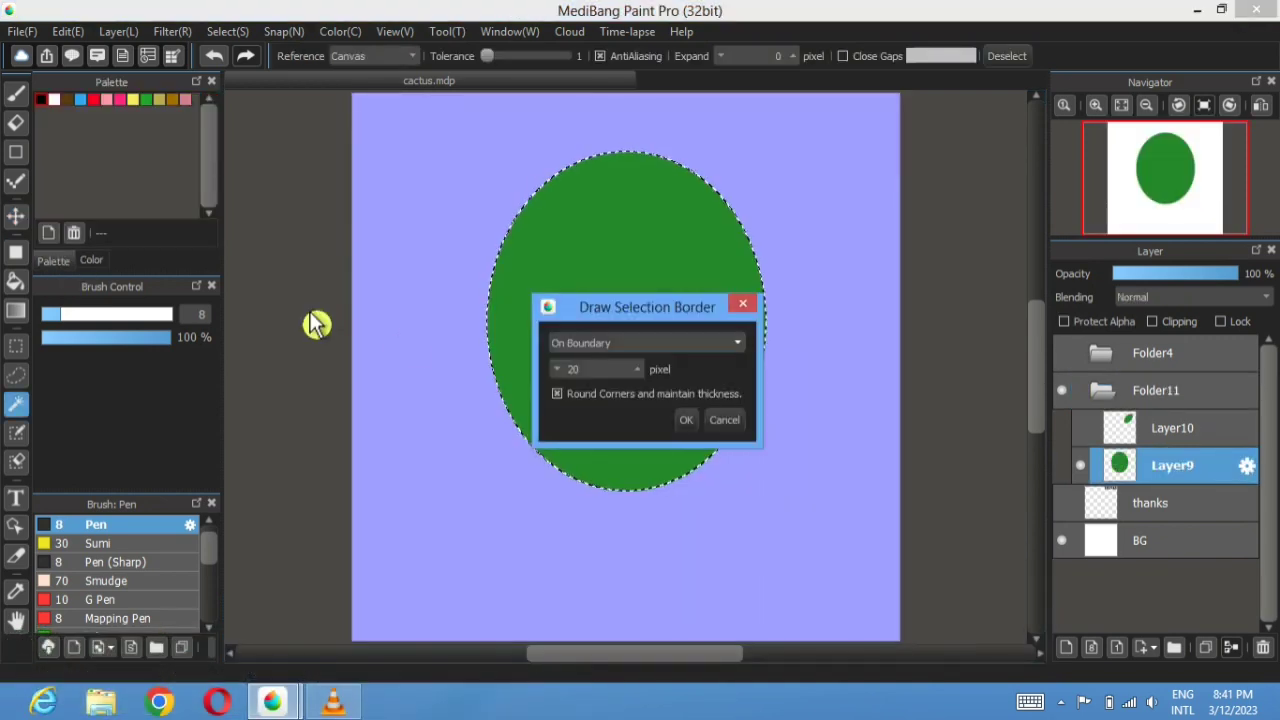
- Outline the cactus body and the arm with 20-pixel selection borders and place the body's layer above the arm's layer
click(688, 419)
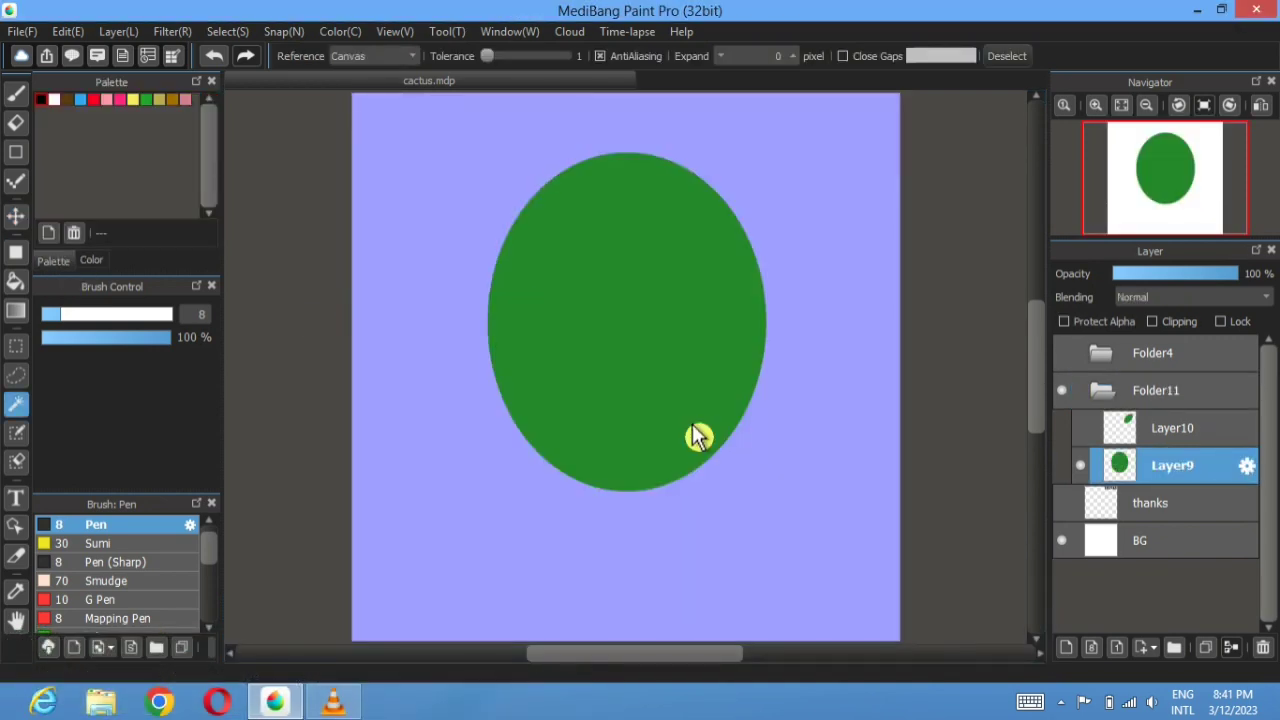
click(697, 437)
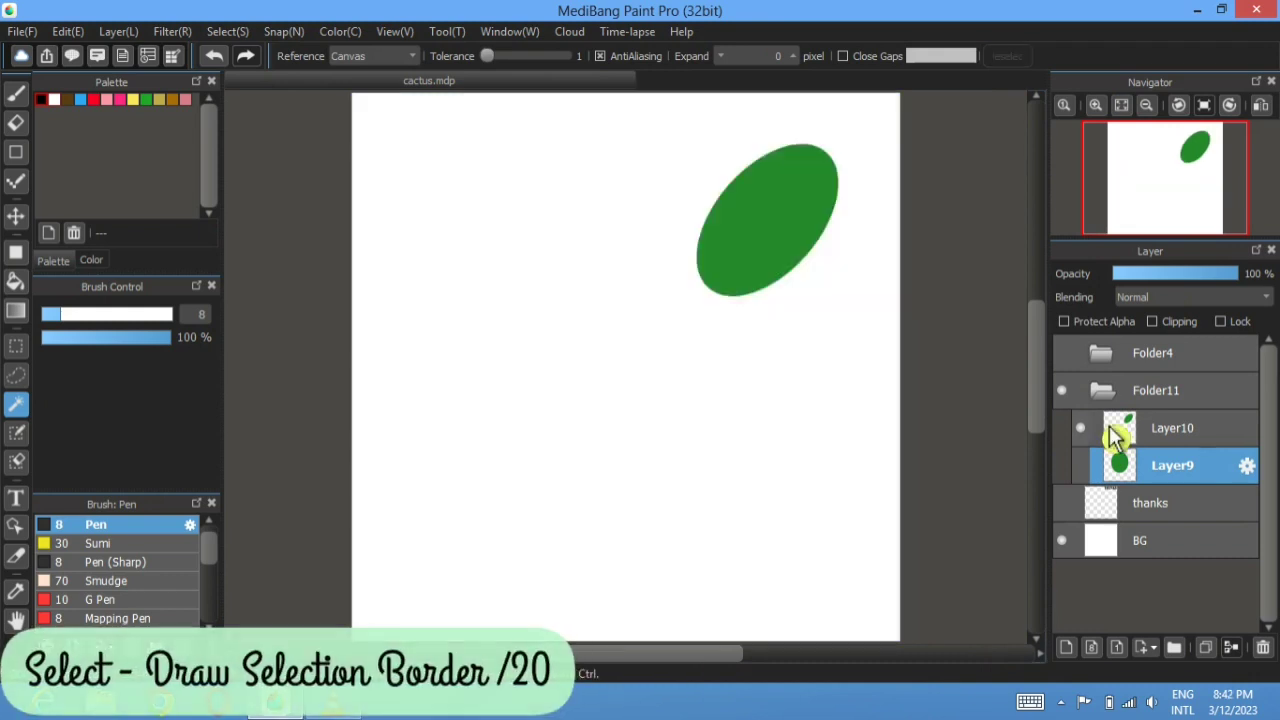
click(1190, 437)
click(227, 31)
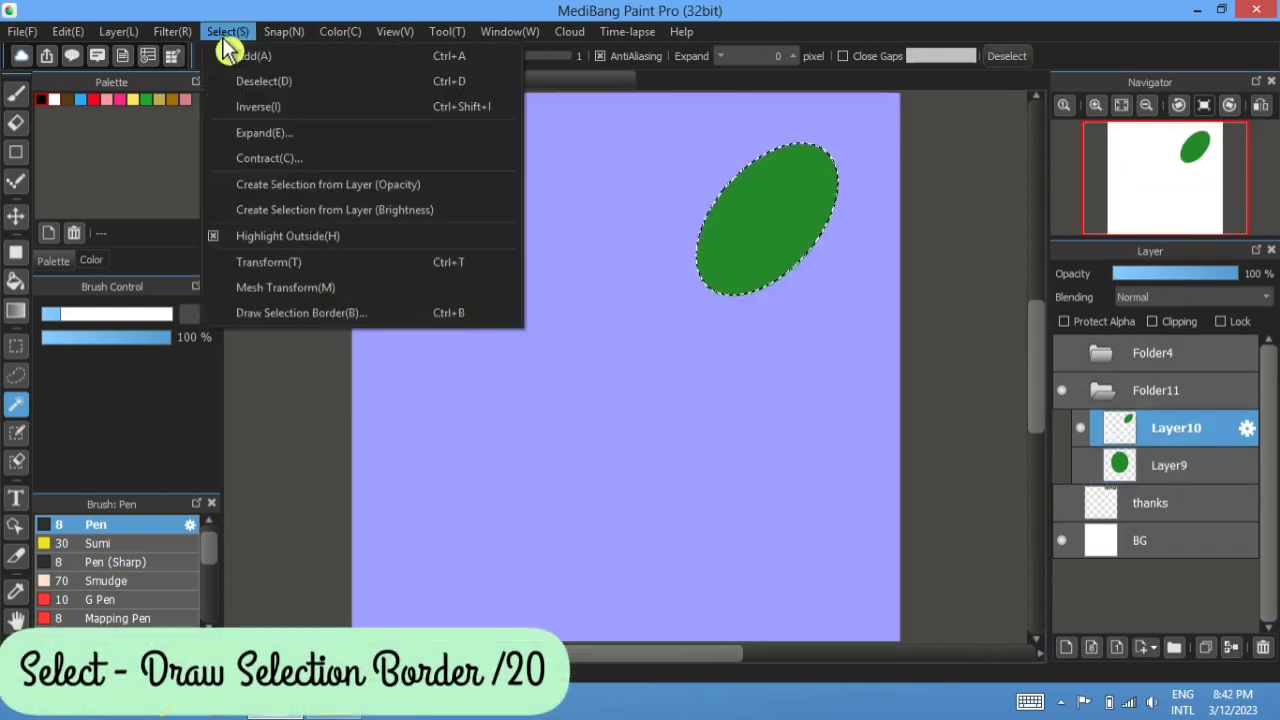
click(313, 297)
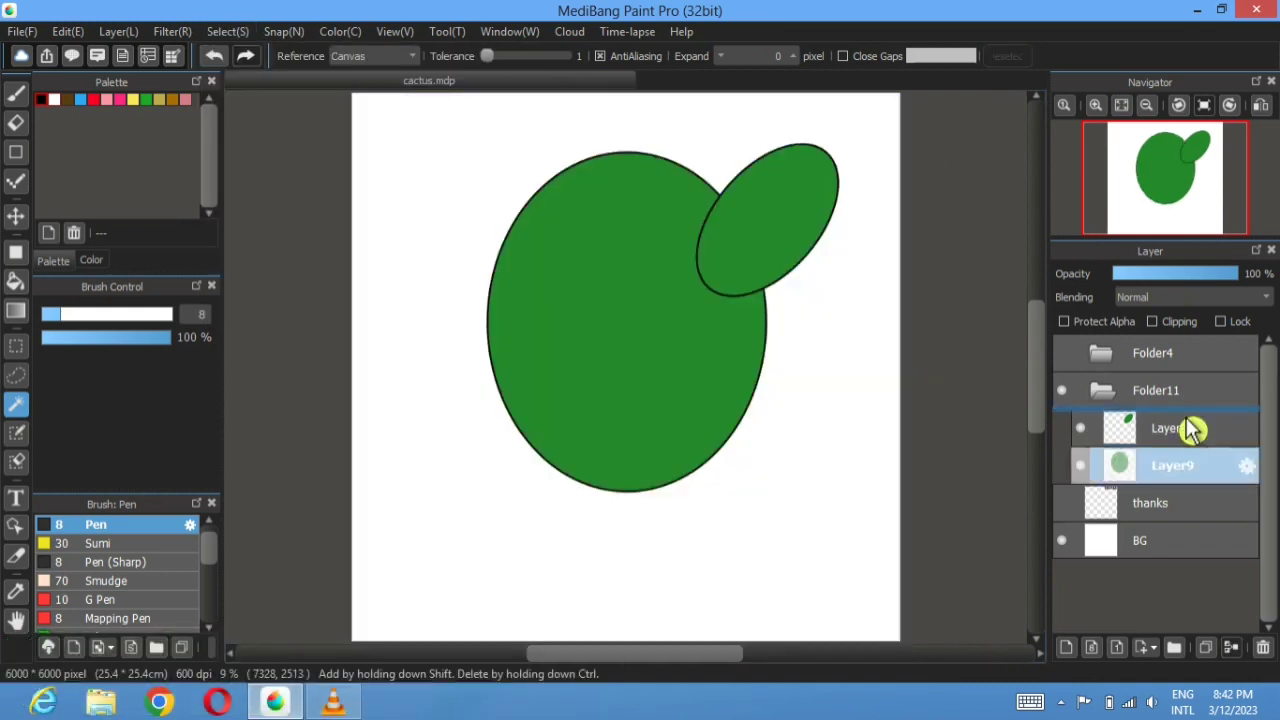
drag(1197, 429, 1183, 437)
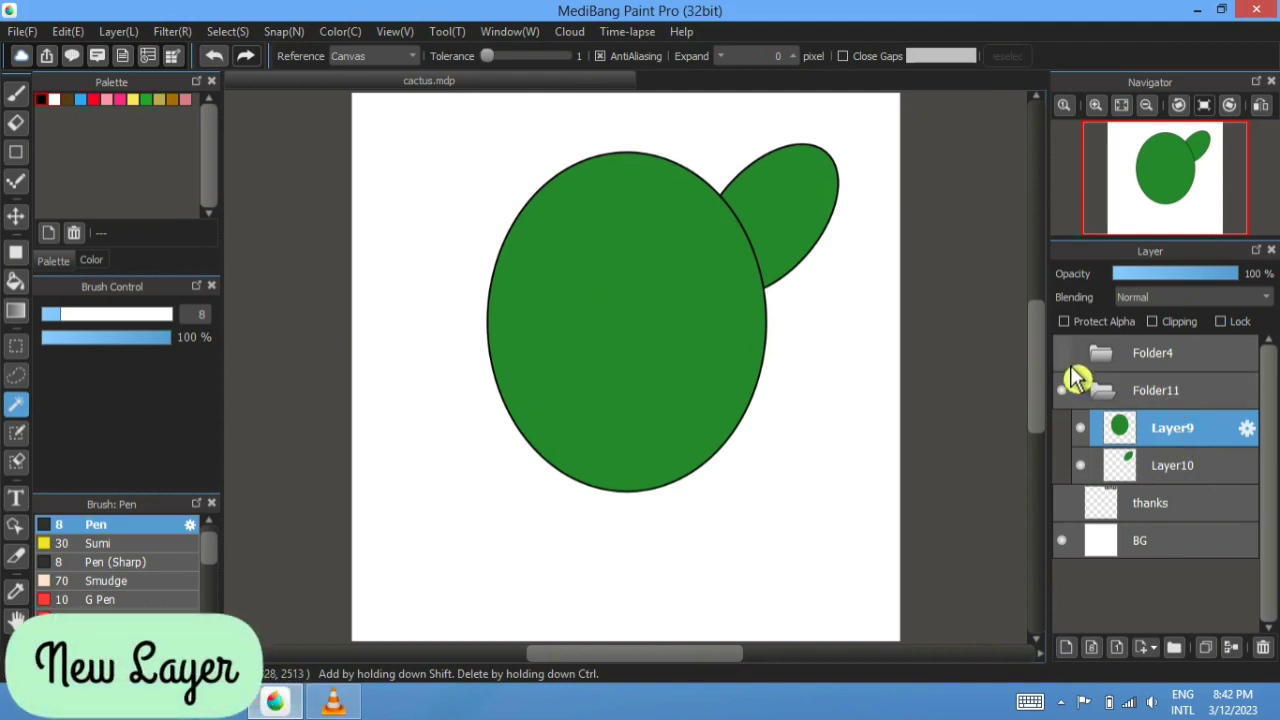
- On a new layer, draw a small vertical pink rectangle with 100% round corners in the canvas's upper left
click(1066, 647)
click(110, 104)
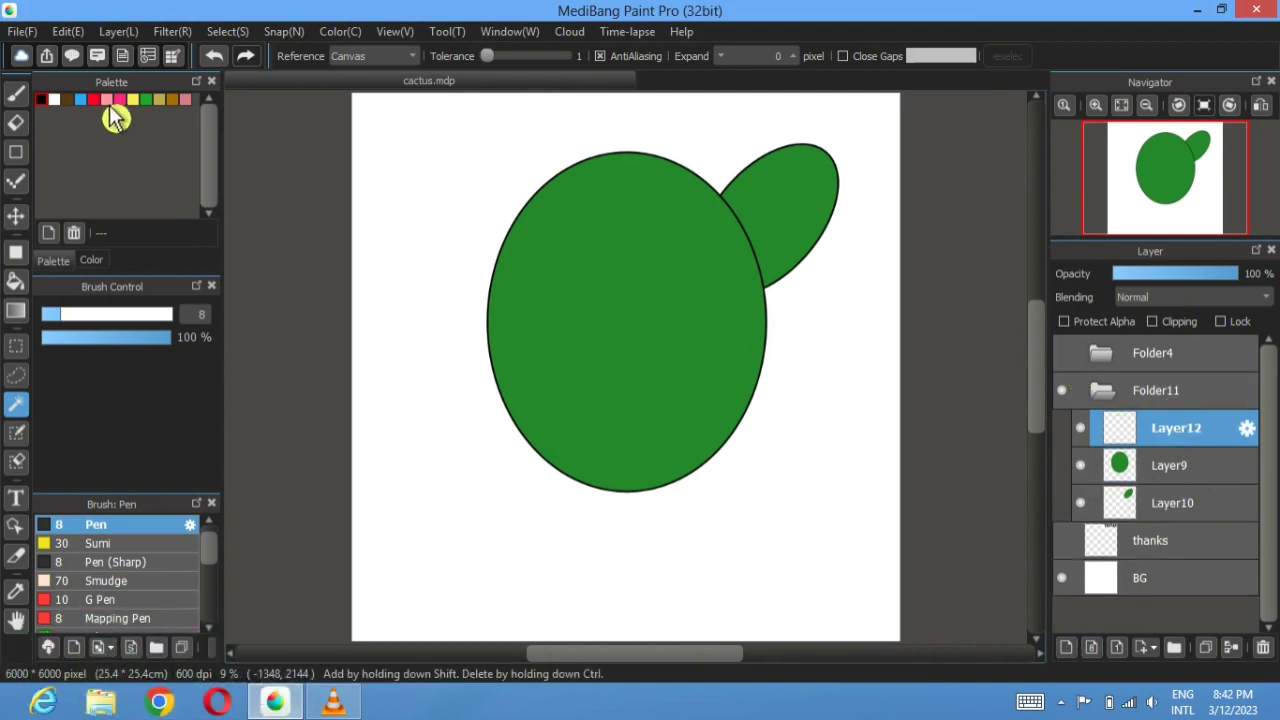
click(186, 100)
click(16, 252)
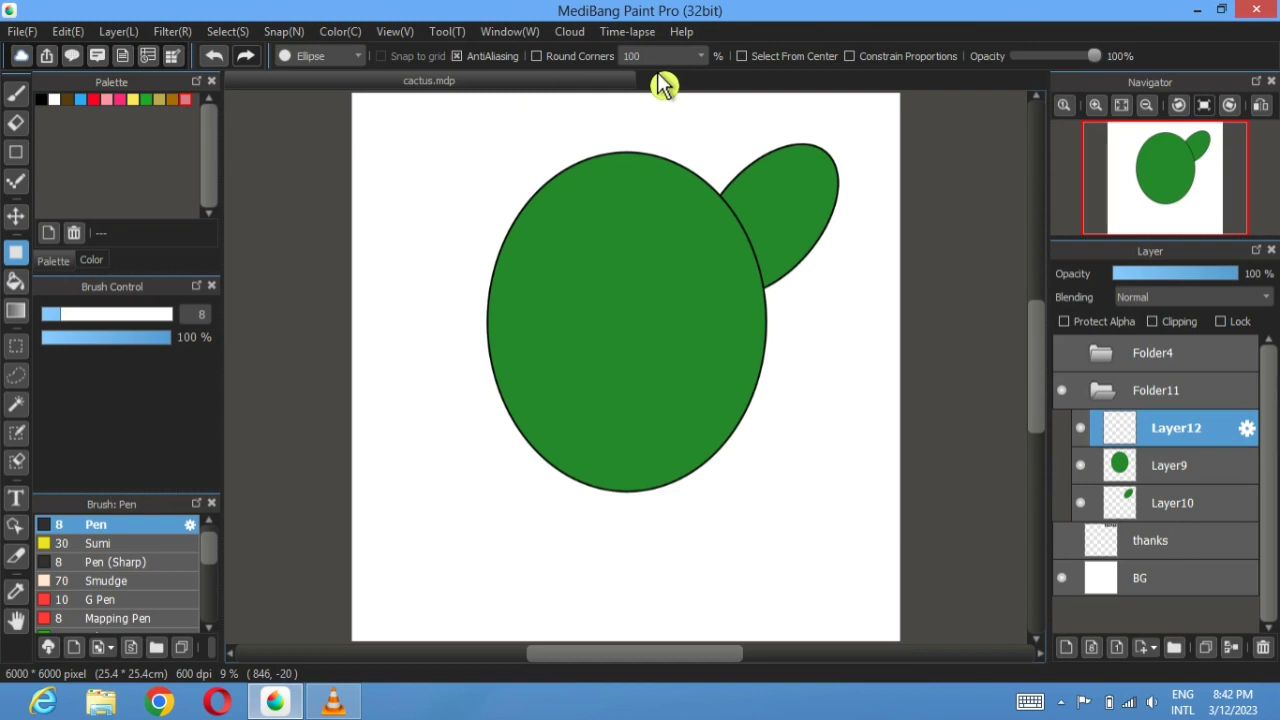
click(352, 61)
click(340, 73)
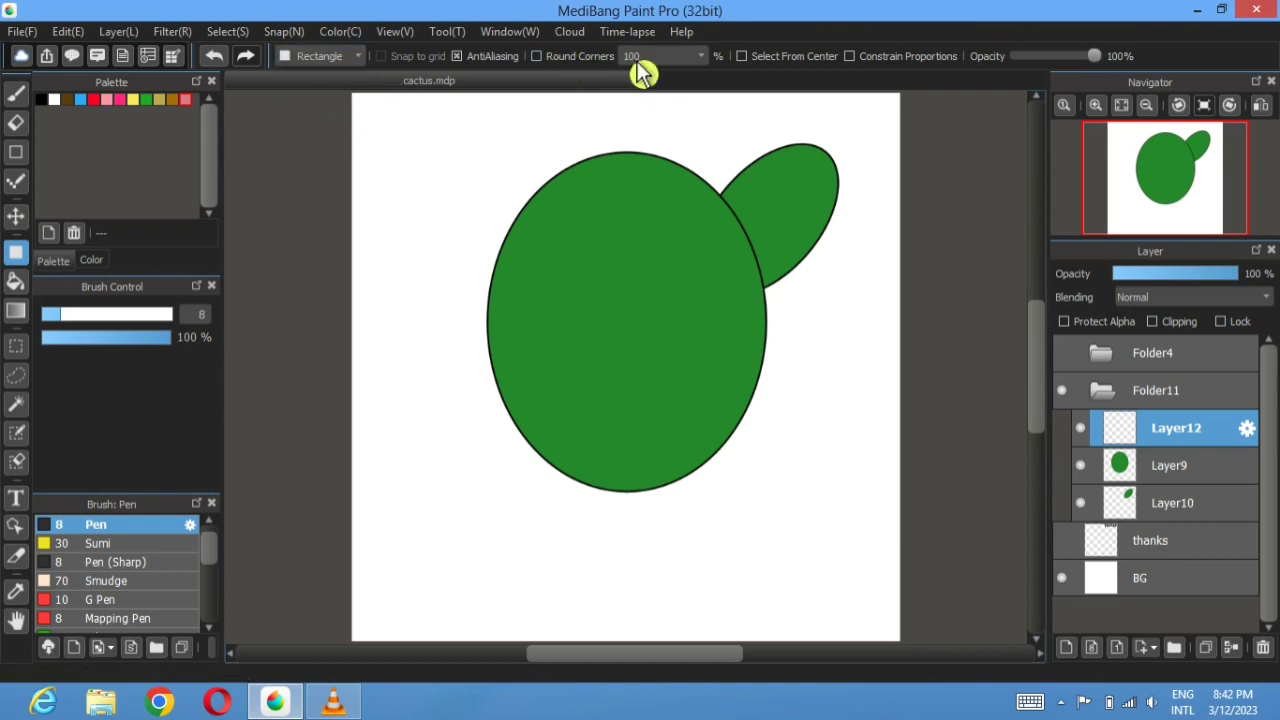
click(578, 57)
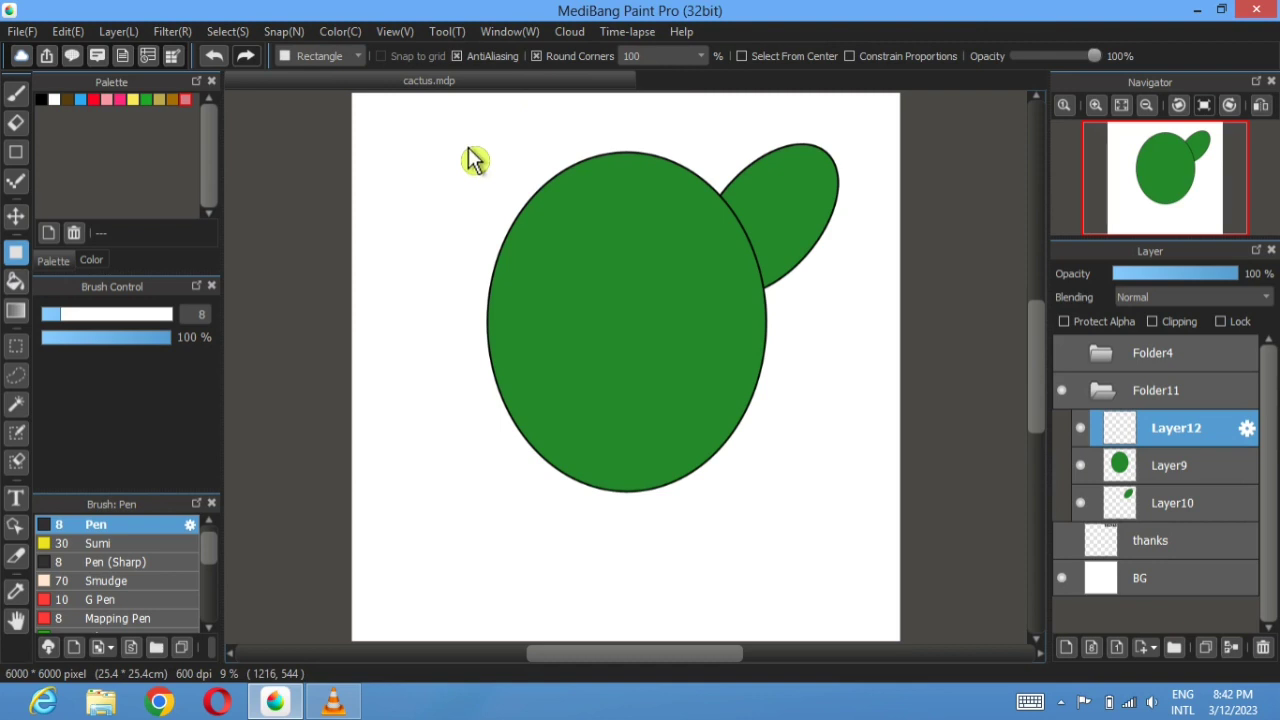
drag(467, 150, 442, 214)
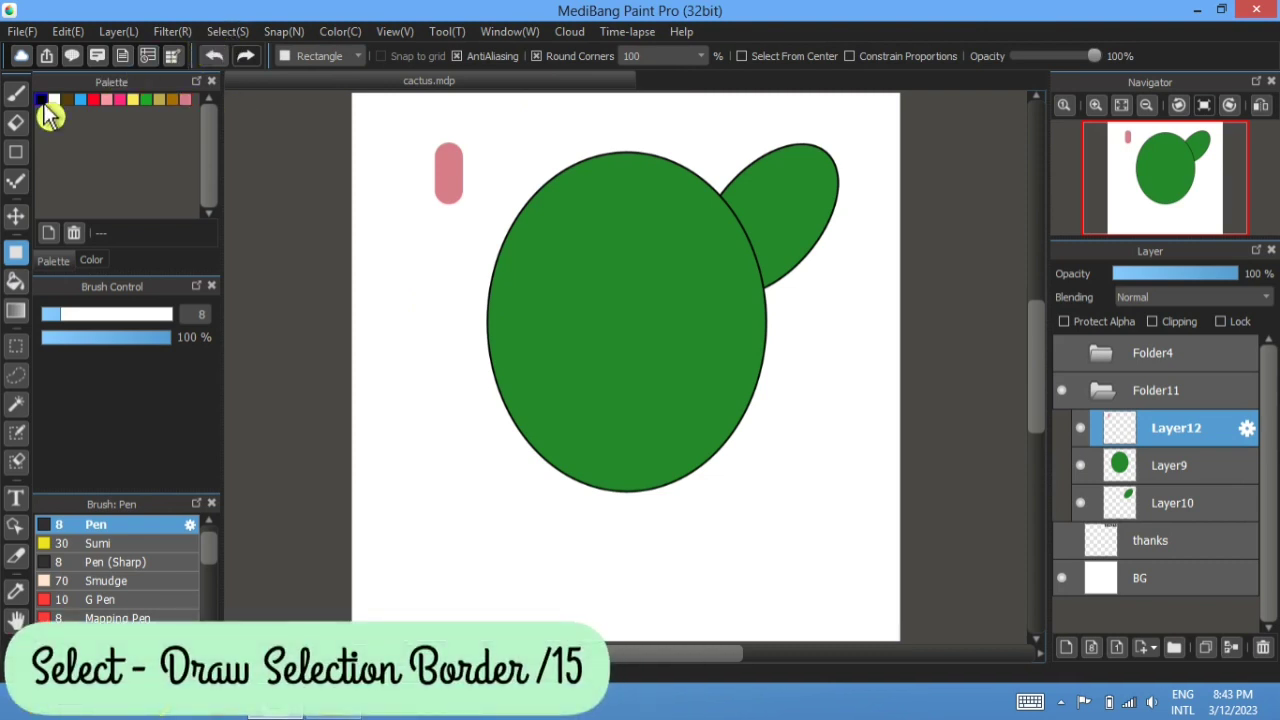
- Select the pink shape with the Magic Wand, draw a 15-pixel black selection border around it and deselect
click(229, 32)
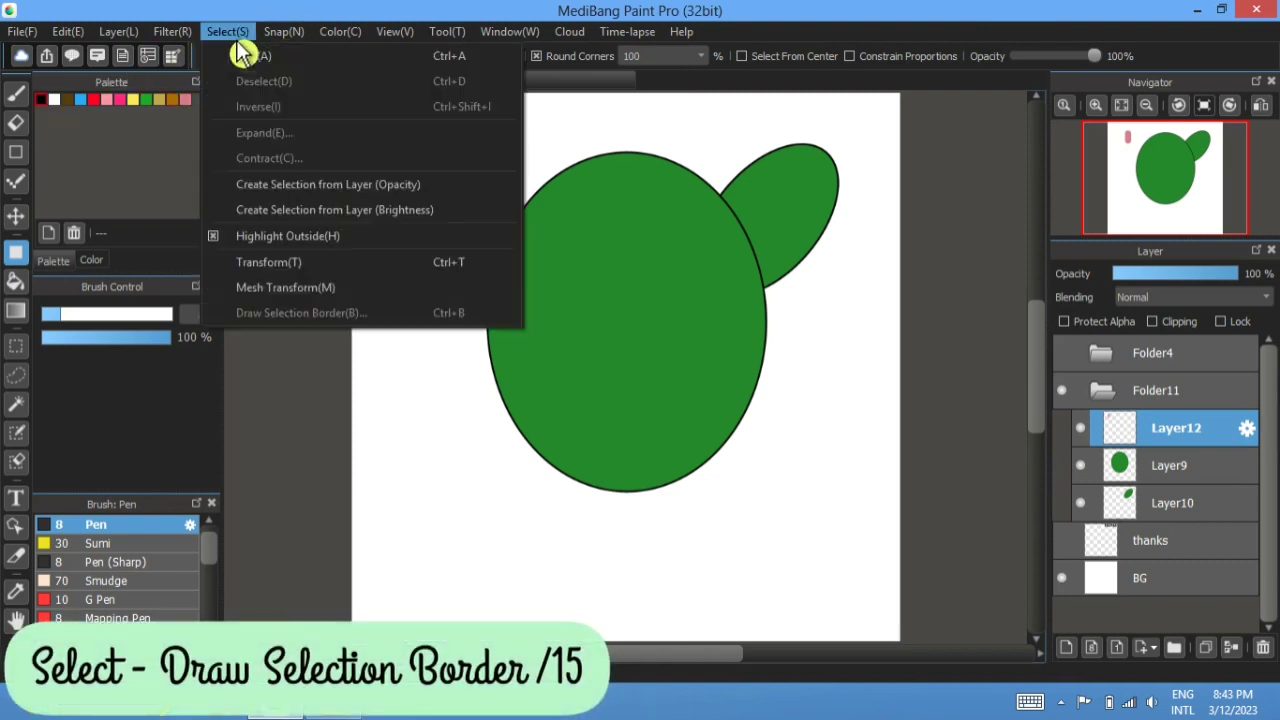
click(16, 404)
click(452, 176)
click(229, 32)
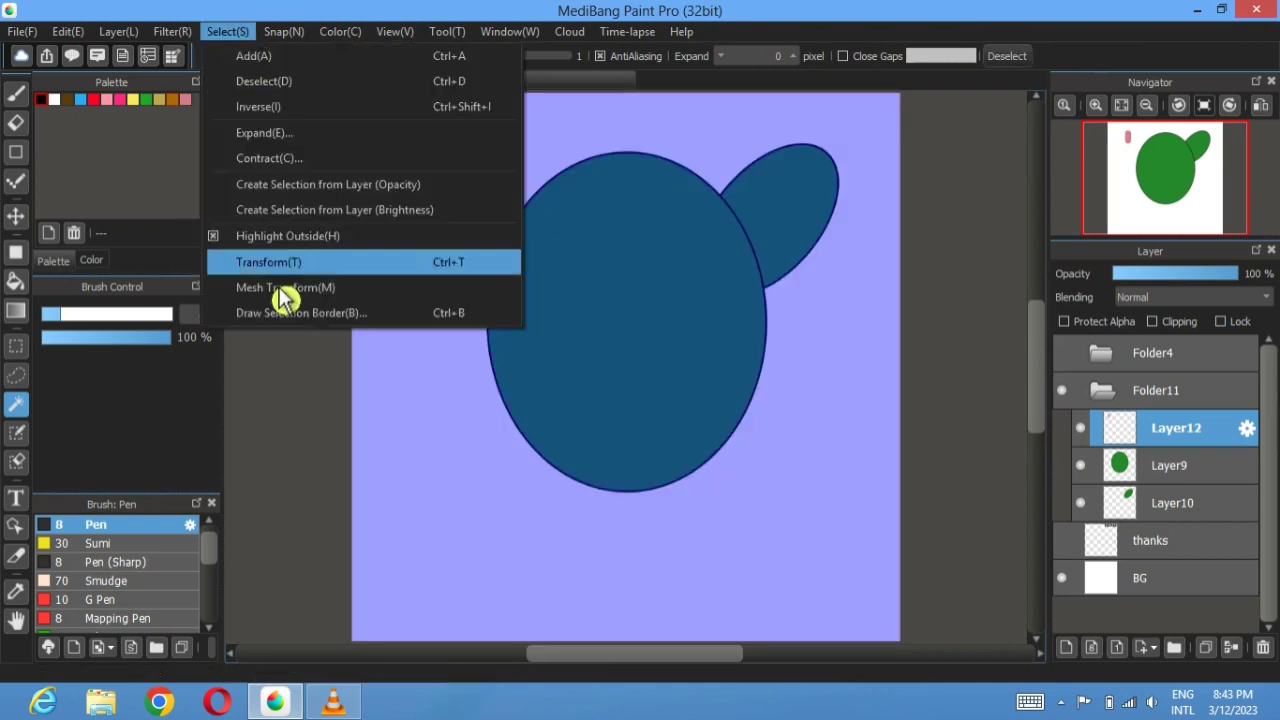
click(290, 314)
click(590, 370)
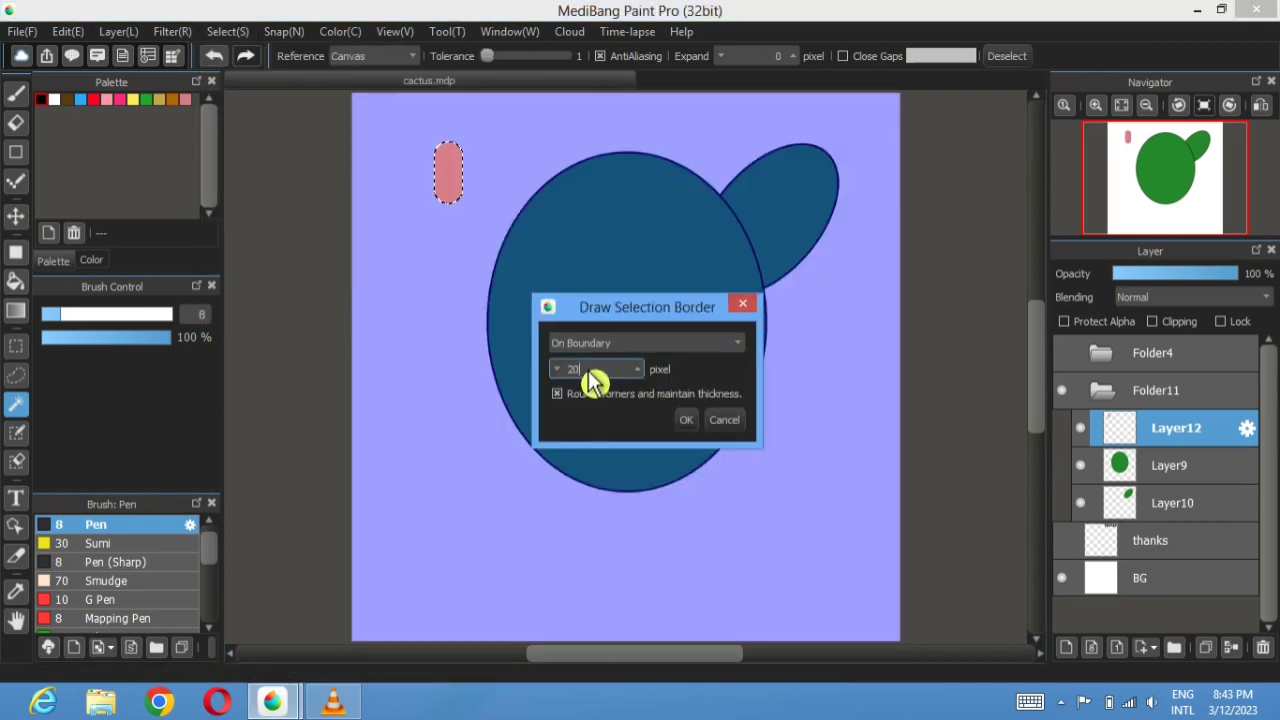
drag(584, 370, 568, 370)
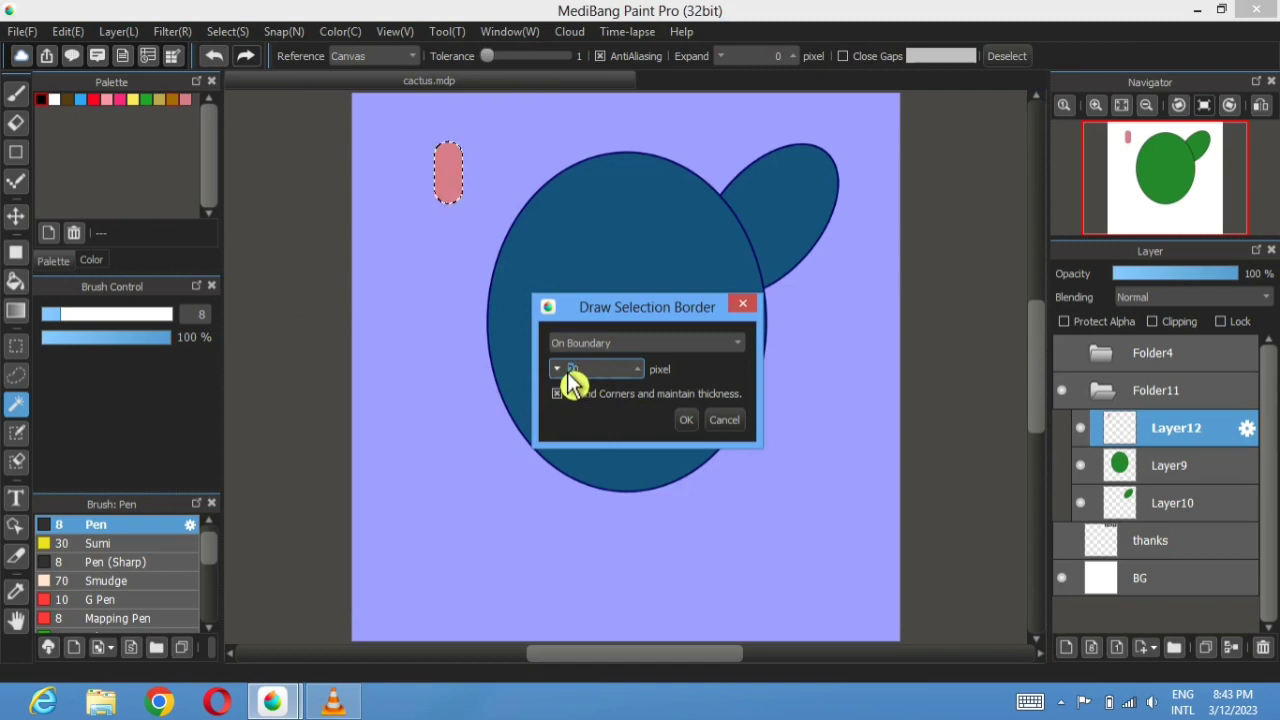
text(15)
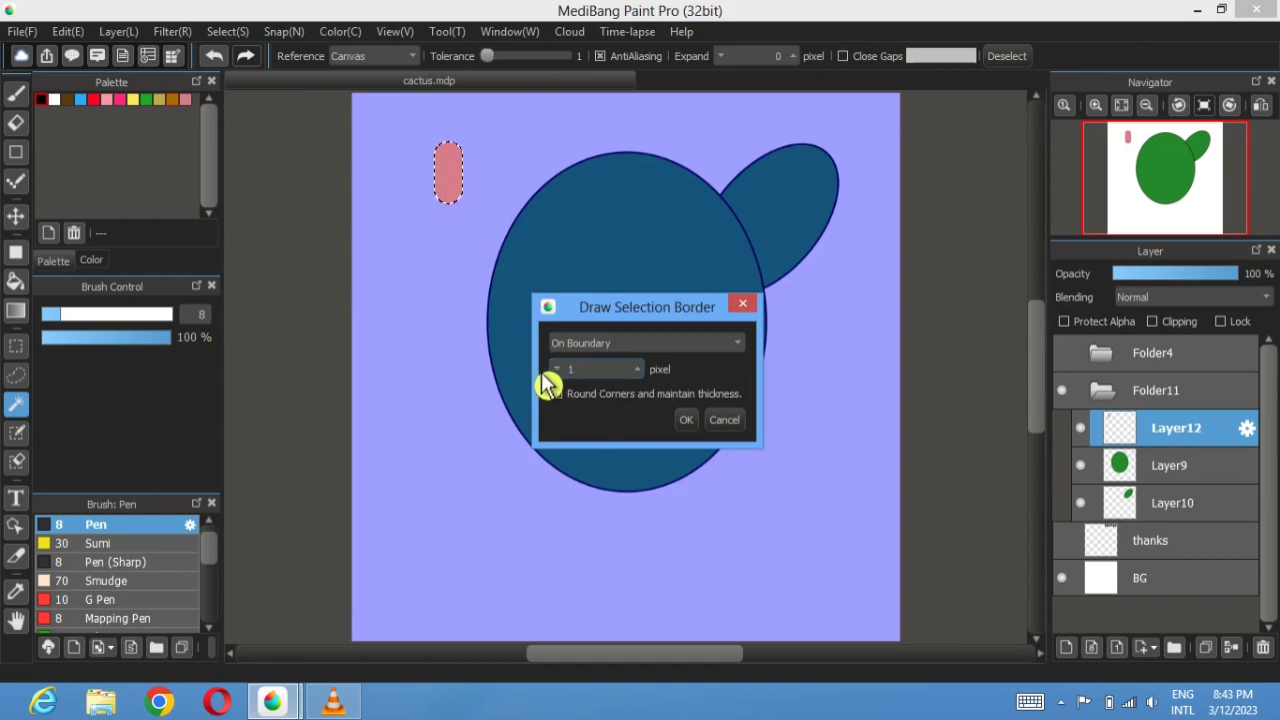
click(557, 393)
click(687, 421)
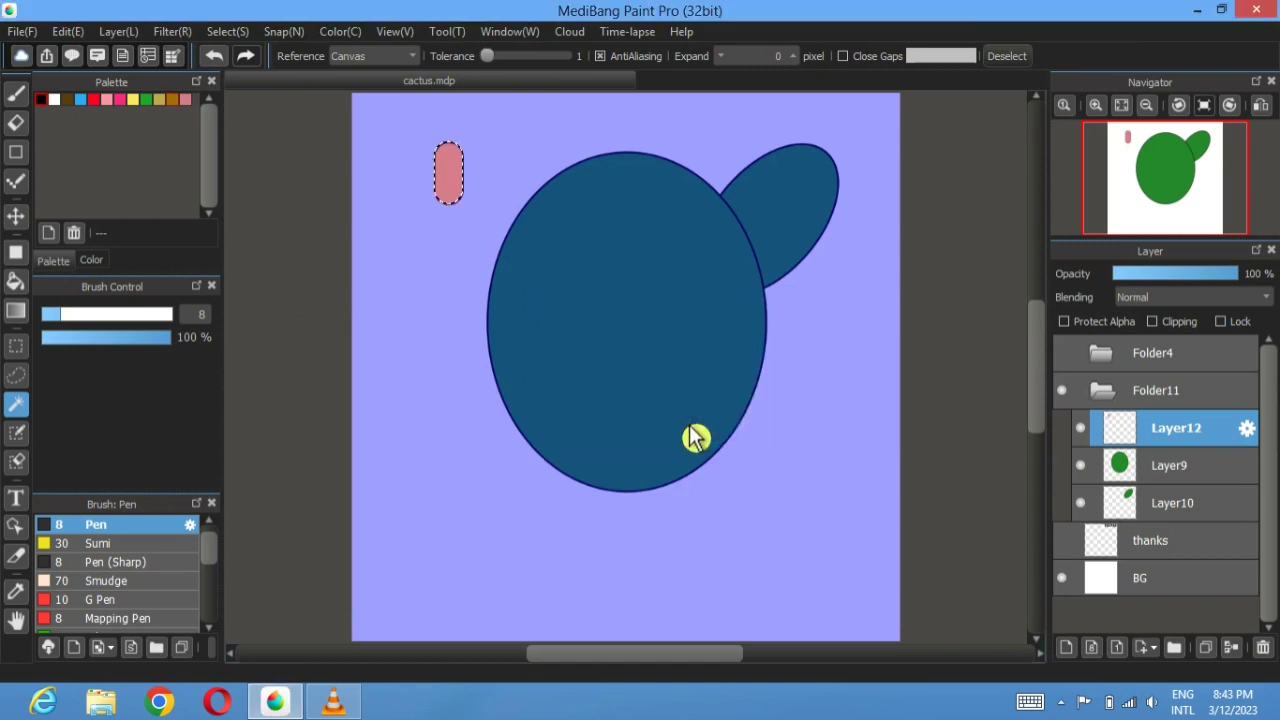
click(999, 62)
- Put the pink shape's layer beneath the arm's layer and move the shape to the top centre of the cactus body, partly behind it
drag(1176, 428, 1185, 466)
key(v)
drag(460, 171, 600, 163)
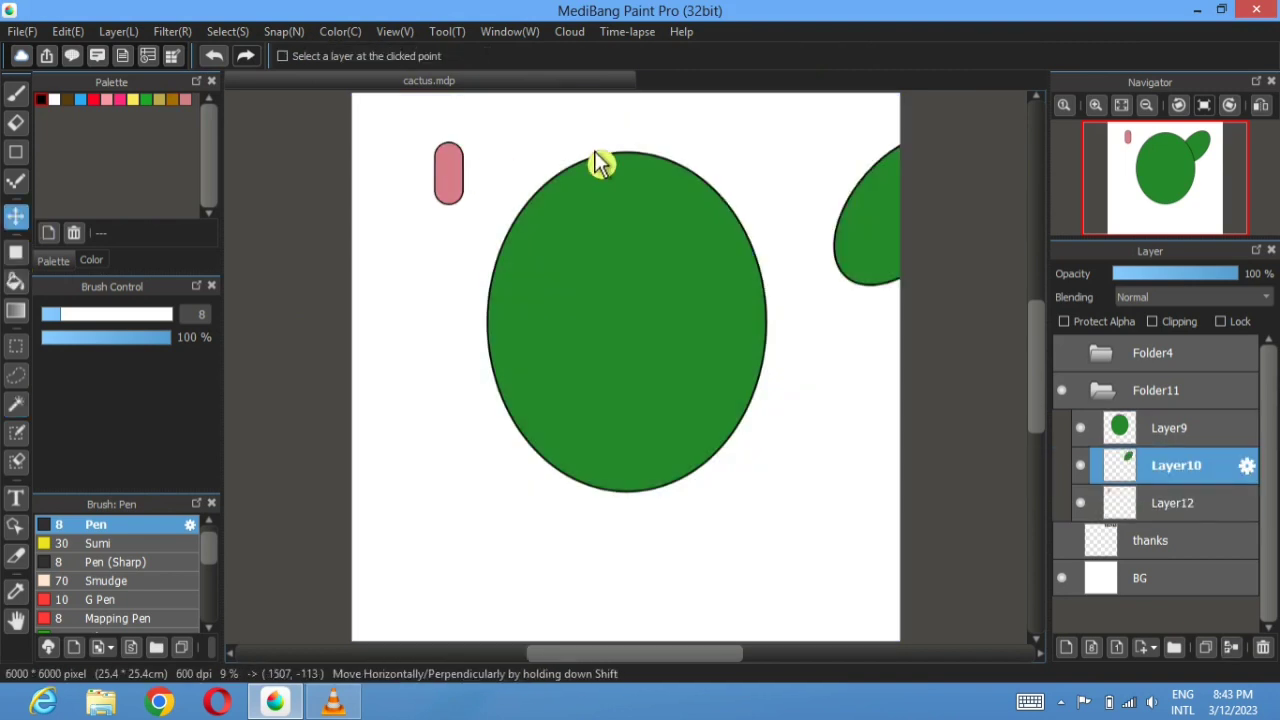
click(216, 57)
click(1176, 505)
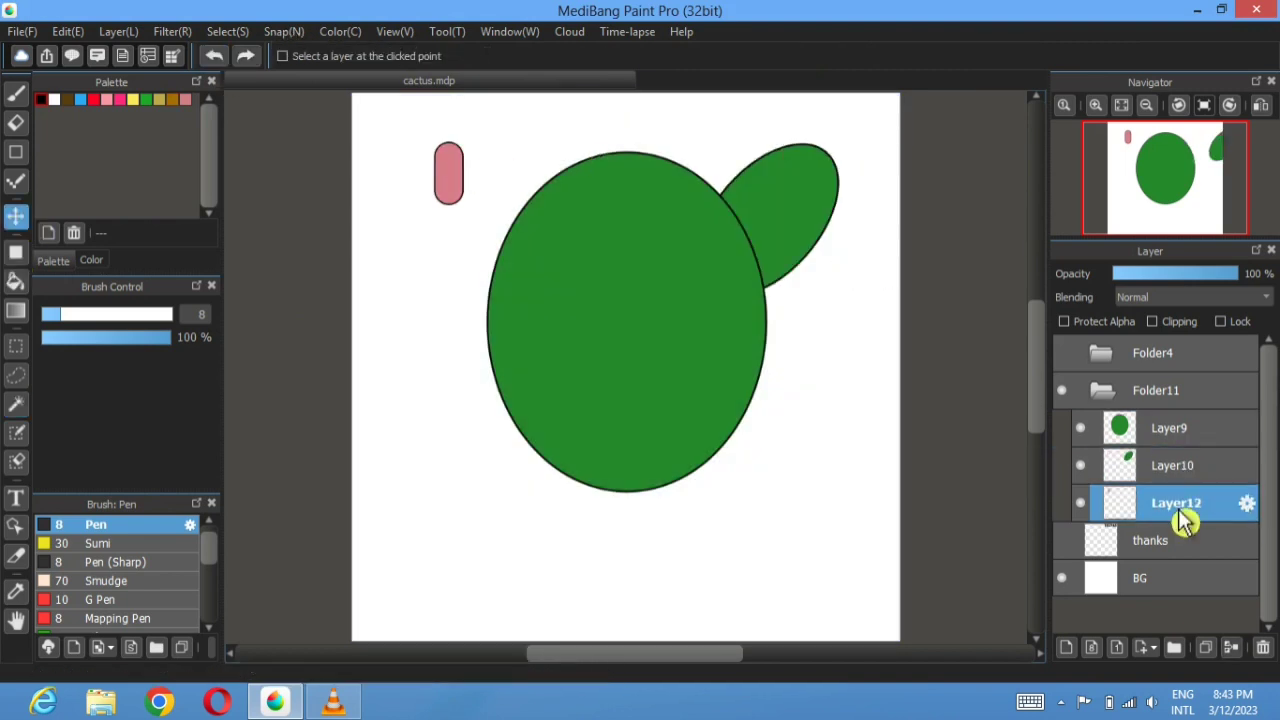
click(1096, 105)
drag(687, 181, 664, 346)
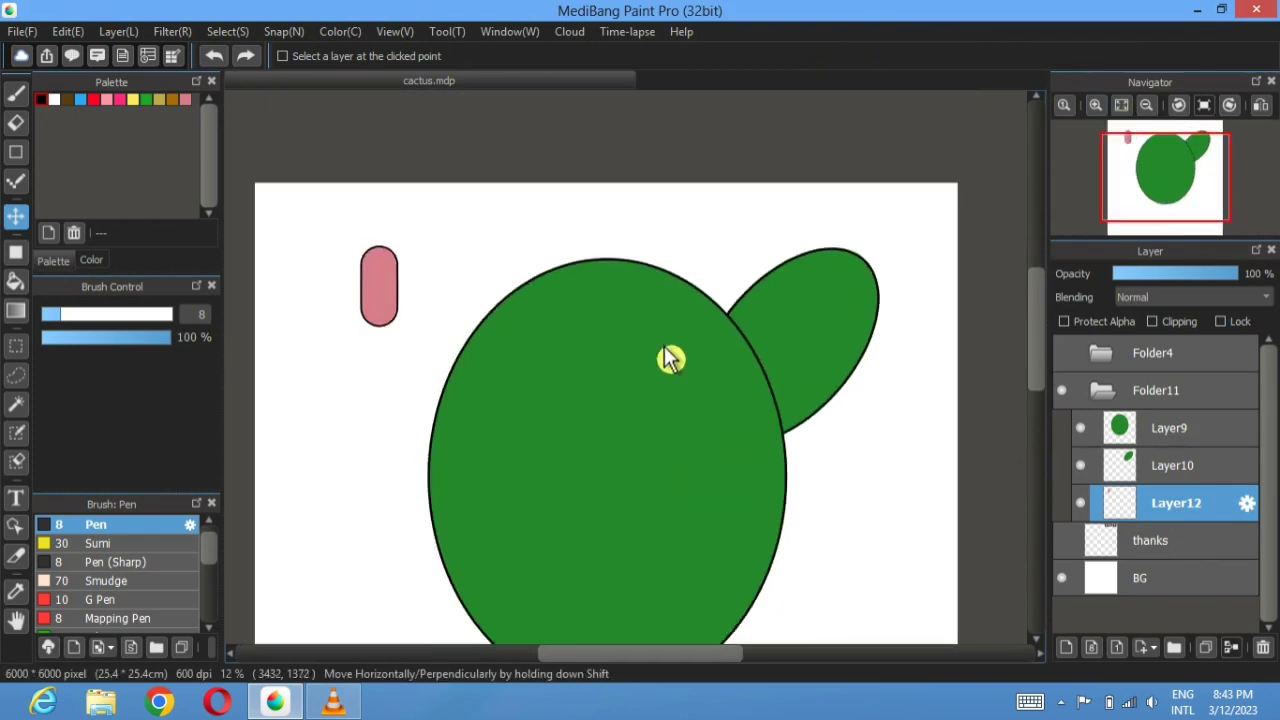
drag(370, 292, 605, 263)
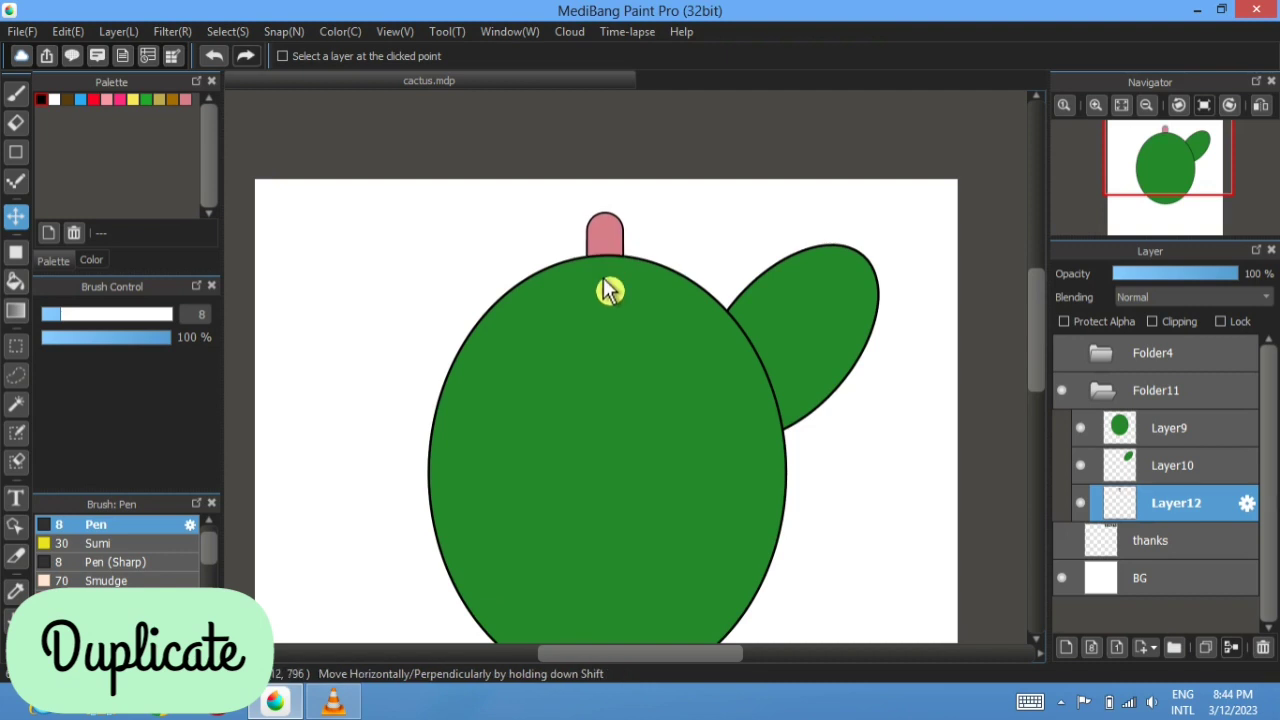
click(1078, 648)
click(228, 31)
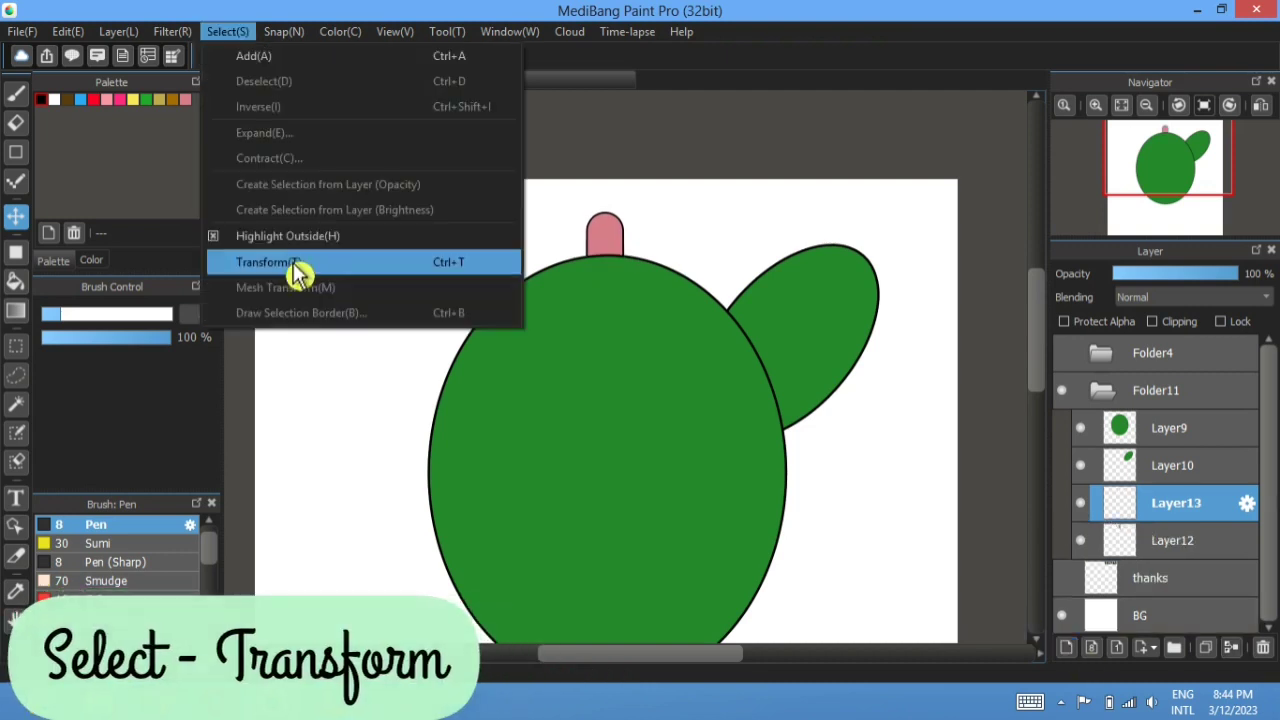
click(297, 270)
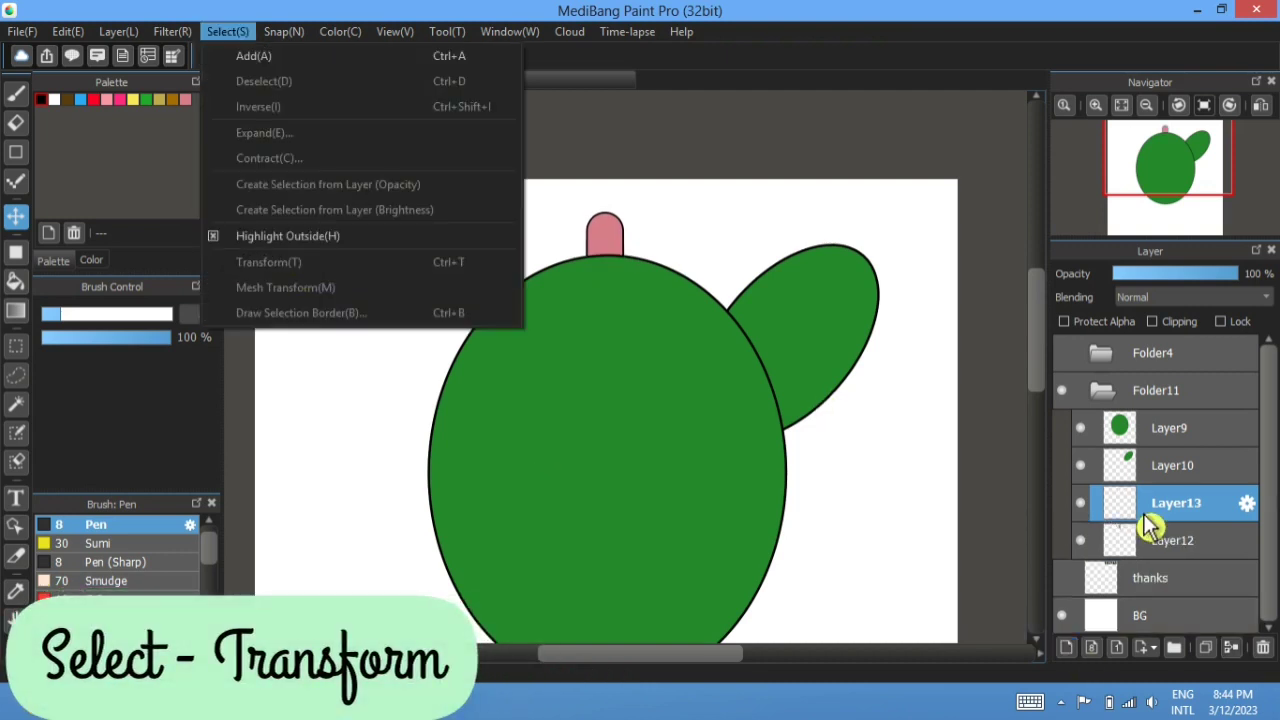
click(218, 29)
key(ctrl+z)
- Duplicate the pink petal's layer and transform the copy, tilting it clockwise and placing it just right of the original
click(1222, 652)
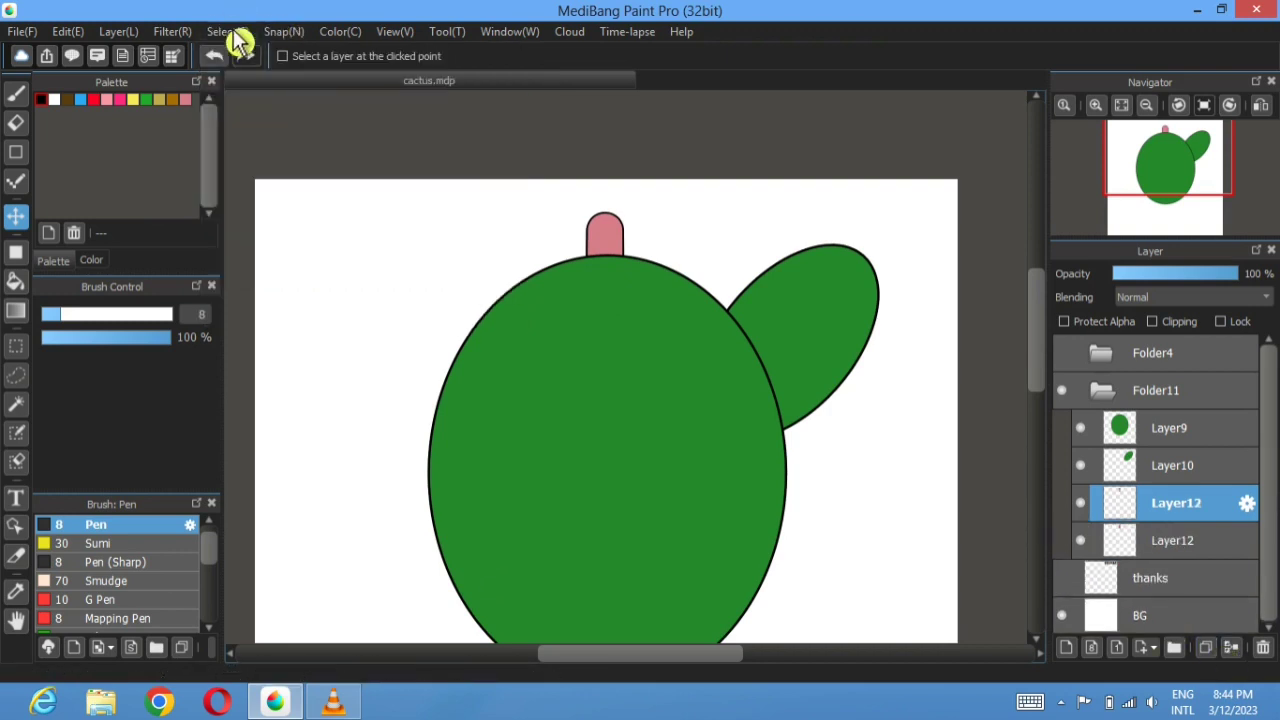
click(229, 31)
click(293, 265)
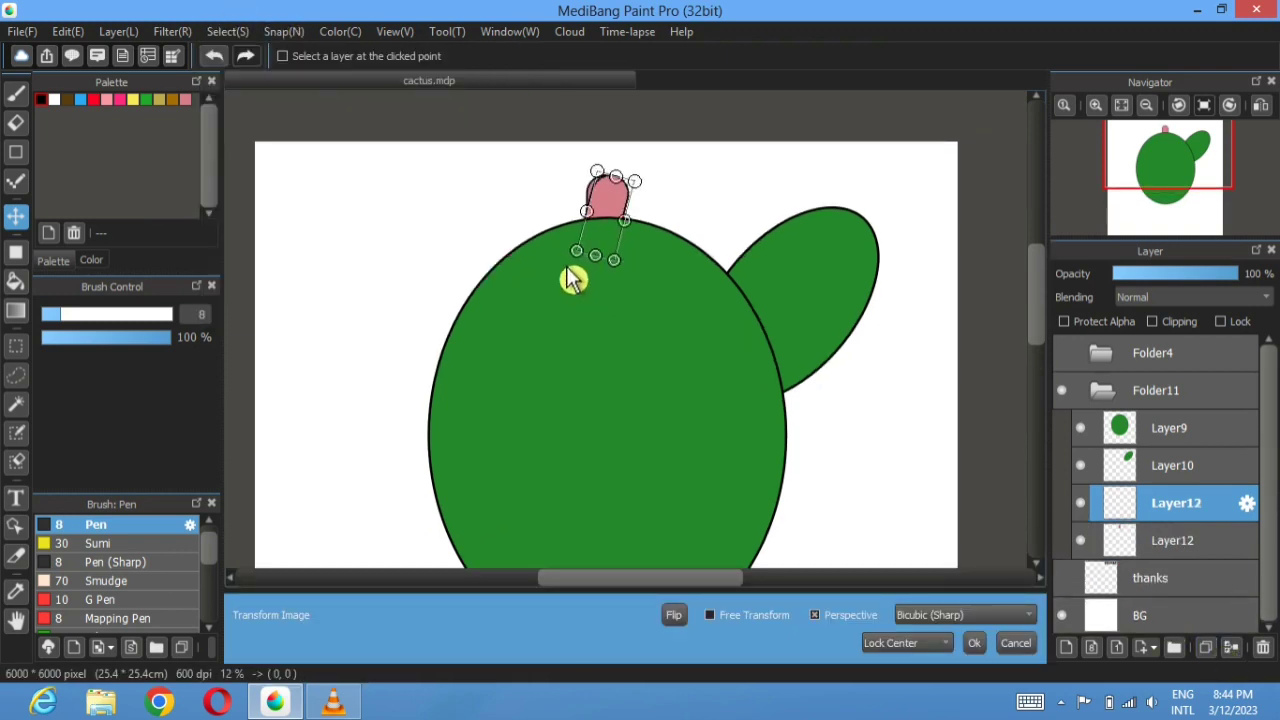
drag(619, 213, 648, 212)
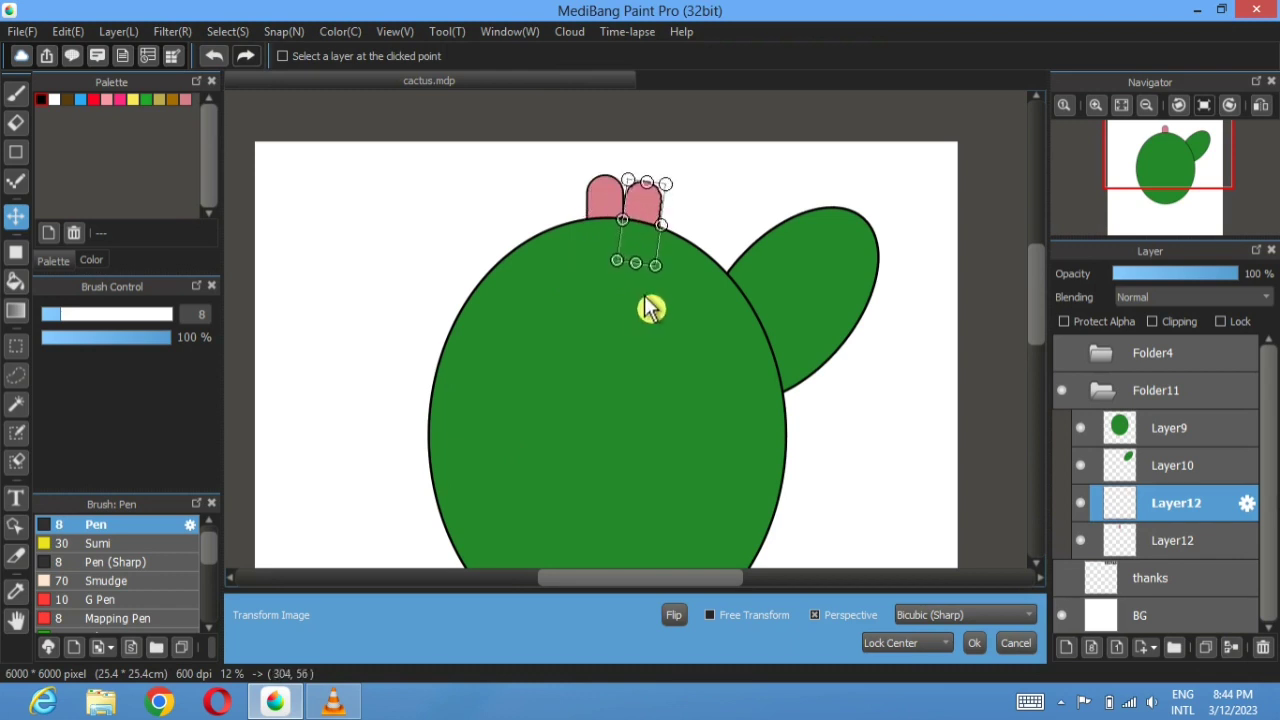
click(974, 643)
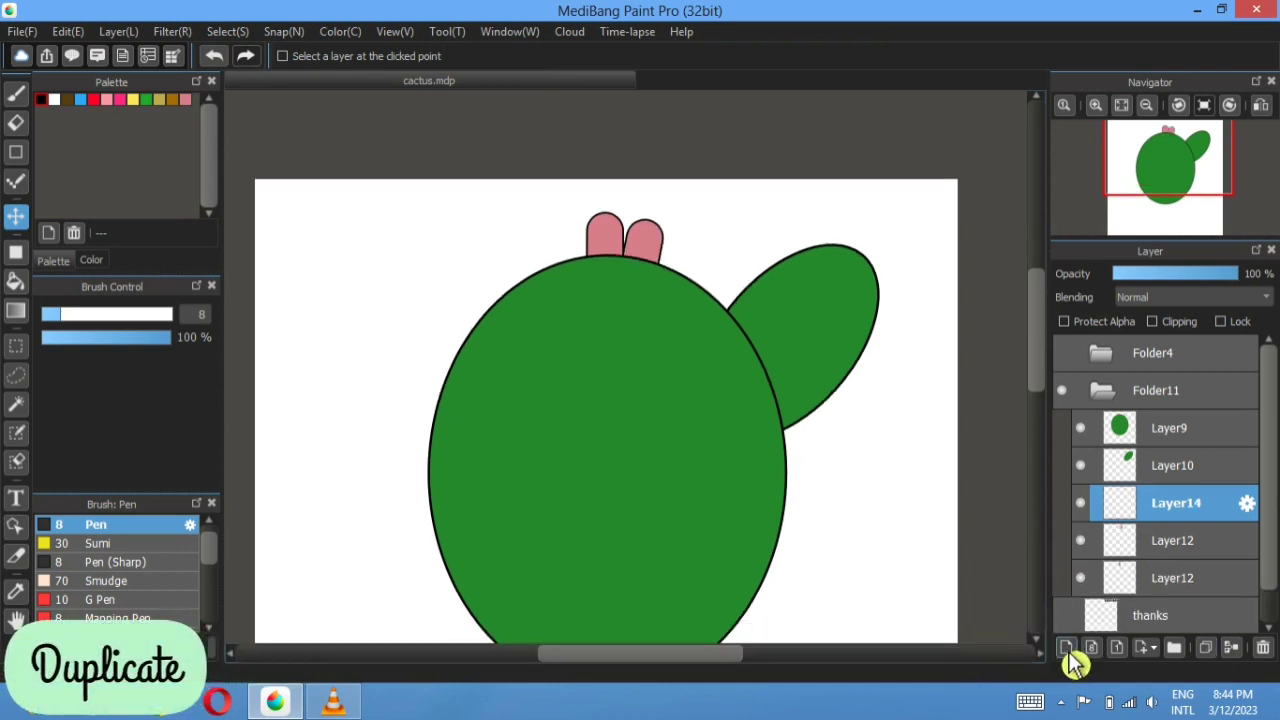
- Duplicate the tilted petal, flip the copy horizontally to the left of the middle petal and merge the three petal layers
click(1205, 647)
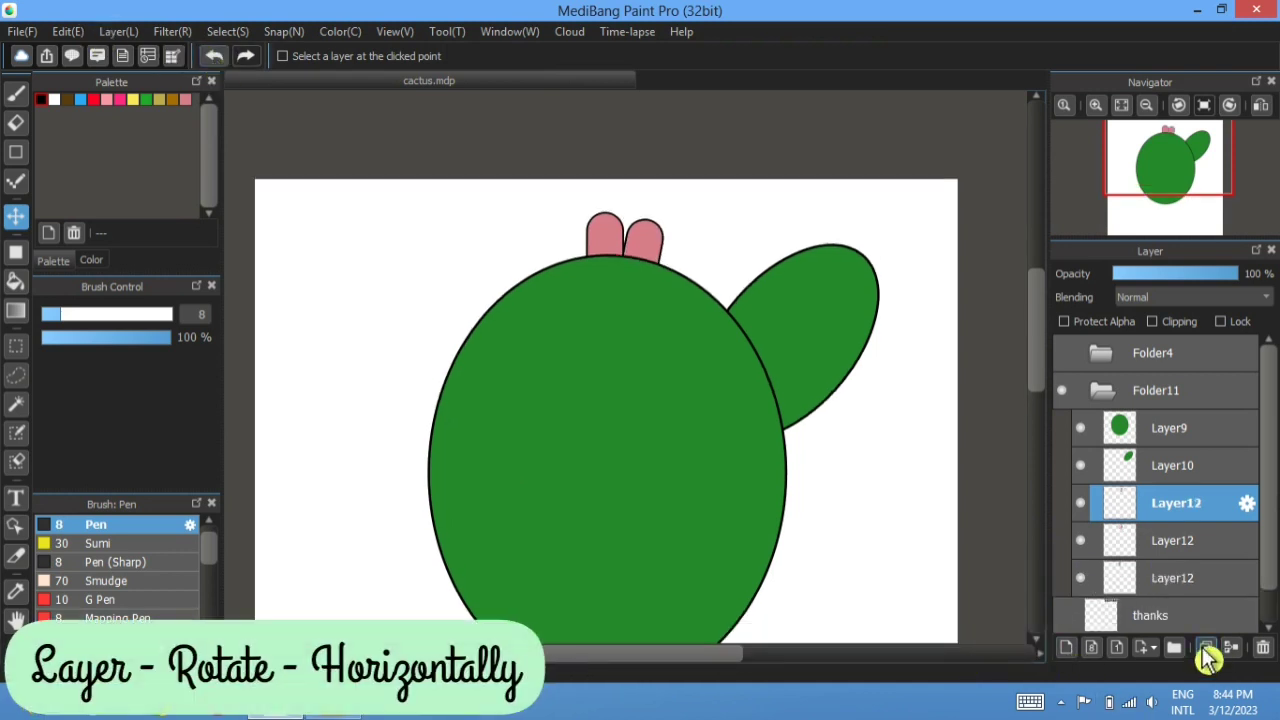
click(118, 31)
mouse_move(185, 570)
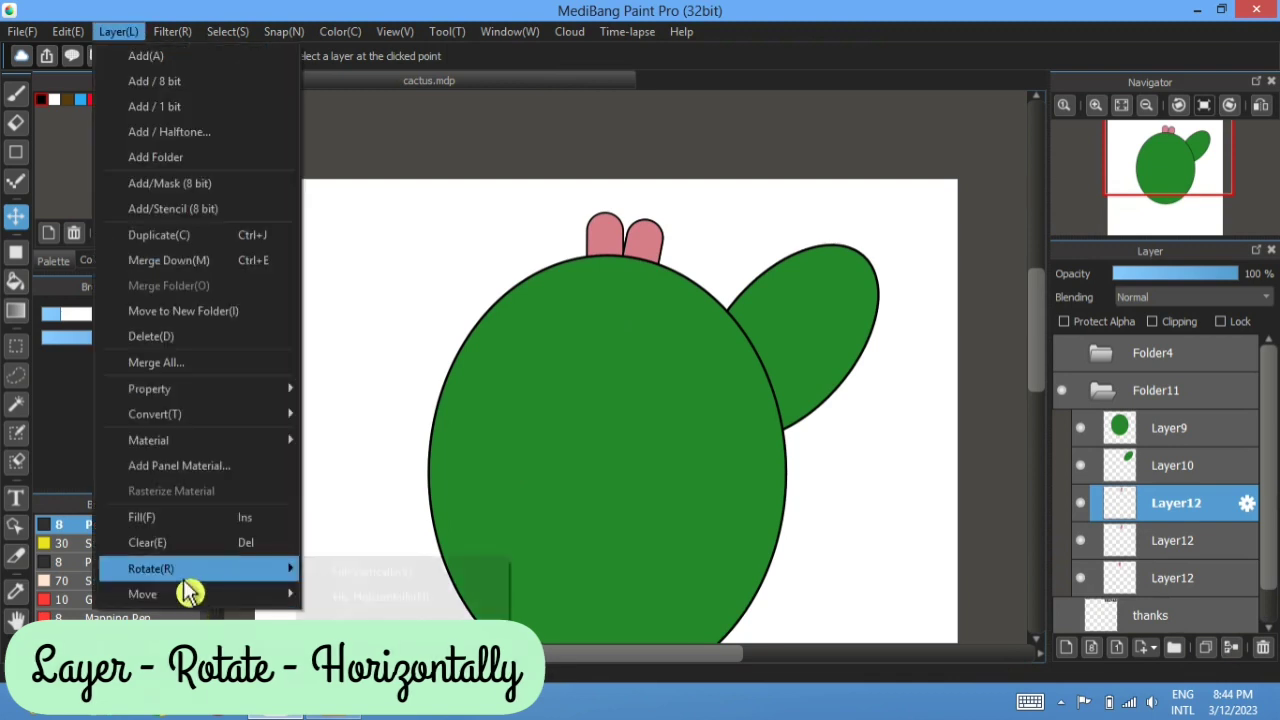
click(380, 597)
click(1232, 648)
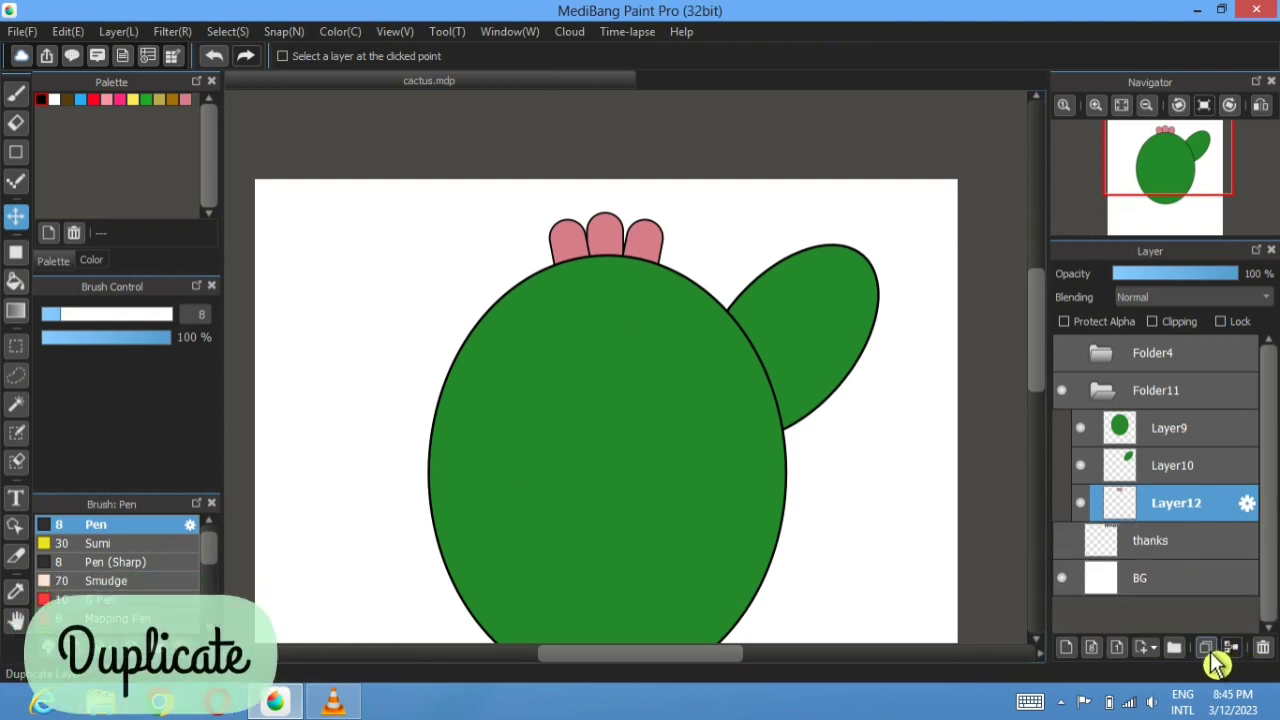
- Duplicate the merged petals and transform the copy, shrinking it and rotating it clockwise to sit on the tip of the cactus arm
click(1206, 648)
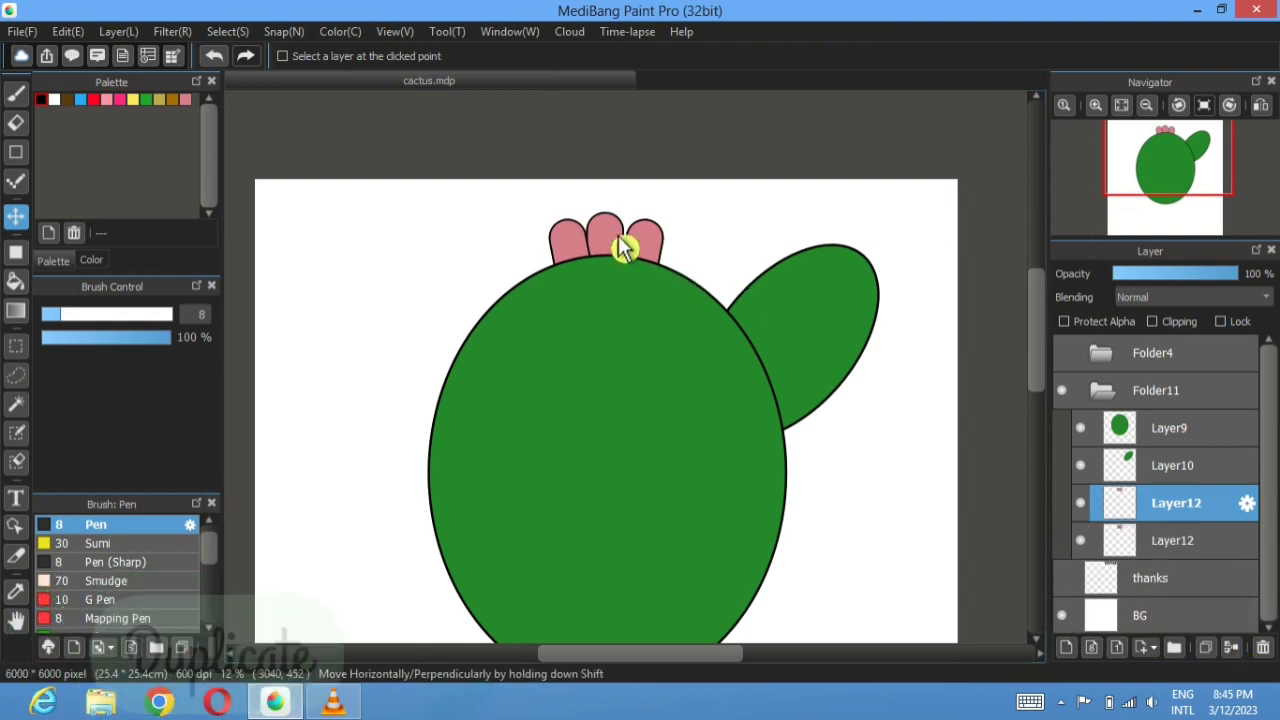
drag(618, 235, 867, 225)
click(227, 31)
click(250, 266)
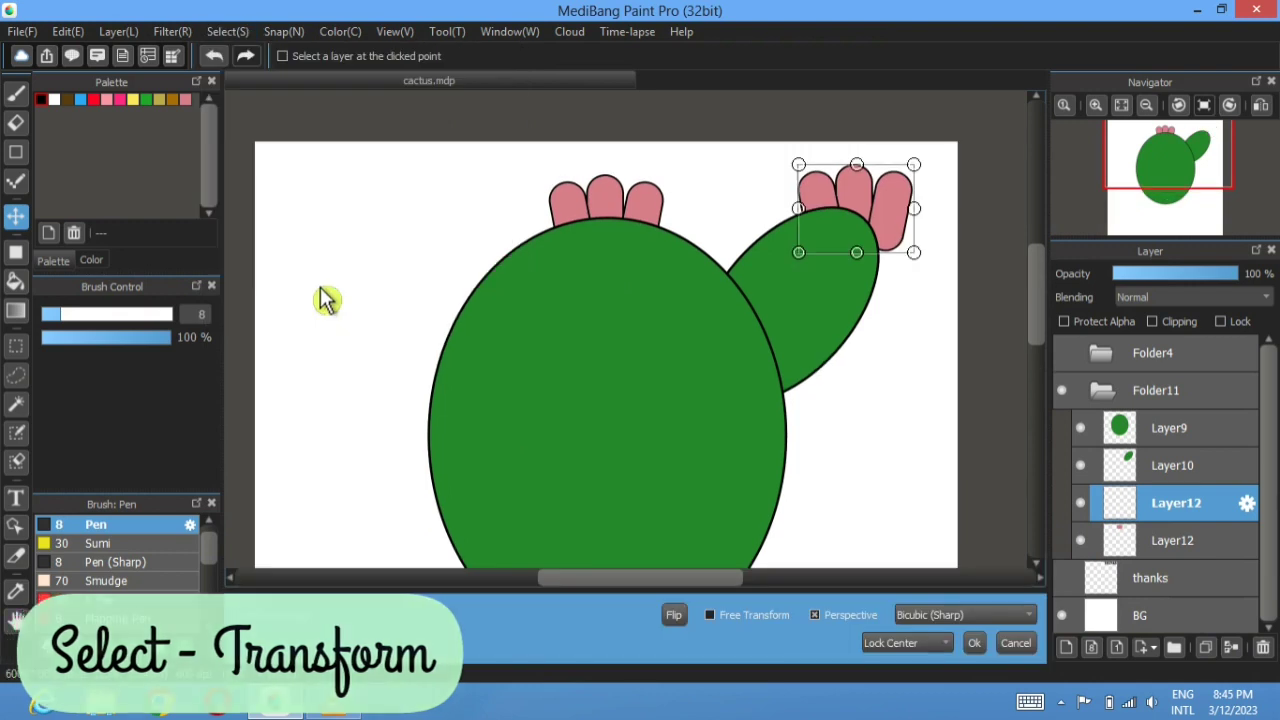
drag(808, 256, 820, 197)
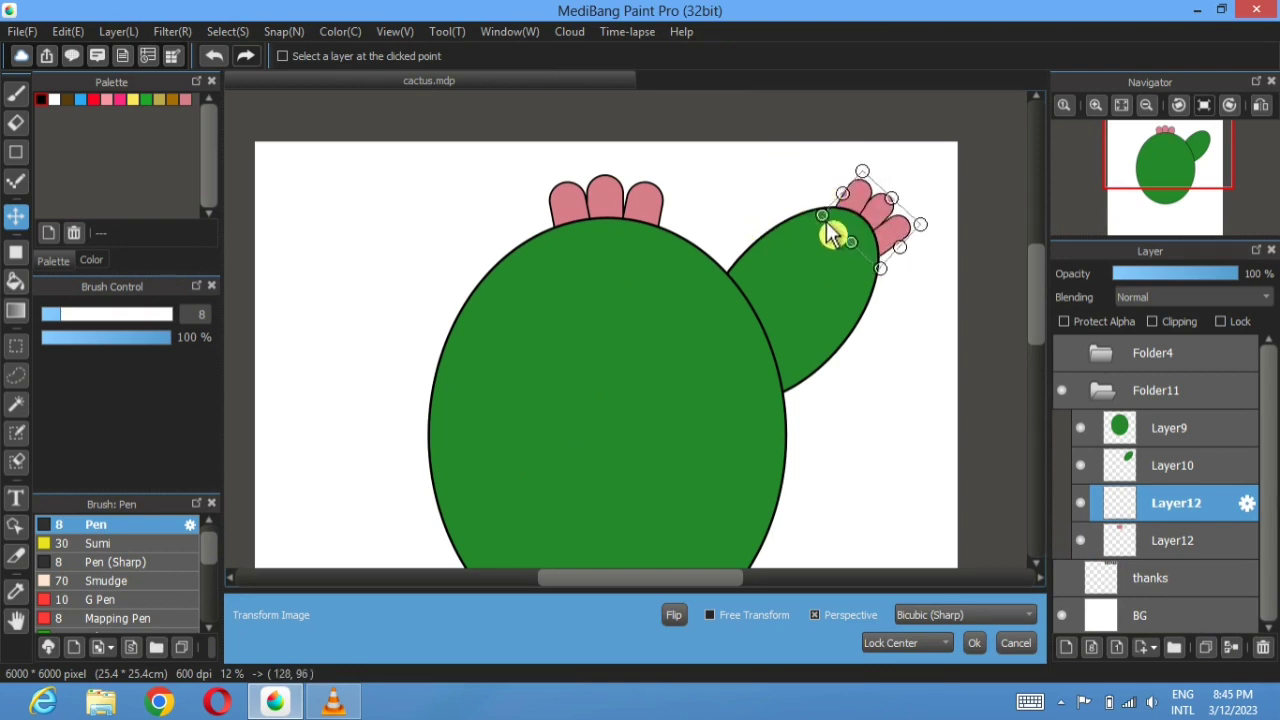
drag(825, 219, 829, 219)
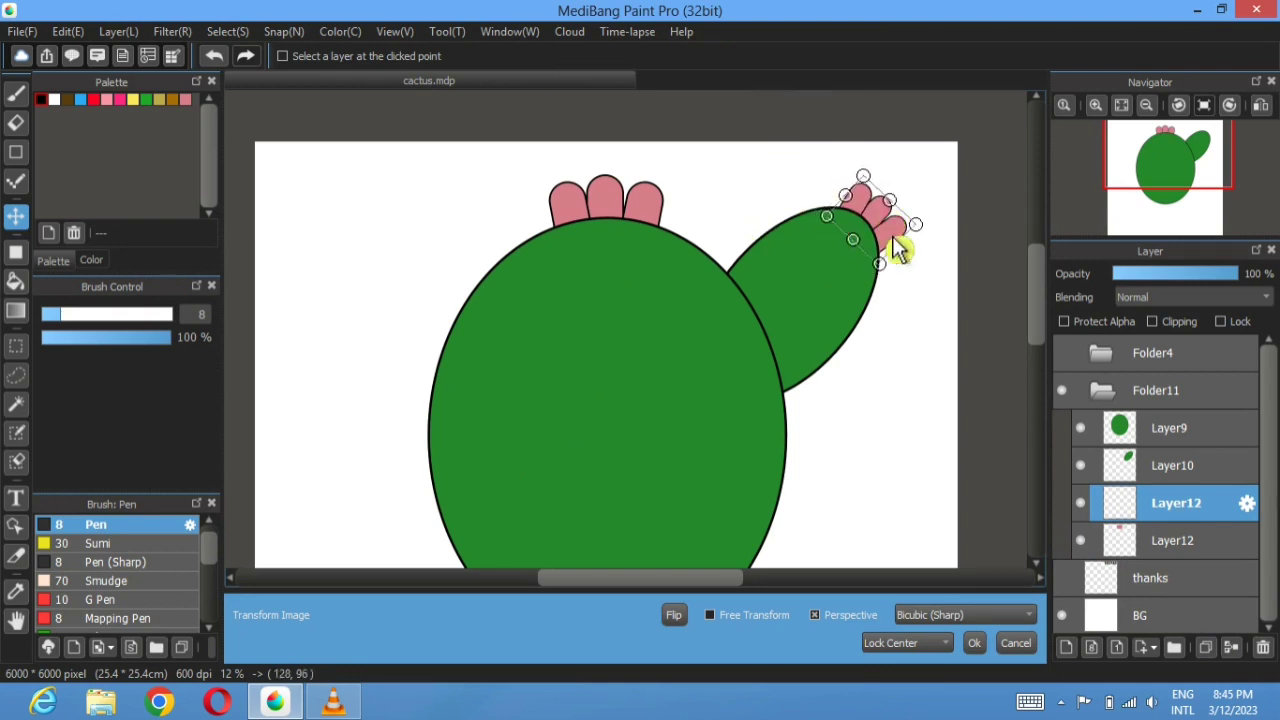
click(982, 646)
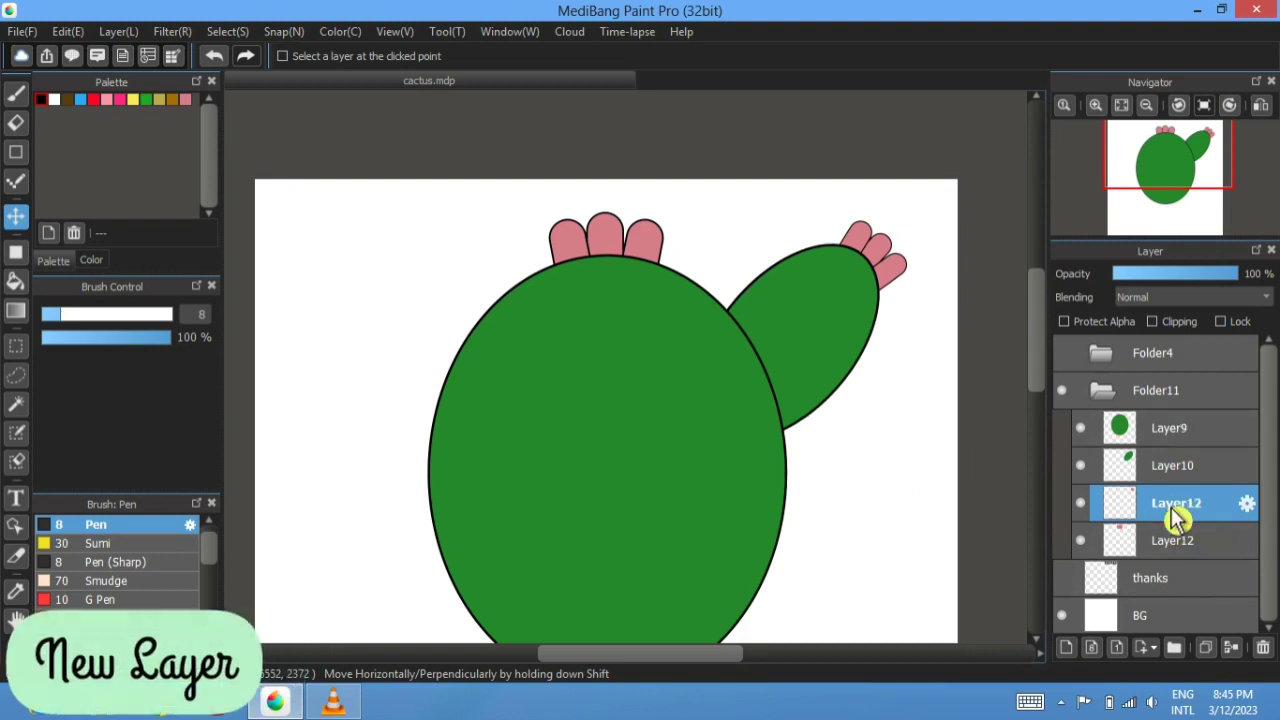
- Add a new layer above the petal layers and set up straight-line drawing with the Pen brush at a width of 20 pixels
click(1066, 647)
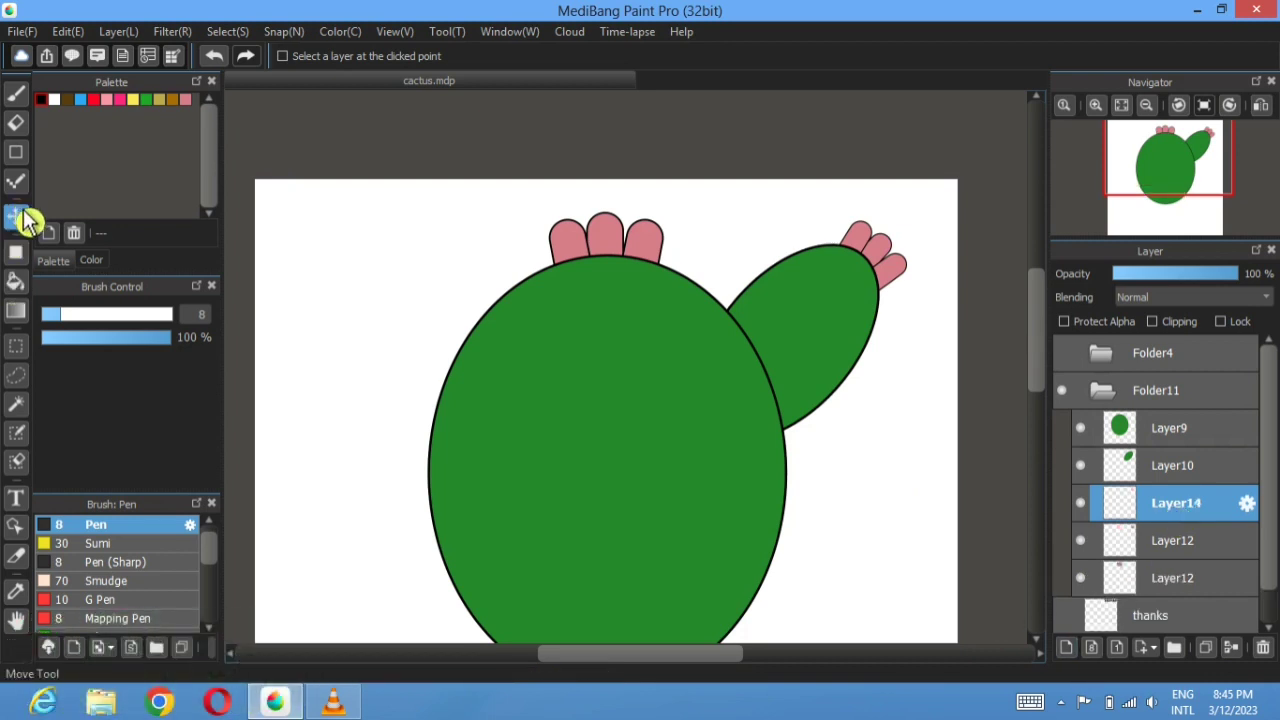
click(17, 215)
click(17, 156)
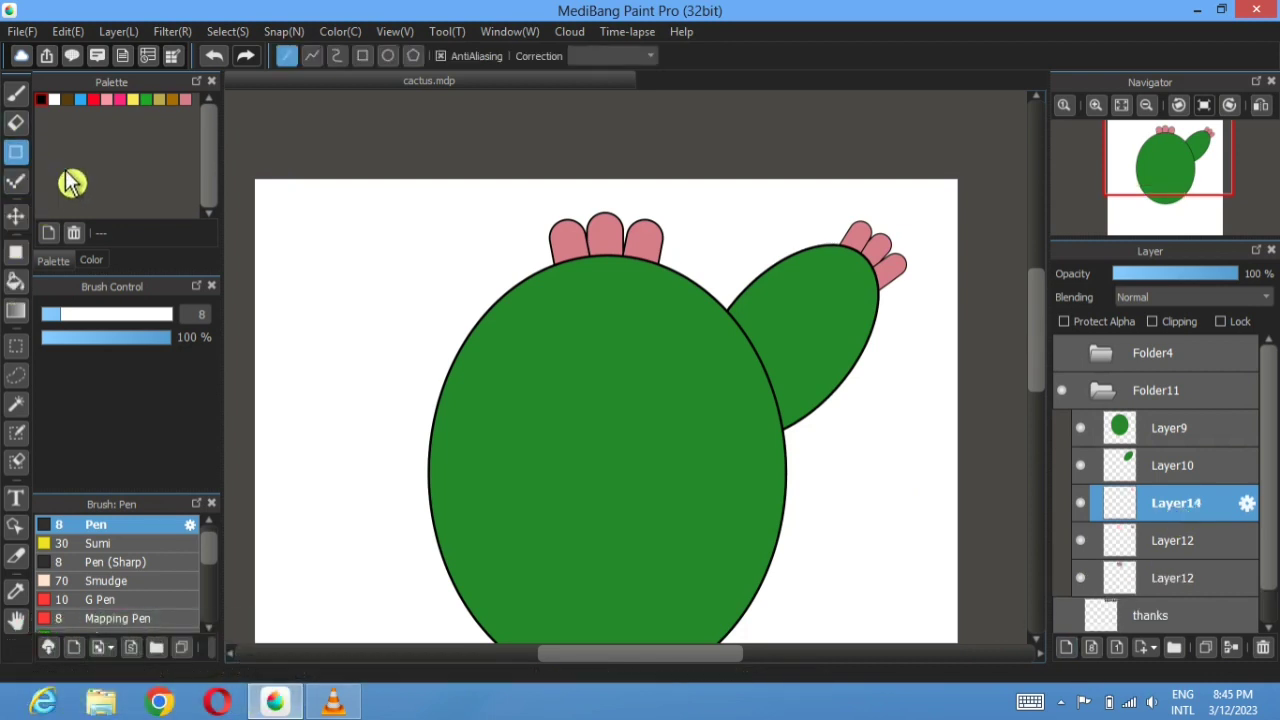
drag(216, 550, 216, 509)
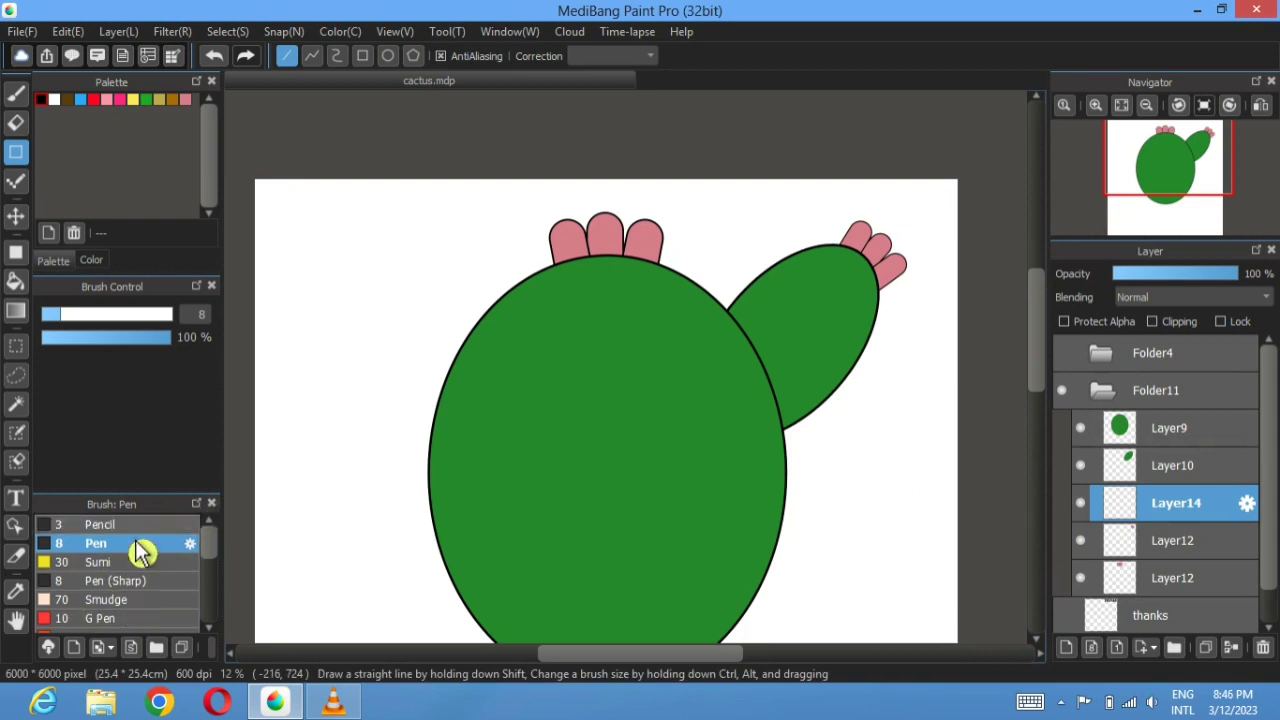
double_click(117, 549)
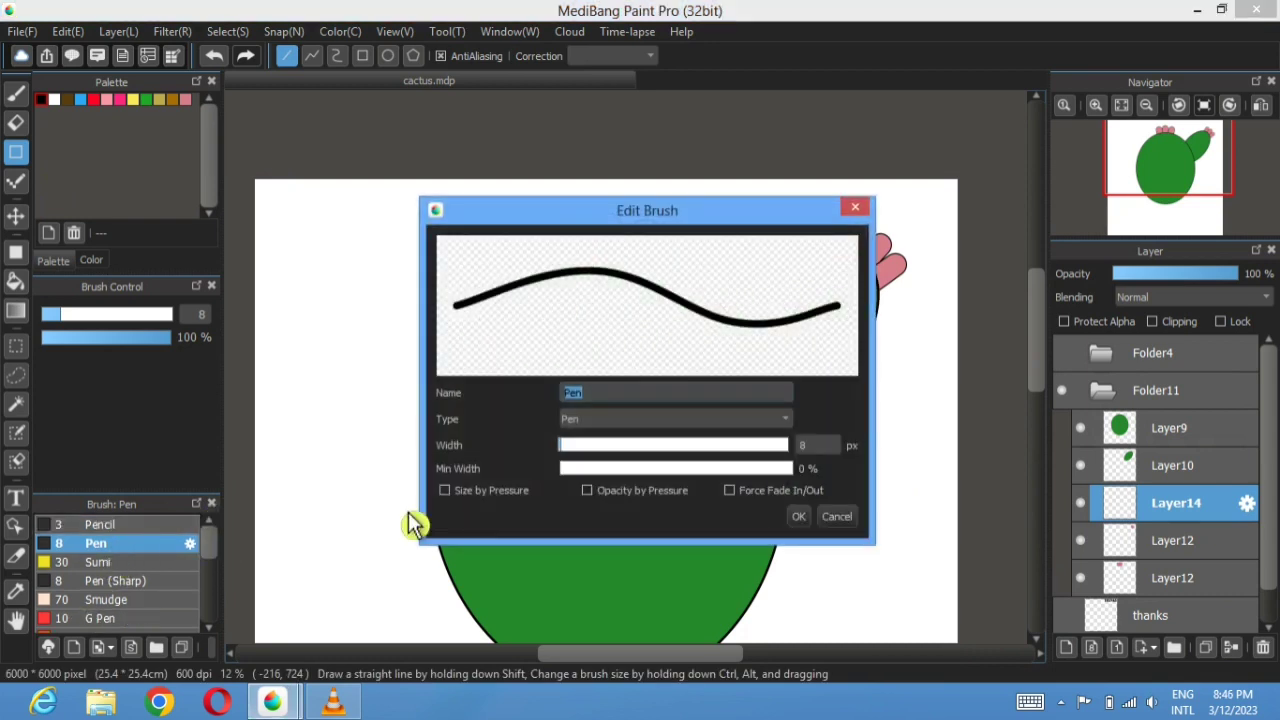
click(800, 517)
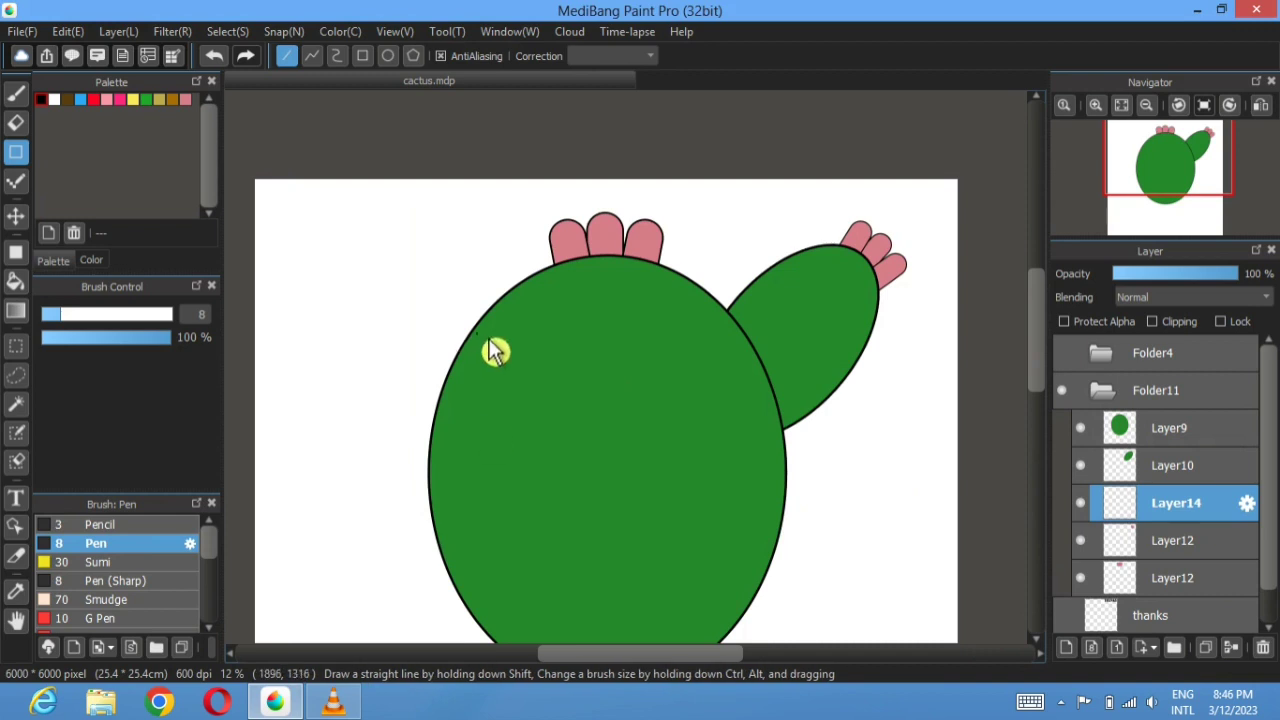
click(196, 315)
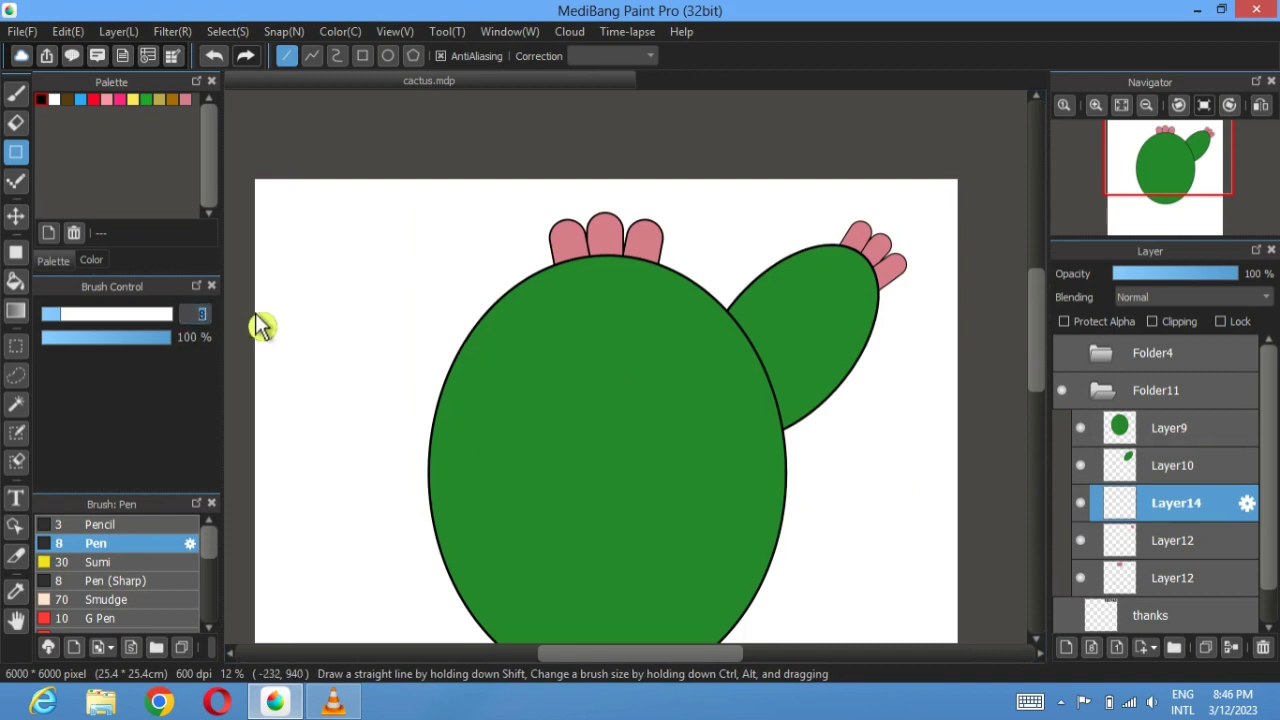
text(20)
key(Return)
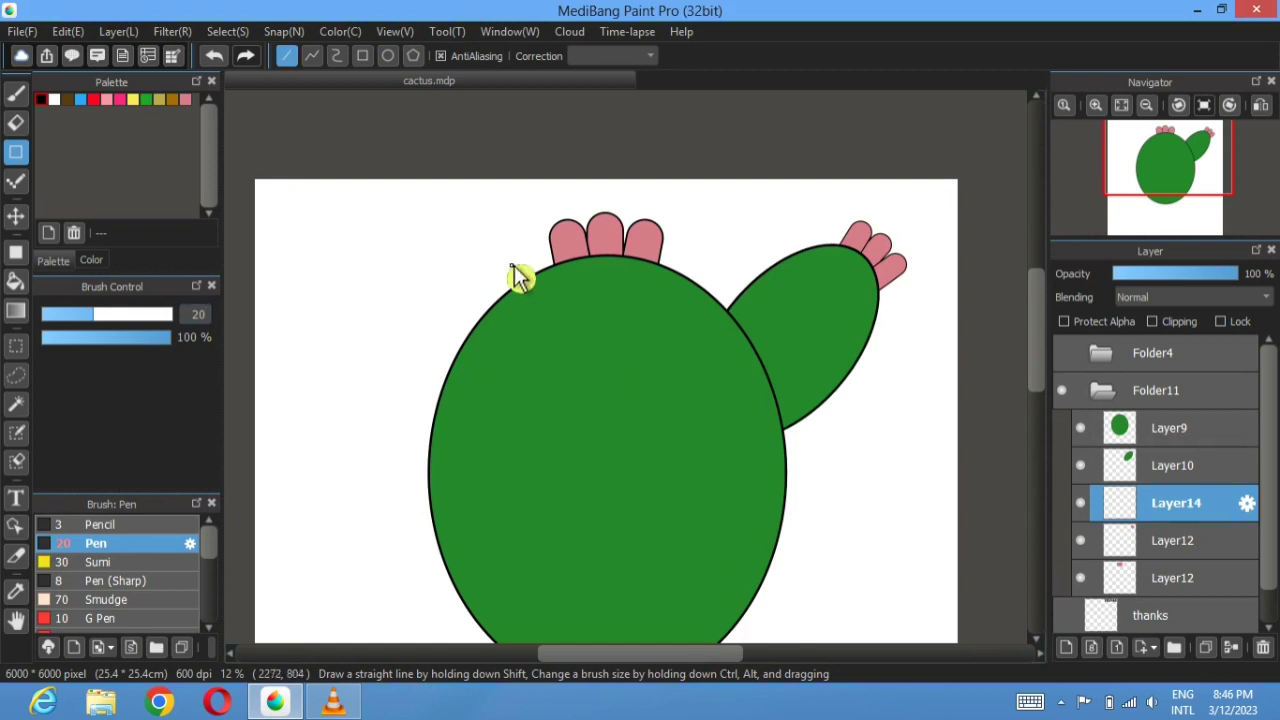
- Draw short black straight spines, slightly varied in length and angle, all around the outer edges of the cactus body and arm
mouse_move(510, 261)
mouse_down()
mouse_move(526, 279)
mouse_move(494, 303)
mouse_move(507, 291)
mouse_up()
click(216, 55)
drag(446, 339, 470, 333)
drag(429, 369, 451, 365)
mouse_move(409, 399)
mouse_down()
mouse_move(448, 398)
mouse_move(433, 425)
mouse_up()
drag(407, 449, 429, 449)
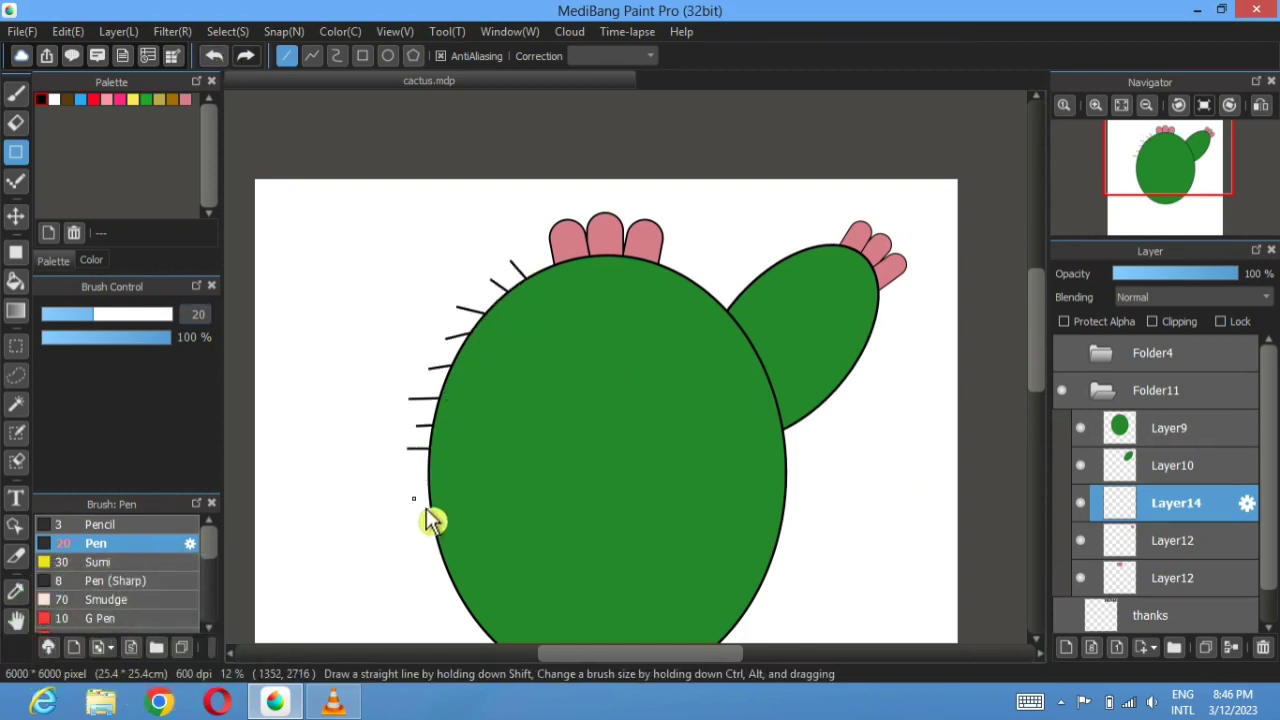
drag(425, 507, 428, 410)
drag(539, 150, 545, 173)
mouse_move(410, 383)
mouse_down()
mouse_move(446, 383)
mouse_move(457, 407)
mouse_up()
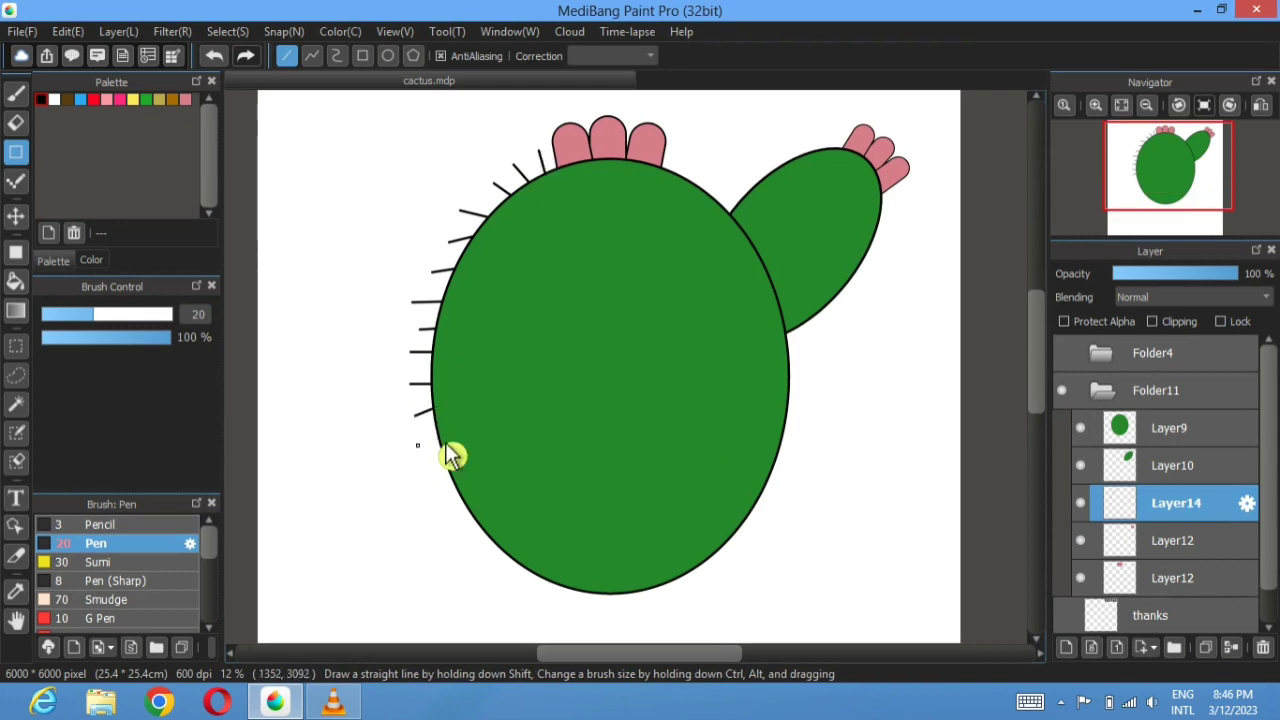
drag(415, 445, 458, 429)
drag(421, 472, 476, 453)
drag(450, 497, 480, 482)
mouse_move(448, 521)
mouse_down()
mouse_move(491, 505)
mouse_move(499, 517)
mouse_up()
drag(526, 595, 530, 580)
drag(554, 600, 555, 585)
mouse_move(573, 608)
mouse_down()
mouse_move(573, 592)
mouse_move(602, 596)
mouse_up()
drag(672, 584, 683, 609)
mouse_move(686, 577)
mouse_down()
mouse_move(700, 592)
mouse_move(720, 577)
mouse_up()
mouse_move(717, 552)
mouse_down()
mouse_move(740, 566)
mouse_move(764, 520)
mouse_up()
mouse_move(767, 490)
mouse_down()
mouse_move(783, 491)
mouse_move(803, 448)
mouse_up()
mouse_move(781, 362)
mouse_down()
mouse_move(812, 328)
mouse_move(830, 343)
mouse_move(873, 274)
mouse_up()
drag(862, 254, 875, 256)
drag(868, 232, 910, 200)
mouse_move(842, 150)
mouse_down()
mouse_move(841, 135)
mouse_move(818, 150)
mouse_up()
drag(802, 146, 792, 158)
drag(765, 152, 761, 178)
drag(745, 176, 742, 200)
mouse_move(726, 195)
mouse_down()
mouse_move(730, 214)
mouse_move(712, 180)
mouse_up()
drag(699, 188, 680, 160)
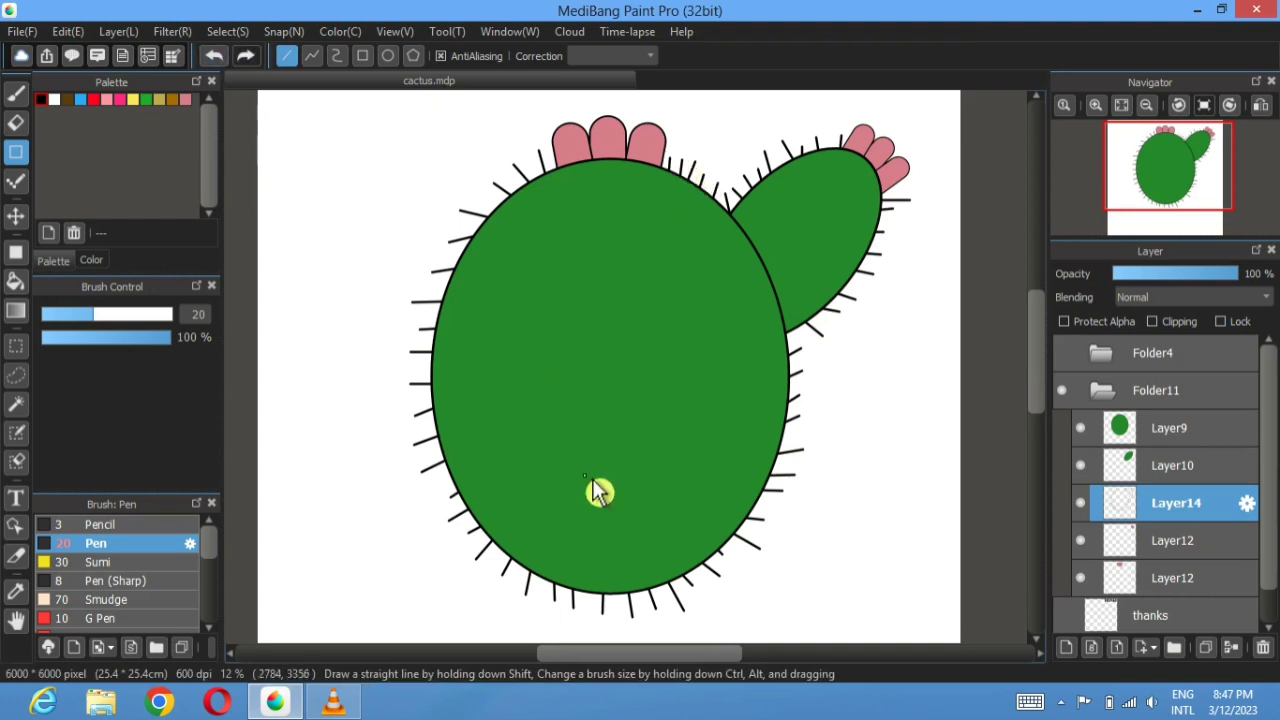
- Show the pot's folder, collapse the cactus folder, and add a new layer directly above the pot body's layer
click(1063, 353)
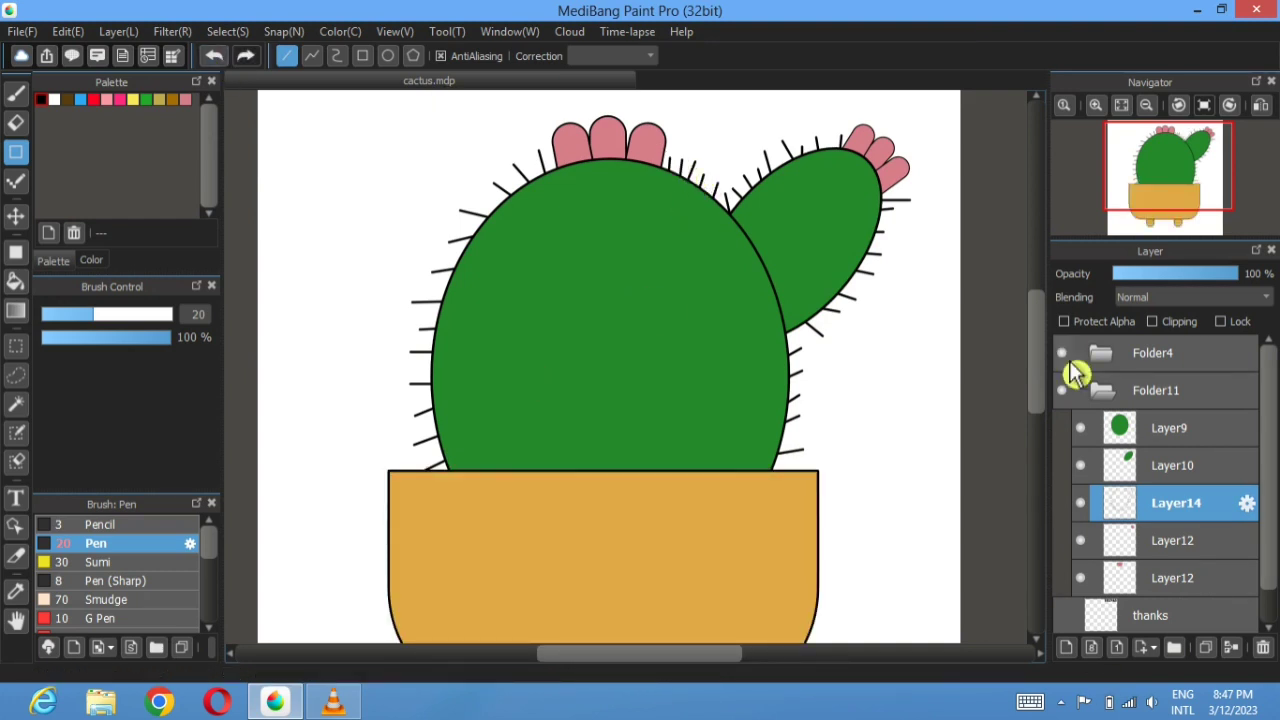
click(1112, 400)
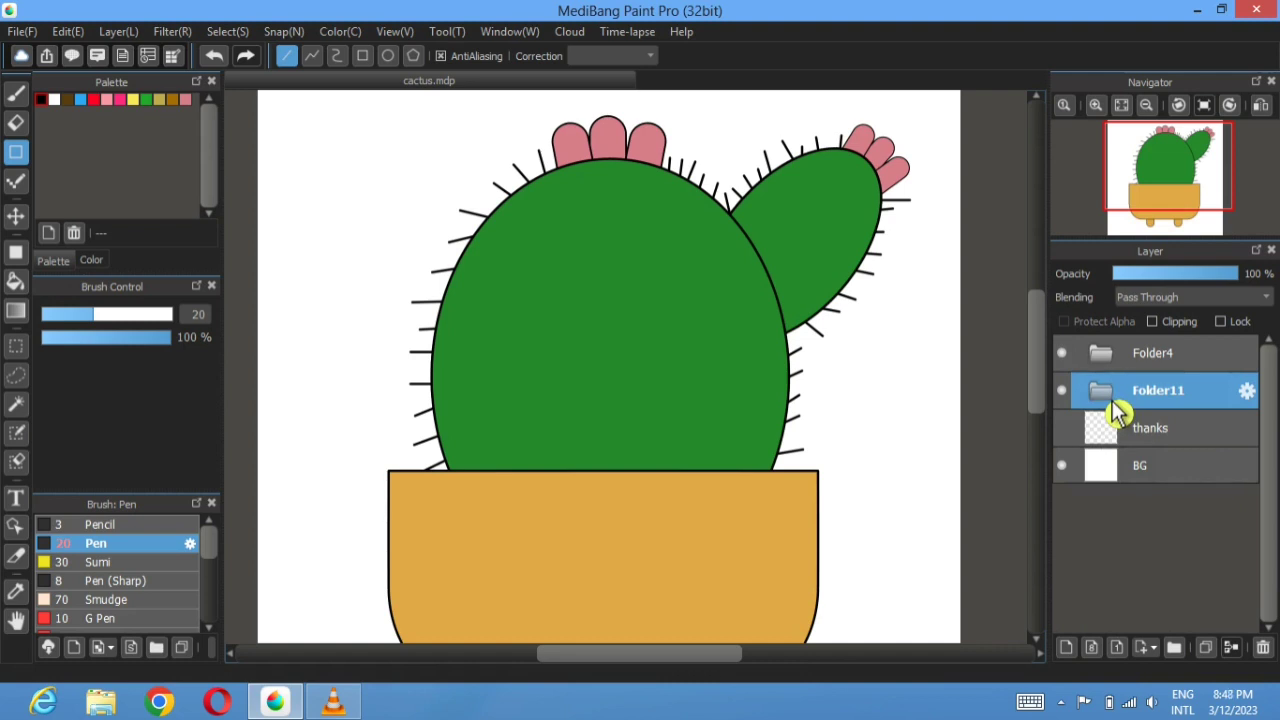
click(1099, 362)
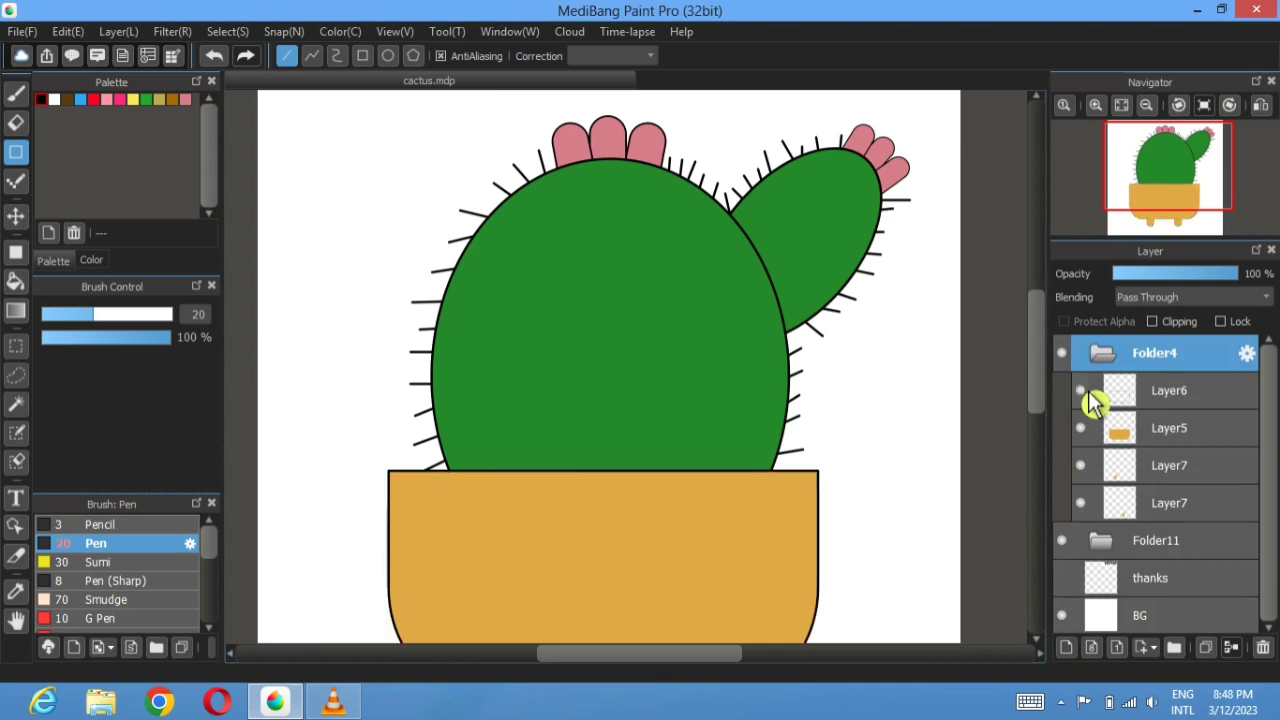
click(1168, 404)
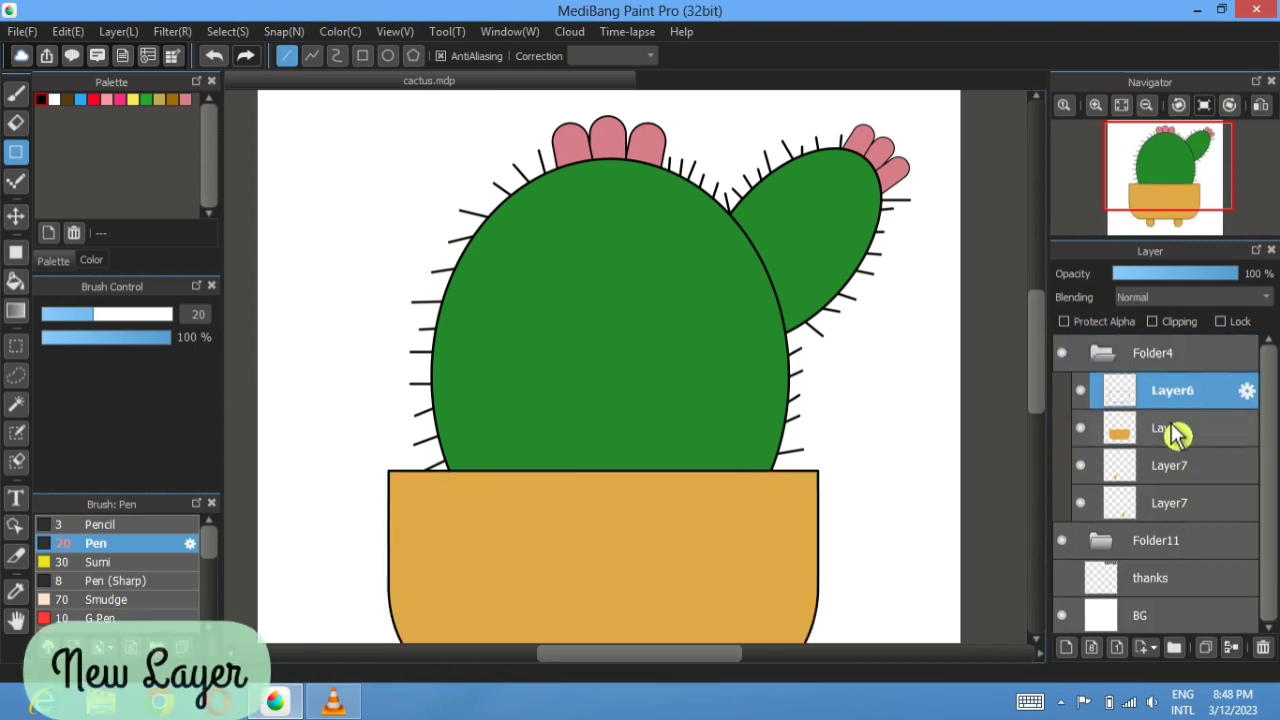
click(1168, 425)
click(1066, 648)
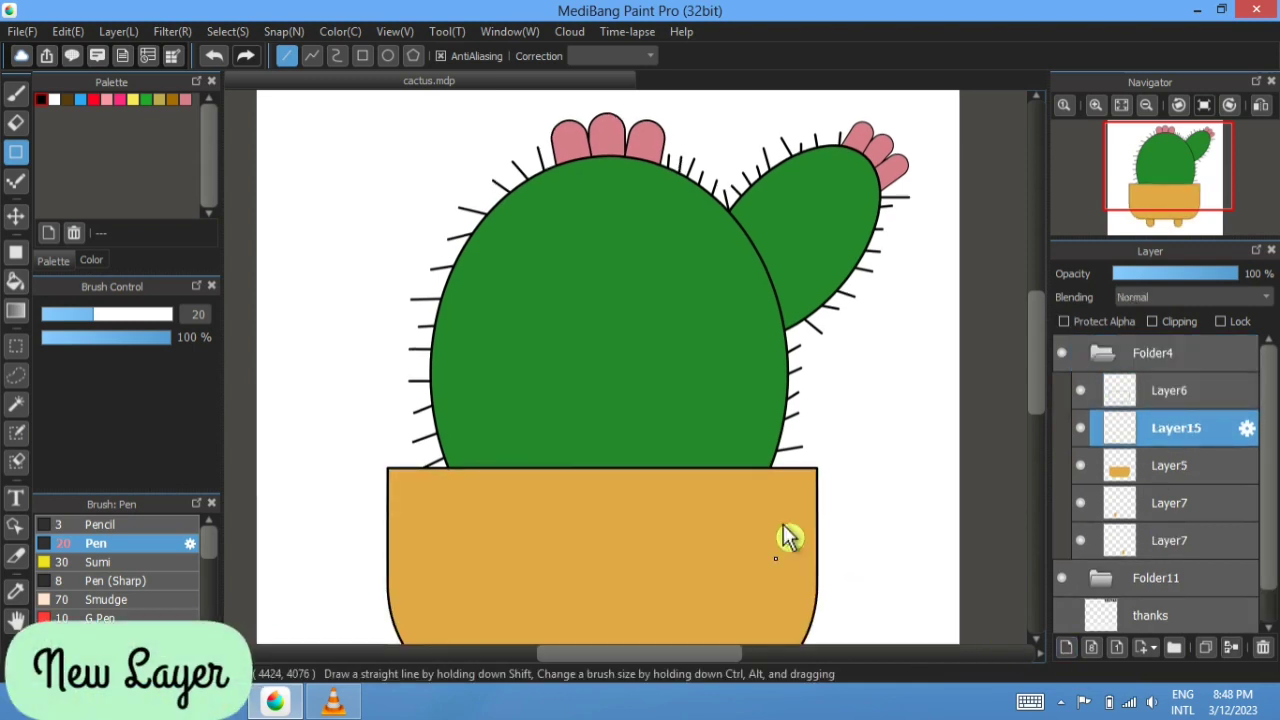
- Draw a filled black circle as the pot's right eye, using the Ellipse shape with Round Corners off and Constrain Proportions on
scroll(790, 490, down, 3)
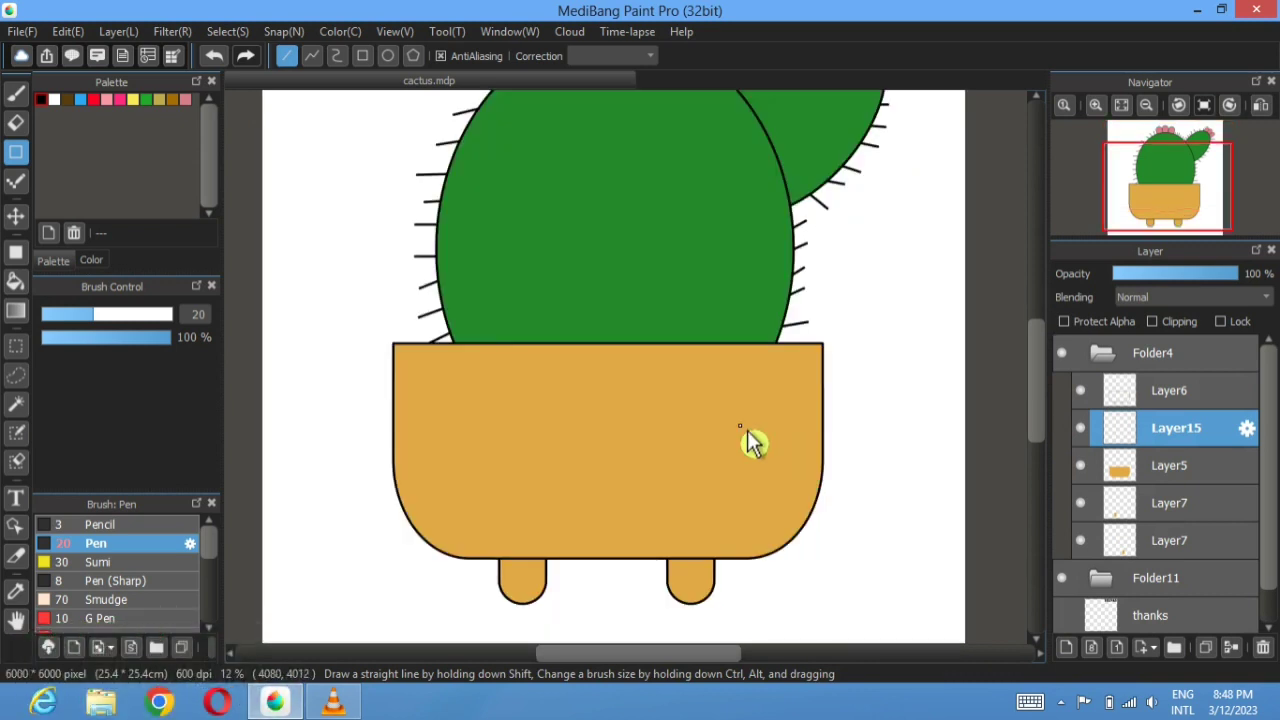
click(16, 252)
click(310, 58)
click(306, 95)
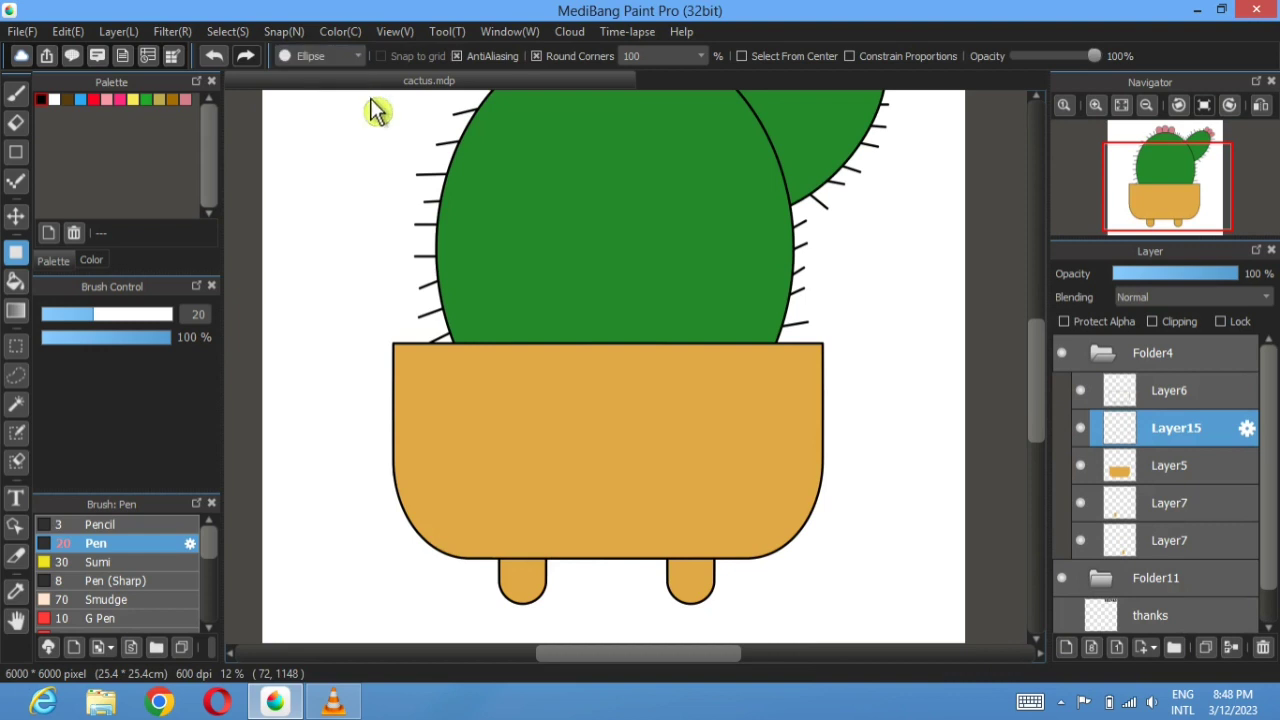
click(537, 56)
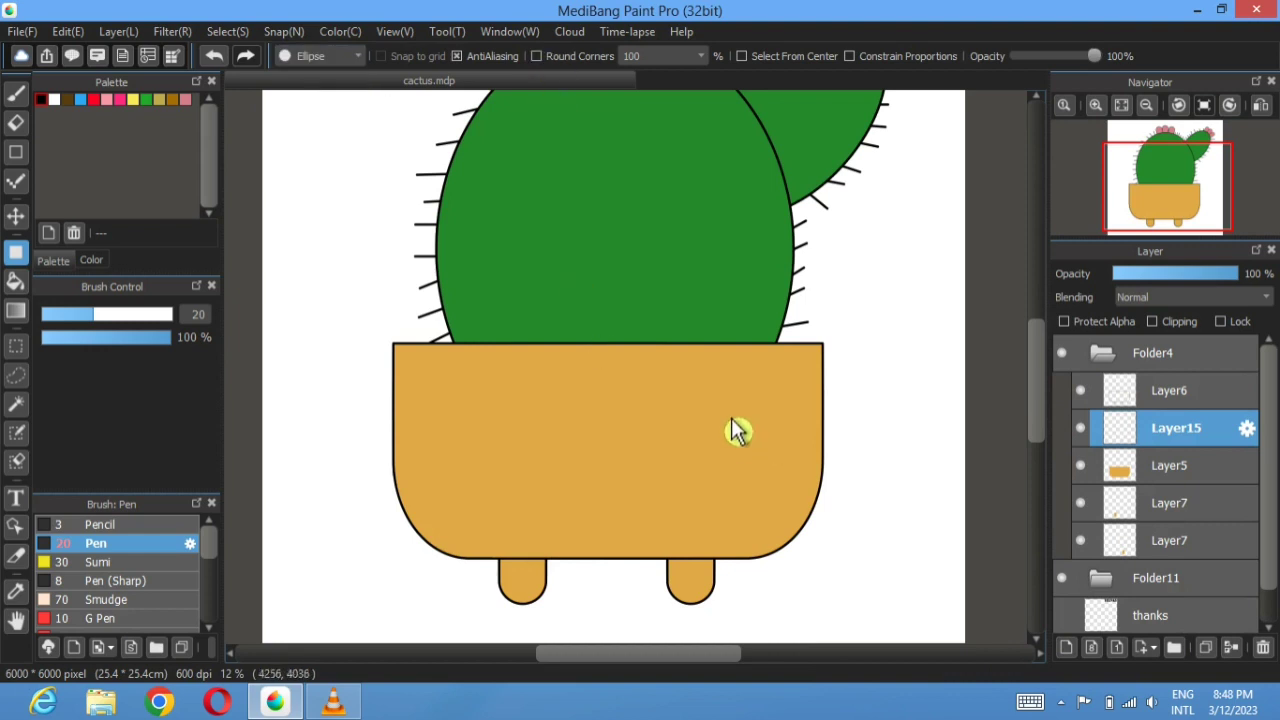
drag(712, 402, 666, 460)
click(214, 55)
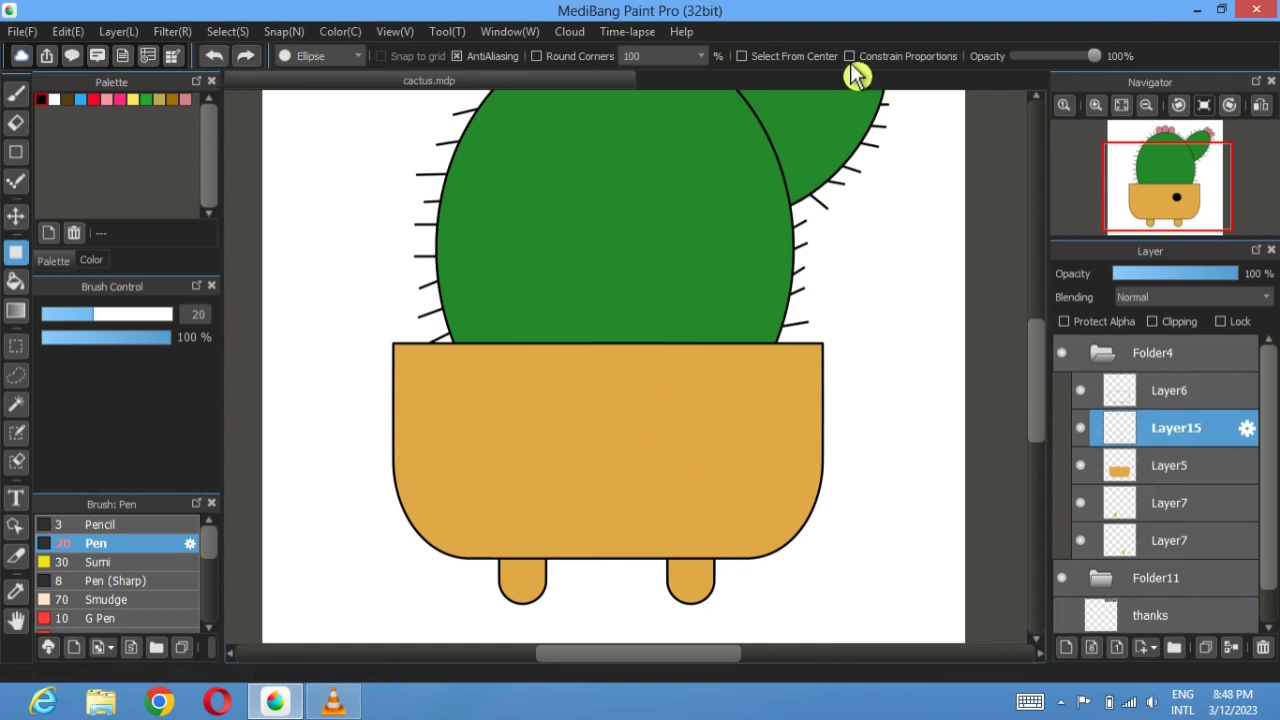
drag(710, 394, 667, 444)
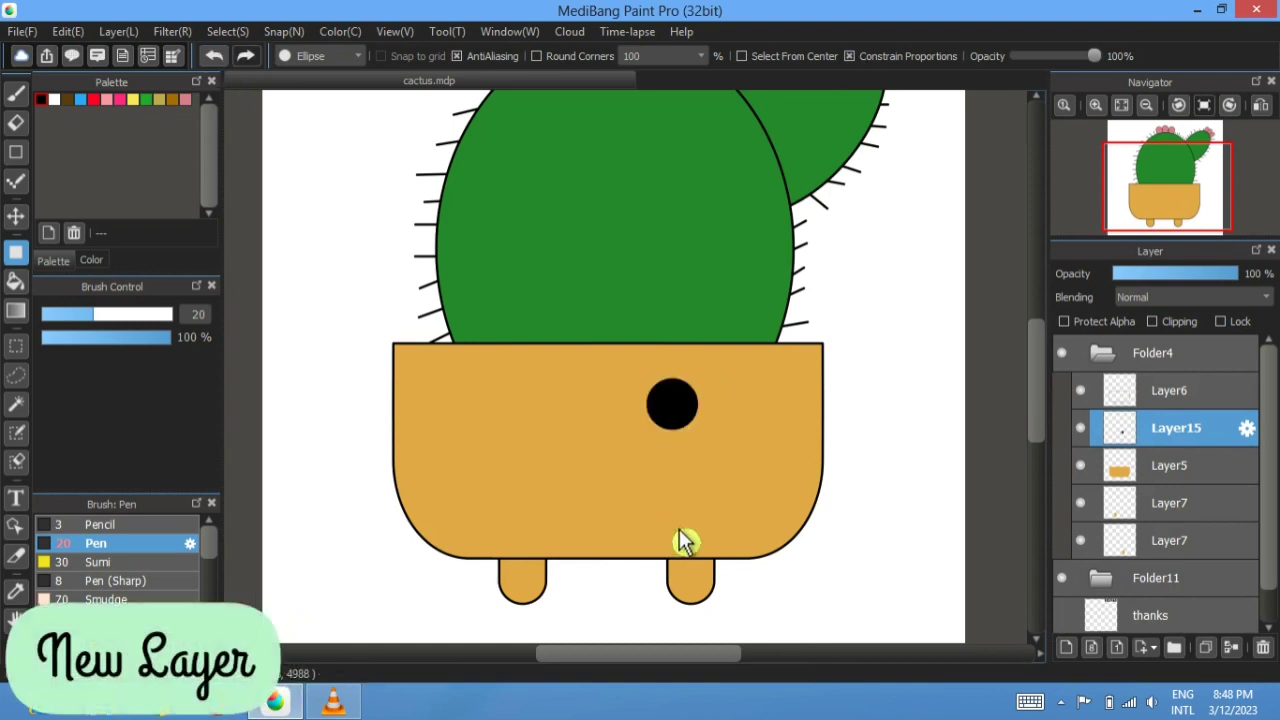
- On a new layer, draw a small white circle as a highlight in the eye's upper left and merge it into the eye's layer
click(1066, 647)
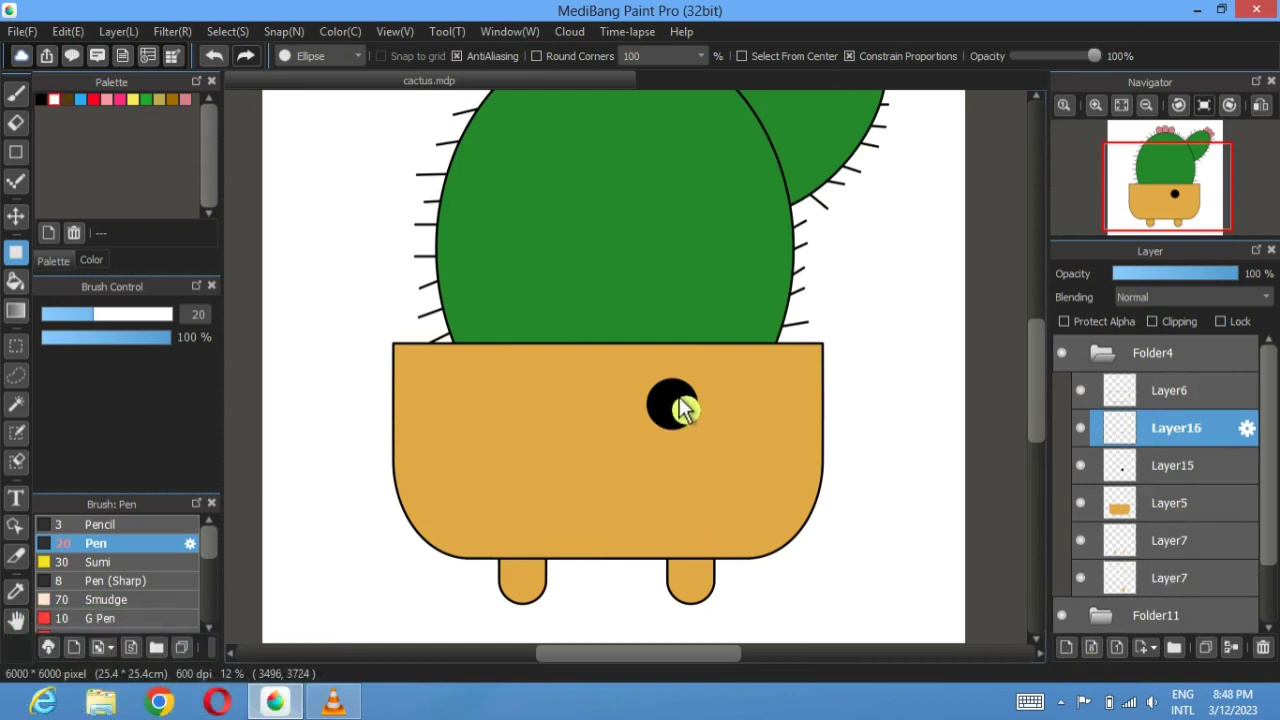
drag(671, 395, 662, 407)
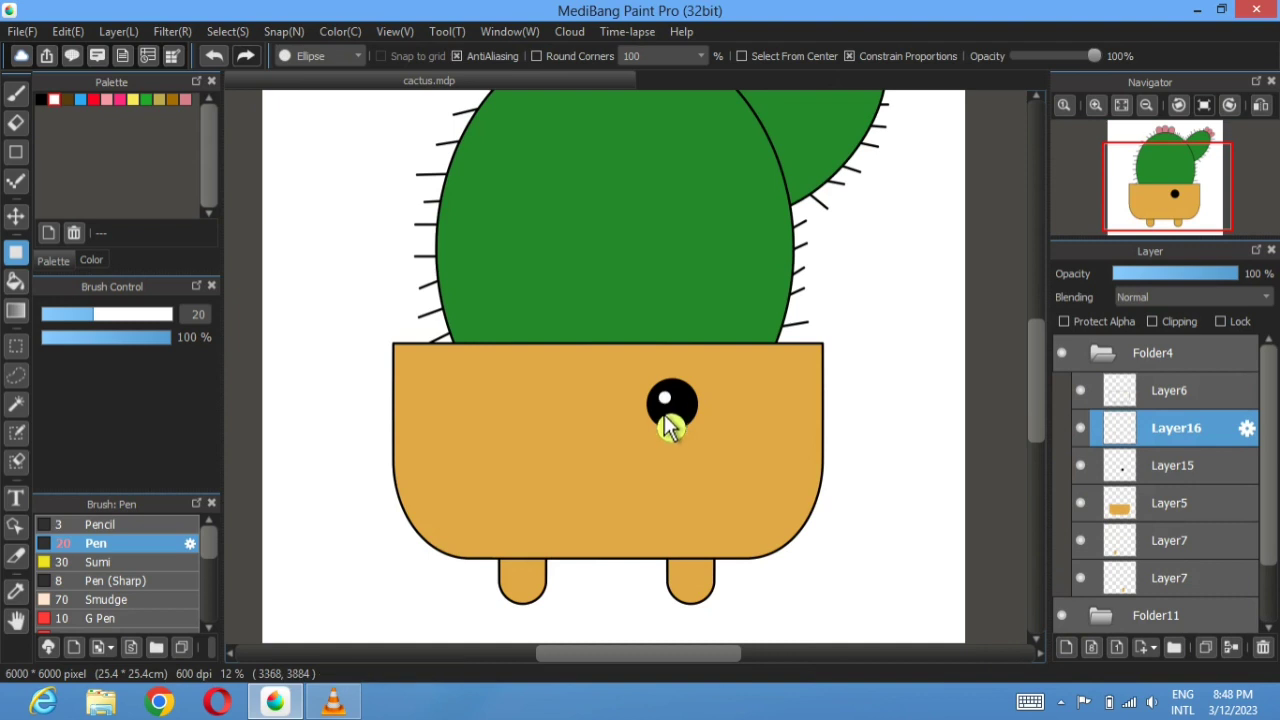
click(1232, 648)
- Duplicate the eye, place the copy to its left at the same height, and move both eyes slightly down on the pot
click(1205, 648)
click(16, 216)
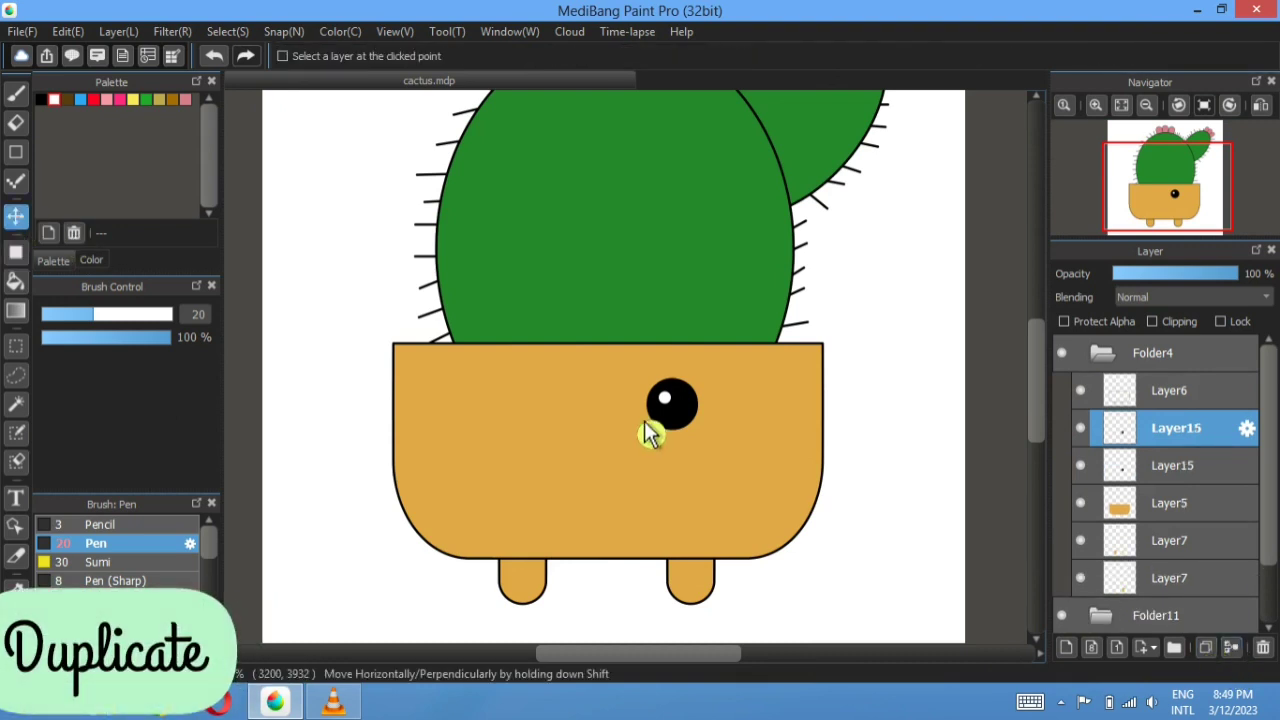
drag(671, 408, 552, 410)
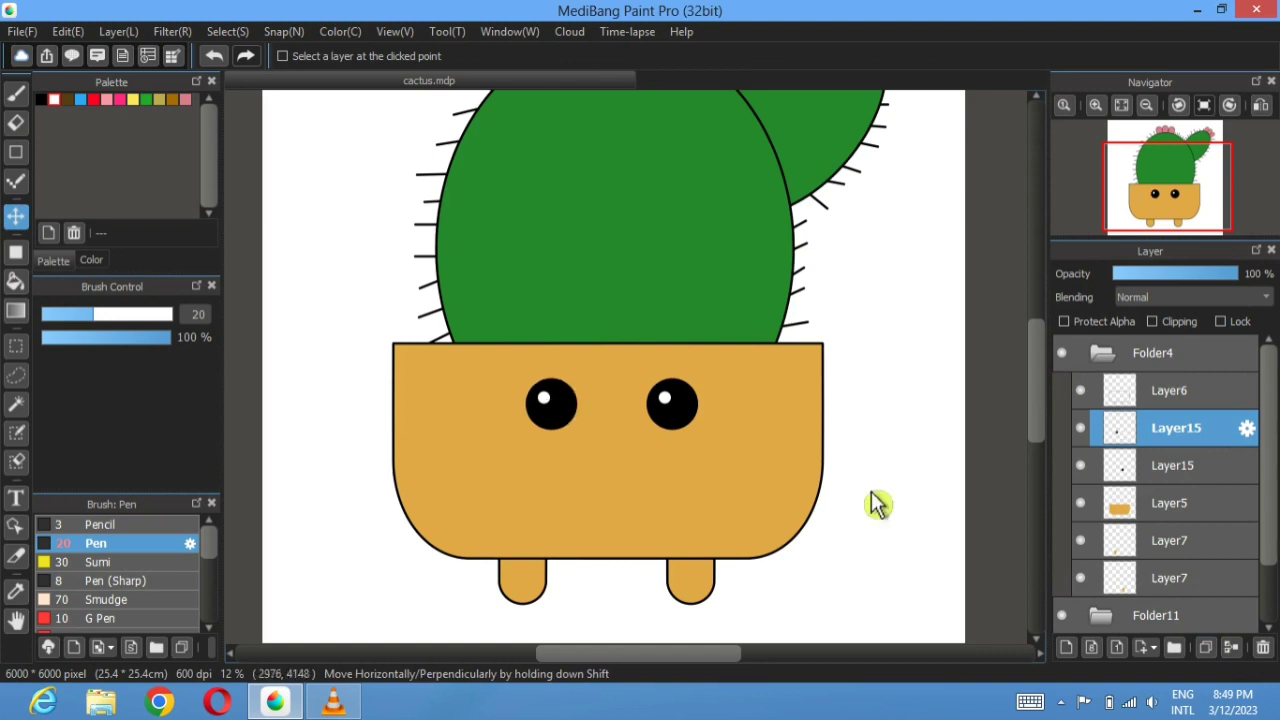
ctrl+click(1170, 470)
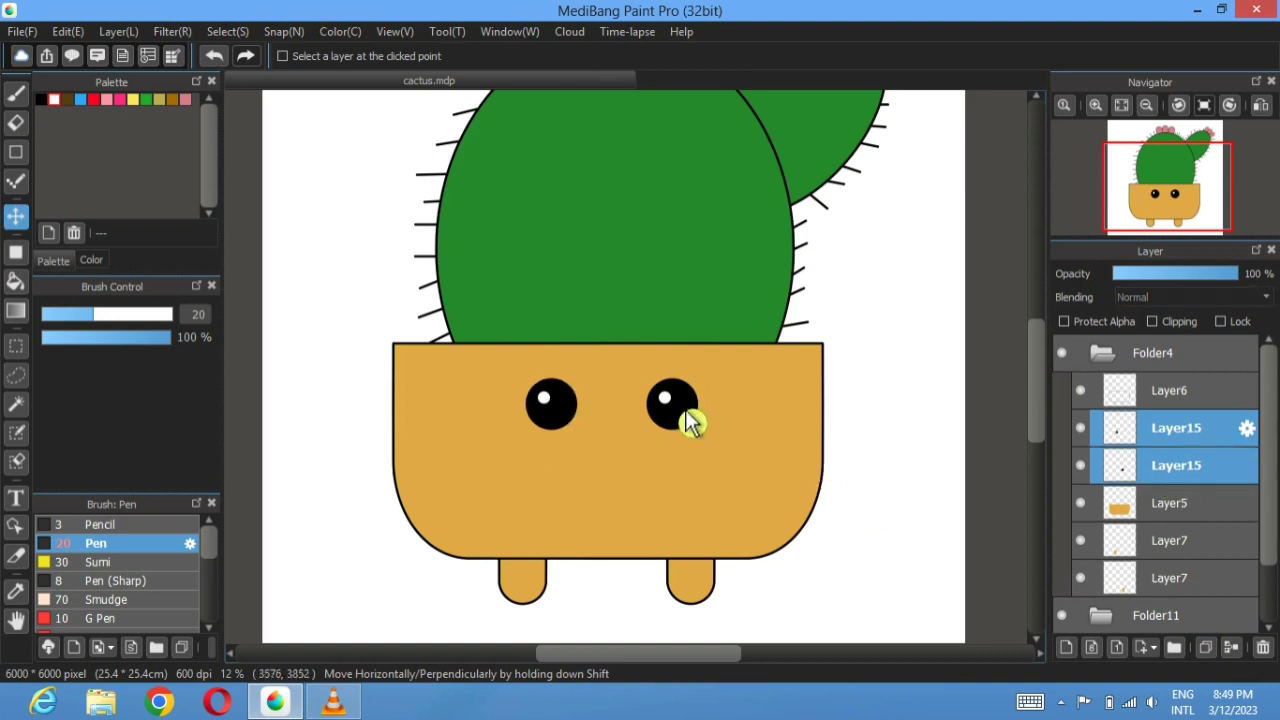
drag(684, 416, 680, 428)
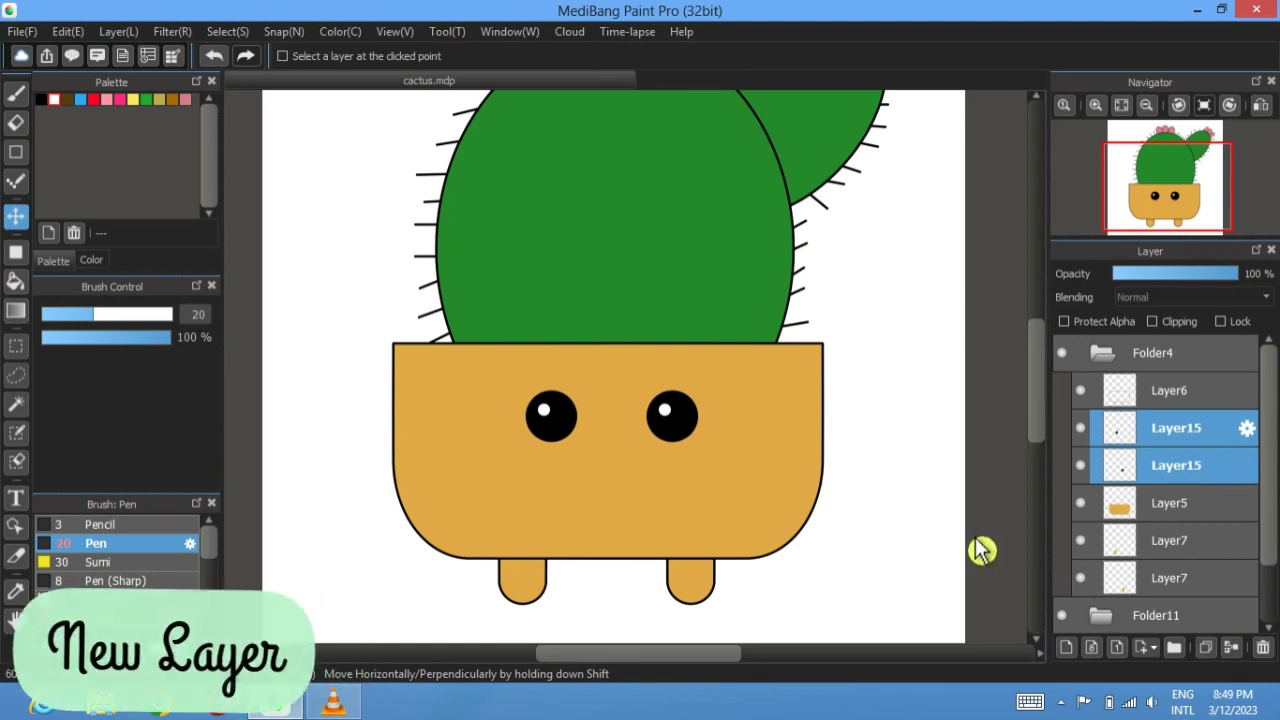
- On a new layer, draw a black ellipse outline below and between the eyes for the mouth, with brush size 30
click(1078, 654)
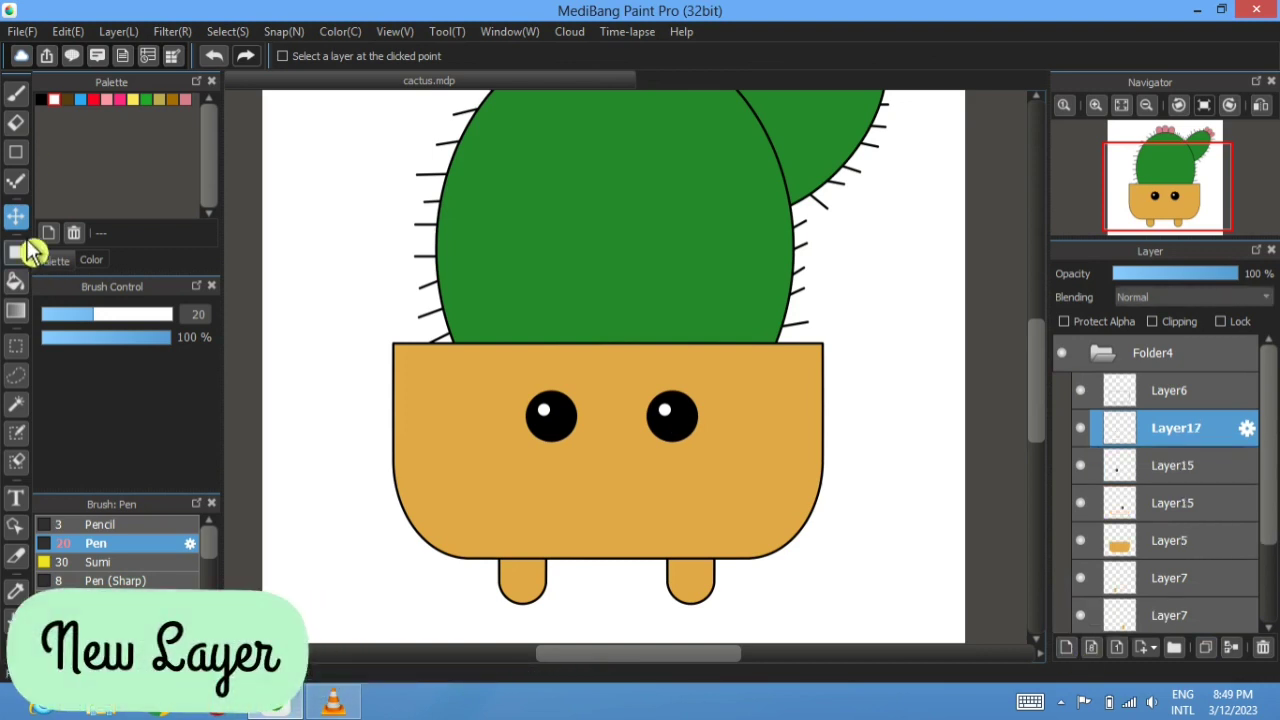
click(15, 152)
click(393, 63)
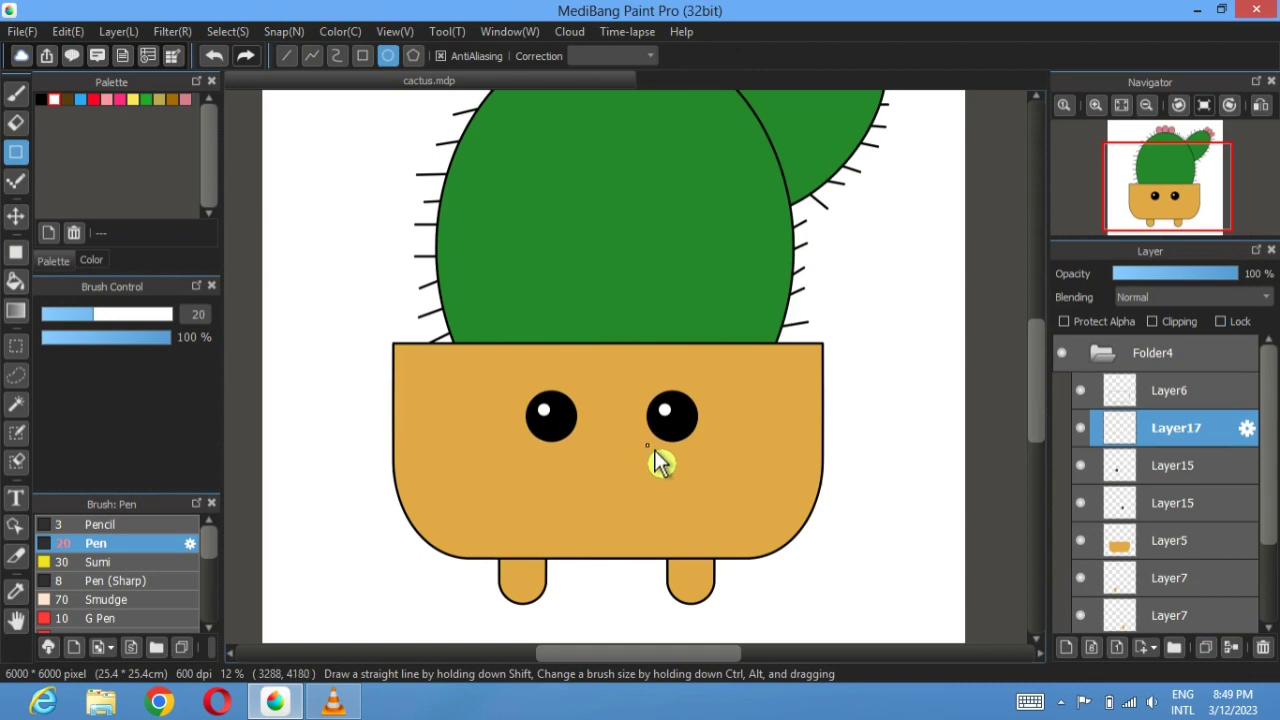
drag(648, 446, 597, 505)
click(213, 57)
click(41, 100)
click(200, 316)
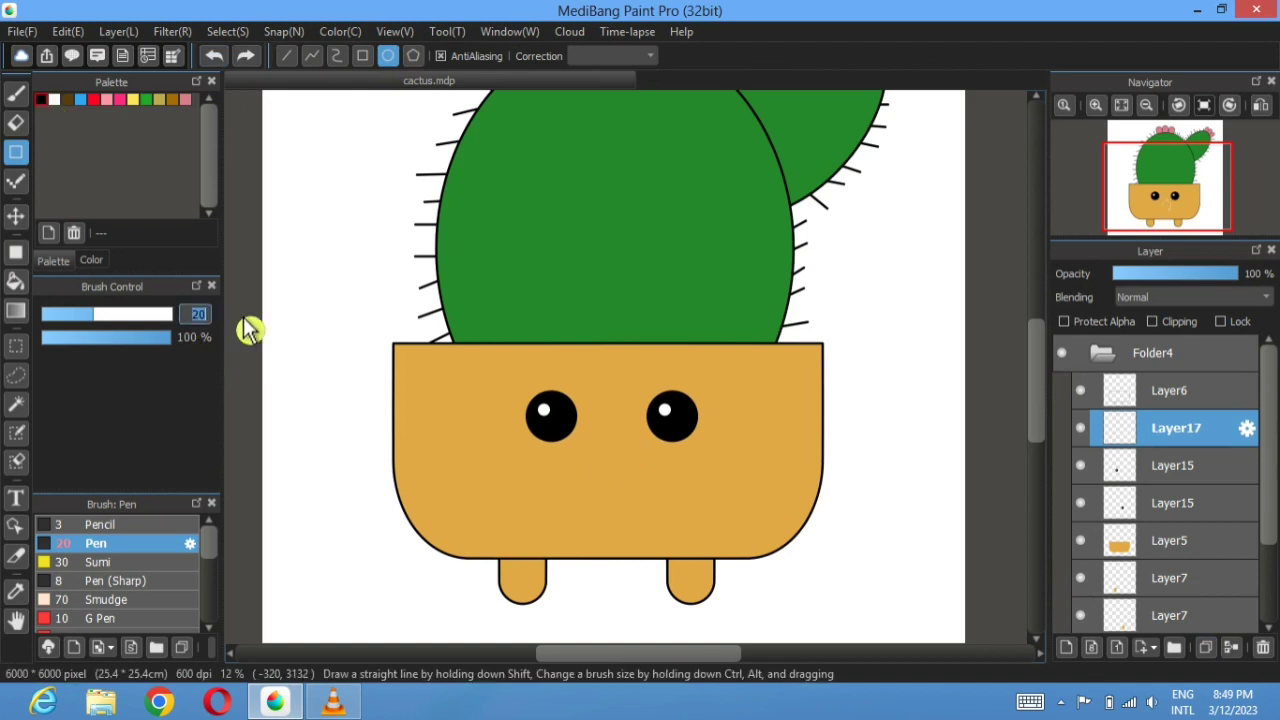
text(30)
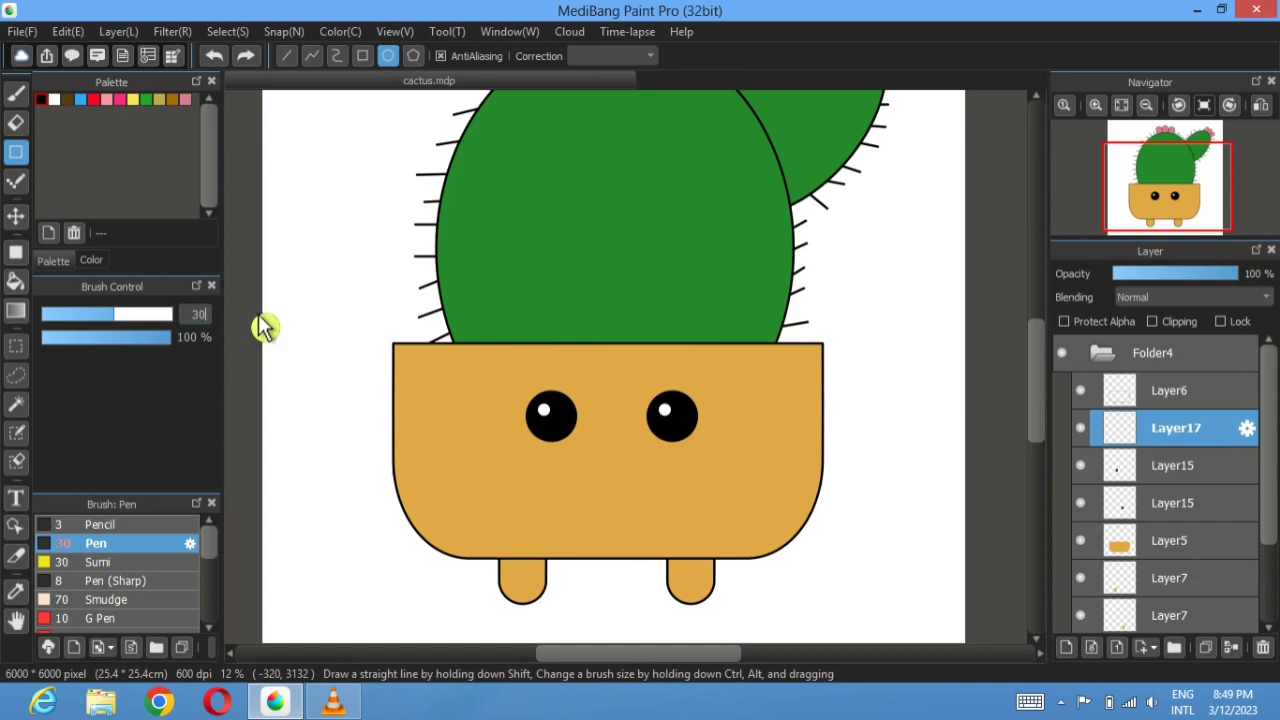
drag(640, 462, 600, 514)
- Cut away the upper part of the mouth ellipse using a rectangular selection, then centre the remaining smile between the eyes
click(16, 345)
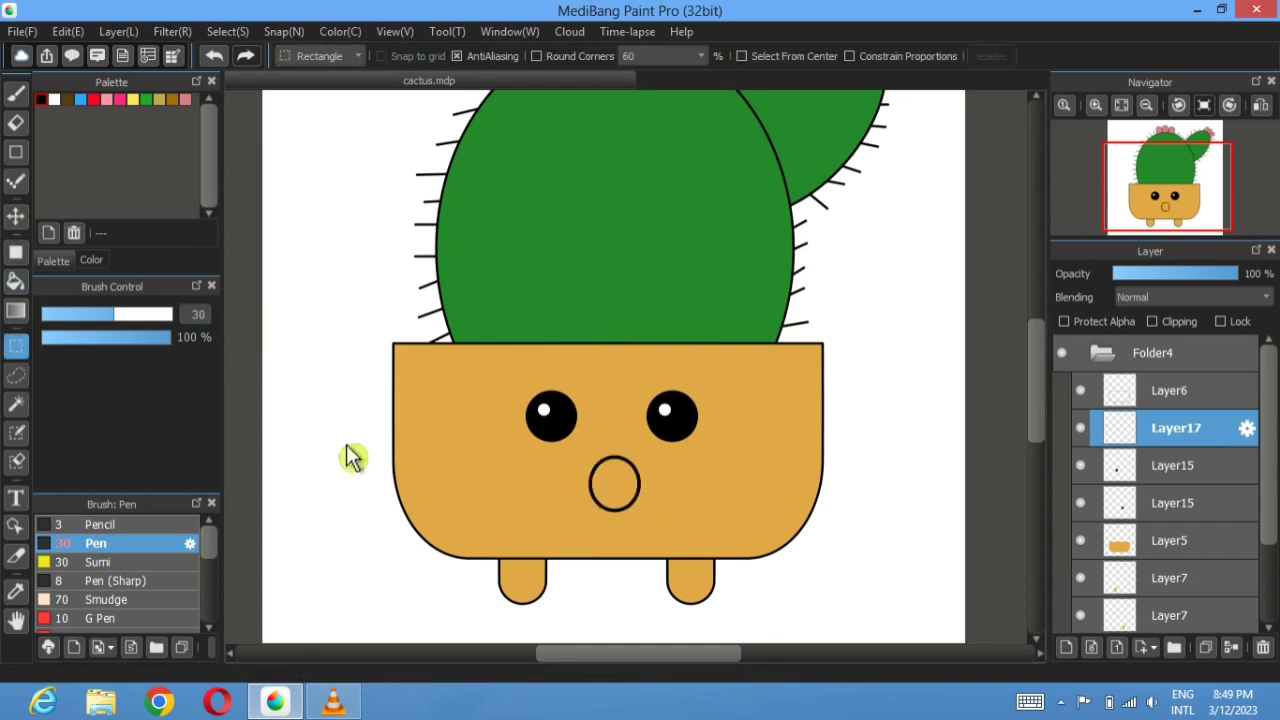
drag(566, 441, 676, 508)
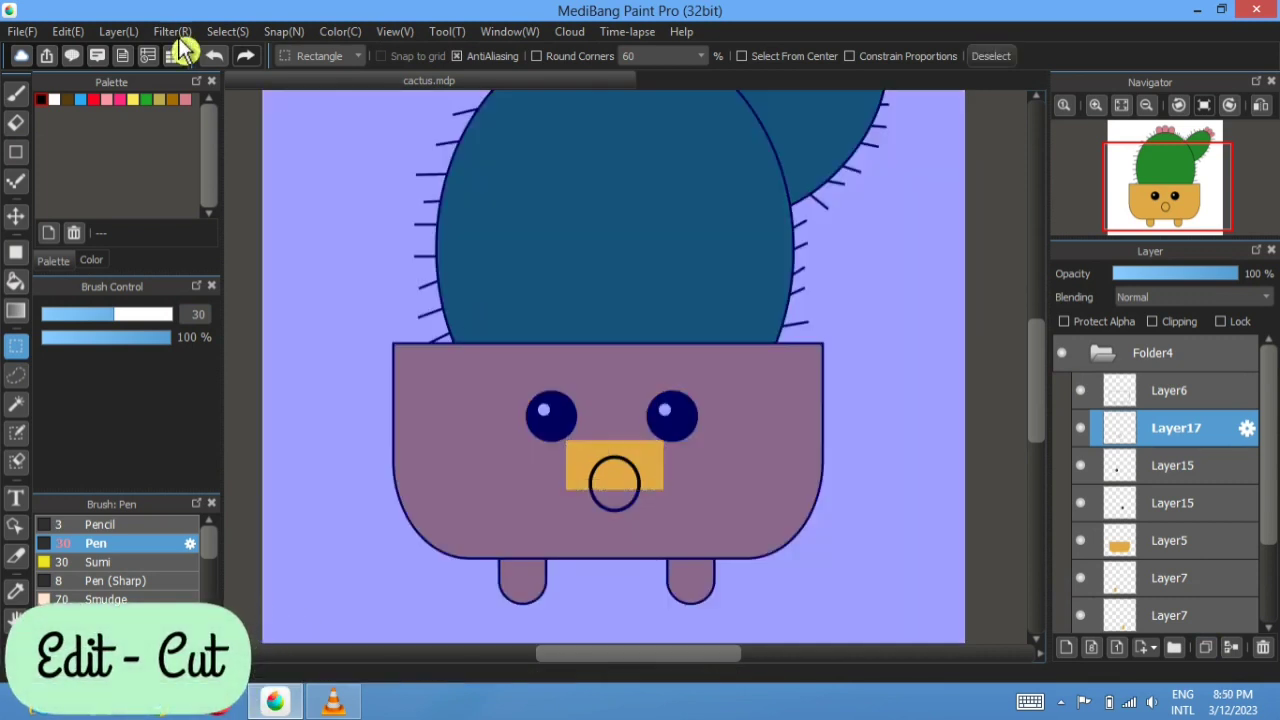
click(117, 32)
mouse_move(68, 31)
click(95, 108)
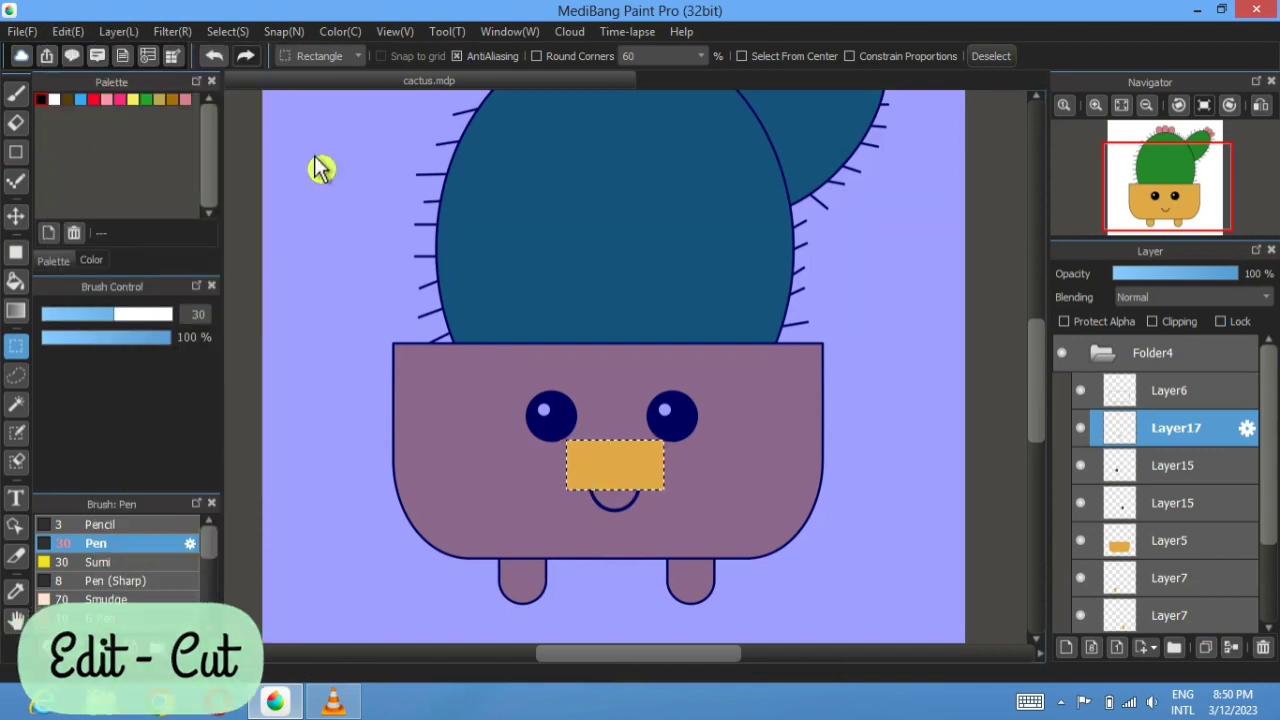
click(993, 57)
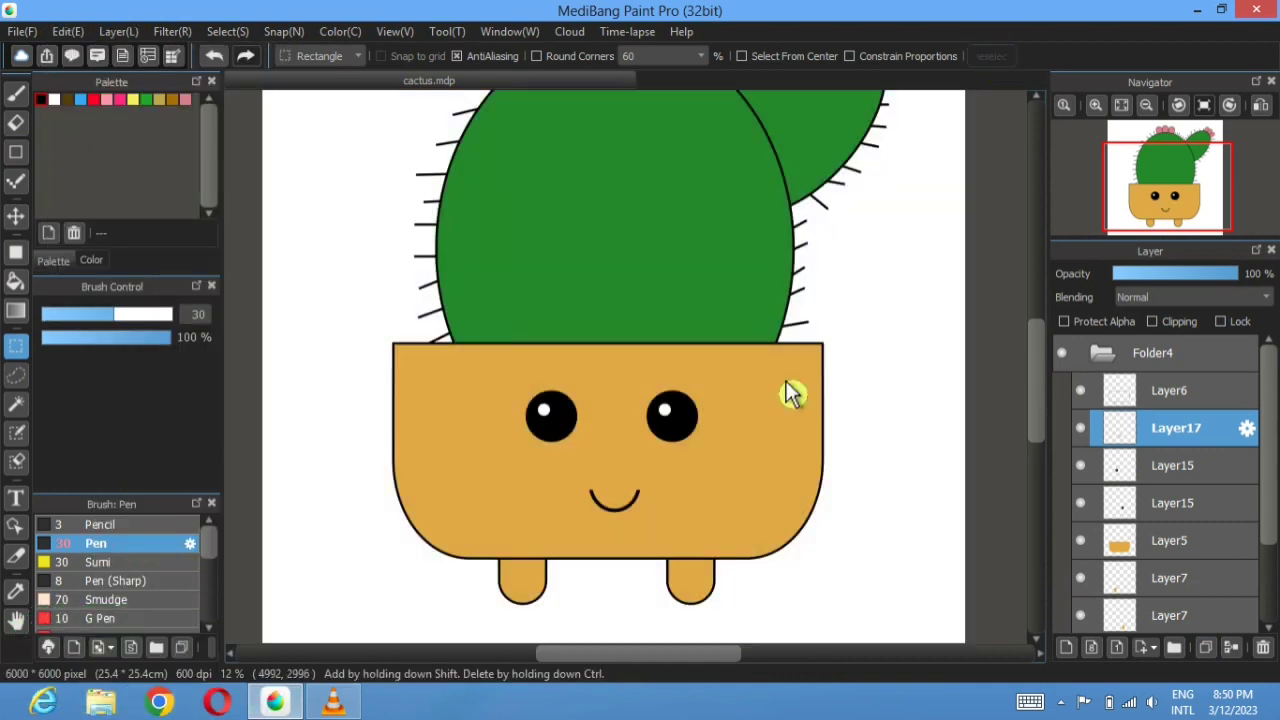
click(15, 216)
drag(641, 503, 617, 491)
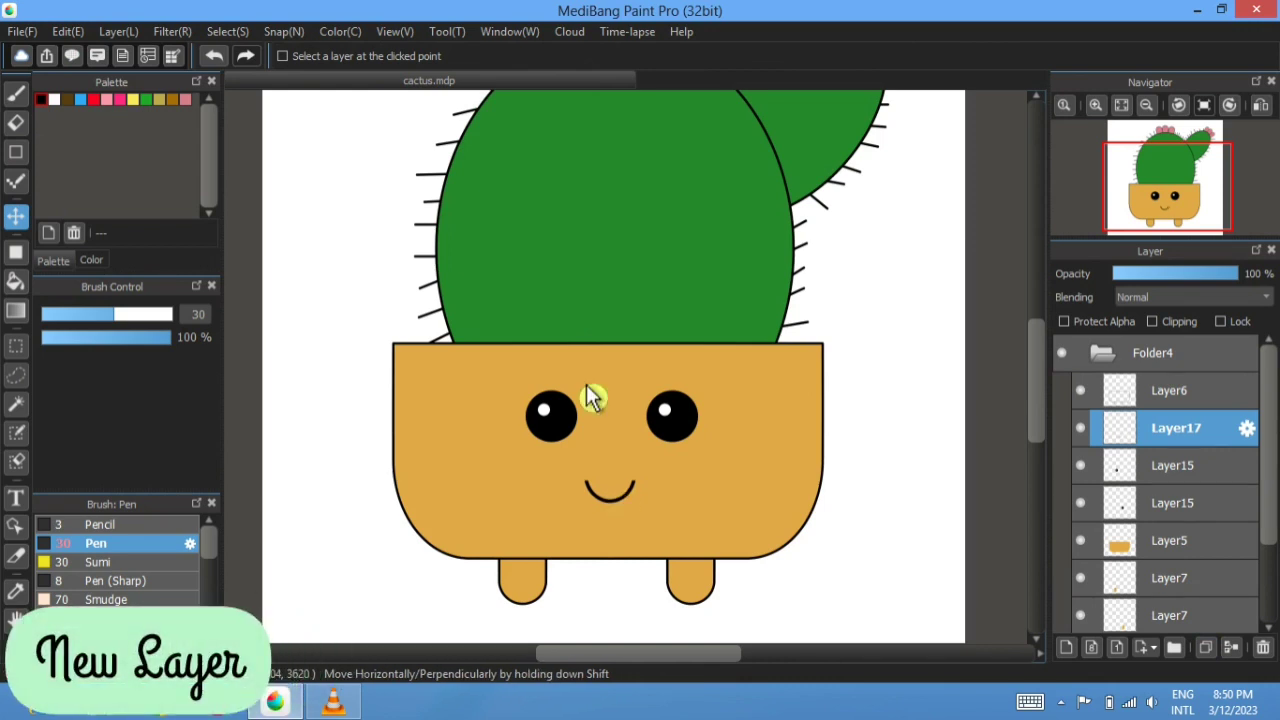
- On a new layer, draw a small flat pink filled ellipse as blush near the left eye, with Constrain Proportions off
click(1066, 647)
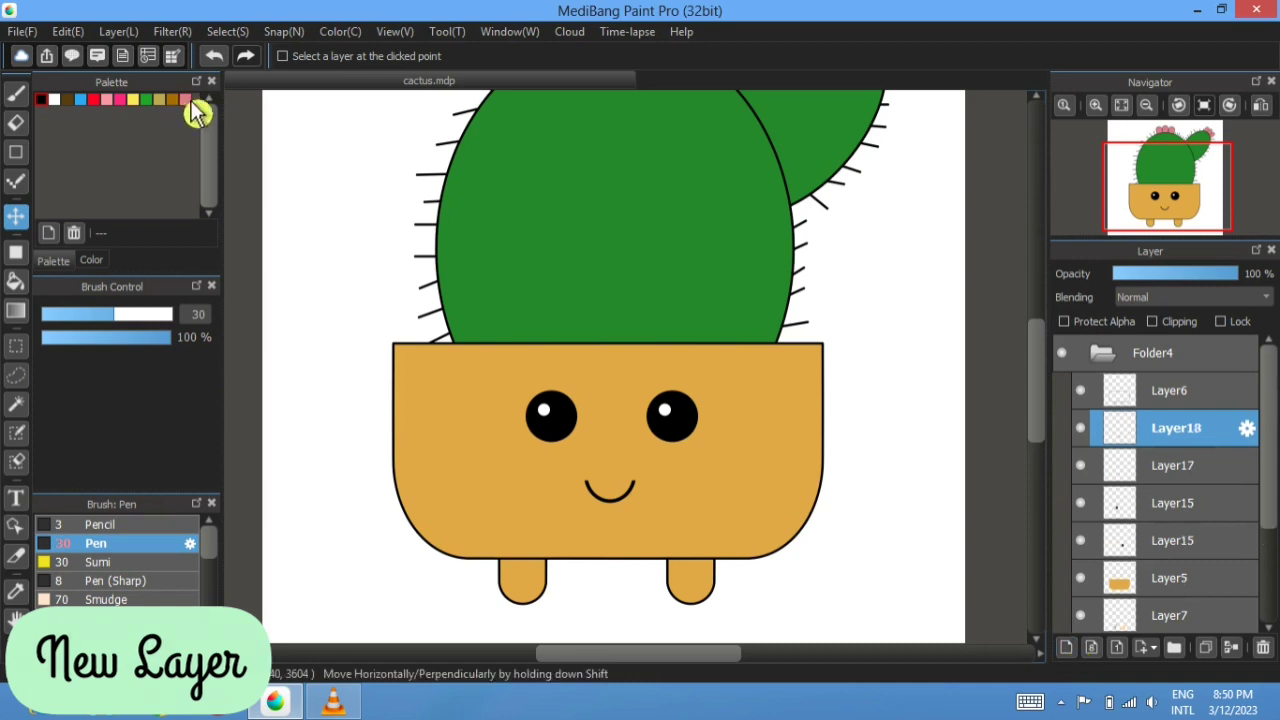
click(15, 251)
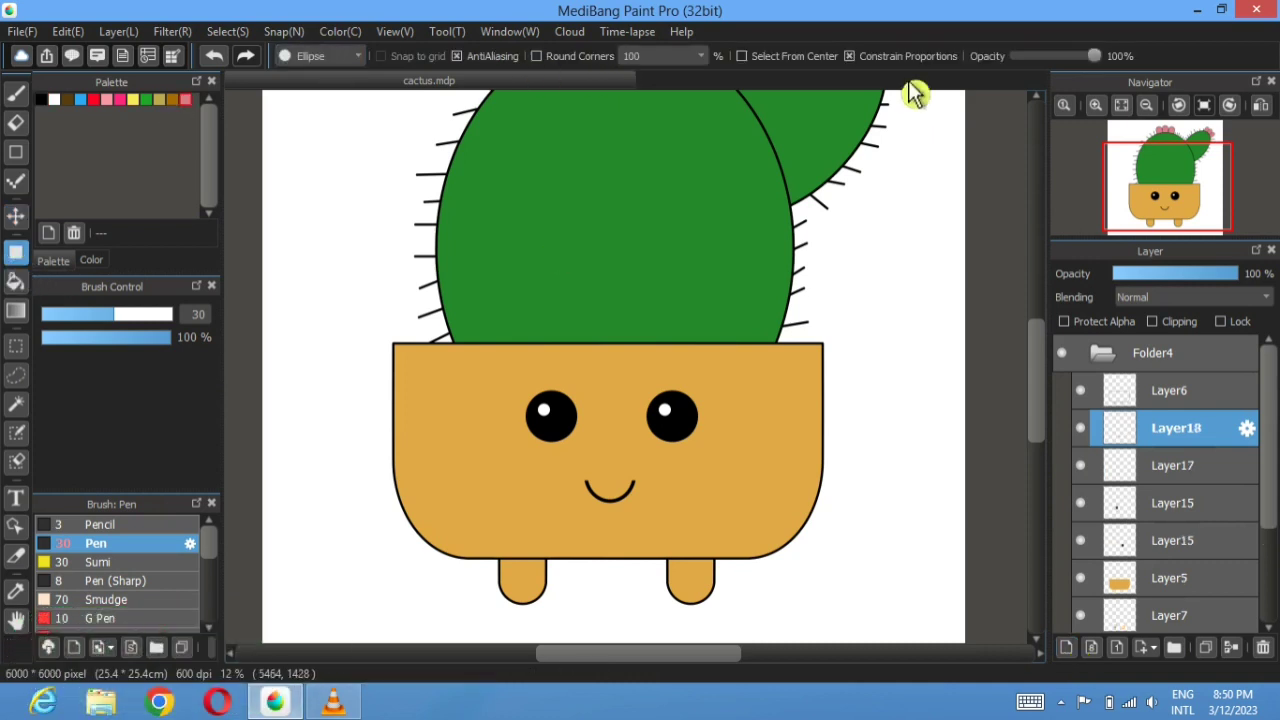
click(849, 56)
drag(526, 457, 500, 474)
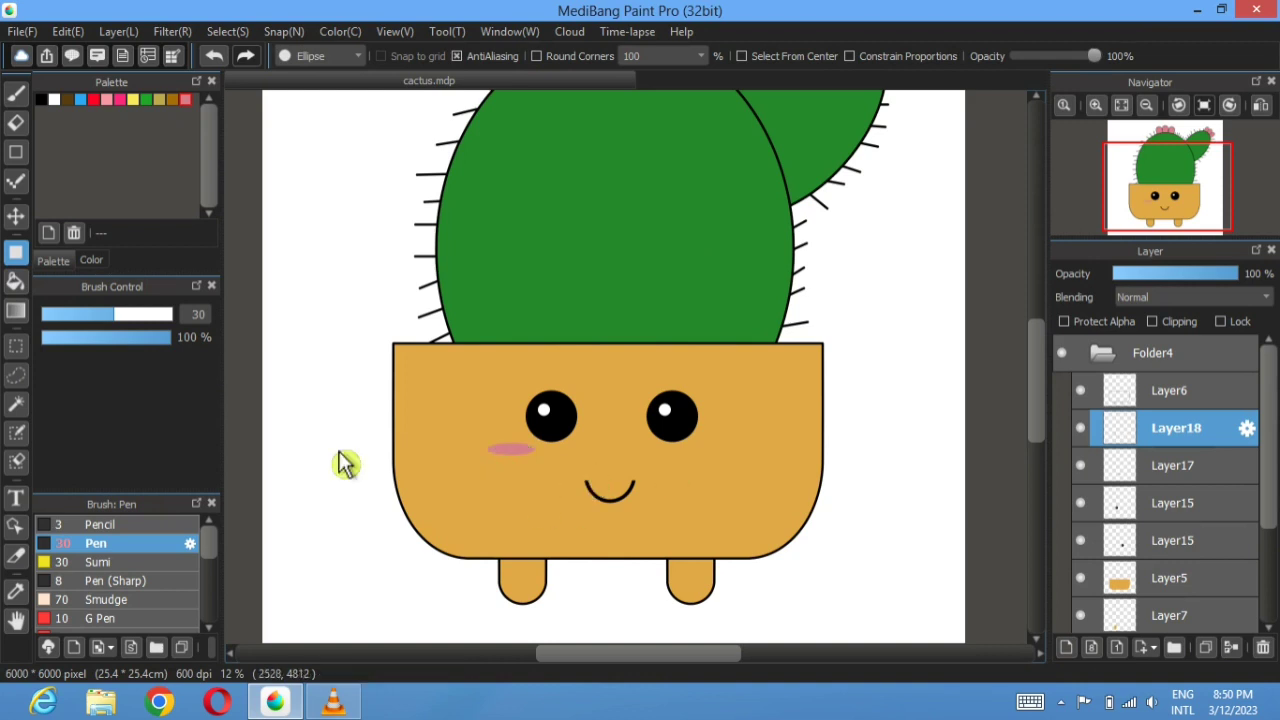
- Tuck the blush under the left eye, behind the eye layers, and place a duplicate of it under the right eye
click(16, 216)
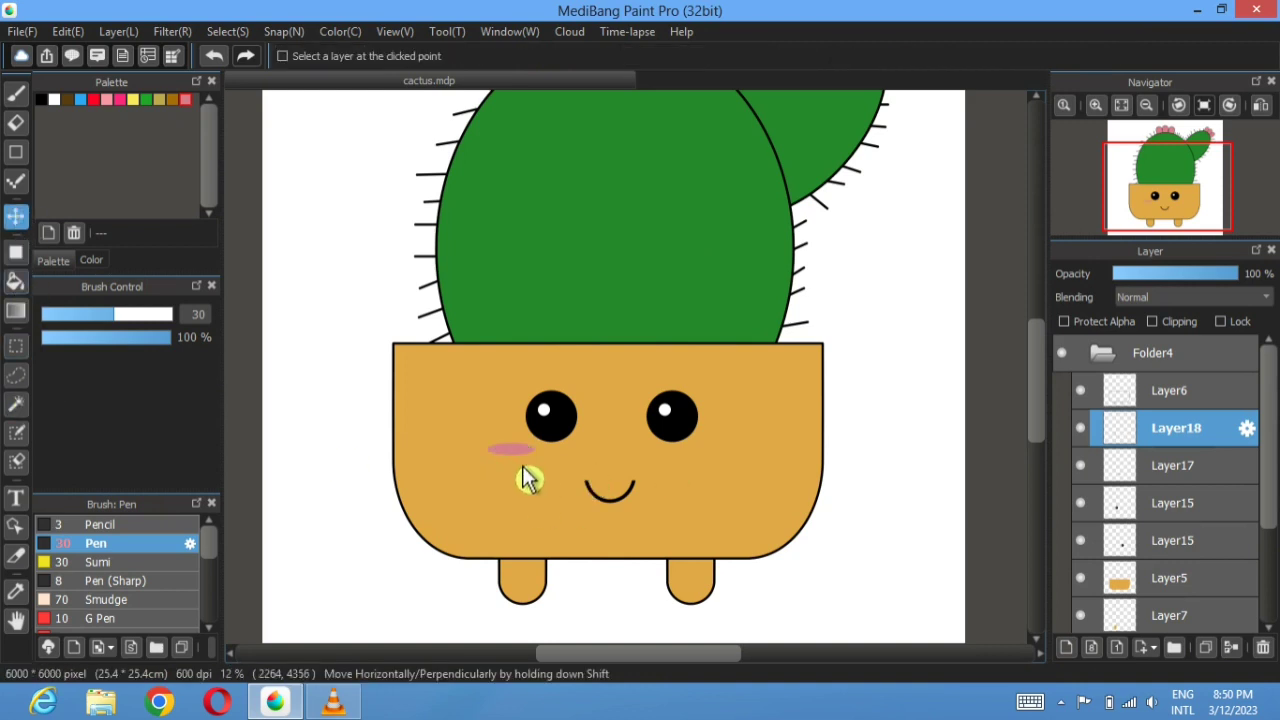
drag(523, 471, 537, 453)
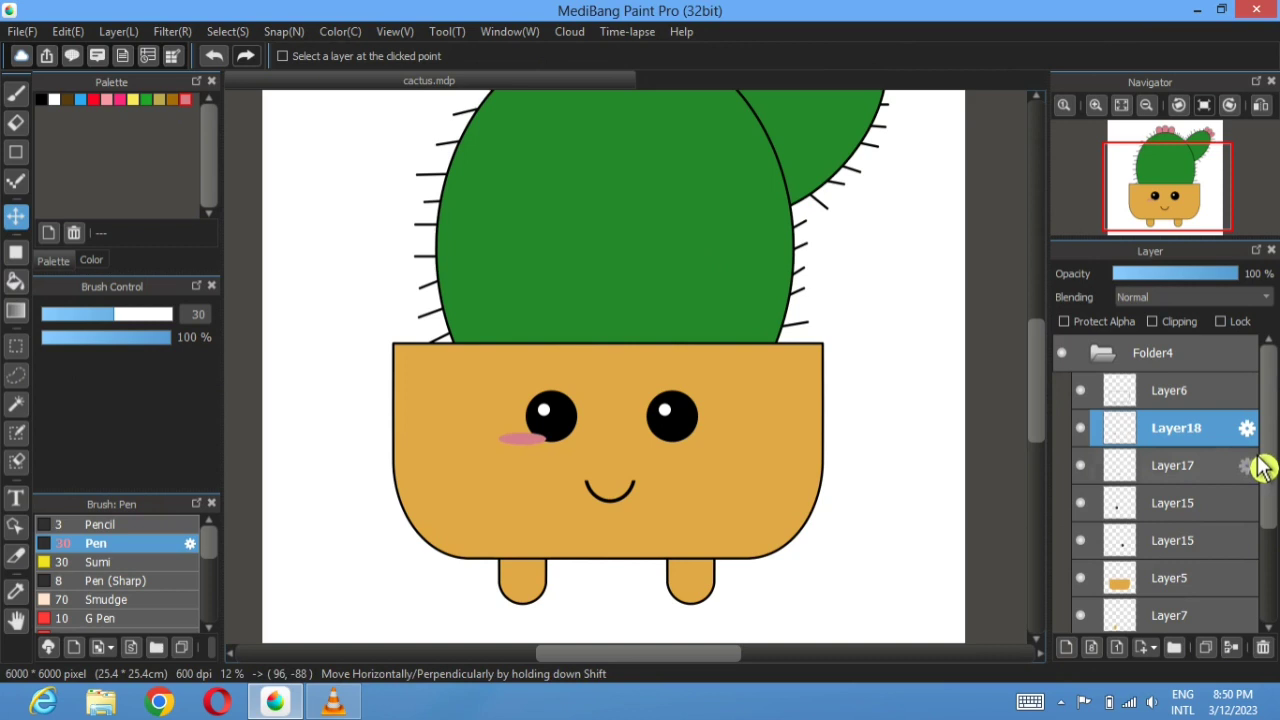
drag(1245, 440, 1215, 548)
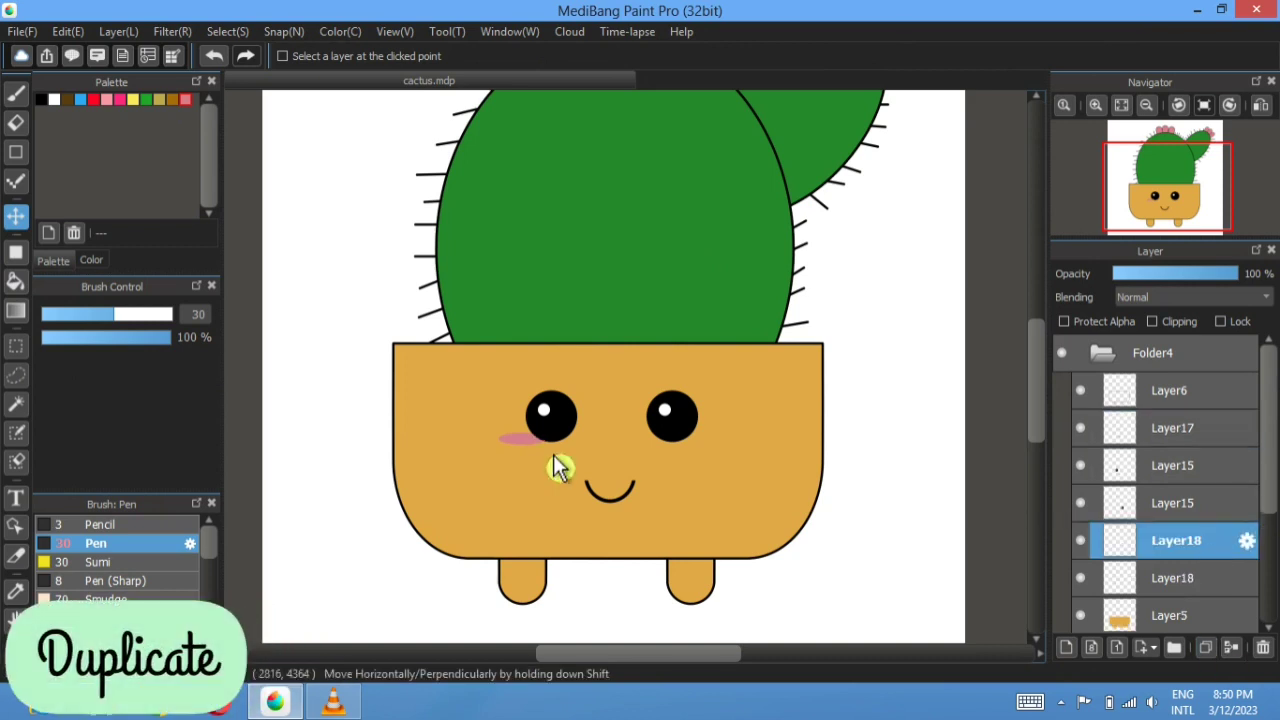
drag(558, 467, 706, 455)
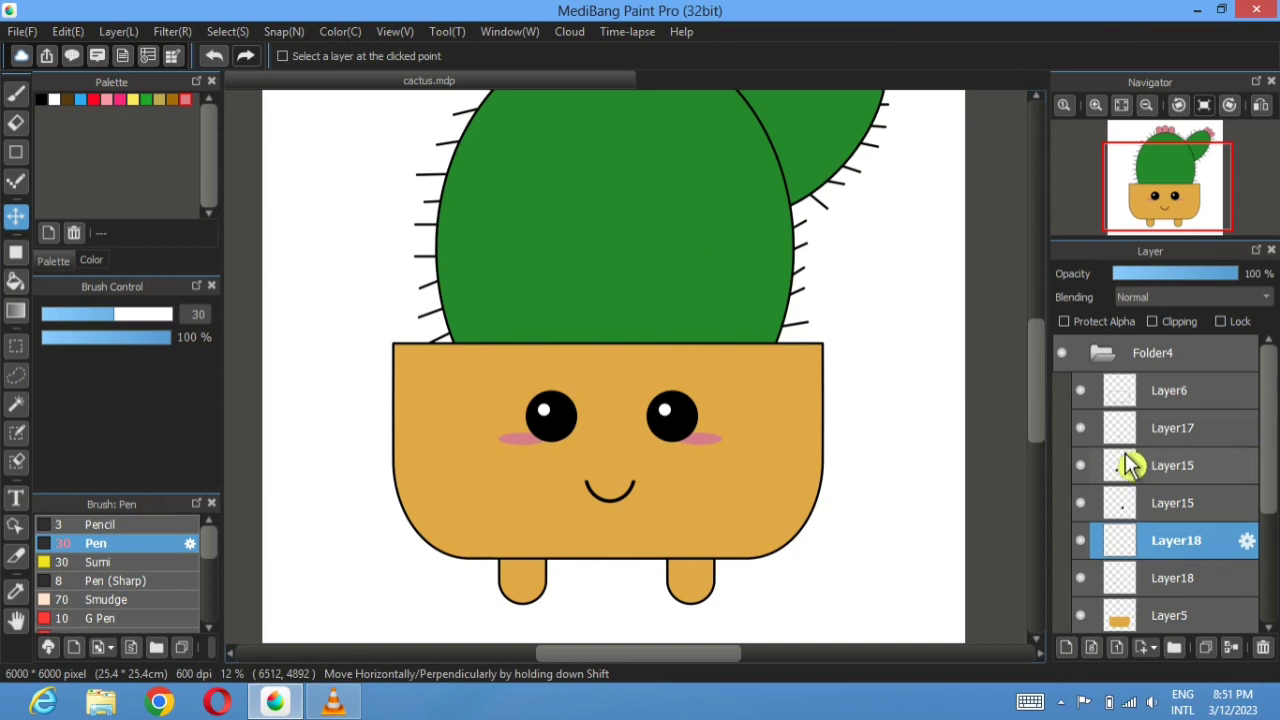
- Duplicate the pot outline's layer, move the copy out above the pot's folder, and collapse that folder
click(1088, 392)
click(1088, 392)
click(1189, 400)
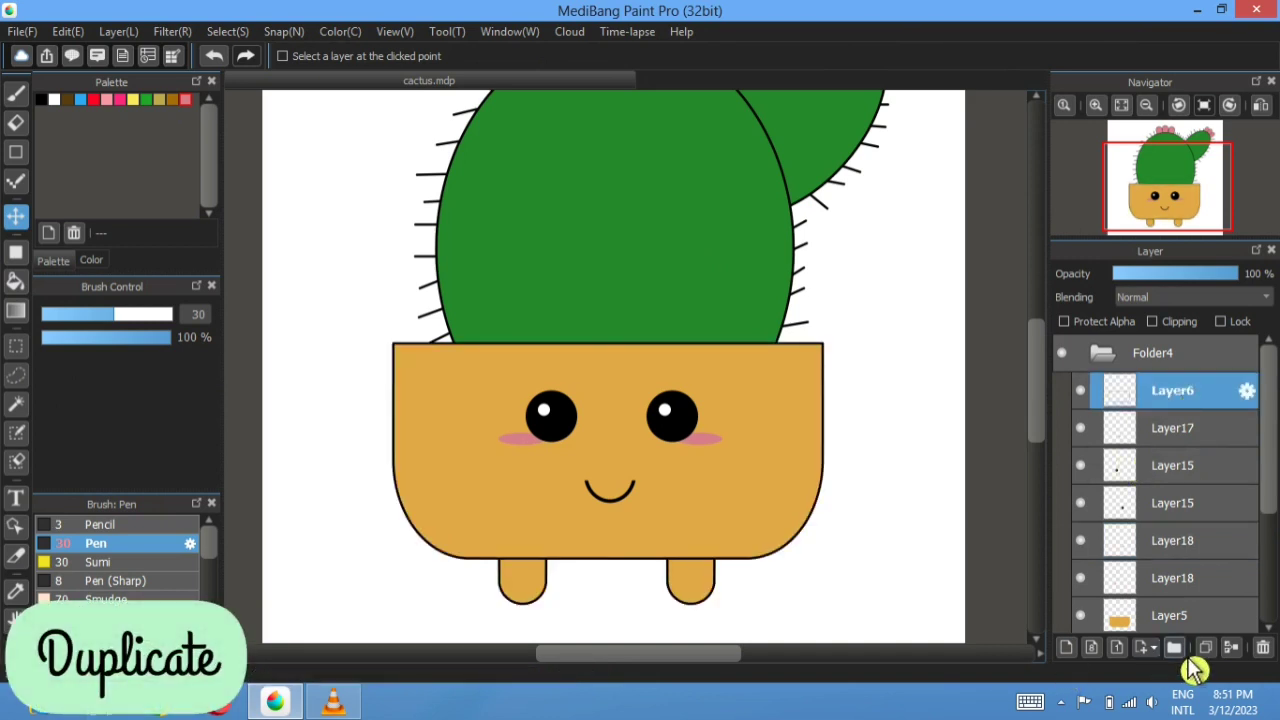
click(1205, 647)
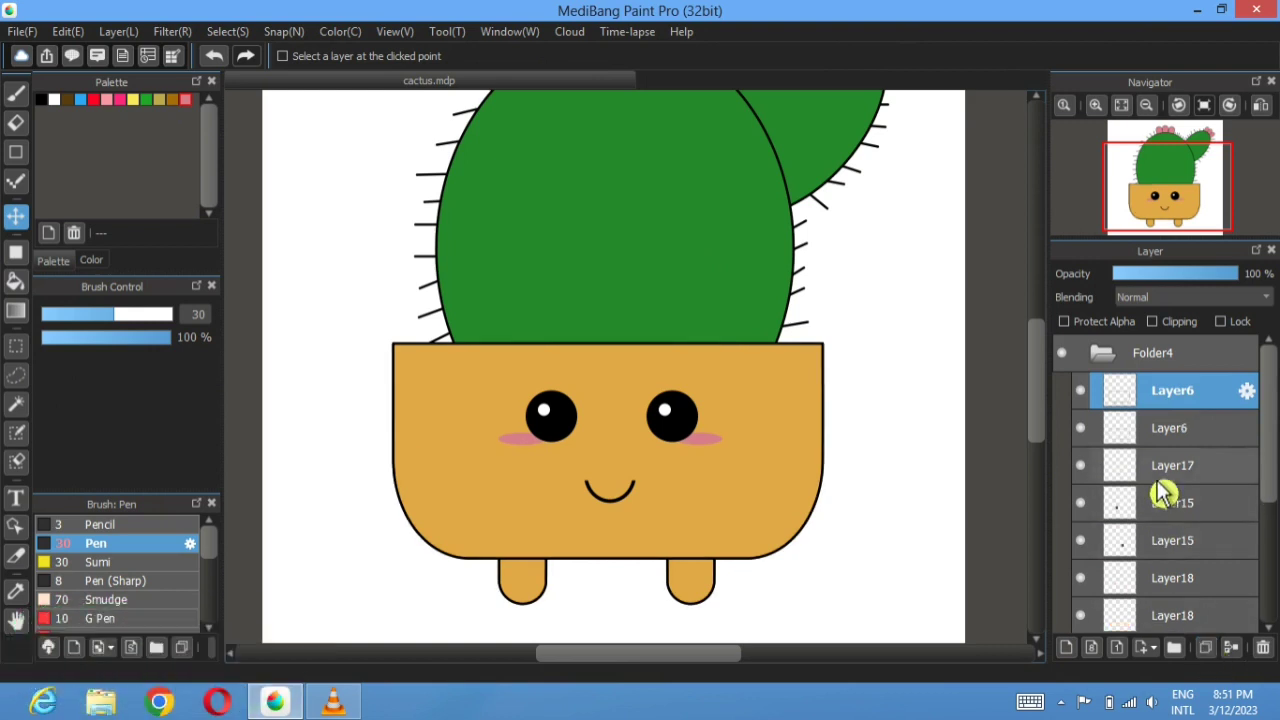
drag(1186, 389, 1170, 350)
click(1104, 392)
- Expand the cactus folder and hide the pot's folder and the spines' layer
click(1104, 426)
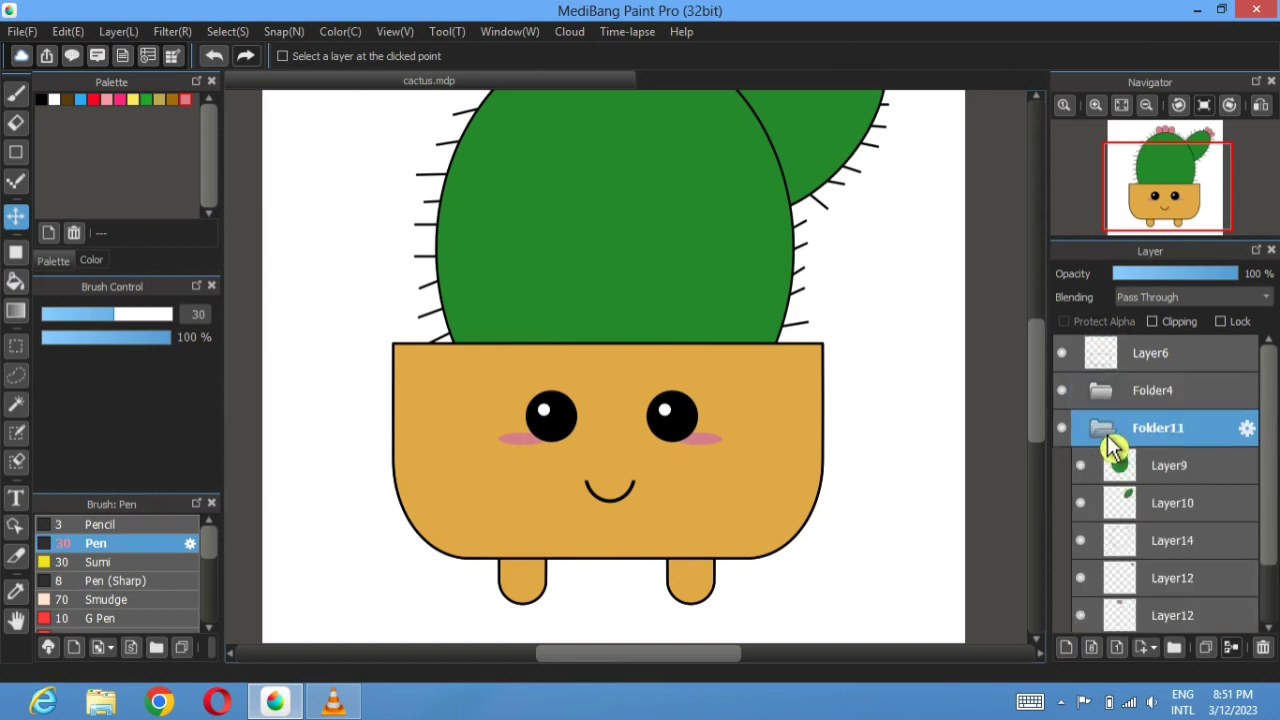
scroll(1113, 455, down, 1)
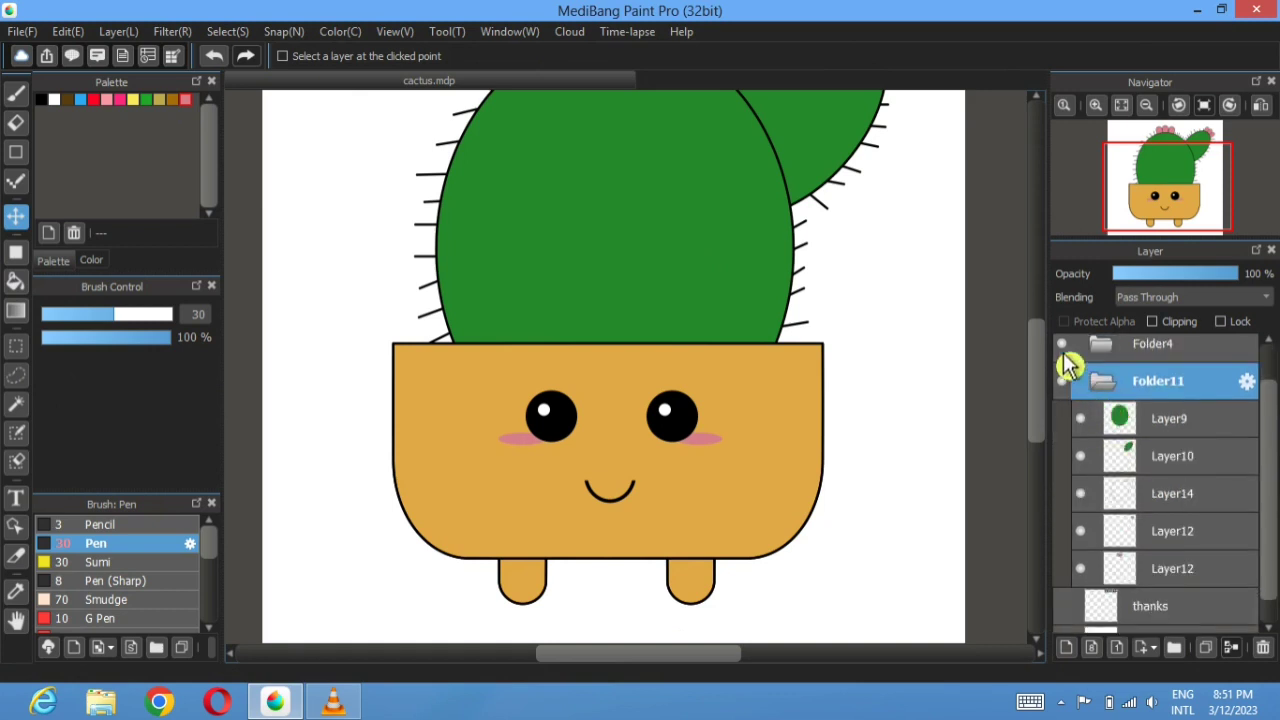
click(1062, 344)
click(1062, 352)
click(1082, 530)
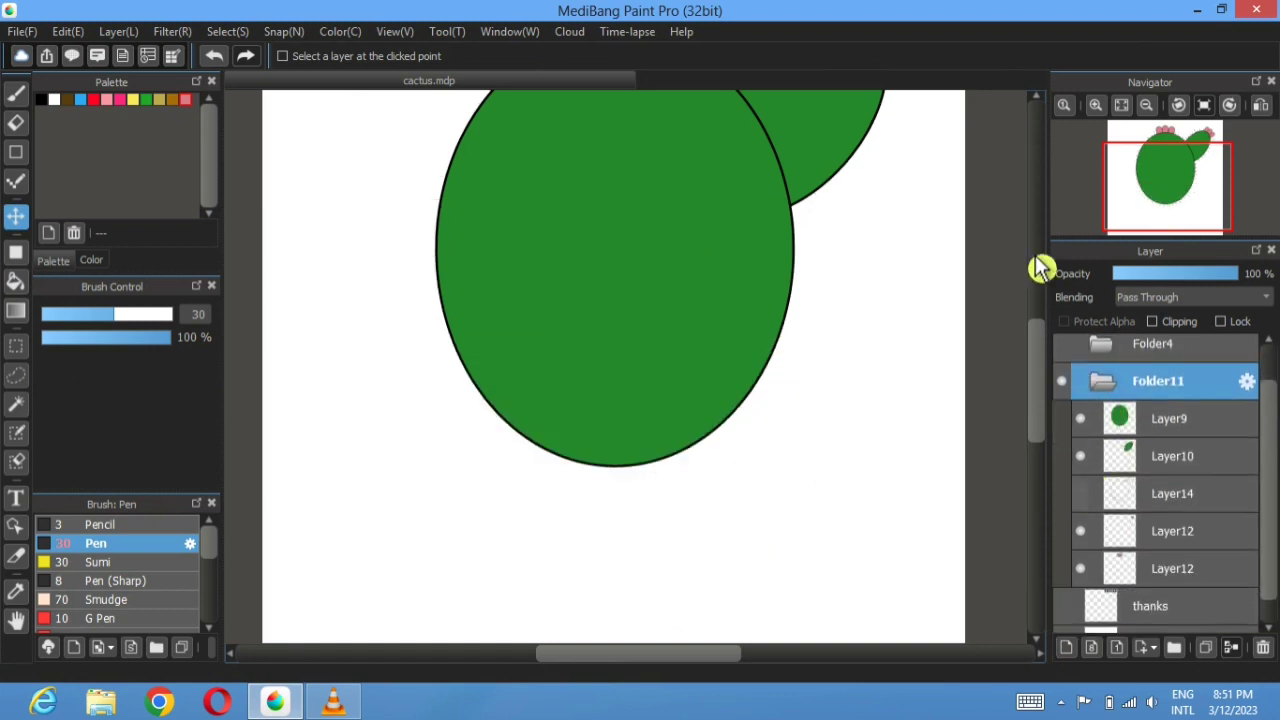
- Select the cactus's black outlines with the Magic Wand and fill the selection with black on the copied pot outline's layer
scroll(628, 328, up, 3)
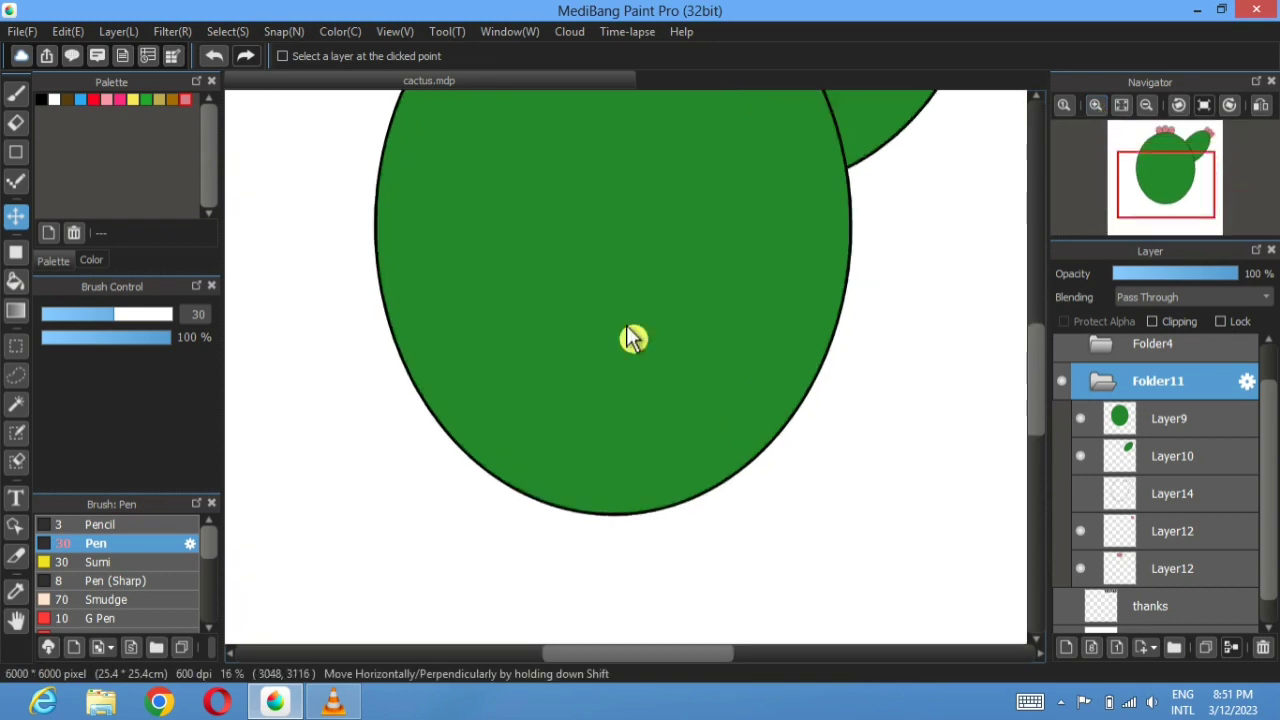
click(16, 405)
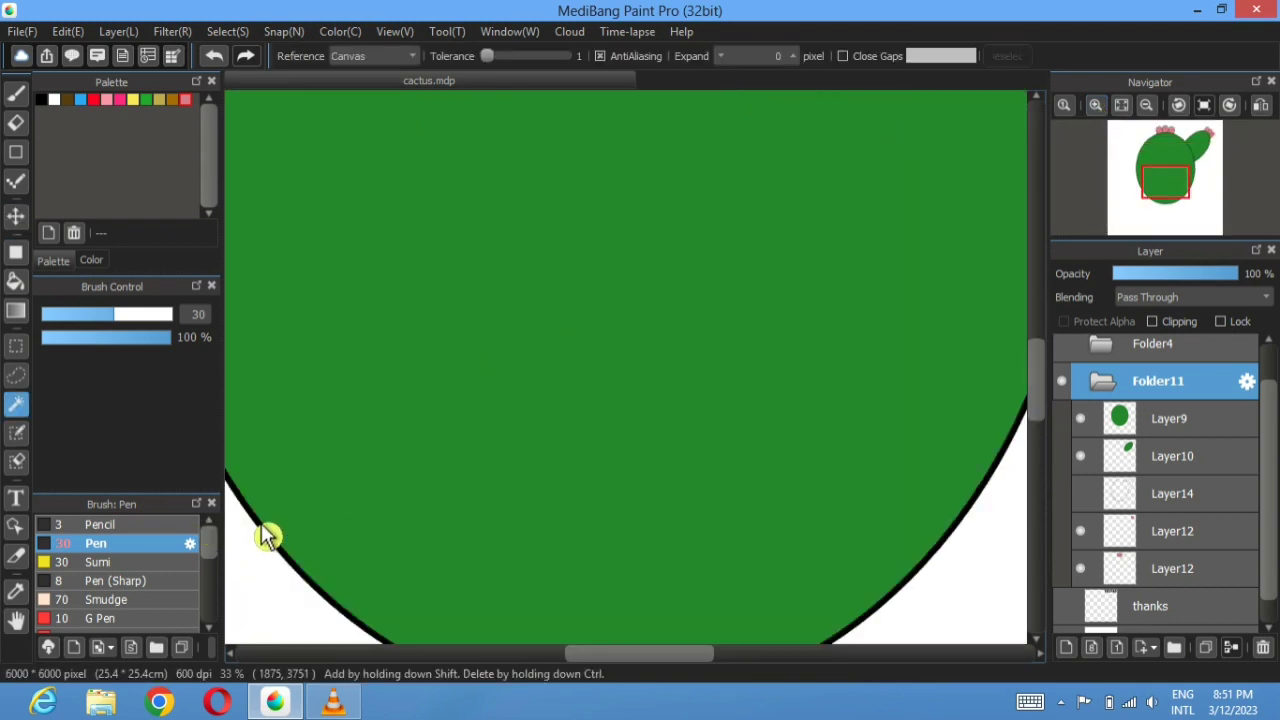
click(263, 535)
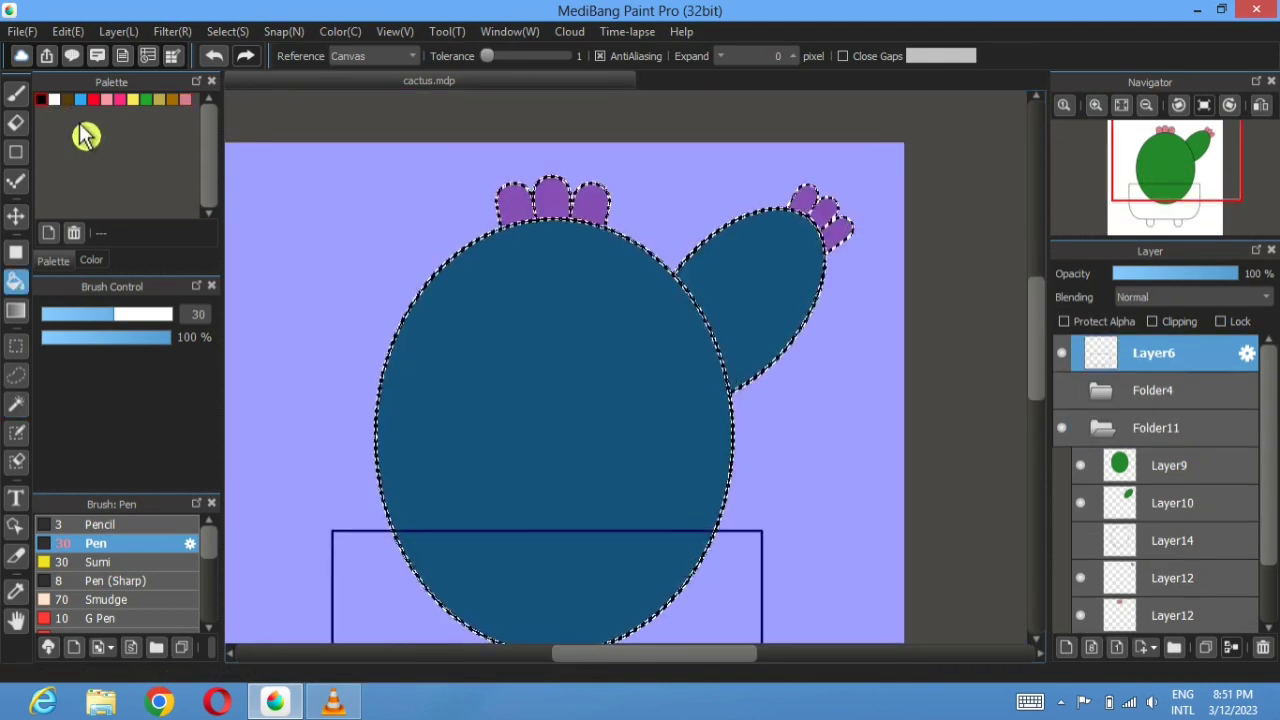
scroll(443, 337, up, 2)
scroll(343, 337, up, 1)
drag(343, 337, 522, 386)
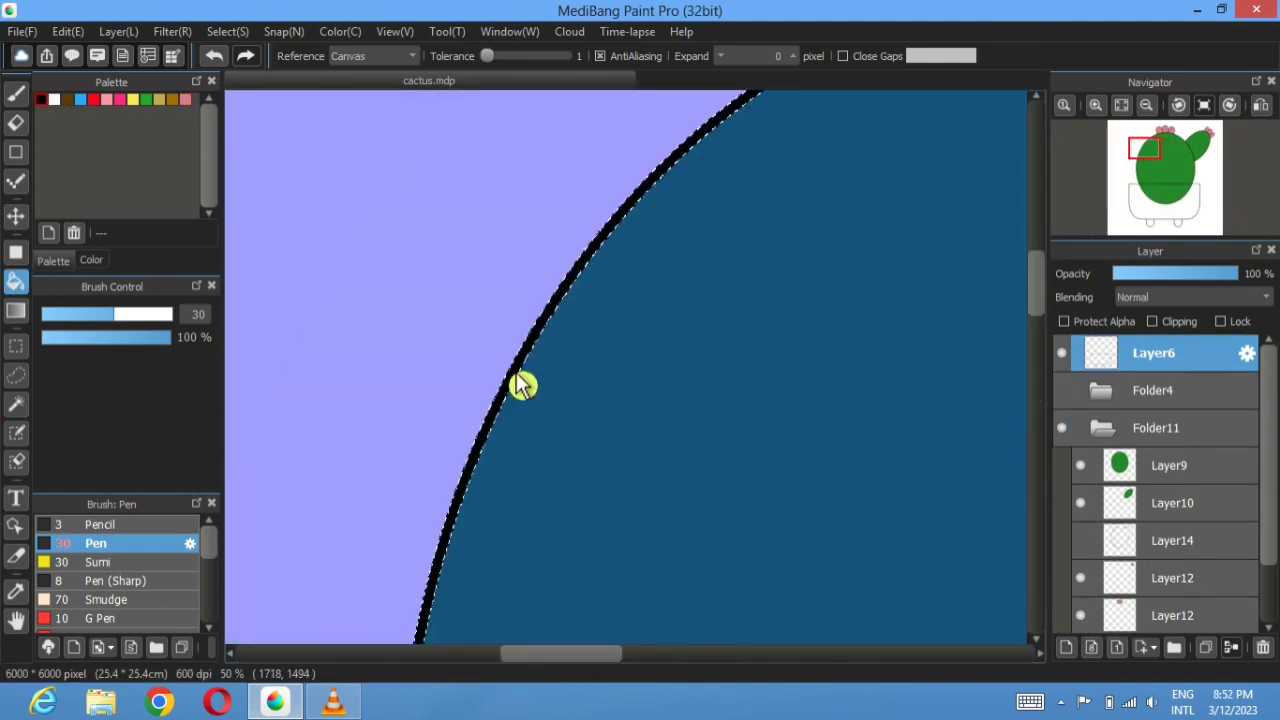
scroll(530, 380, up, 2)
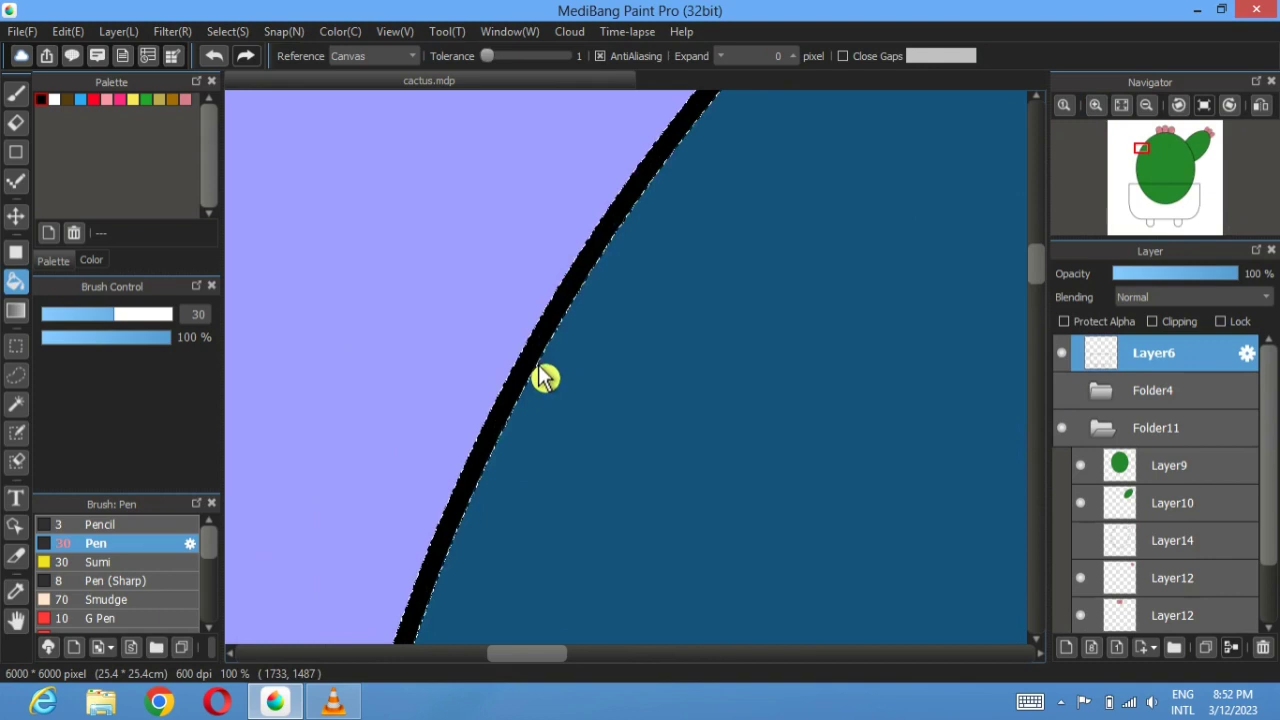
click(543, 378)
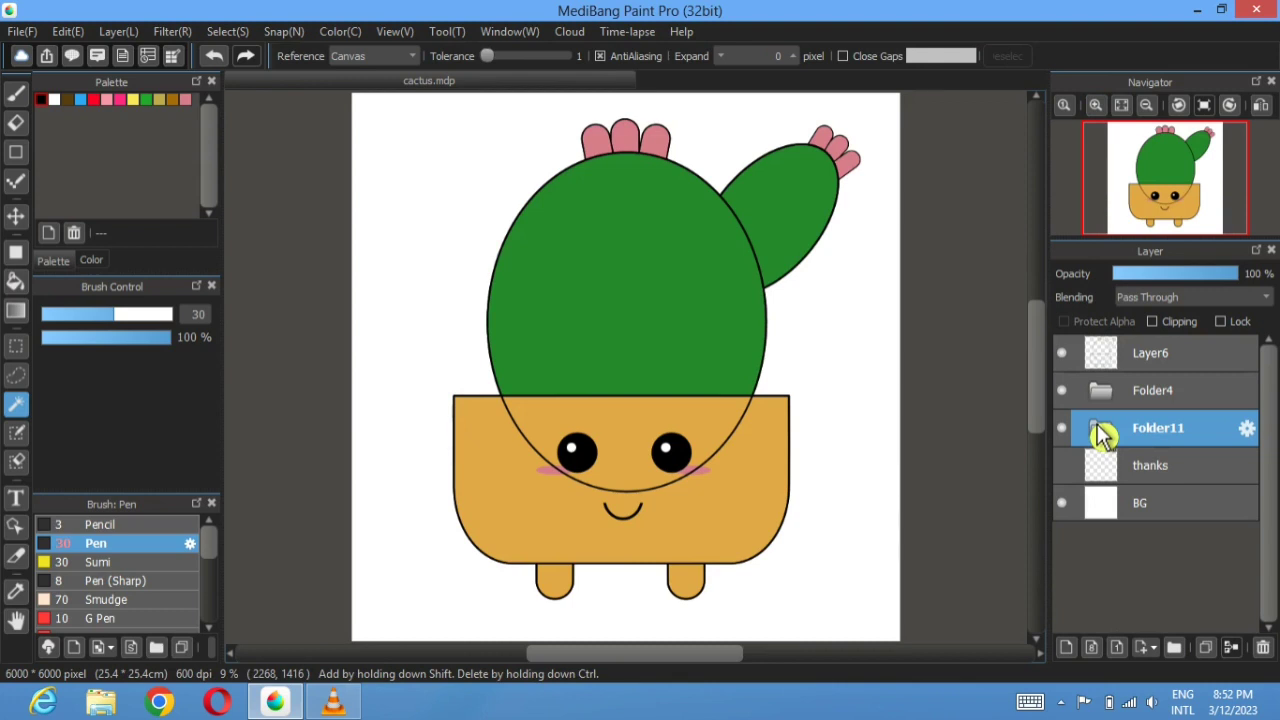
- Shift the combined outline layer slightly right and up so it is offset from the cactus and pot
click(1145, 358)
click(15, 215)
drag(589, 346, 606, 341)
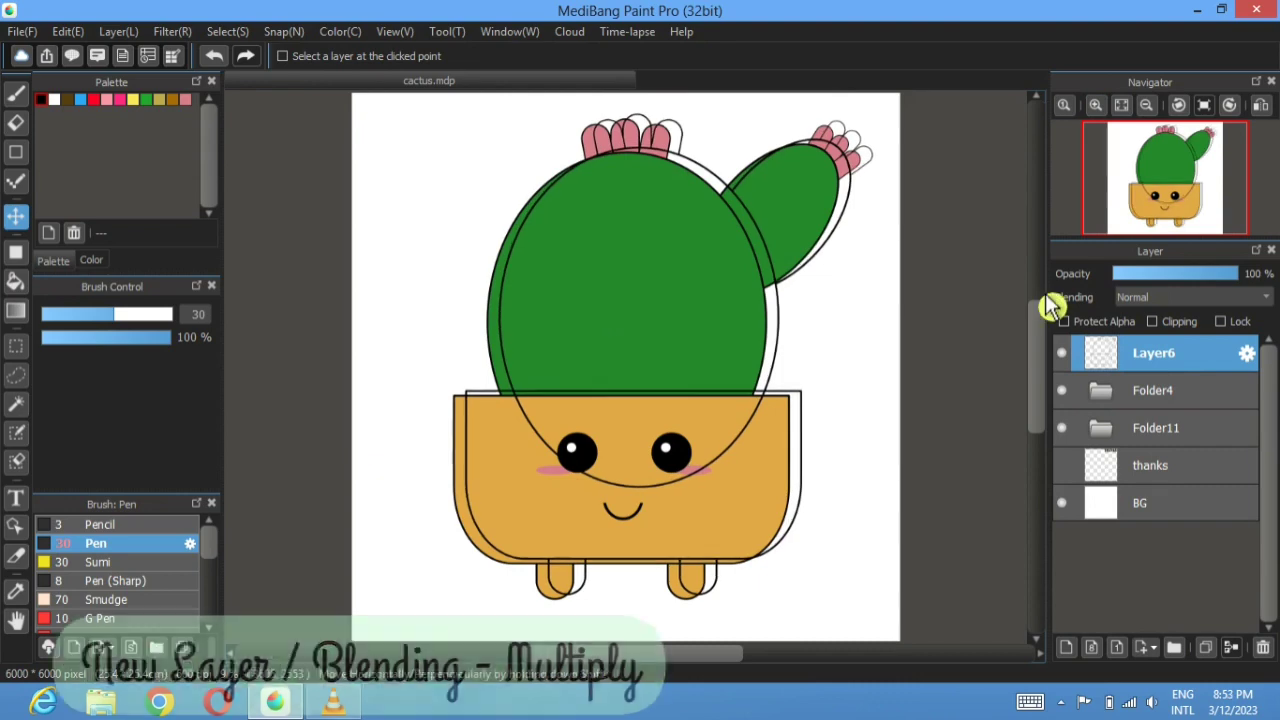
- Add a new layer above the offset outlines and set its blending to Multiply
key(ctrl+shift+n)
click(1223, 293)
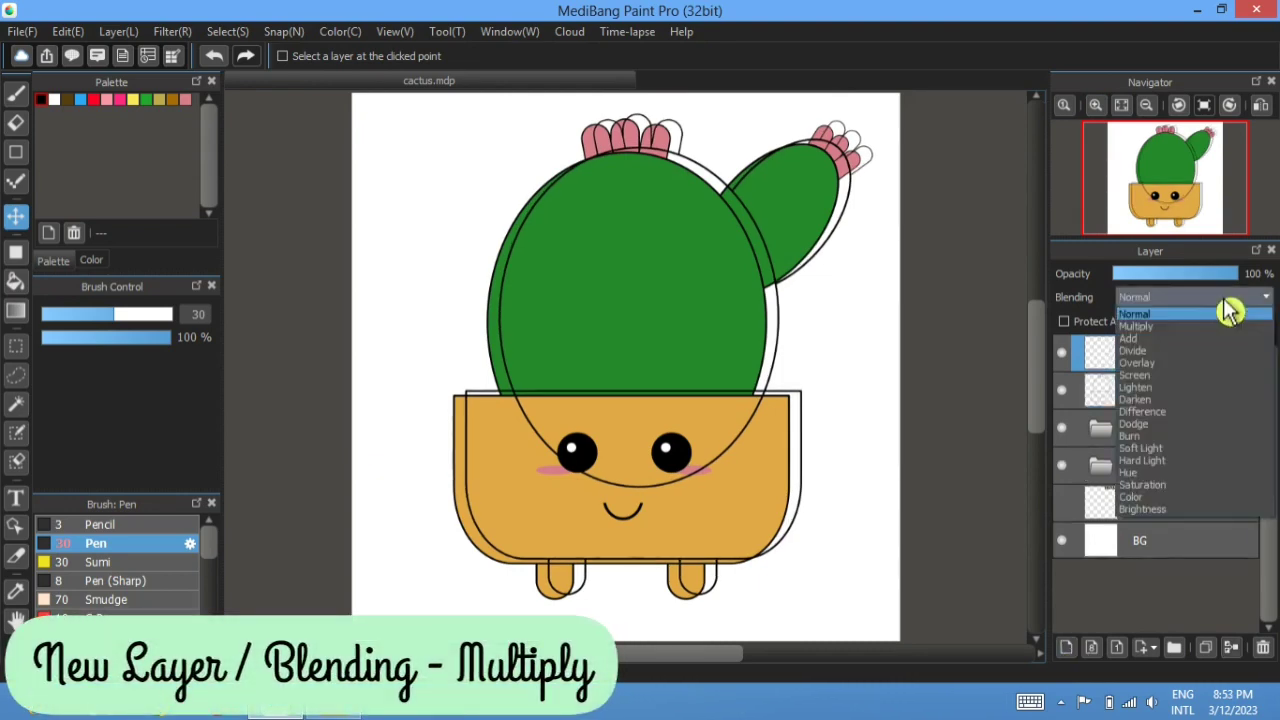
click(1135, 331)
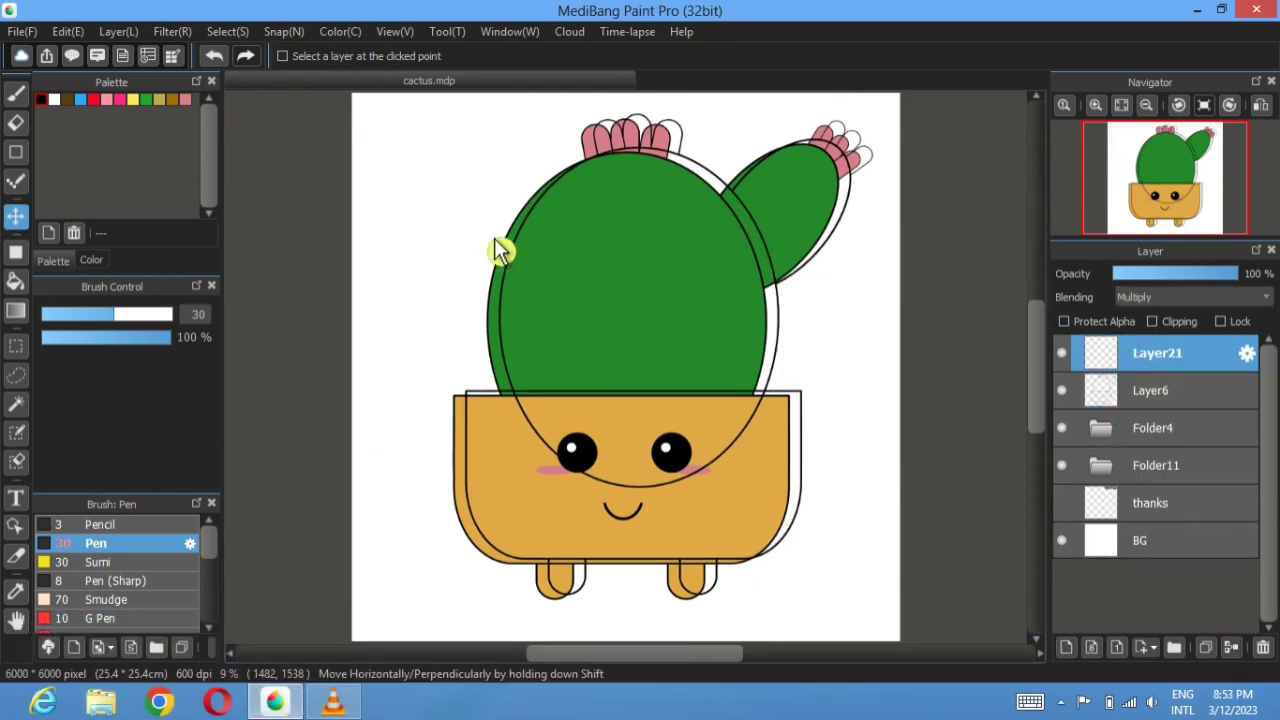
- Sample the cactus green and bucket-fill the narrow shadow strips along the body's left edge and the base of the arm
scroll(500, 249, up, 5)
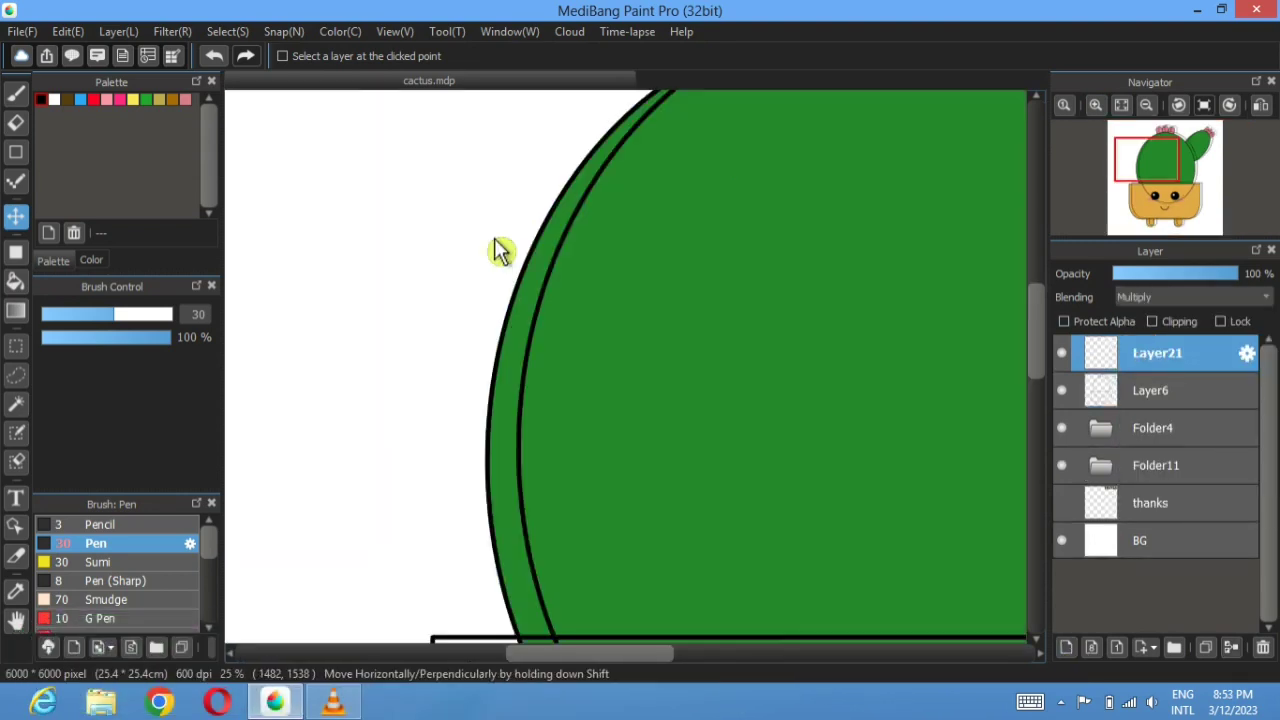
click(16, 591)
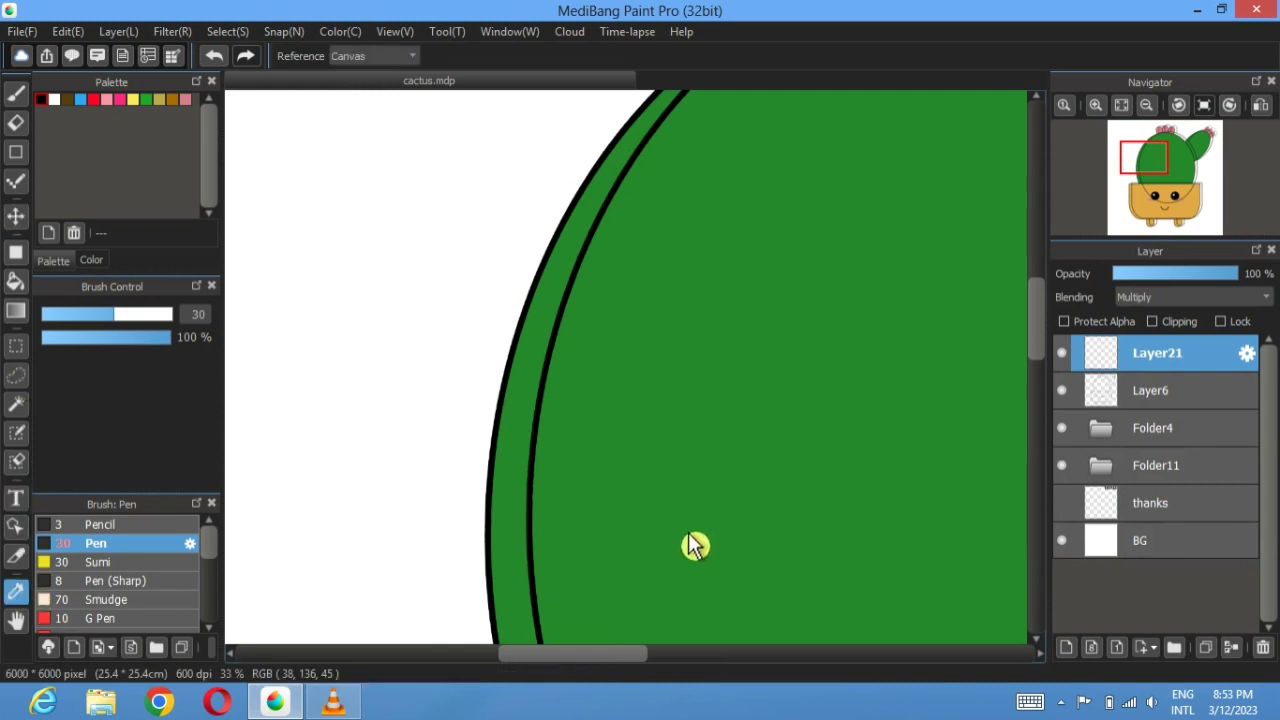
click(16, 281)
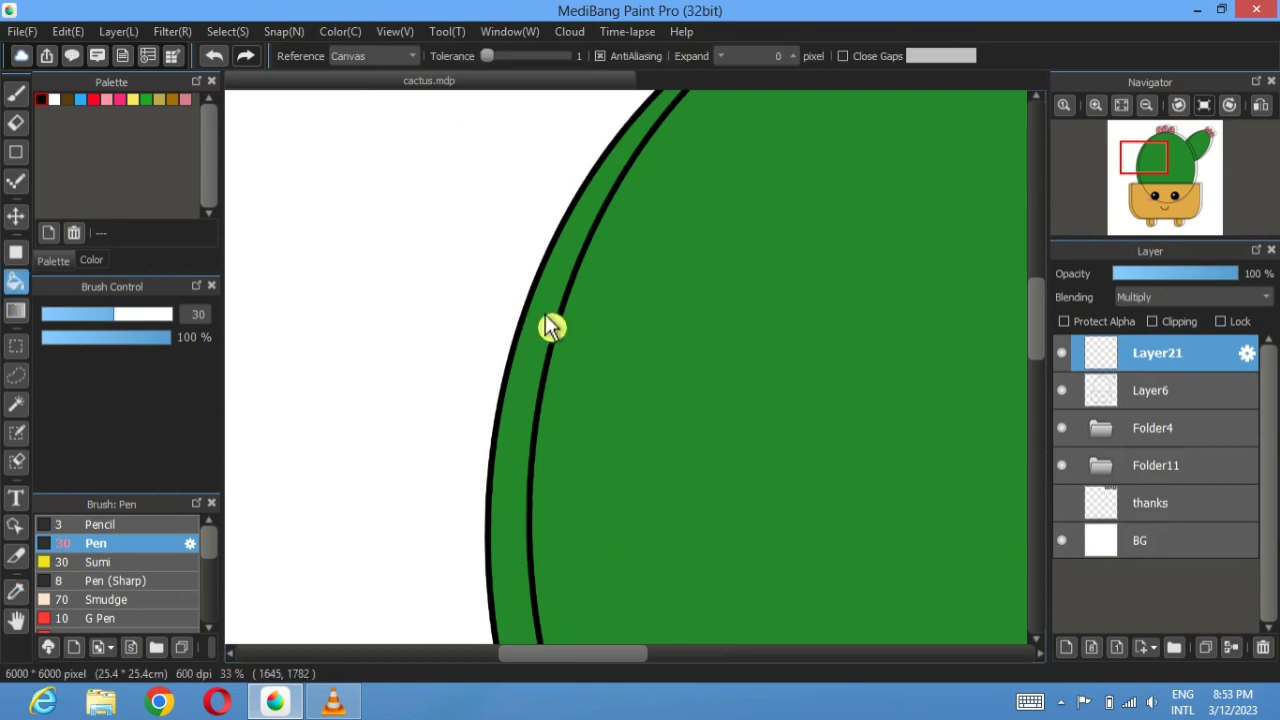
click(545, 315)
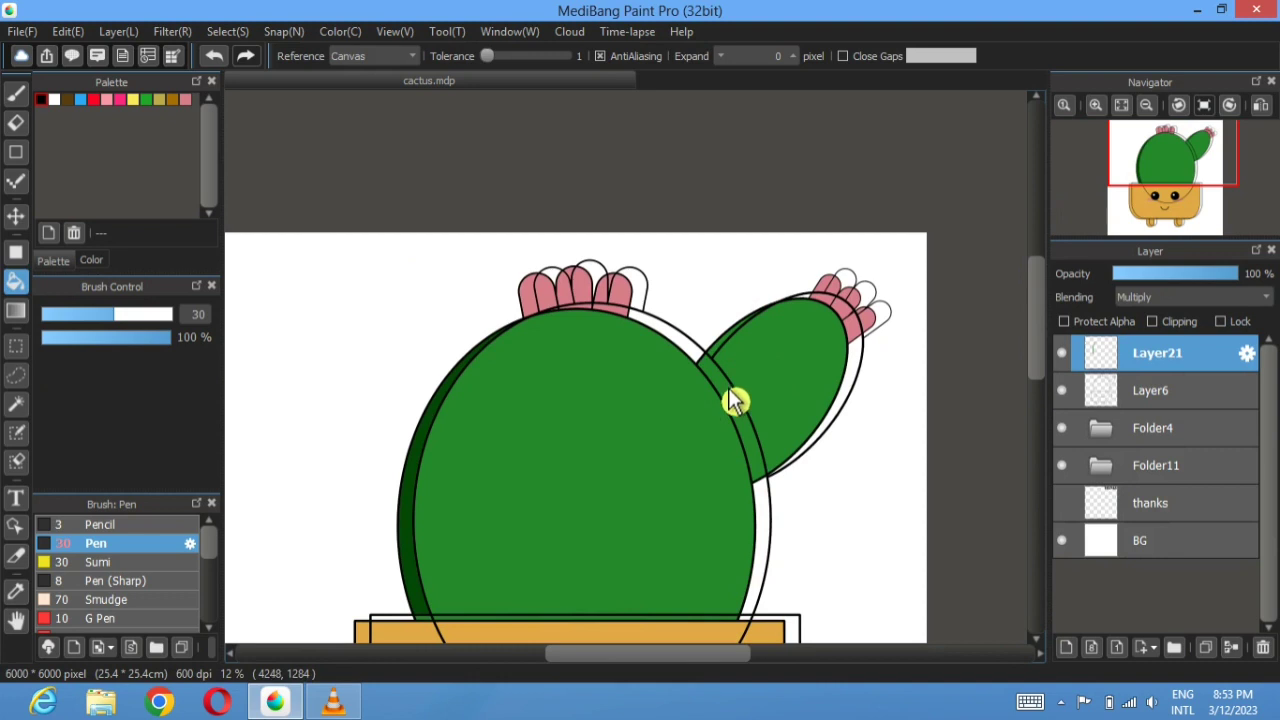
click(729, 390)
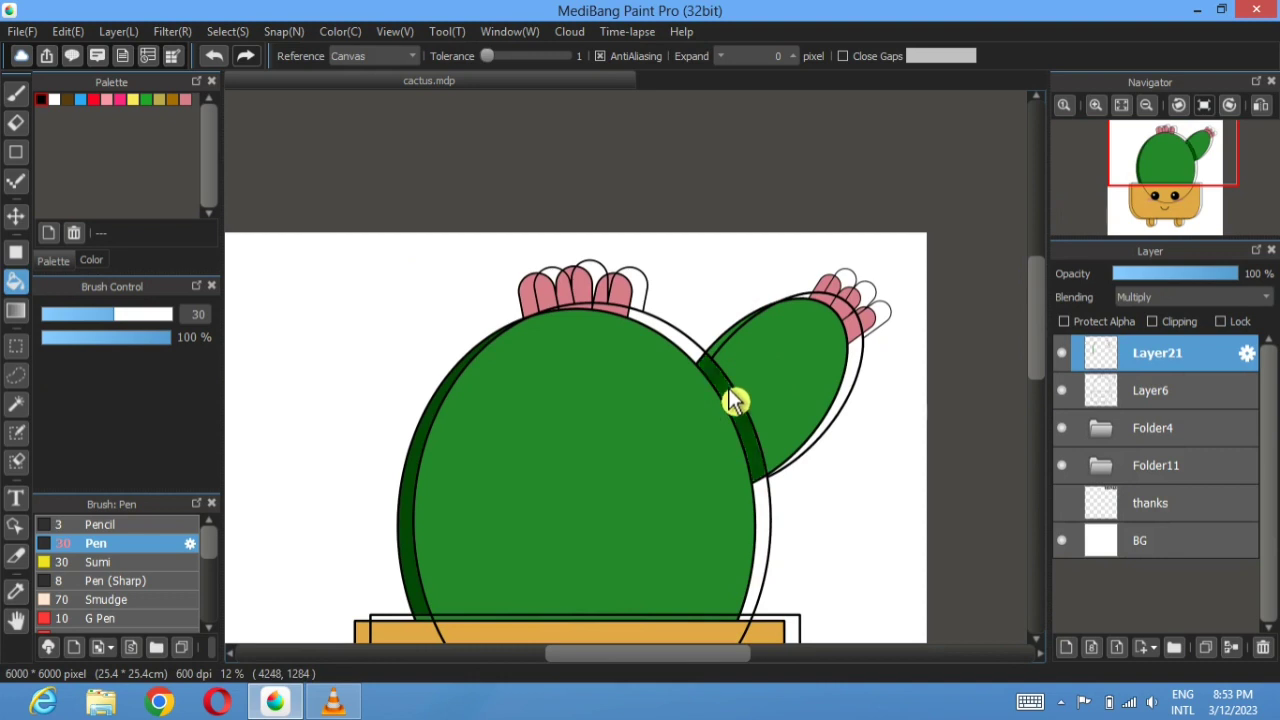
- Bucket-fill the green shadow strips along the arm's upper-left edge and just above the pot's rim
scroll(729, 390, up, 2)
click(735, 355)
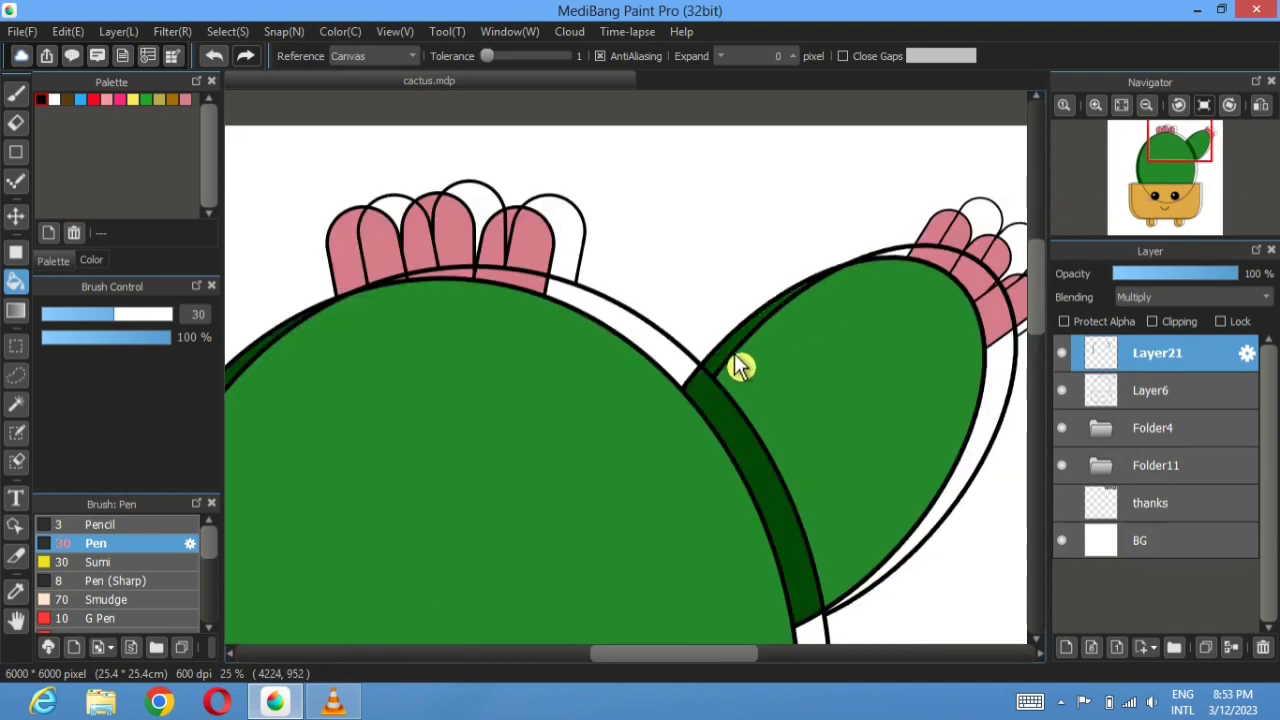
scroll(700, 422, down, 2)
scroll(704, 427, down, 1)
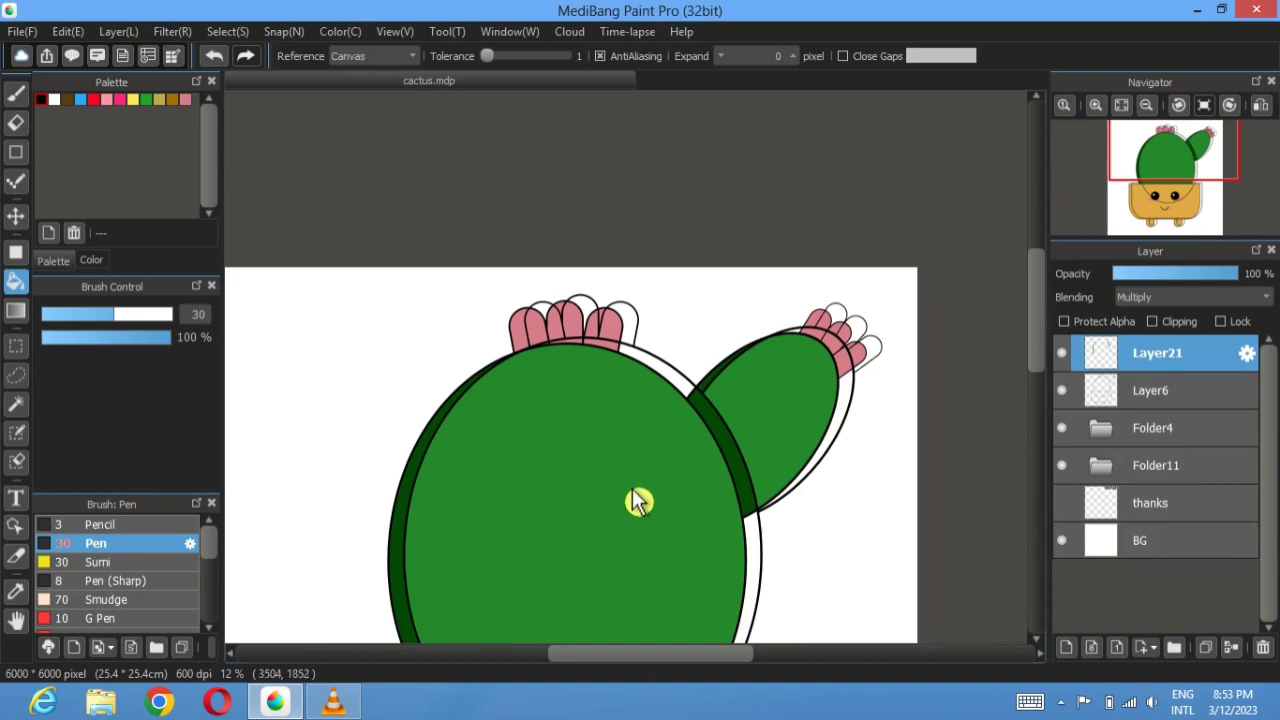
scroll(630, 505, down, 2)
scroll(630, 505, up, 2)
drag(588, 516, 593, 378)
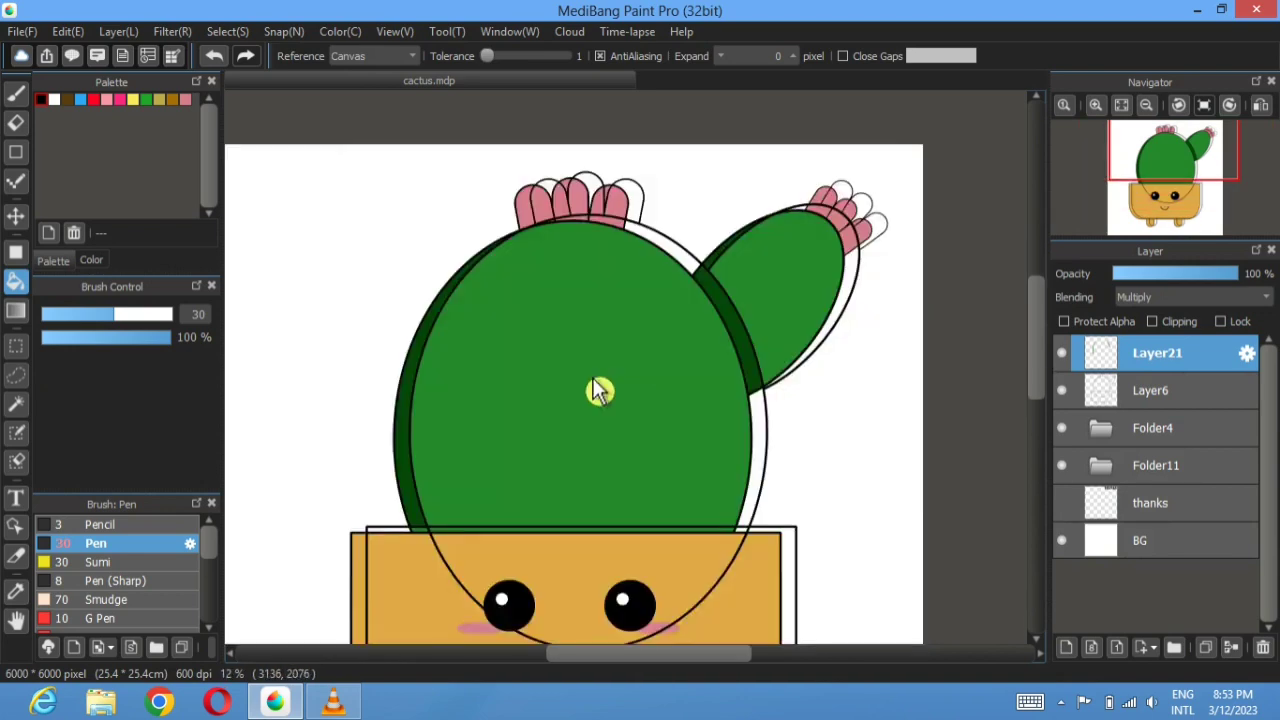
scroll(597, 390, up, 2)
scroll(494, 422, down, 2)
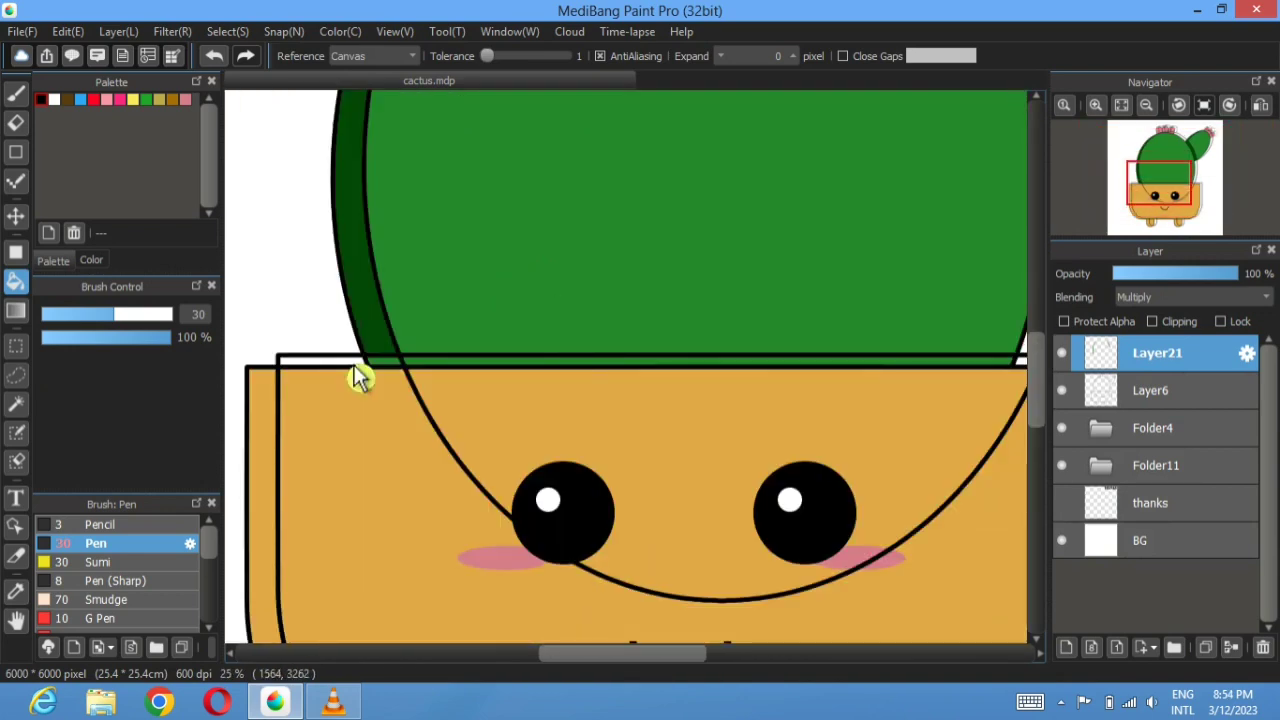
click(428, 367)
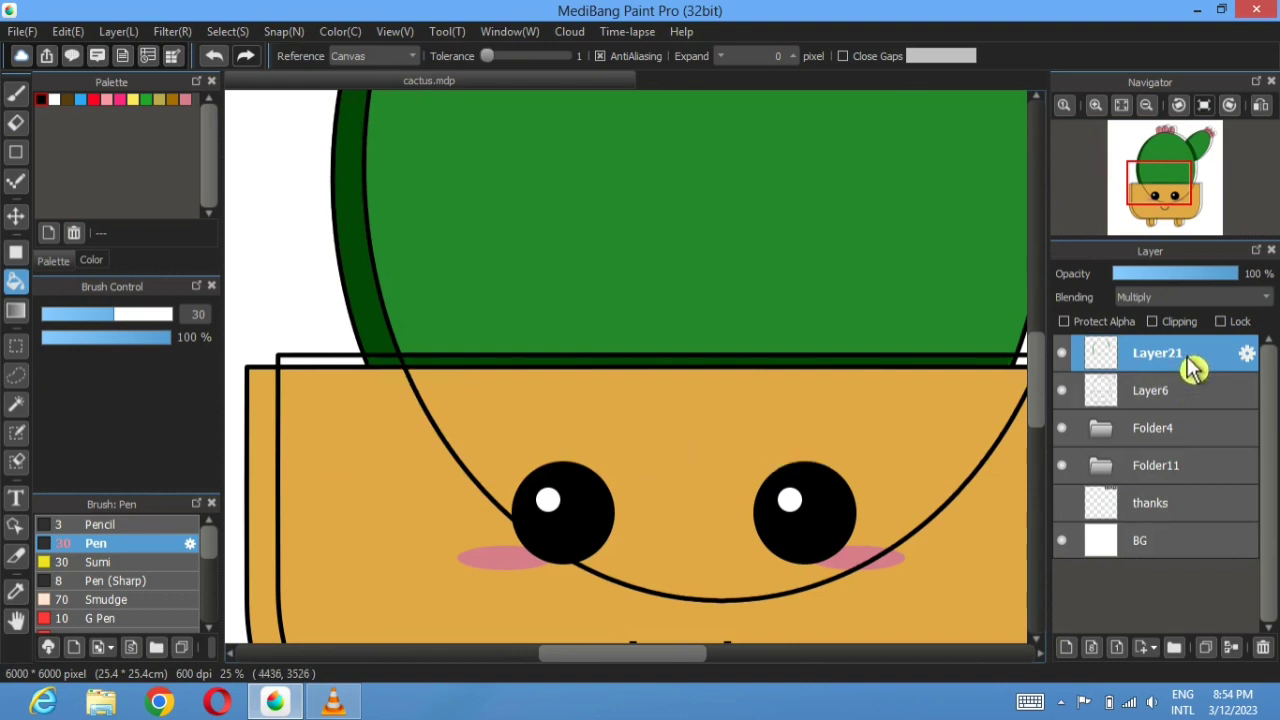
- Group the green shading layer and the offset outline layer in a new folder, with a new Multiply layer between them
click(1176, 647)
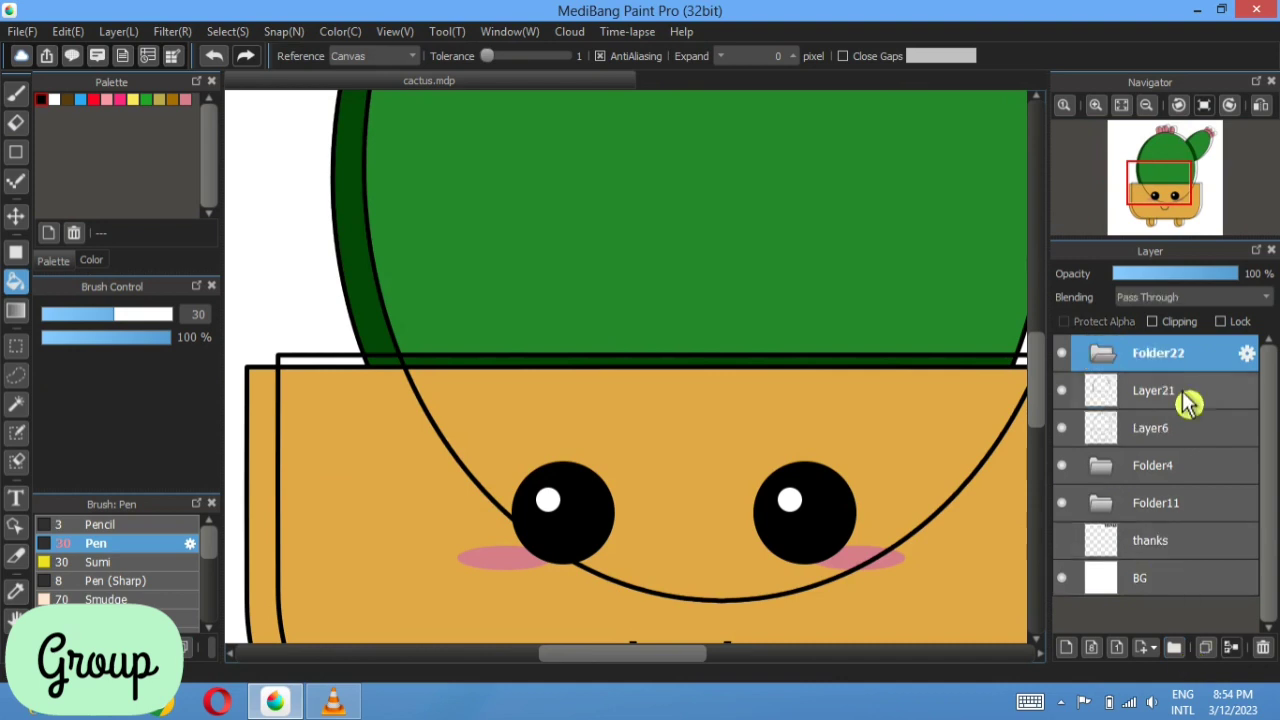
drag(1180, 428, 1176, 382)
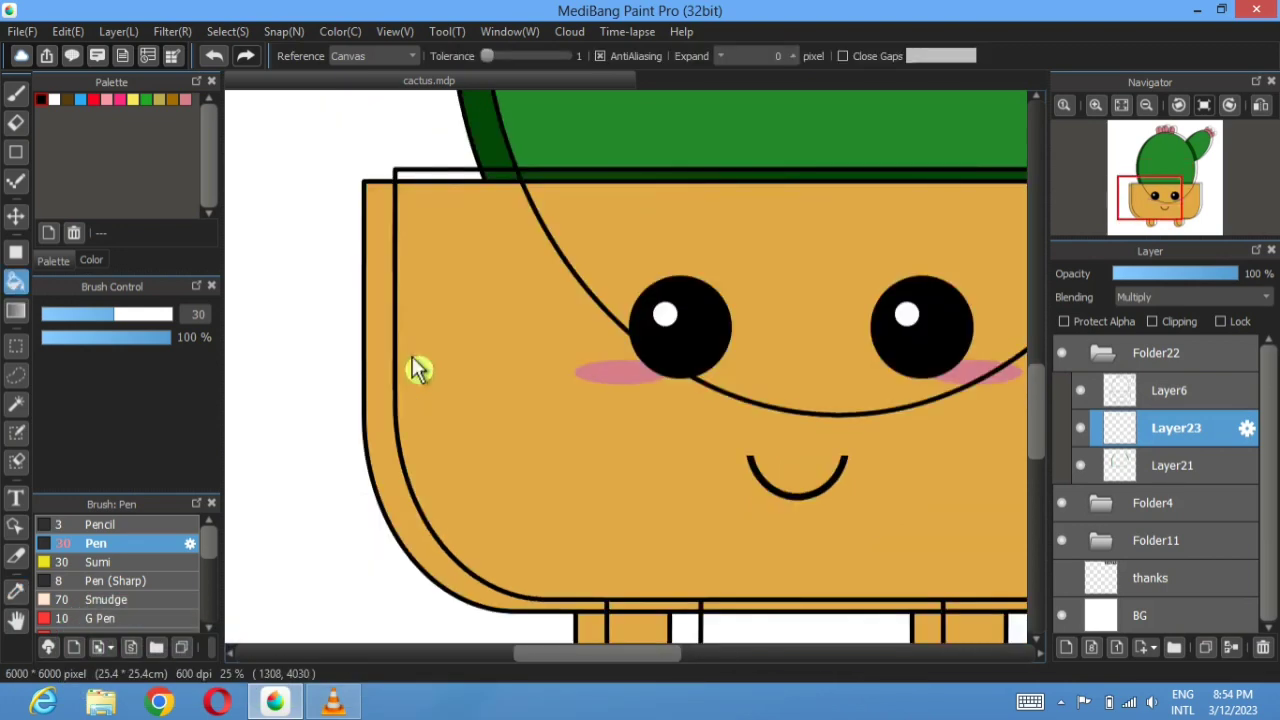
- Bucket-fill the orange shadow strips along the pot's left and lower edges and on both feet
click(394, 363)
scroll(420, 456, down, 3)
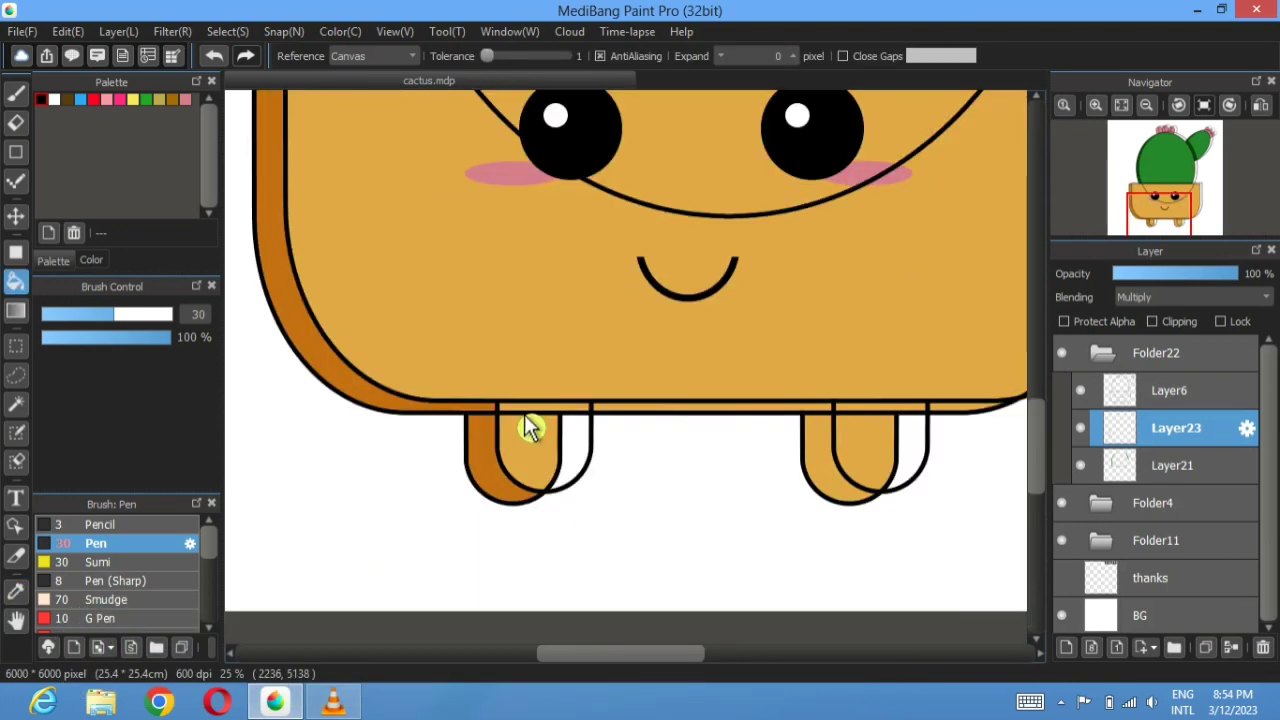
click(529, 428)
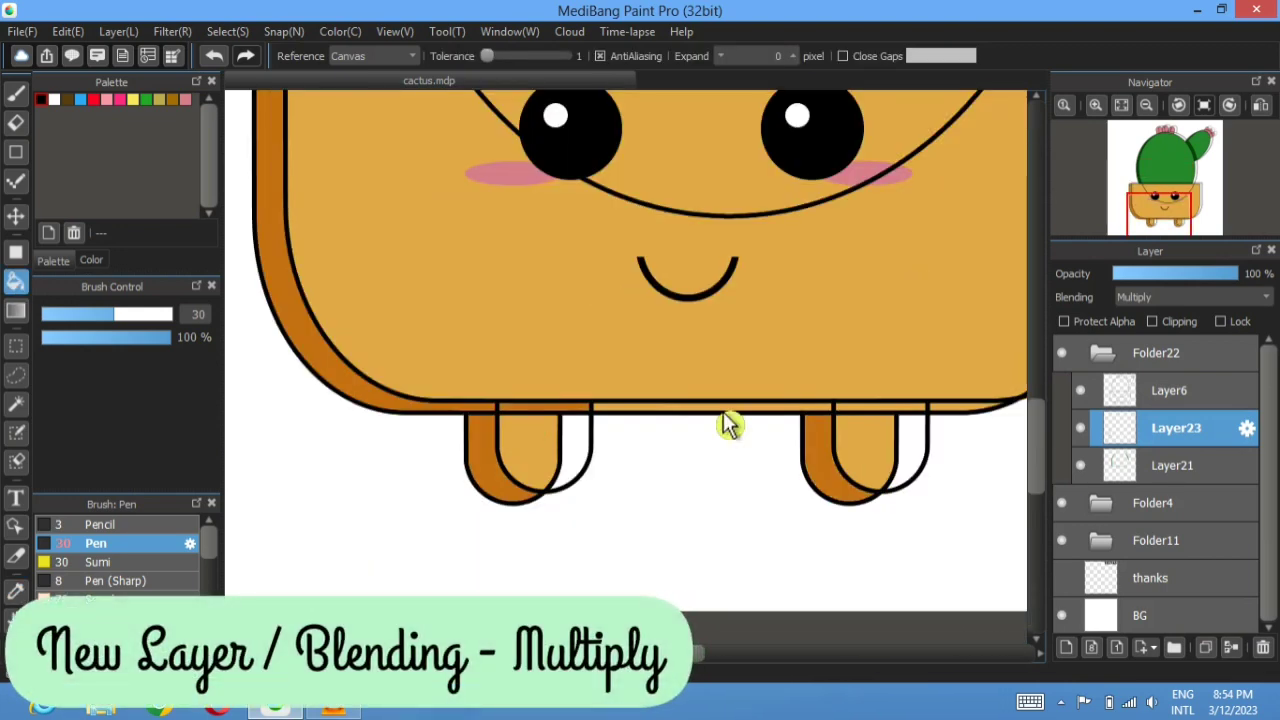
- Add another layer with Multiply blending above the pot shading and sample the pink of the cactus's top petals
scroll(729, 424, up, 10)
click(1190, 297)
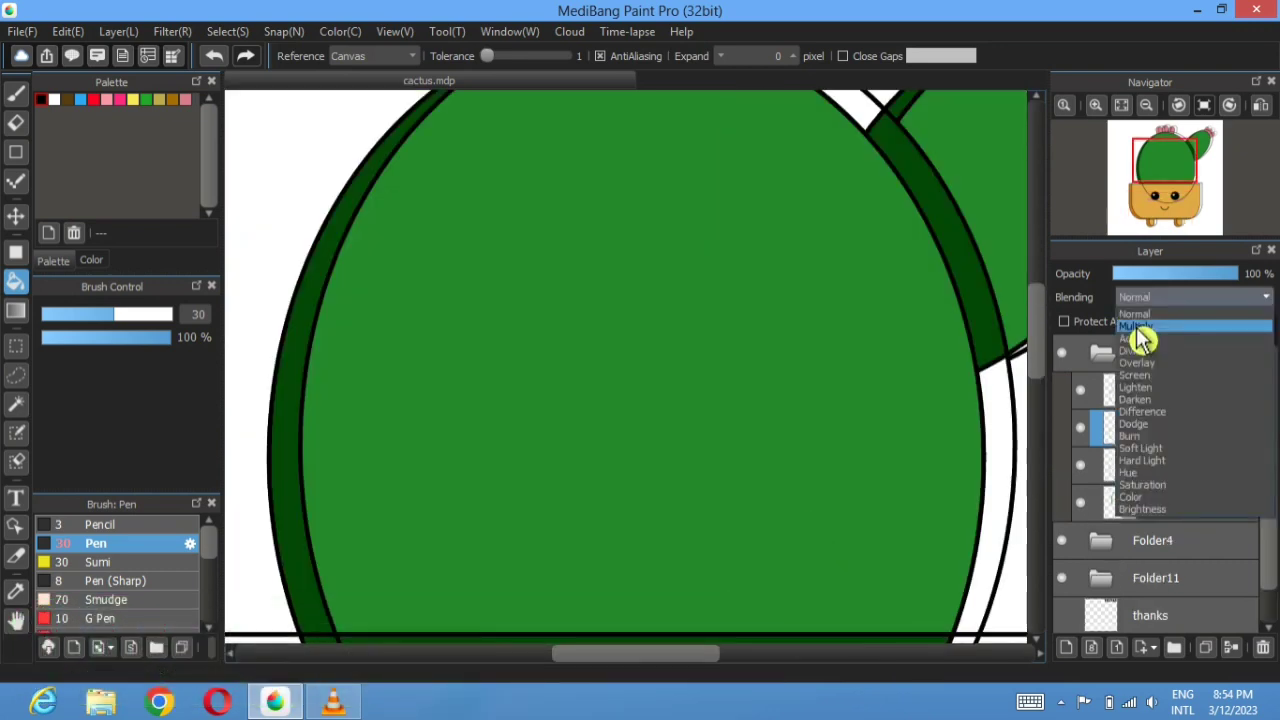
click(1136, 327)
scroll(471, 400, up, 5)
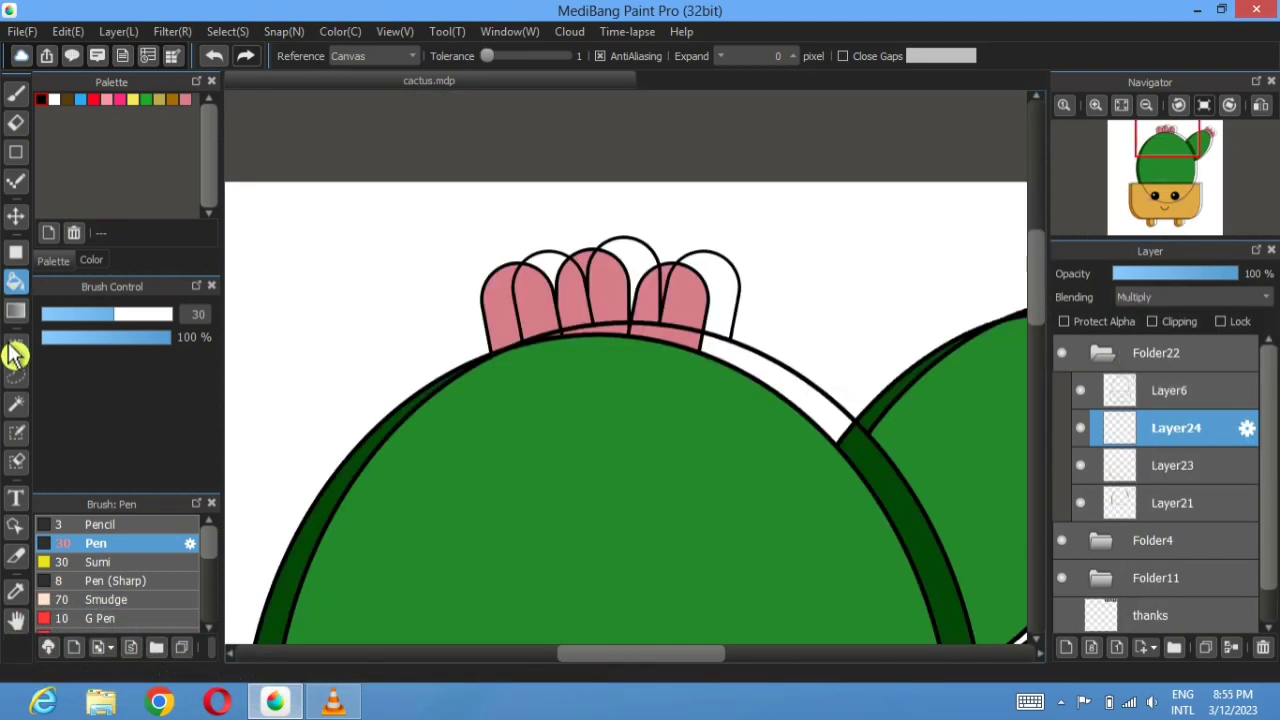
click(18, 593)
click(501, 288)
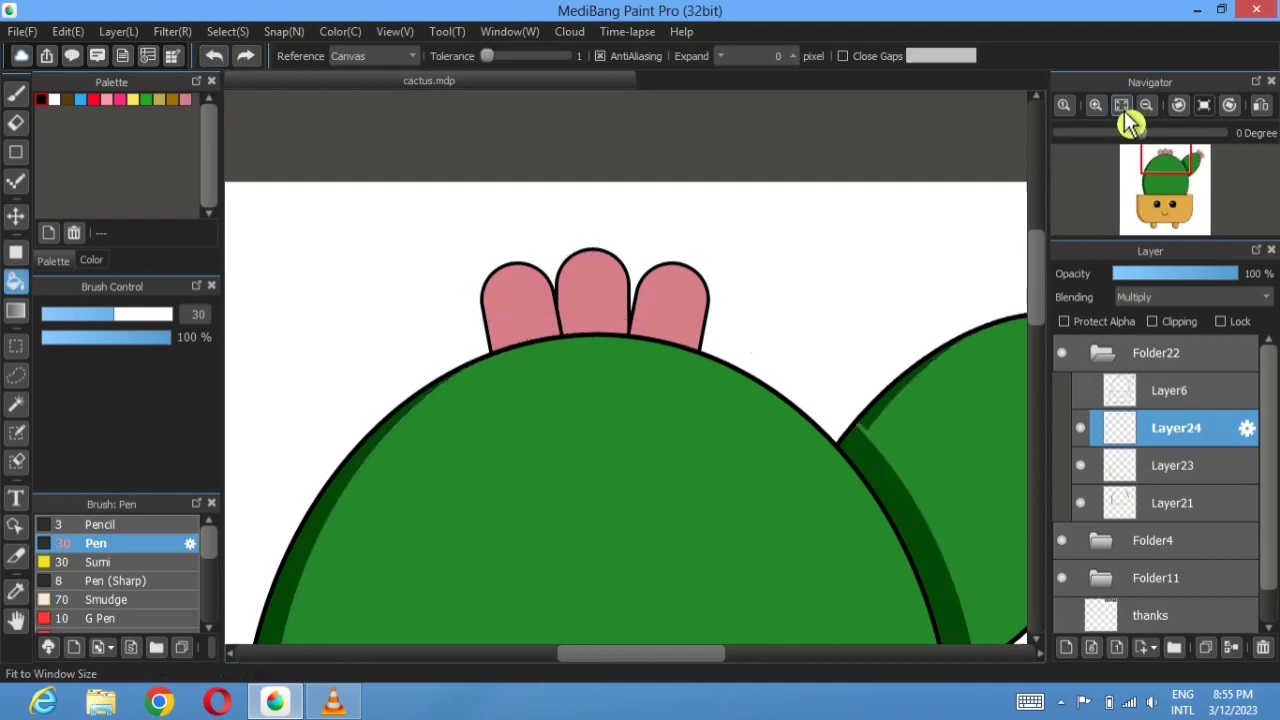
- Show the offset outline layer and shift it slightly left and down for a narrower offset on the petals
click(1121, 106)
click(1080, 390)
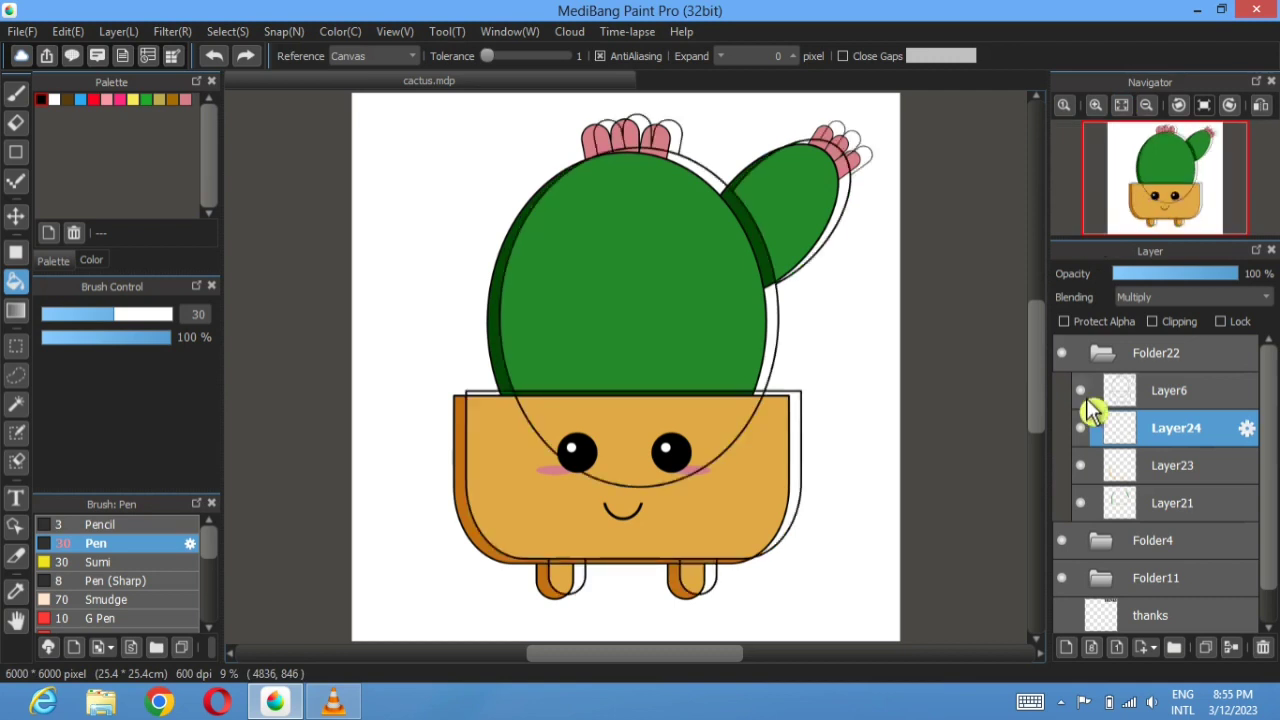
click(1115, 392)
click(15, 215)
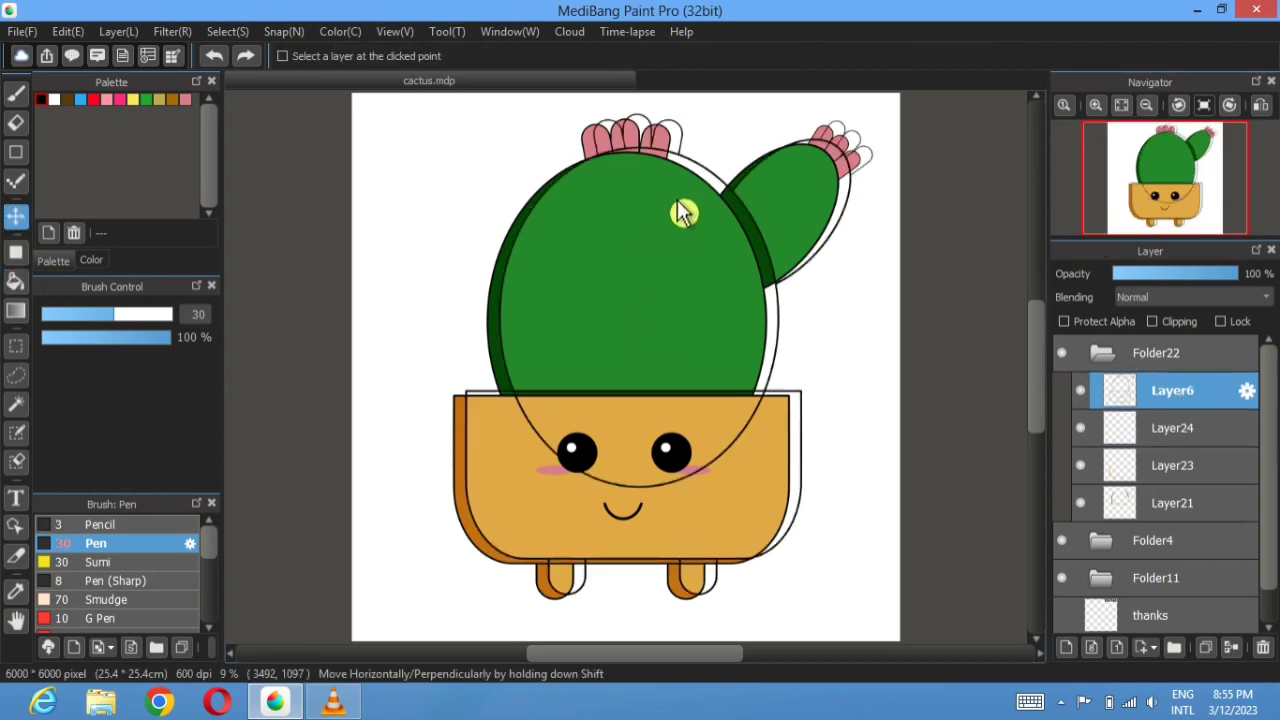
mouse_move(677, 200)
mouse_down()
mouse_move(640, 218)
mouse_move(670, 199)
mouse_move(676, 213)
mouse_move(666, 202)
mouse_up()
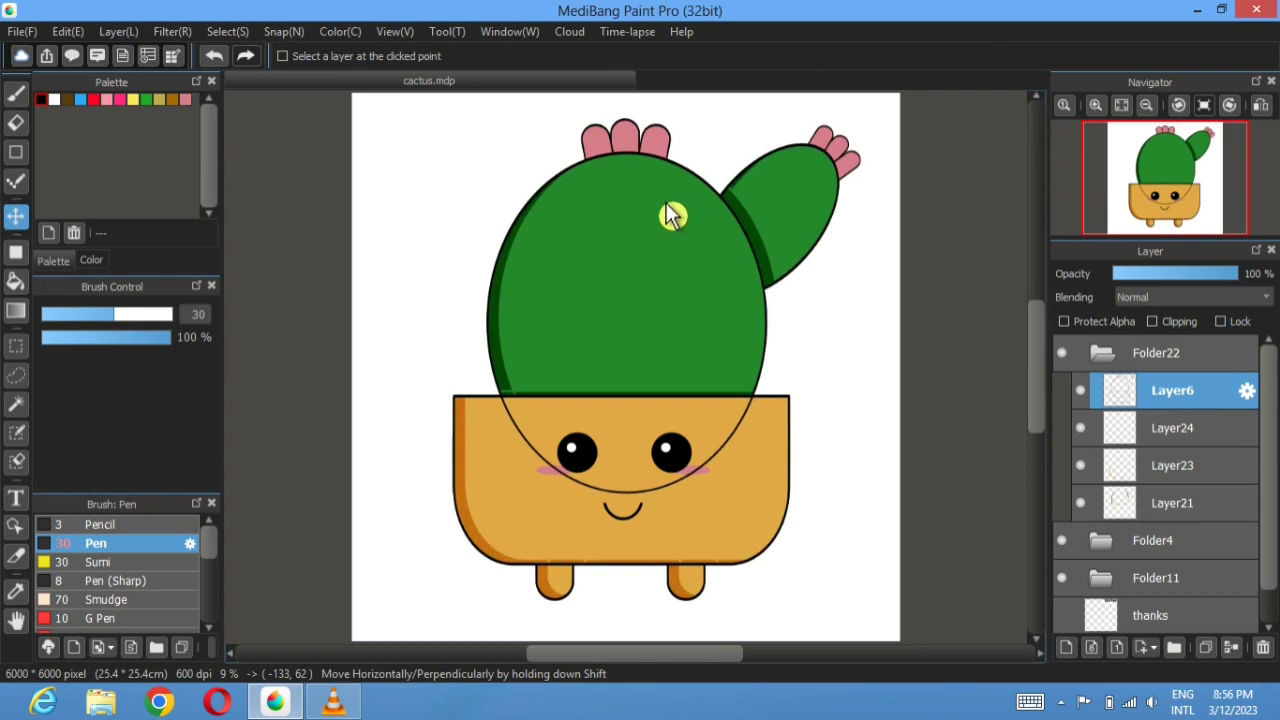
- Bucket-fill the pink shadow strips on the left sides of the top petals and the arm's petals, on the new Multiply layer
scroll(666, 204, up, 4)
drag(560, 100, 624, 342)
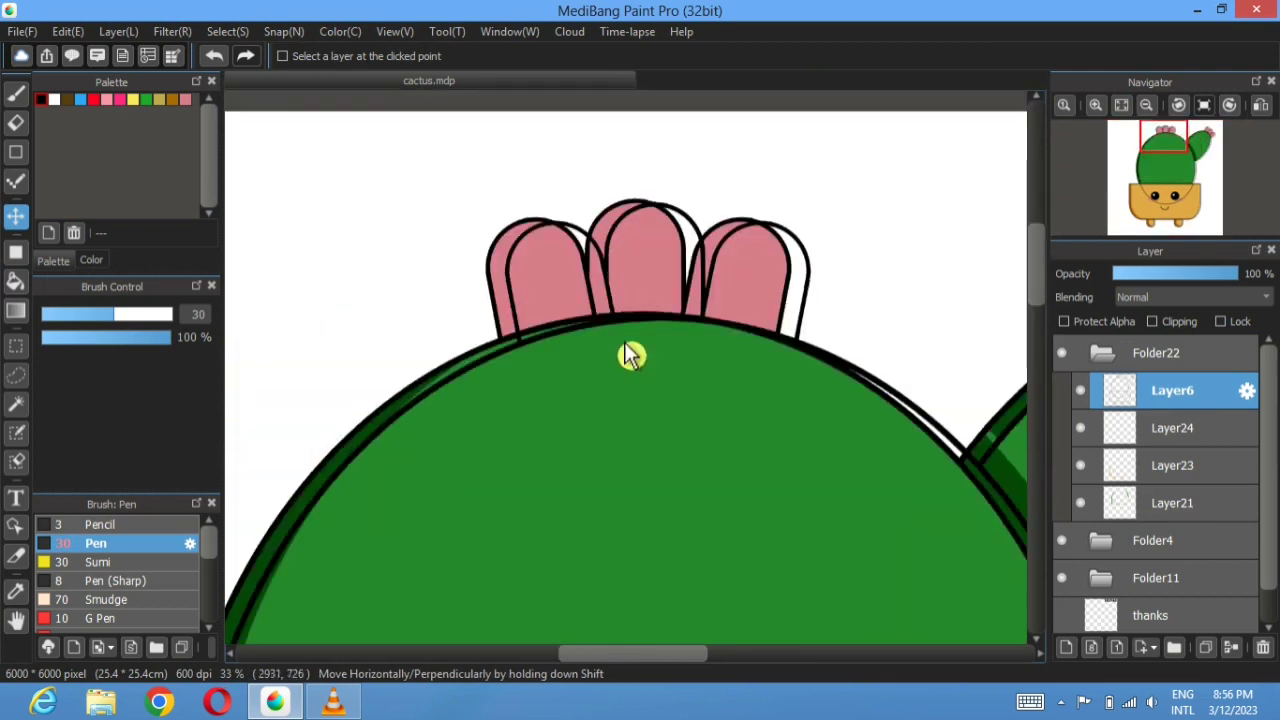
click(1172, 428)
click(15, 281)
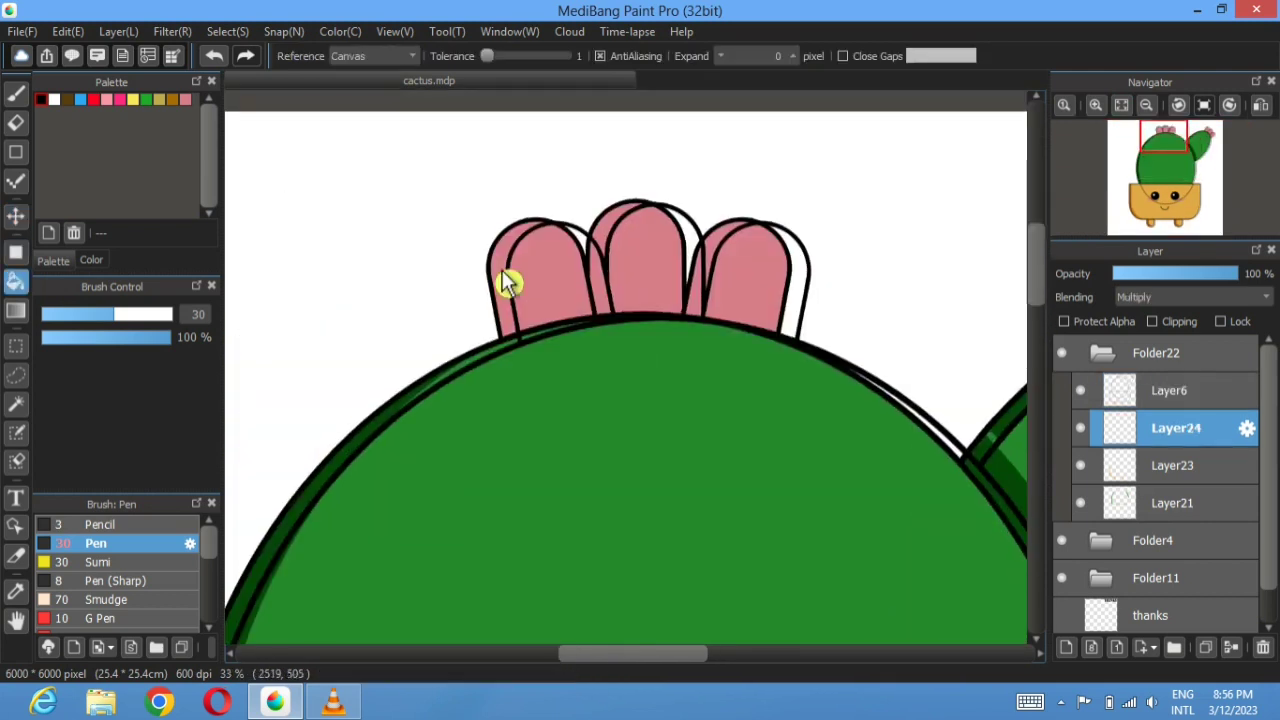
click(505, 269)
click(605, 290)
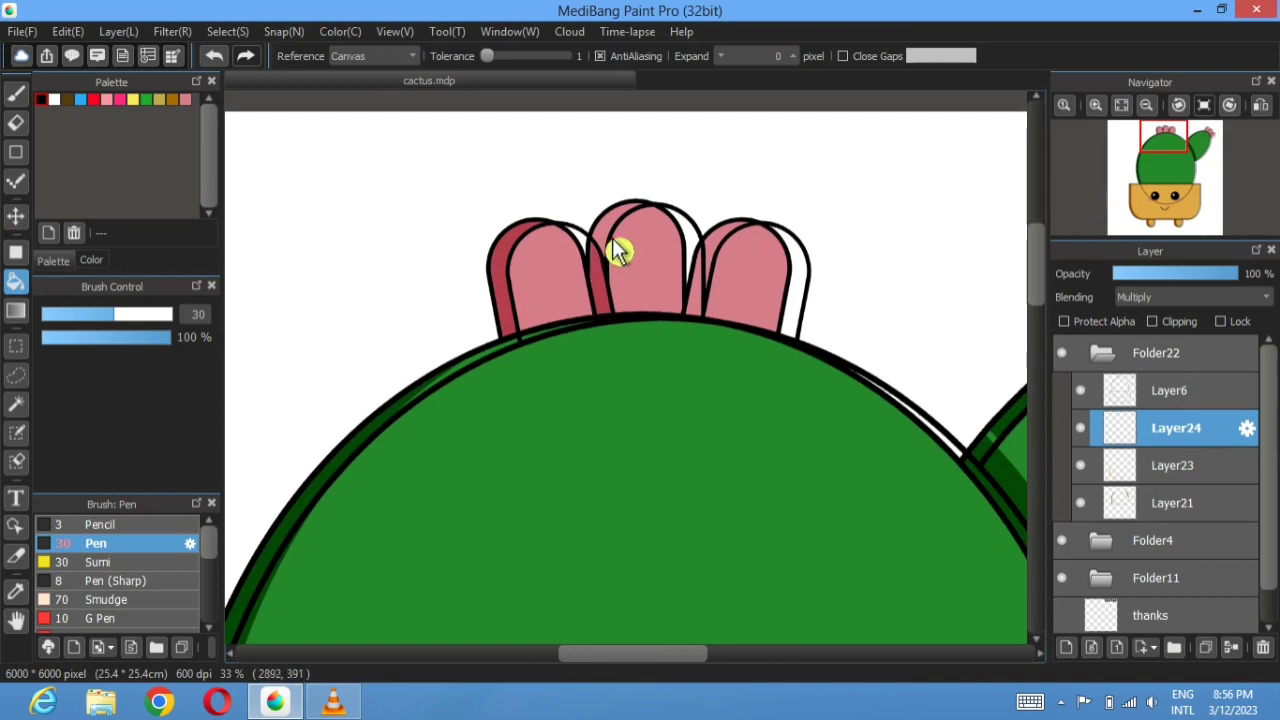
click(714, 264)
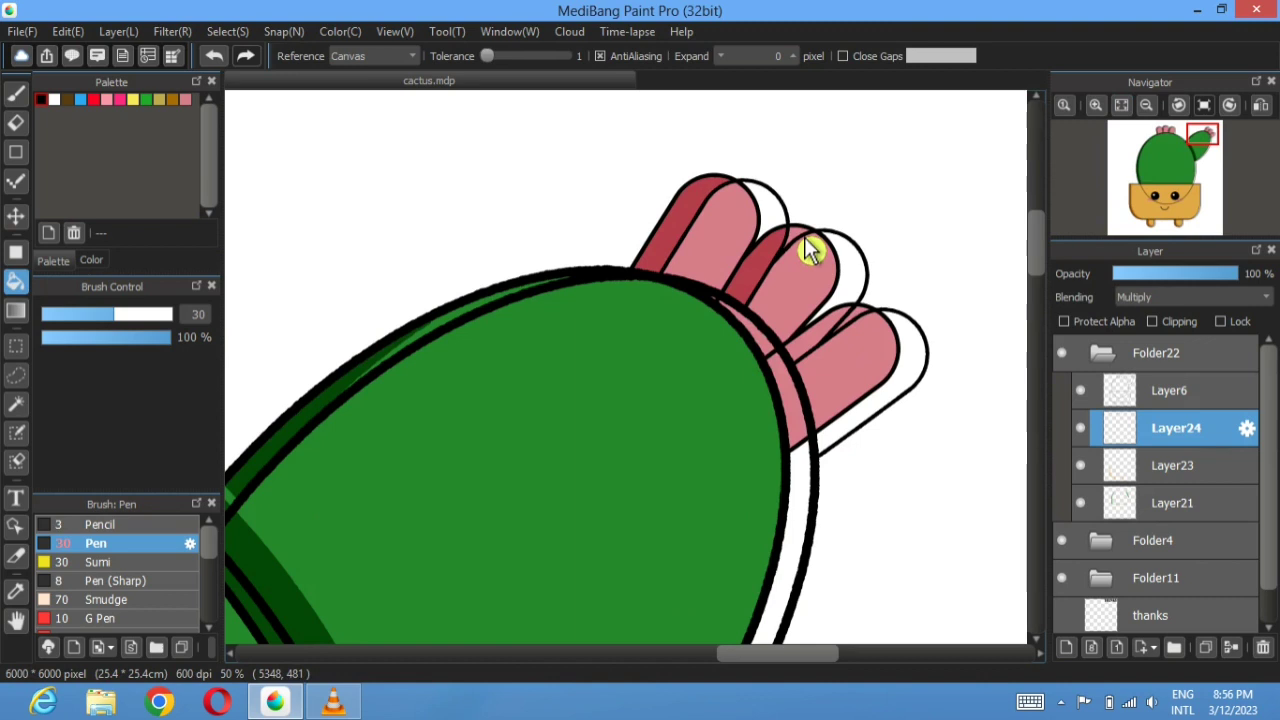
click(842, 333)
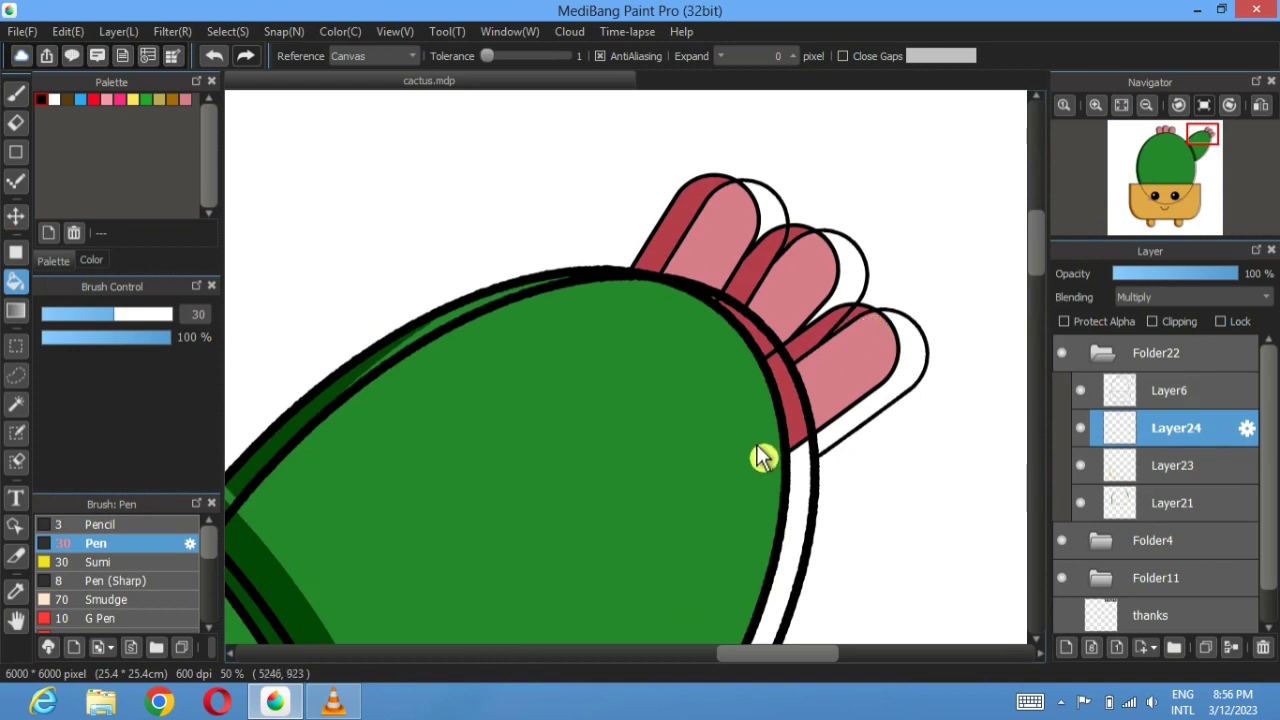
- Hide the offset outline layer and brush over the light gap in the shadow of the arm's middle petal with the Pen
click(1088, 395)
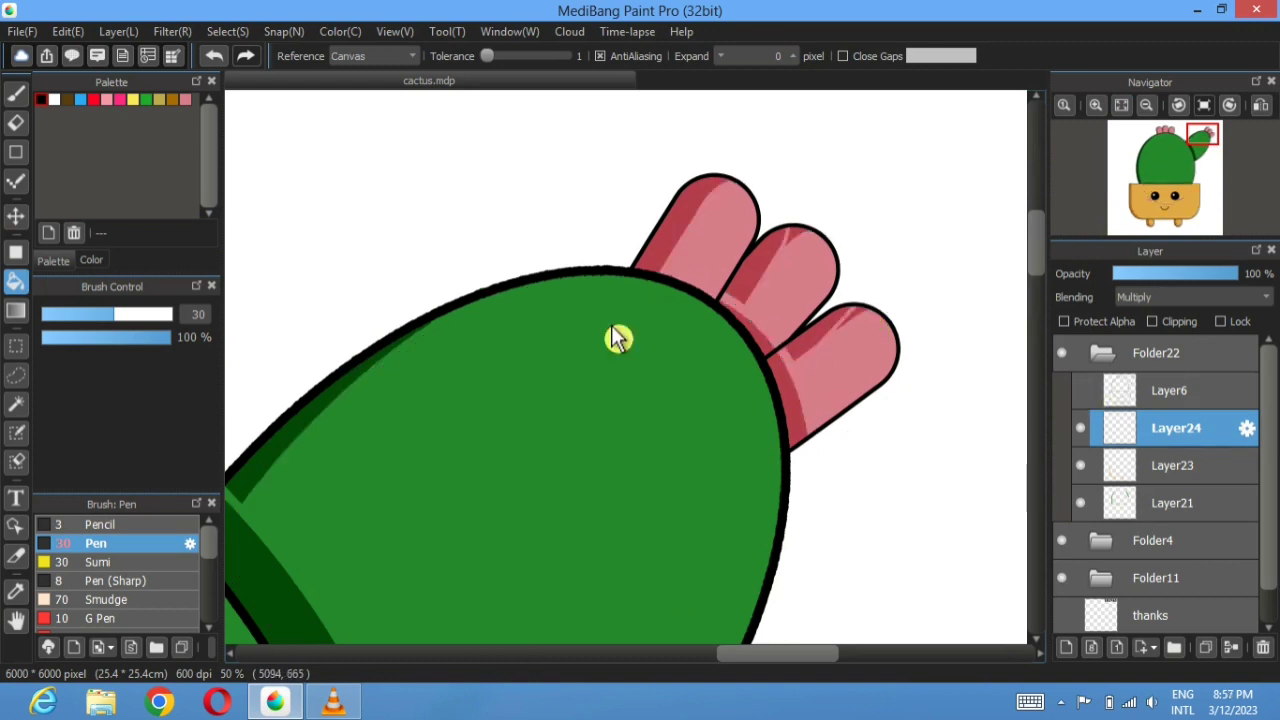
scroll(613, 335, up, 1)
scroll(708, 313, up, 2)
mouse_move(765, 262)
mouse_down()
mouse_move(637, 304)
mouse_move(668, 296)
mouse_move(666, 330)
mouse_move(704, 302)
mouse_up()
click(15, 92)
scroll(760, 247, up, 2)
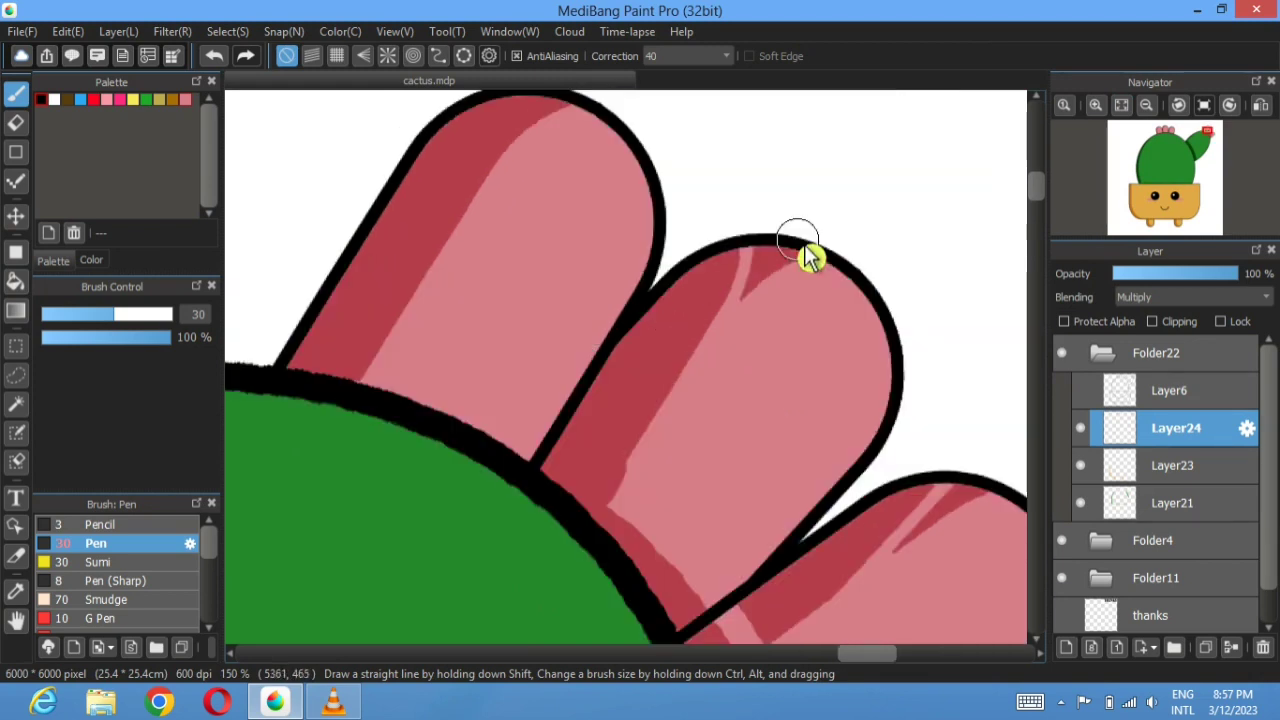
click(214, 55)
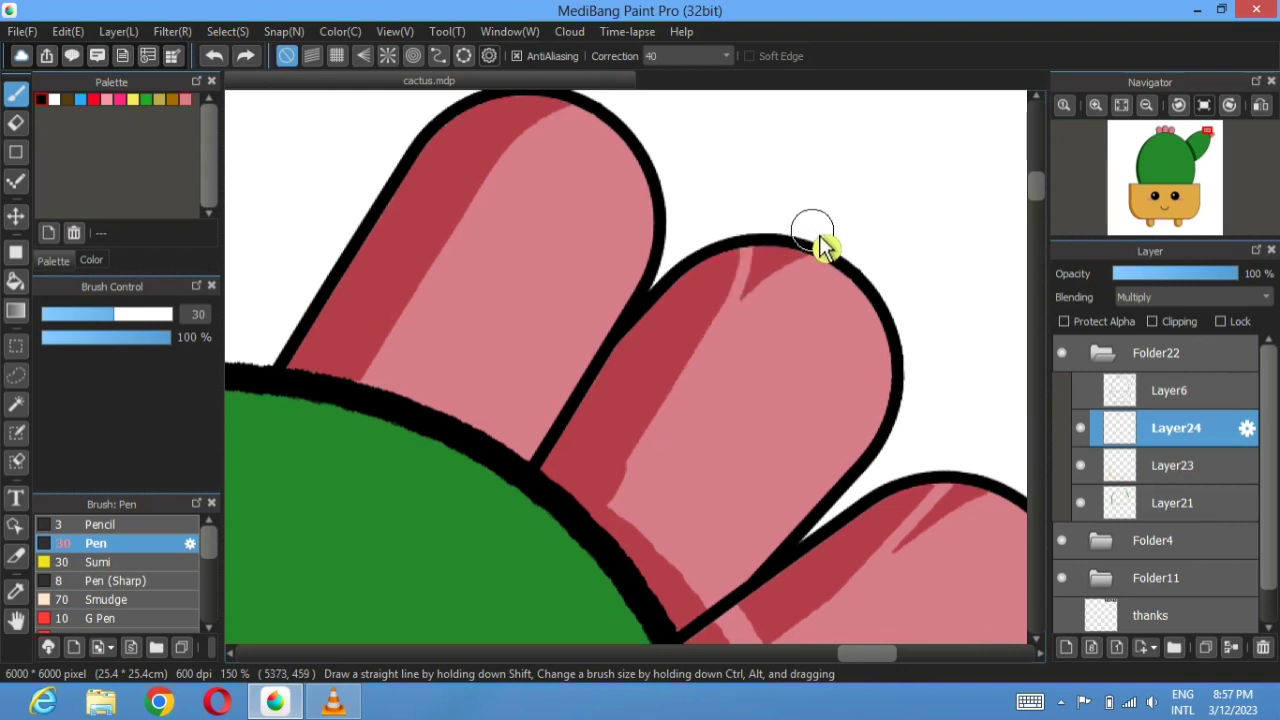
drag(812, 232, 712, 308)
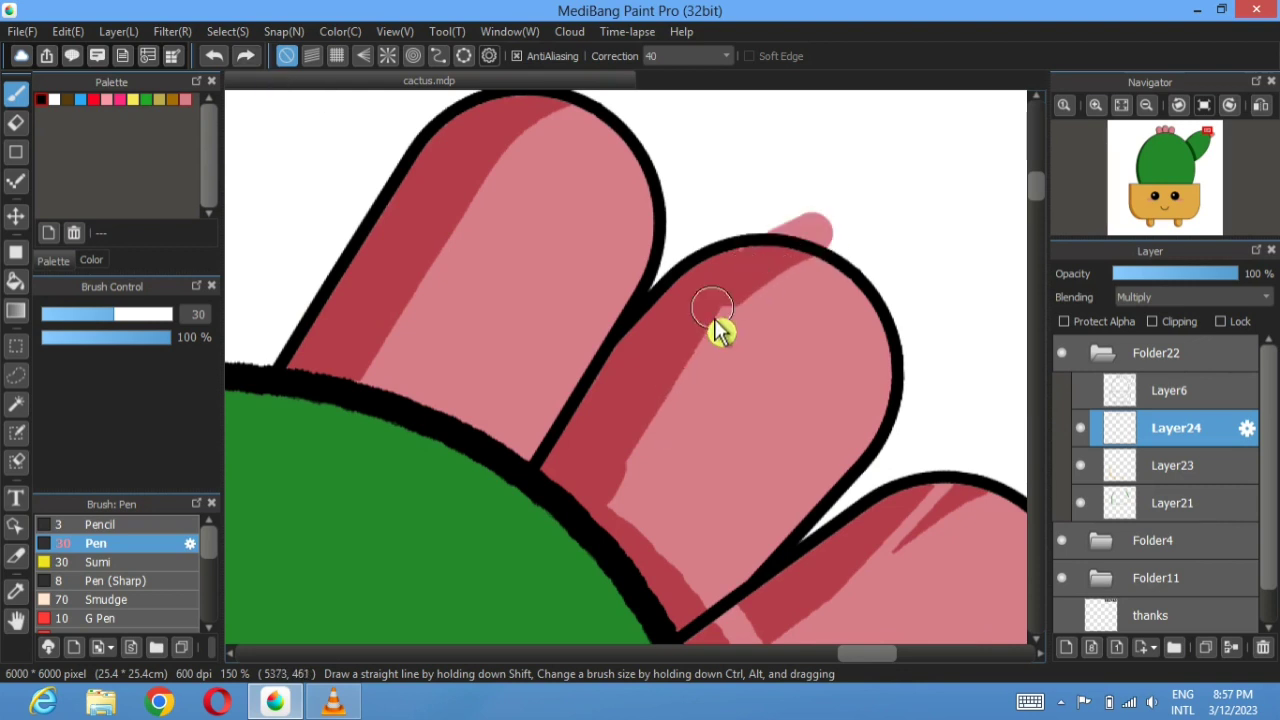
- Erase the pink paint spilled outside the arm's middle petal with the eraser size set to 39
click(16, 122)
click(167, 316)
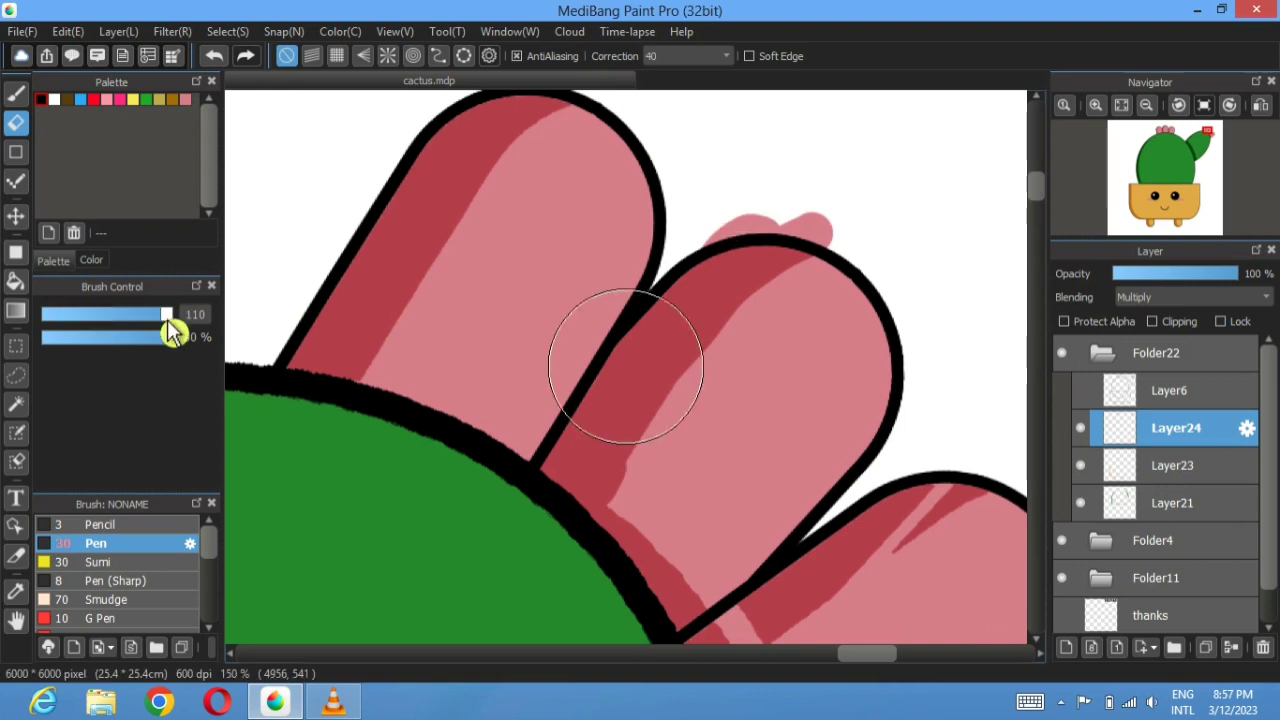
drag(167, 316, 127, 316)
drag(712, 232, 820, 220)
click(215, 58)
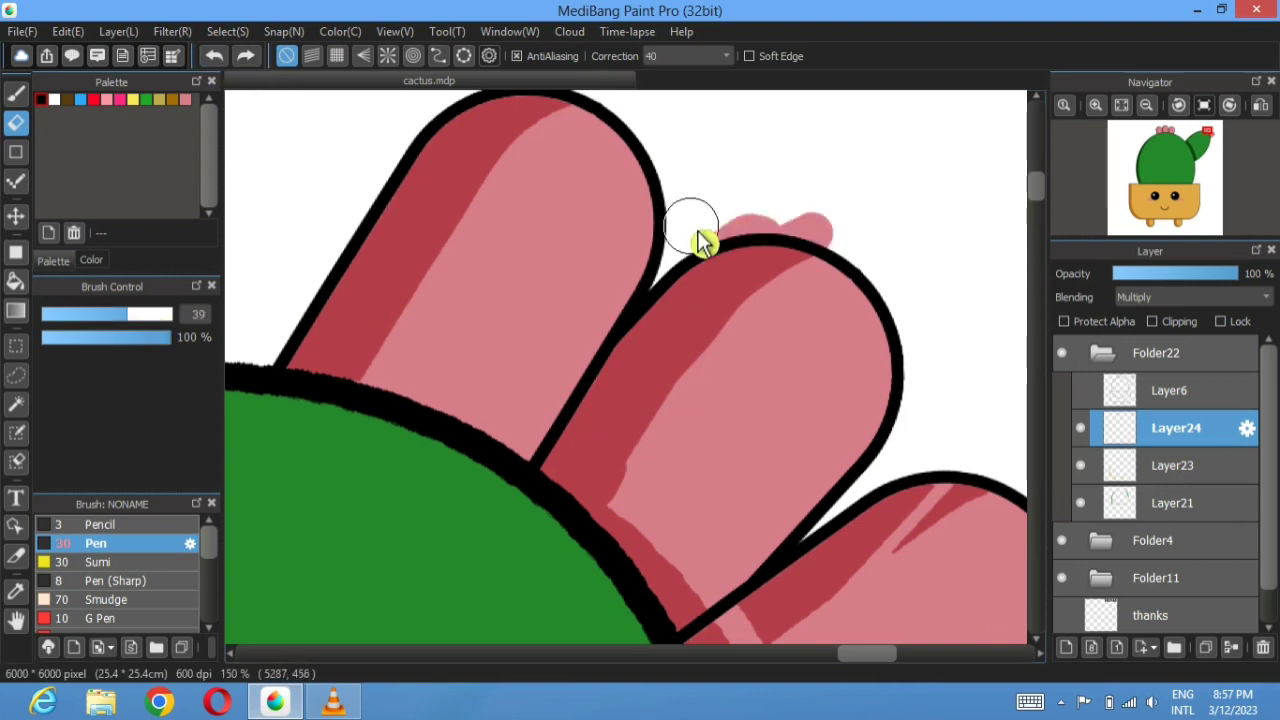
mouse_move(703, 241)
mouse_down()
mouse_move(719, 207)
mouse_move(781, 212)
mouse_move(875, 257)
mouse_up()
drag(804, 392, 631, 243)
- Brush over the gaps in the arm's lowest petal shadow and erase the spill around it, reducing the eraser size to 14.3
key(b)
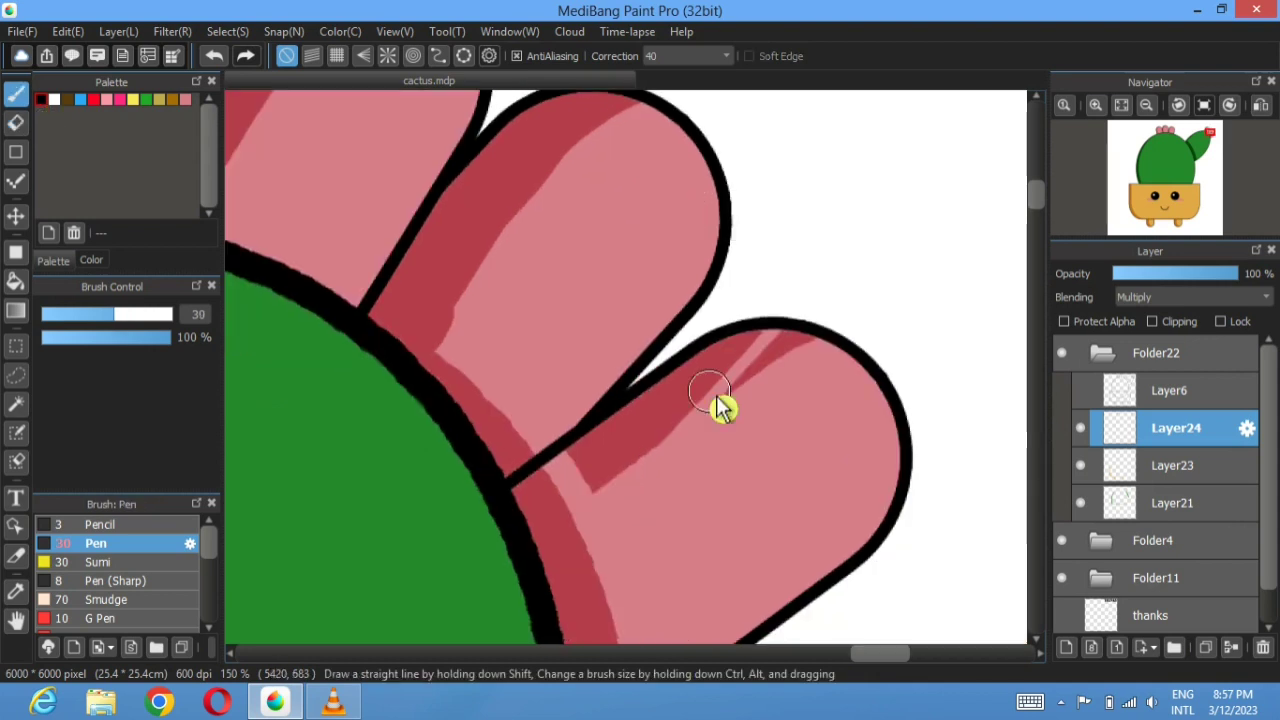
mouse_move(716, 397)
mouse_down()
mouse_move(848, 336)
mouse_move(758, 349)
mouse_move(602, 455)
mouse_move(554, 462)
mouse_move(618, 442)
mouse_up()
key(e)
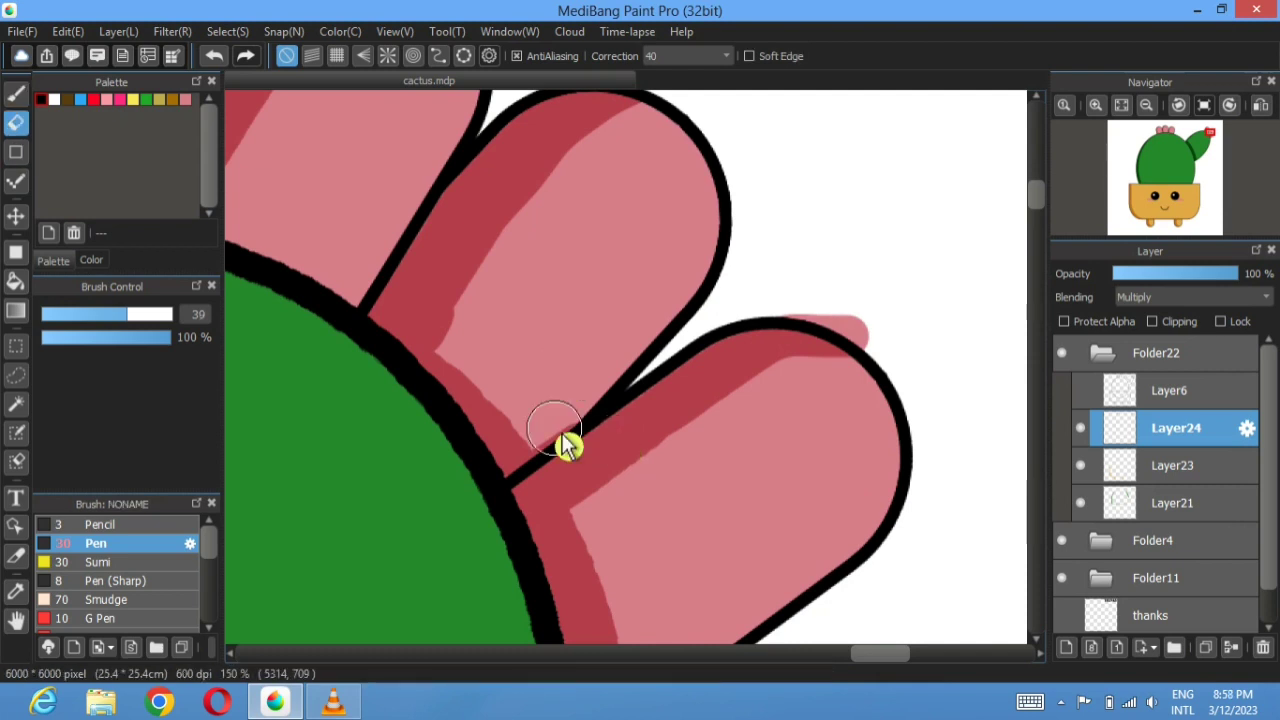
drag(780, 306, 897, 362)
drag(114, 314, 78, 314)
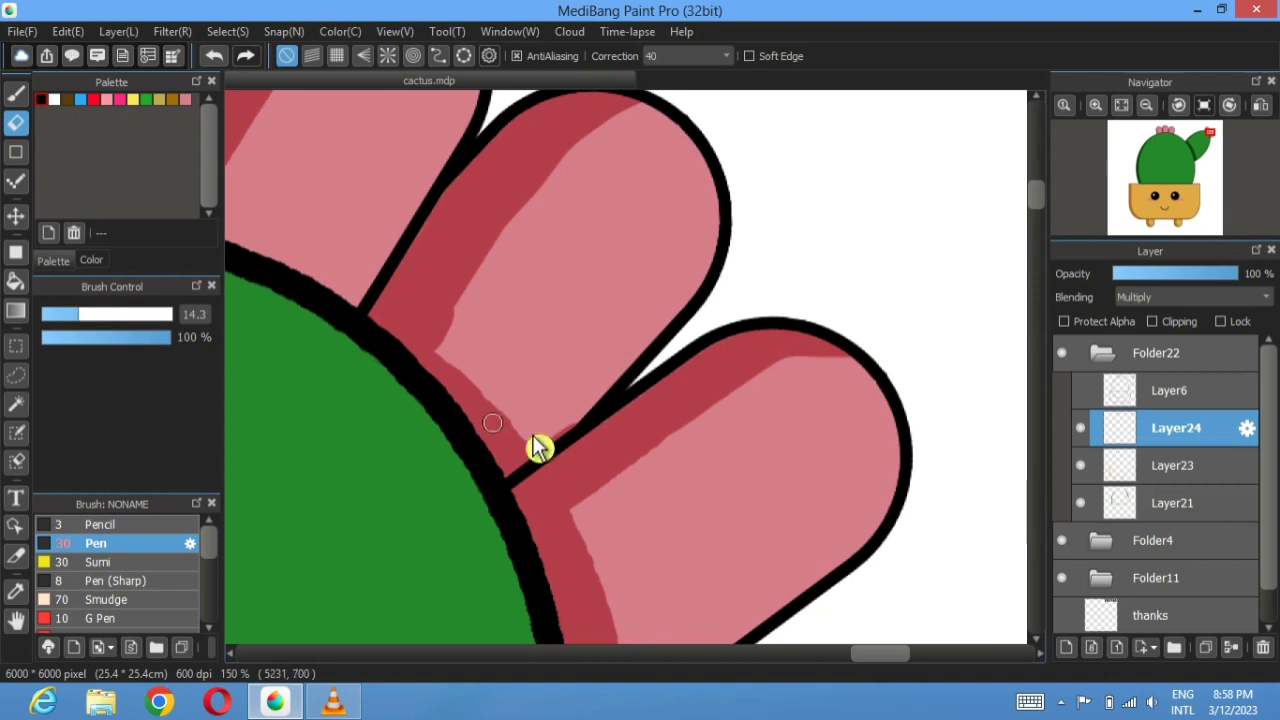
drag(537, 443, 565, 453)
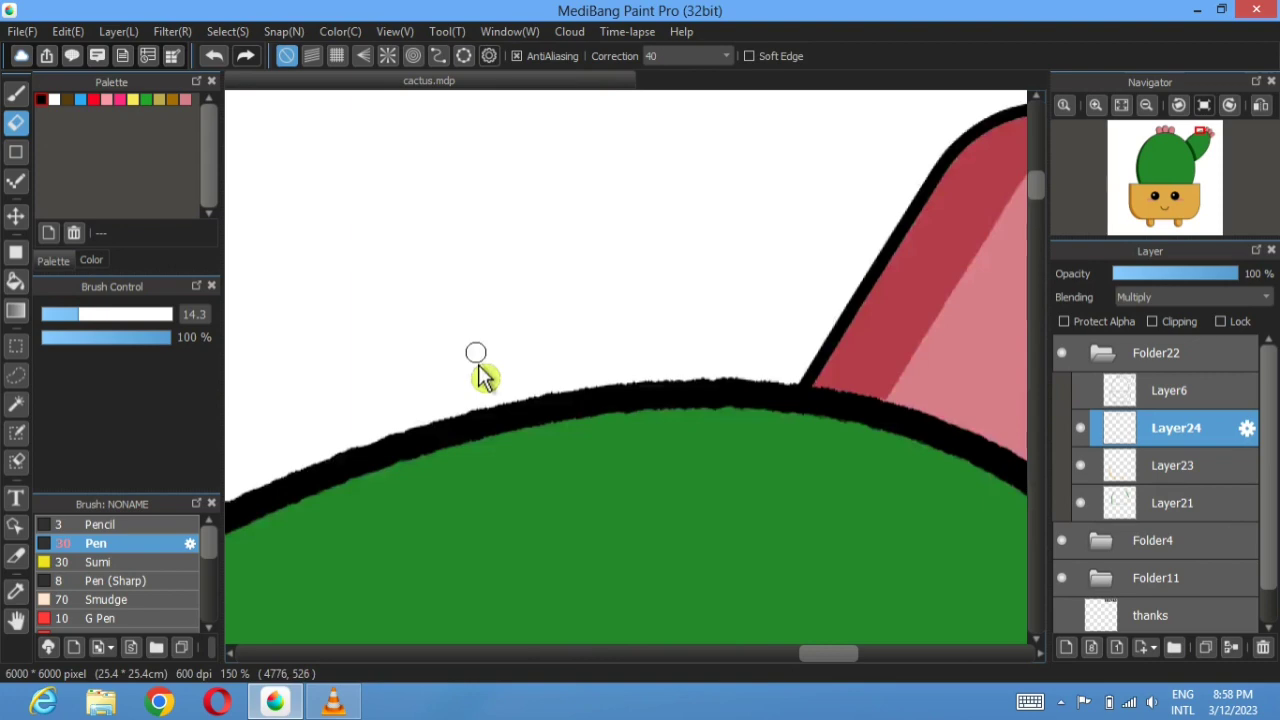
- Brush over the light gaps in the shadows of the middle and right petals on top of the cactus
scroll(483, 377, down, 3)
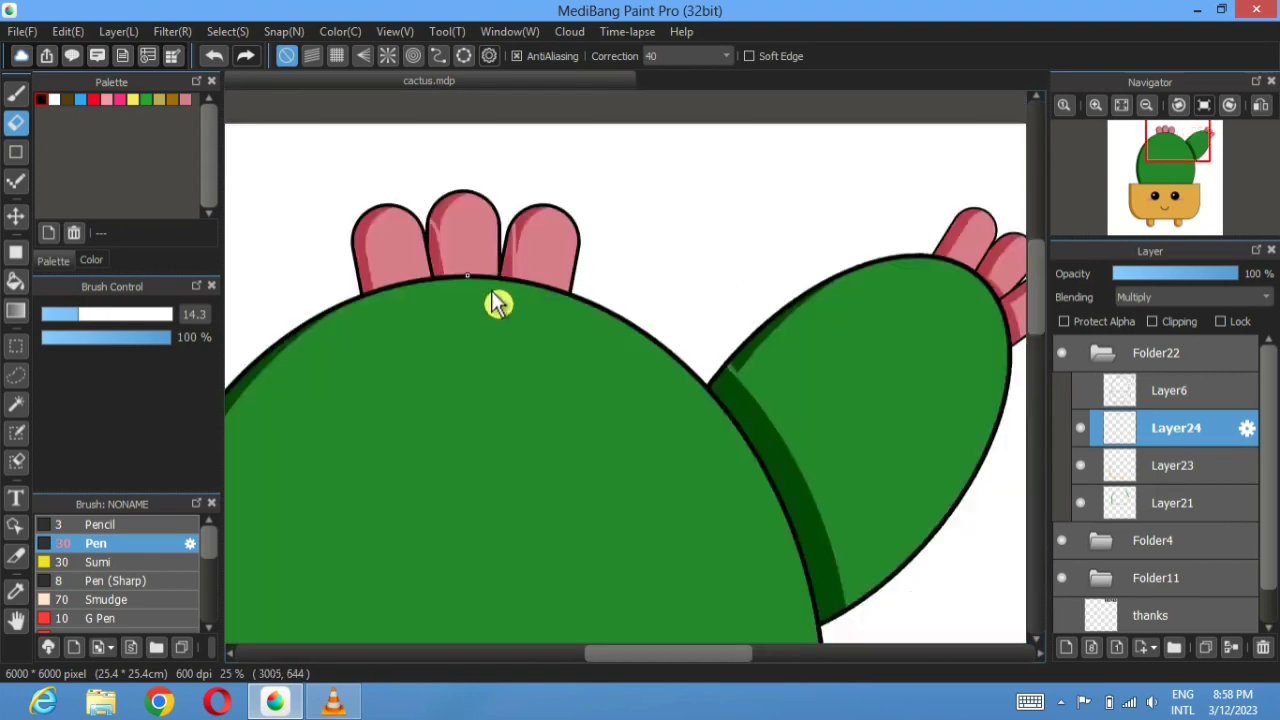
scroll(499, 304, up, 4)
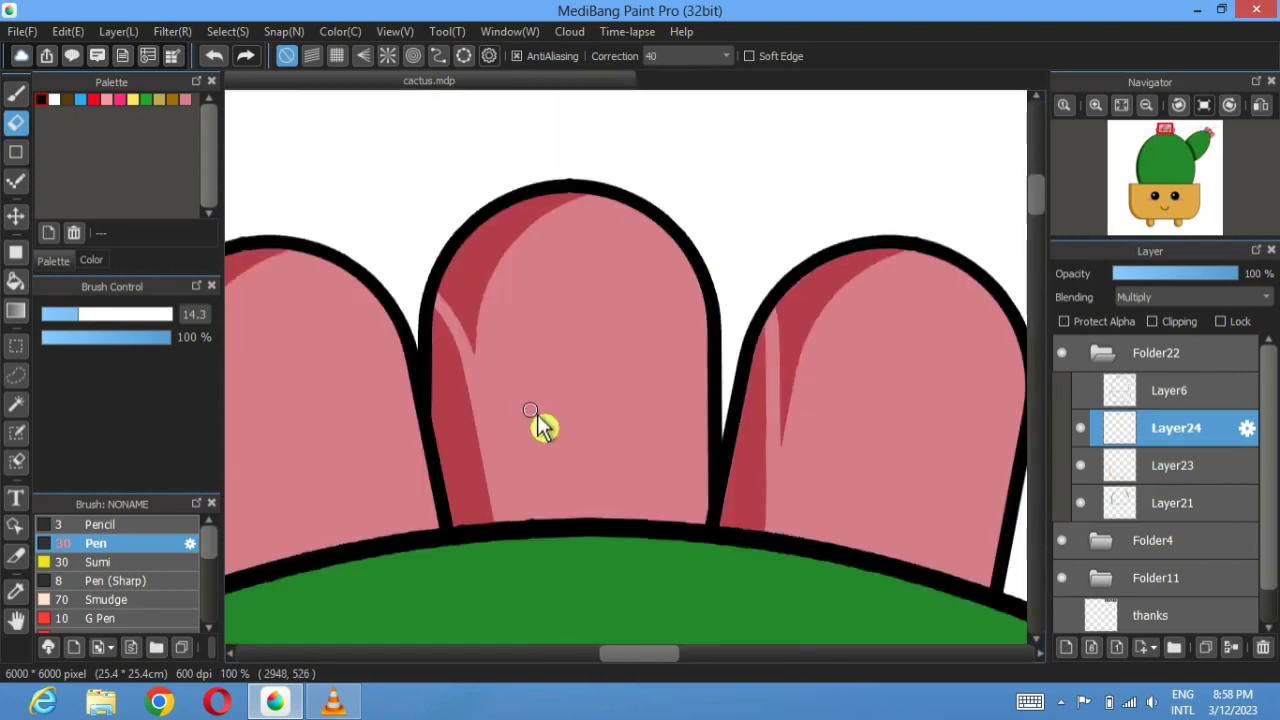
key(b)
mouse_move(482, 272)
mouse_down()
mouse_move(461, 453)
mouse_move(433, 344)
mouse_move(443, 304)
mouse_move(448, 368)
mouse_up()
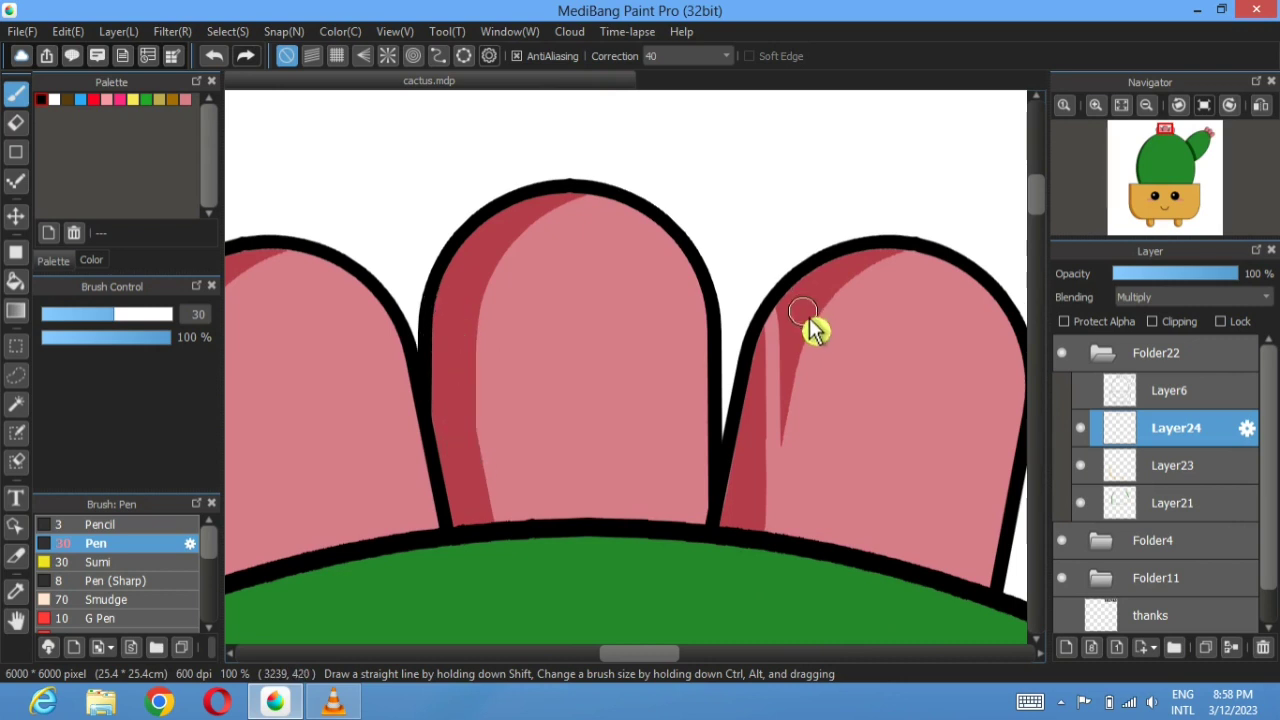
mouse_move(803, 334)
mouse_down()
mouse_move(767, 539)
mouse_move(775, 332)
mouse_move(760, 405)
mouse_up()
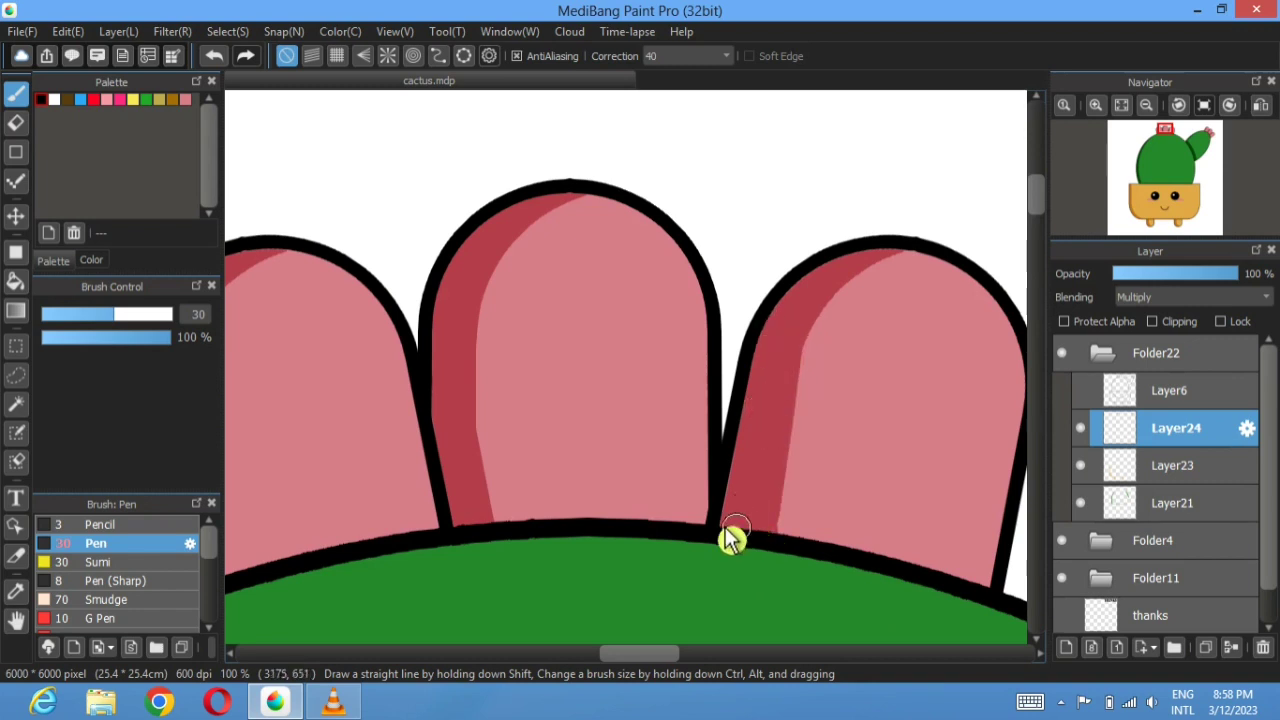
click(1121, 106)
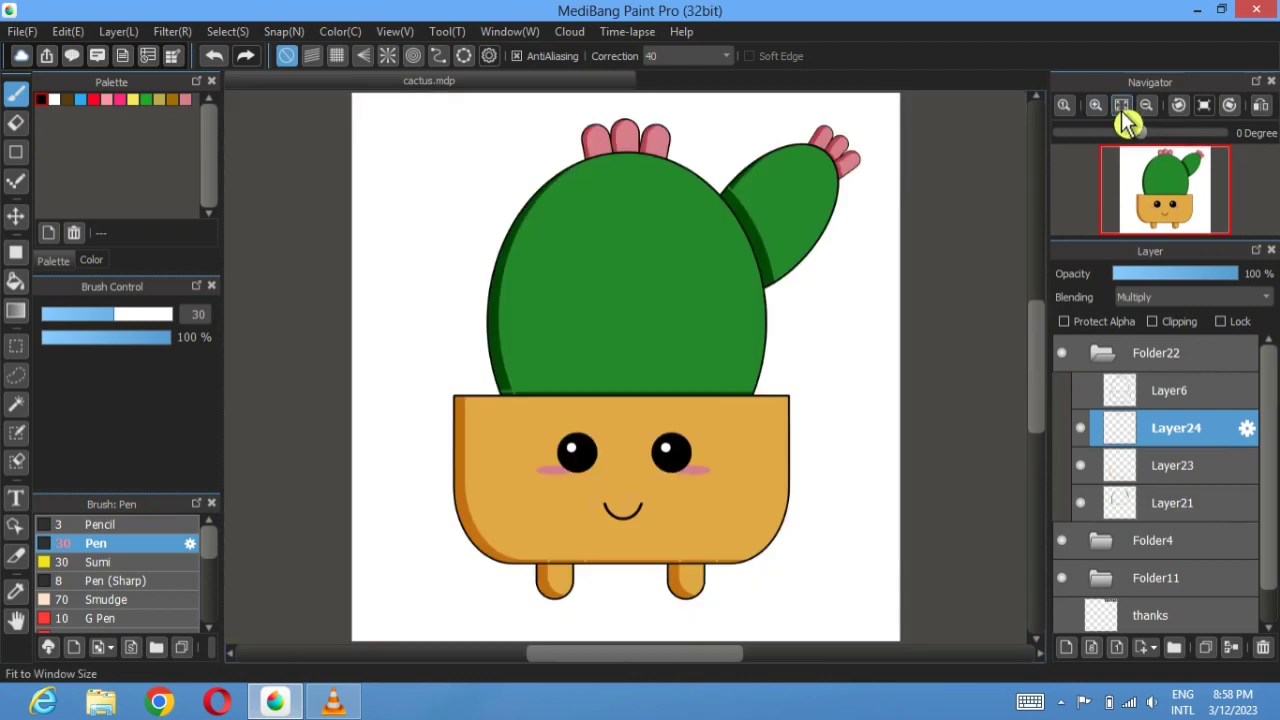
- Sample the pot's orange on Layer23 and brush over the light gaps in the shadow along the pot's bottom edge above both feet
click(1100, 467)
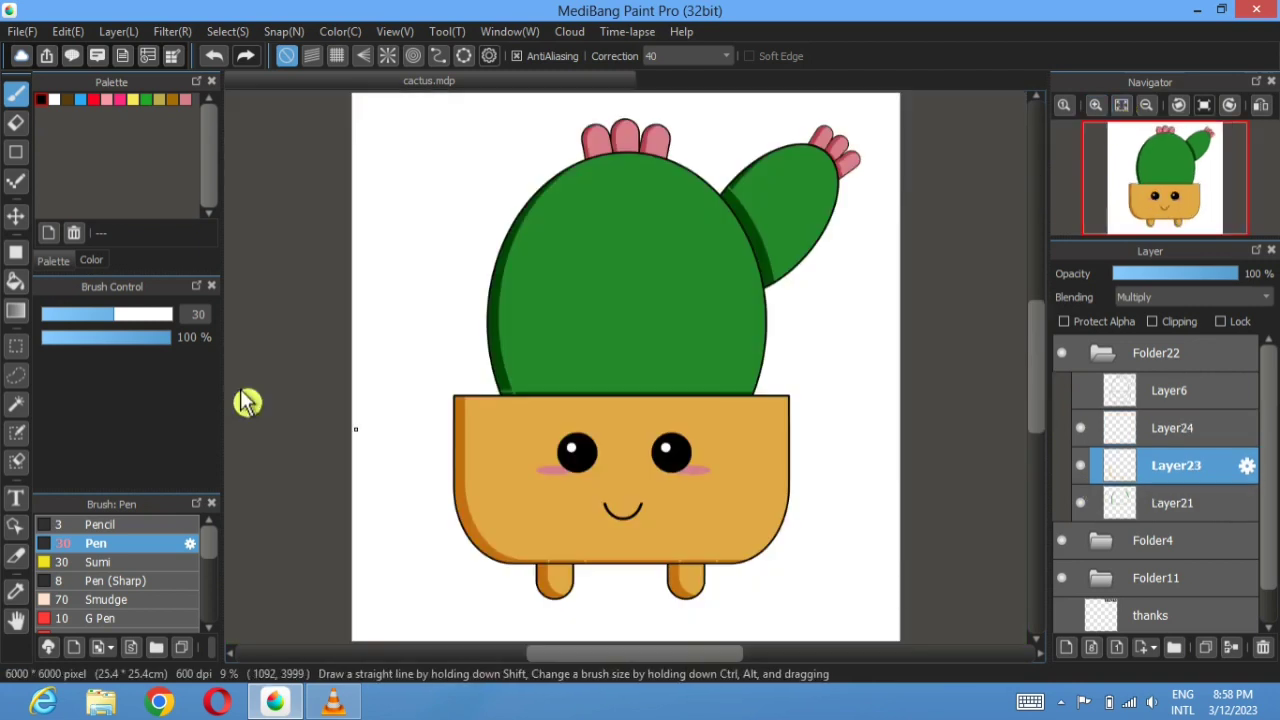
click(15, 590)
scroll(522, 447, up, 3)
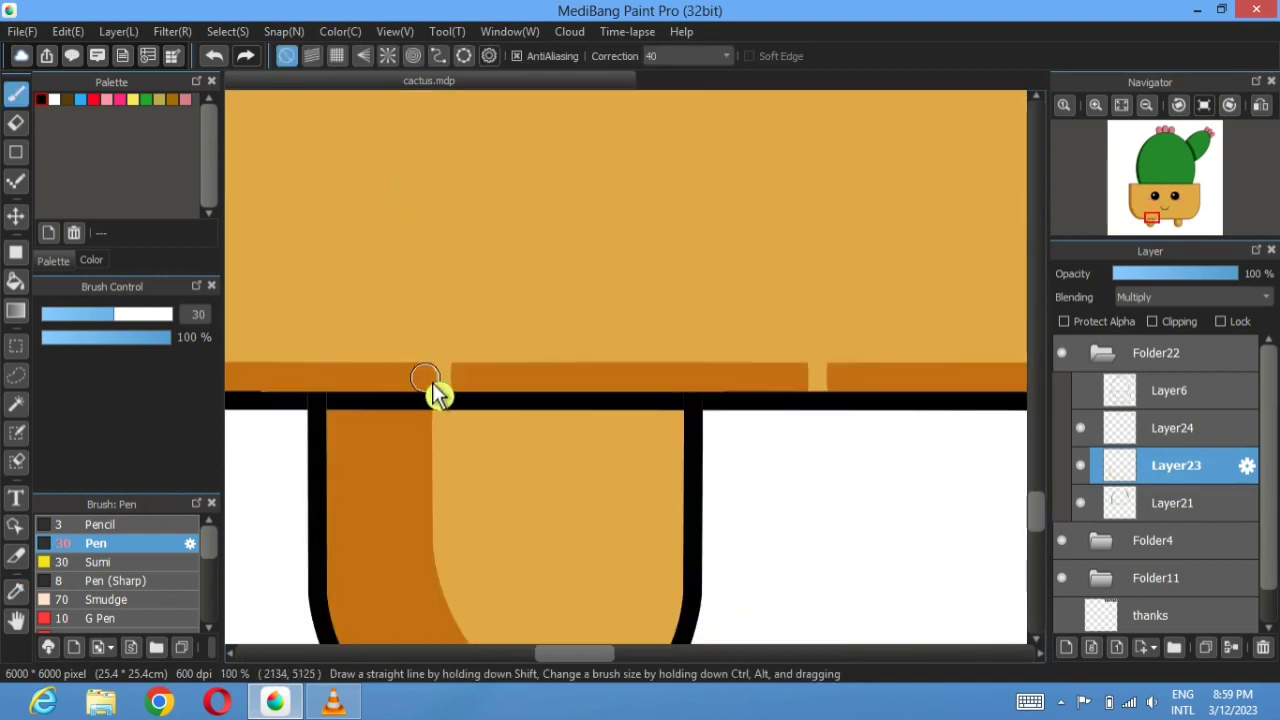
mouse_move(432, 383)
mouse_down()
mouse_move(508, 400)
mouse_move(718, 398)
mouse_up()
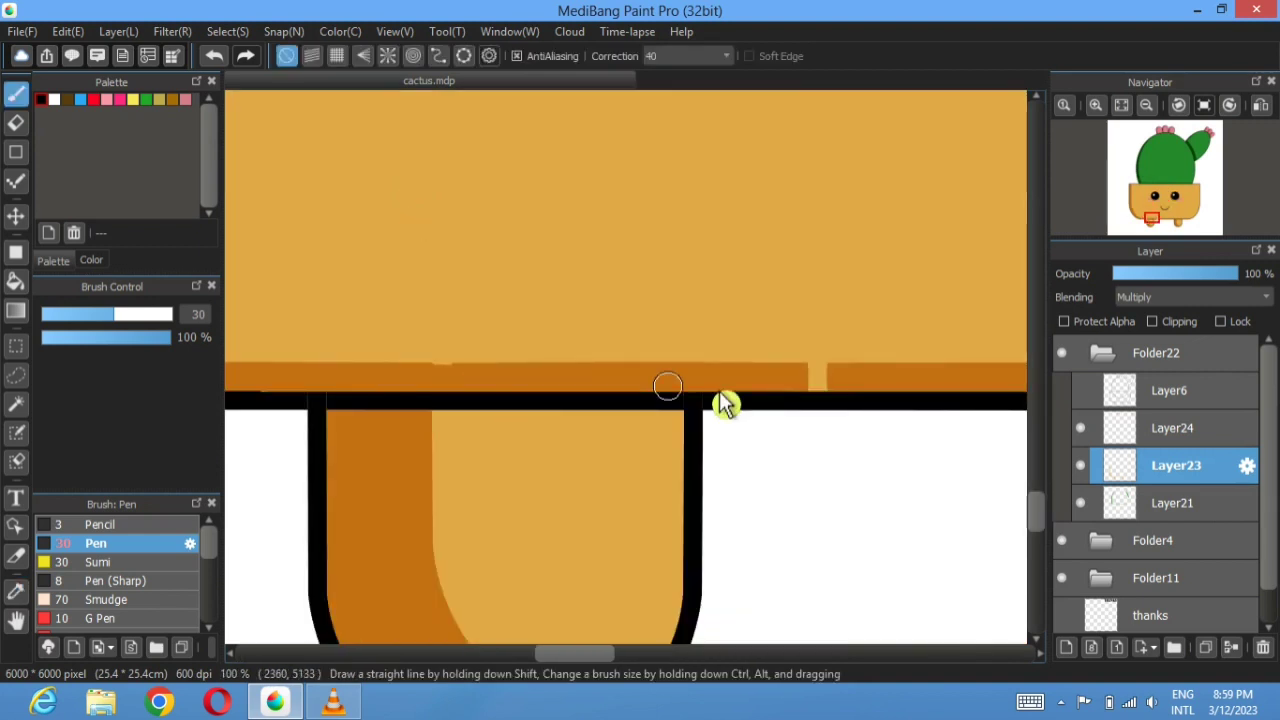
mouse_move(805, 387)
mouse_down()
mouse_move(503, 382)
mouse_move(866, 389)
mouse_move(743, 400)
mouse_move(800, 402)
mouse_move(760, 390)
mouse_move(500, 400)
mouse_up()
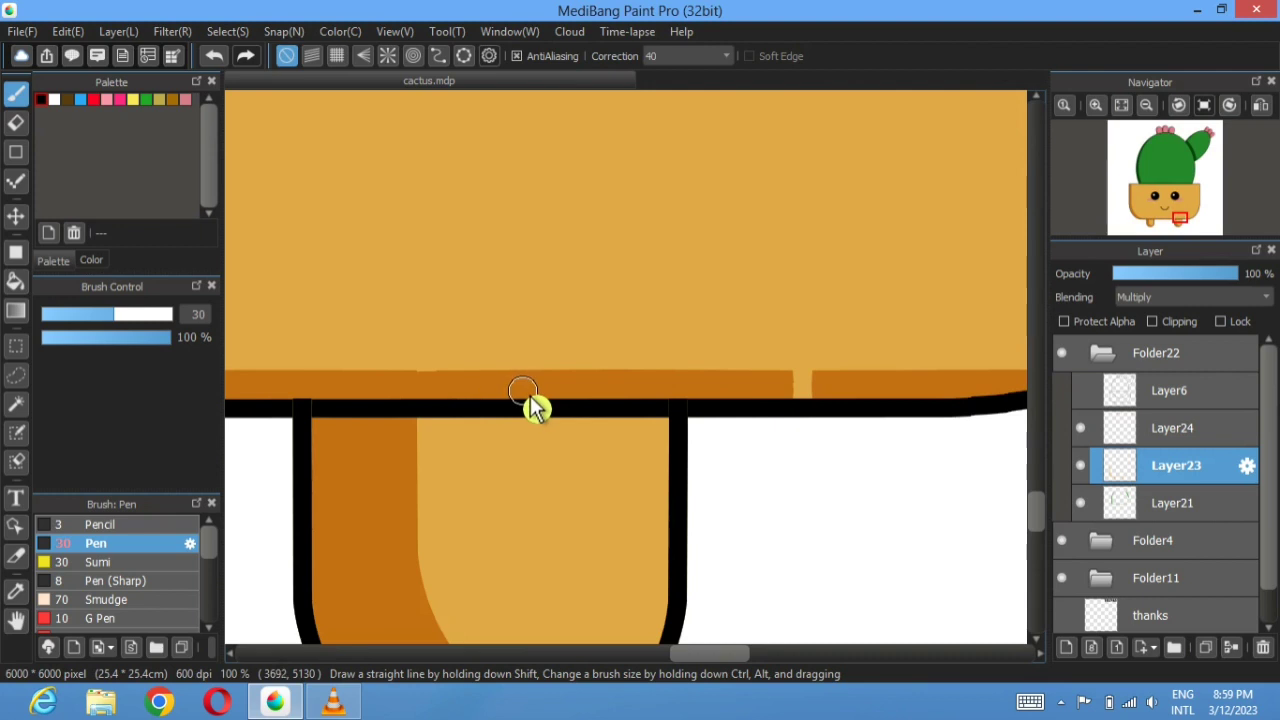
drag(793, 389, 855, 392)
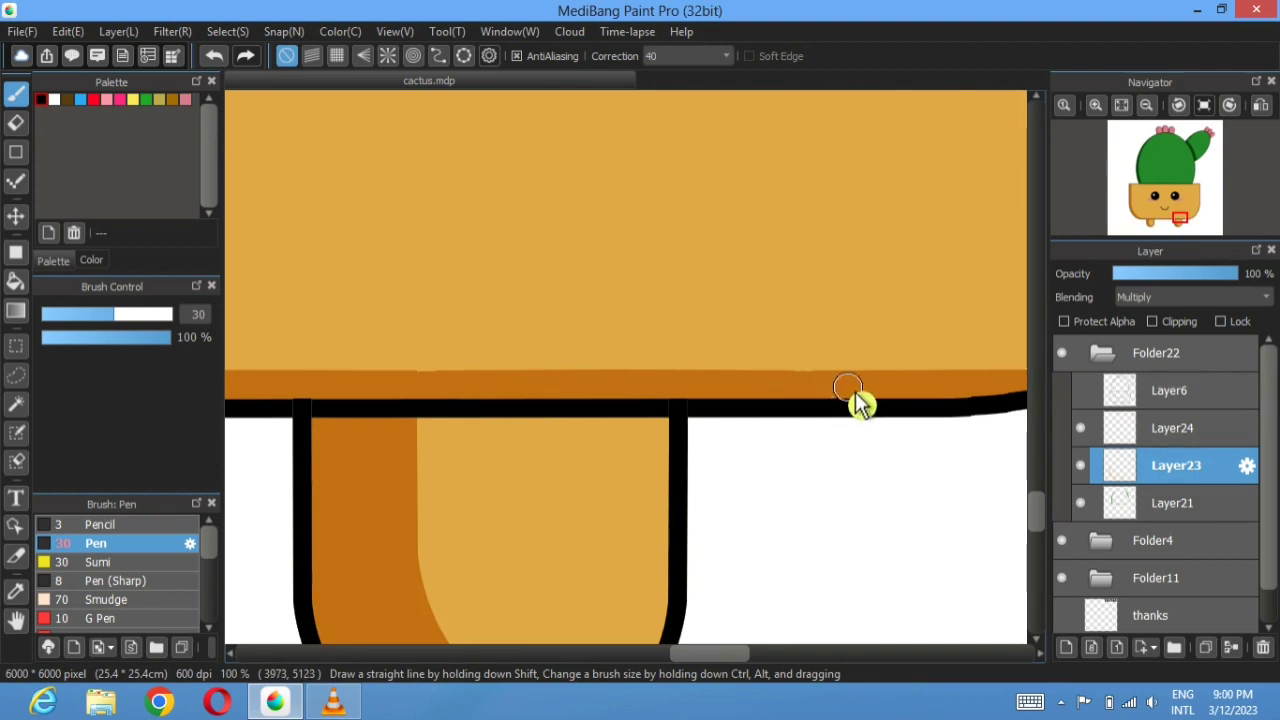
click(1122, 107)
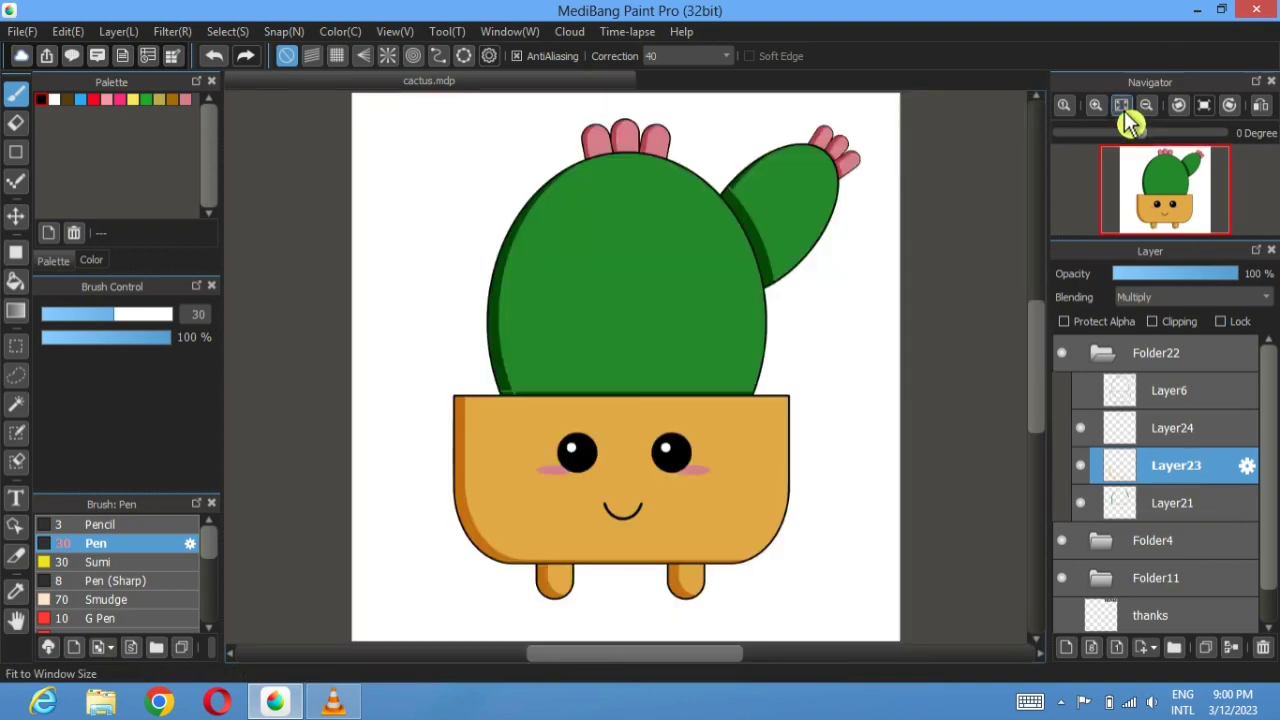
- Make Layer21 the active layer and pick up the cactus body's green with the Eyedropper
click(1172, 503)
click(16, 591)
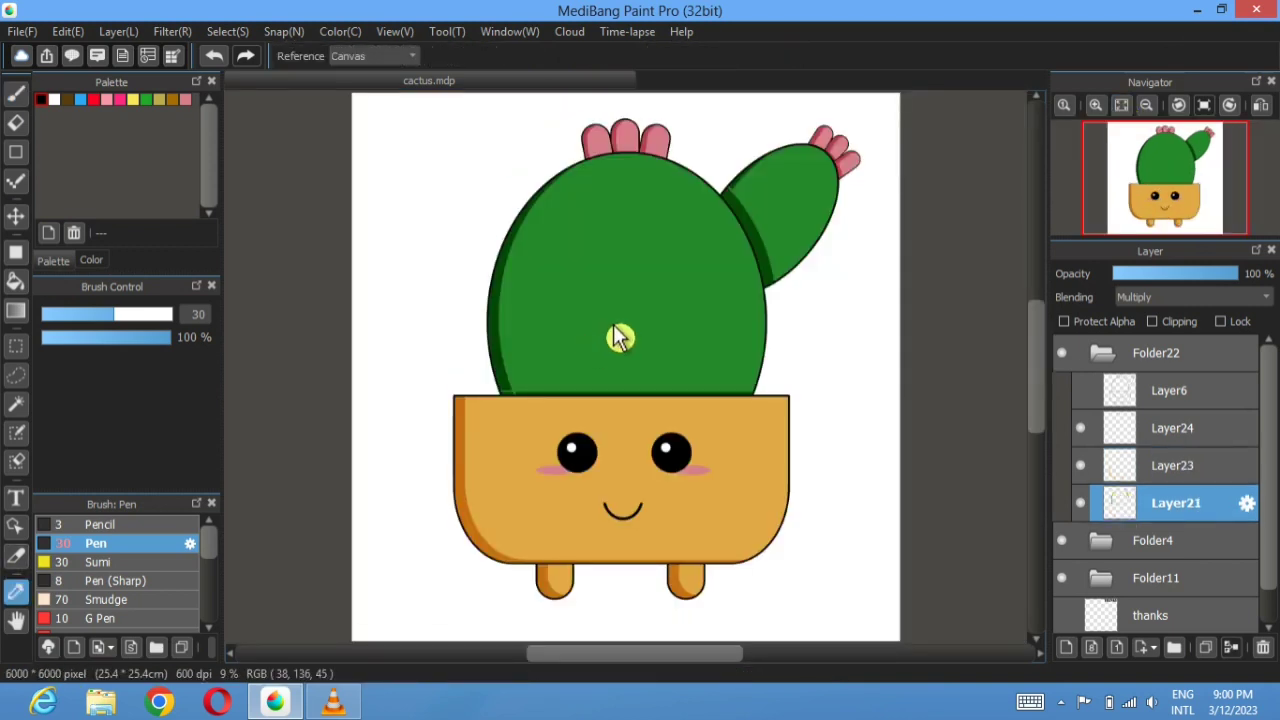
- Paint over the gaps in the dark green shading at the cactus body's lower-left corner, just above the pot, with the Pen brush at size 30
scroll(620, 338, up, 5)
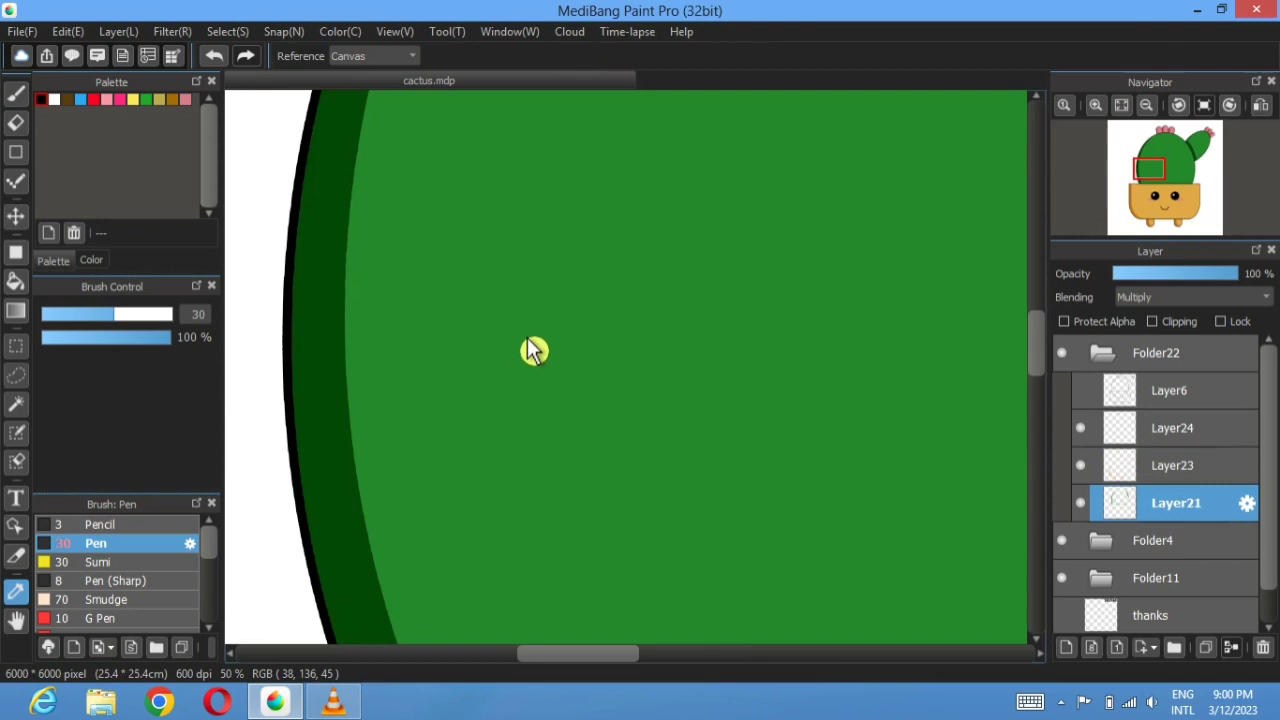
drag(558, 282, 606, 195)
drag(483, 466, 497, 223)
key(b)
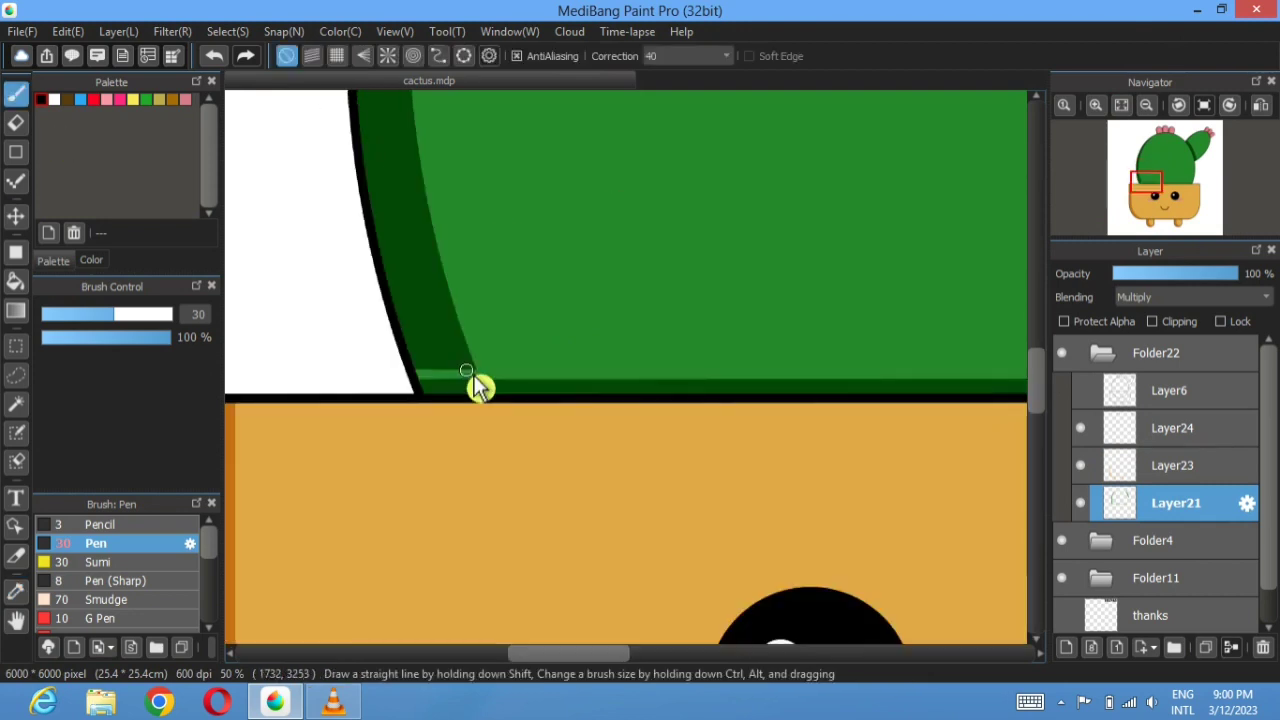
scroll(476, 378, up, 3)
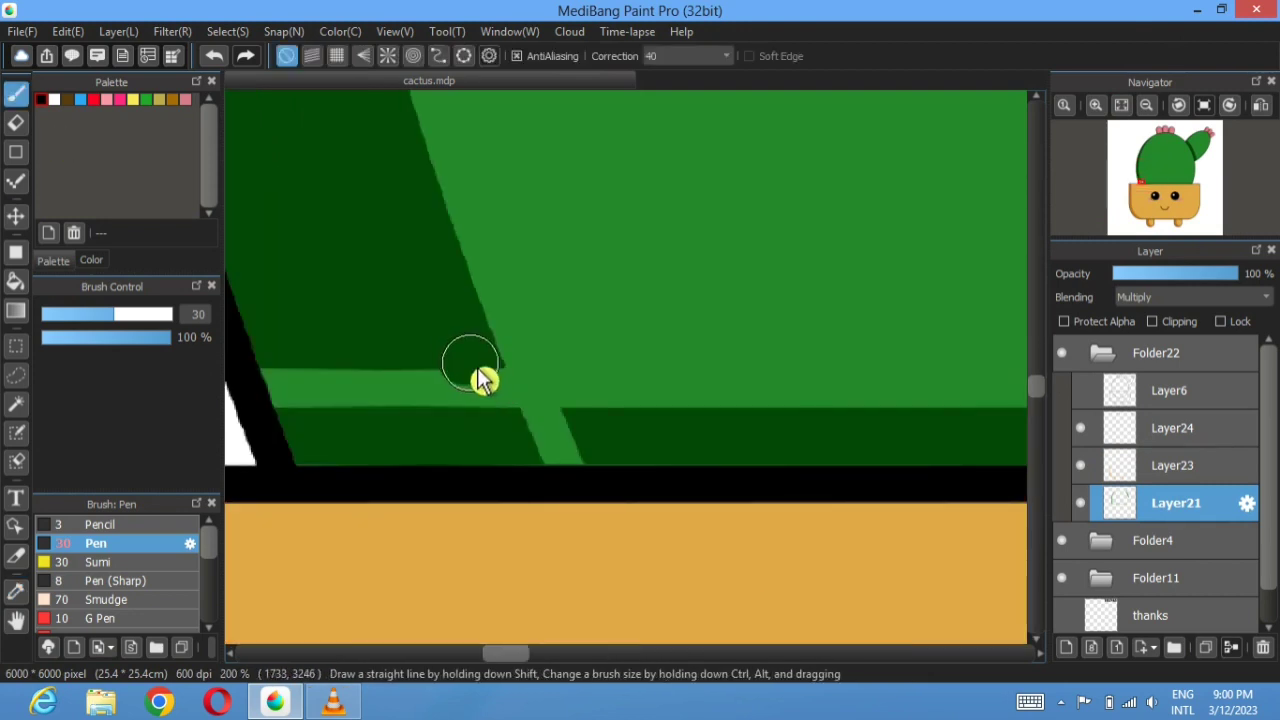
mouse_move(471, 364)
mouse_down()
mouse_move(521, 423)
mouse_move(608, 444)
mouse_move(436, 429)
mouse_move(458, 380)
mouse_move(396, 366)
mouse_move(276, 399)
mouse_move(308, 418)
mouse_move(427, 412)
mouse_move(442, 387)
mouse_move(344, 436)
mouse_move(365, 460)
mouse_move(826, 462)
mouse_up()
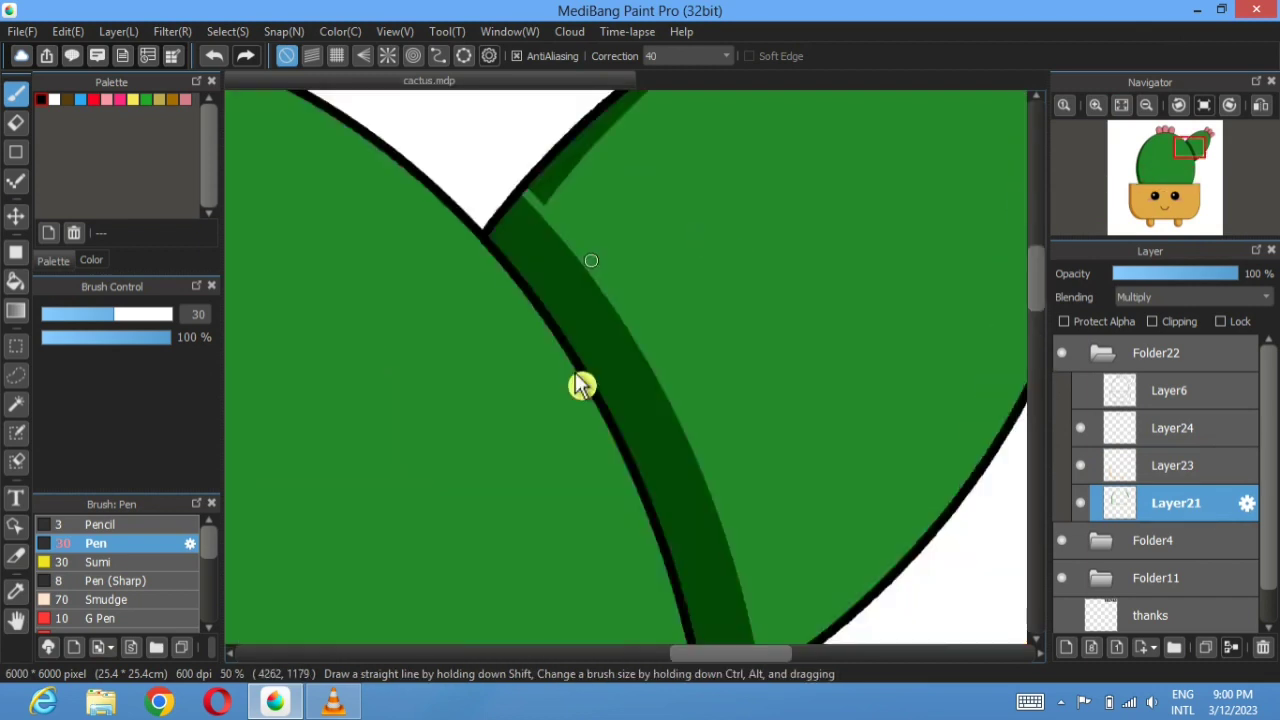
- Fill the gap in the dark green shading where the side arm meets the cactus body, on Layer21
drag(575, 373, 720, 455)
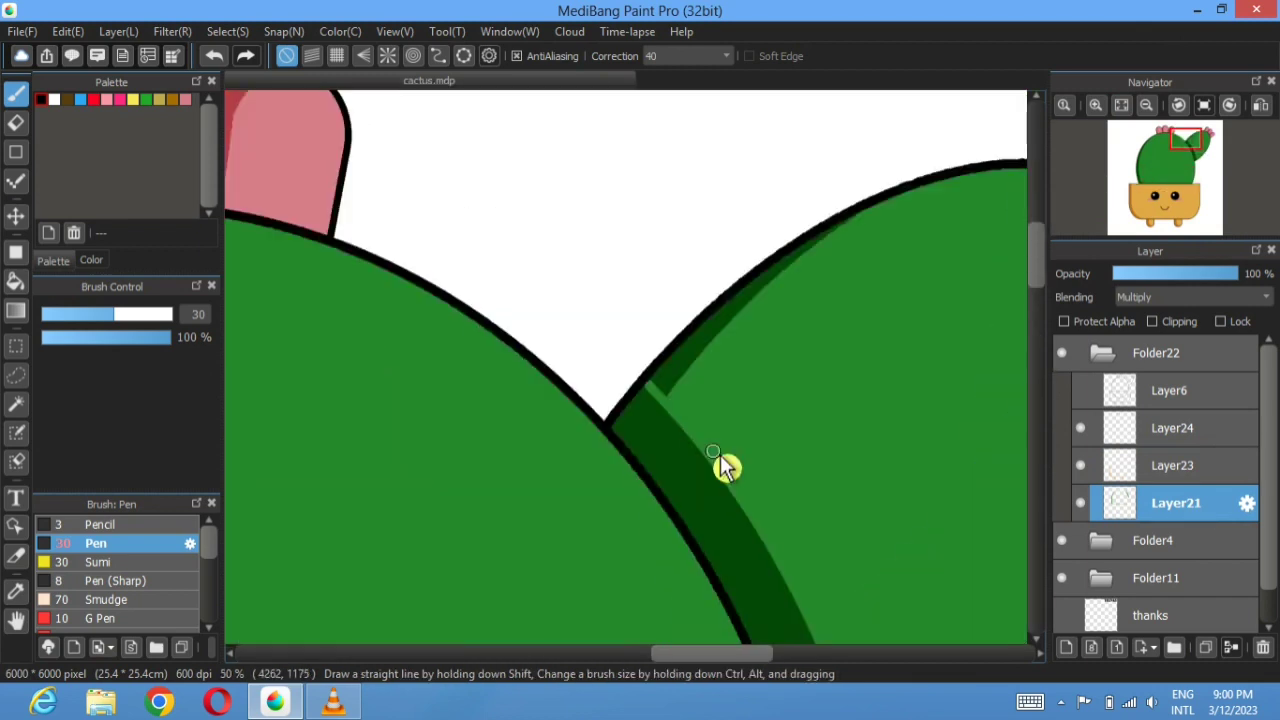
scroll(632, 424, up, 3)
mouse_move(742, 308)
mouse_down()
mouse_move(726, 398)
mouse_move(704, 311)
mouse_move(668, 339)
mouse_up()
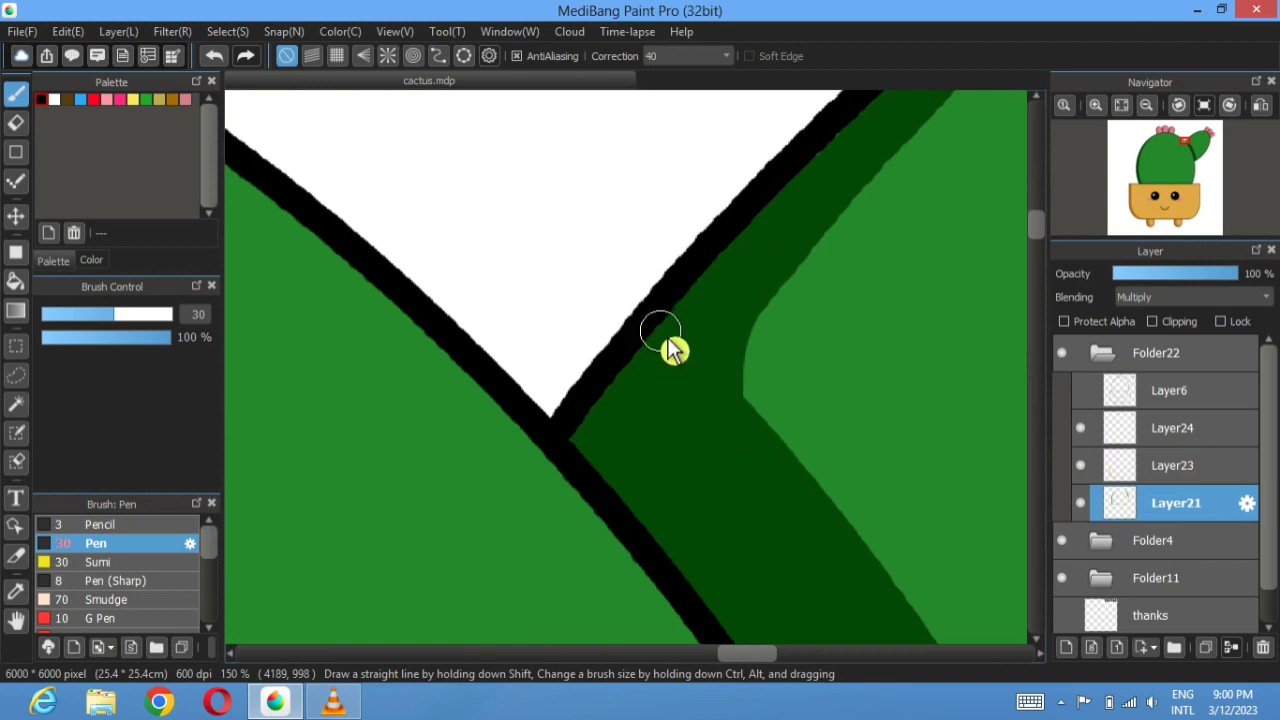
click(1123, 112)
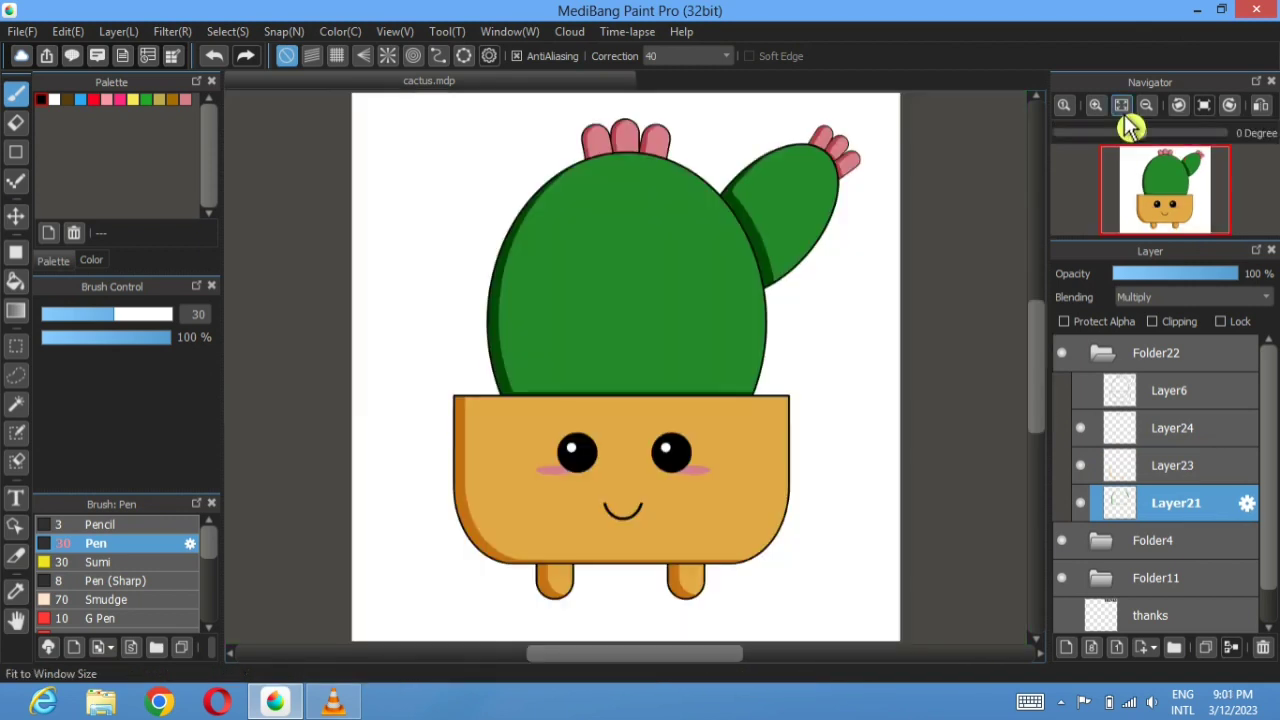
- Show the offset outline copy on Layer6 and delete that layer
click(1086, 394)
click(1190, 404)
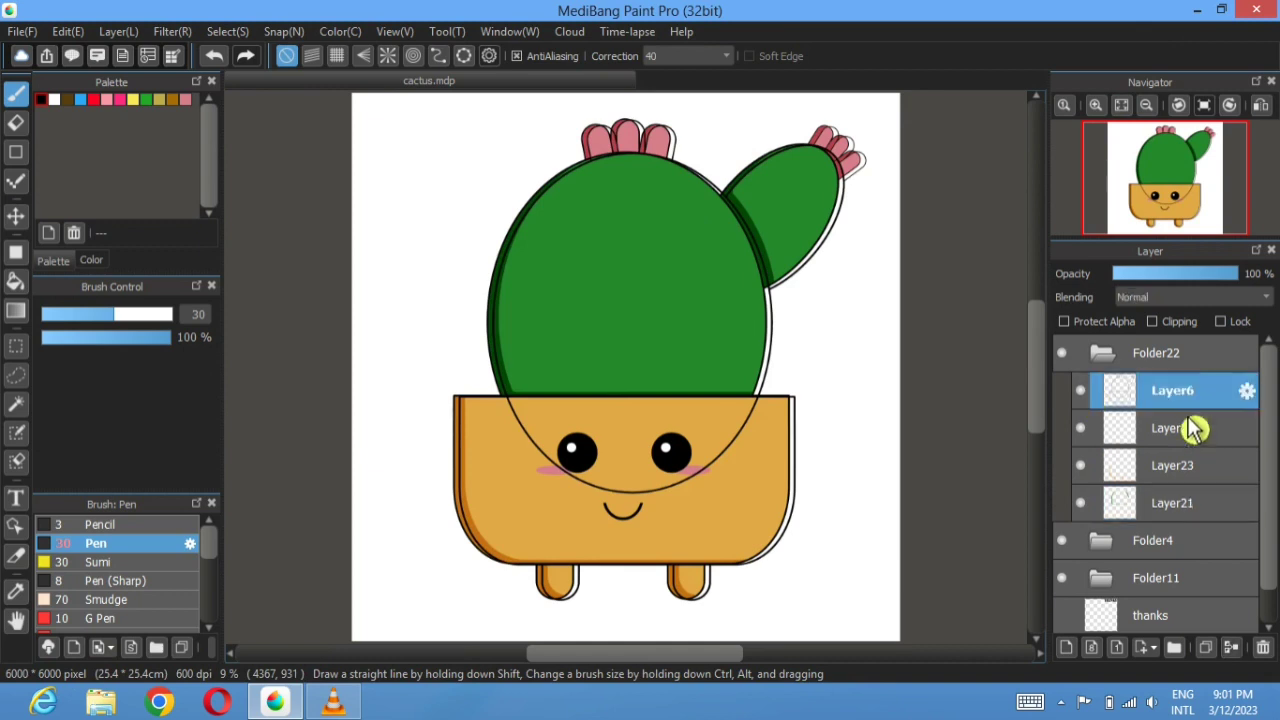
click(1262, 647)
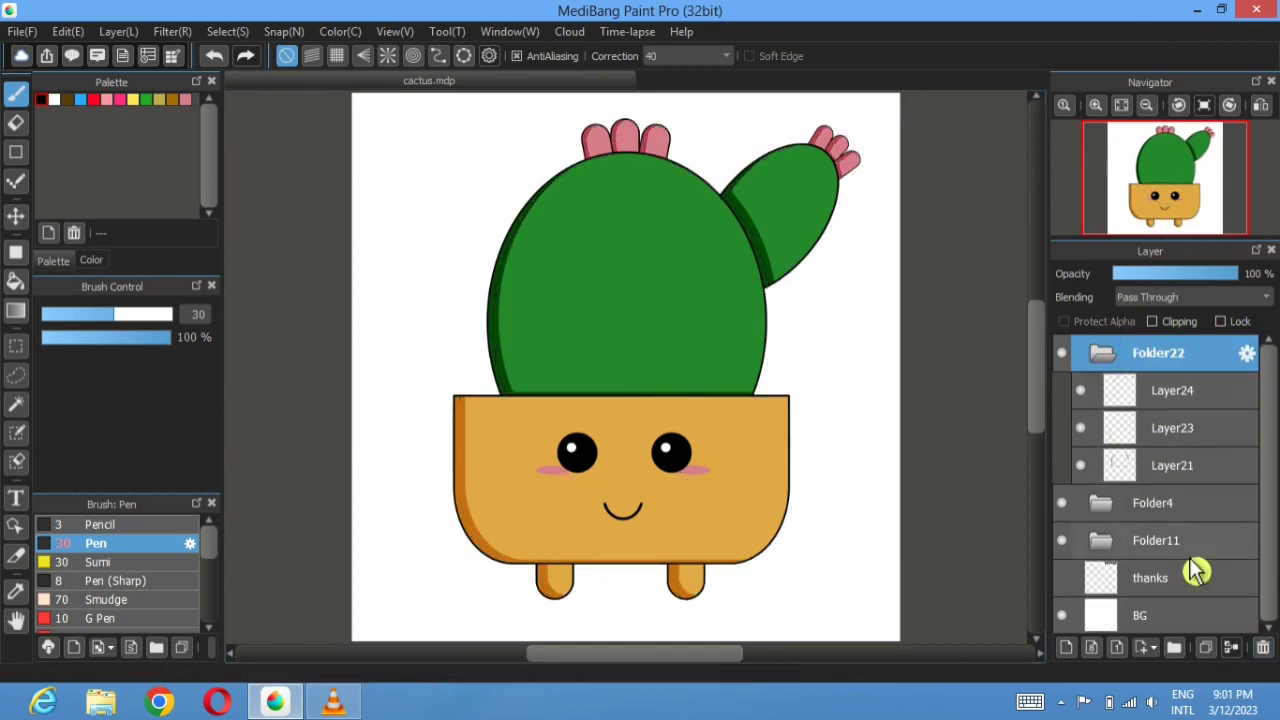
- Open Folder11 and add a new layer at the top of it, above Layer9
click(1100, 353)
click(1100, 428)
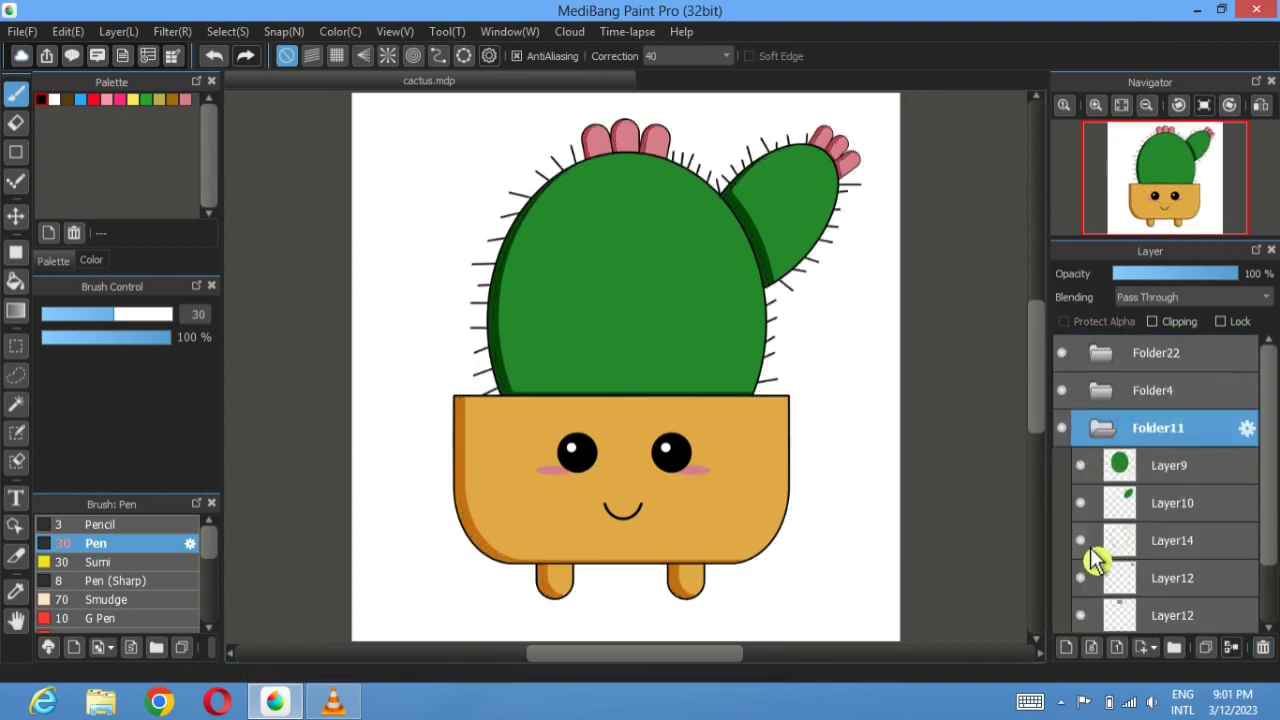
click(1200, 541)
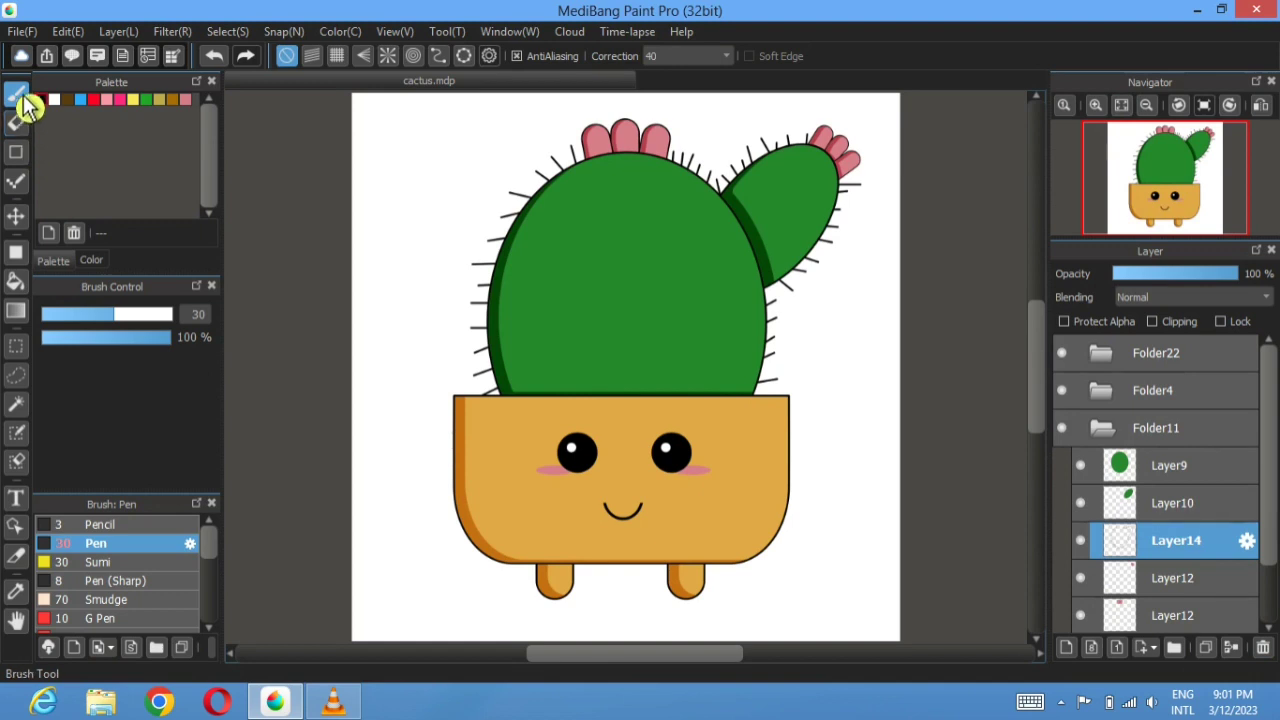
click(16, 152)
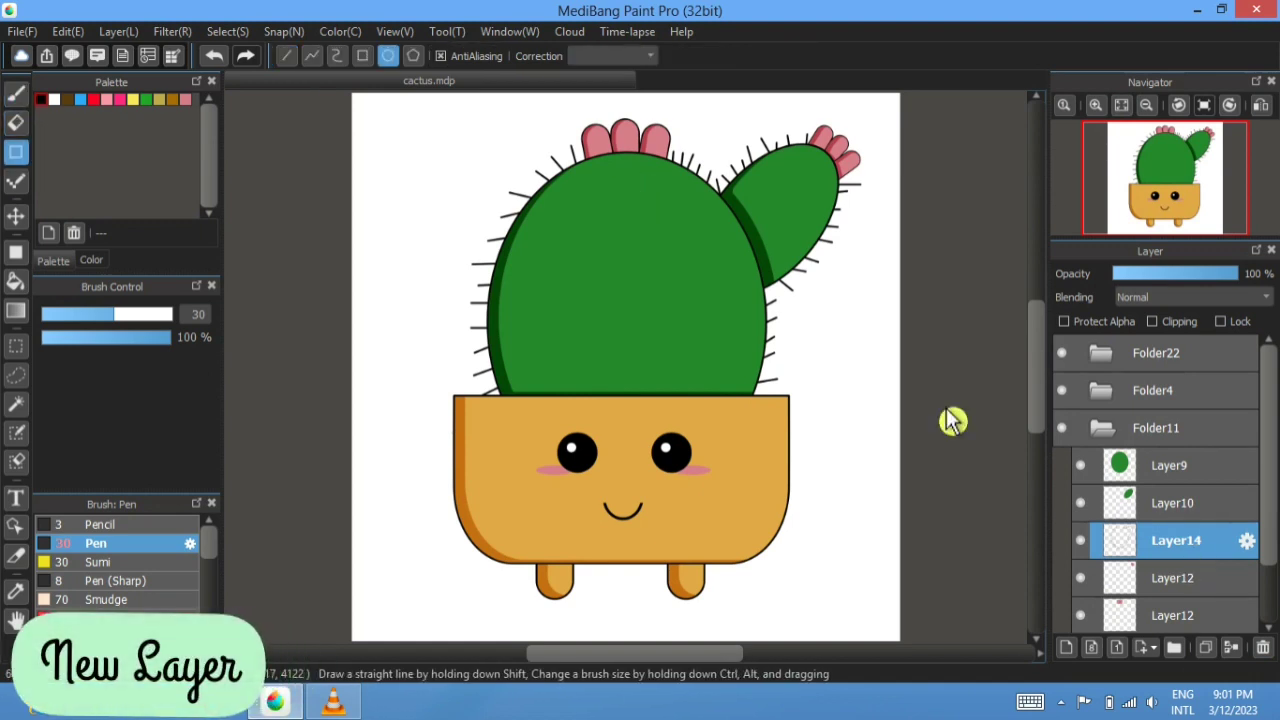
click(1067, 647)
drag(1205, 540, 1208, 458)
- Set the Shape Brush to straight lines with a brush size of 20, undoing the trial strokes
mouse_move(644, 190)
mouse_down()
mouse_move(651, 205)
mouse_move(640, 194)
mouse_up()
click(214, 56)
click(286, 56)
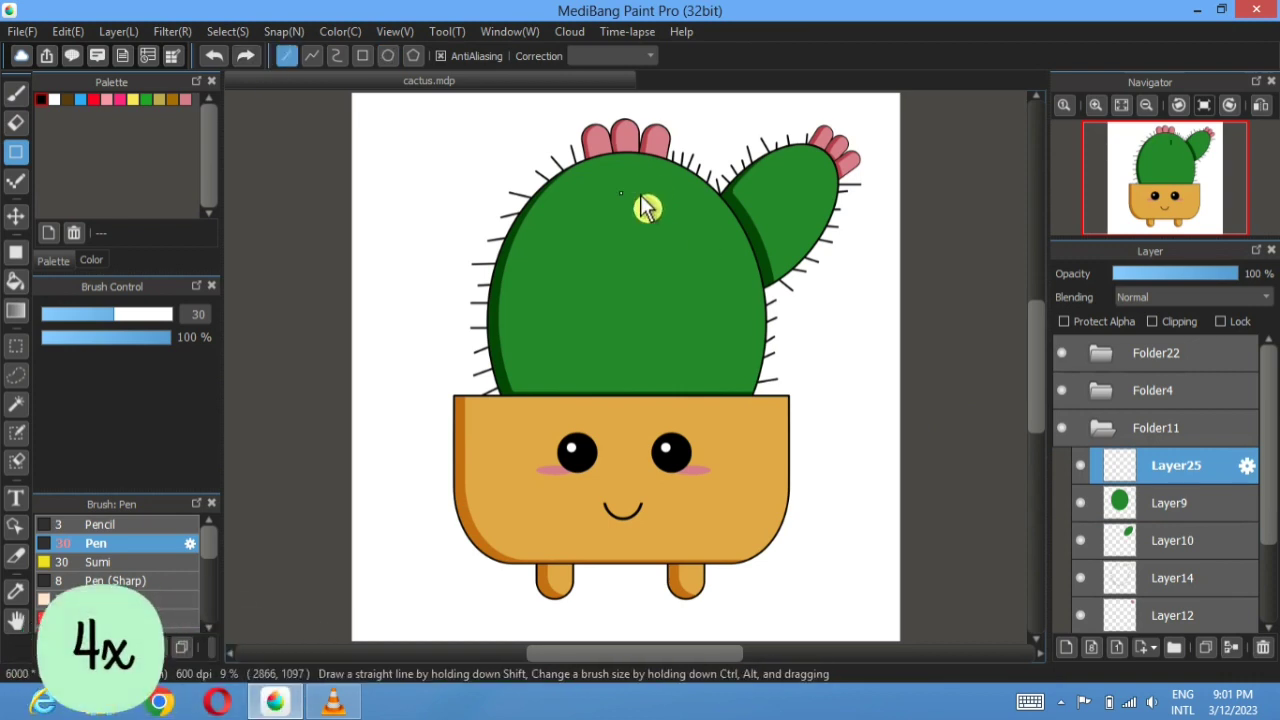
click(216, 57)
drag(188, 313, 247, 318)
text(20)
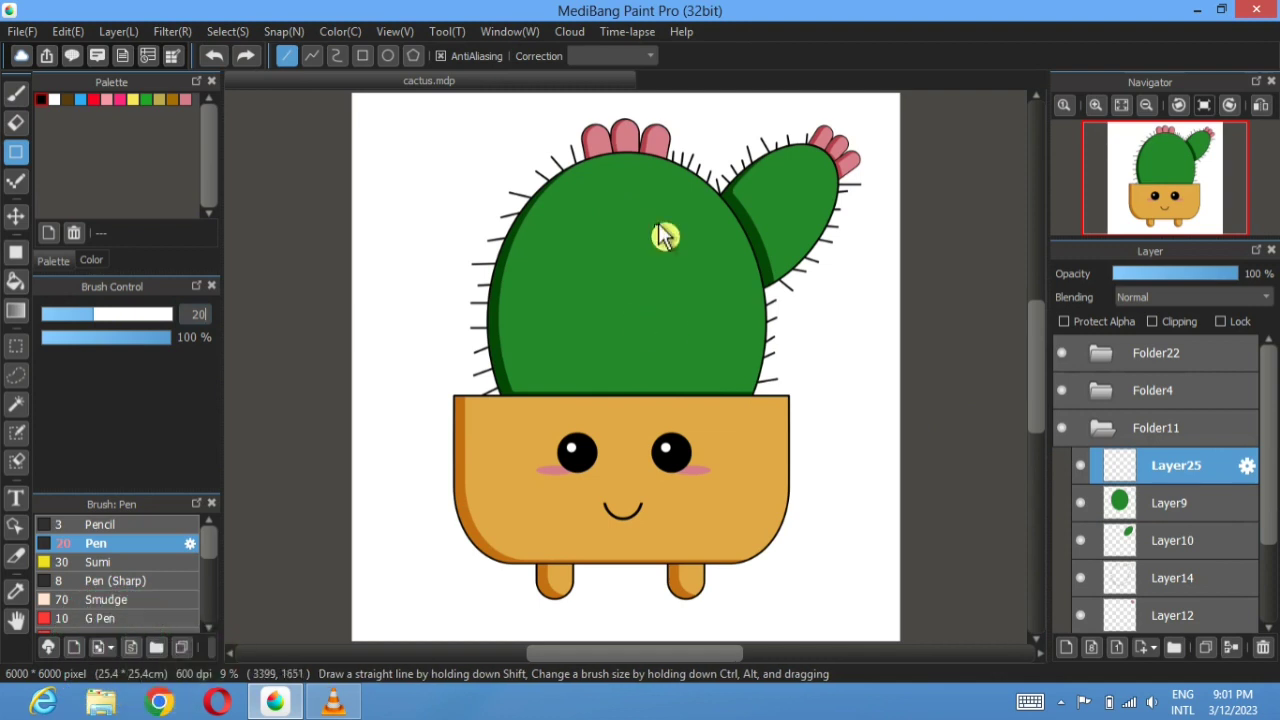
- Draw short straight black spines scattered across the cactus body and its side arm
drag(641, 198, 641, 219)
drag(575, 236, 559, 302)
drag(646, 301, 641, 316)
drag(701, 277, 693, 294)
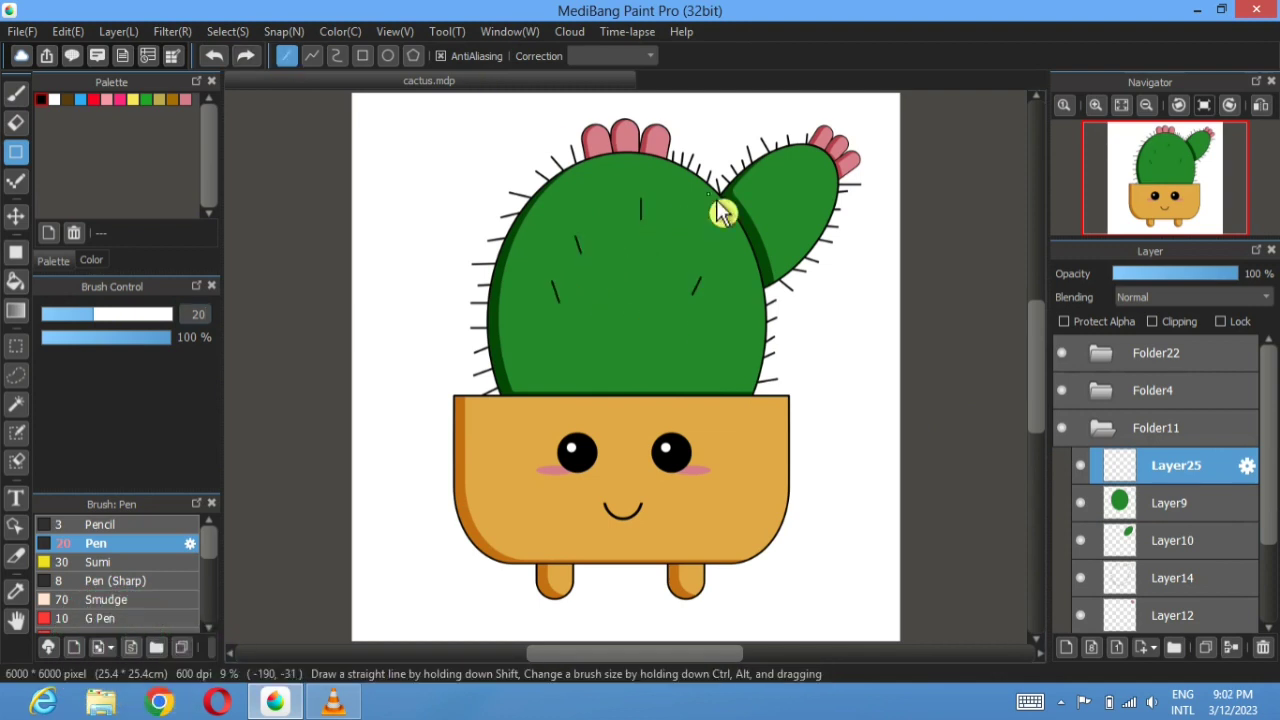
drag(694, 209, 690, 230)
drag(597, 336, 607, 358)
drag(707, 336, 697, 360)
drag(734, 336, 724, 361)
drag(594, 182, 601, 203)
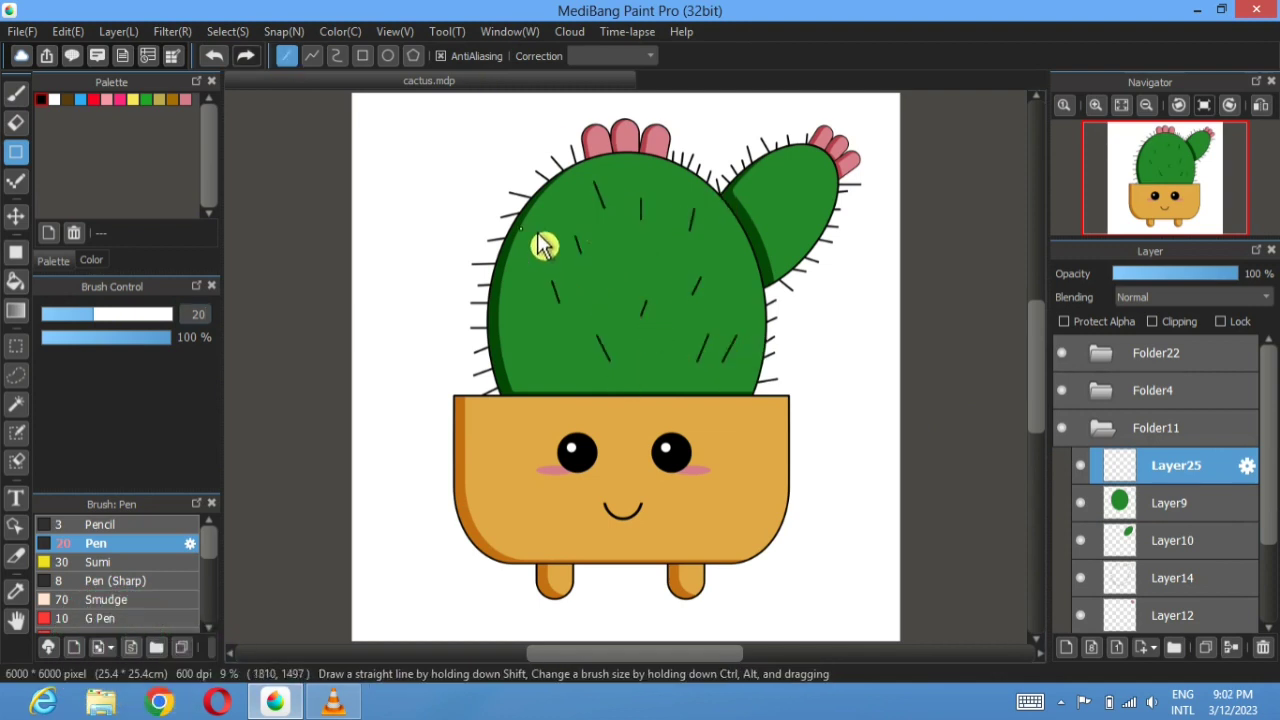
drag(532, 225, 535, 246)
drag(532, 328, 534, 345)
click(507, 308)
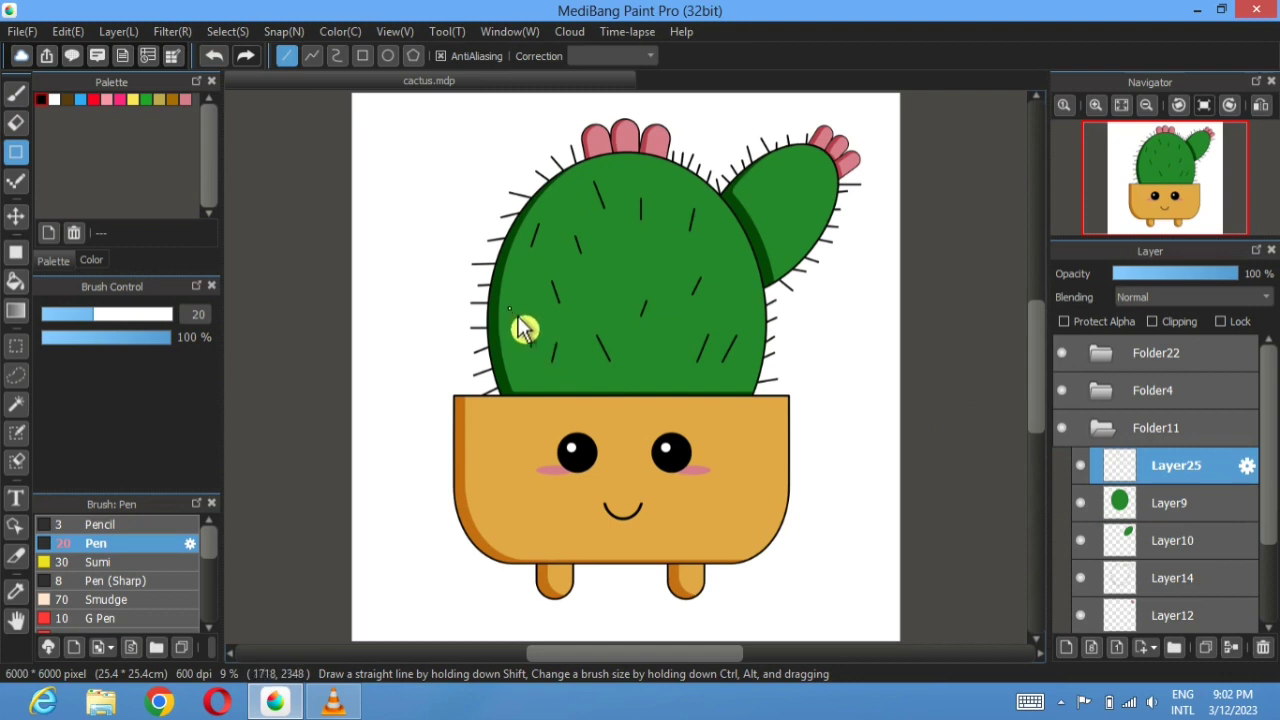
drag(632, 254, 632, 269)
drag(662, 365, 662, 380)
mouse_move(792, 157)
mouse_down()
mouse_move(789, 175)
mouse_move(814, 170)
mouse_up()
drag(823, 197, 812, 208)
drag(795, 202, 787, 210)
drag(757, 180, 759, 193)
drag(794, 247, 799, 250)
drag(662, 178, 665, 192)
drag(734, 381, 718, 388)
drag(521, 375, 527, 381)
drag(730, 237, 725, 248)
drag(563, 195, 571, 205)
drag(624, 170, 624, 180)
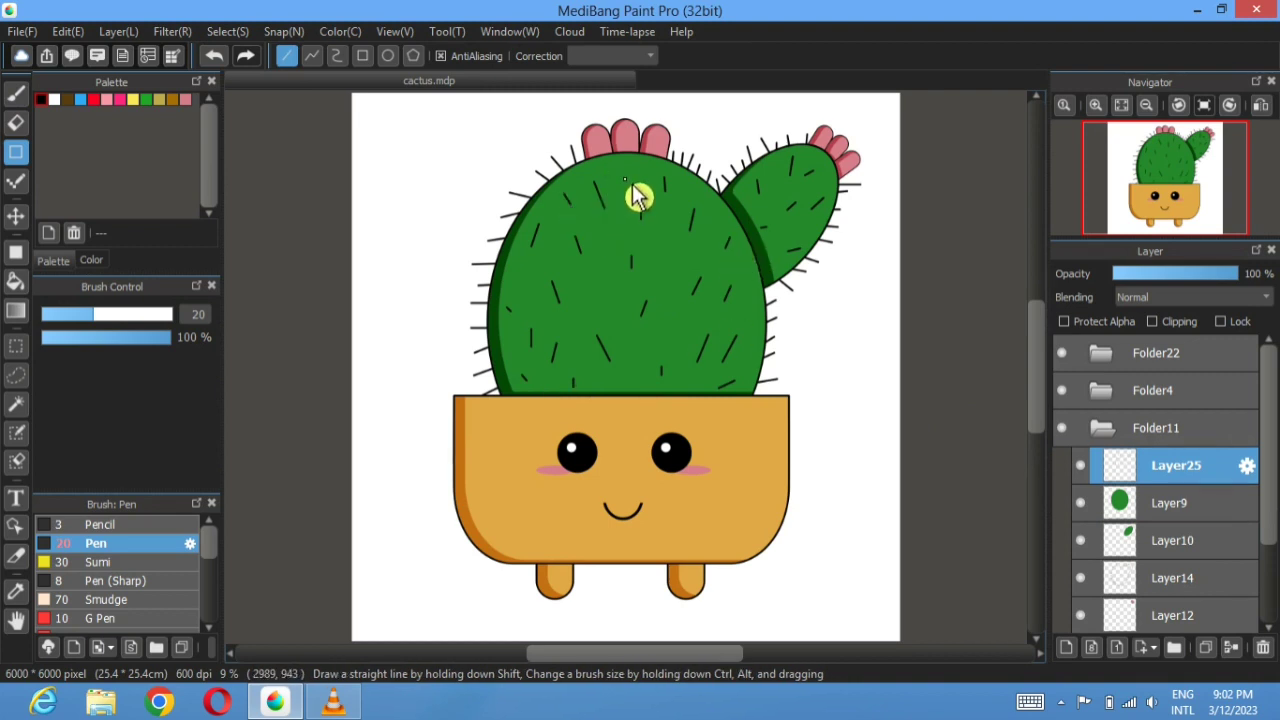
drag(605, 283, 612, 295)
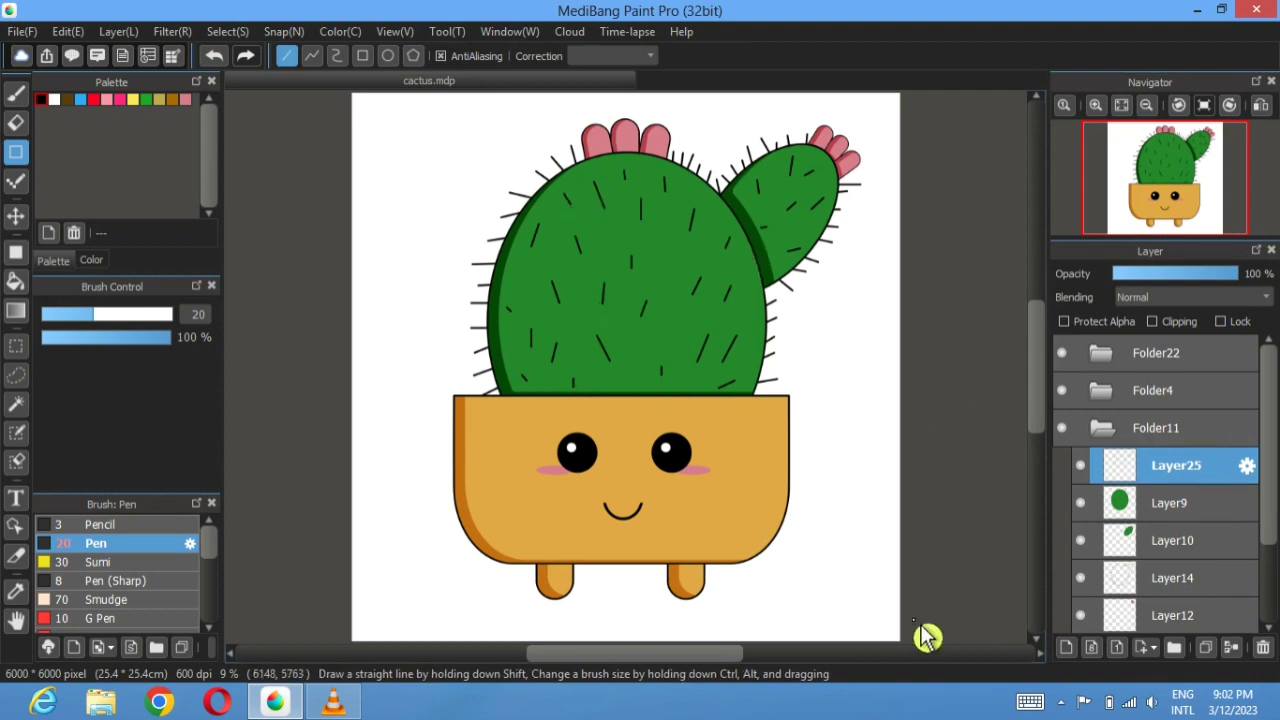
- Create a new layer folder and move Folder22, Folder4 and Folder11 into it
click(1103, 436)
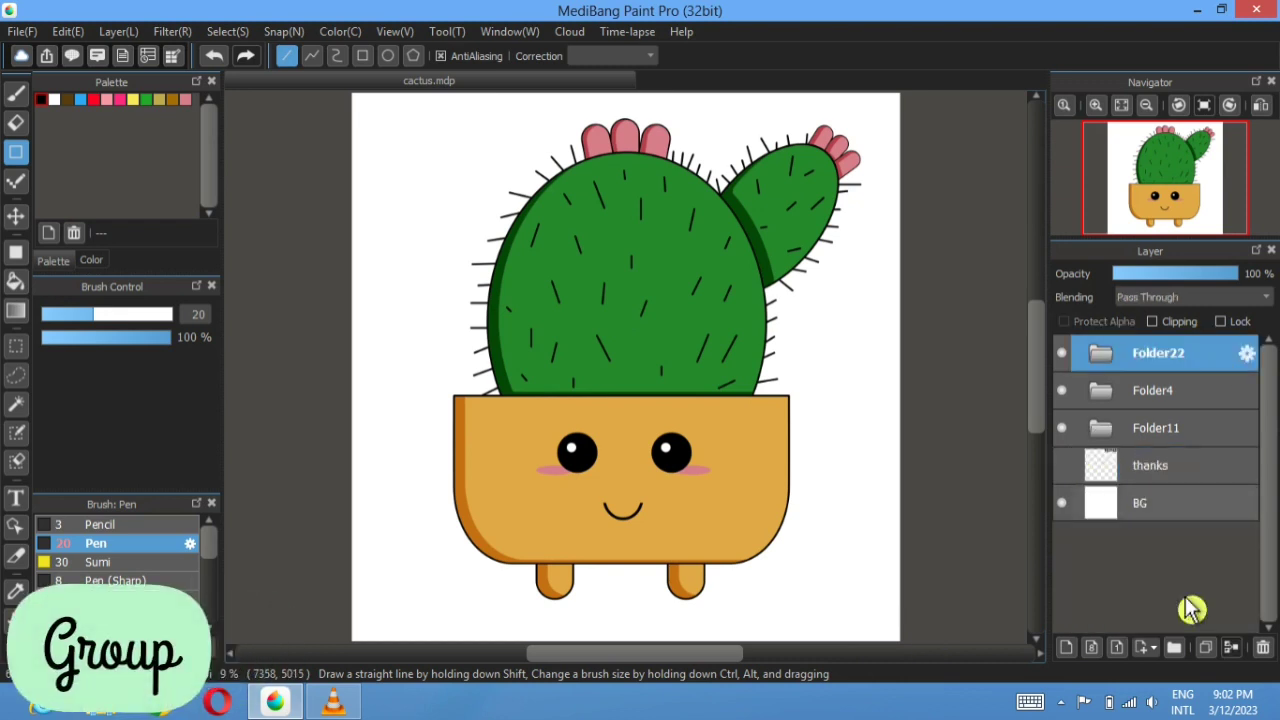
click(1174, 647)
click(1183, 395)
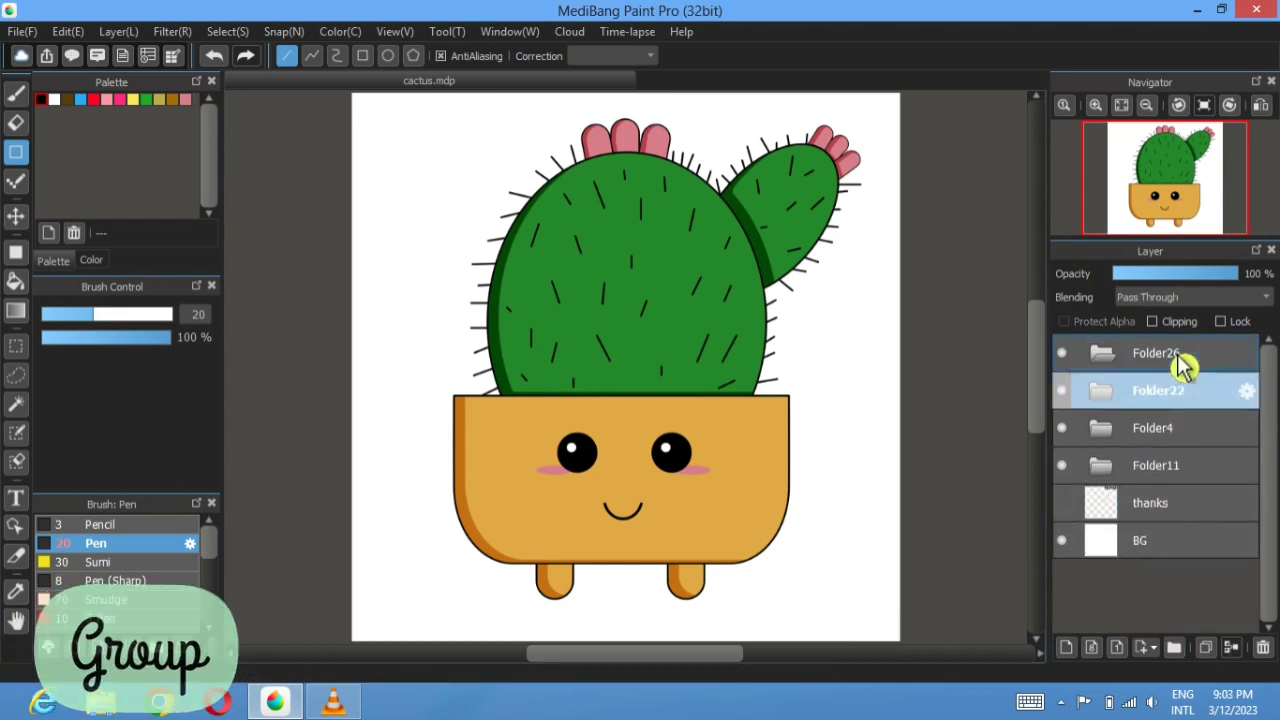
drag(1183, 365, 1183, 366)
click(1185, 425)
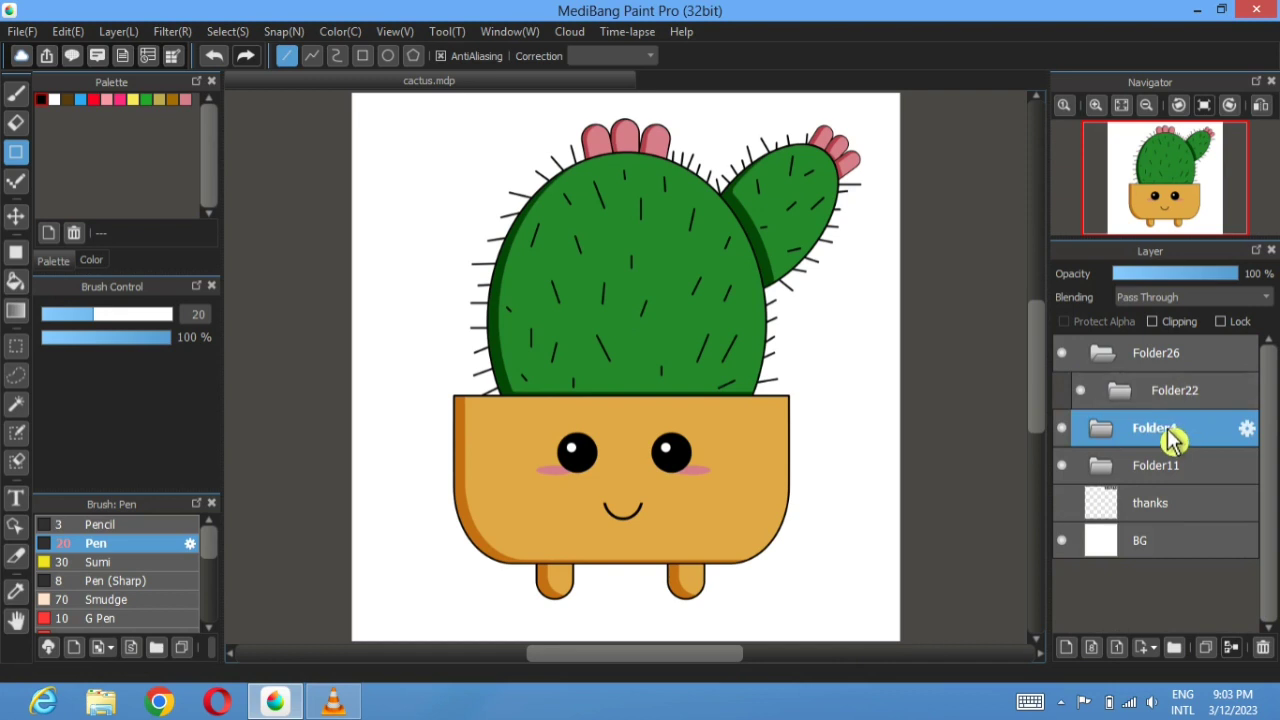
drag(1171, 432, 1177, 391)
mouse_move(1166, 481)
mouse_down()
mouse_move(1165, 392)
mouse_move(1180, 390)
mouse_up()
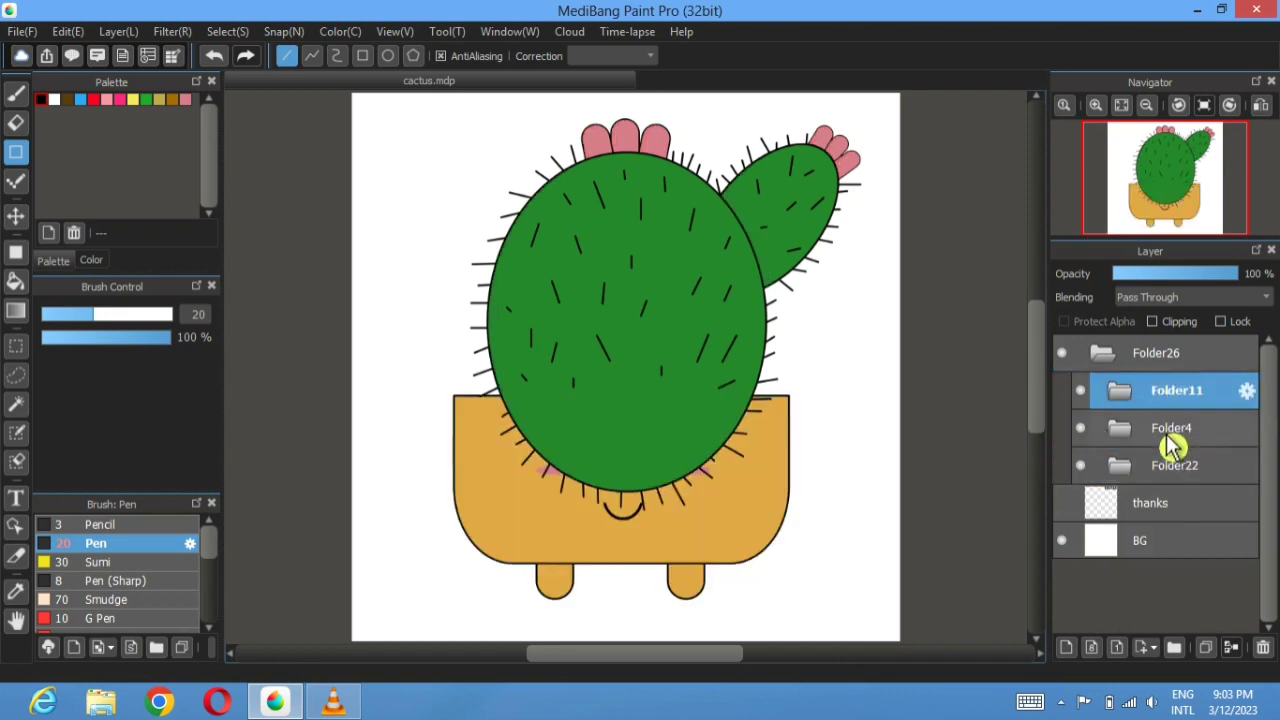
- Reorder the folders inside Folder26 as Folder22, Folder4 and Folder11 from top to bottom, and collapse Folder26
drag(1172, 445, 1175, 390)
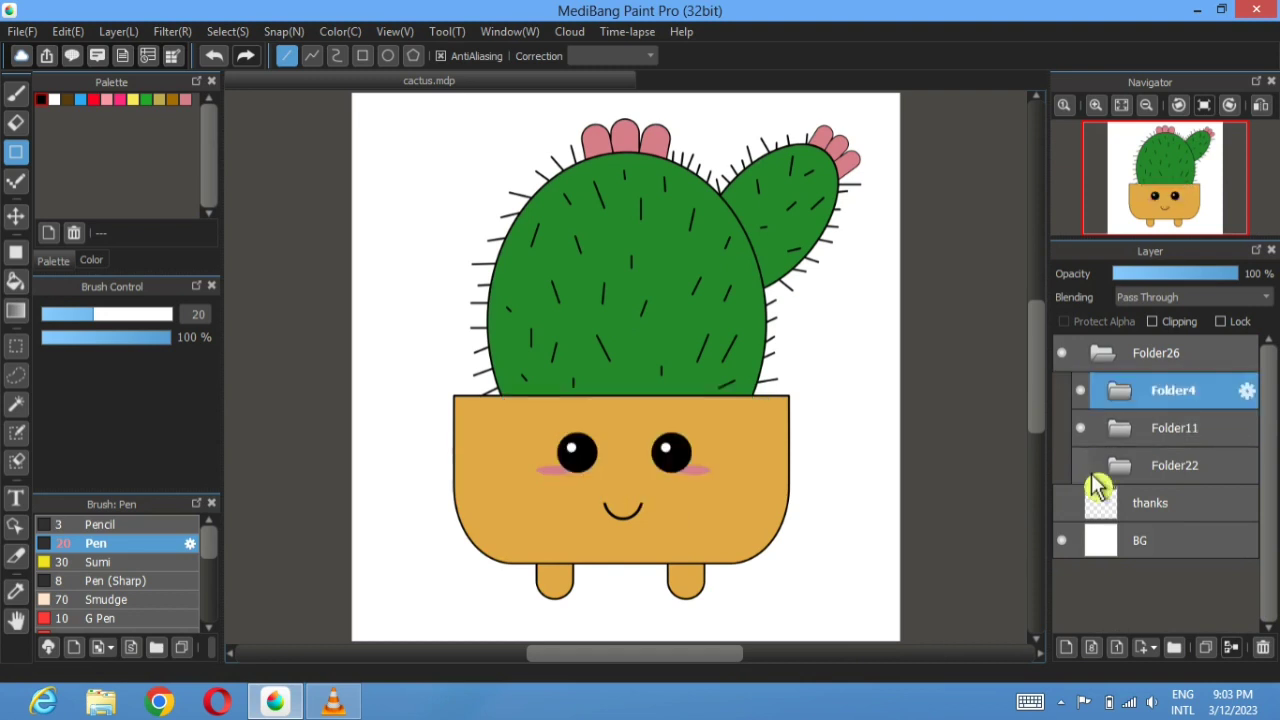
drag(1097, 487, 1190, 395)
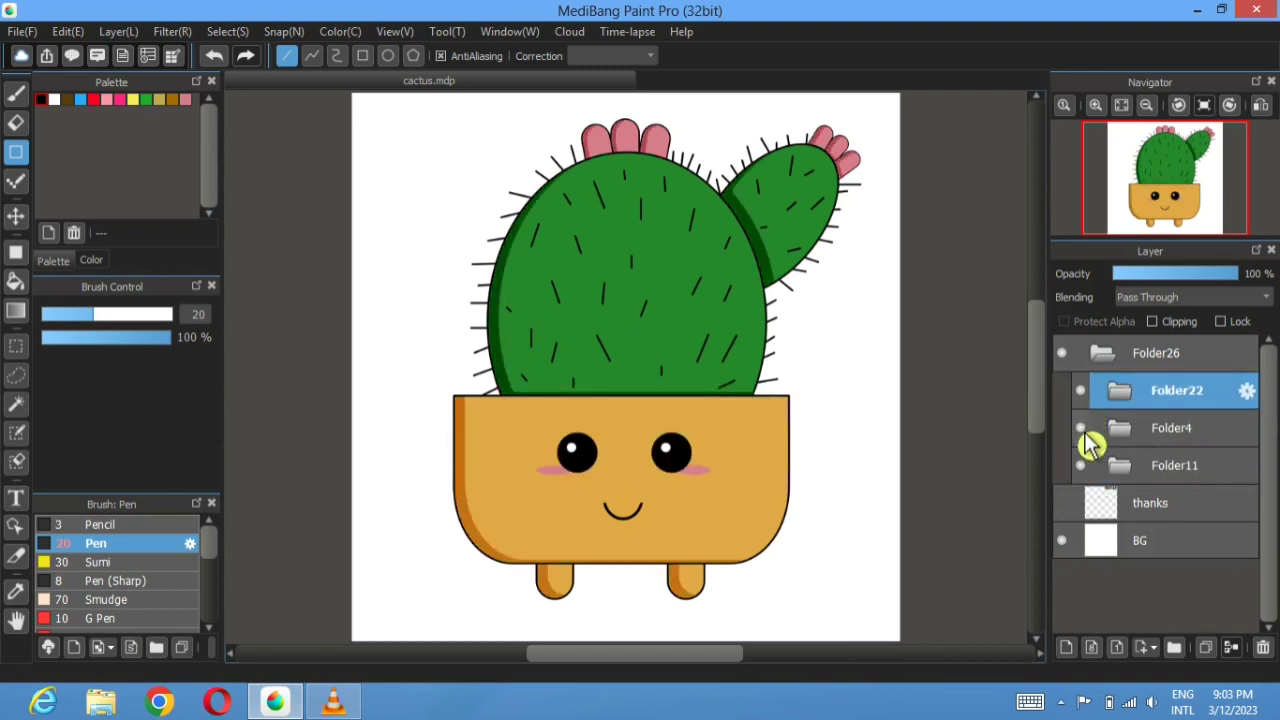
click(1081, 467)
click(1081, 467)
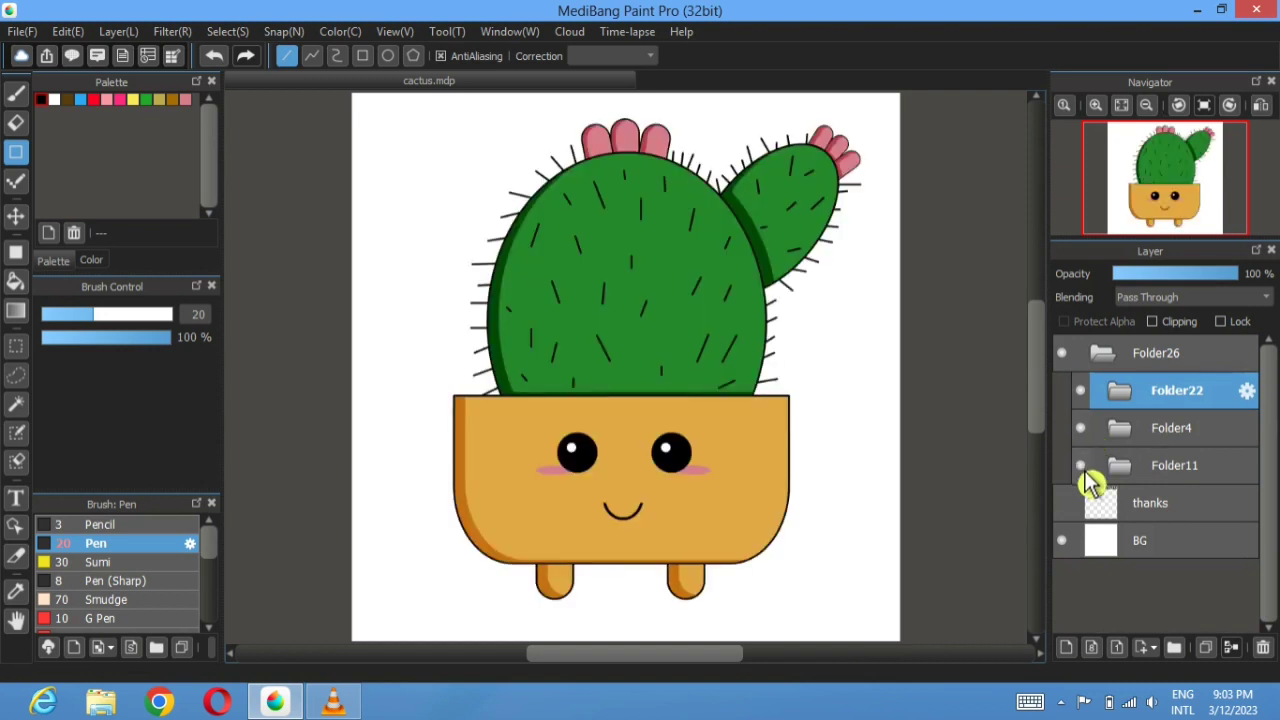
click(1103, 356)
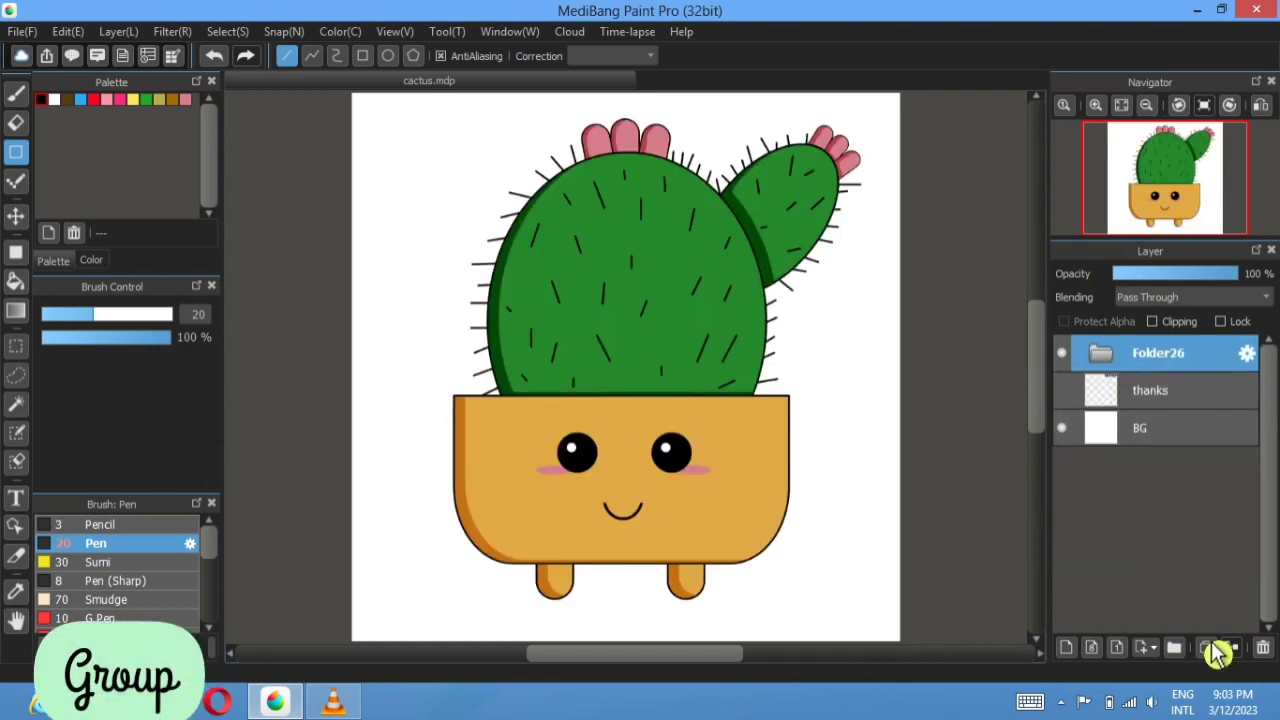
- Hide Folder26 and create two new layer folders, one nested in the other, with a new layer in the inner one
click(1180, 650)
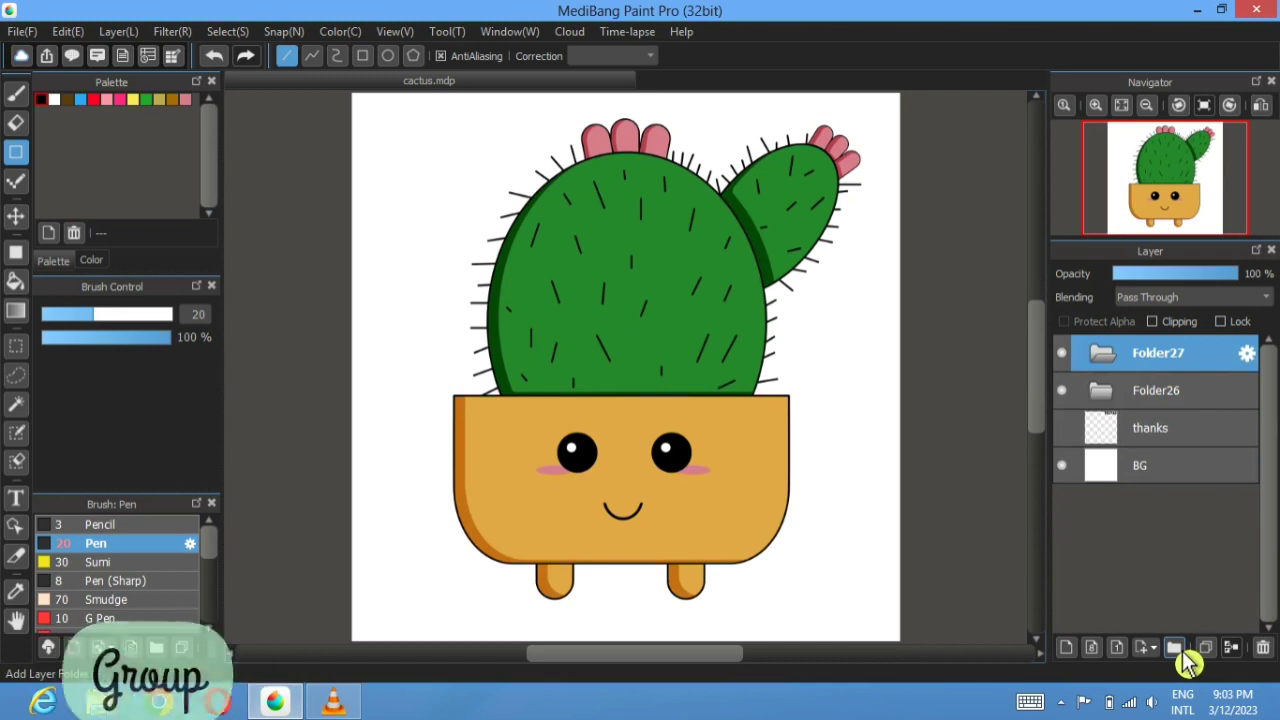
click(1182, 650)
click(1066, 432)
drag(1130, 392, 1130, 358)
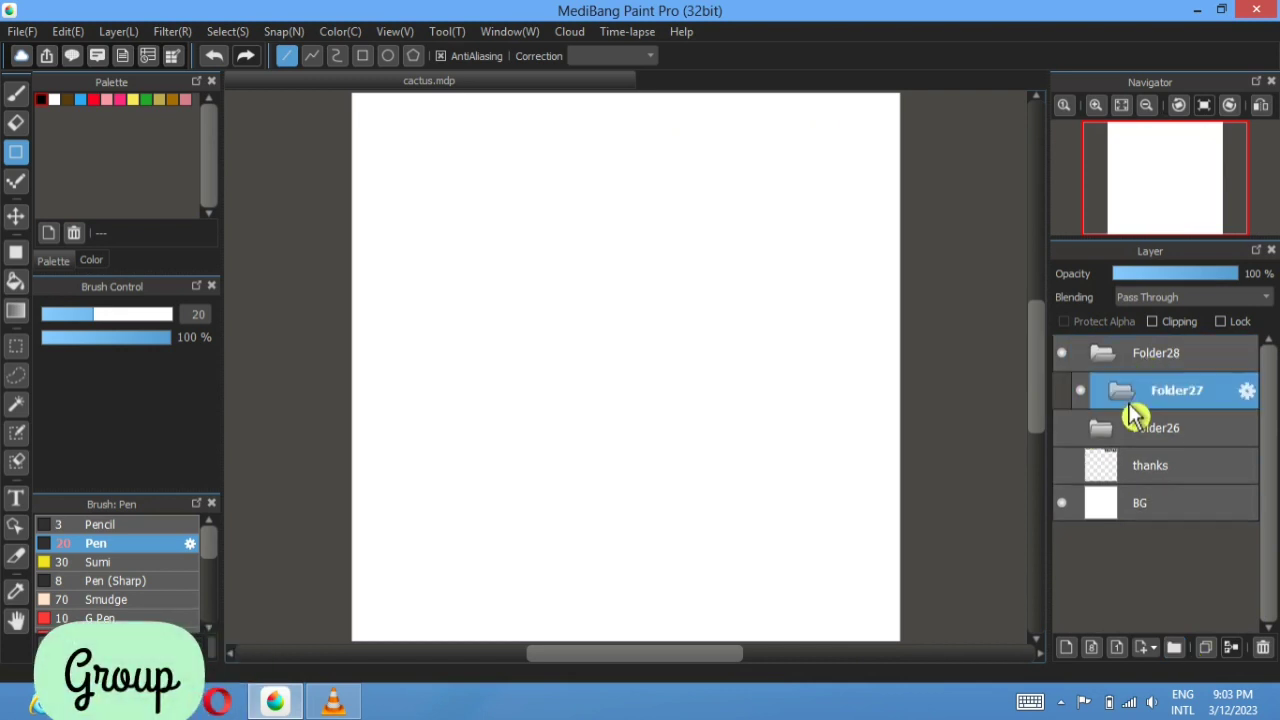
click(1067, 650)
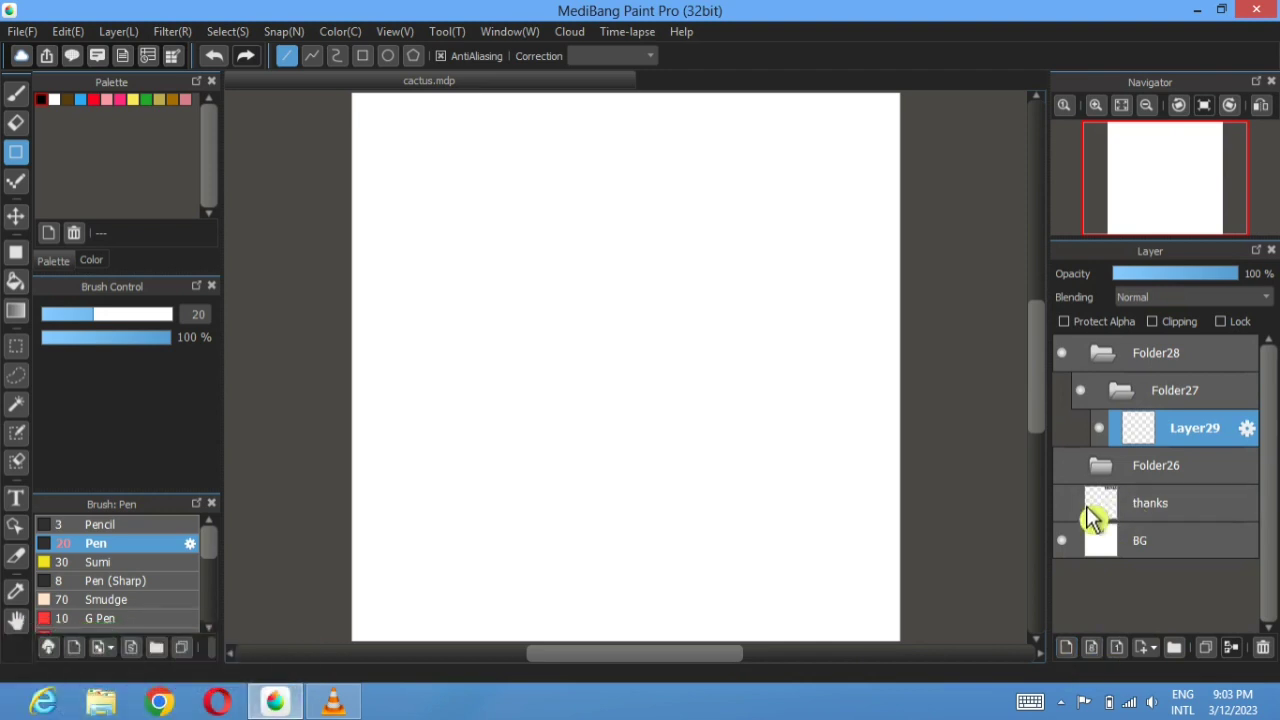
- Show Folder26 briefly to sample the pot's orange as the drawing colour, and hide it again
click(1062, 465)
click(15, 591)
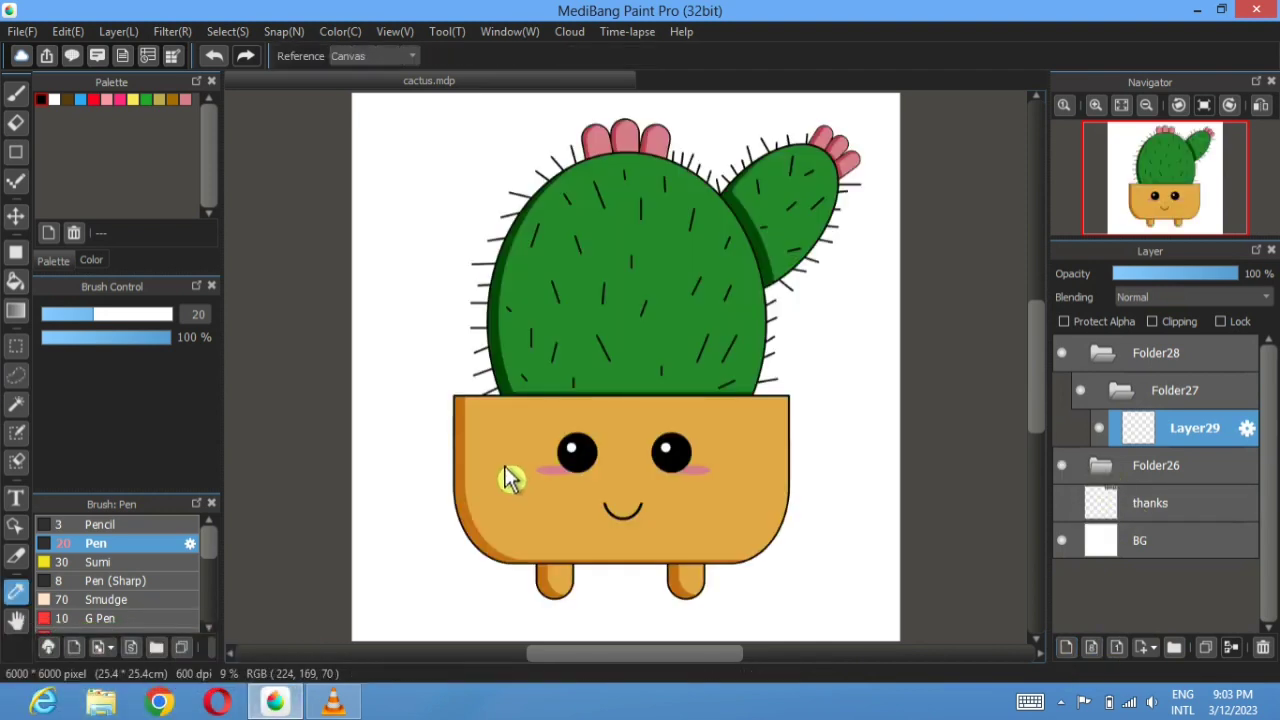
click(1062, 465)
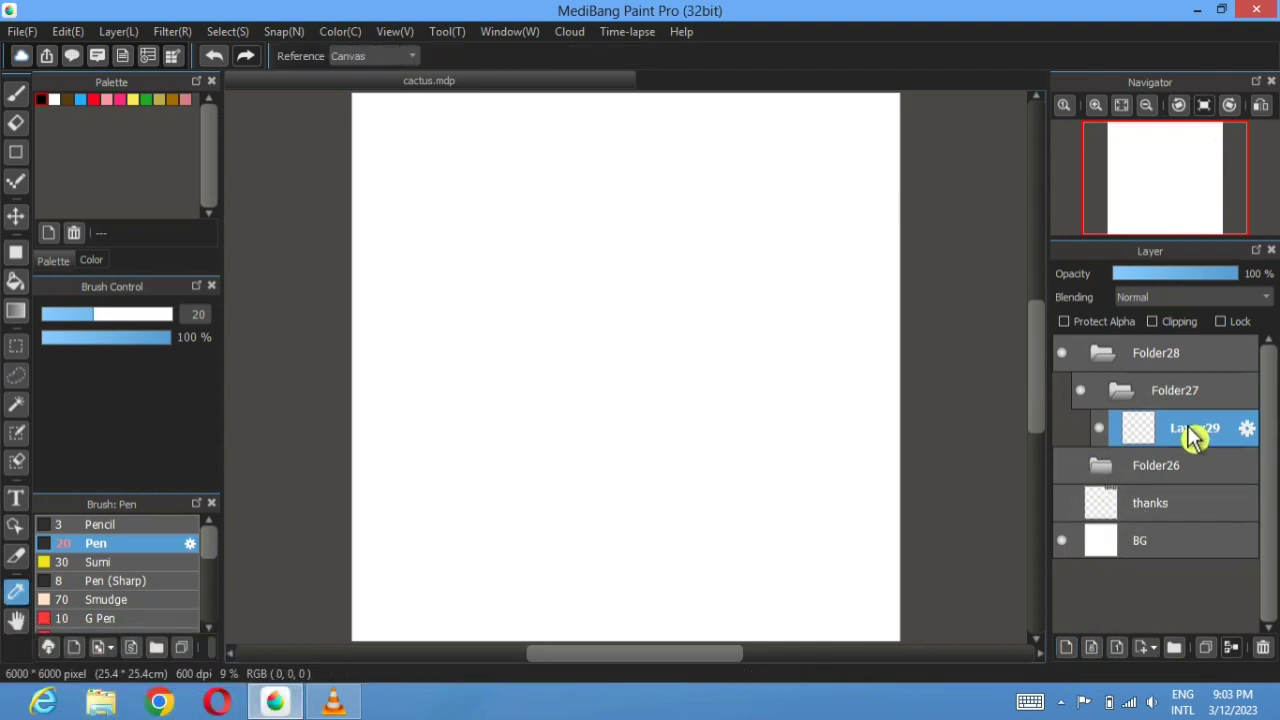
- Draw a large filled orange rectangle with 40% round corners in the canvas's lower half and shift it slightly to centre it
click(28, 256)
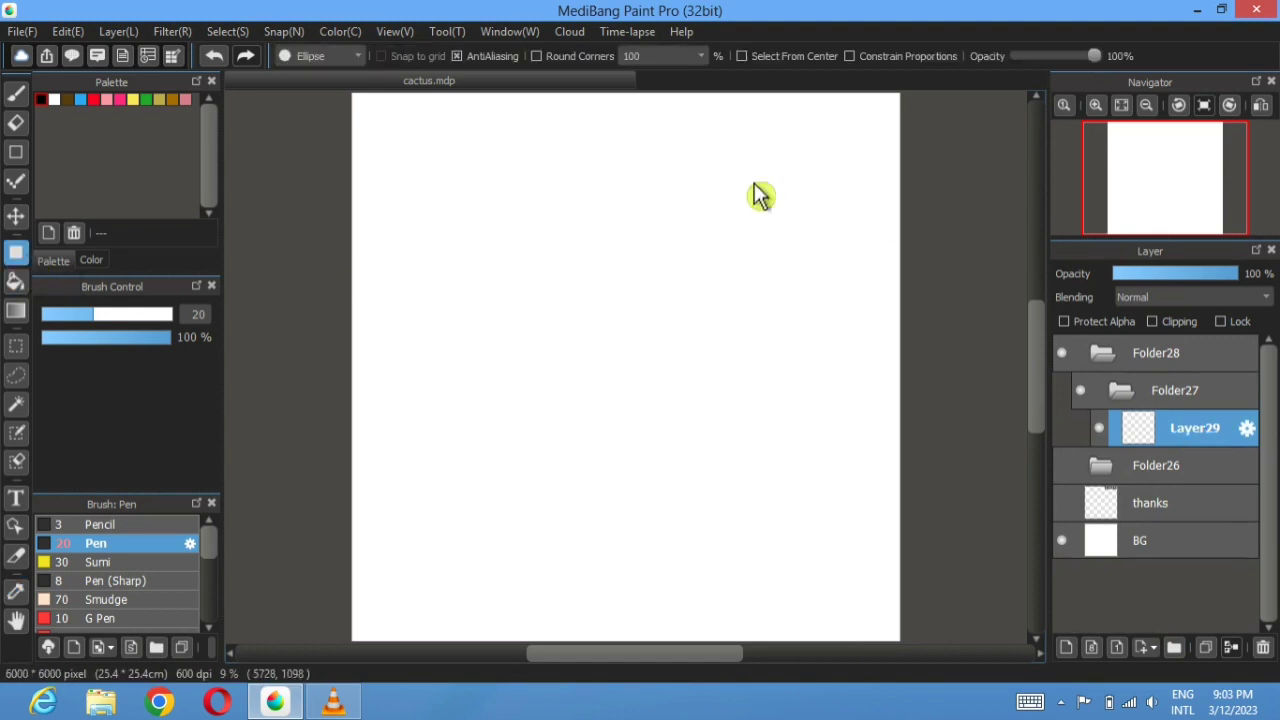
click(690, 56)
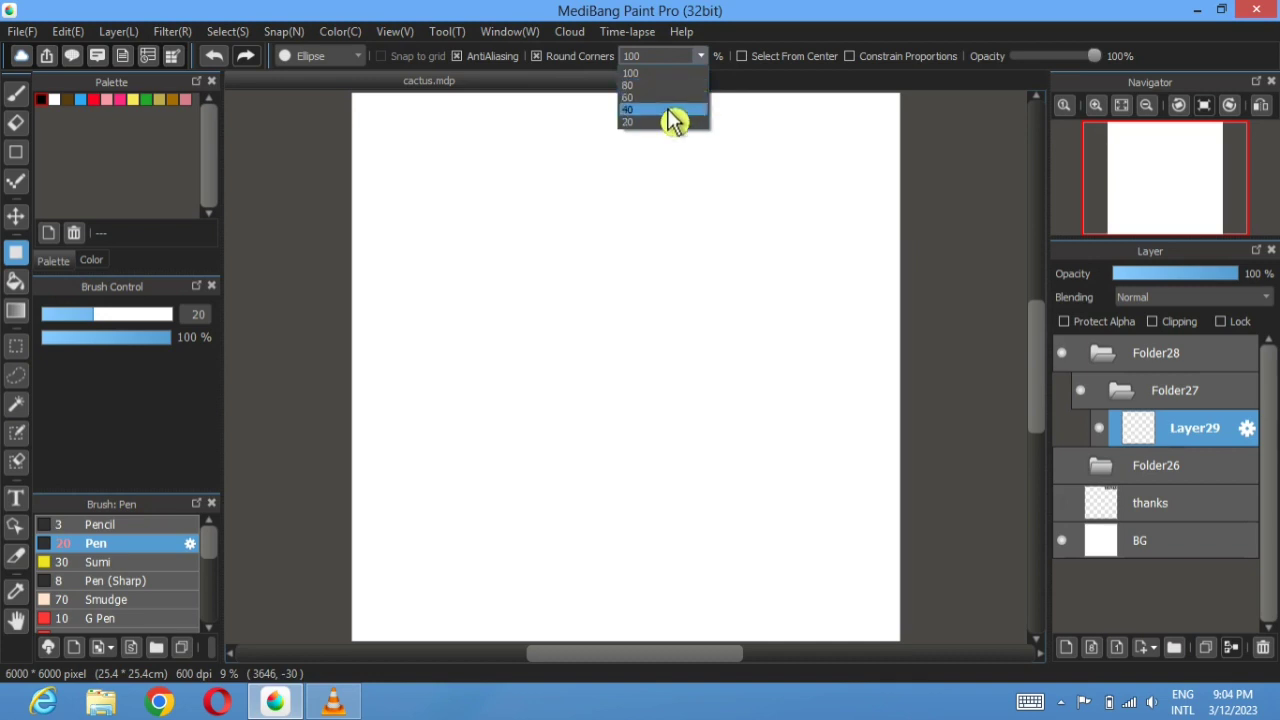
click(668, 110)
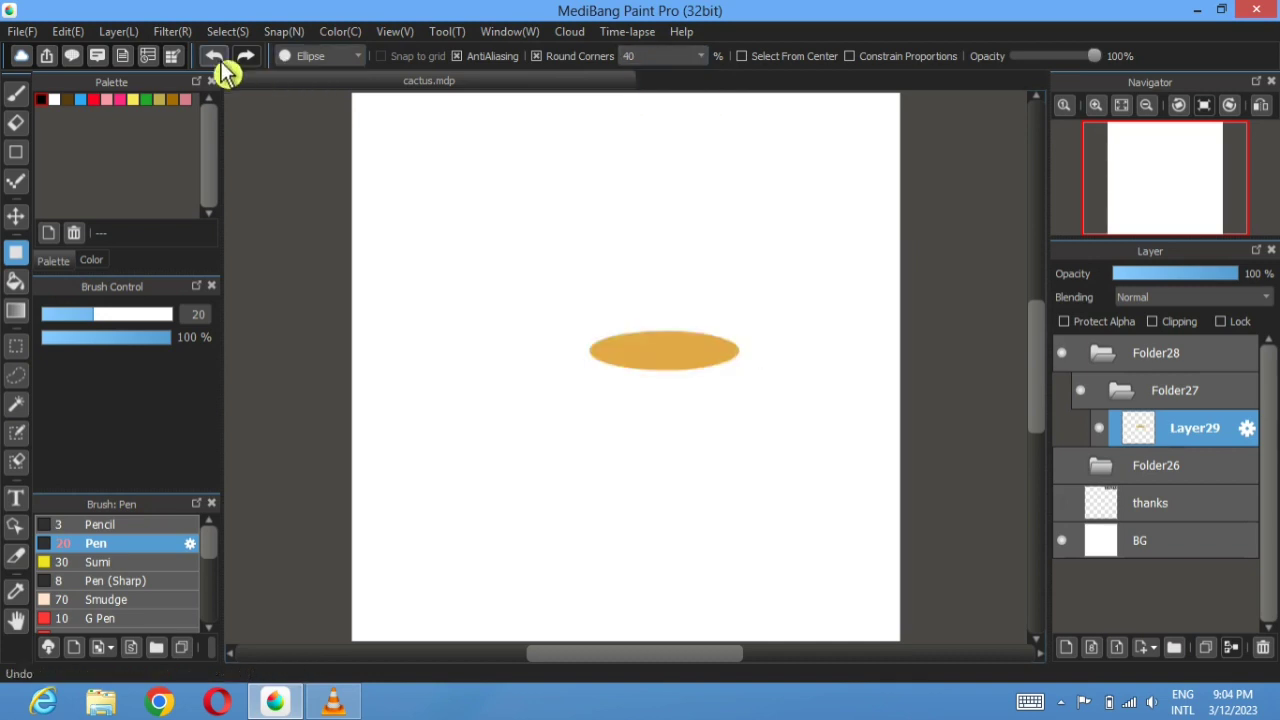
click(300, 58)
click(316, 76)
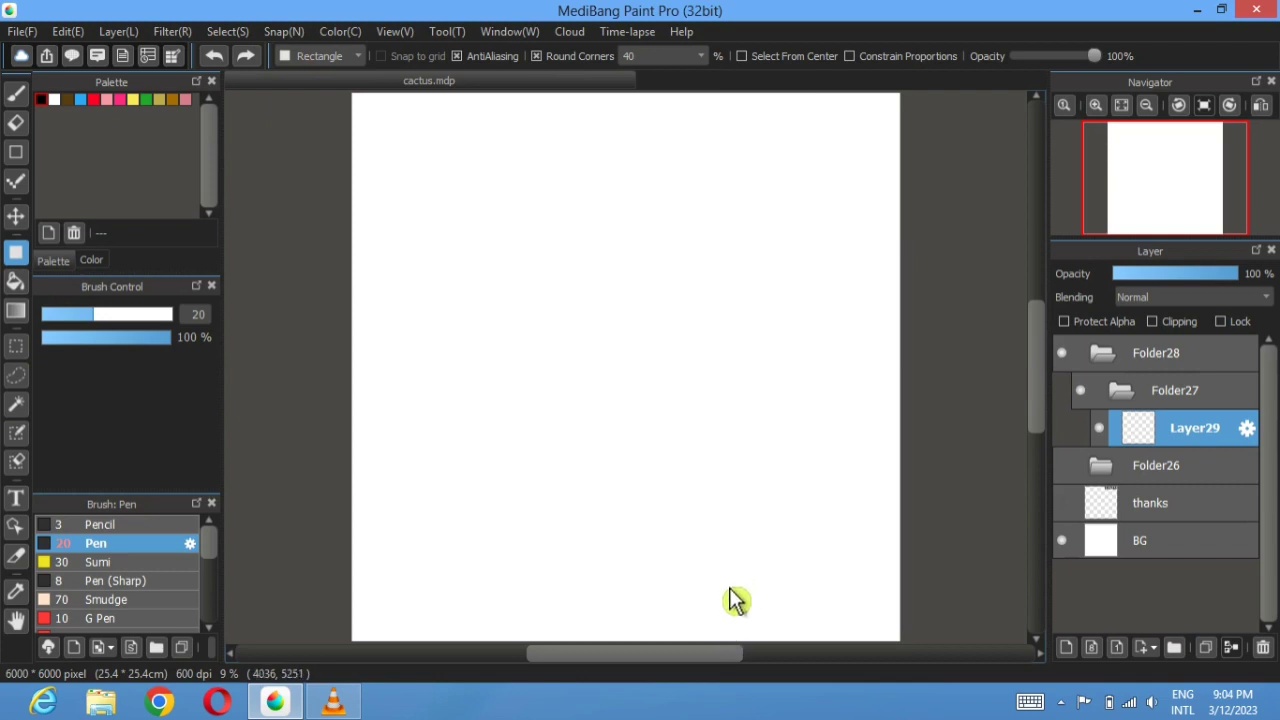
drag(790, 600, 459, 405)
key(v)
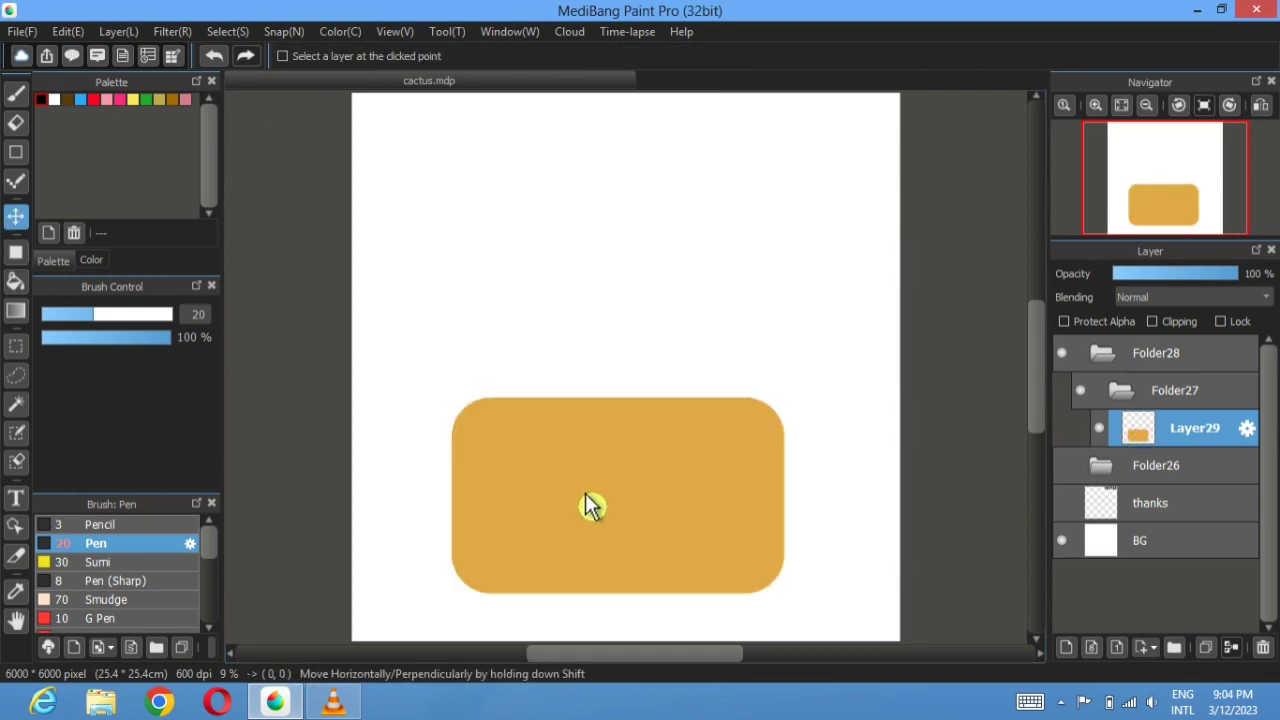
drag(588, 500, 594, 497)
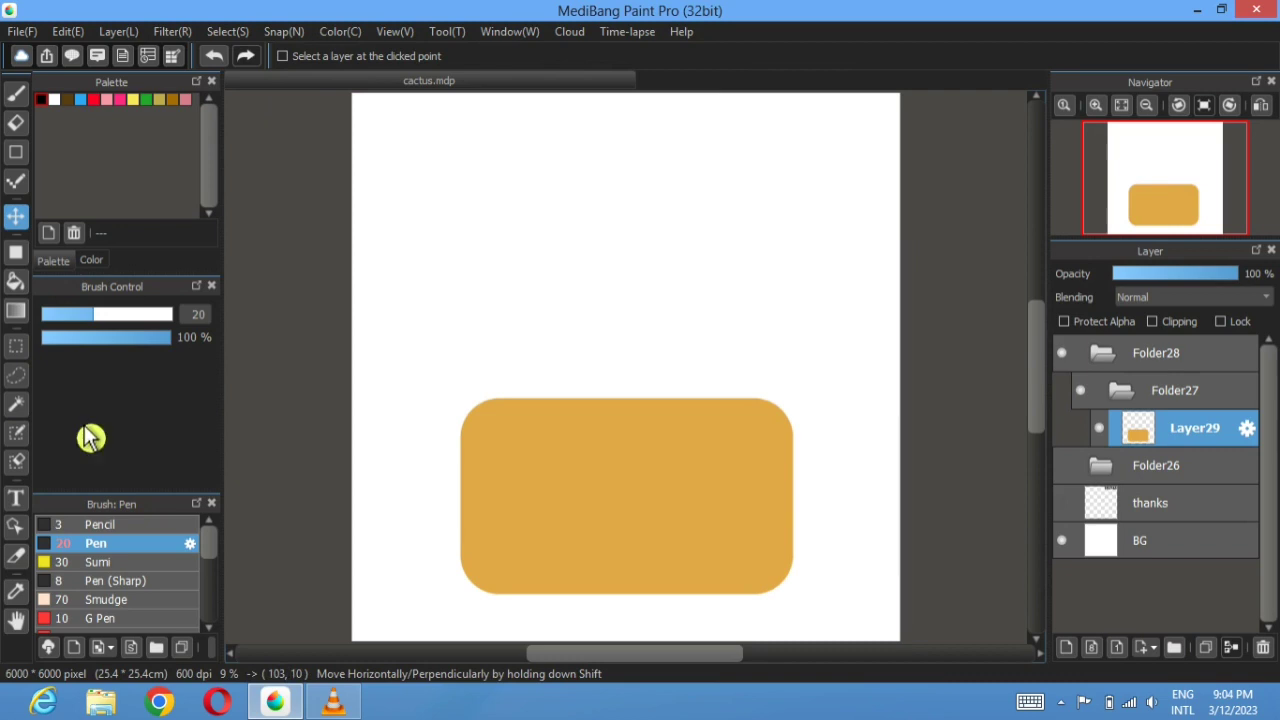
- Select the top strip of the orange rectangle with its rounded corners, cut it away and clear the selection
click(16, 346)
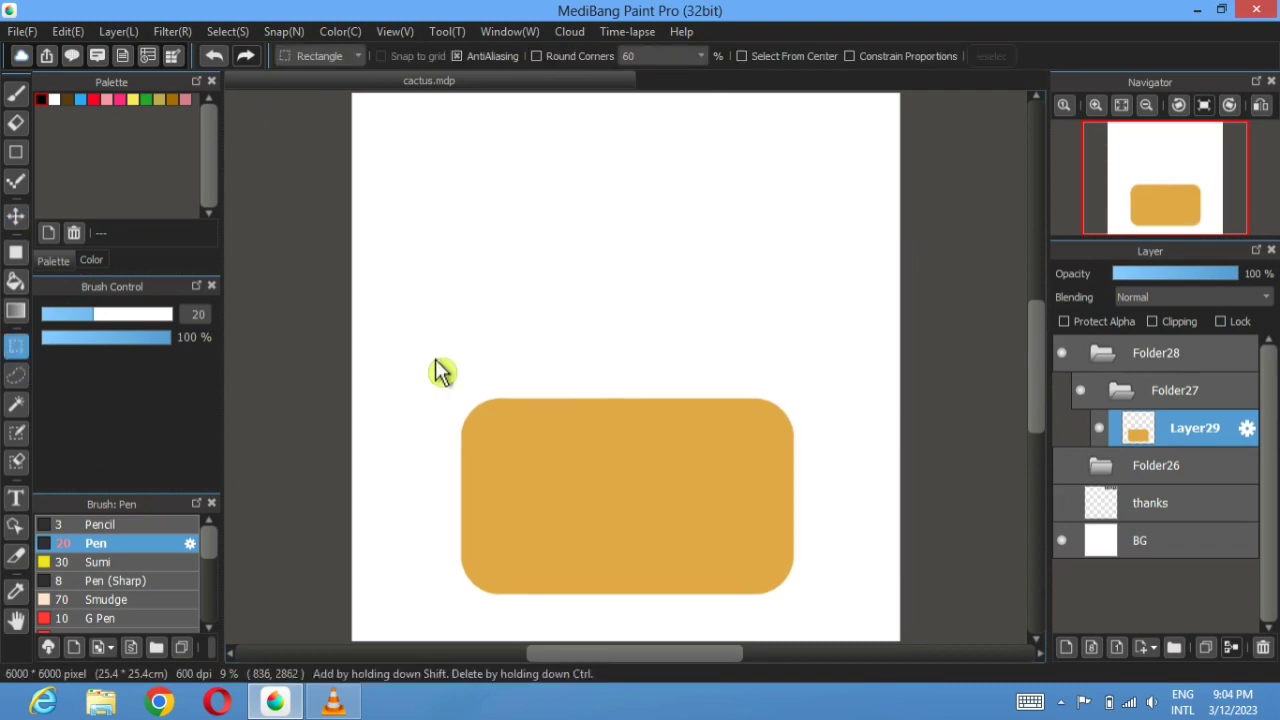
drag(428, 355, 844, 446)
click(72, 32)
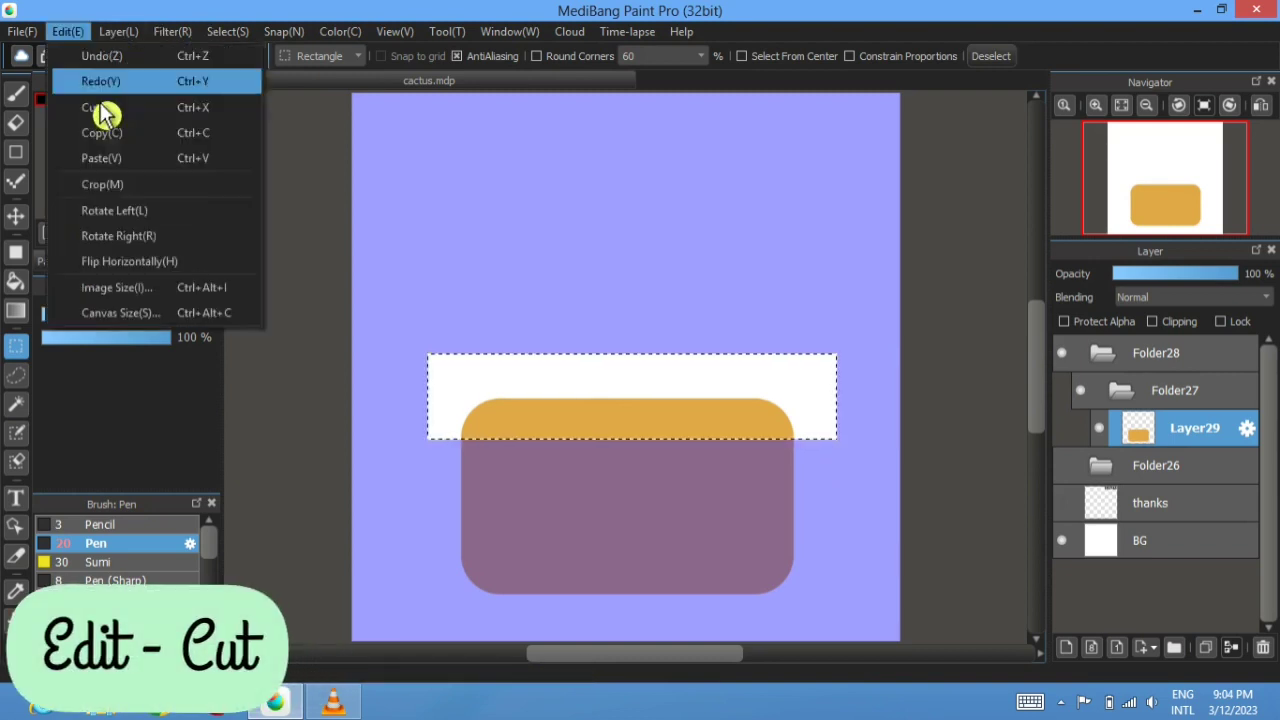
click(101, 109)
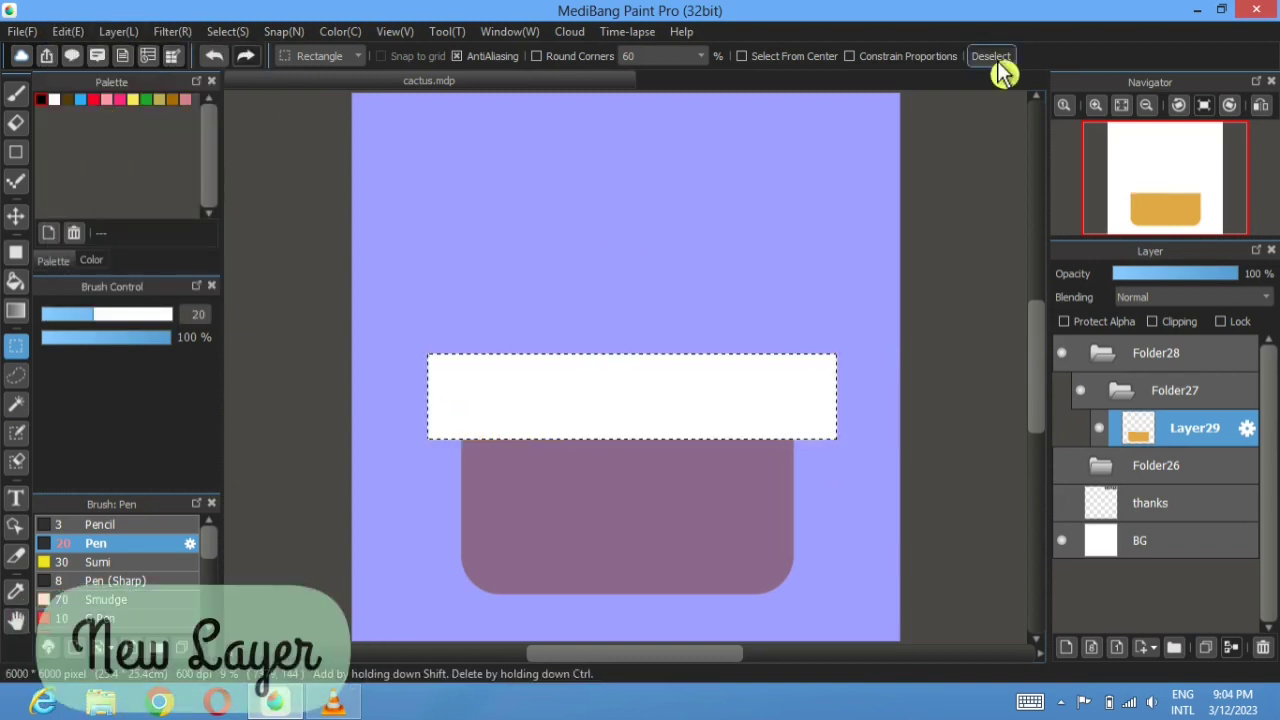
click(993, 56)
- Add a new layer and draw a thin filled rectangle without round corners as the rim, slightly wider than the pot
click(1066, 647)
click(14, 252)
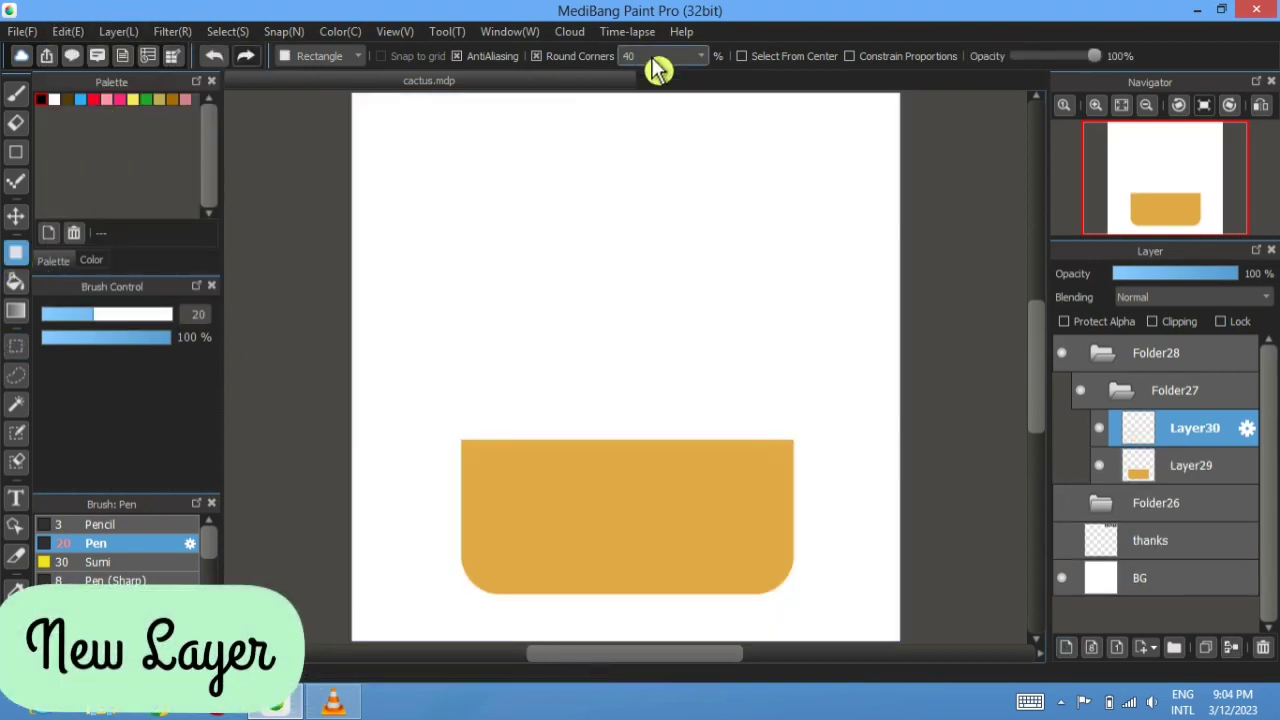
click(540, 58)
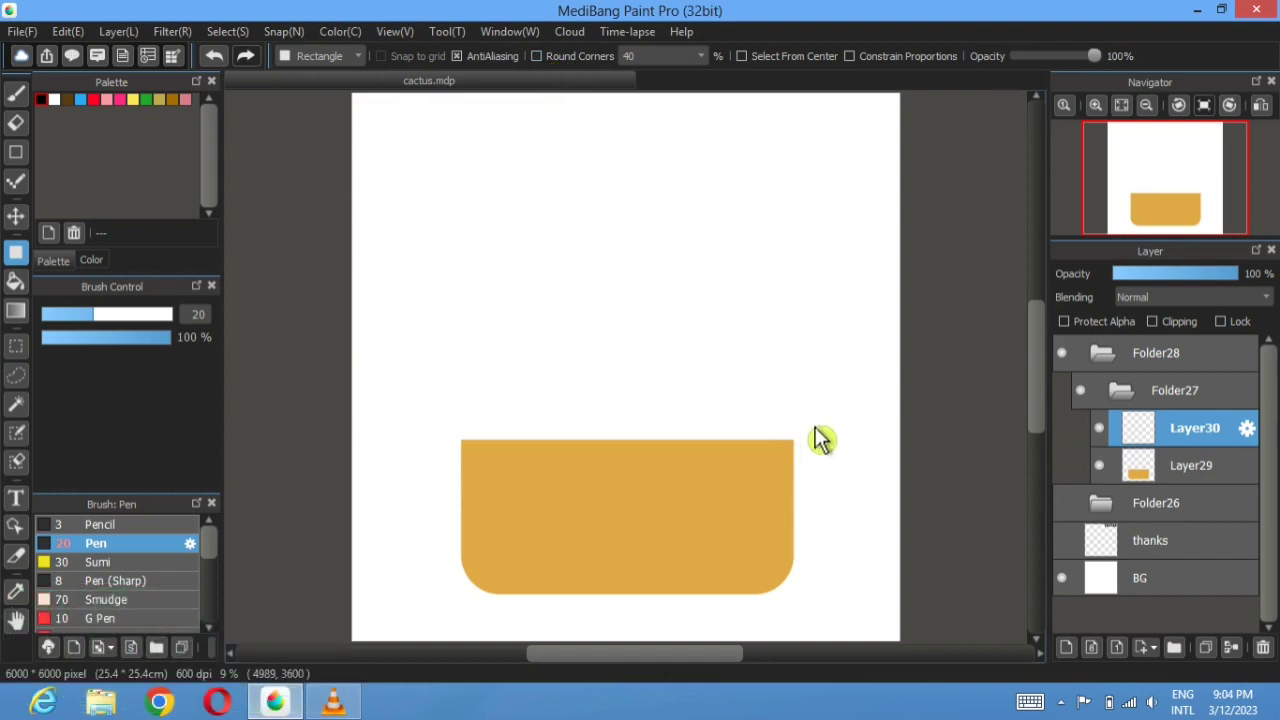
drag(815, 430, 458, 467)
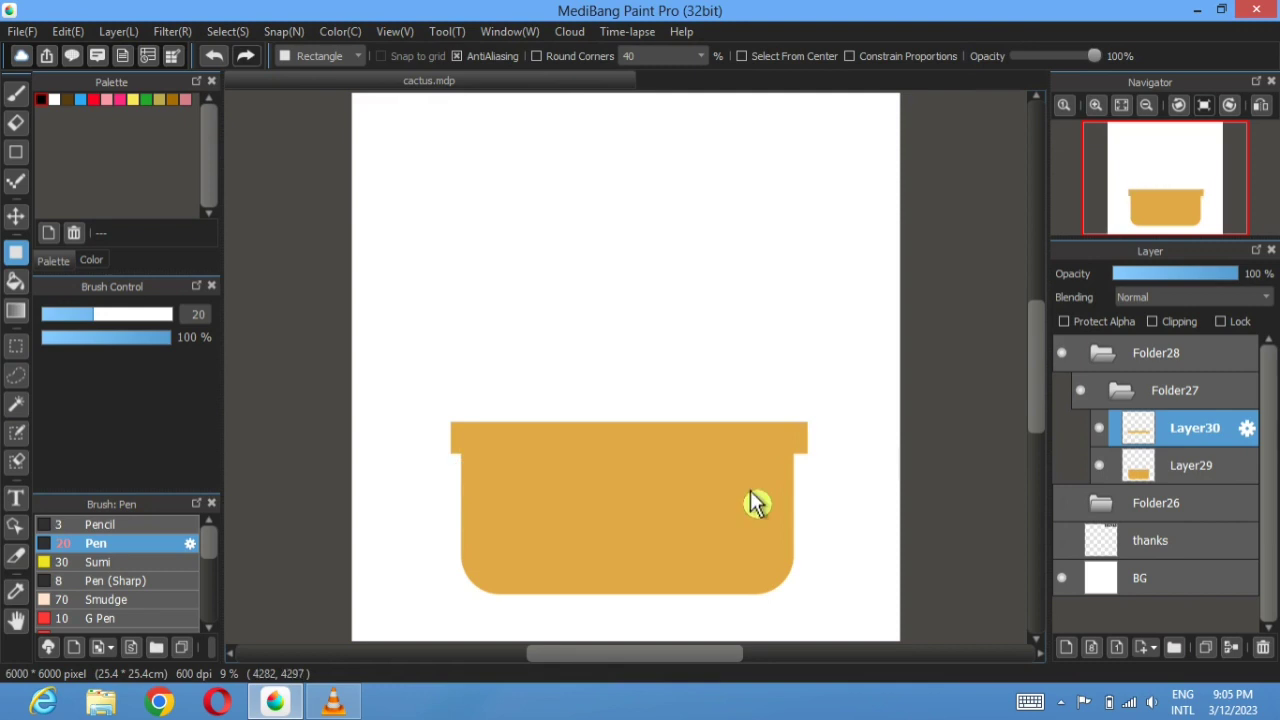
- Hide the rim layer and outline the pot body on a new layer with a 20 px selection border on the boundary
click(1100, 429)
click(1130, 465)
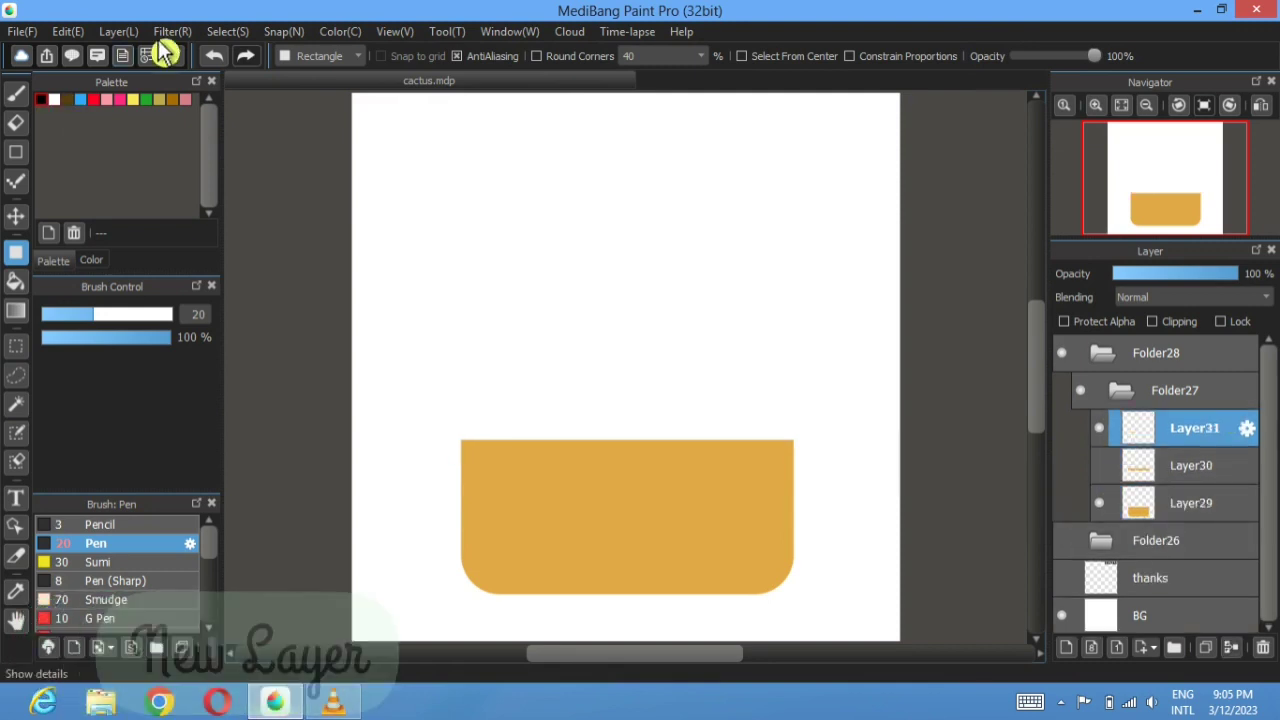
click(231, 40)
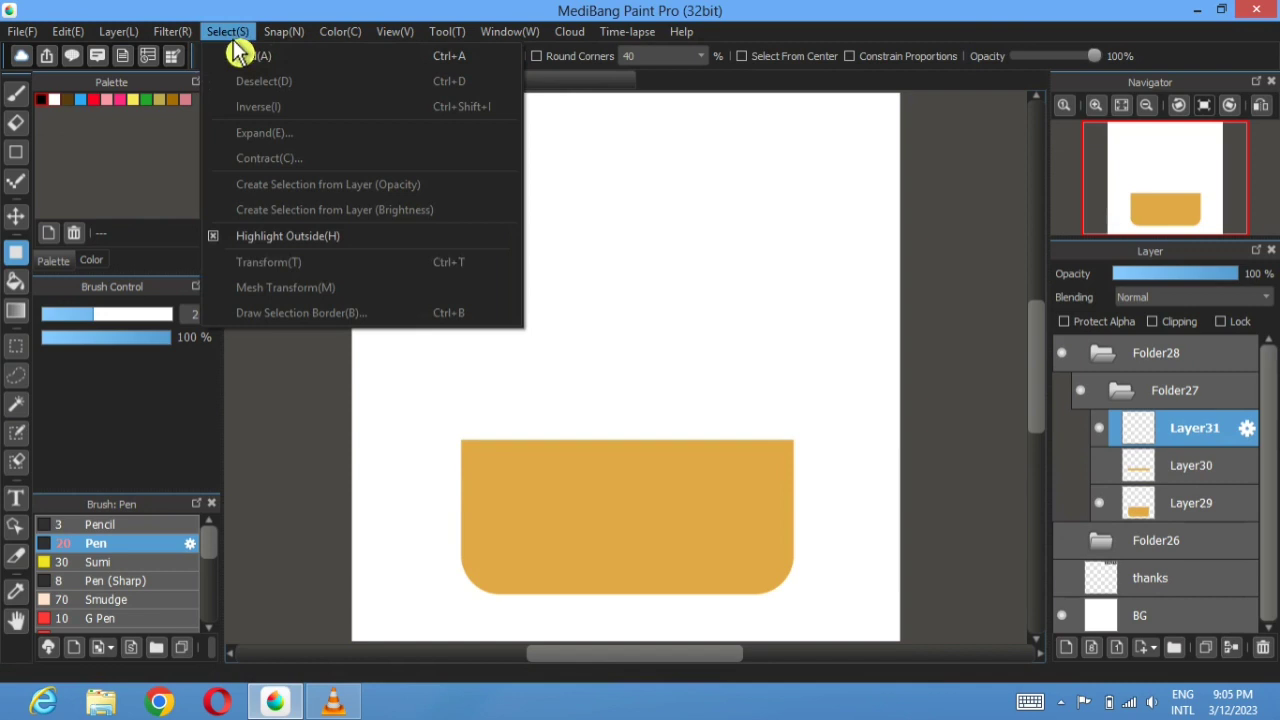
click(16, 403)
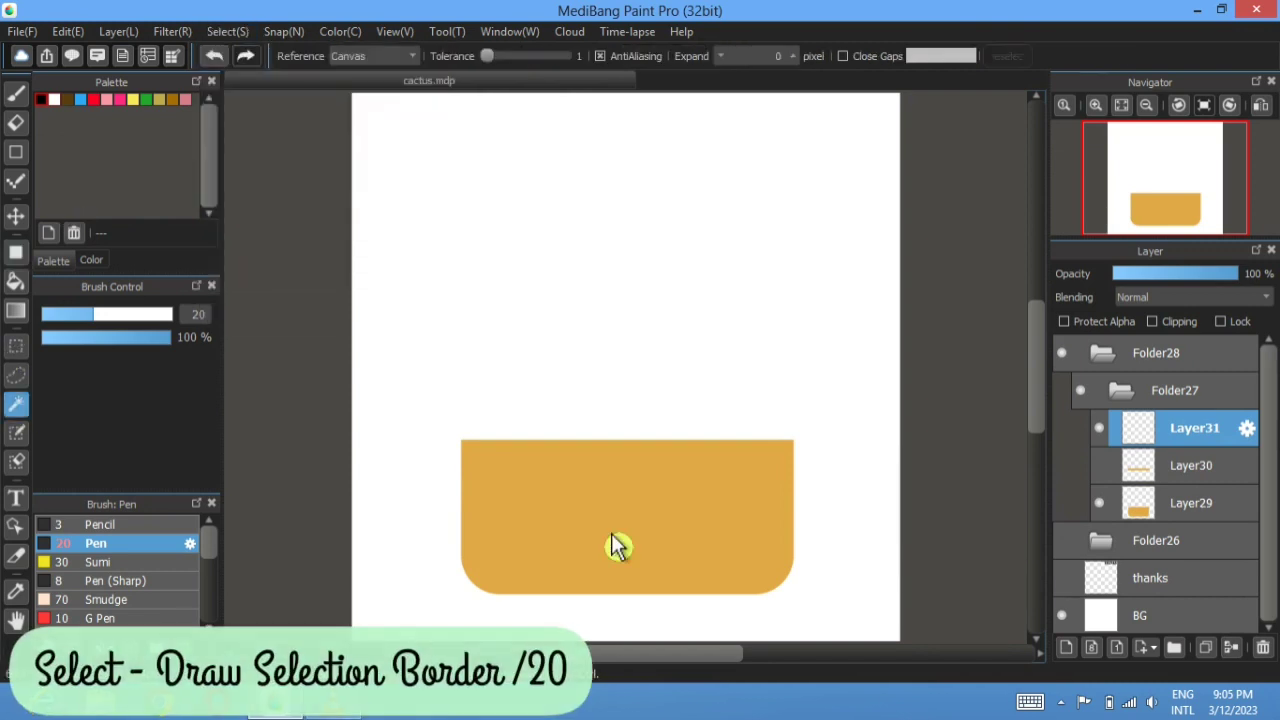
click(617, 545)
click(228, 31)
click(281, 322)
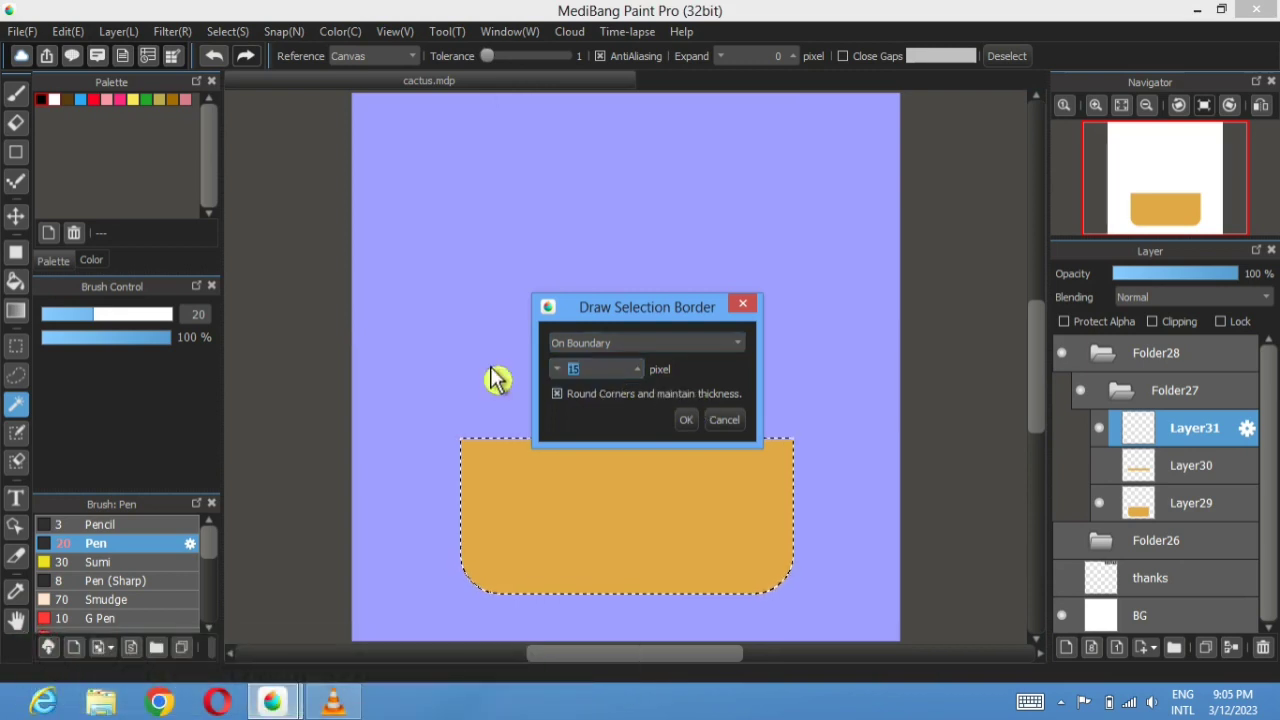
text(20)
click(686, 421)
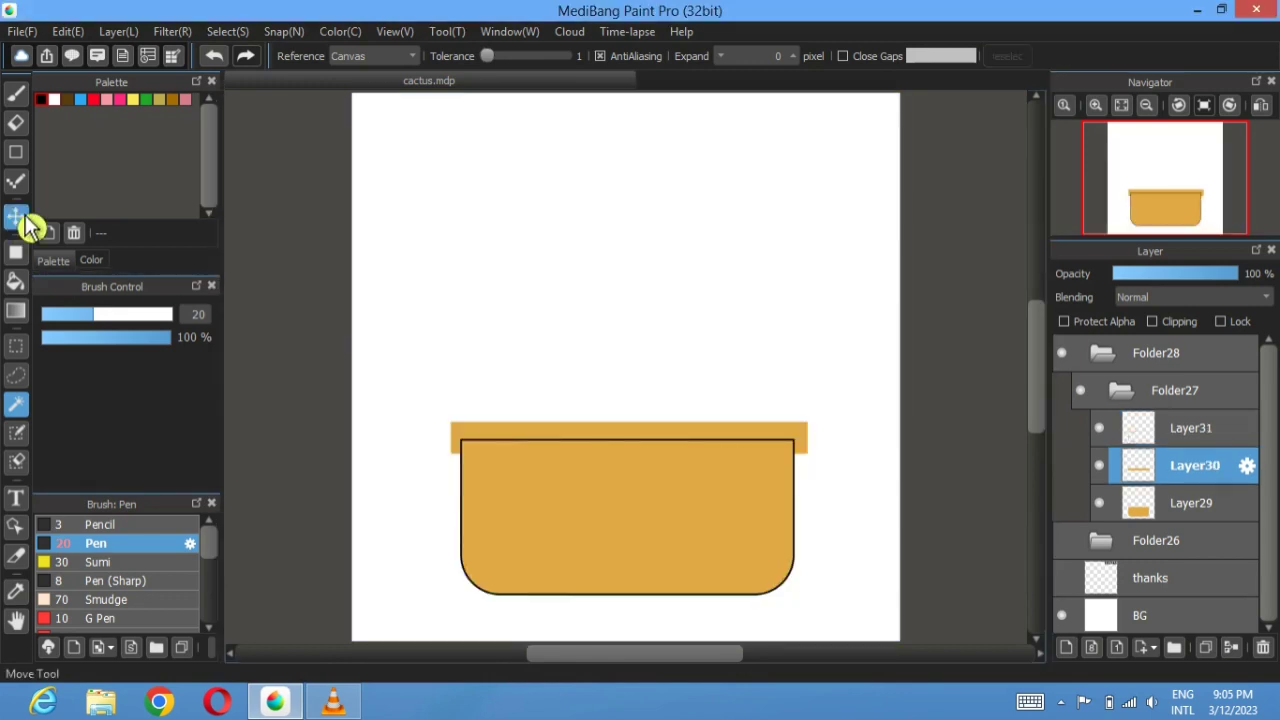
- Raise the rim slightly and outline it with a 20 px selection border on Layer31
click(16, 215)
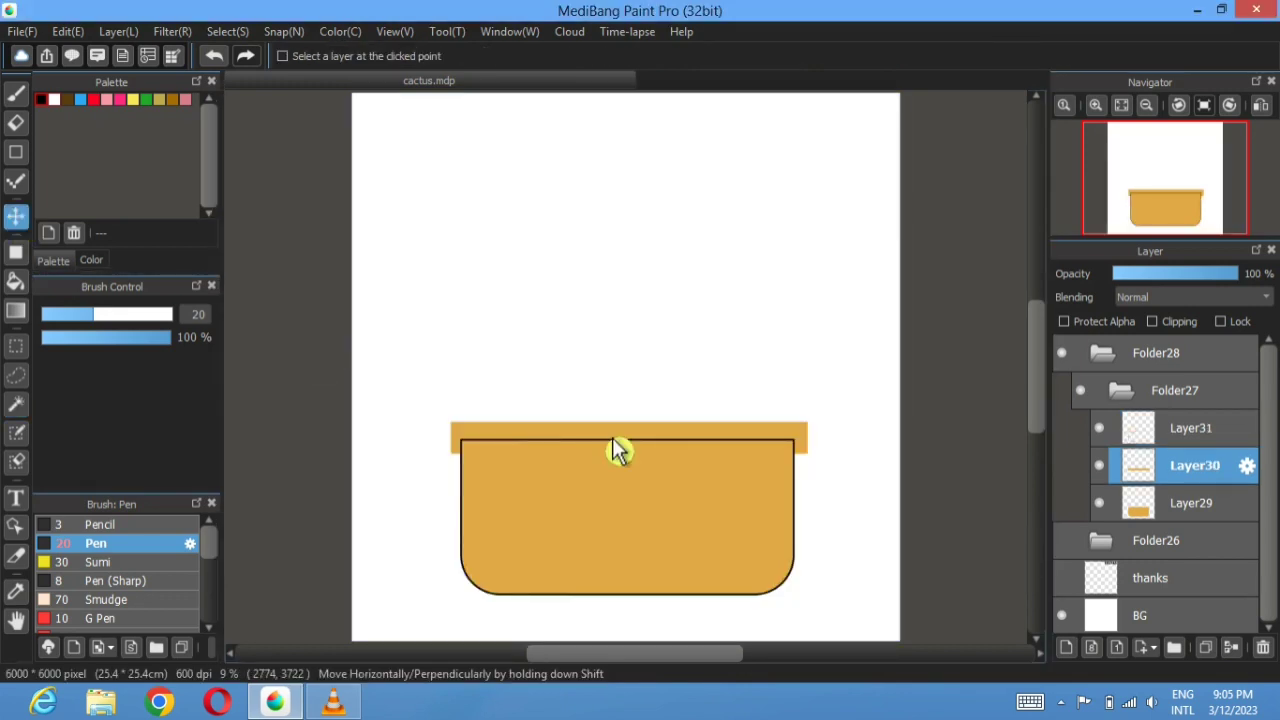
drag(629, 428, 630, 419)
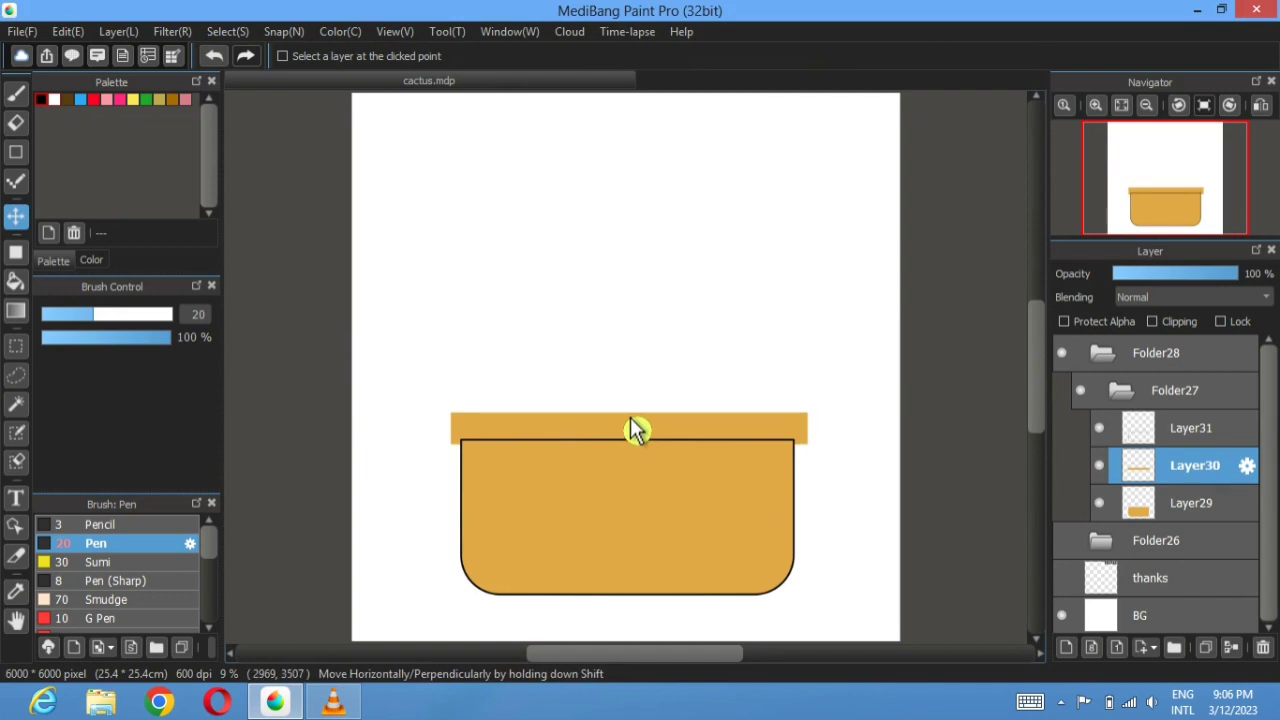
click(1099, 503)
click(16, 403)
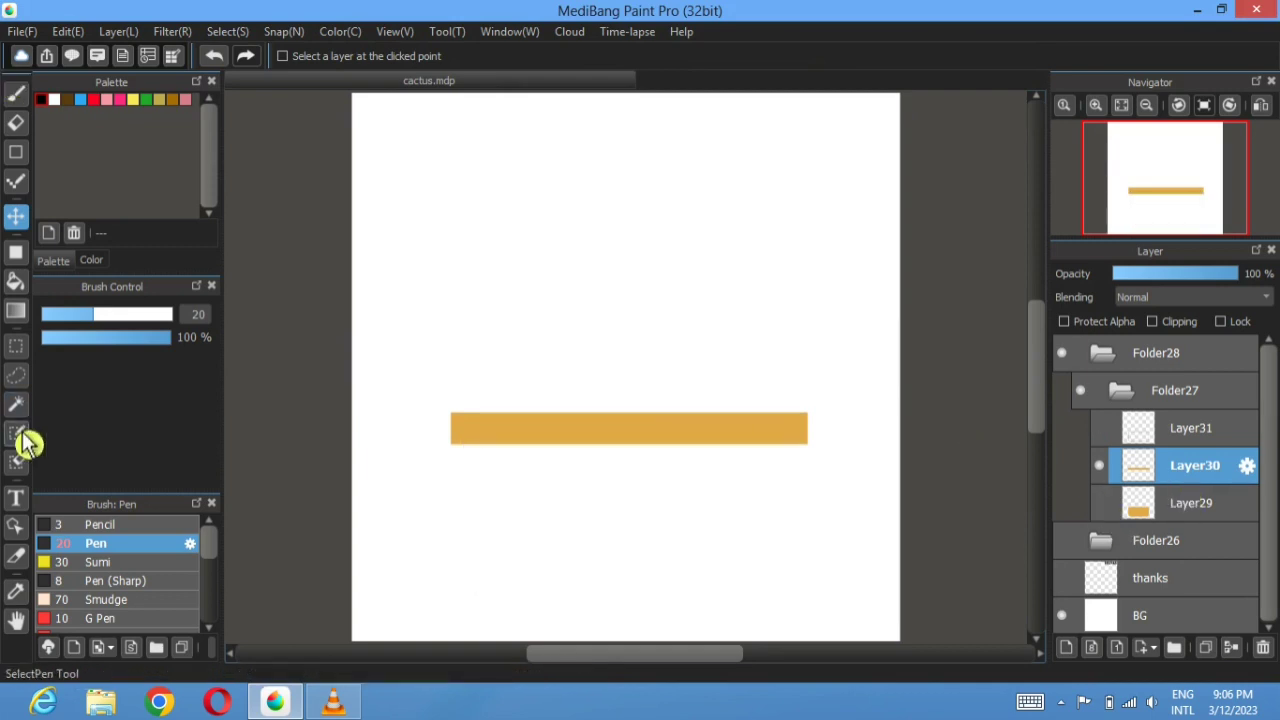
click(588, 438)
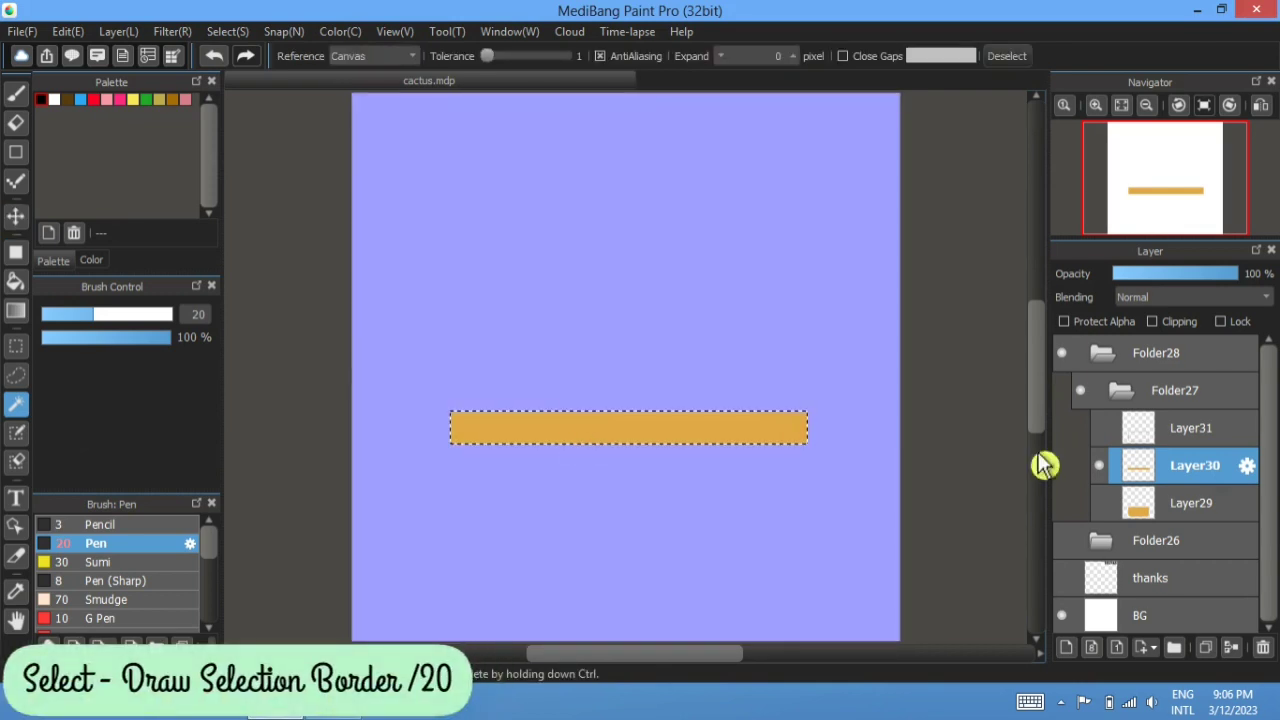
click(1099, 428)
click(228, 31)
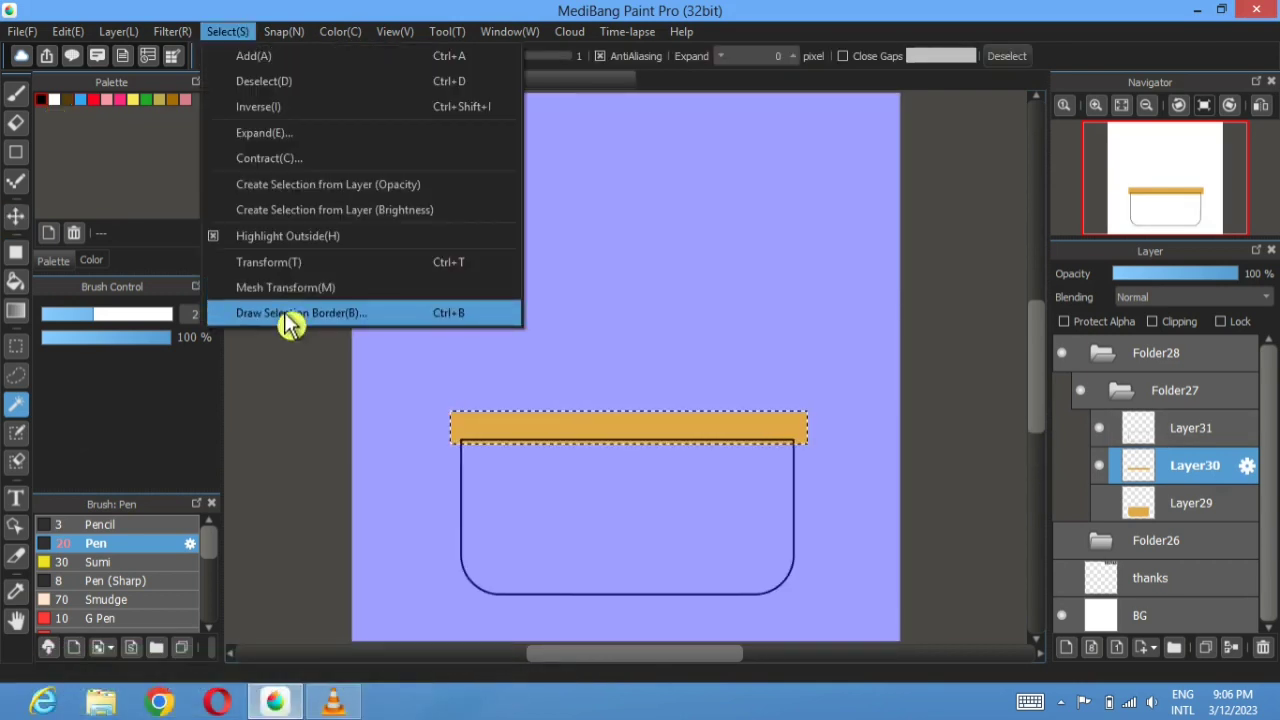
click(290, 322)
click(688, 416)
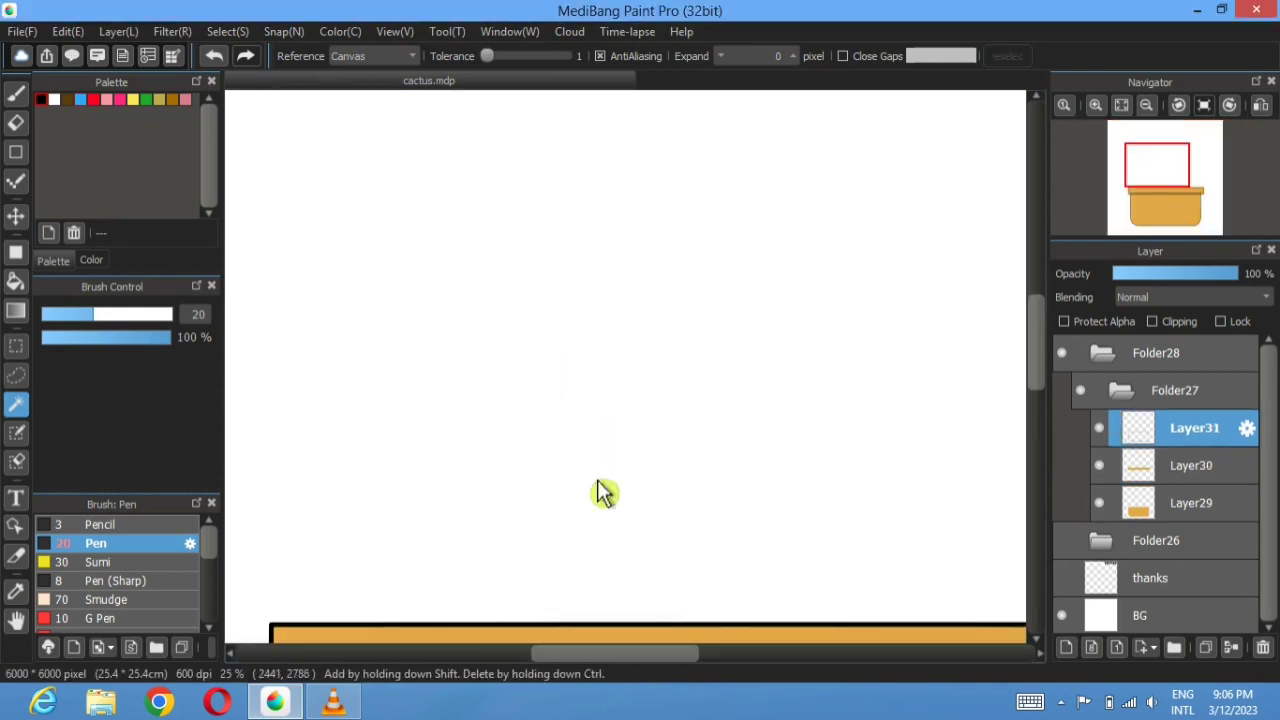
- Select the strip inside the rim and cut out the pot body's overlapping top outline from Layer31
scroll(583, 307, down, 5)
scroll(530, 198, down, 2)
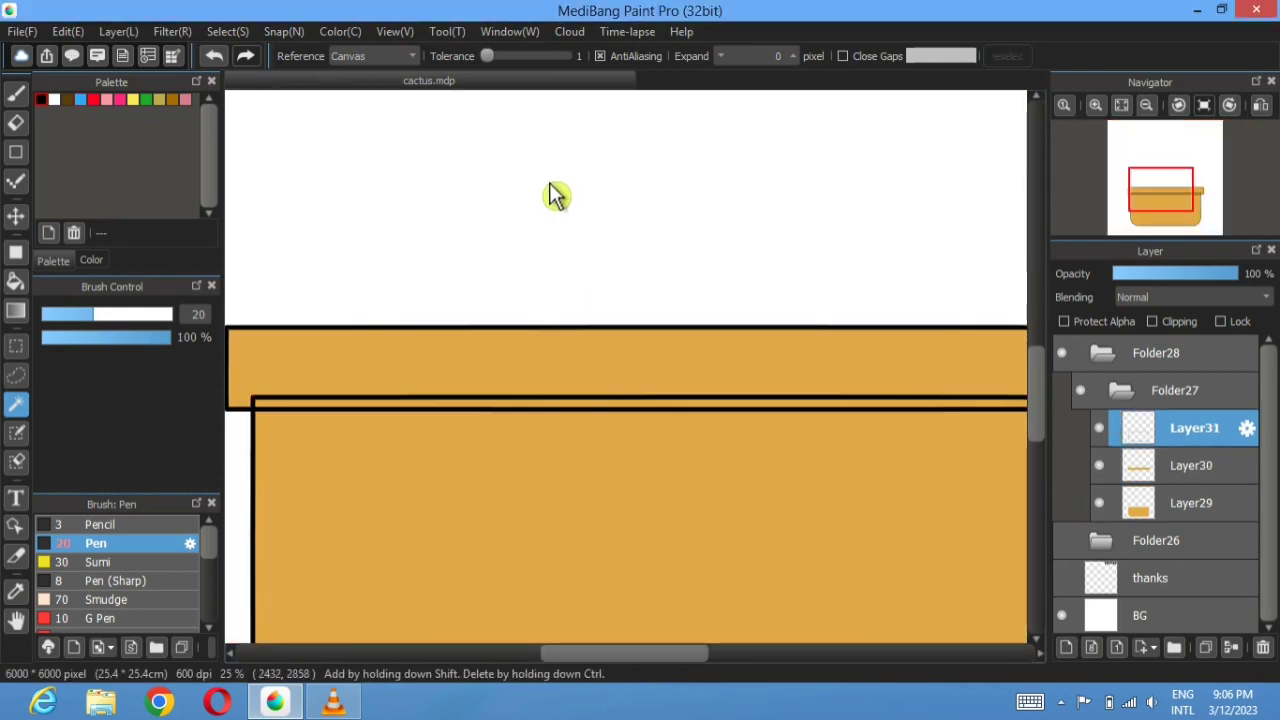
click(15, 345)
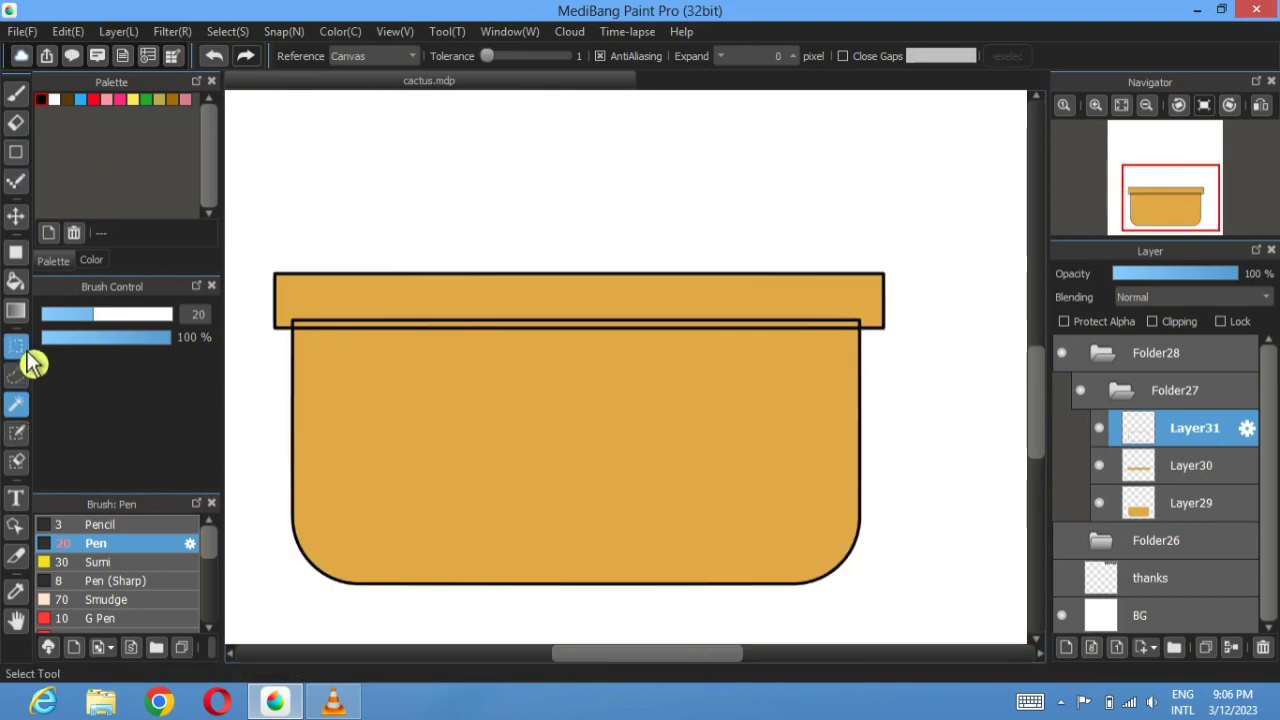
drag(289, 304, 879, 338)
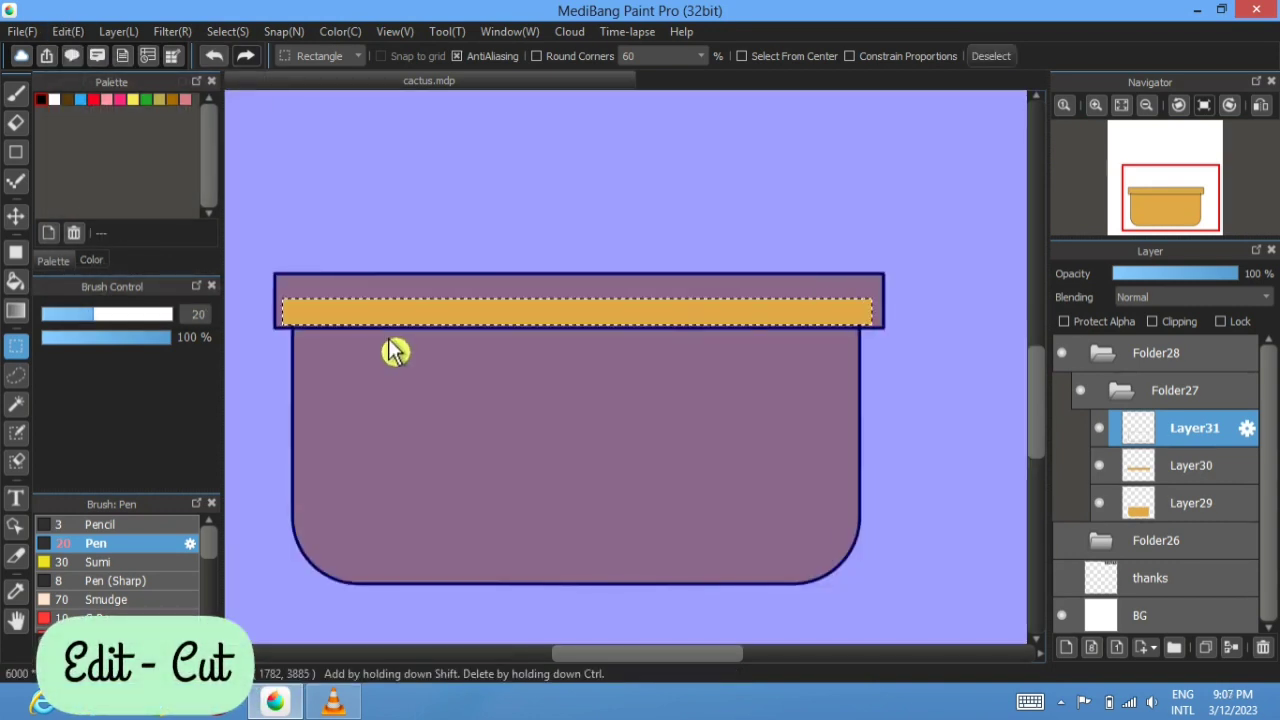
- Cut the leftover outline stub above the rim's lower edge at the pot's left side
scroll(390, 350, up, 5)
drag(360, 332, 455, 386)
click(68, 31)
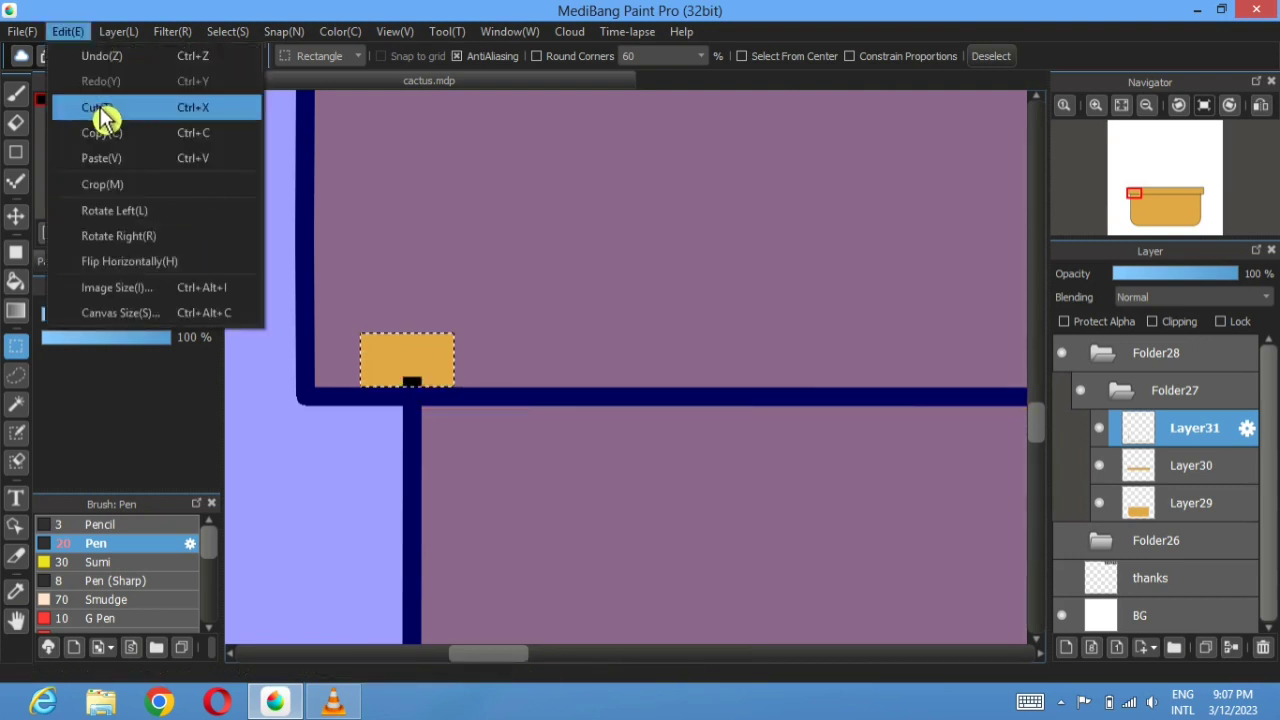
click(100, 110)
- Cut the leftover outline stub above the rim's lower edge at the pot's right side and fit the canvas in view
drag(1020, 345, 768, 320)
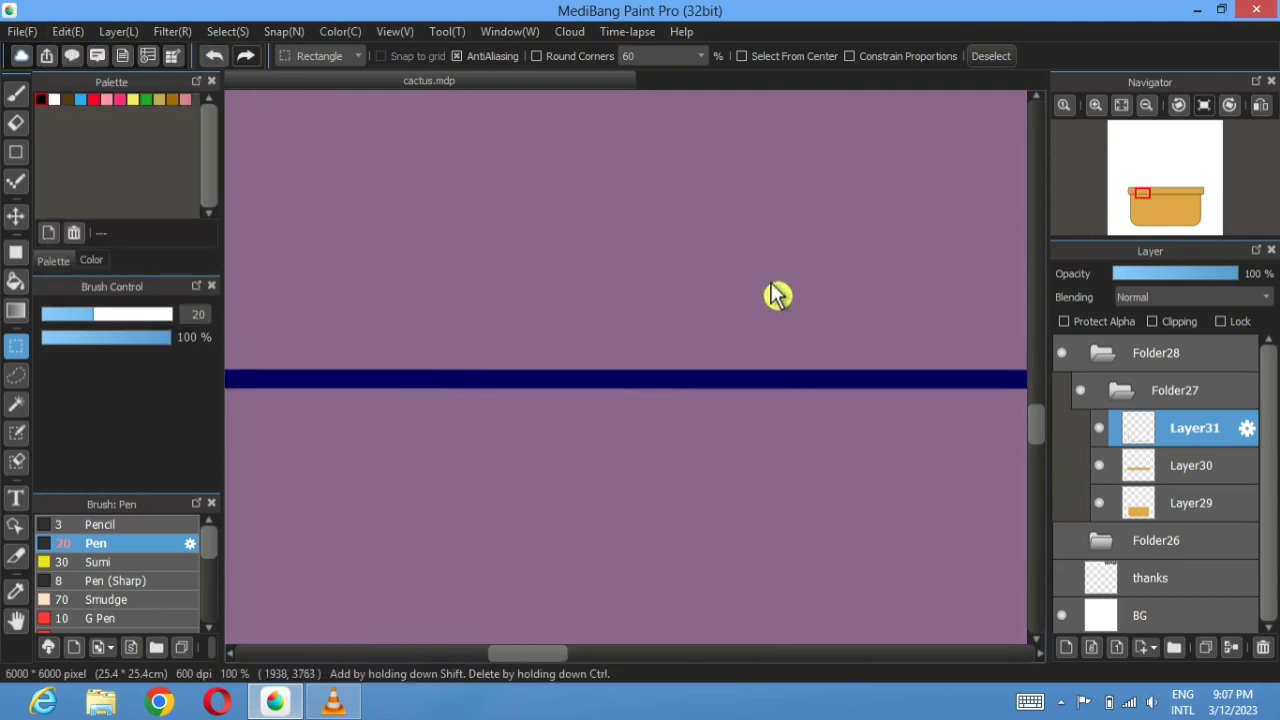
drag(1160, 208, 1191, 208)
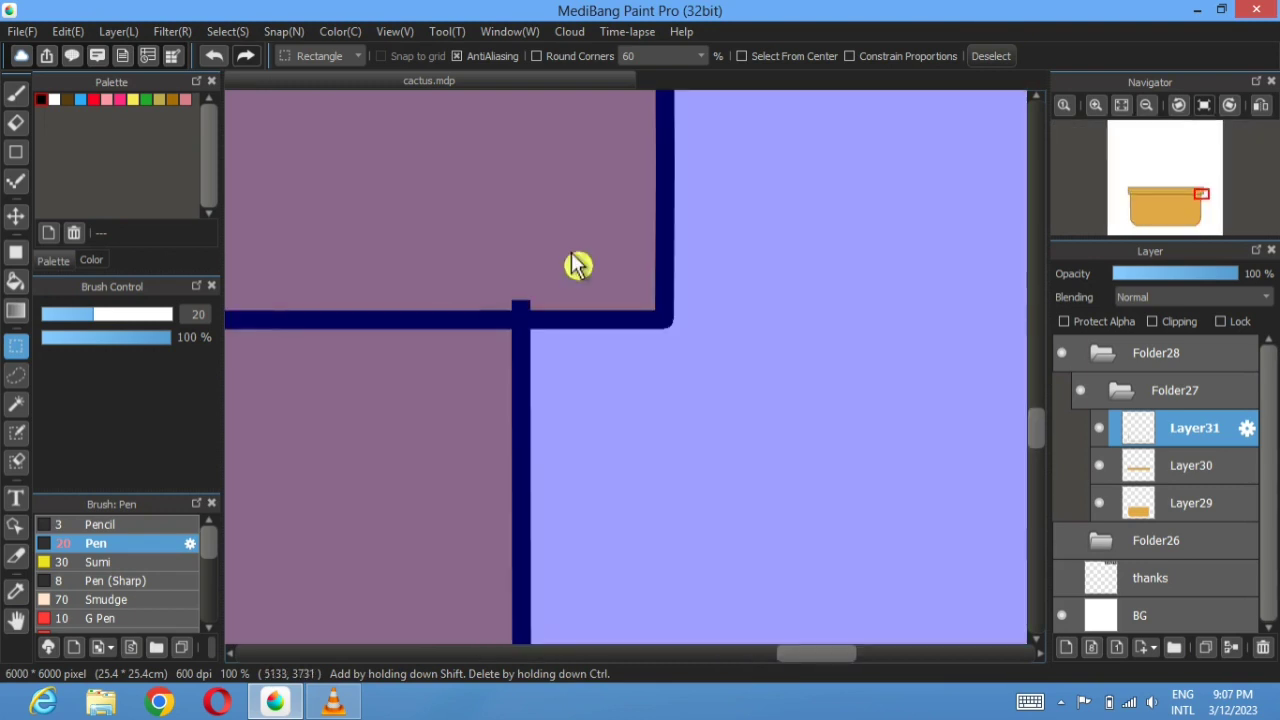
drag(557, 259, 499, 309)
key(ctrl+d)
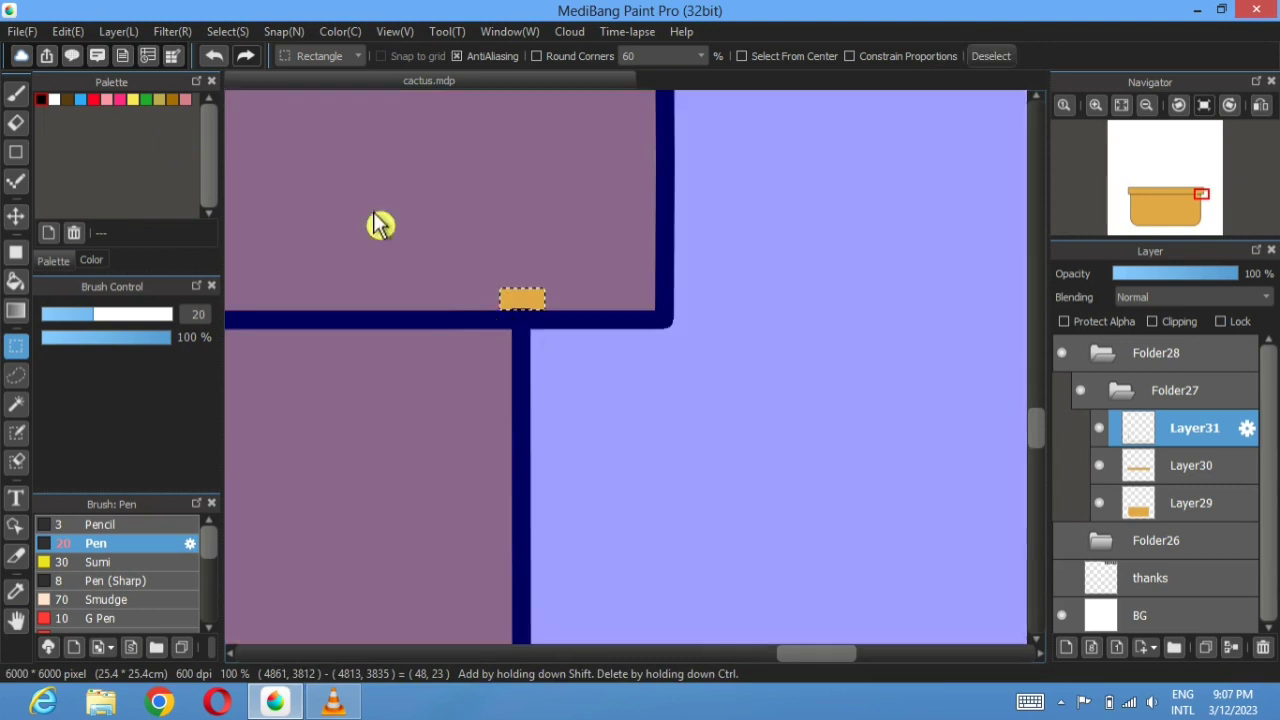
click(68, 31)
click(100, 106)
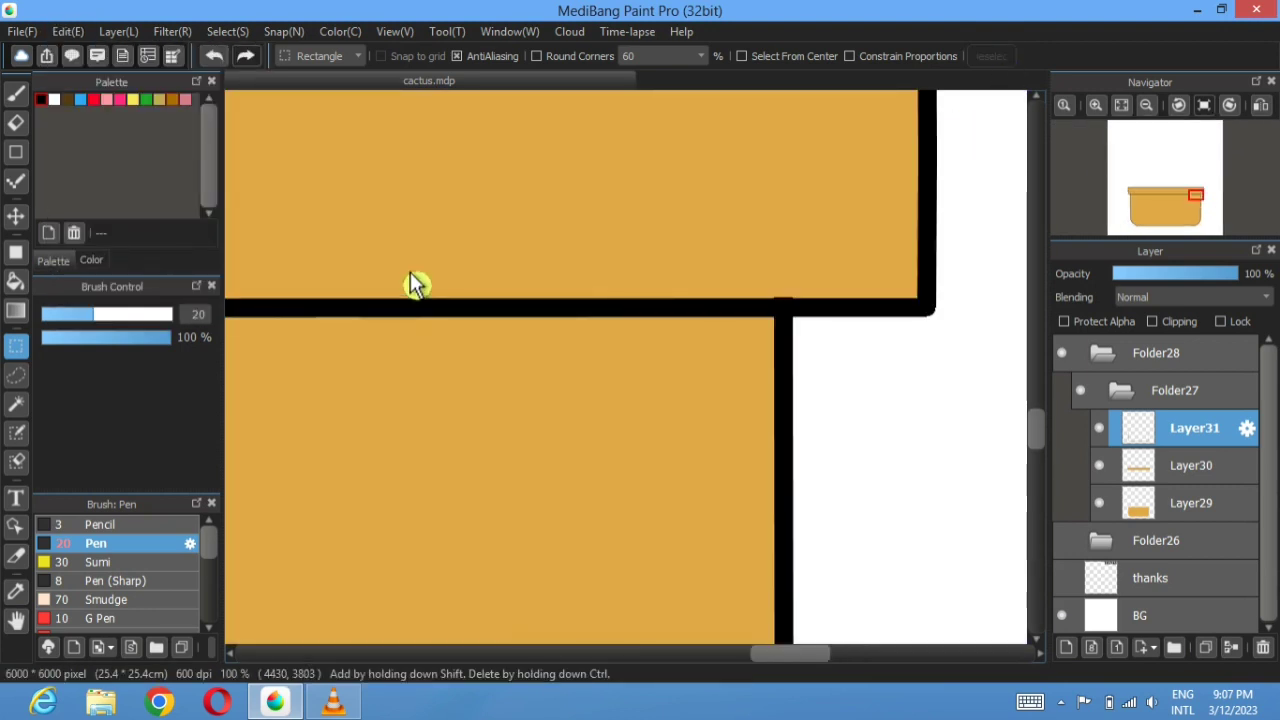
scroll(410, 273, down, 2)
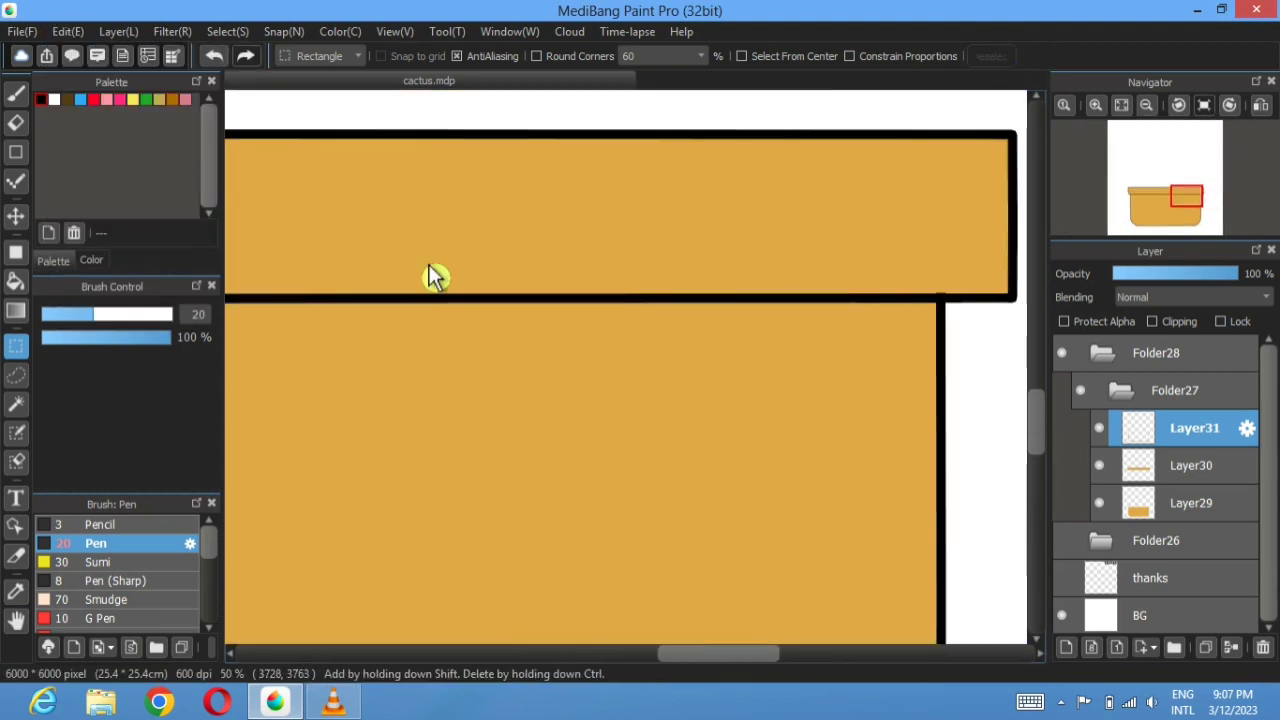
scroll(660, 277, down, 1)
click(1124, 106)
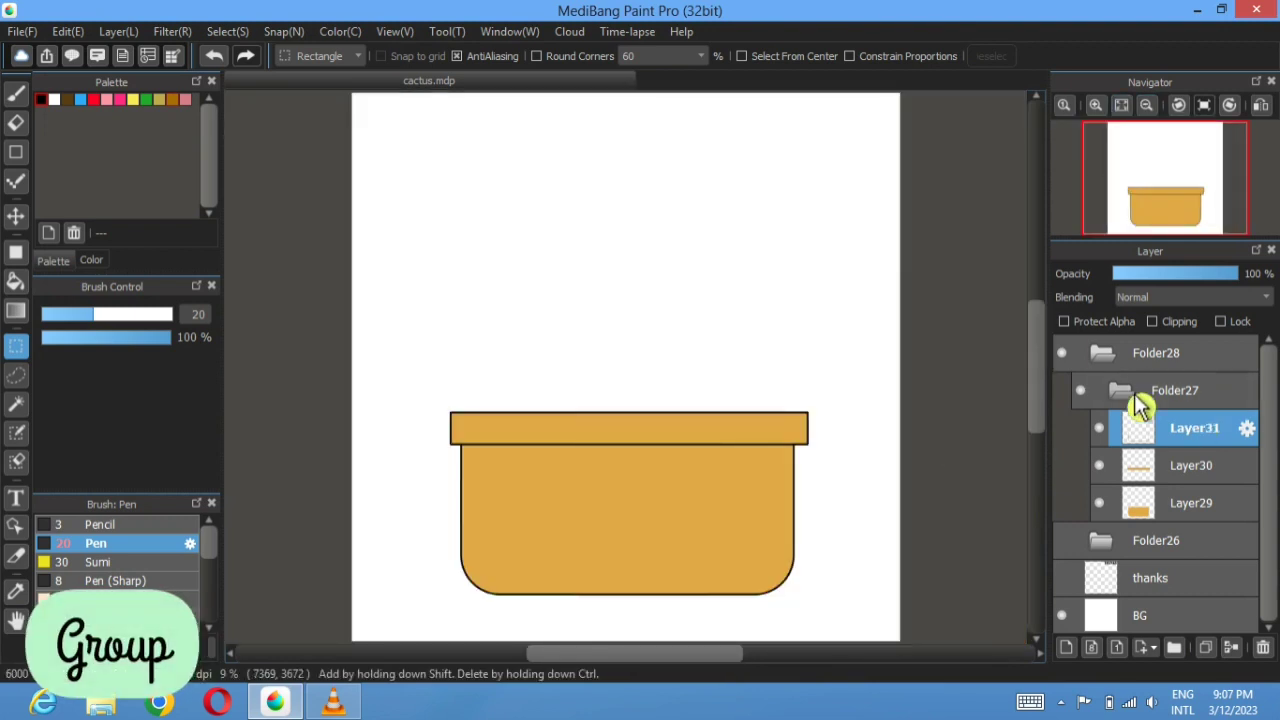
- Collapse Folder27 and create a new folder above it inside Folder28, containing a new layer
click(1128, 398)
click(1174, 648)
click(1068, 649)
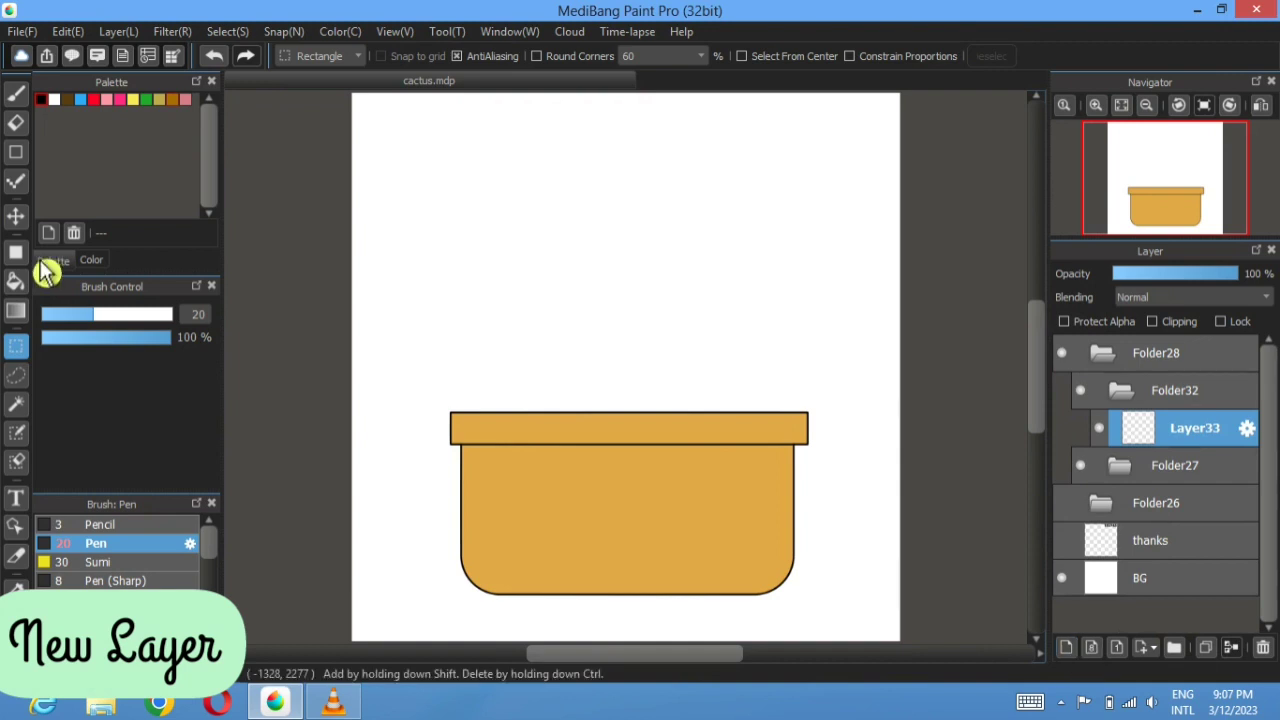
- Draw a tall black ellipse outline above the pot, duplicate its layer, and move the copy left so the two ellipses overlap
click(17, 158)
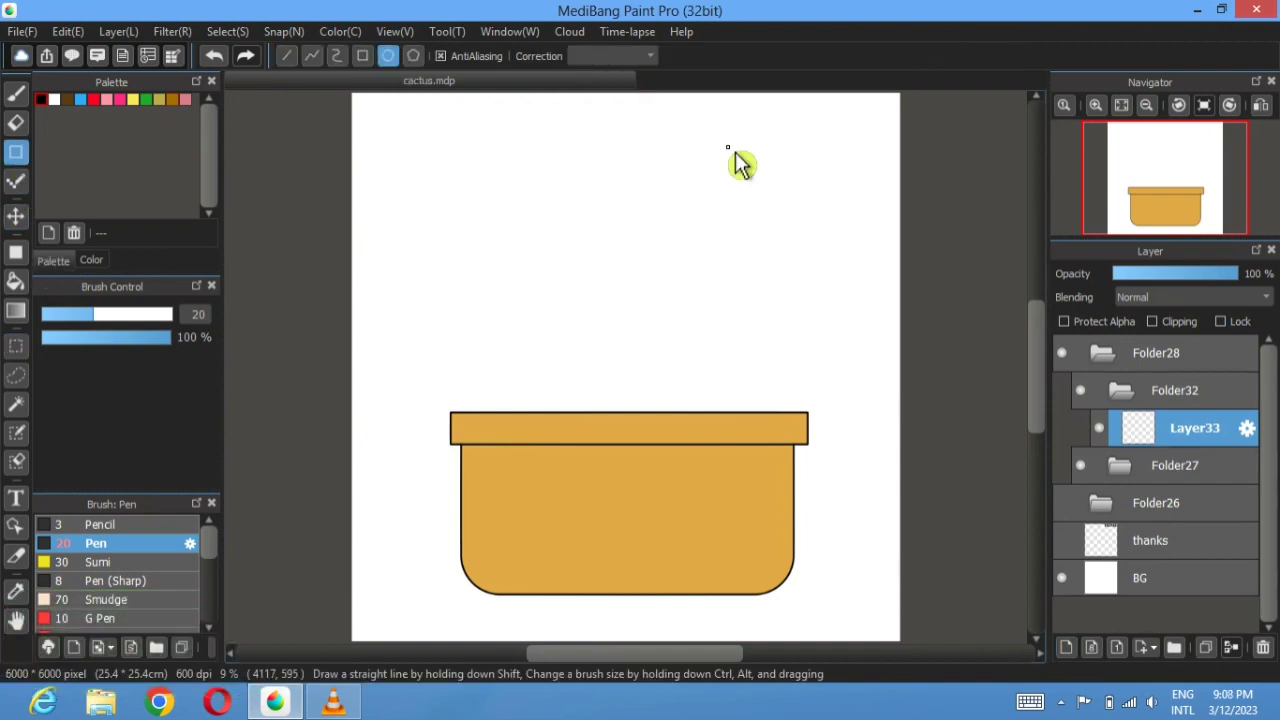
drag(738, 147, 610, 345)
click(1205, 647)
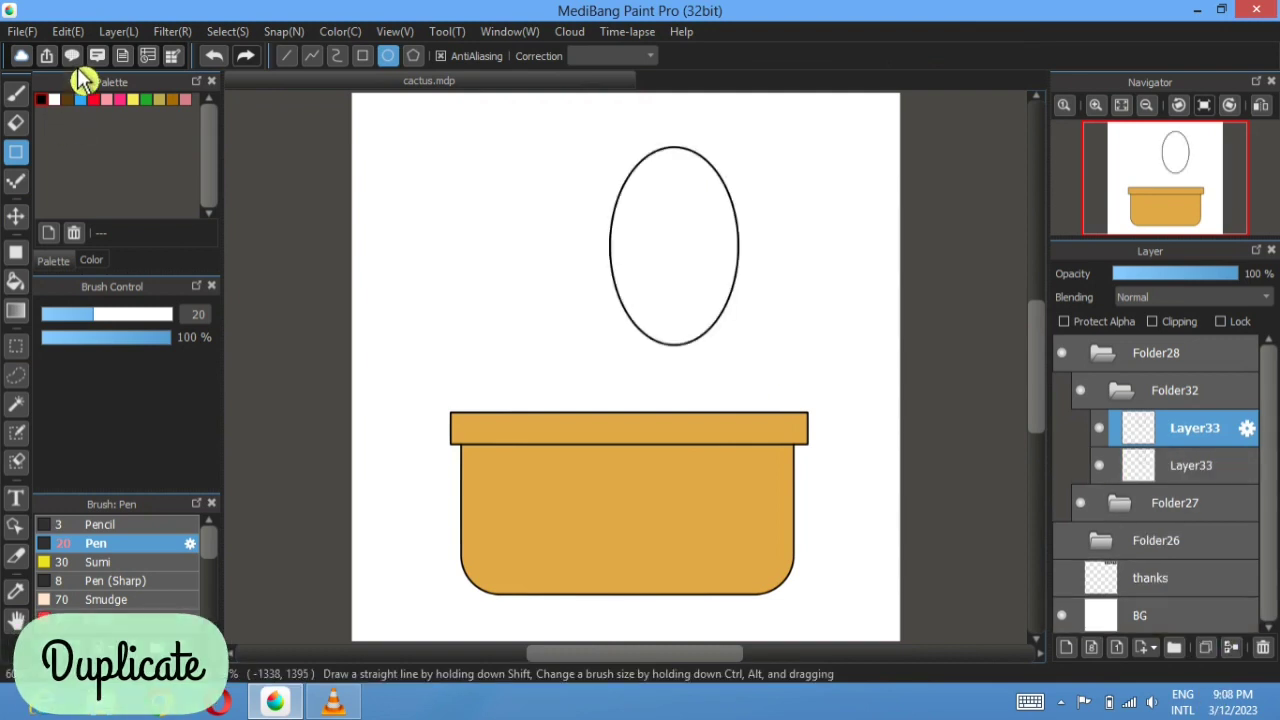
click(15, 212)
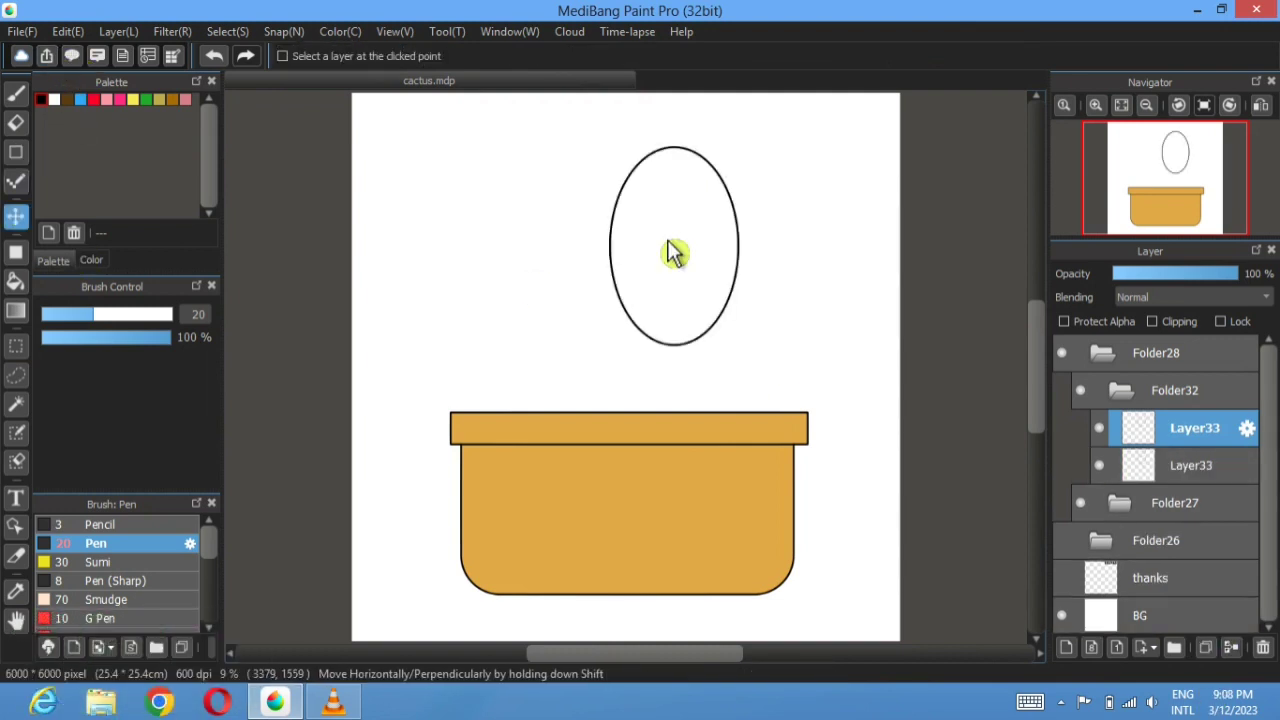
drag(709, 234, 640, 234)
- On a new layer, fill the ellipses' overlap with dark green #327536, darkened from the first cactus's sampled green
click(1066, 647)
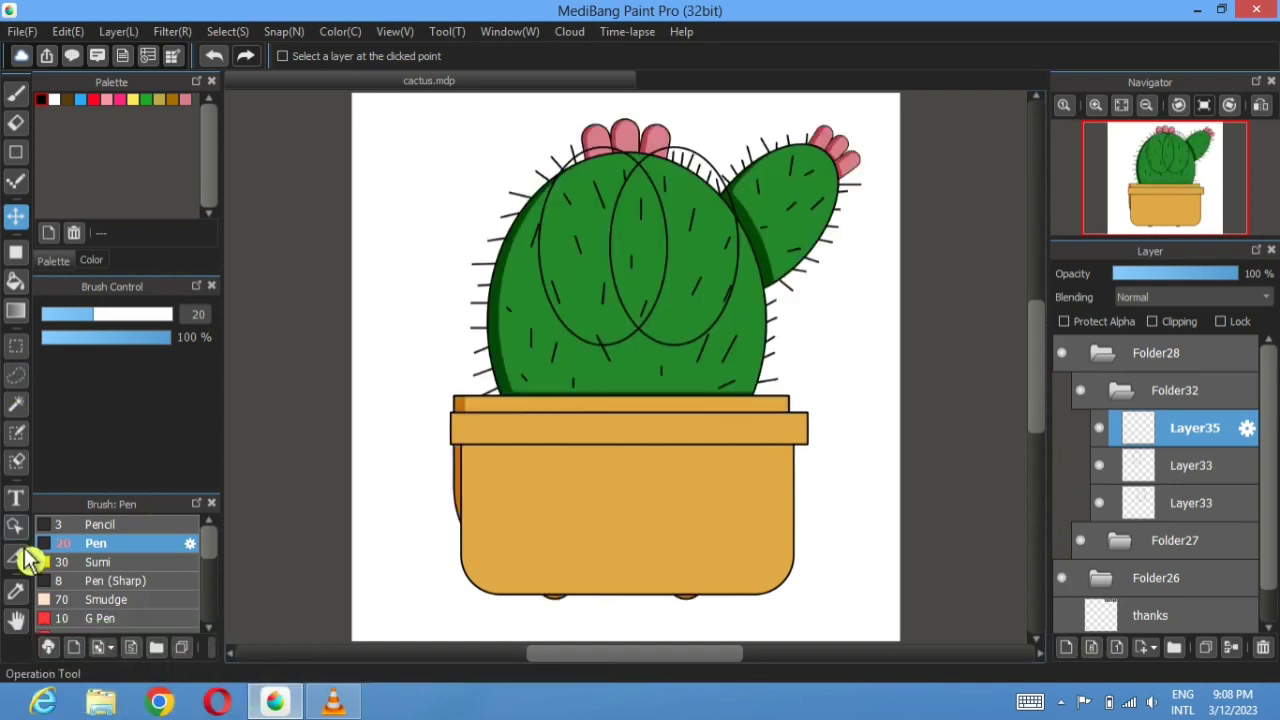
click(16, 598)
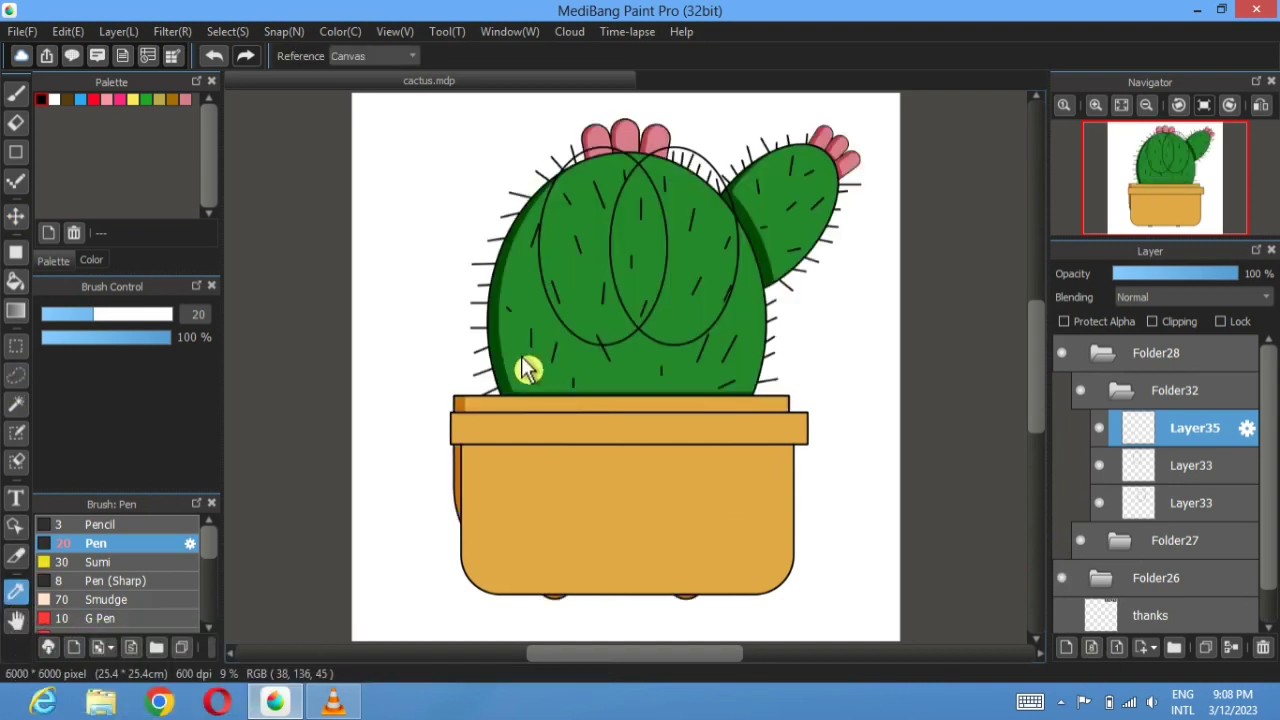
click(580, 366)
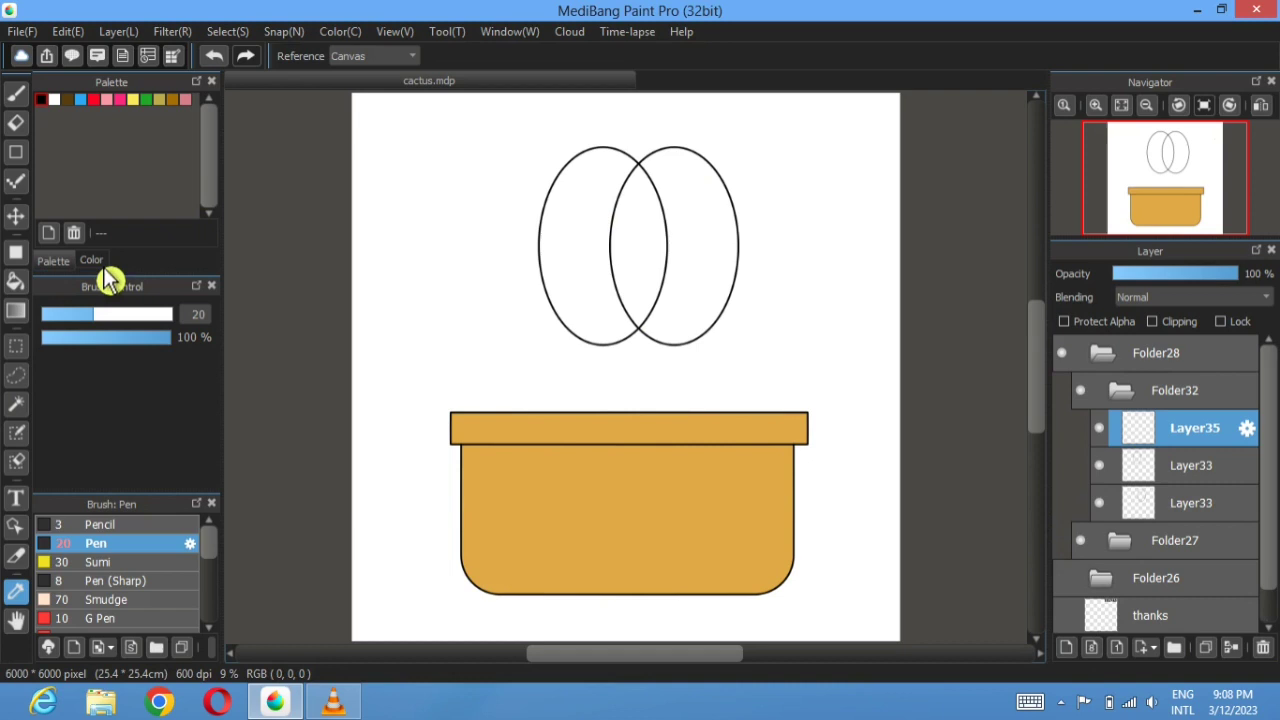
click(93, 261)
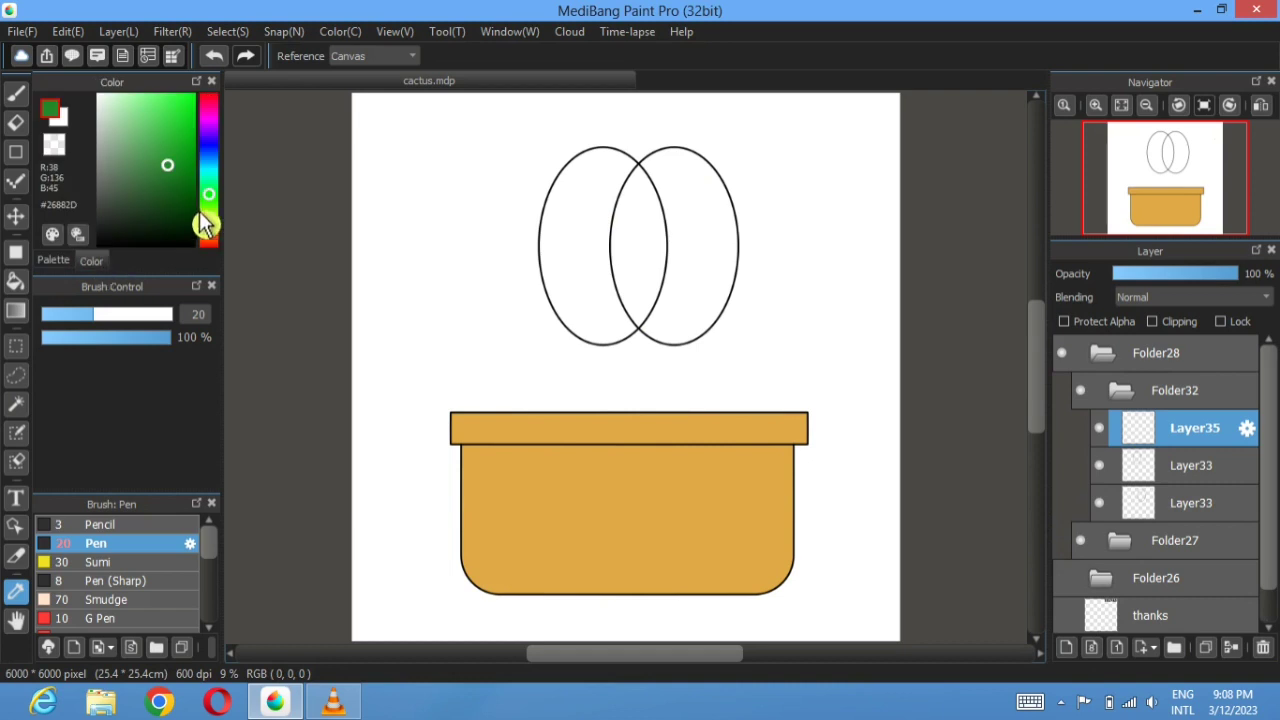
drag(172, 167, 160, 183)
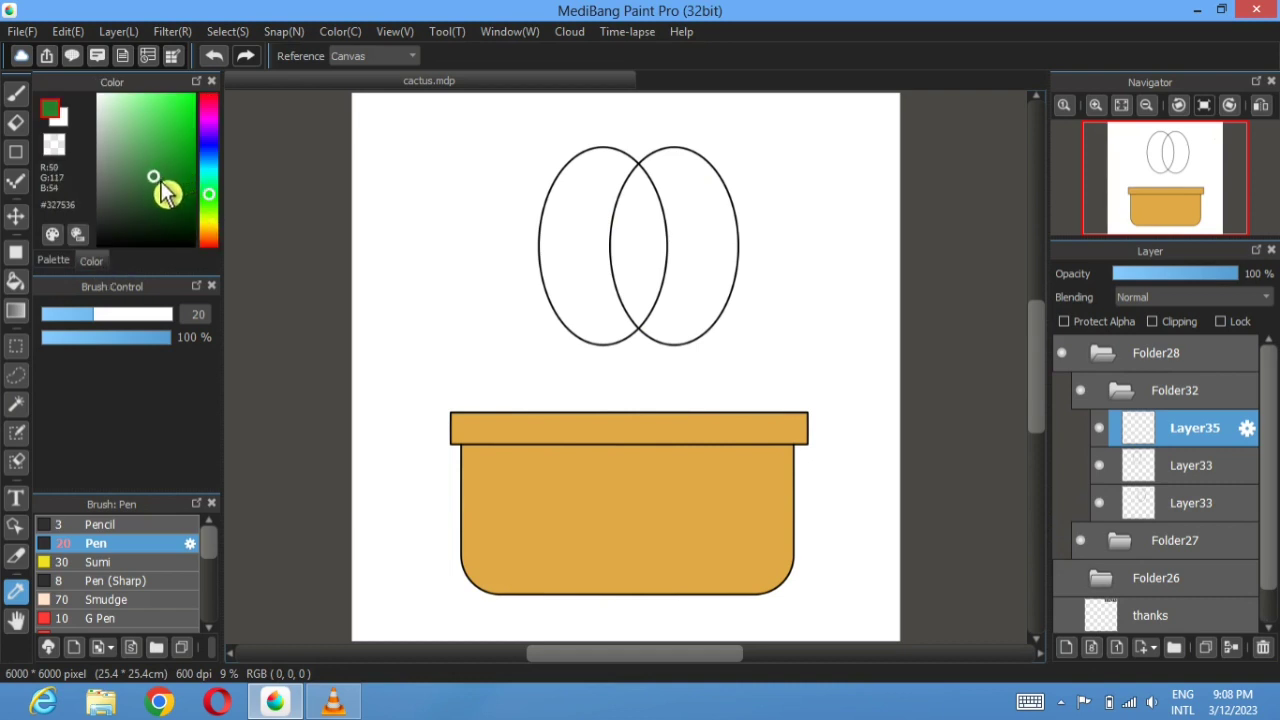
click(18, 284)
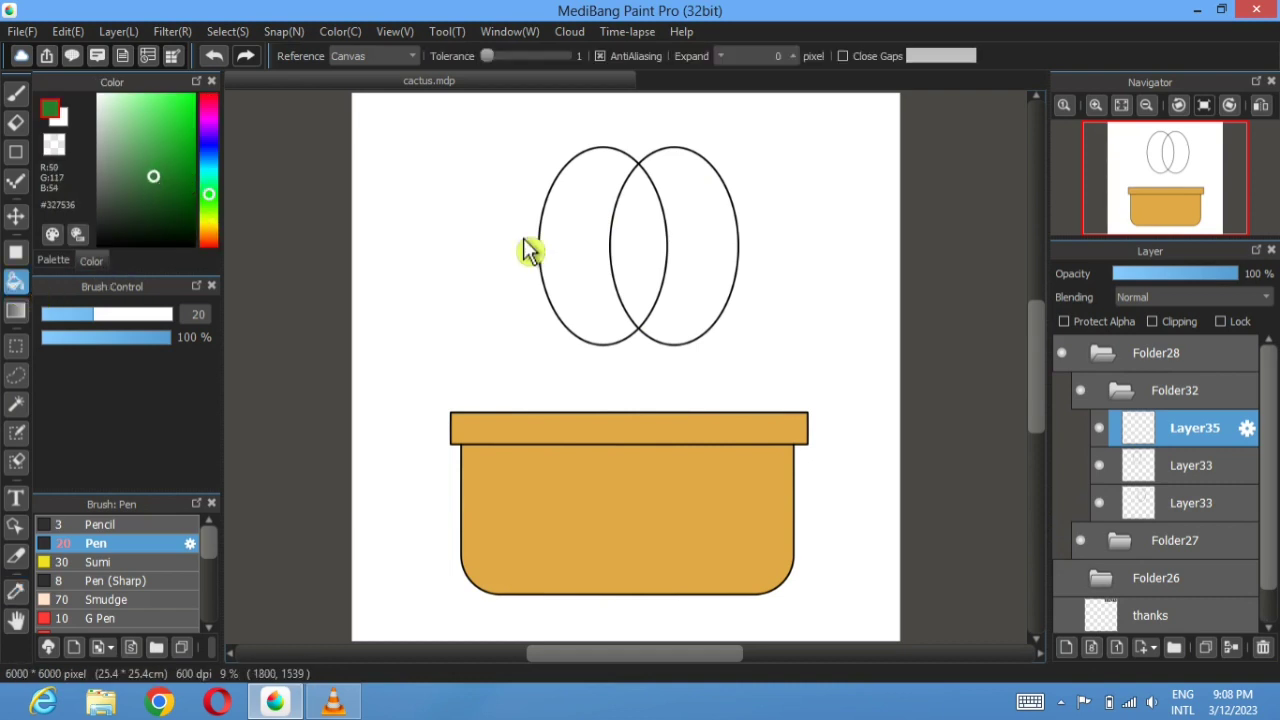
click(650, 242)
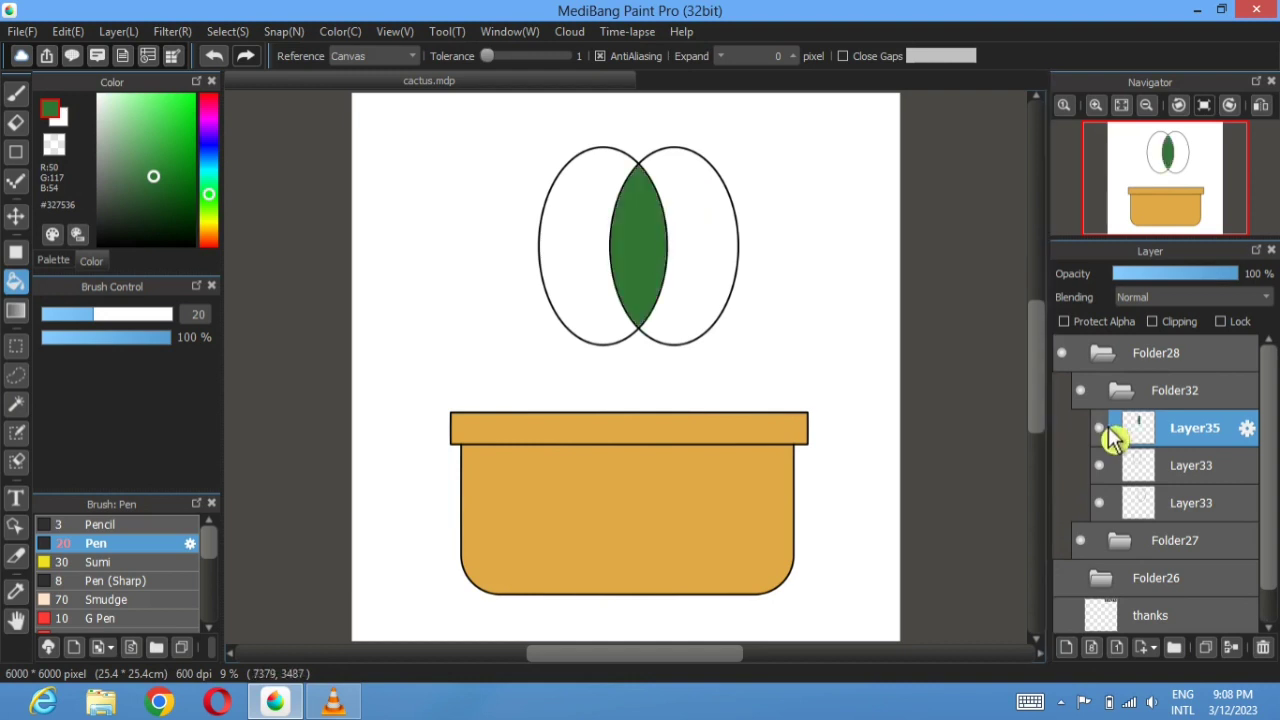
- Delete both Layer33 ellipse outlines, keeping only the filled leaf shape
click(1236, 476)
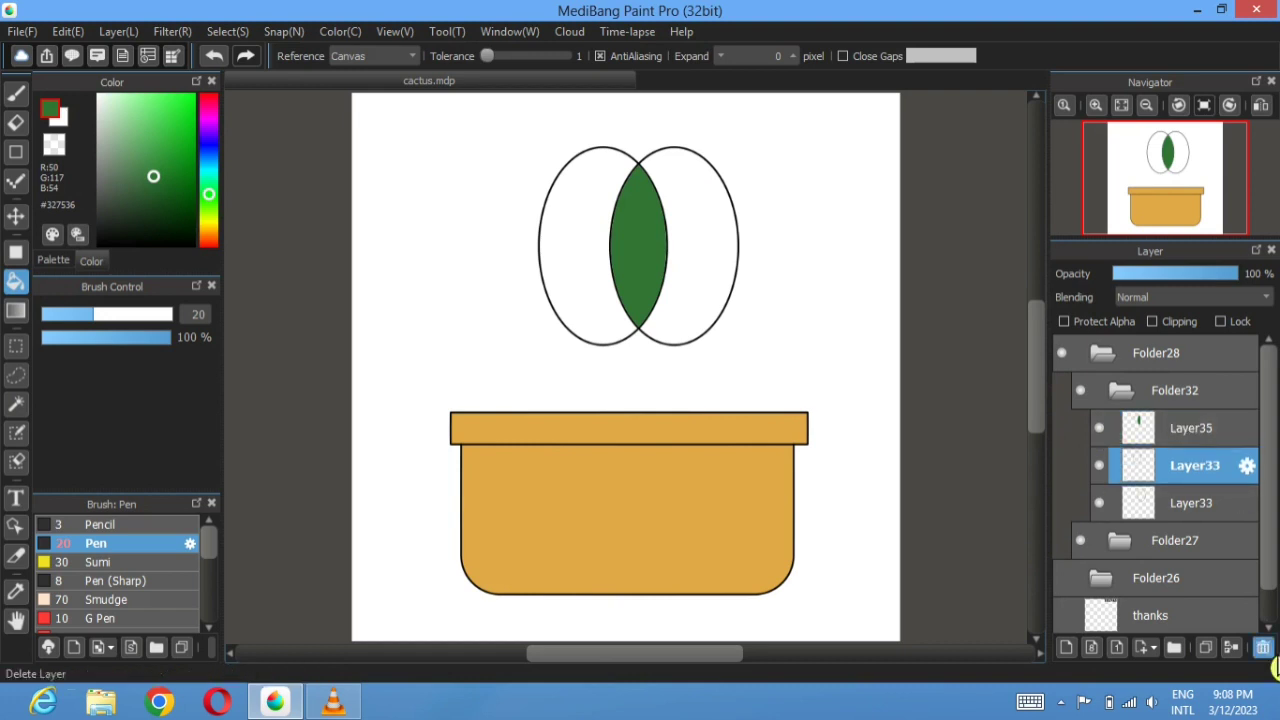
click(1266, 650)
click(1266, 650)
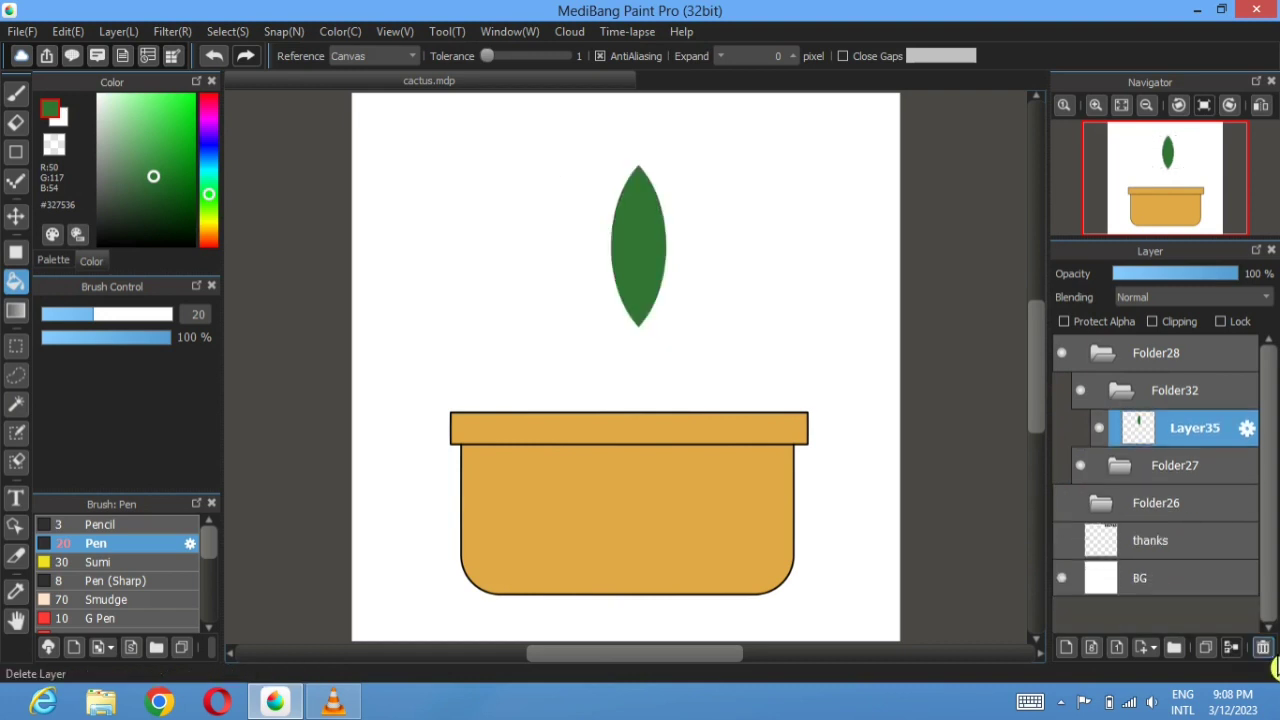
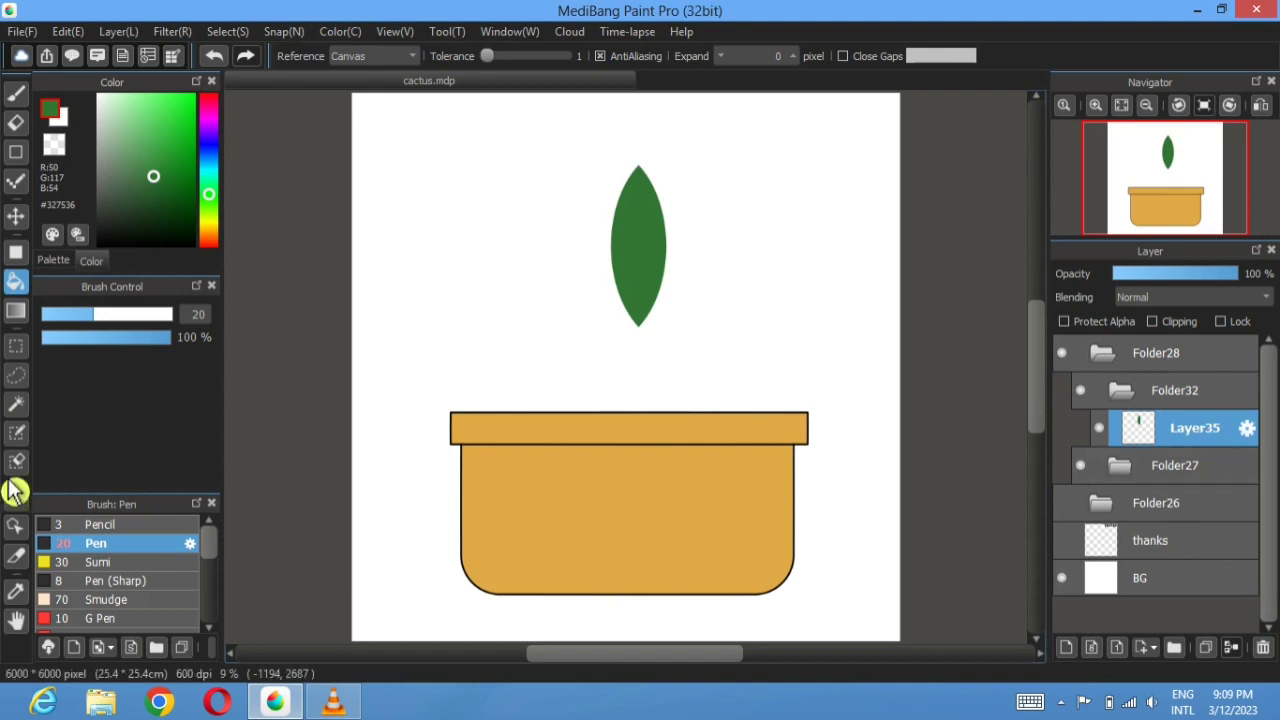
- Select the green leaf shape and outline it with a 20-pixel black selection border, On Boundary with rounded corners
click(26, 598)
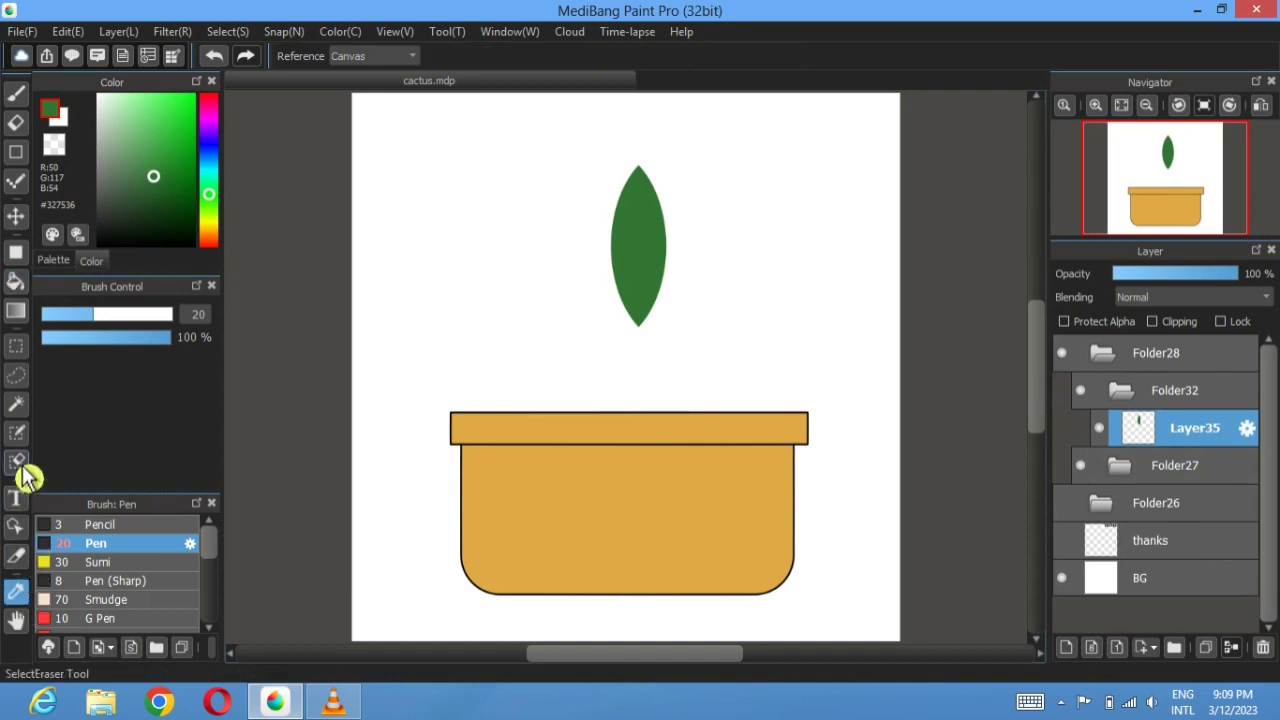
click(16, 403)
click(645, 268)
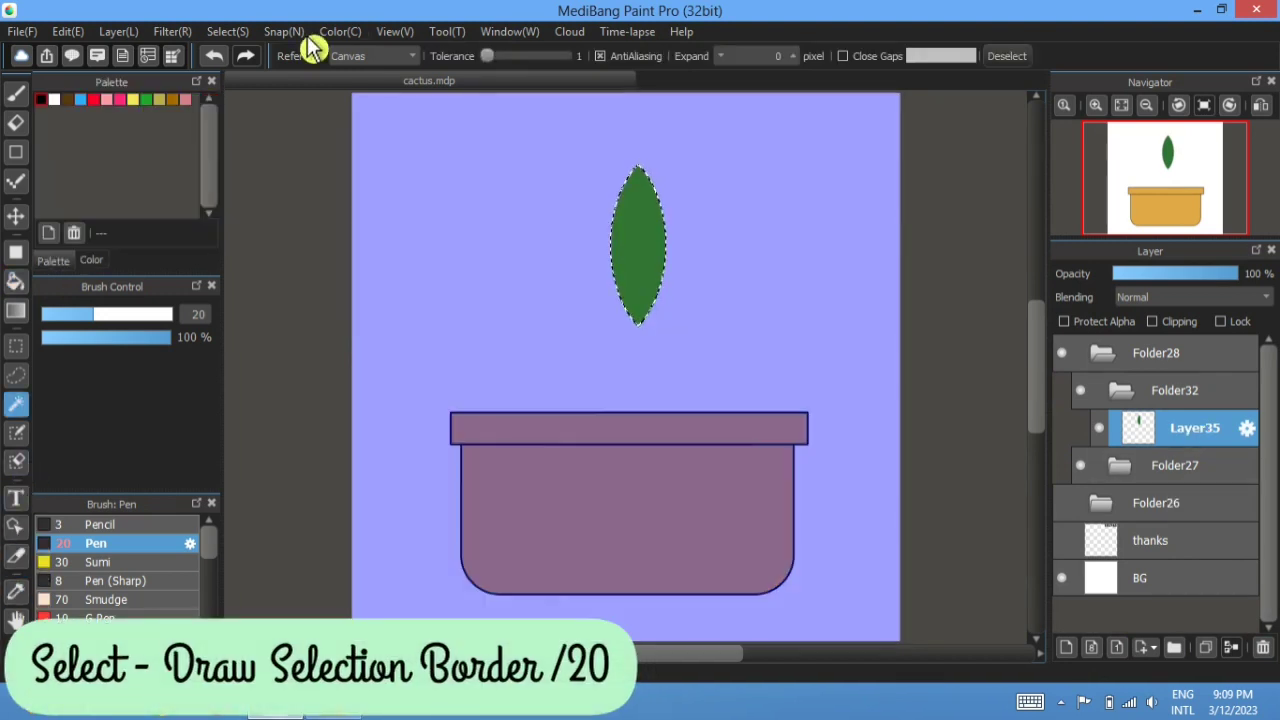
click(232, 32)
click(250, 313)
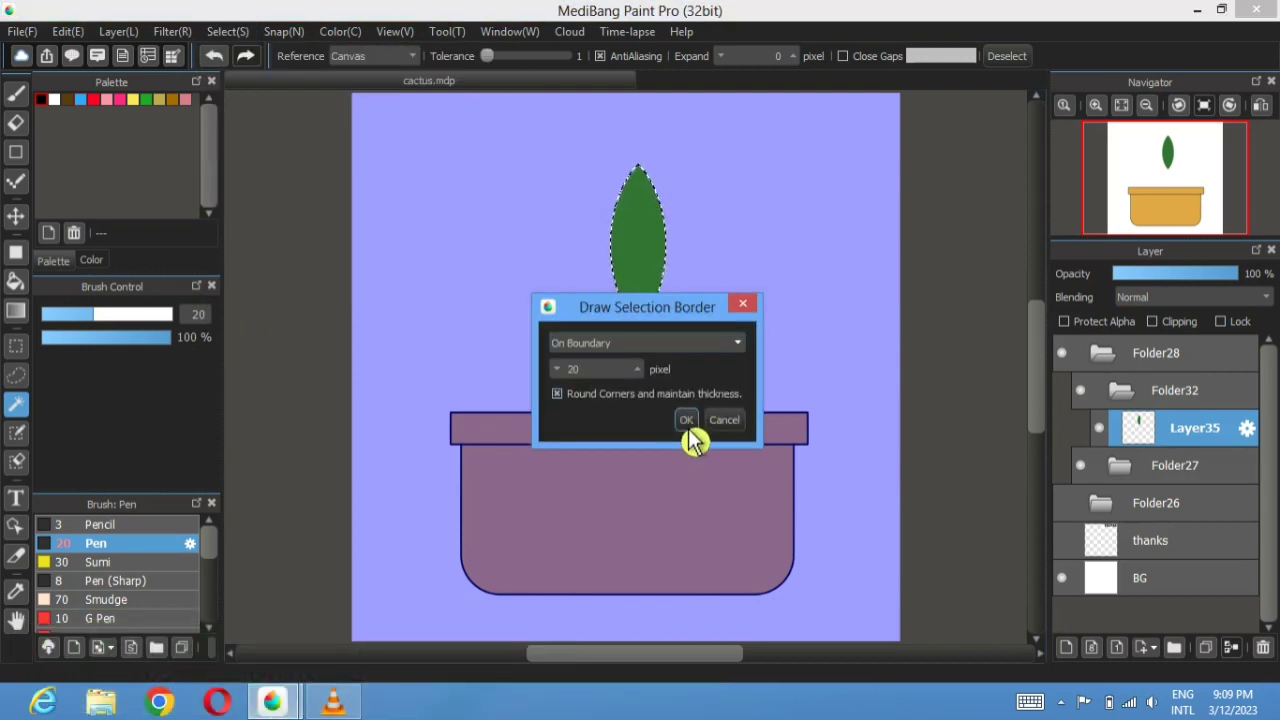
click(687, 424)
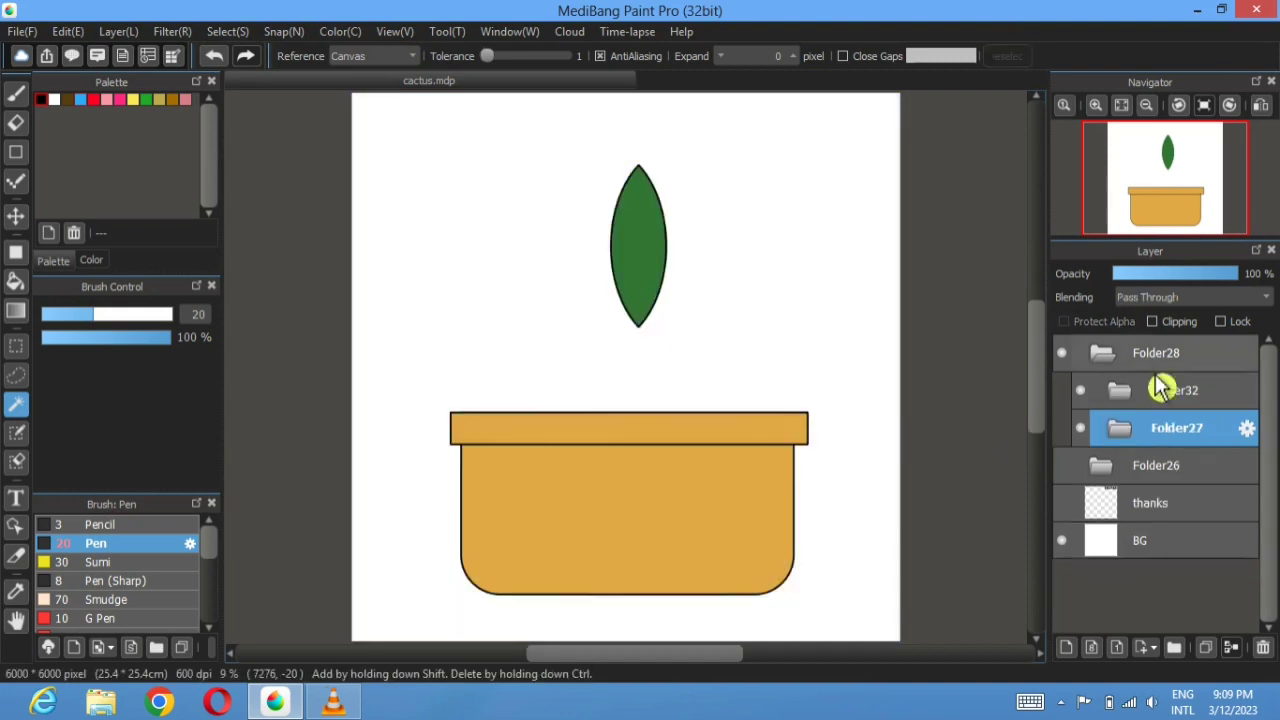
- Place the pot's Folder27 above Folder32 and move the leaf down so its base sits behind the middle of the pot rim
drag(1200, 437, 1189, 391)
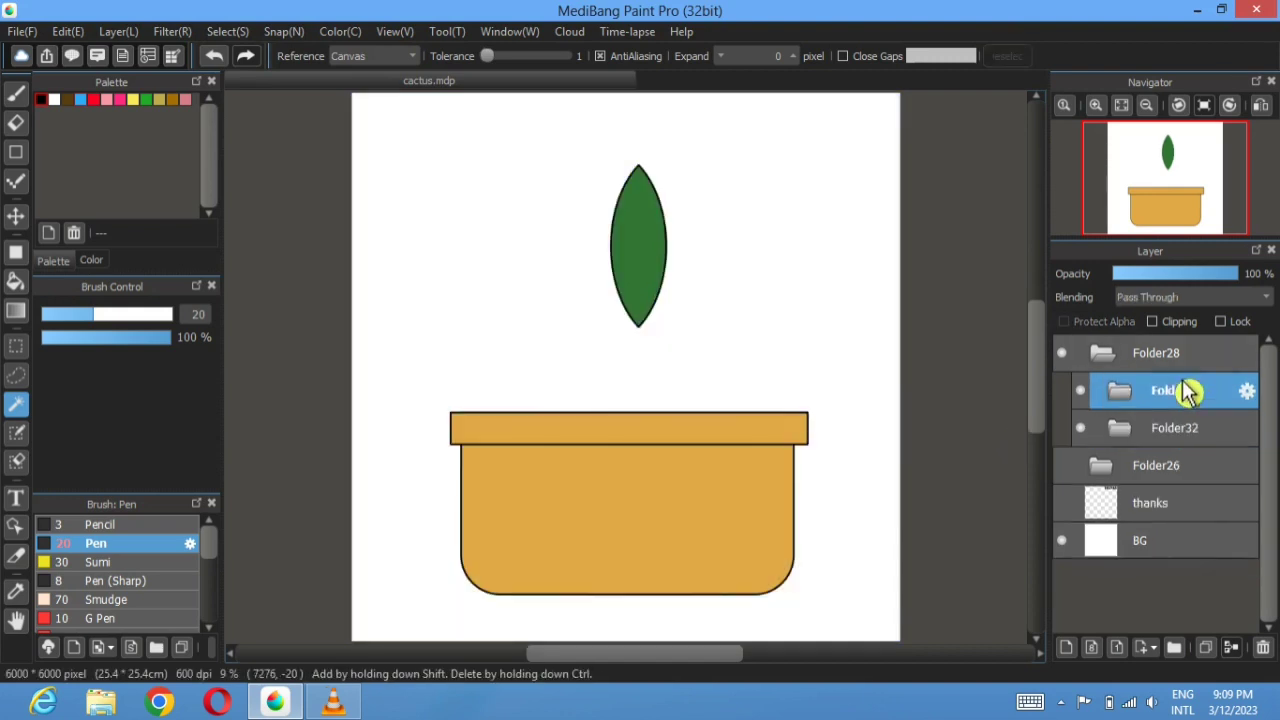
click(1122, 440)
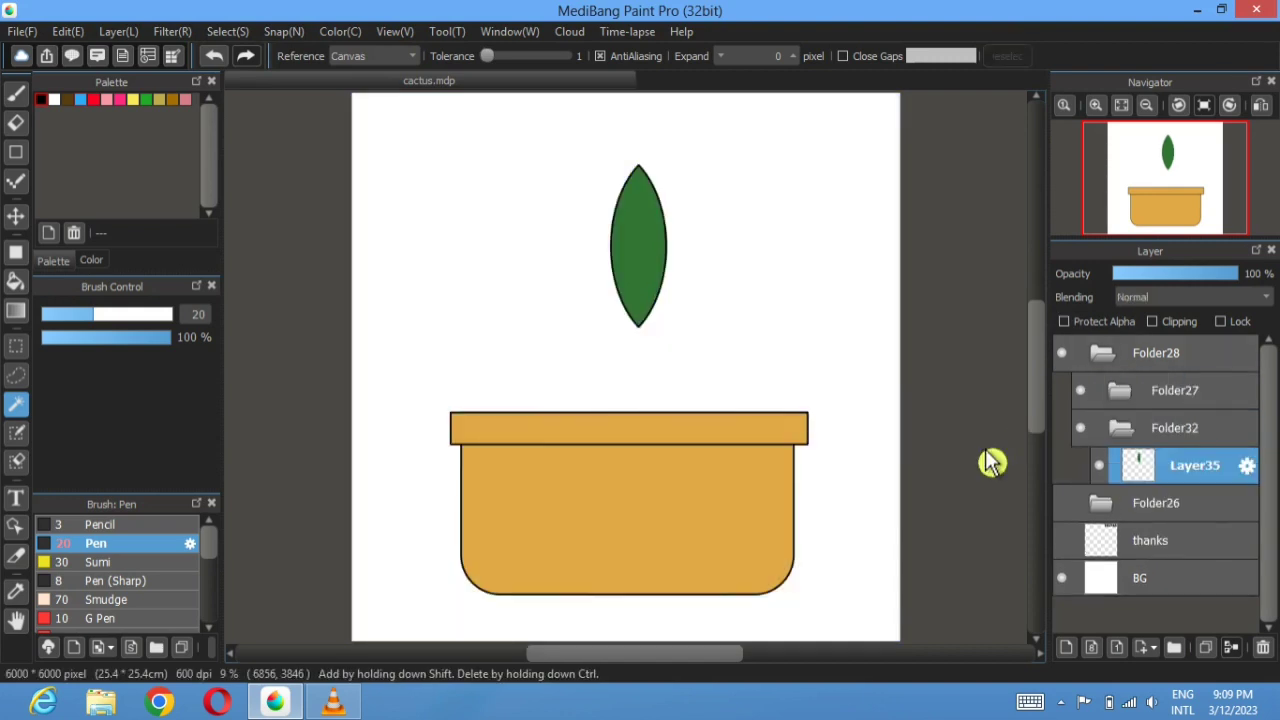
click(16, 217)
drag(633, 243, 623, 343)
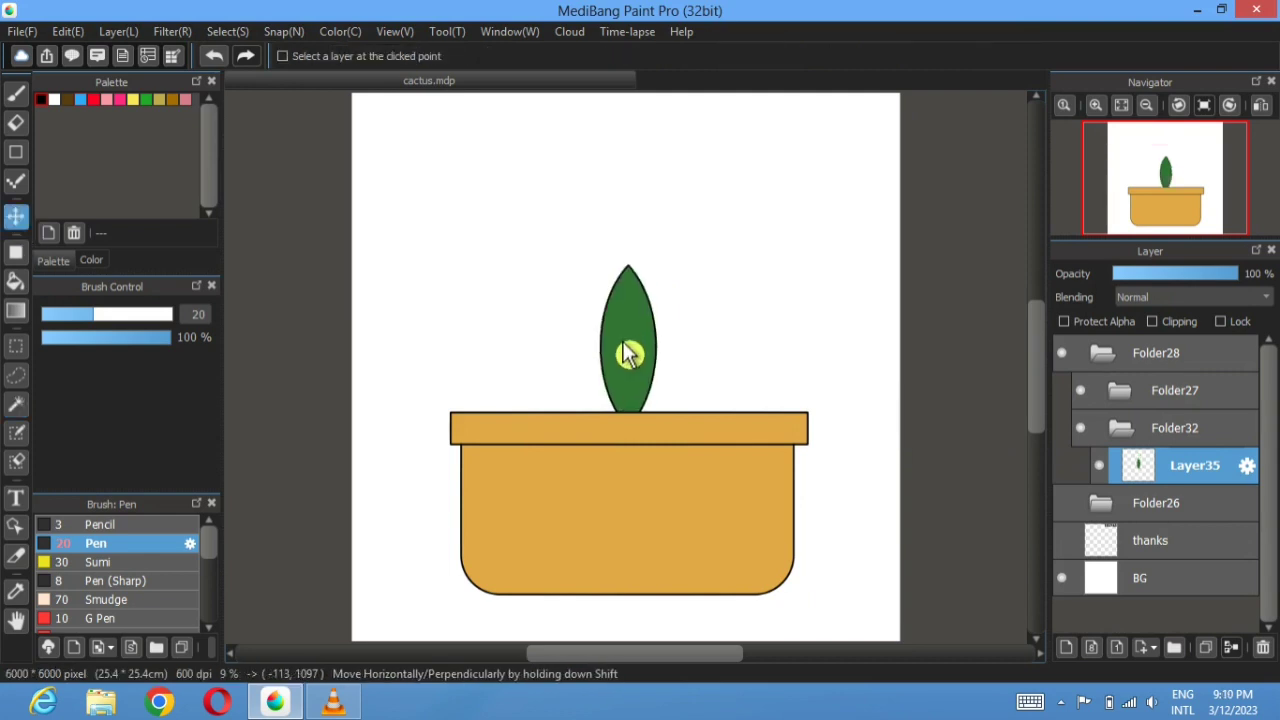
- Duplicate the leaf layer and transform the lower copy so it leans right from behind the upright leaf
click(1090, 648)
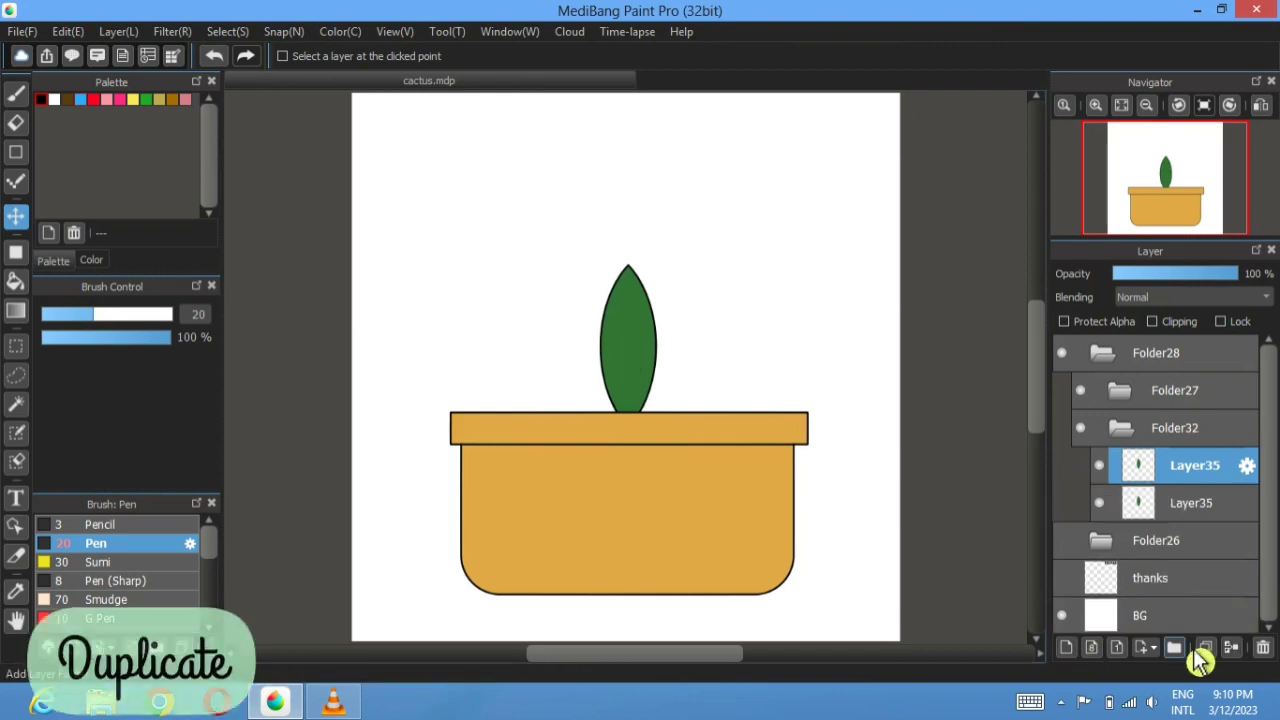
click(226, 33)
click(224, 36)
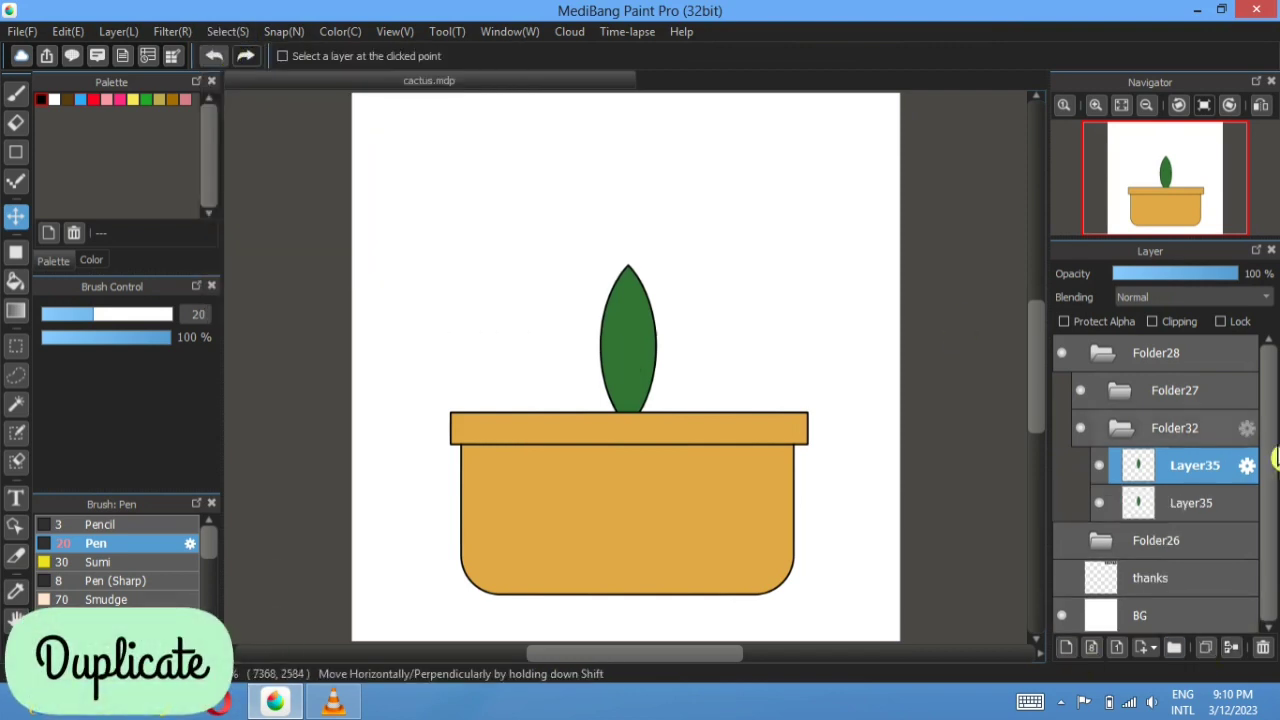
click(1194, 503)
click(222, 36)
click(342, 284)
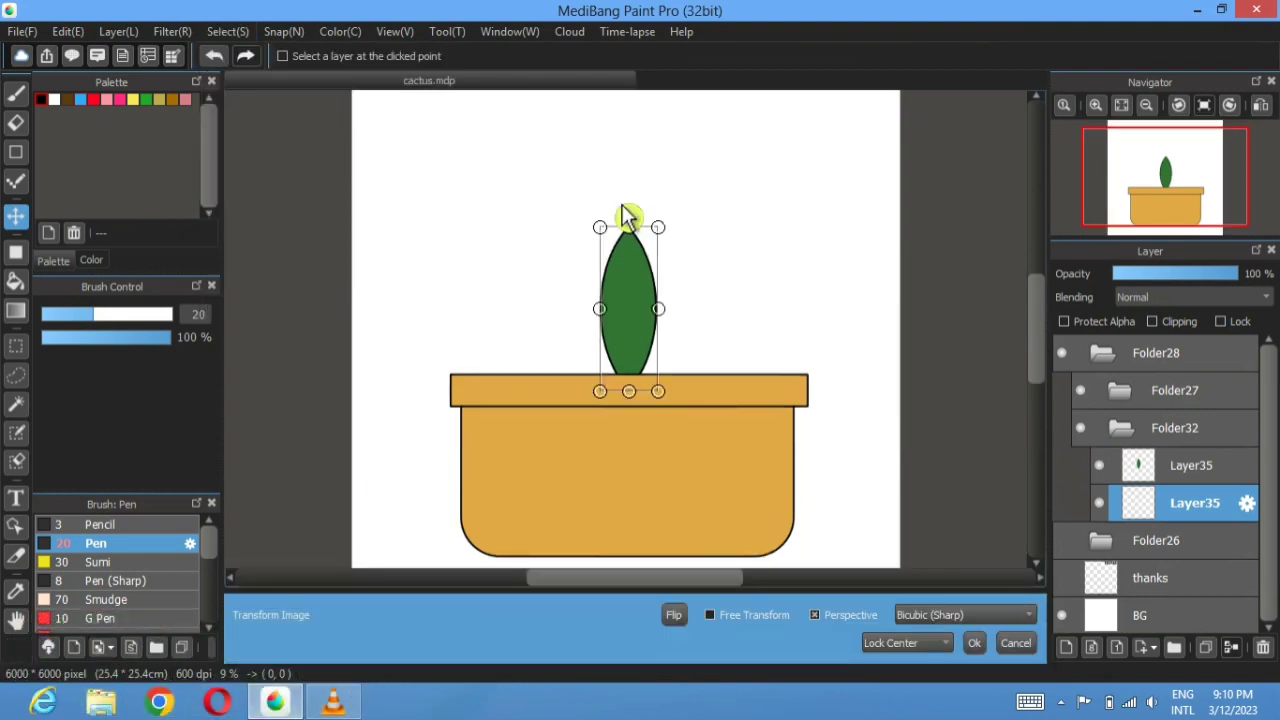
drag(625, 215, 722, 312)
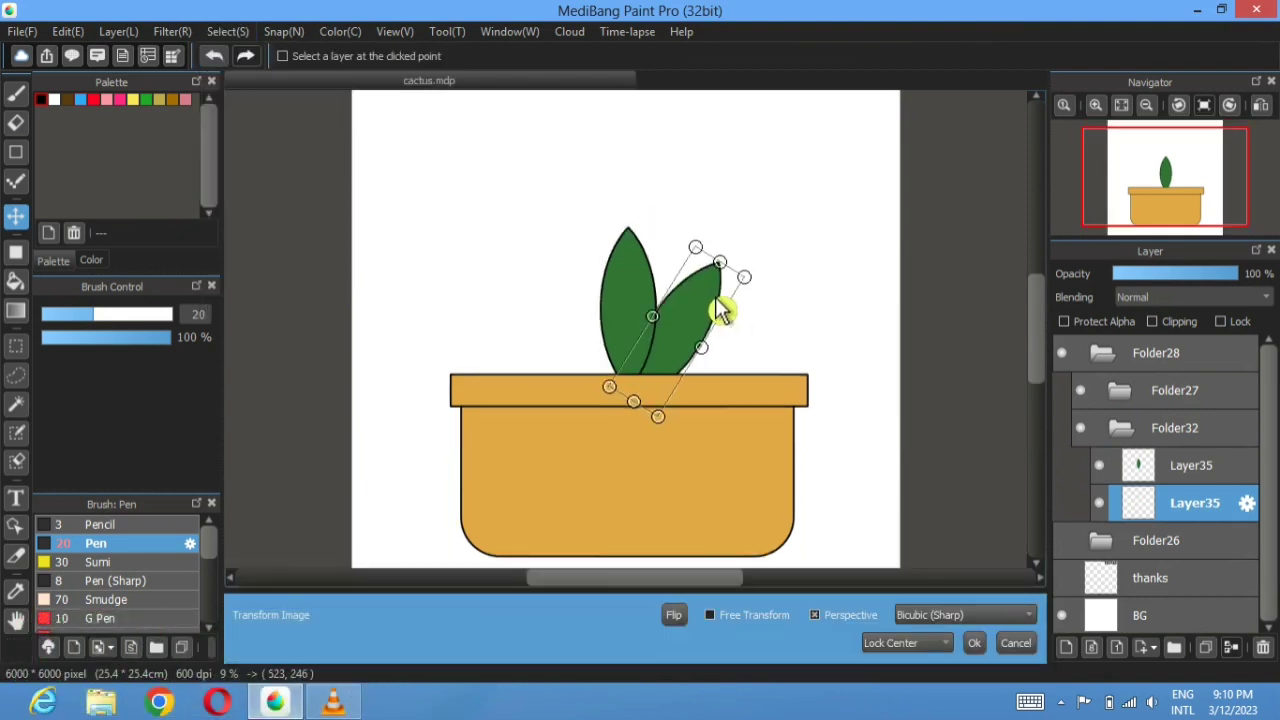
click(978, 645)
- Duplicate the right-leaning leaf and flip the copy horizontally to form a matching left leaf
key(ctrl+j)
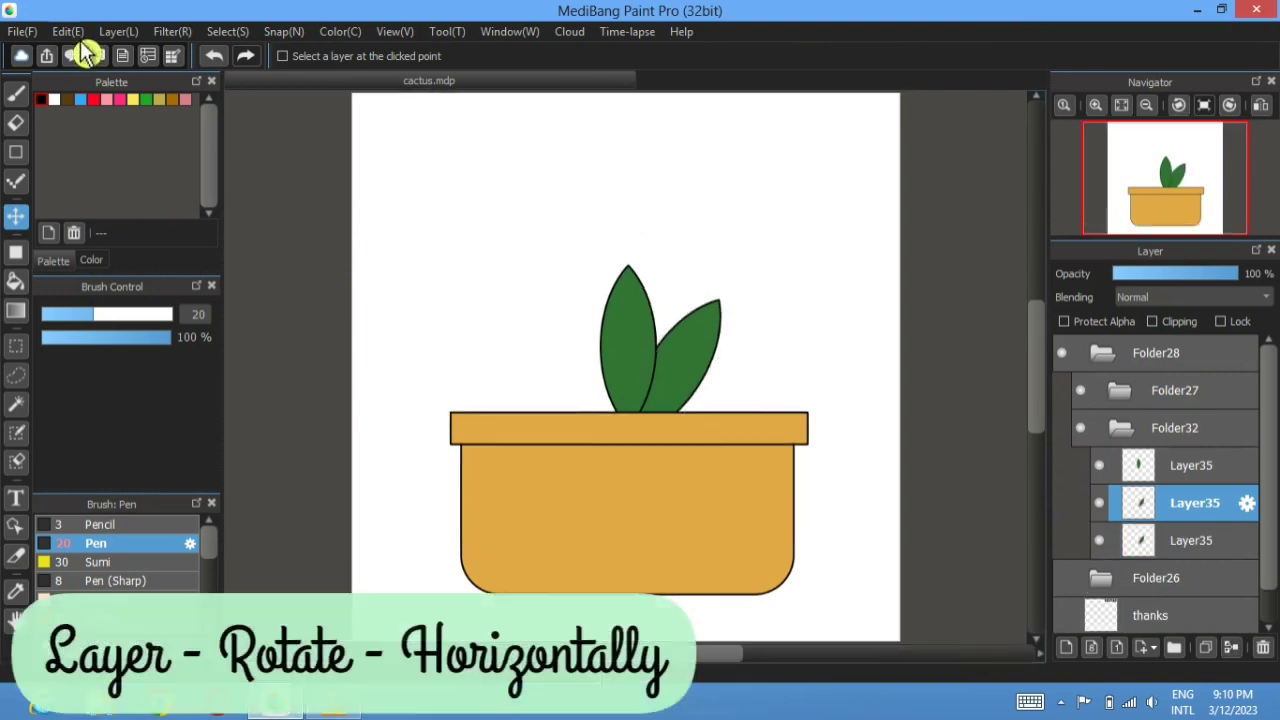
click(118, 31)
mouse_move(196, 579)
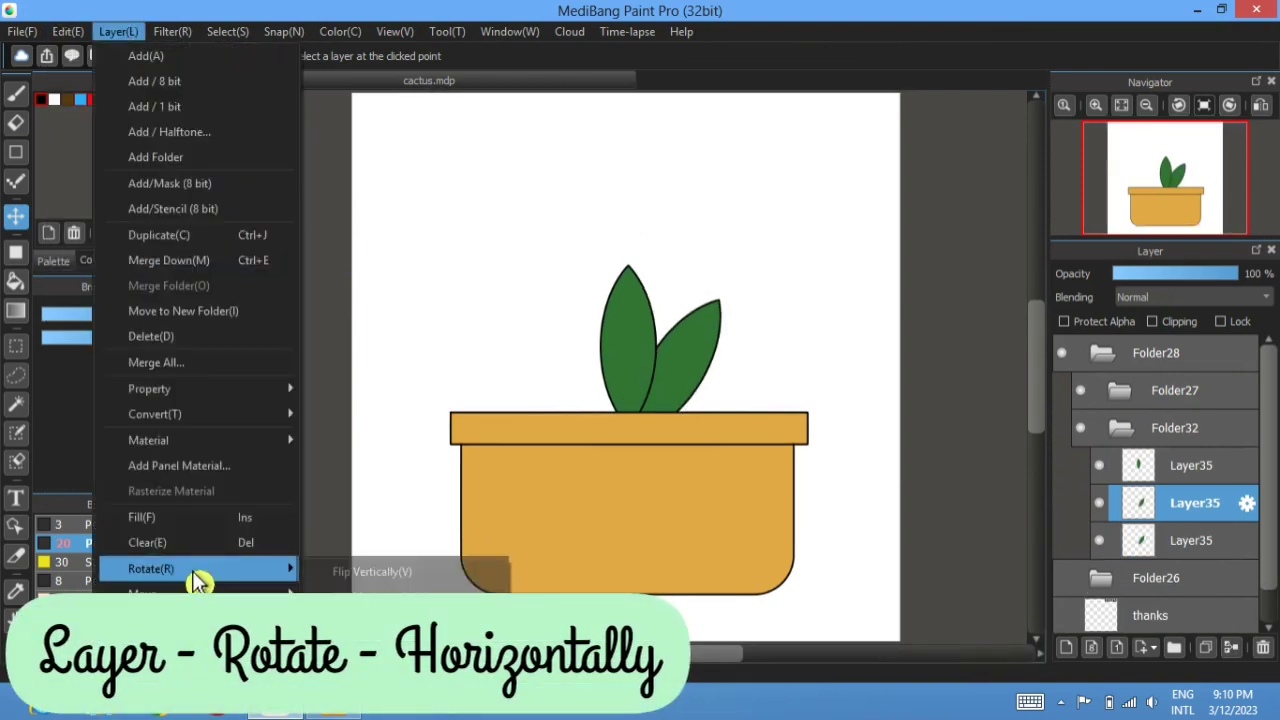
click(370, 569)
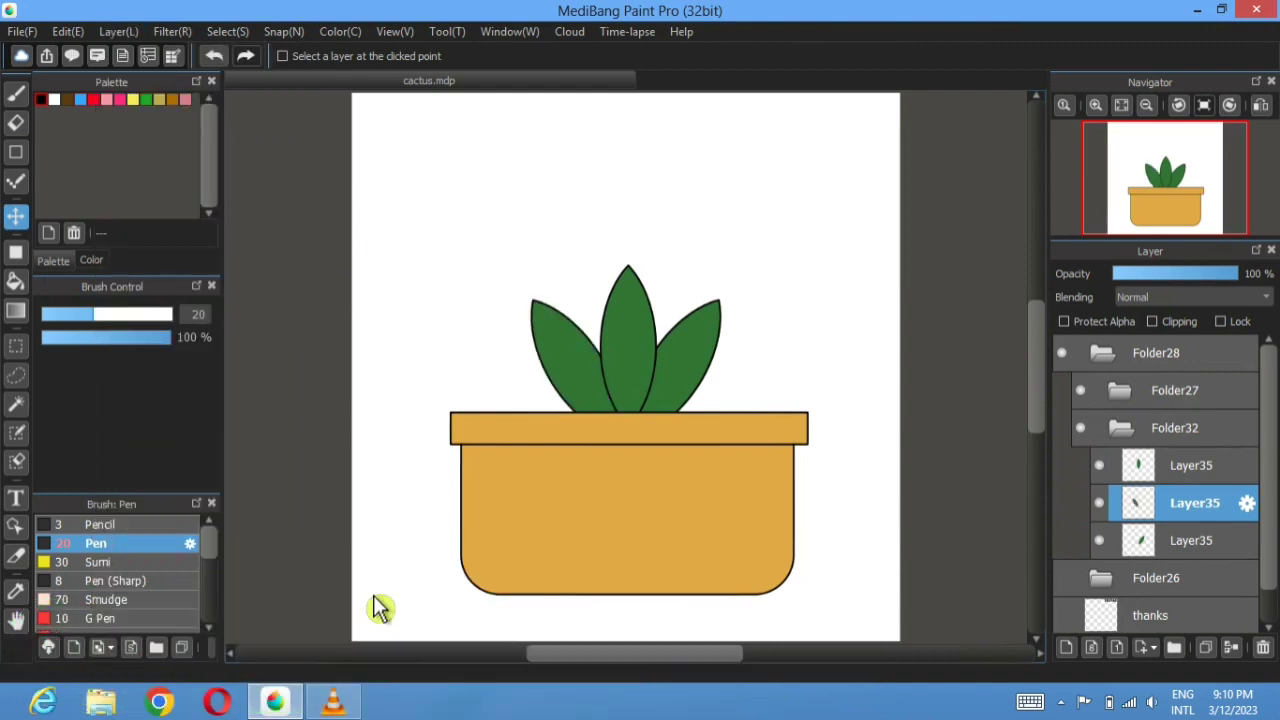
- Duplicate the left leaf and raise the rear copy so it shows between the left and middle leaves
click(1220, 658)
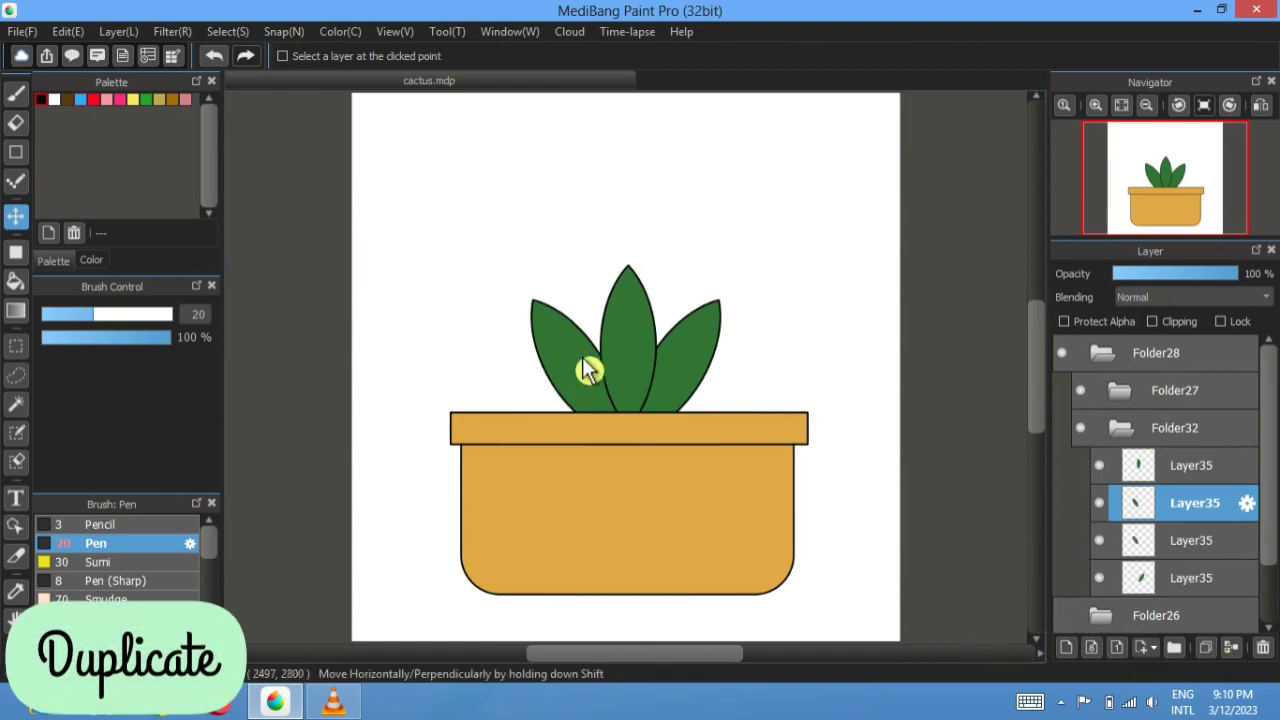
drag(583, 358, 596, 291)
click(214, 56)
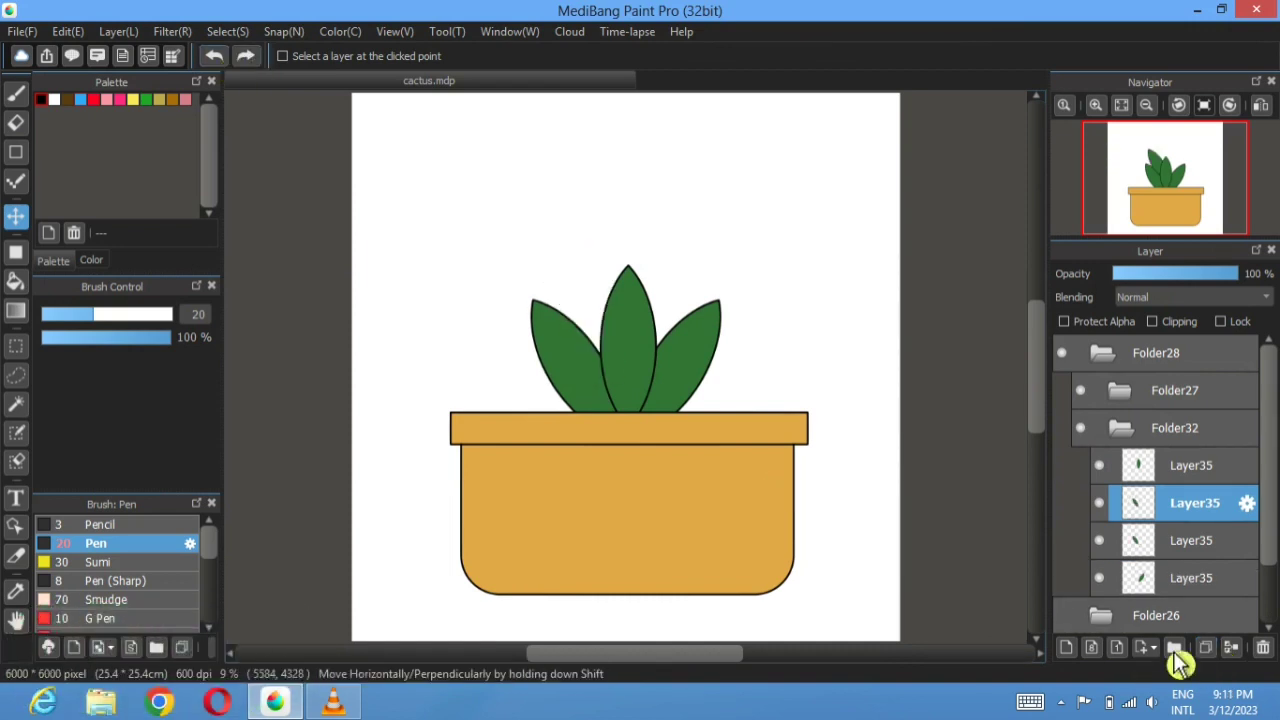
click(1190, 543)
drag(600, 390, 613, 335)
- Transform the rear left leaf, rotating it more upright and nudging it into place beside the middle leaf
click(248, 32)
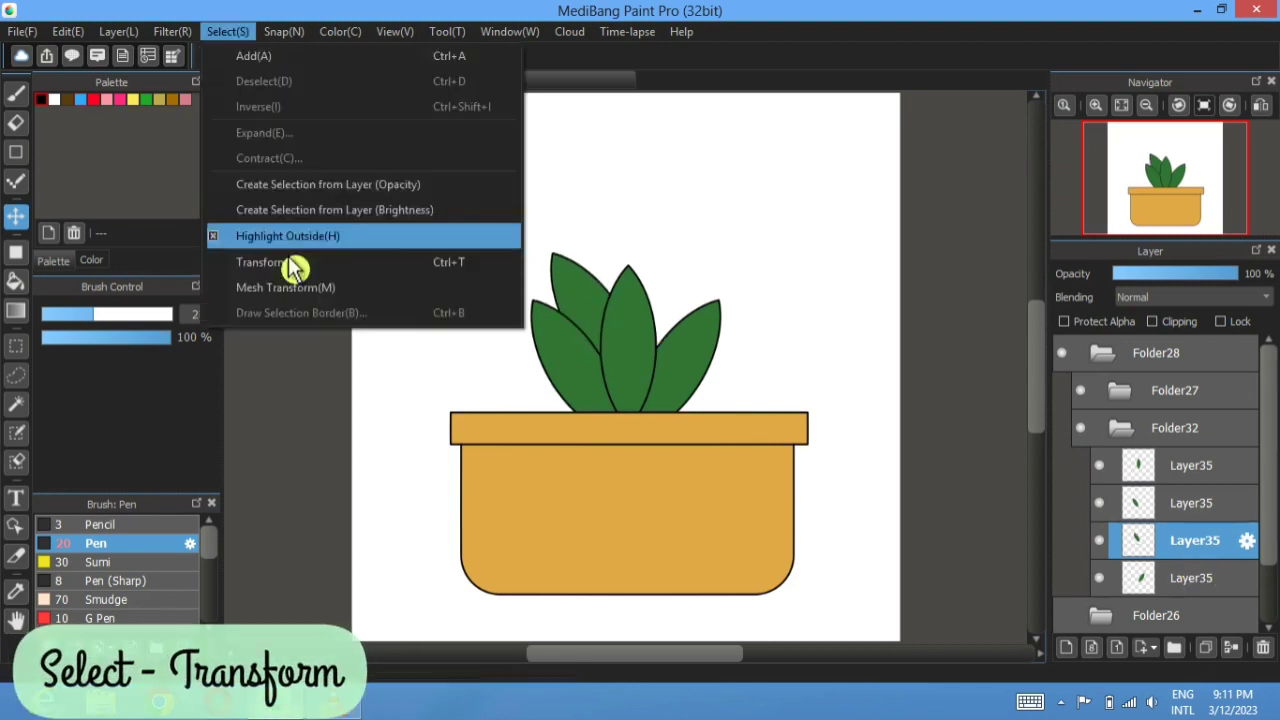
click(297, 263)
drag(554, 194, 556, 193)
drag(597, 253, 594, 254)
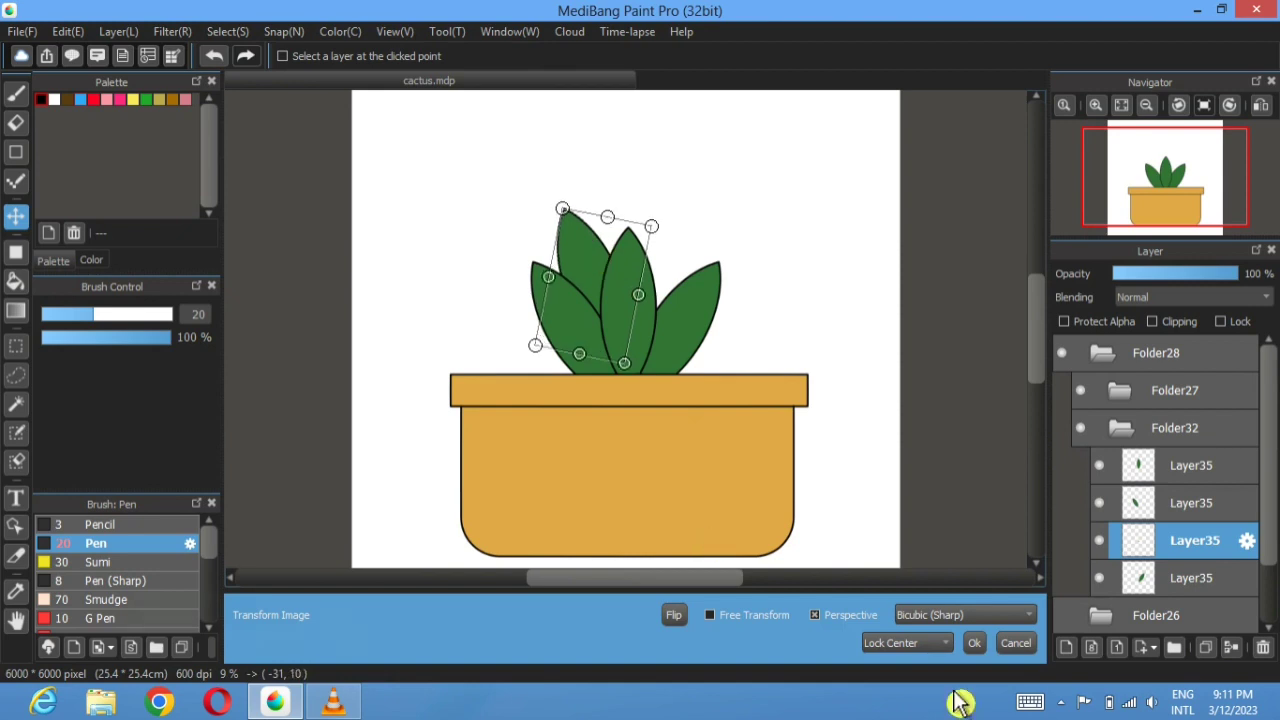
click(982, 648)
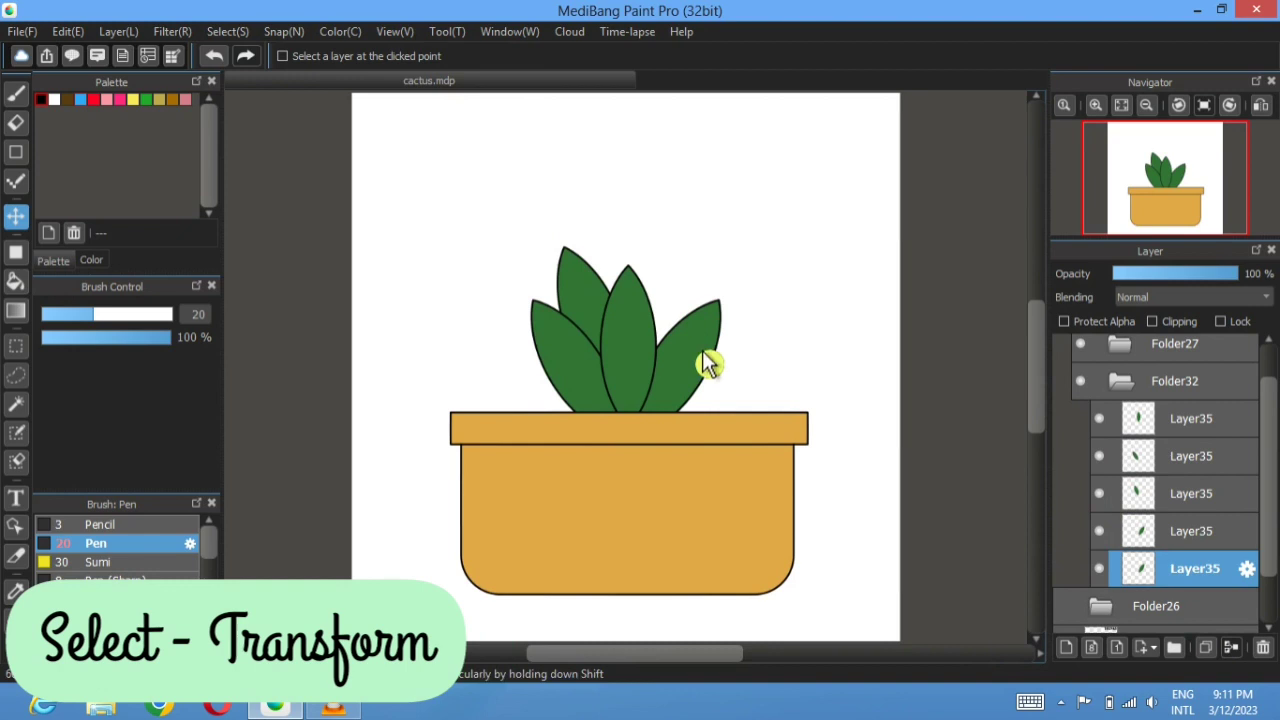
- Raise the rear right leaf between the middle and right leaves, then transform it to match the rear left leaf
drag(704, 354, 686, 313)
click(229, 33)
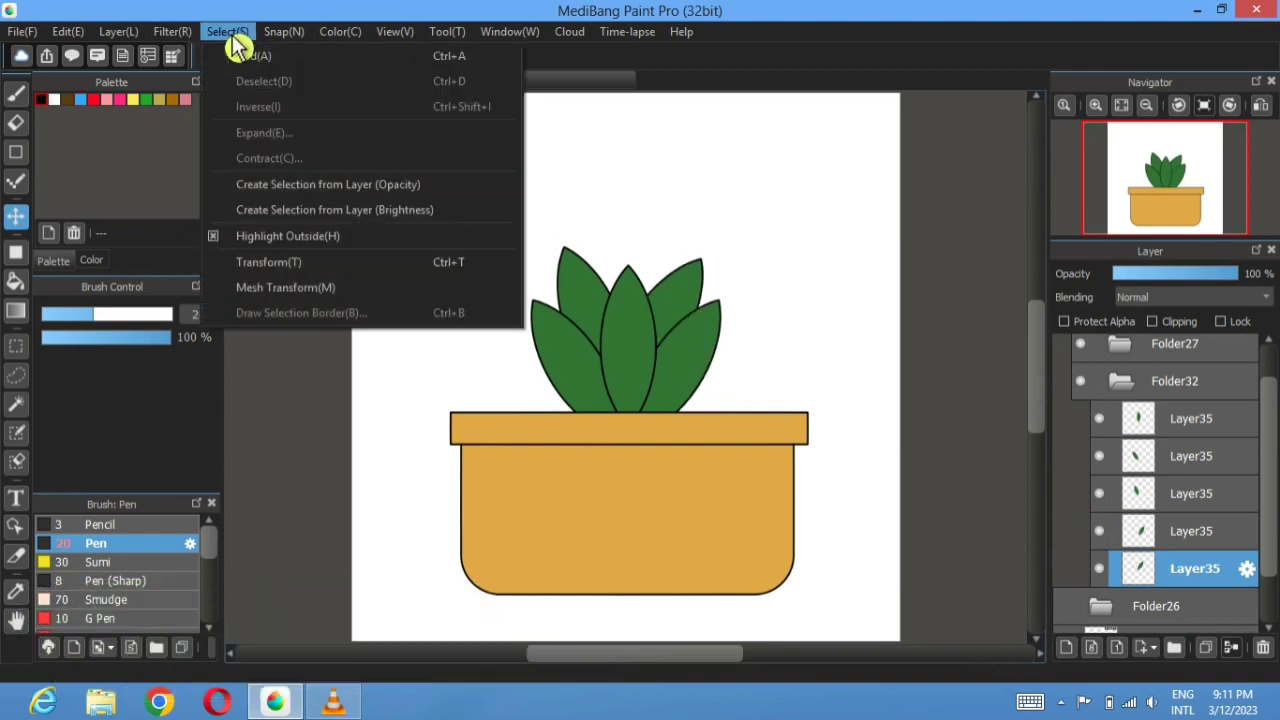
click(280, 258)
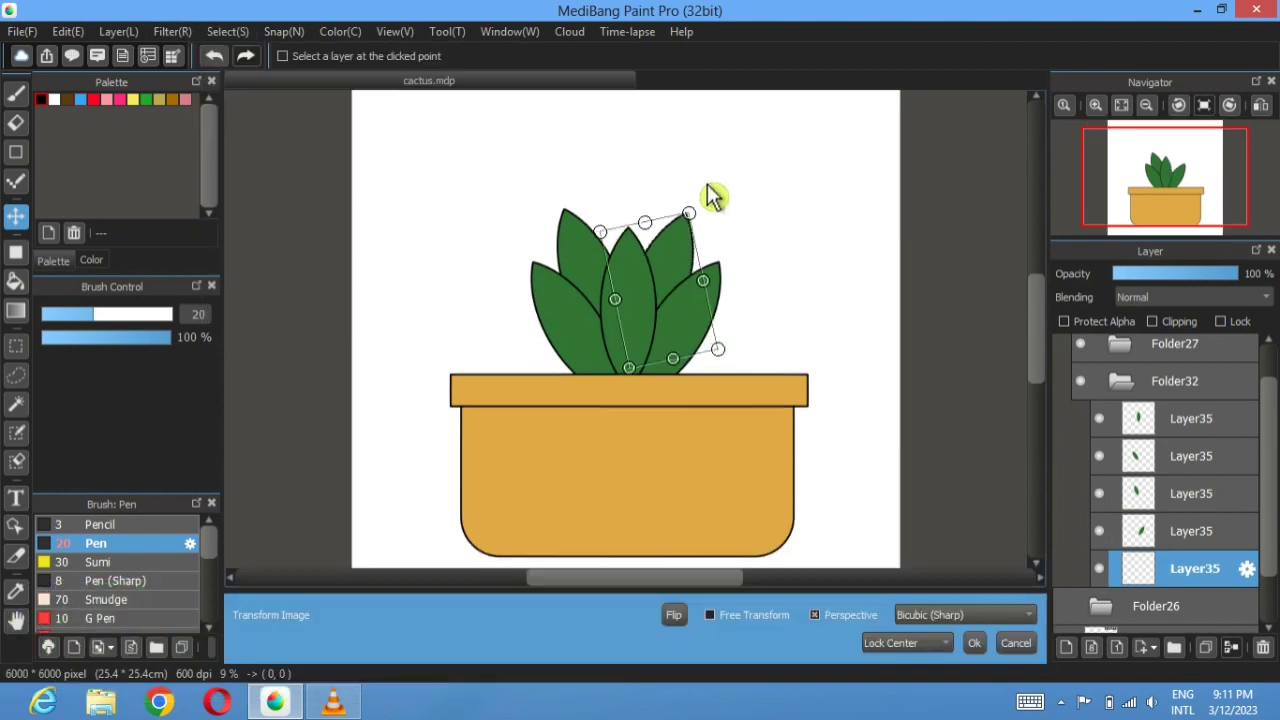
drag(709, 194, 709, 257)
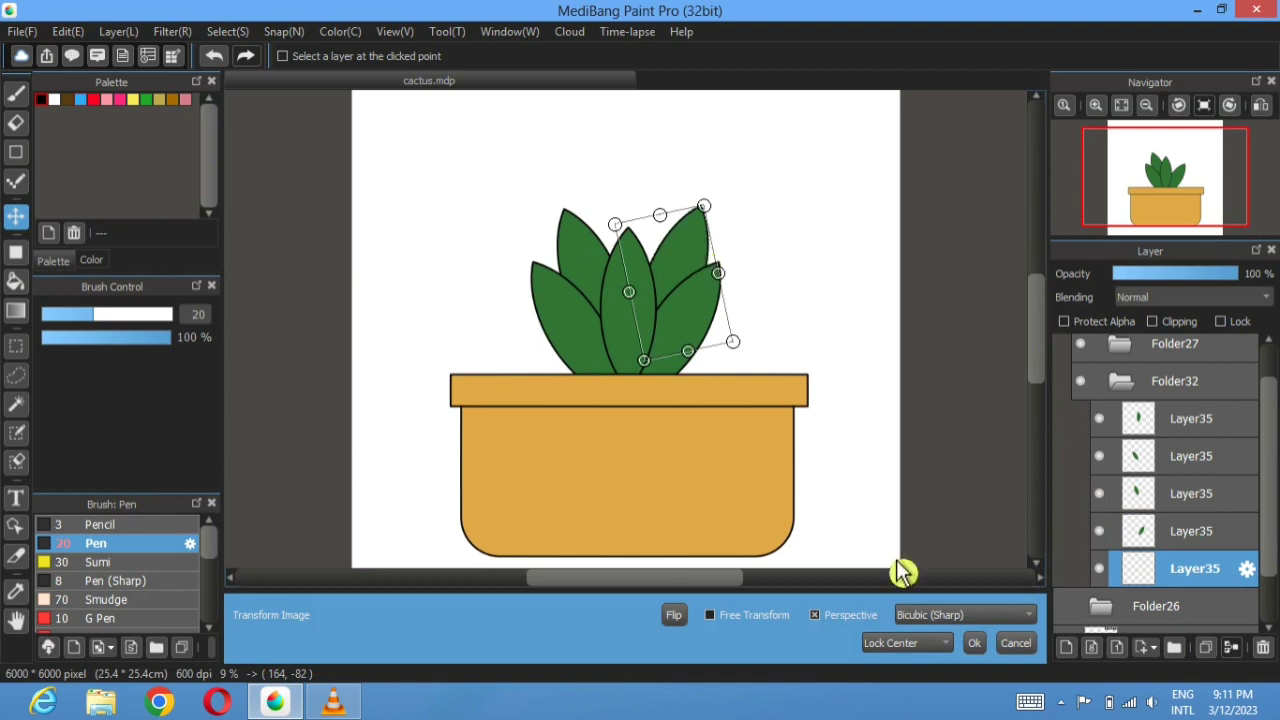
click(979, 642)
- Duplicate the upright middle leaf, place the copy below all other leaf layers and raise it above the cluster
click(1196, 431)
drag(1196, 456, 1166, 606)
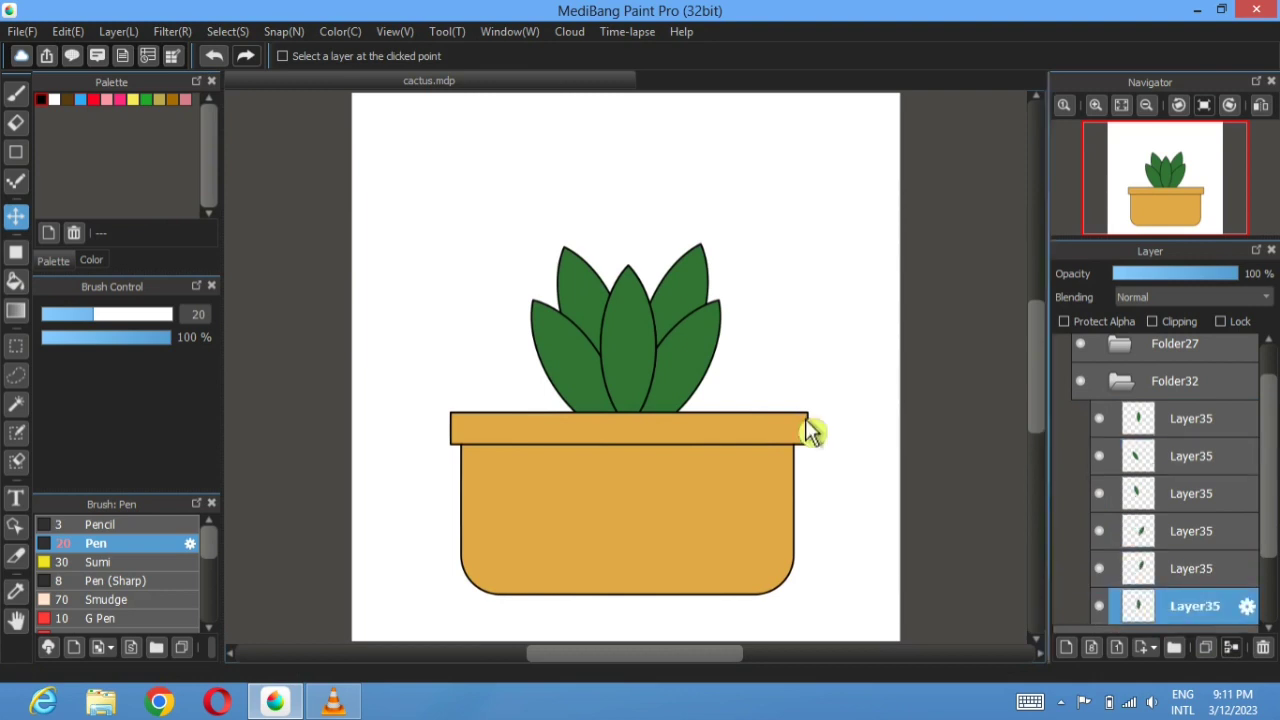
drag(643, 383, 643, 306)
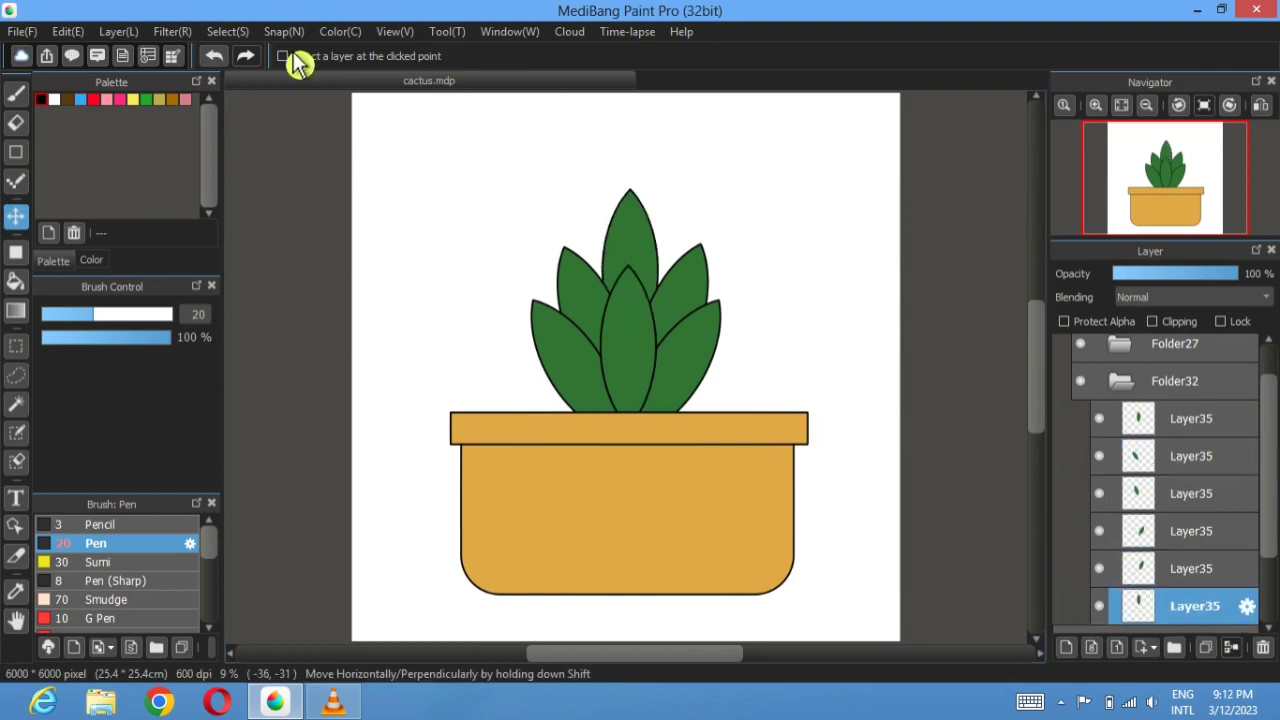
- Transform the rear upright leaf, enlarging it and centering it behind the other leaves
click(228, 31)
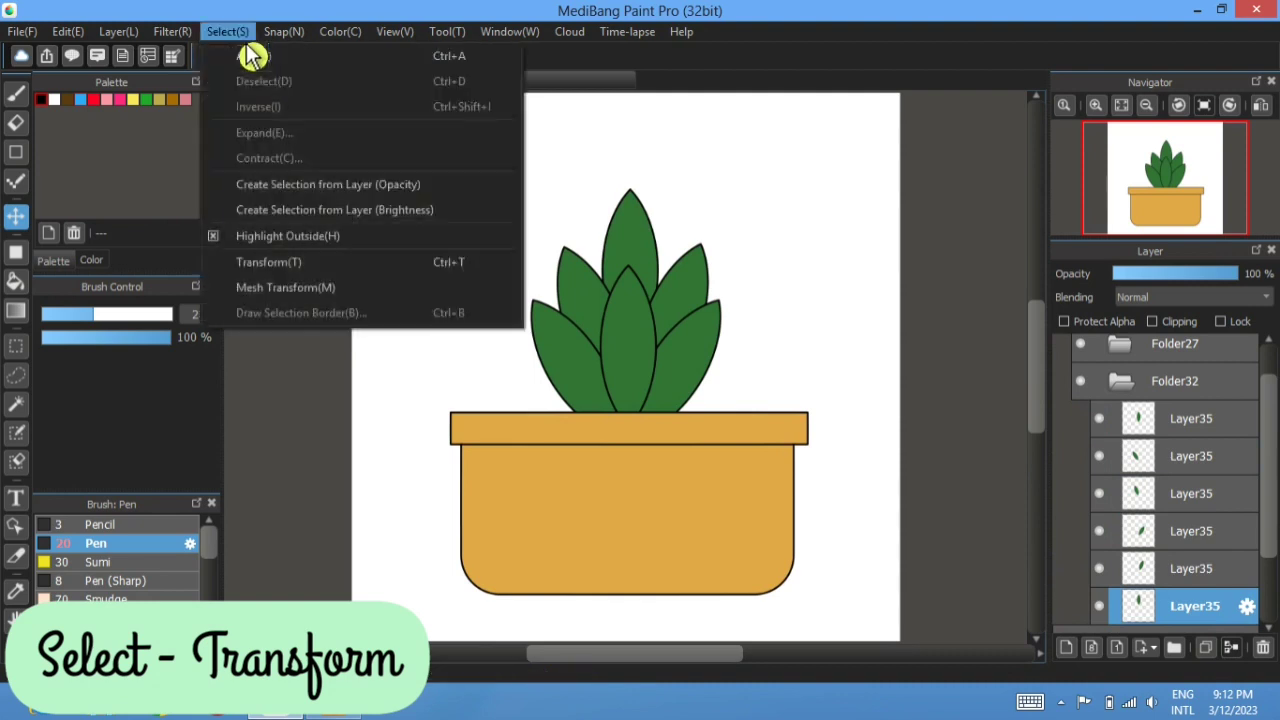
click(248, 262)
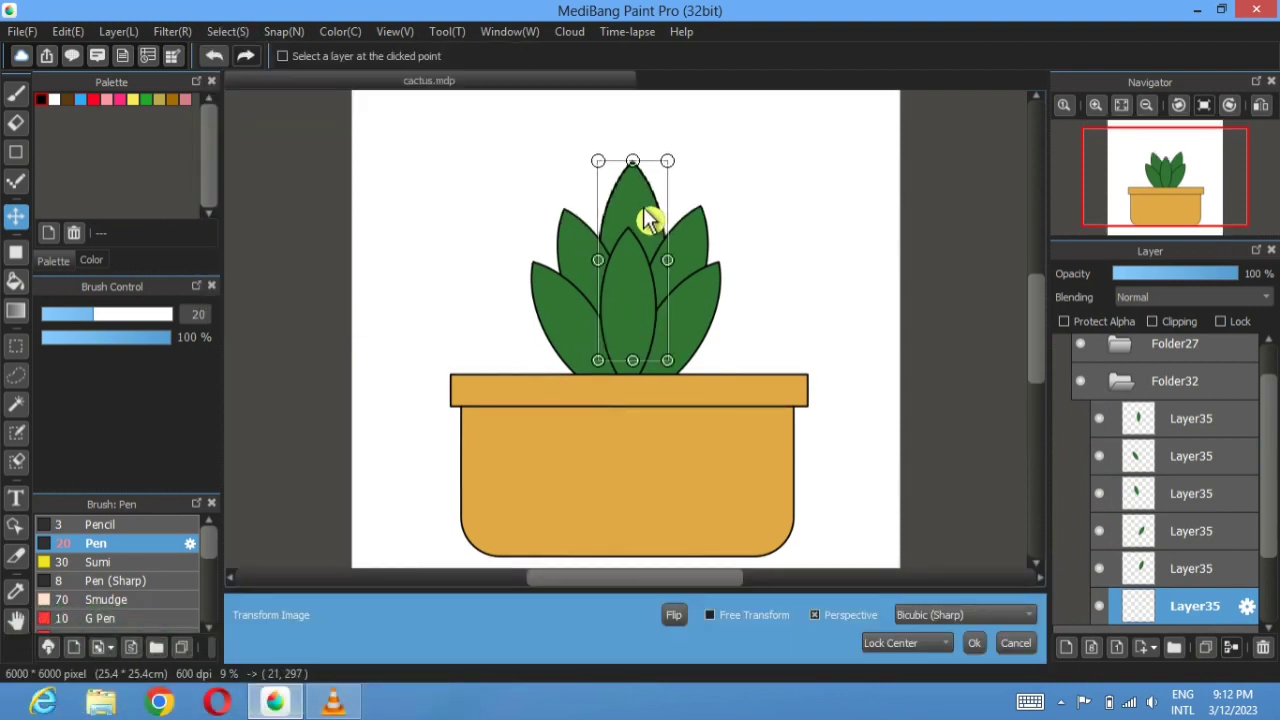
drag(647, 221, 646, 223)
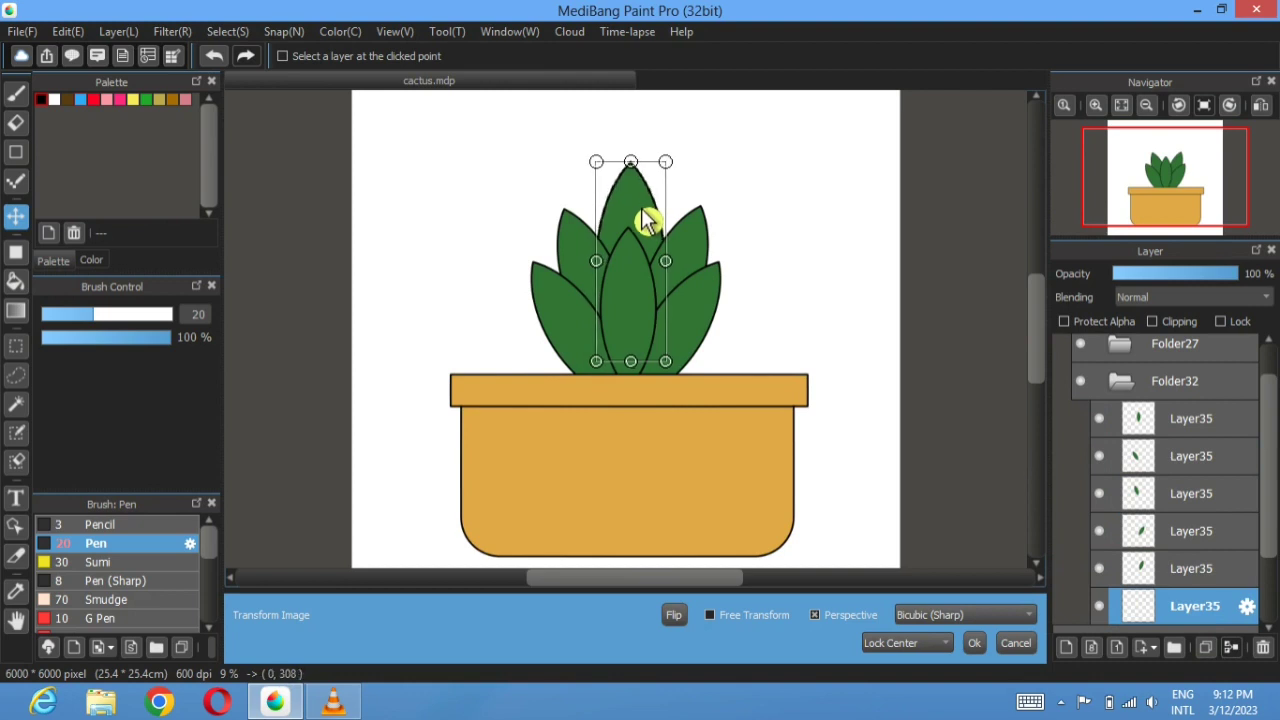
click(974, 643)
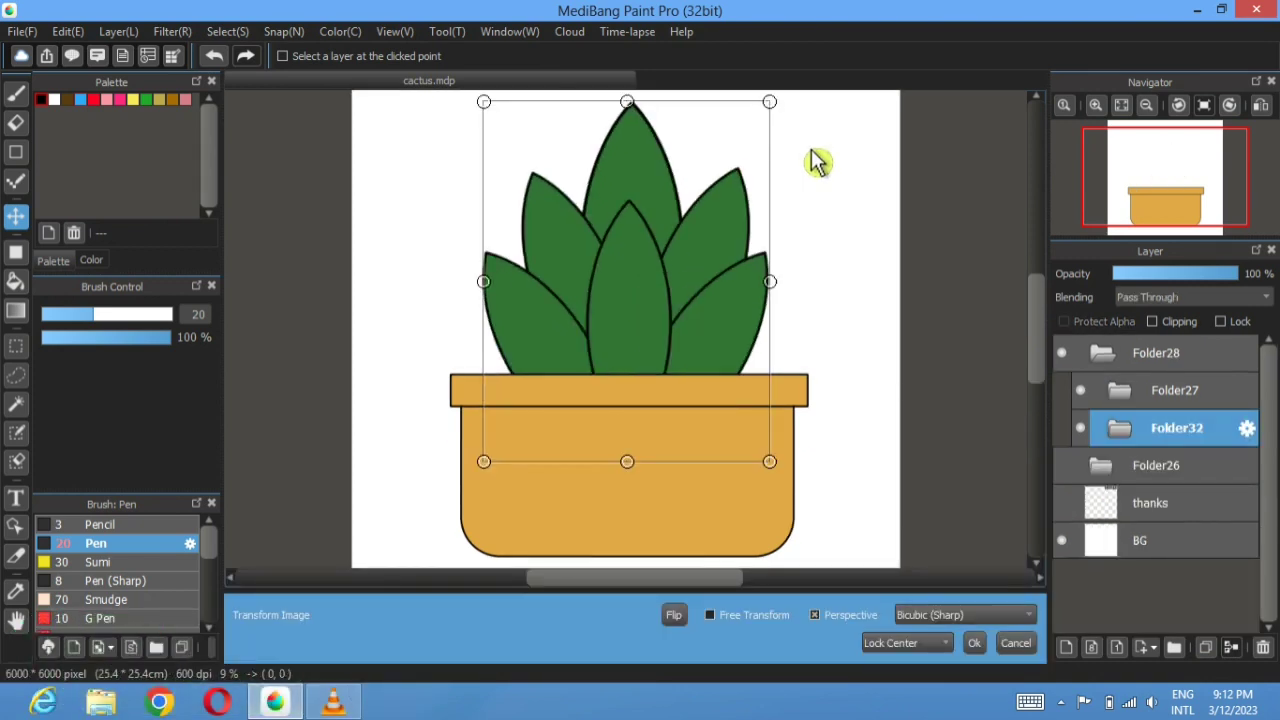
- Scale up the whole leaf folder, Folder32, and center the enlarged foliage behind the pot rim
click(1124, 107)
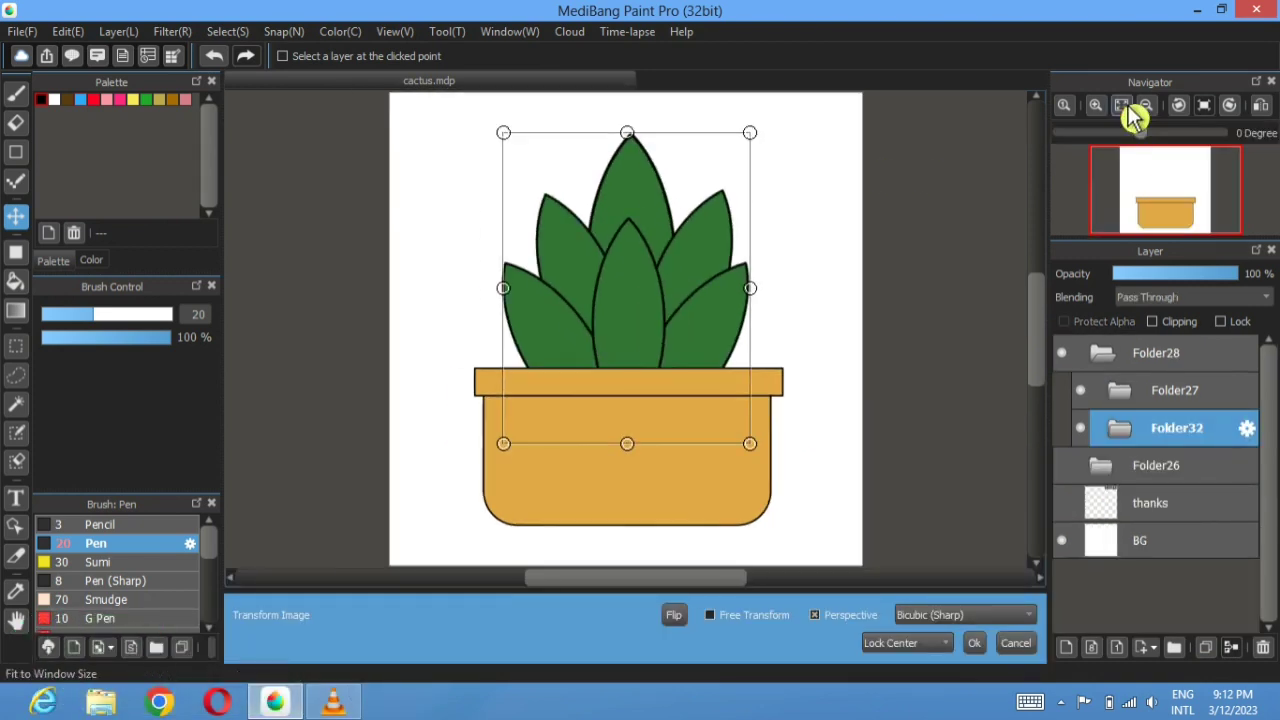
drag(763, 149, 779, 141)
drag(590, 280, 623, 259)
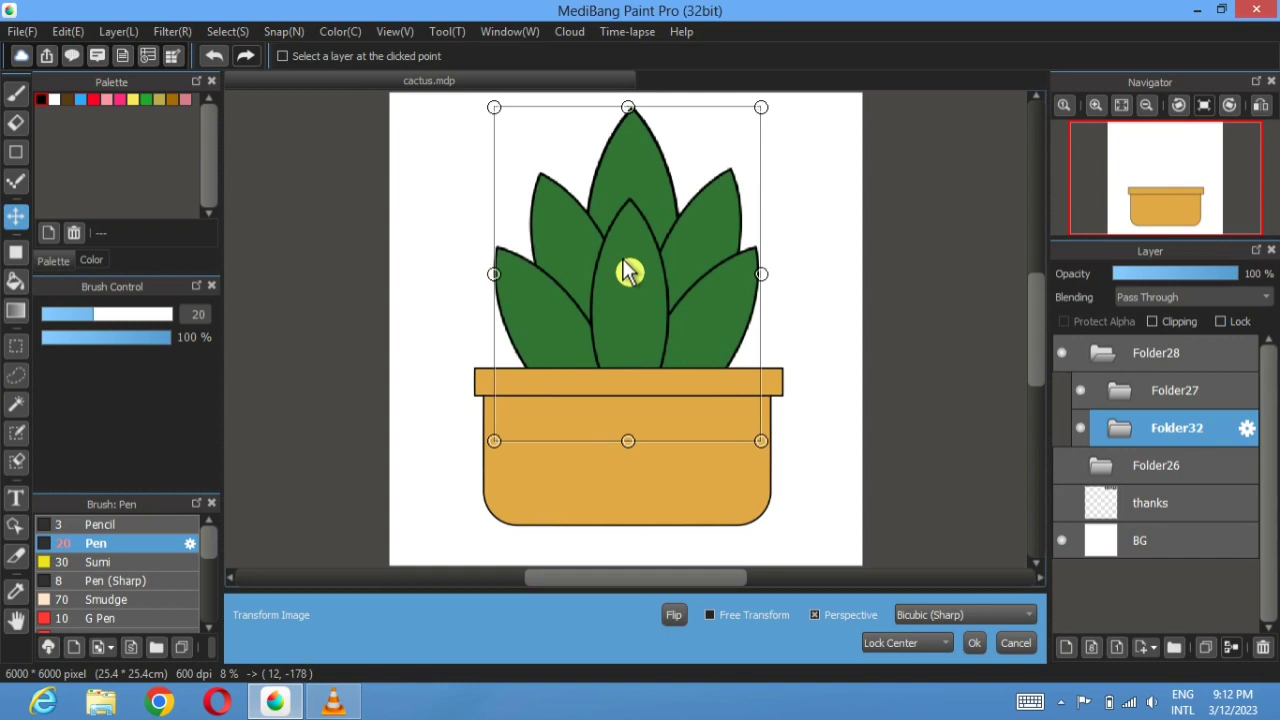
click(974, 643)
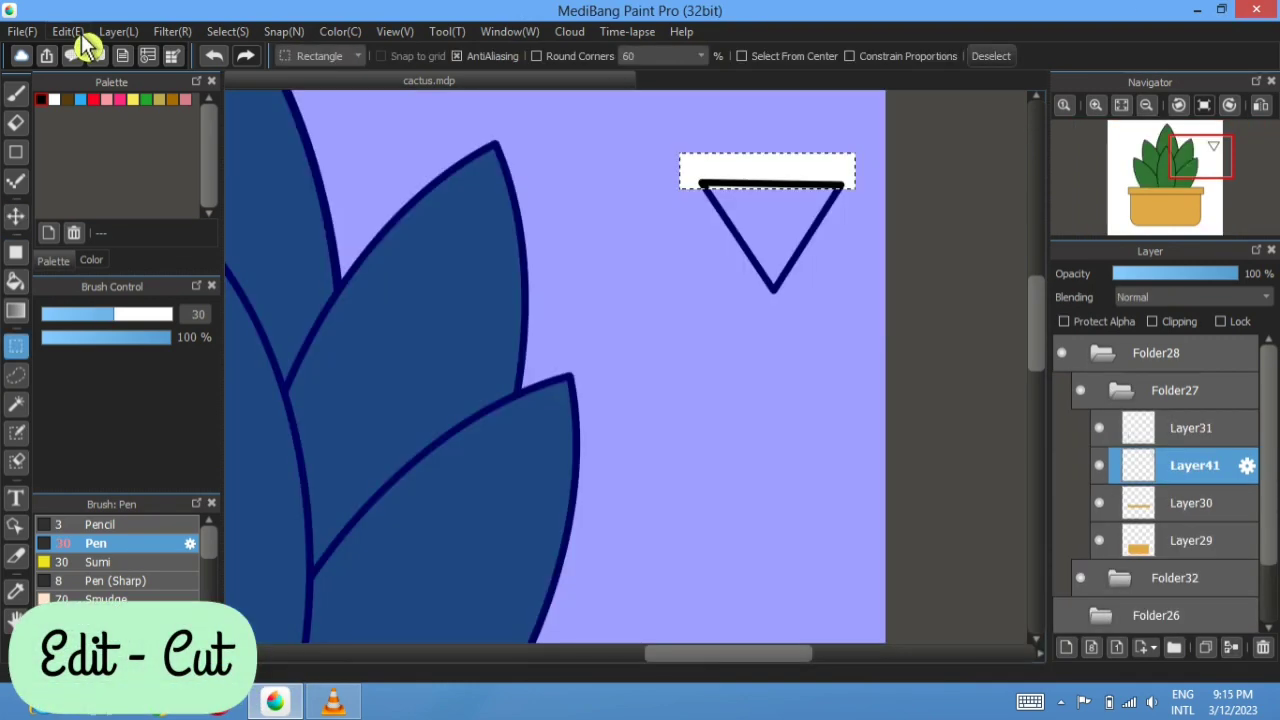
- Cut the selected upper edge off the small triangle to leave a V shape, and clear the selection
click(67, 31)
click(97, 110)
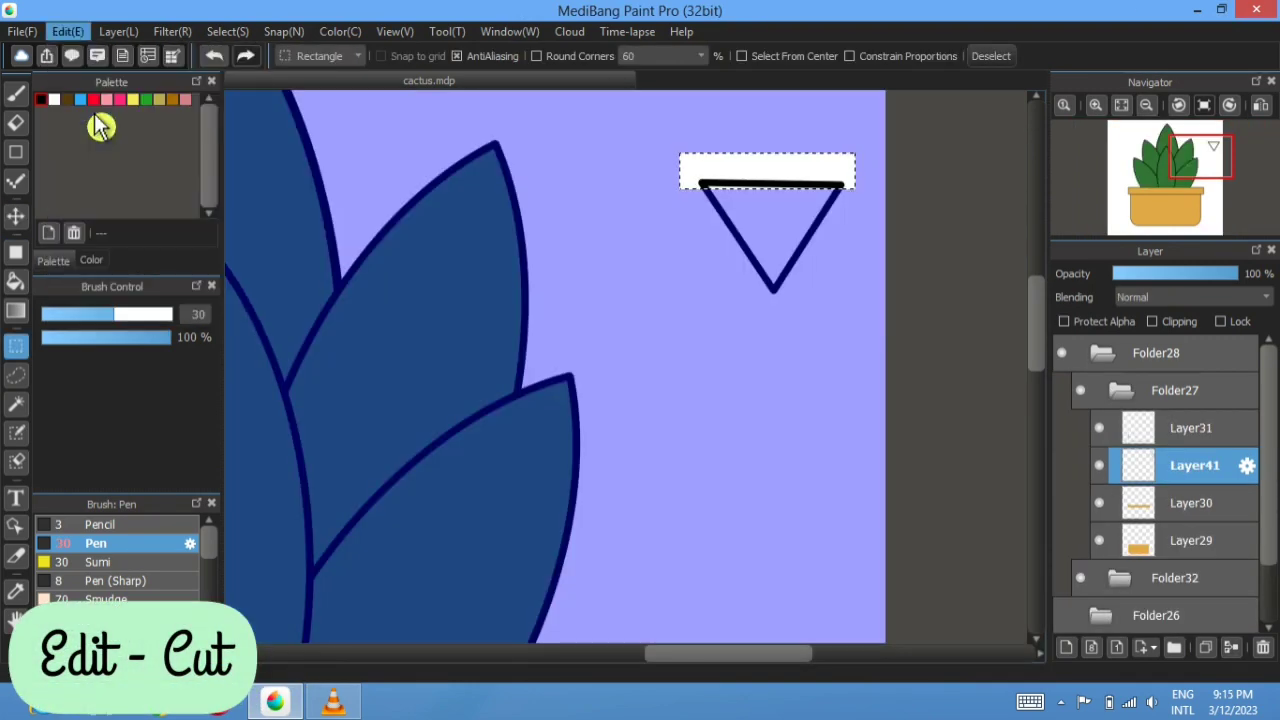
click(988, 58)
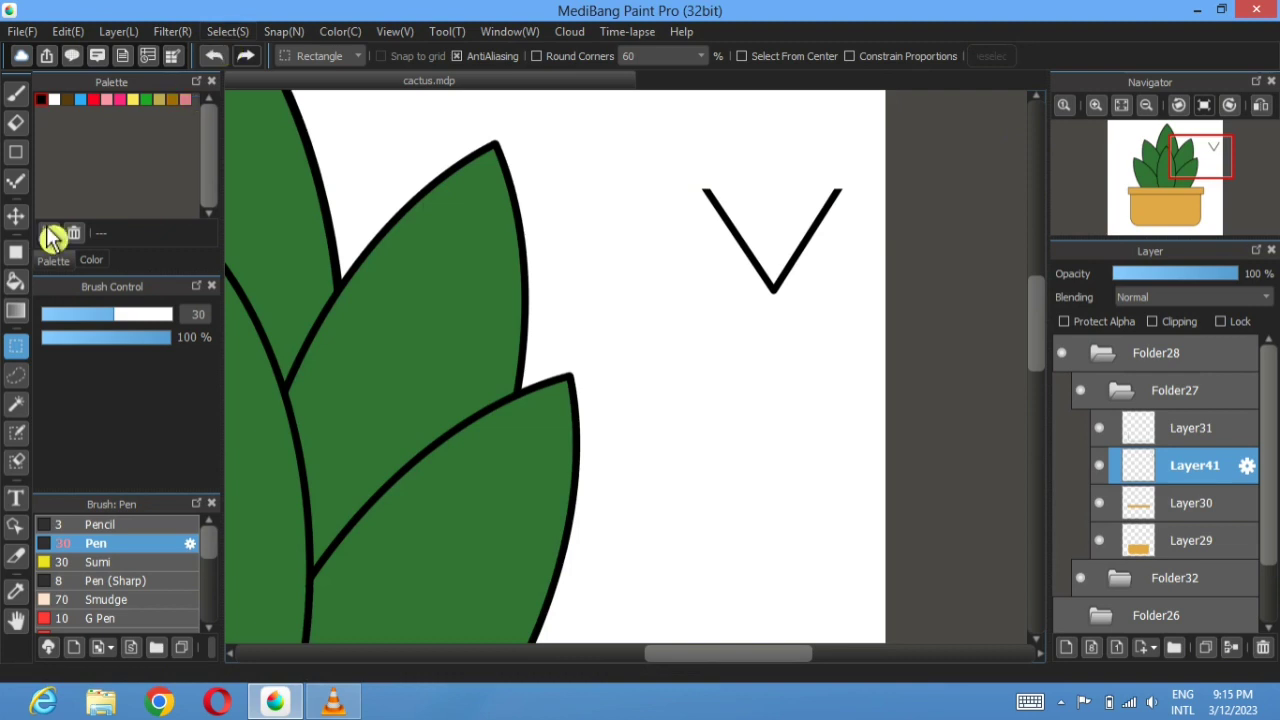
- Move the V shape onto the right half of the pot's front
click(17, 218)
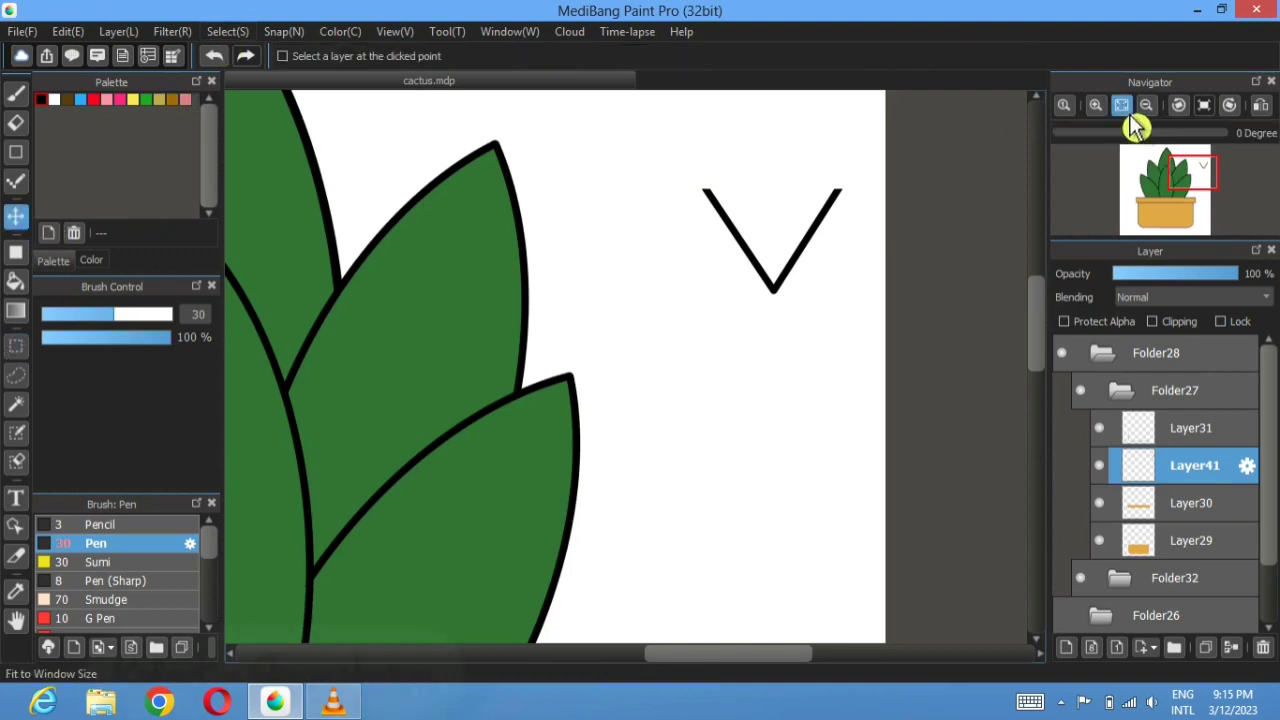
click(1124, 108)
drag(903, 240, 720, 525)
- Transform the V shape, rotating it so its tip points left and scaling it down slightly as the right eye
click(228, 31)
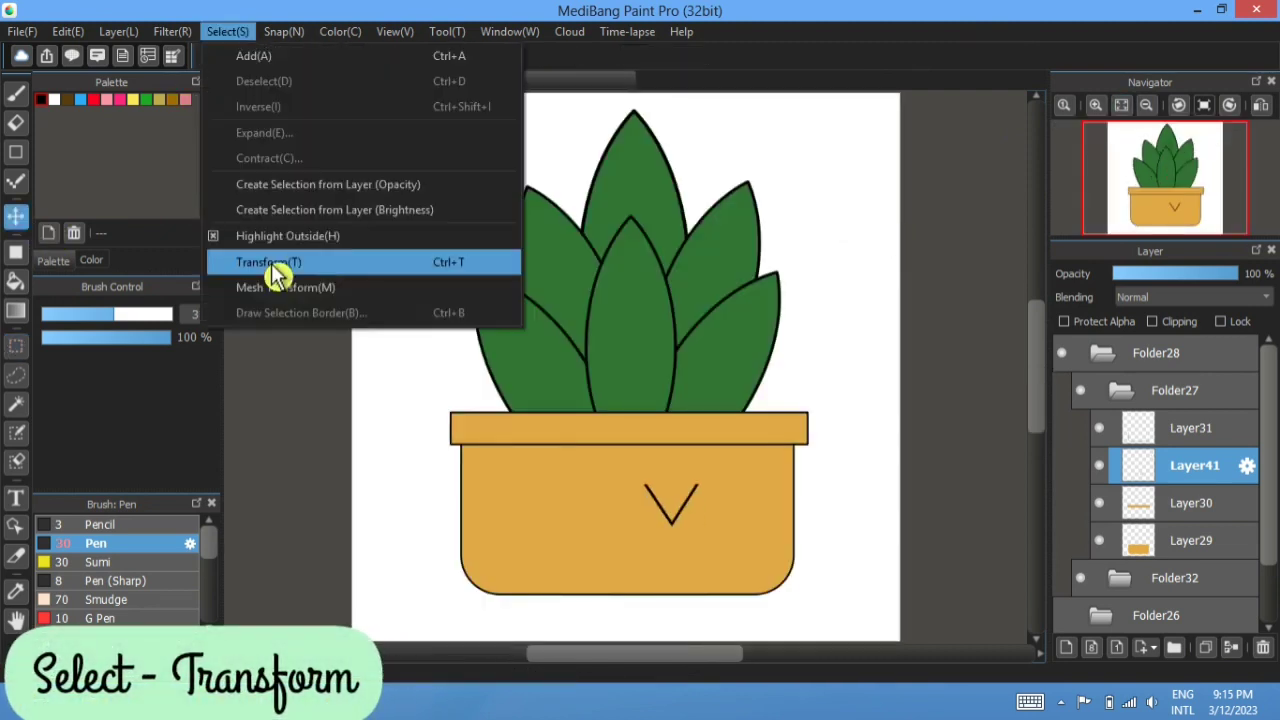
click(270, 262)
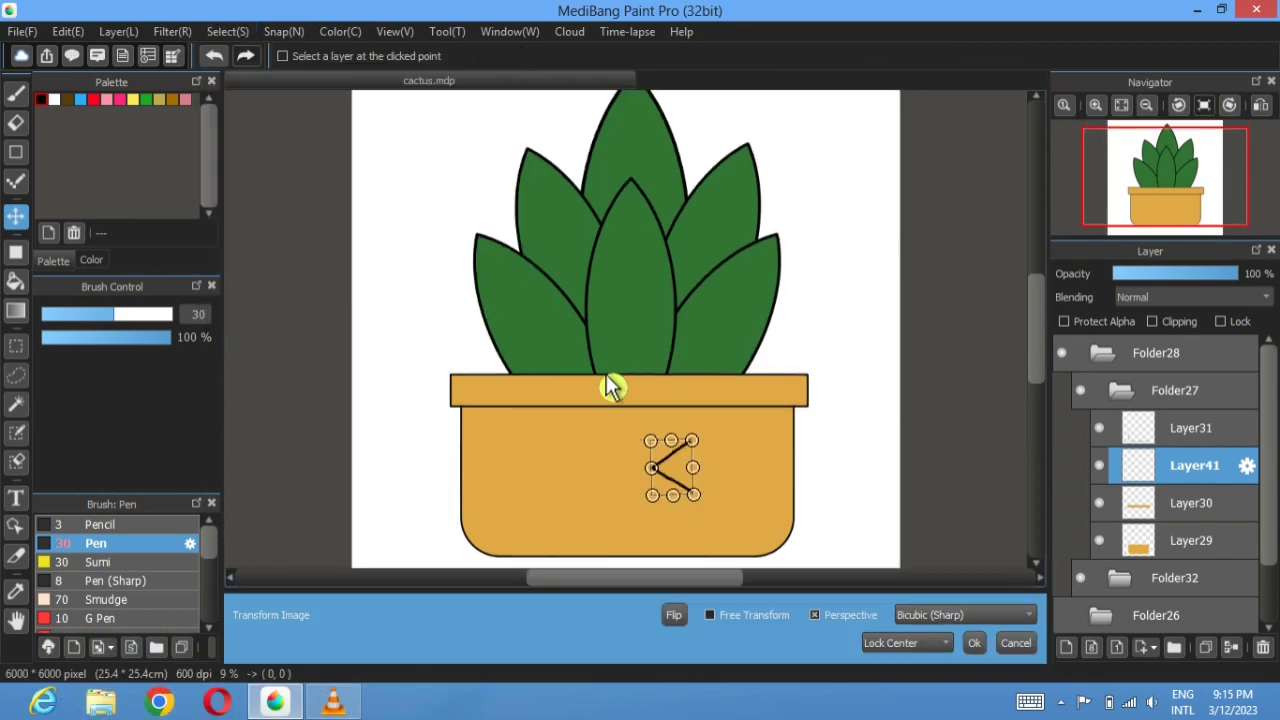
scroll(614, 386, up, 3)
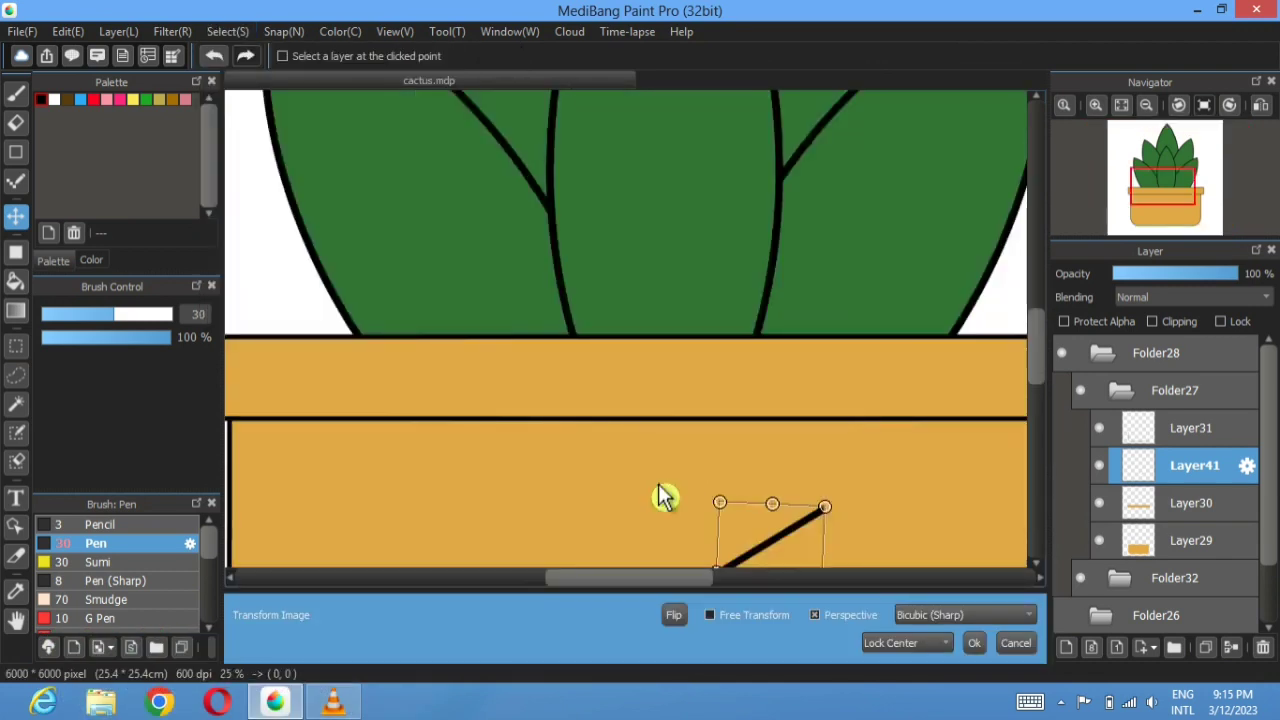
scroll(660, 490, up, 1)
drag(669, 475, 594, 215)
drag(599, 367, 600, 372)
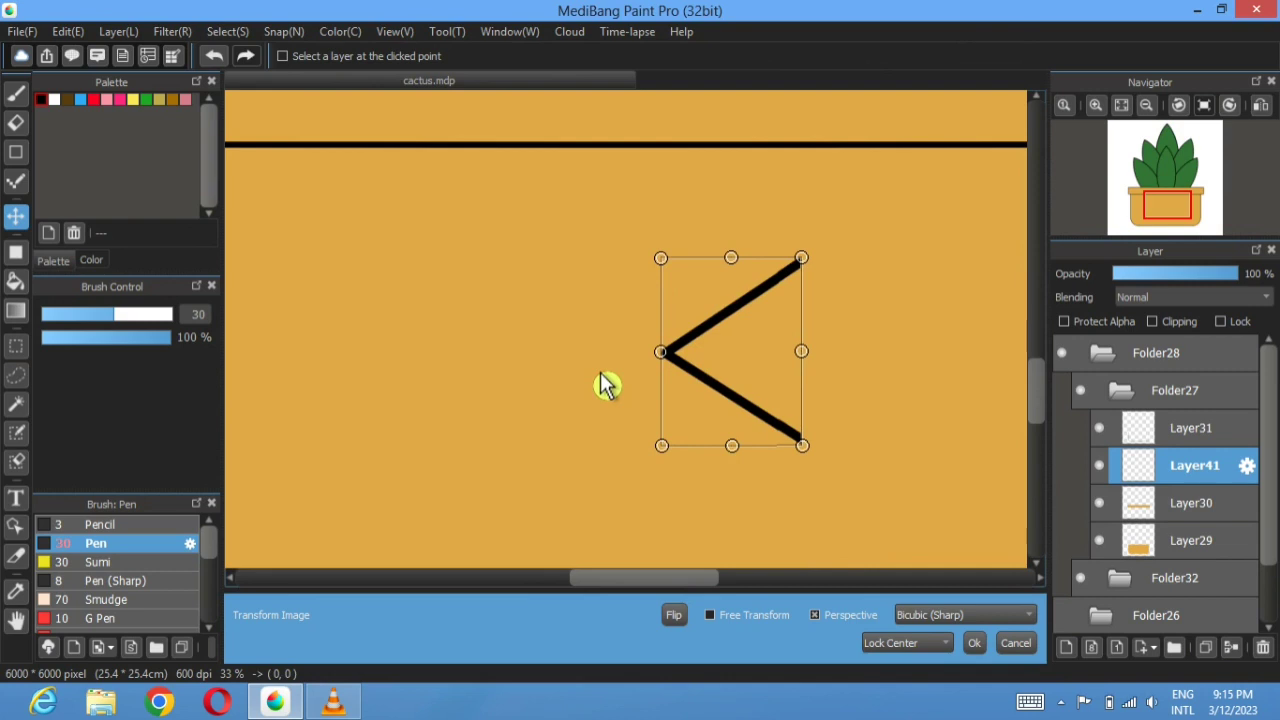
click(1123, 107)
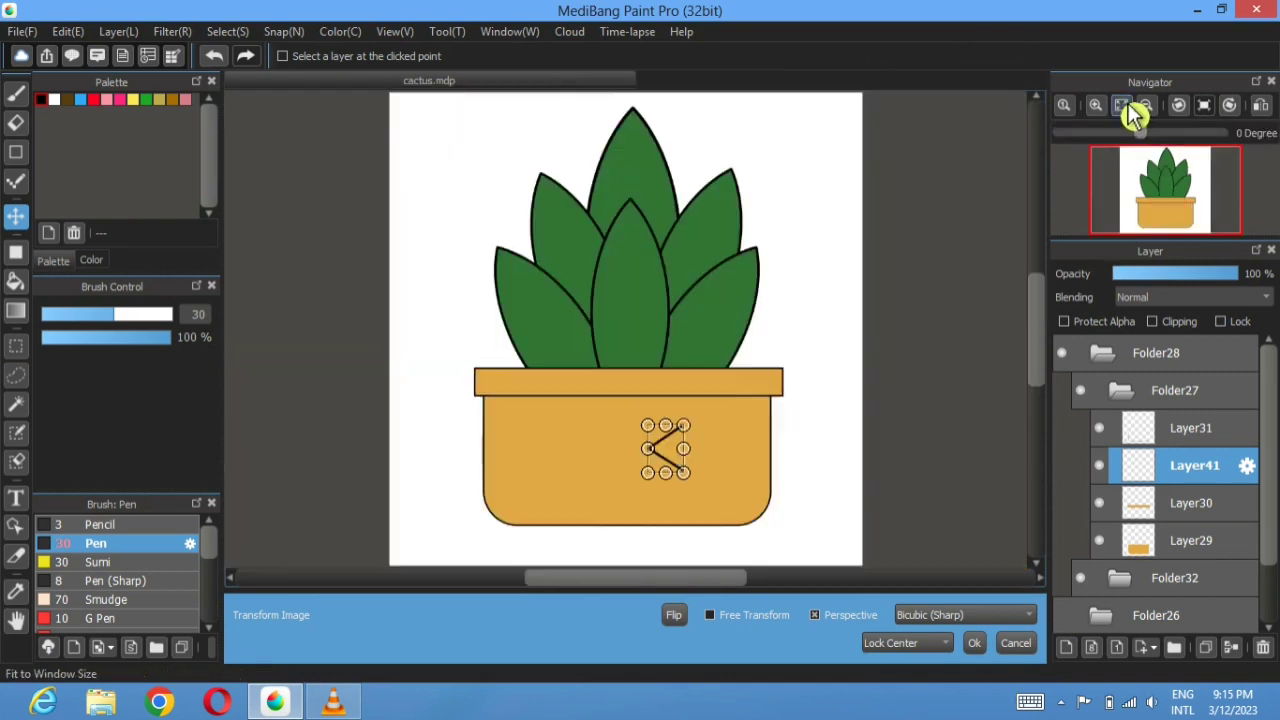
drag(650, 477, 661, 478)
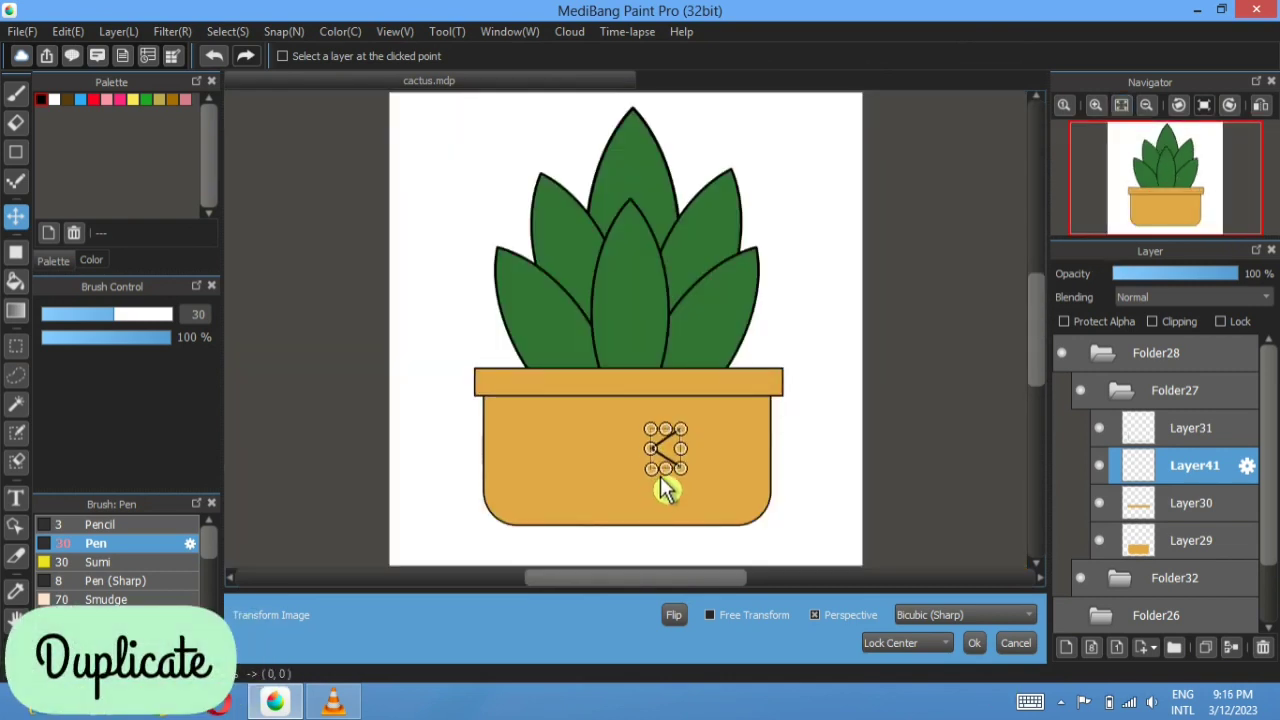
click(974, 643)
- Duplicate the eye with a horizontally flipped copy for the left side, and nudge both eyes slightly higher
click(118, 31)
mouse_move(200, 568)
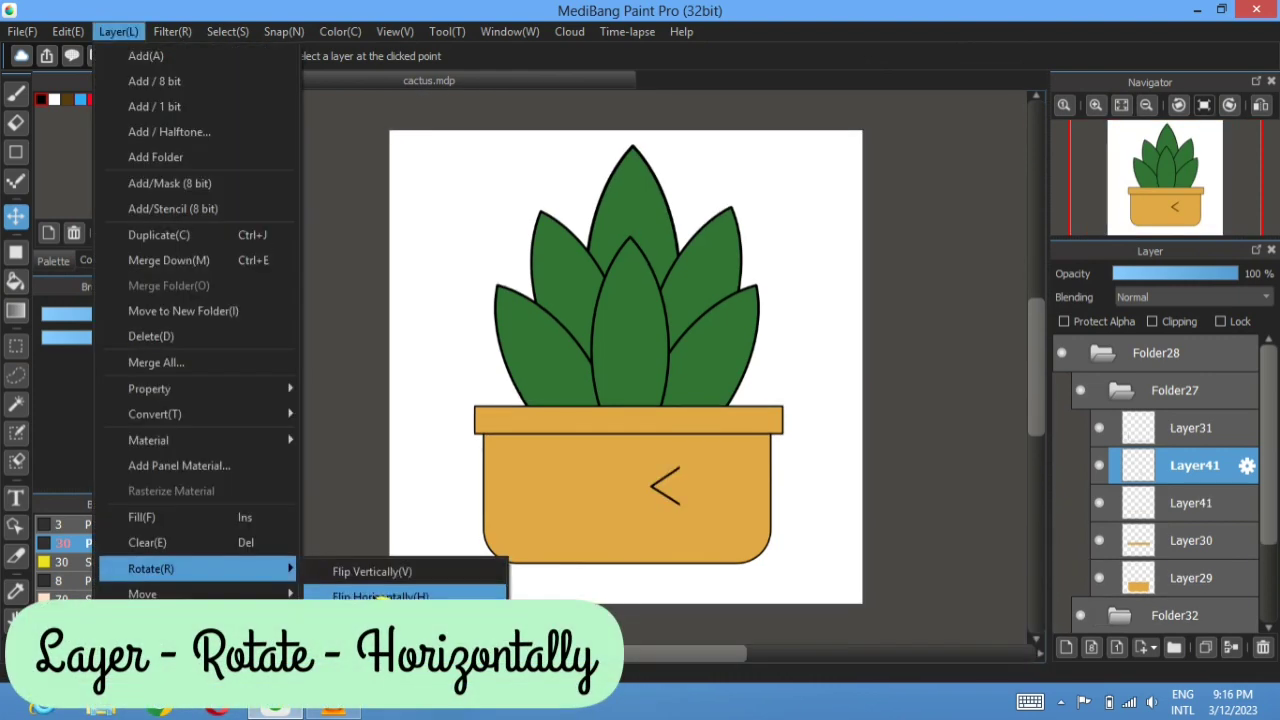
click(380, 596)
ctrl+click(1160, 505)
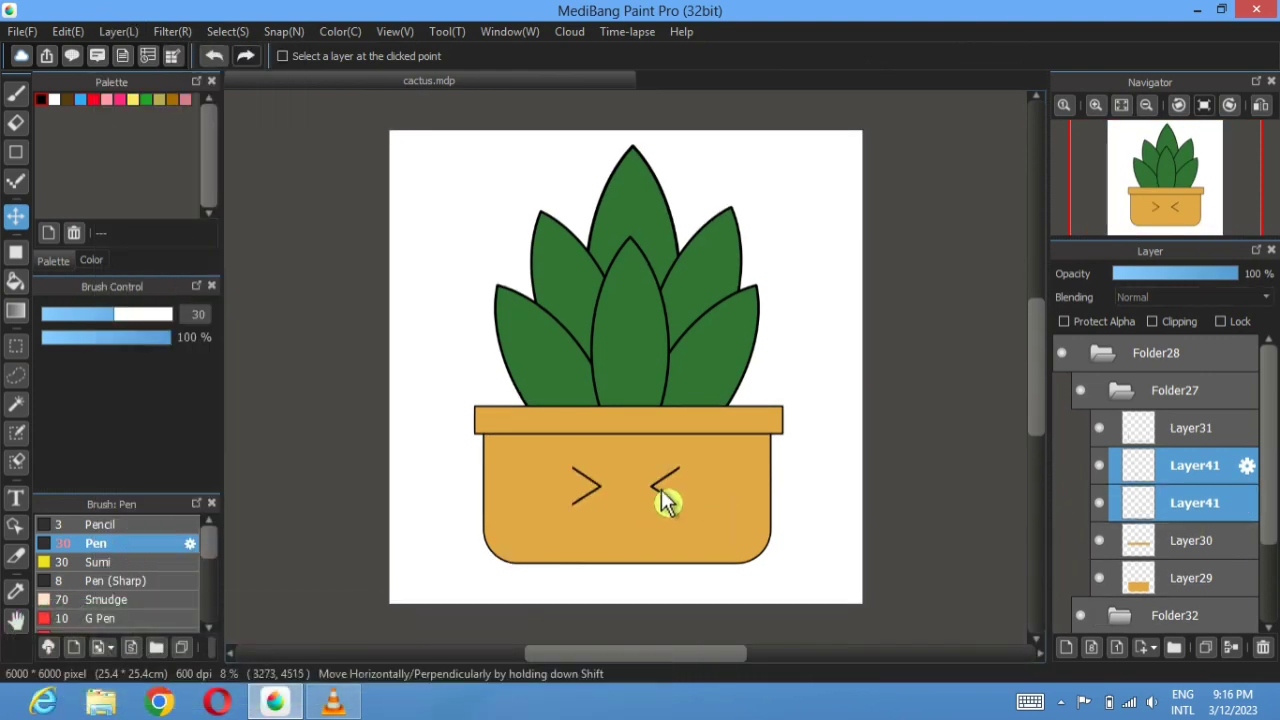
drag(659, 491, 666, 479)
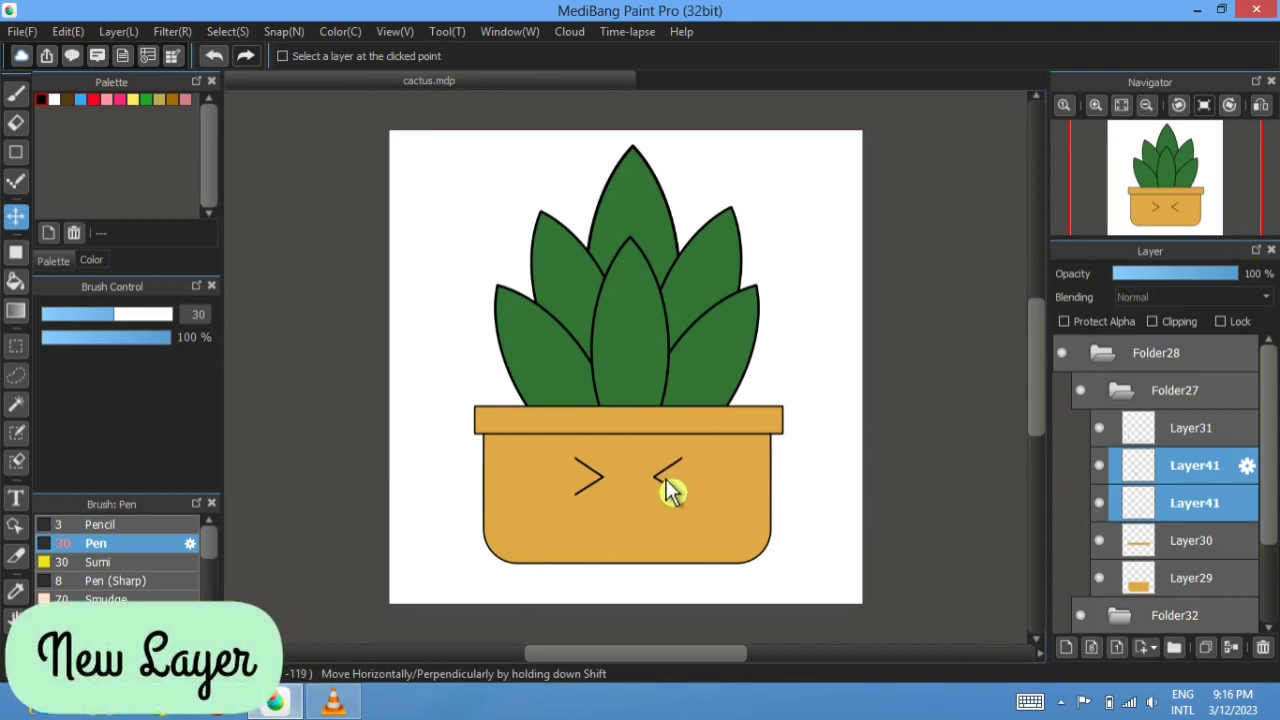
- Draw a small upright ellipse outline for the mouth on a new layer, between and below the eyes
key(ctrl+shift+n)
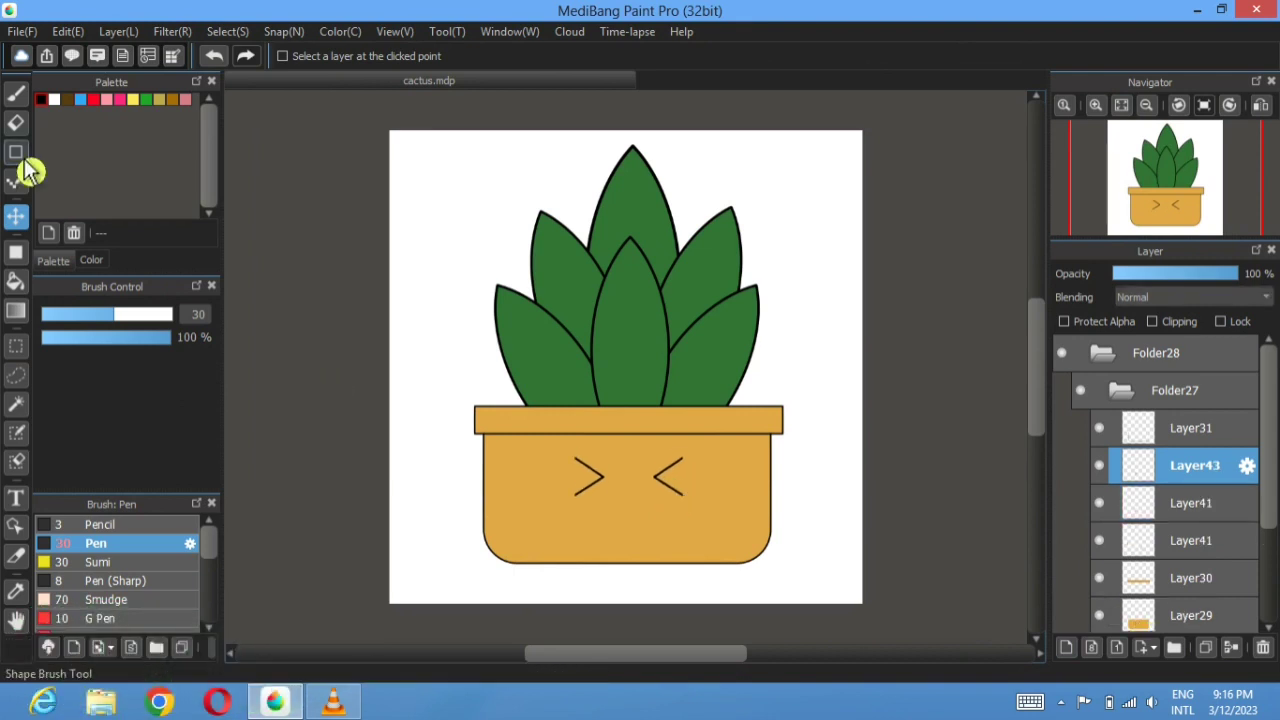
click(16, 152)
click(388, 57)
drag(657, 487, 628, 536)
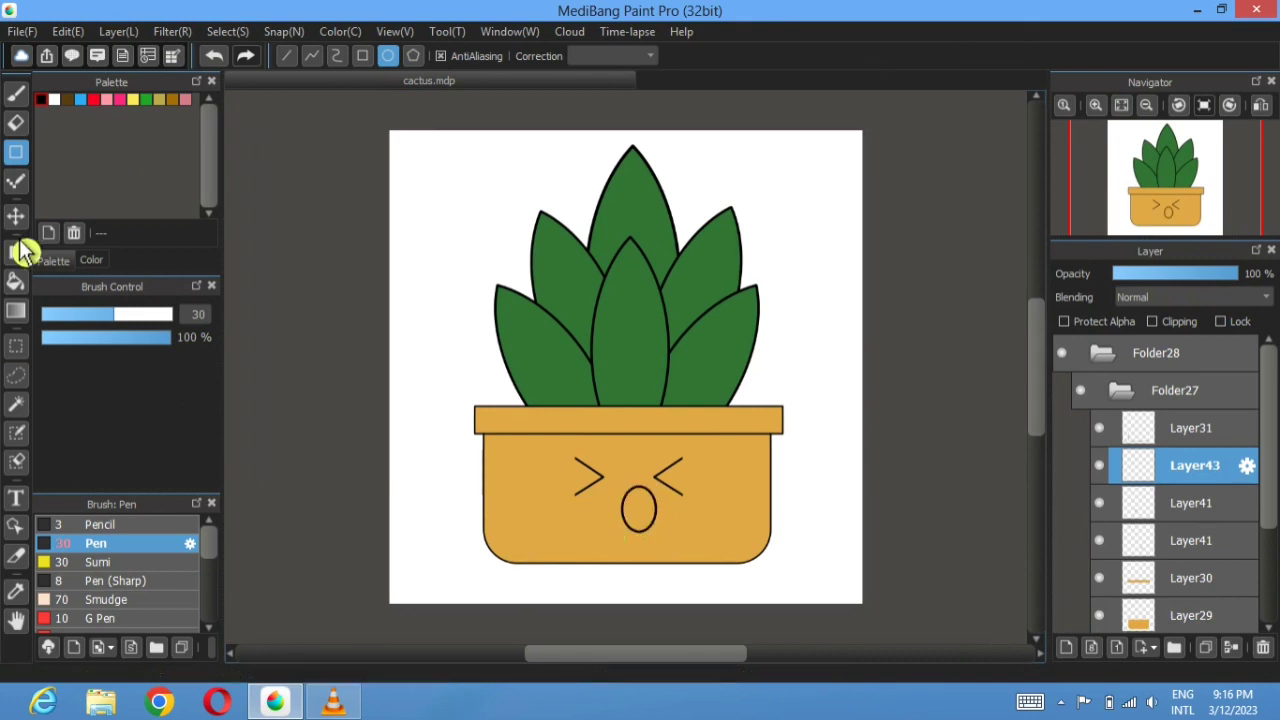
- Cut away the upper part of the mouth ellipse to leave a smile, and center it beneath the eyes
click(17, 346)
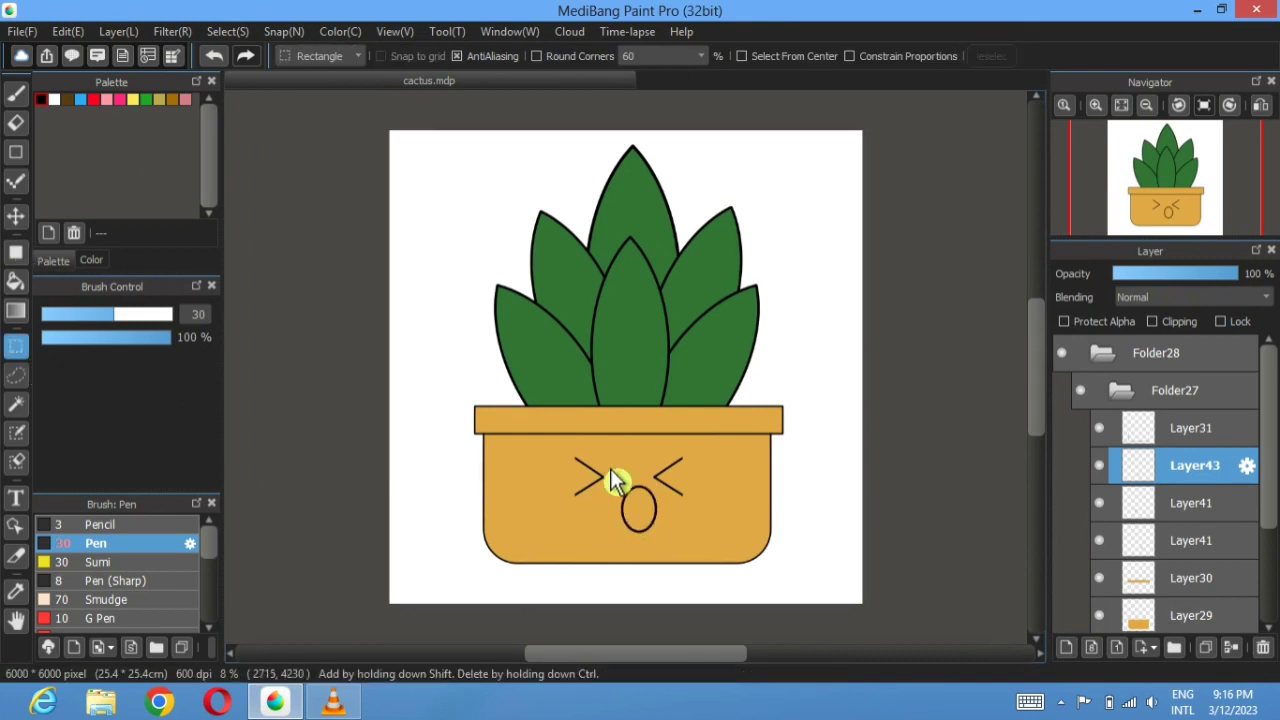
drag(603, 463, 668, 515)
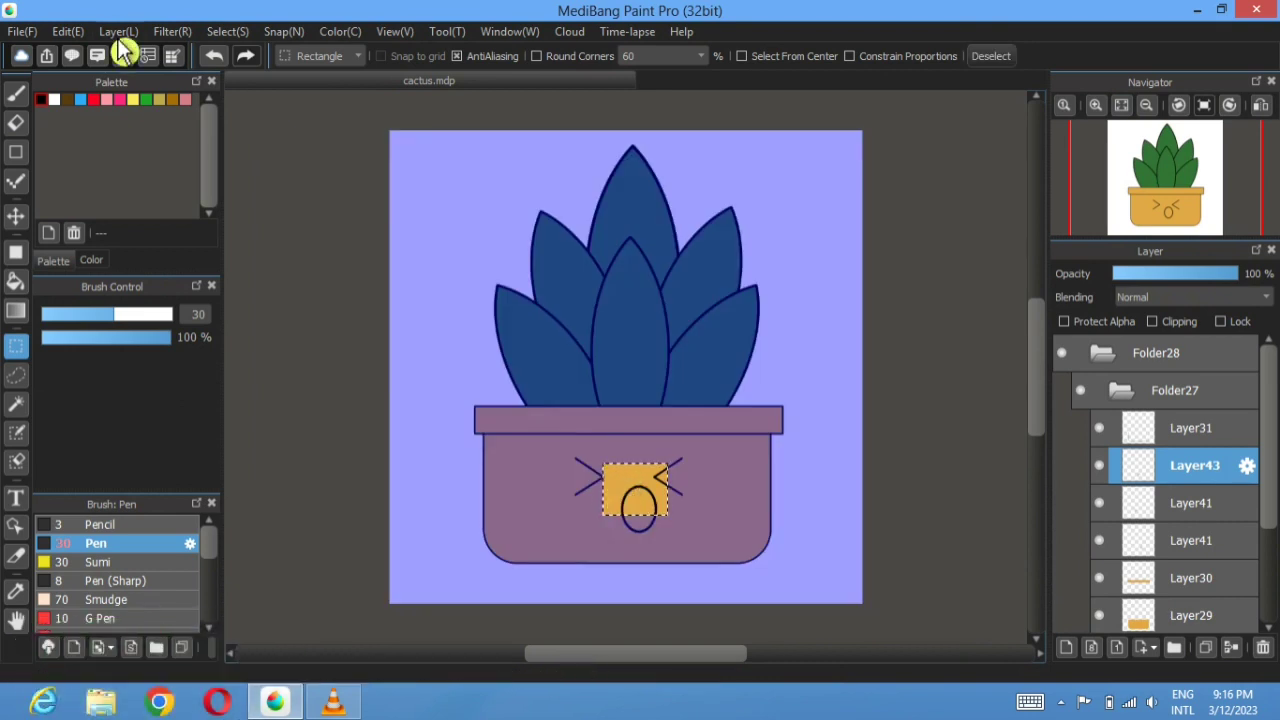
click(78, 32)
click(95, 110)
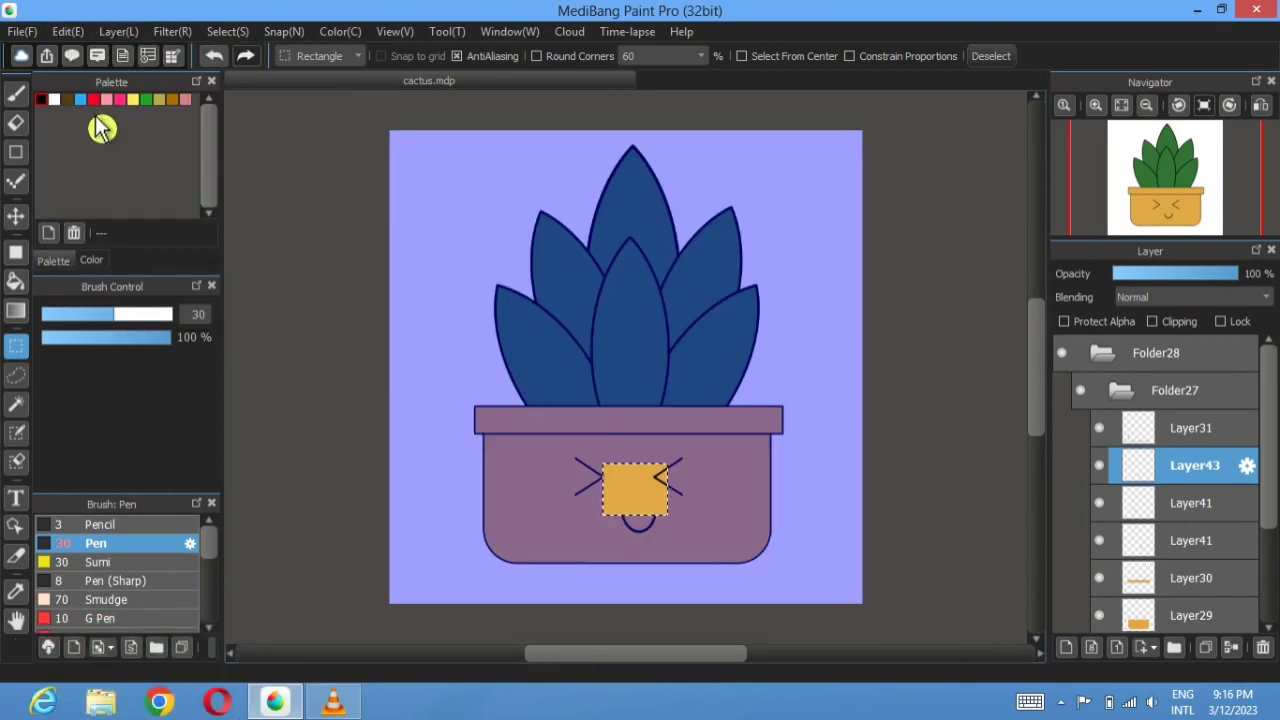
click(986, 58)
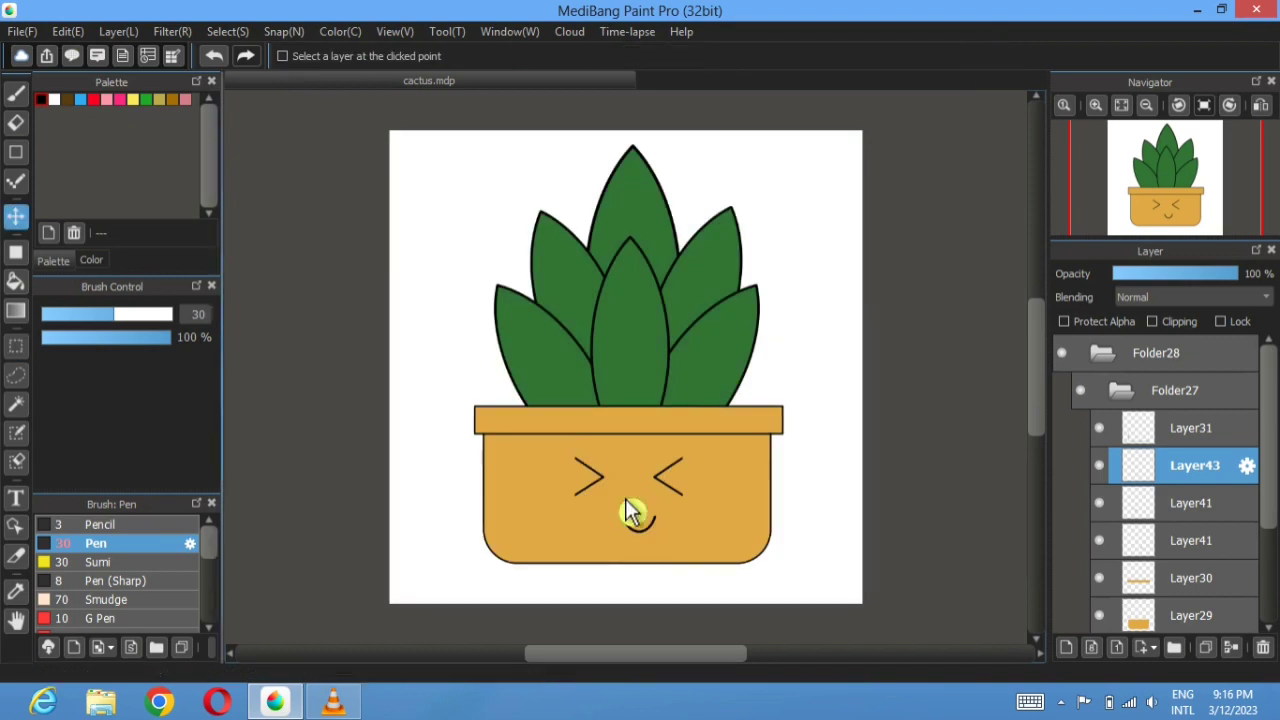
drag(625, 510, 640, 540)
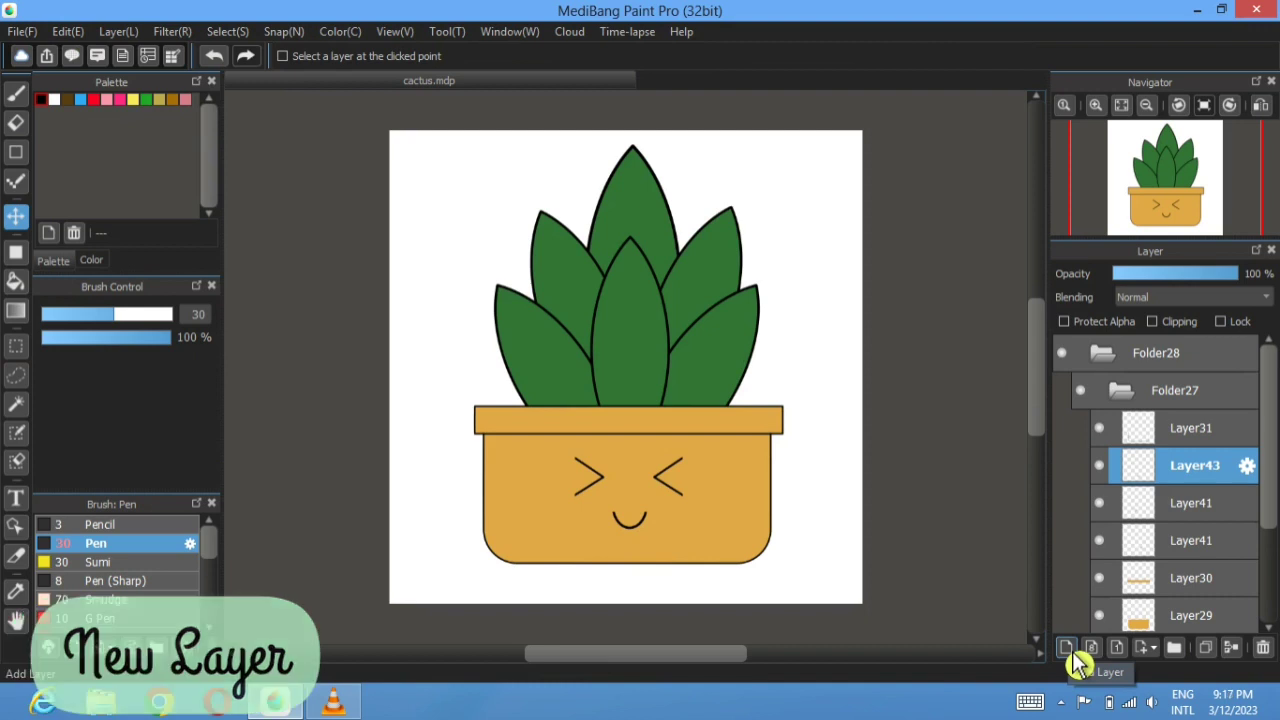
- Draw a filled pink blush circle about 164 px wide with constrained proportions on a new layer, below the left eye
click(1066, 647)
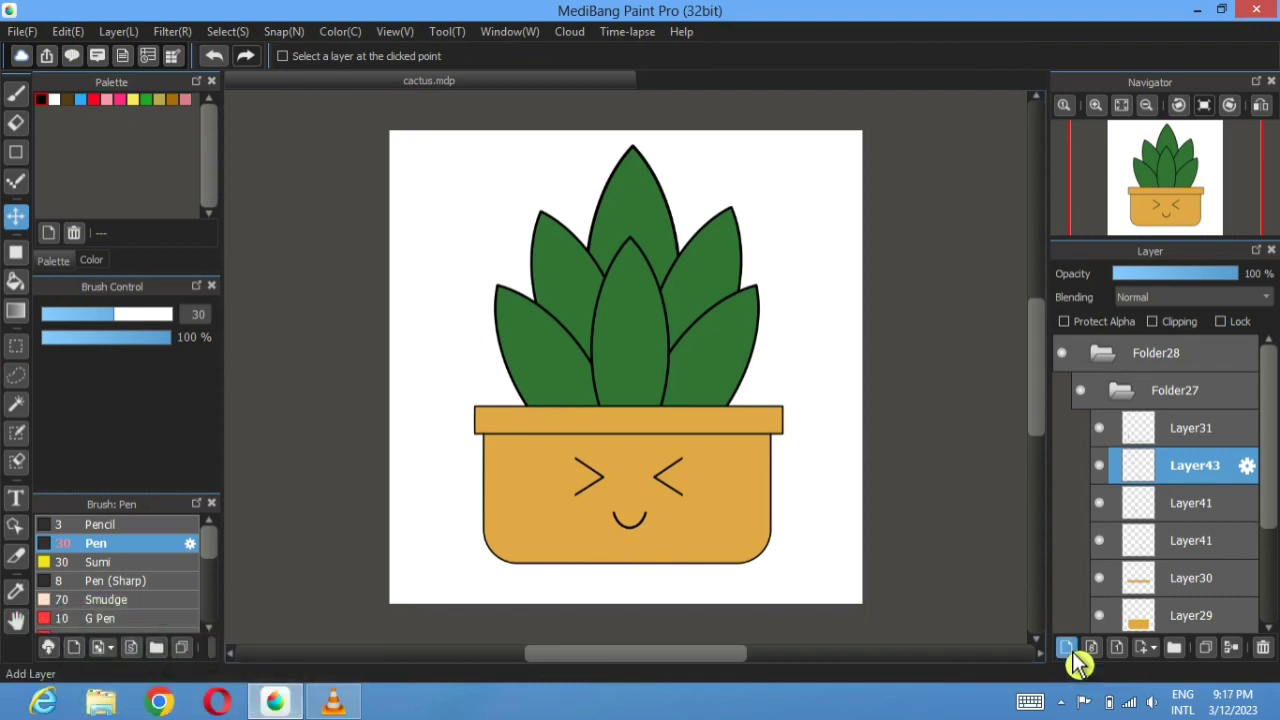
click(15, 251)
click(856, 58)
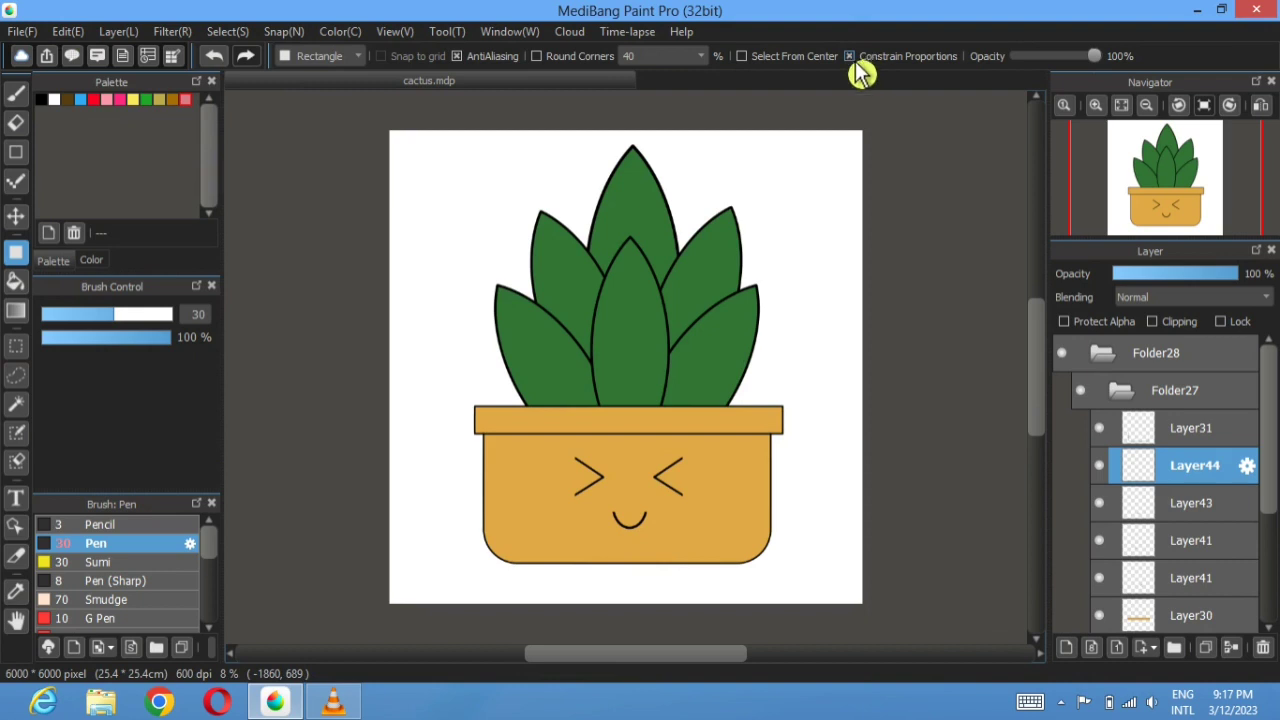
click(320, 56)
click(320, 80)
scroll(549, 494, up, 3)
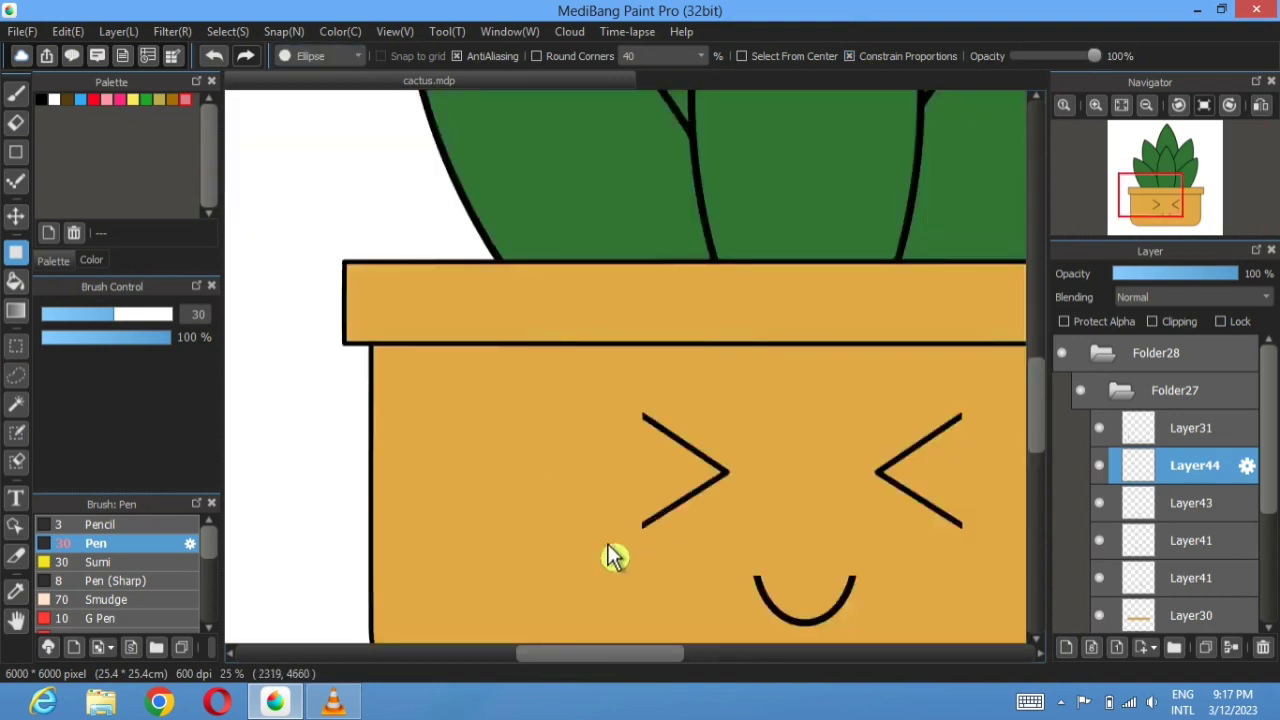
drag(613, 557, 403, 407)
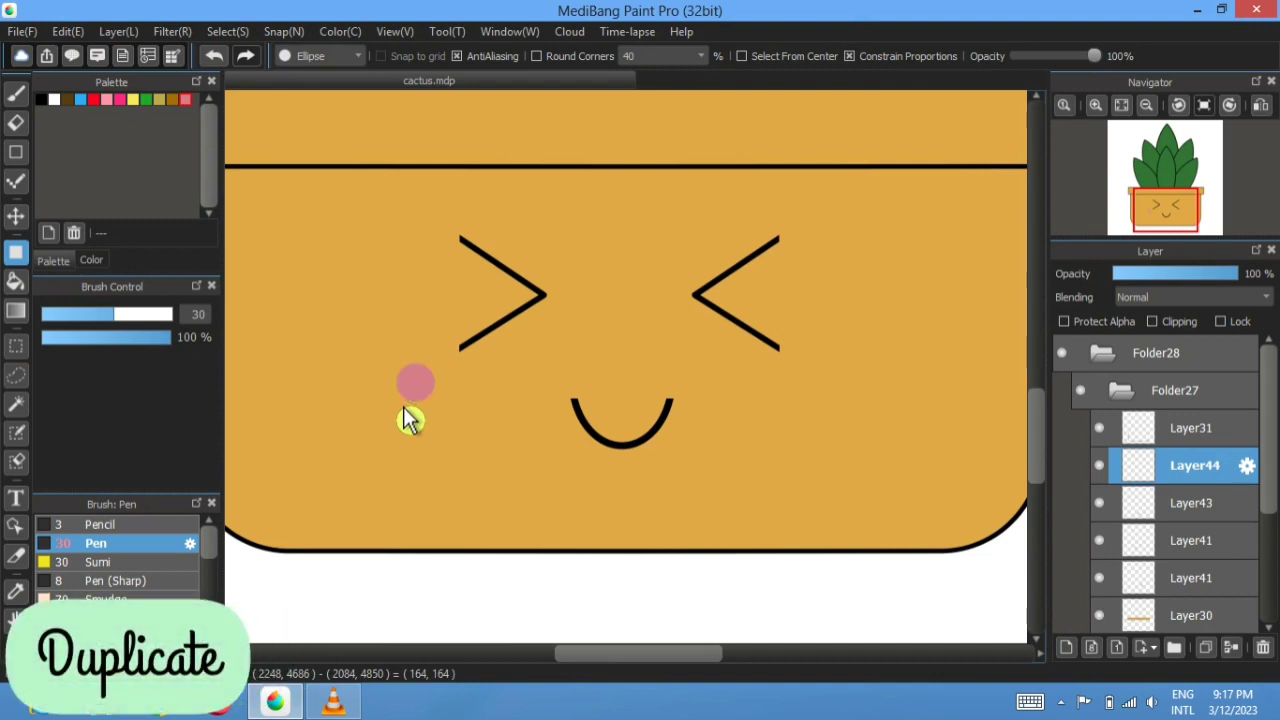
- Duplicate the blush circle and move the copy straight across, about 1688 px, to sit below the right eye
click(1207, 654)
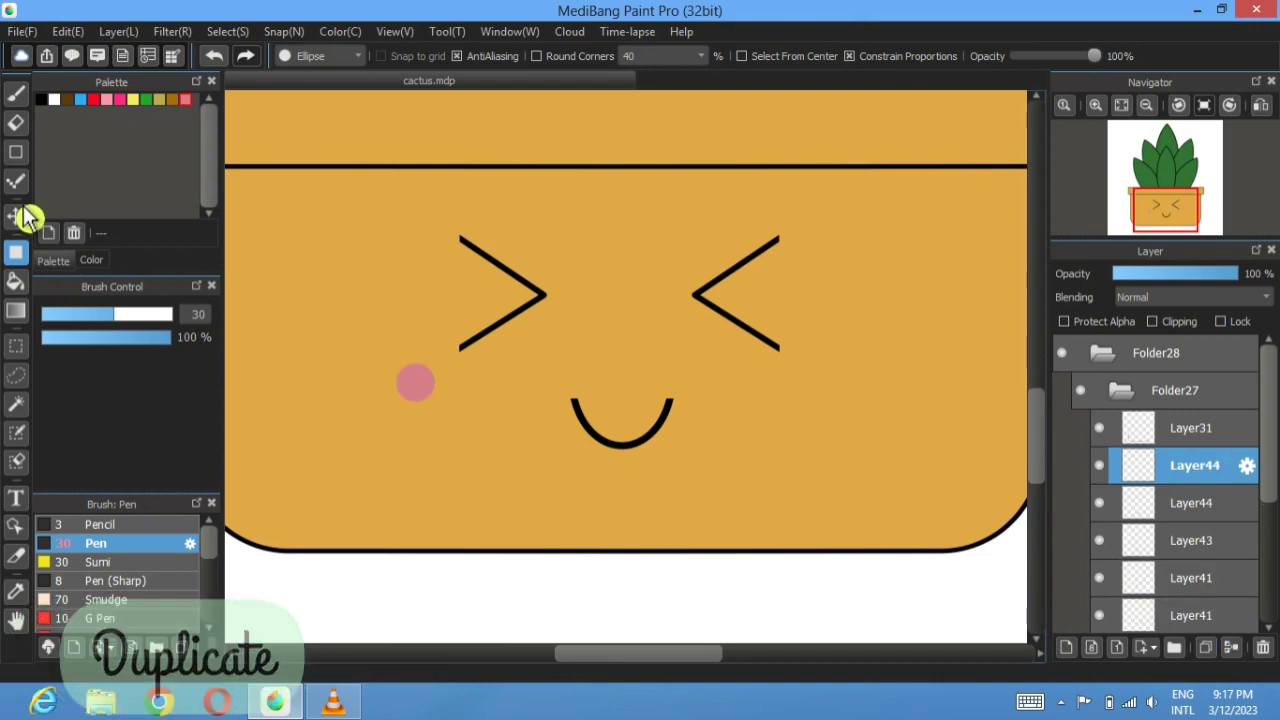
click(16, 216)
drag(418, 388, 815, 390)
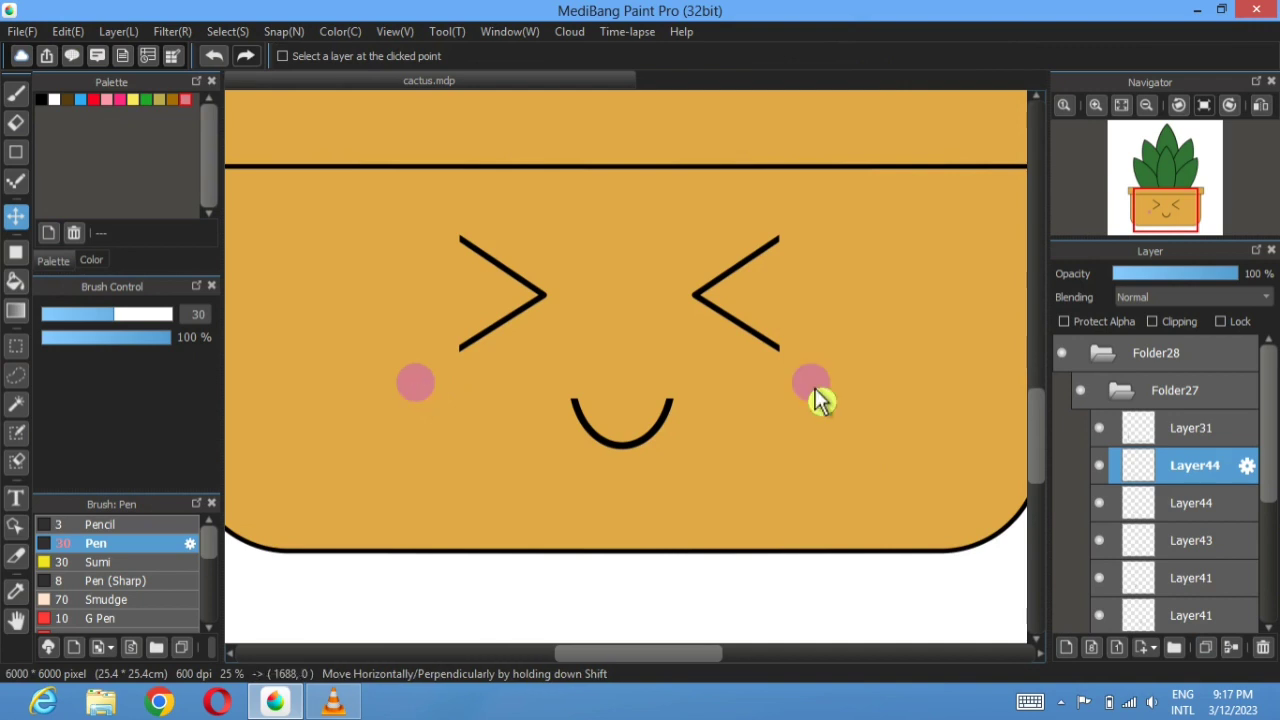
click(1122, 108)
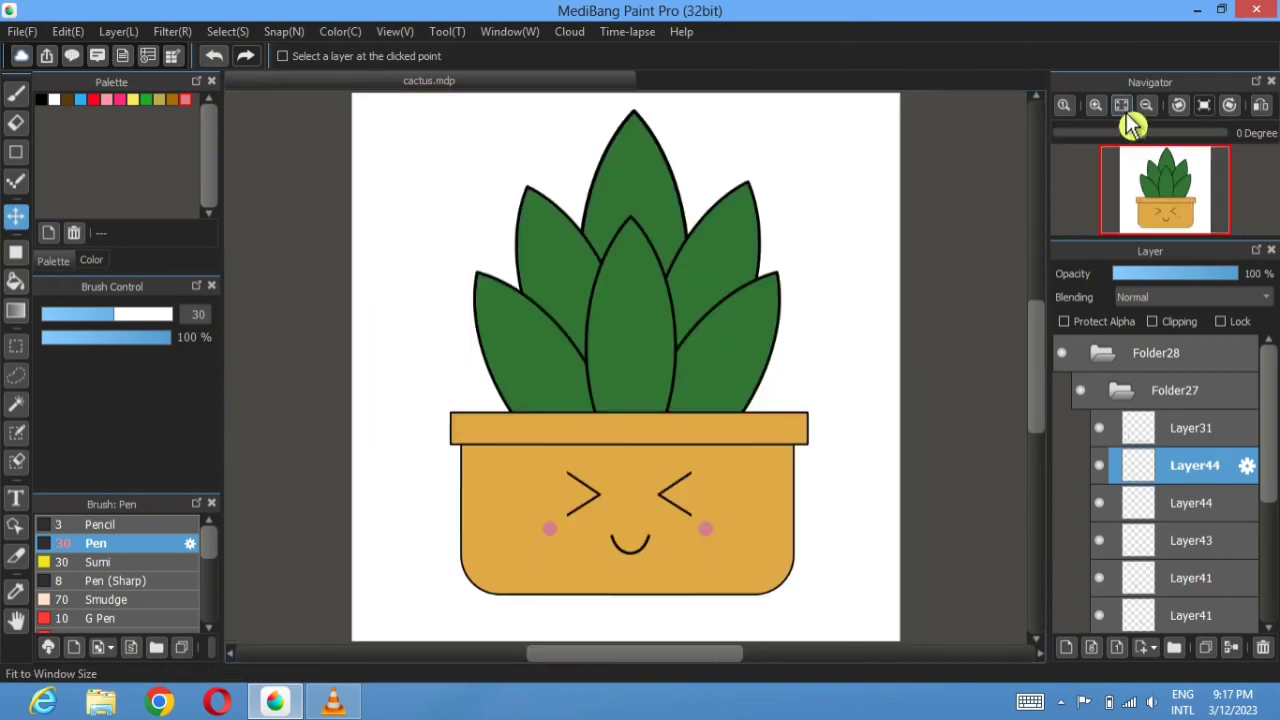
- Toggle the visibility of the blush layer and look through the pot folder's layers to check their contents
click(1217, 510)
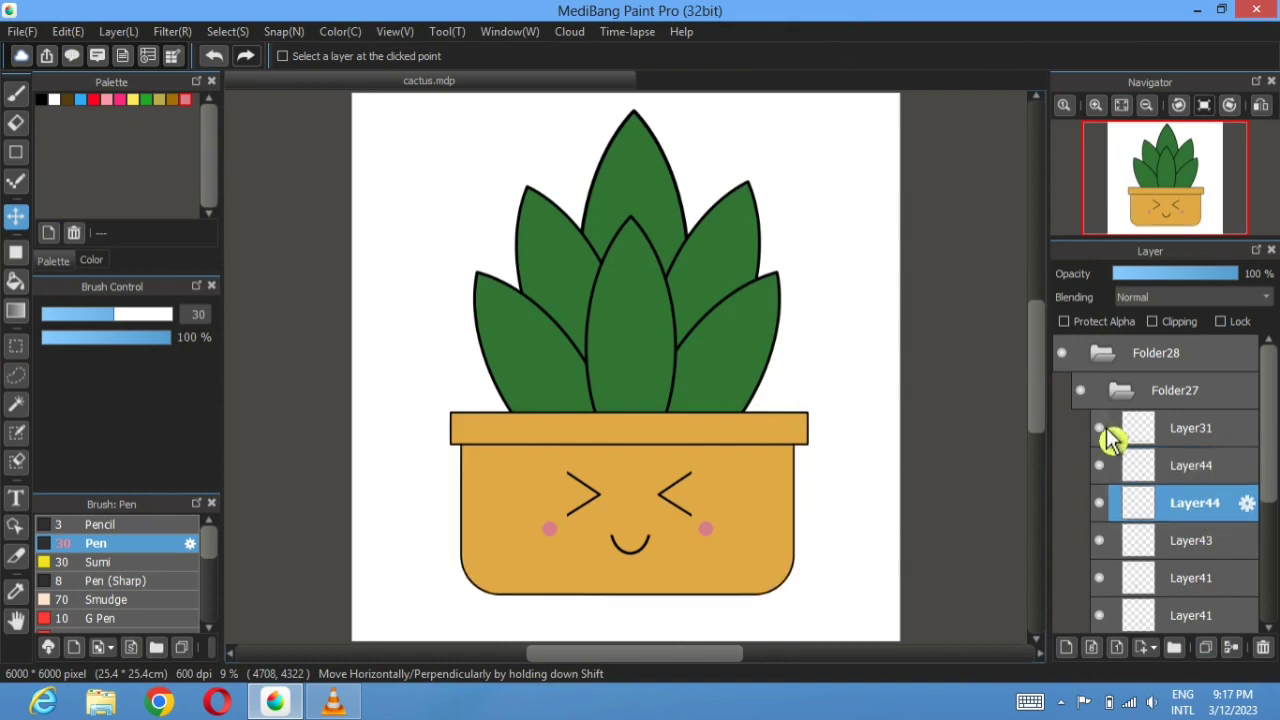
click(1100, 465)
click(1100, 465)
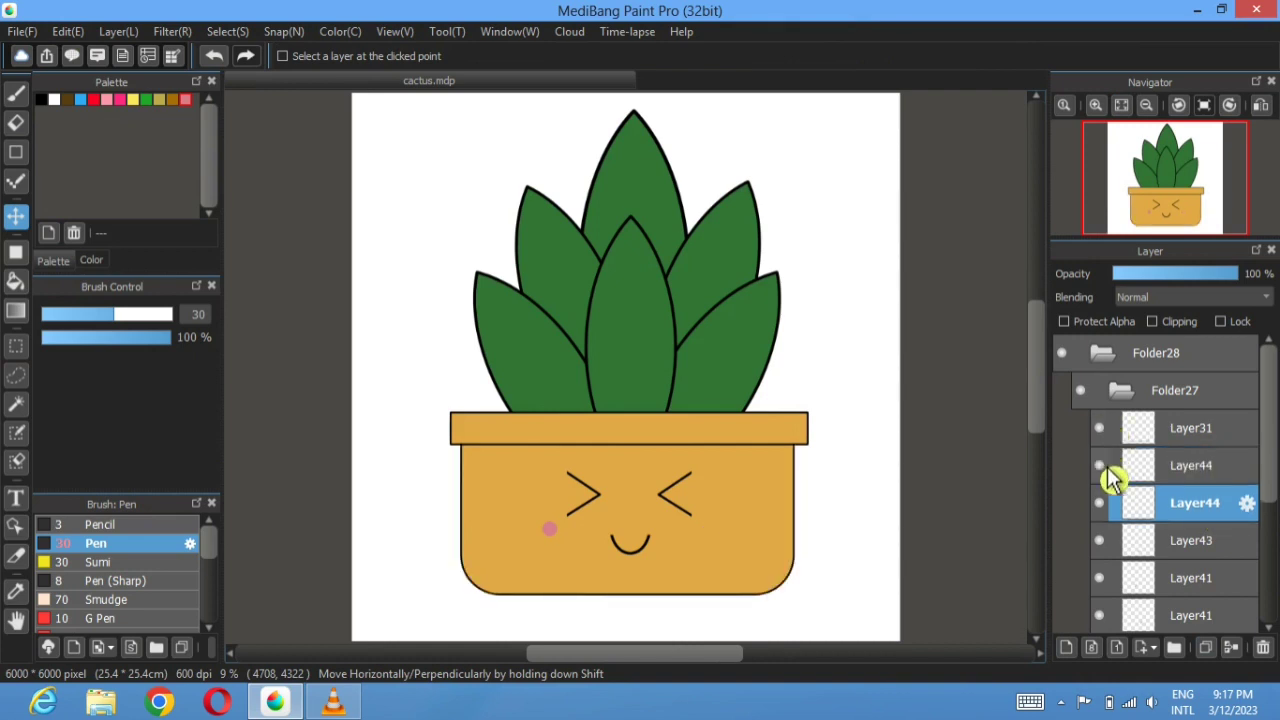
click(1100, 465)
click(1104, 466)
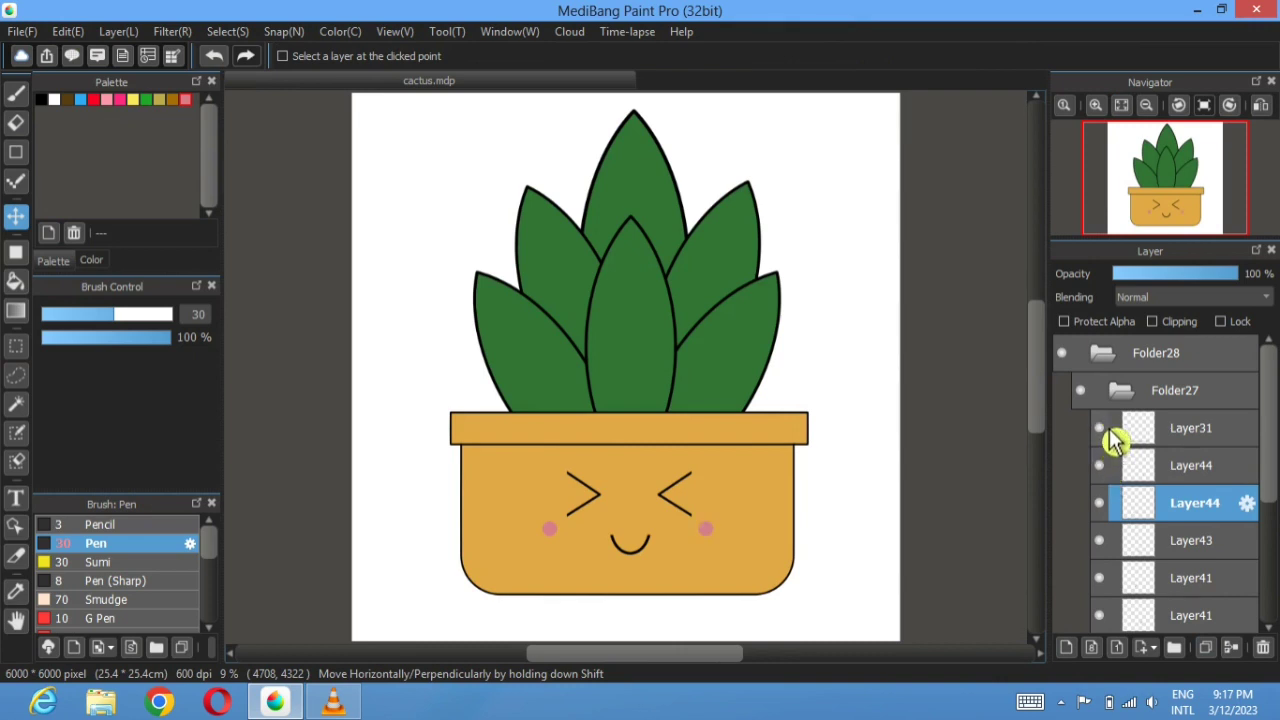
scroll(1115, 440, down, 3)
scroll(1115, 440, up, 3)
- Collapse the pot folder Folder27 and hide the leaves folder Folder32, leaving the pot on the canvas
click(1122, 391)
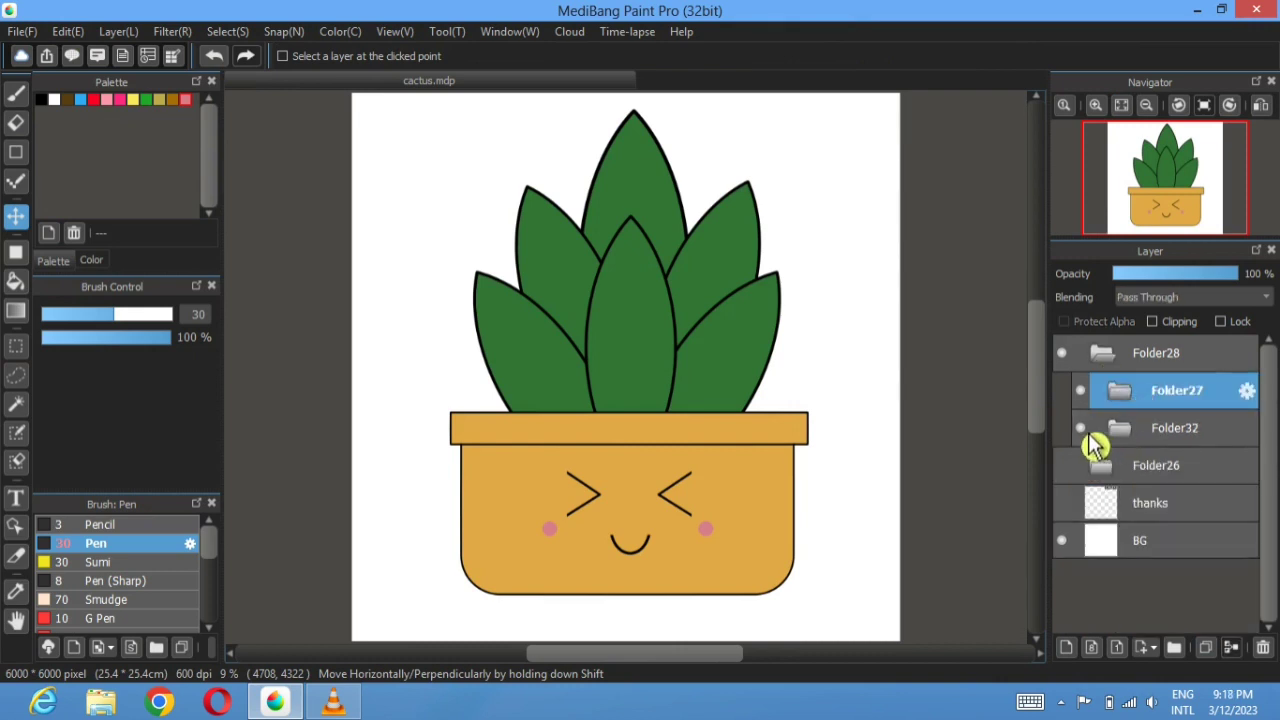
click(1081, 429)
click(1081, 391)
click(1081, 391)
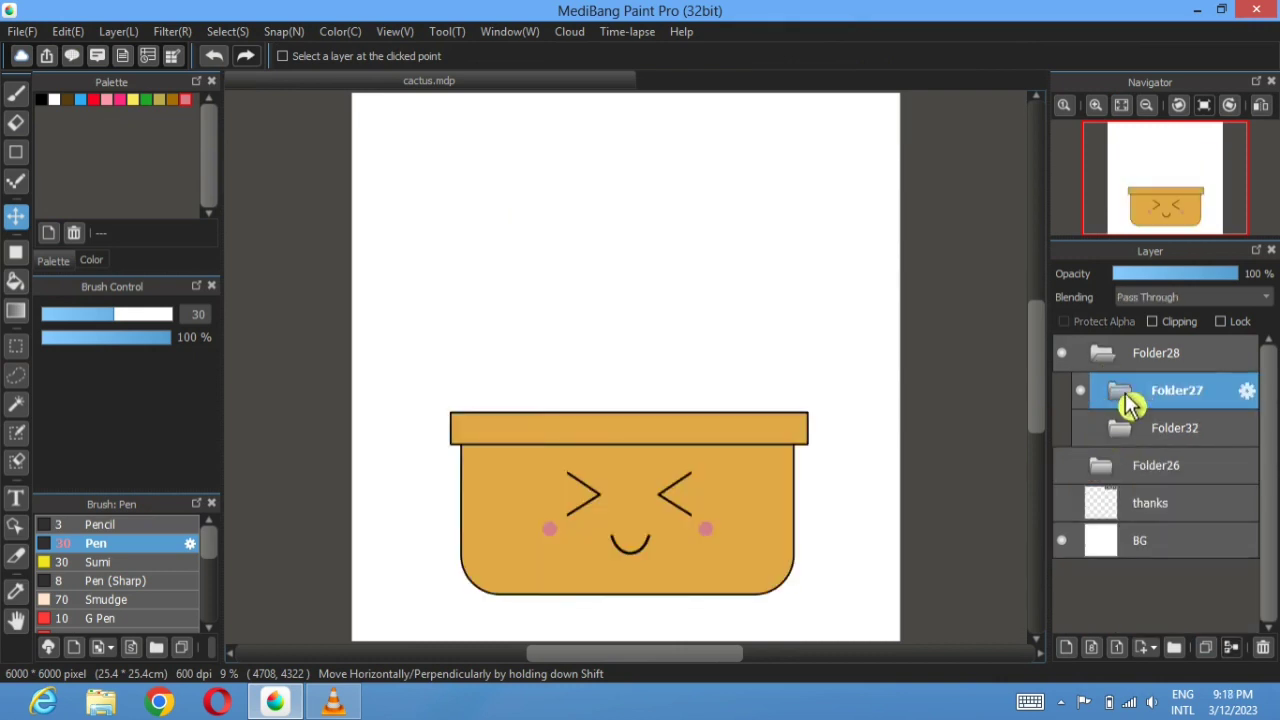
- Toggle layer visibility inside Folder27 to identify which layer holds the pot body's outline
click(1128, 400)
scroll(1117, 455, down, 3)
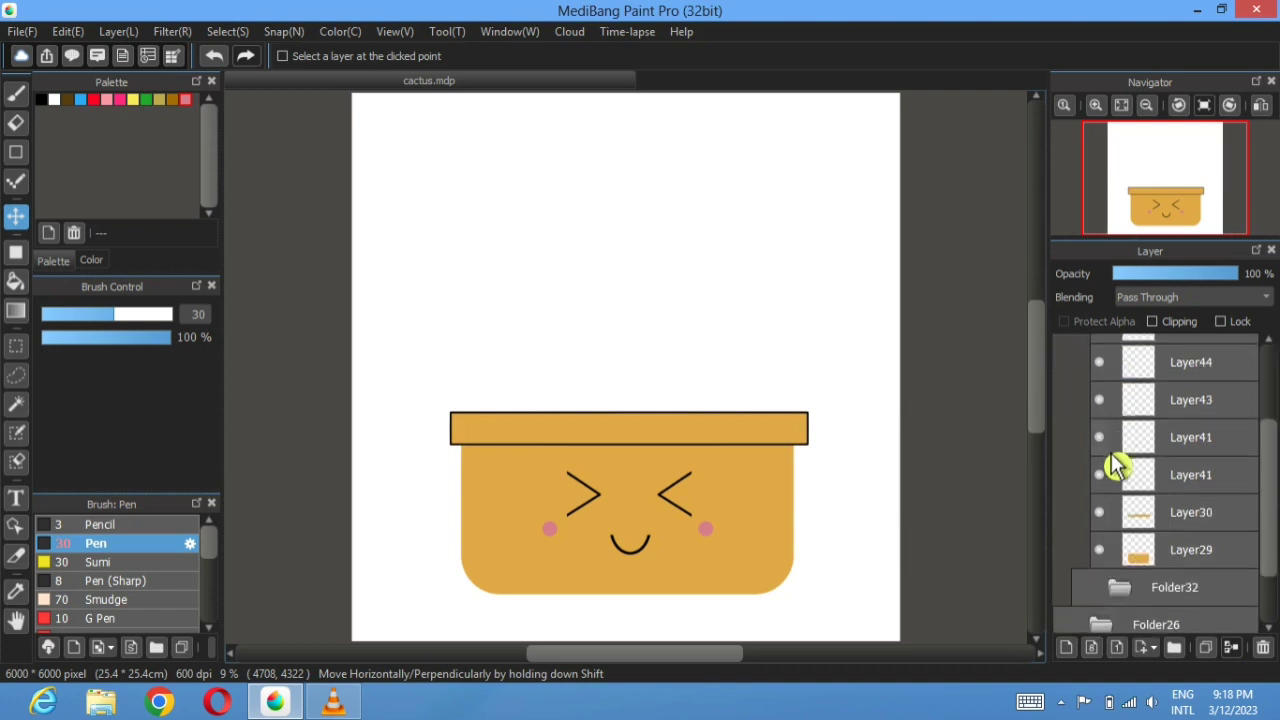
click(1102, 515)
click(1102, 515)
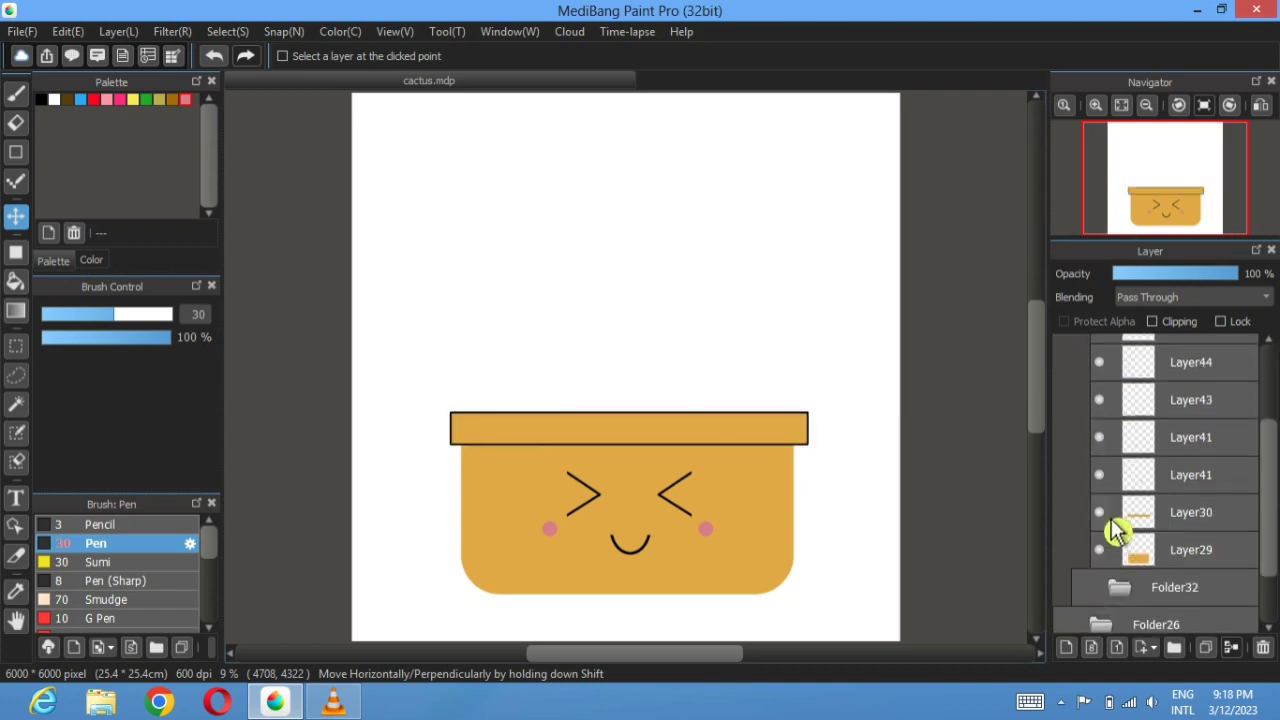
scroll(1117, 533, up, 4)
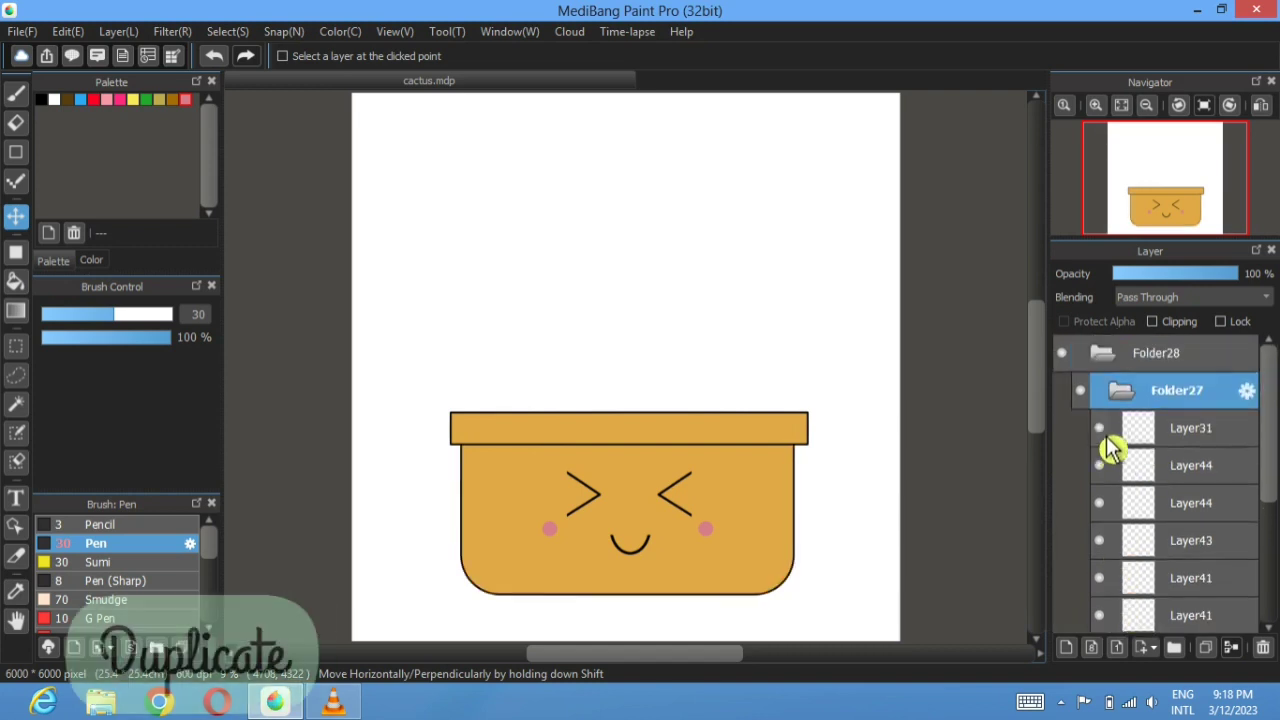
- Create a new folder above Folder27 and place a duplicate of the pot outline layer, Layer31, inside it
click(1124, 396)
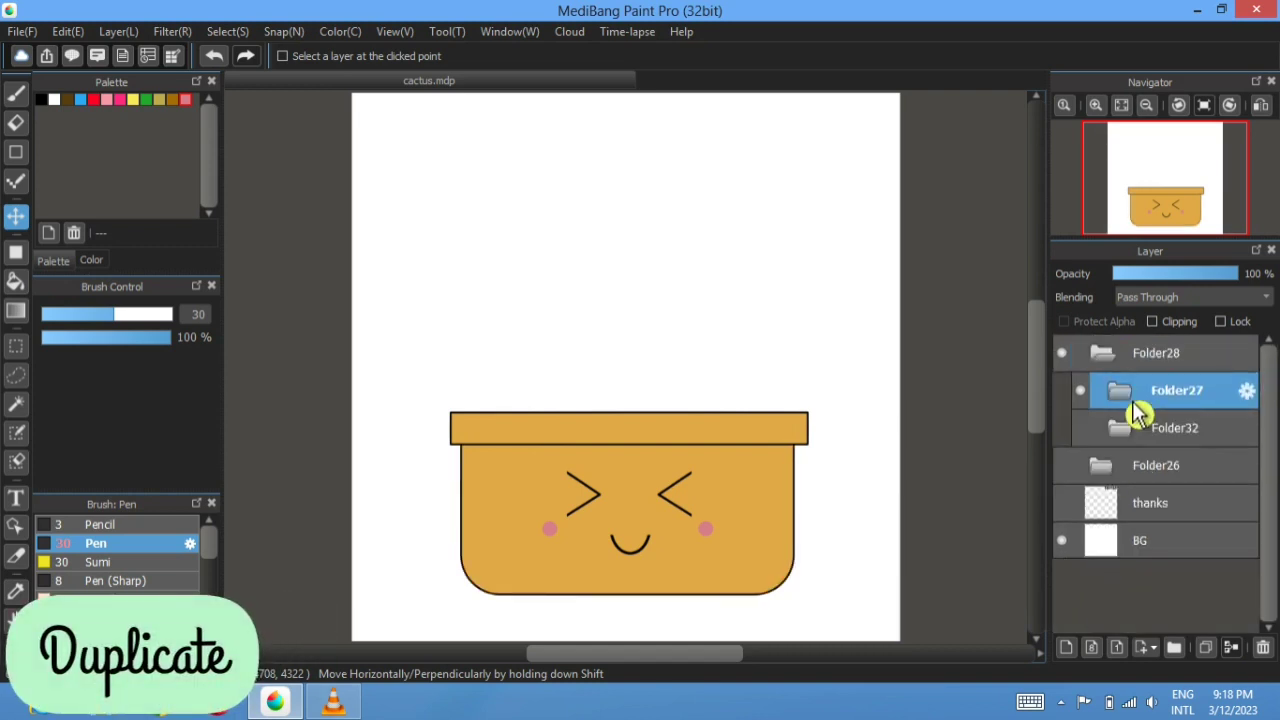
click(1174, 647)
click(1067, 648)
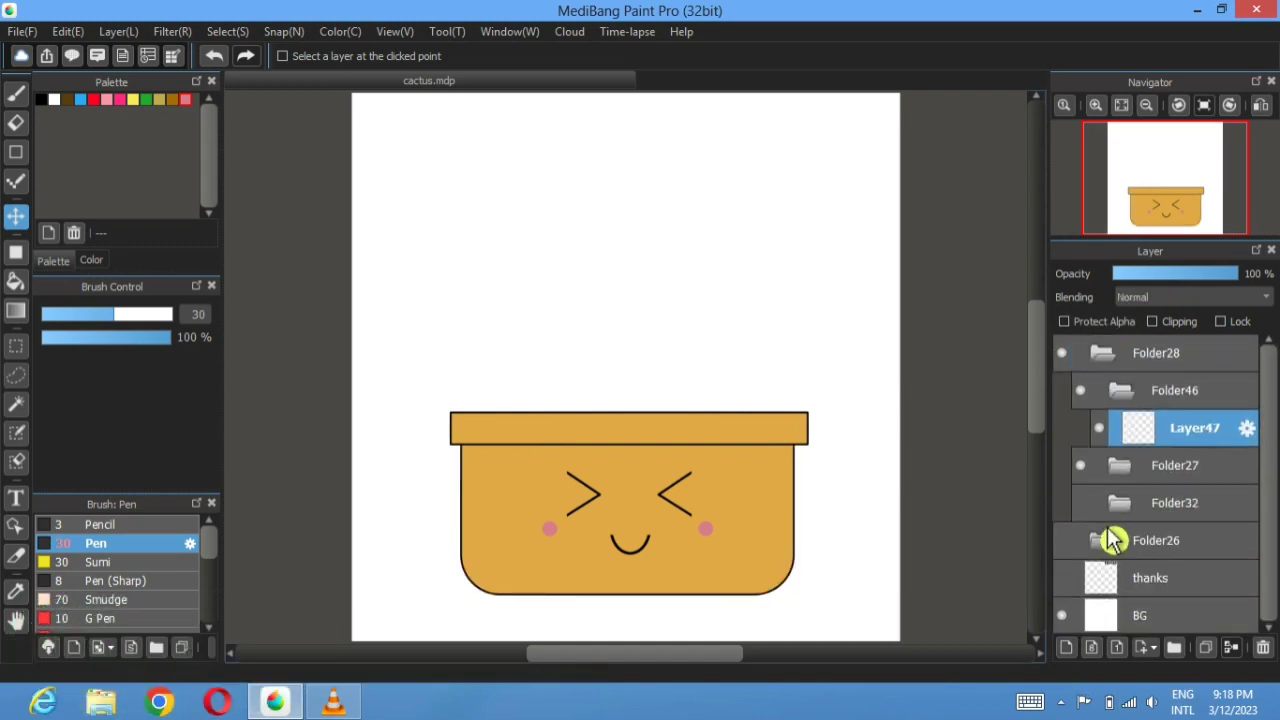
click(1264, 647)
key(ctrl+shift+n)
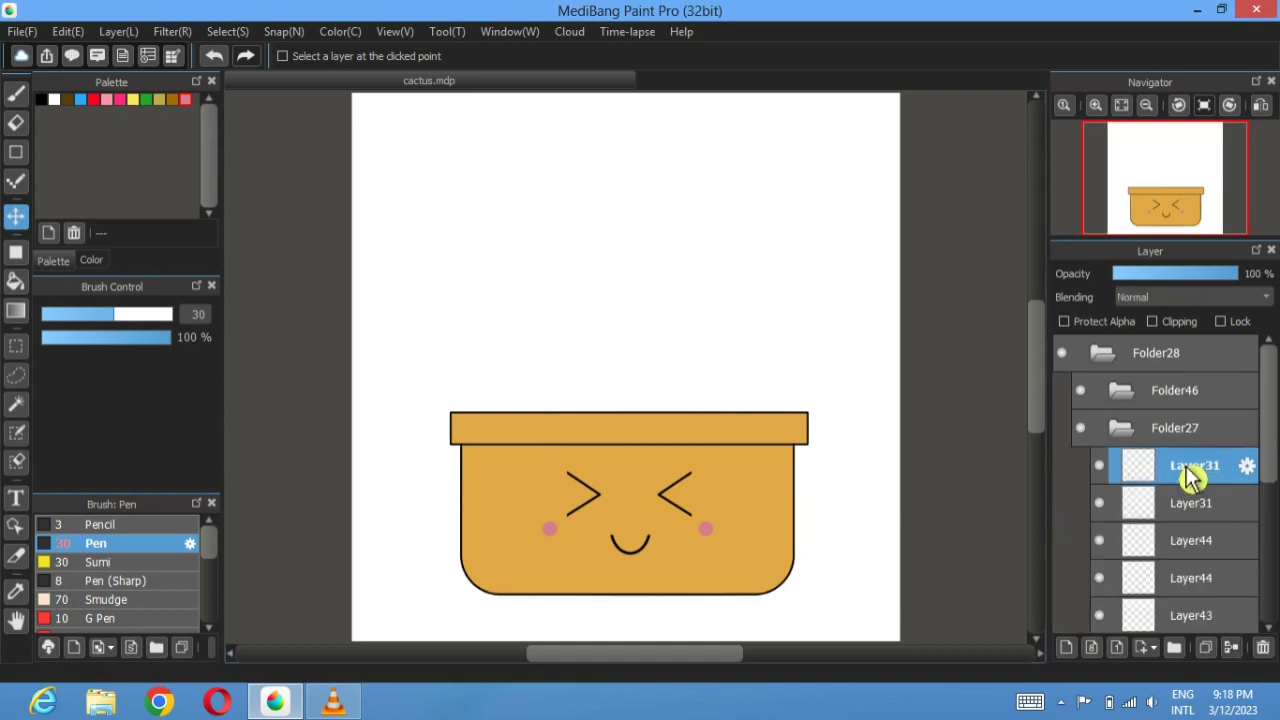
drag(1189, 472, 1187, 405)
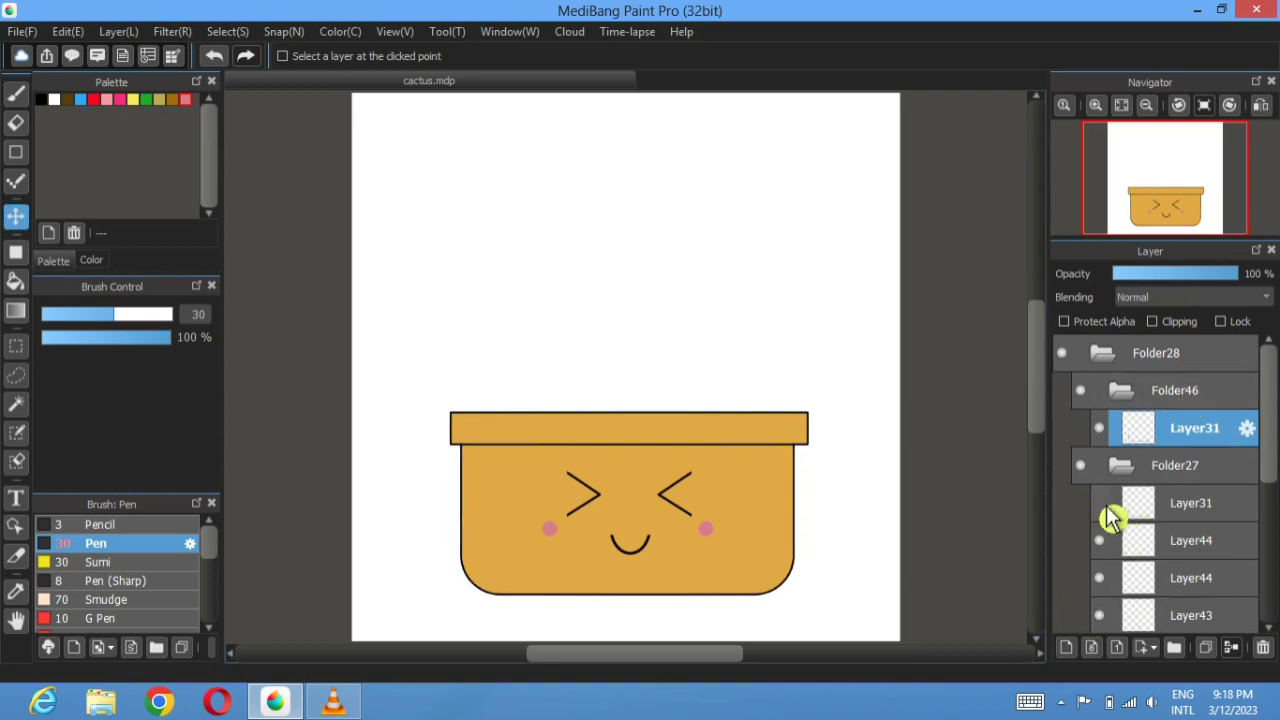
- Select the black outline of the pot rim with the Magic Wand, hiding the pot body's outline and fill during the selection
scroll(1125, 525, down, 5)
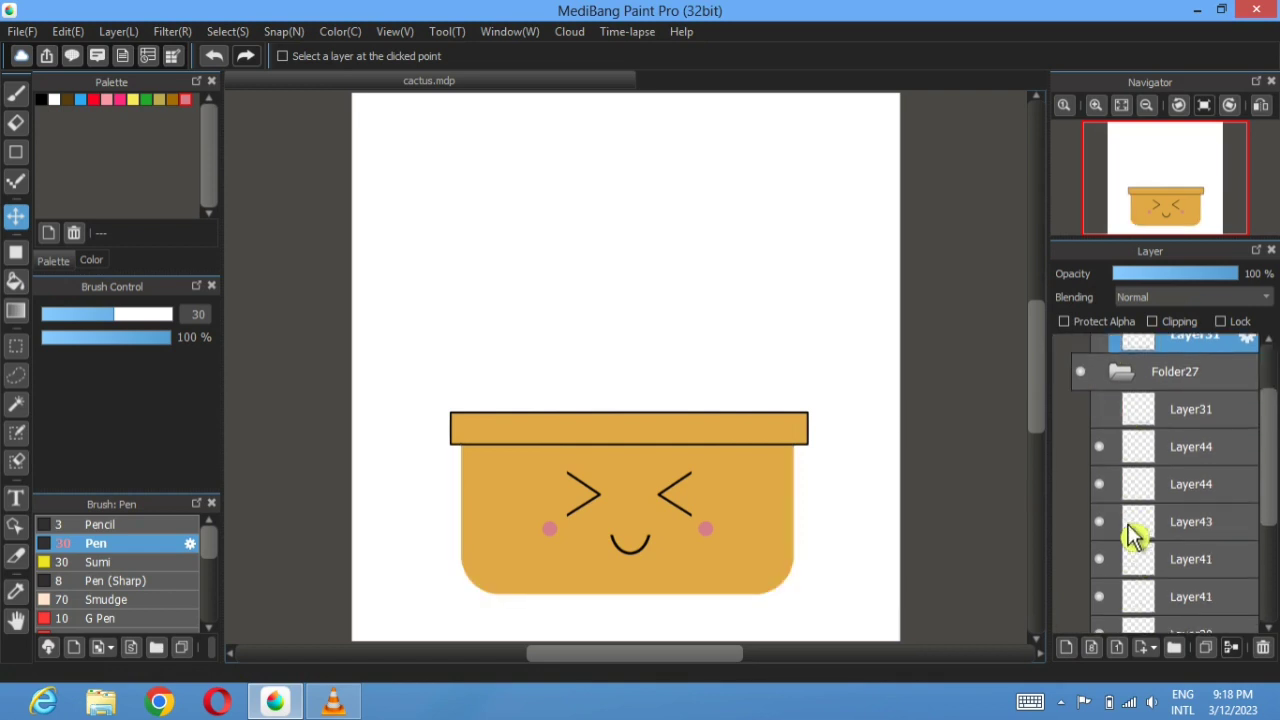
click(1100, 555)
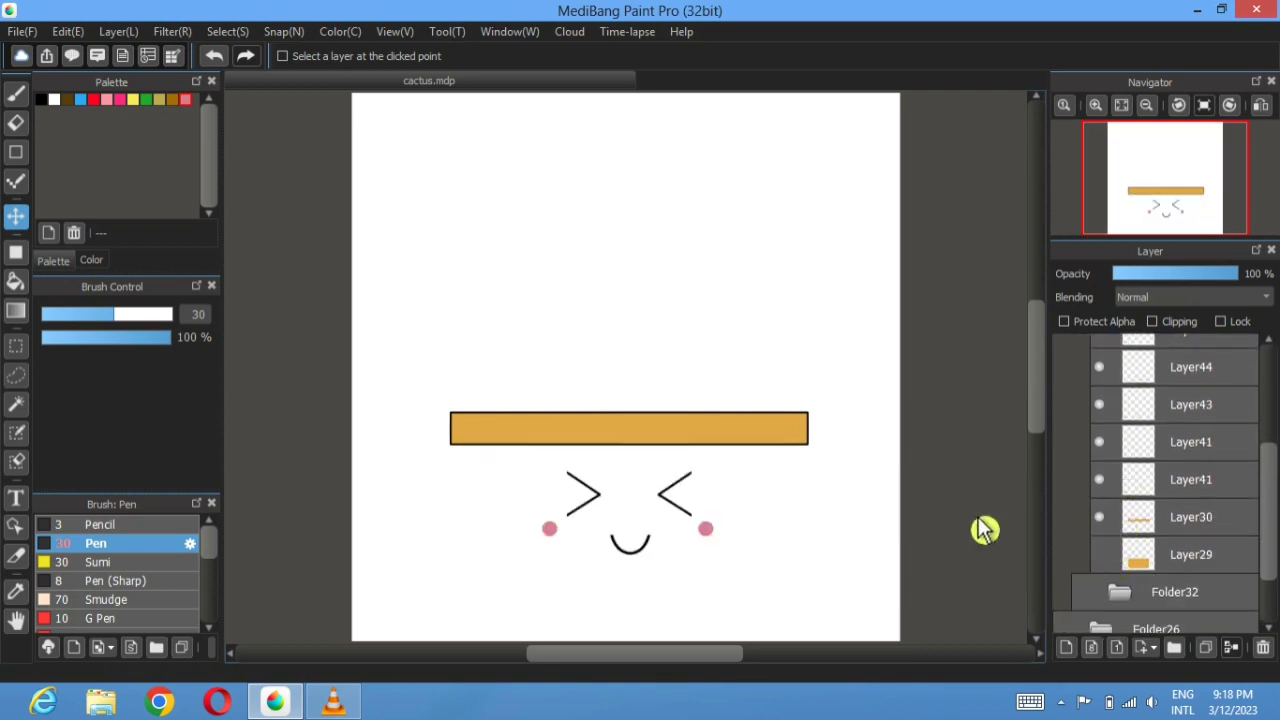
scroll(684, 418, up, 5)
click(16, 404)
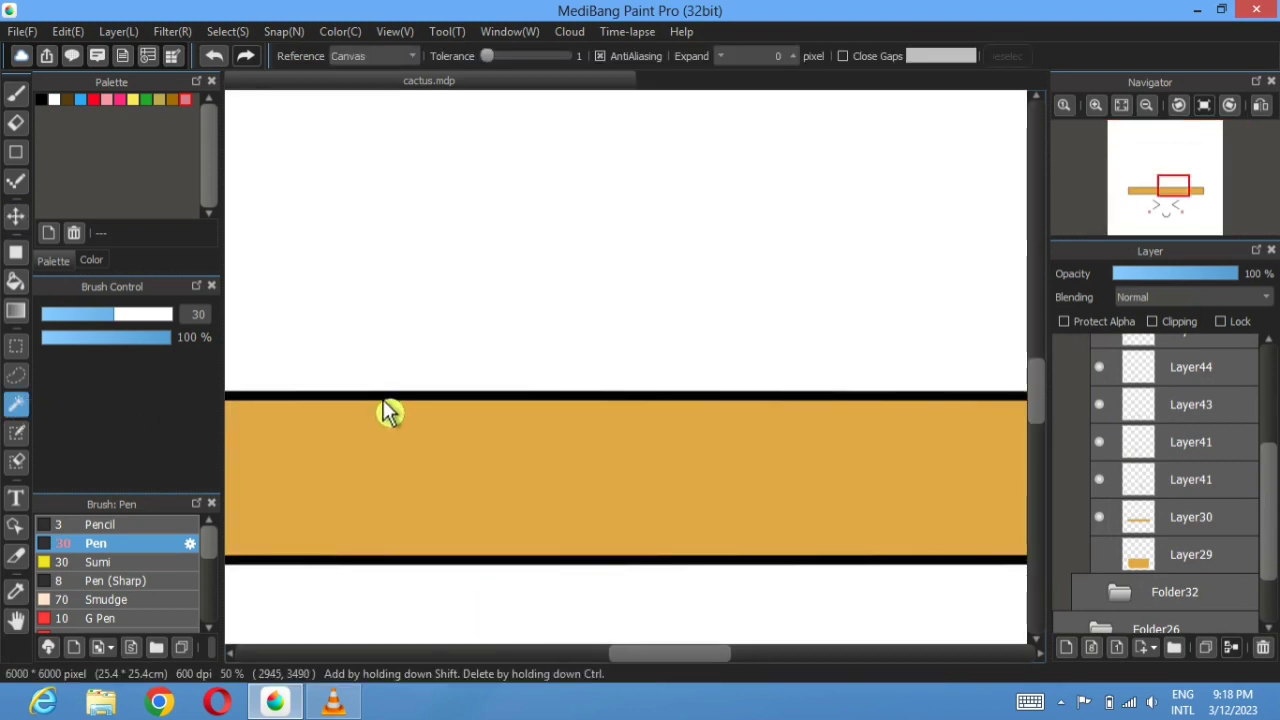
click(388, 413)
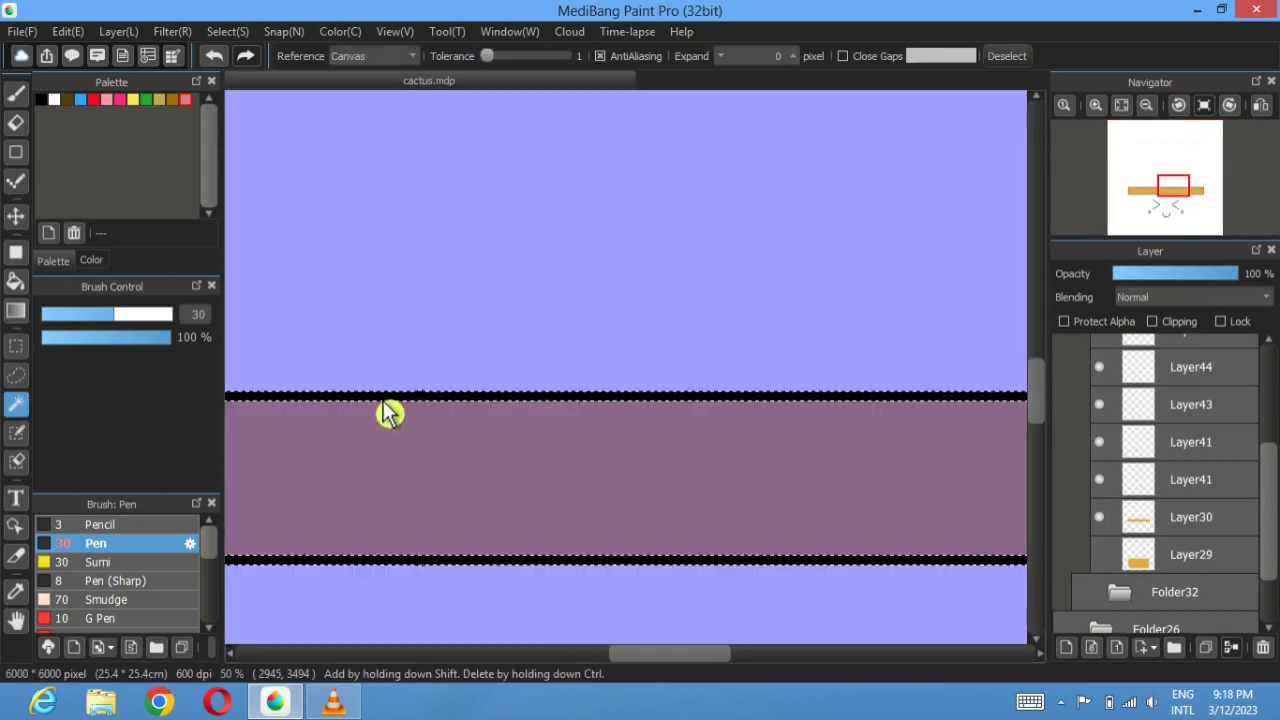
click(1100, 555)
scroll(1128, 512, up, 2)
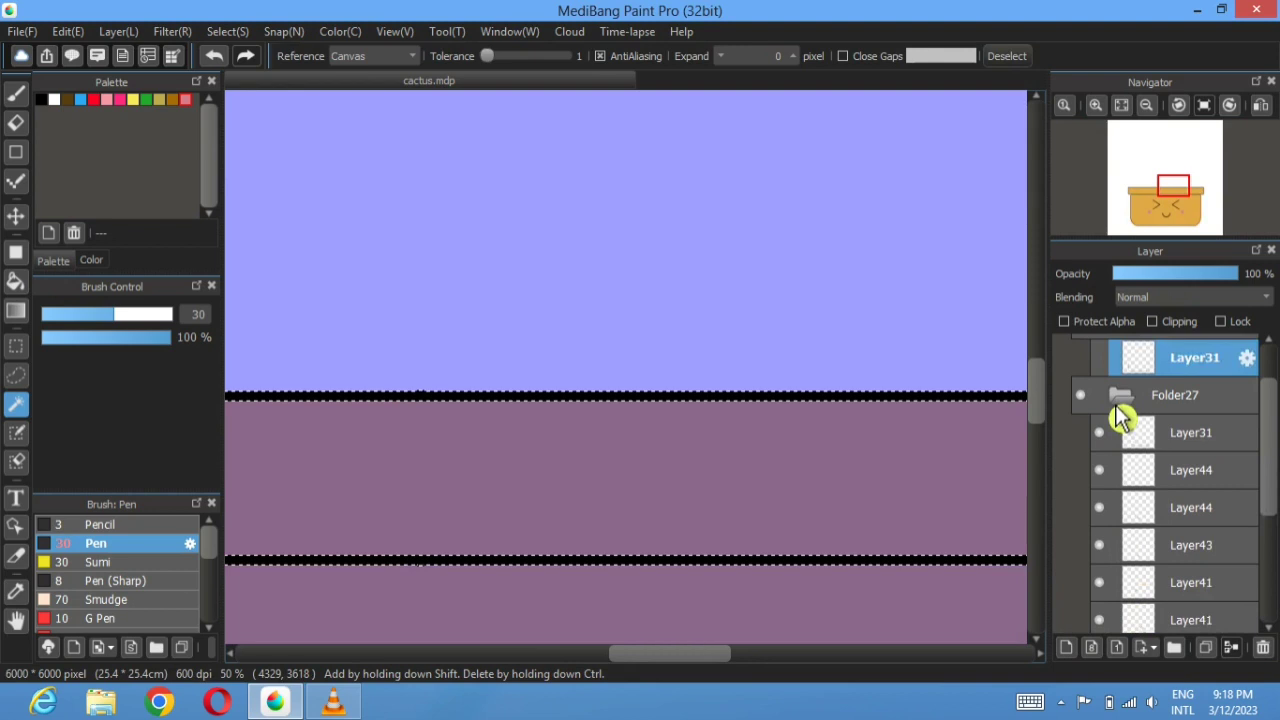
- Hide Folder27, fill the selected rim outline with black on the duplicated outline layer, and deselect
click(1117, 403)
click(1081, 465)
click(1174, 440)
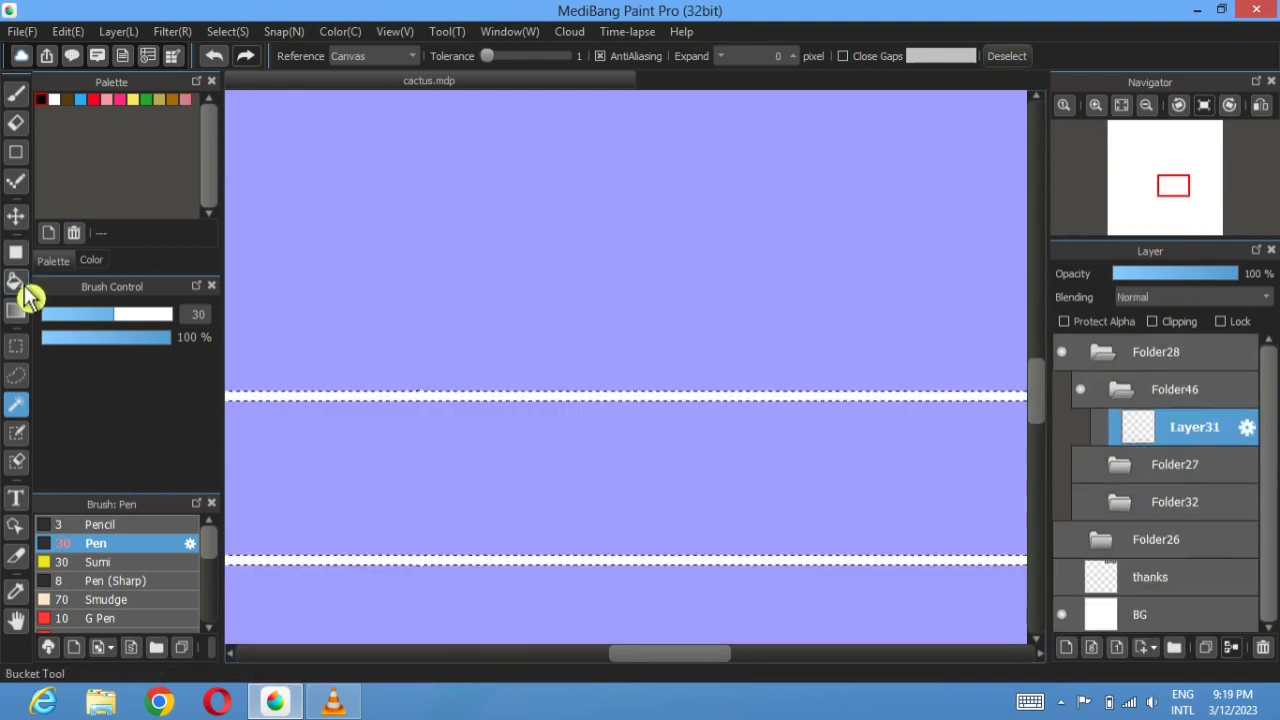
click(15, 281)
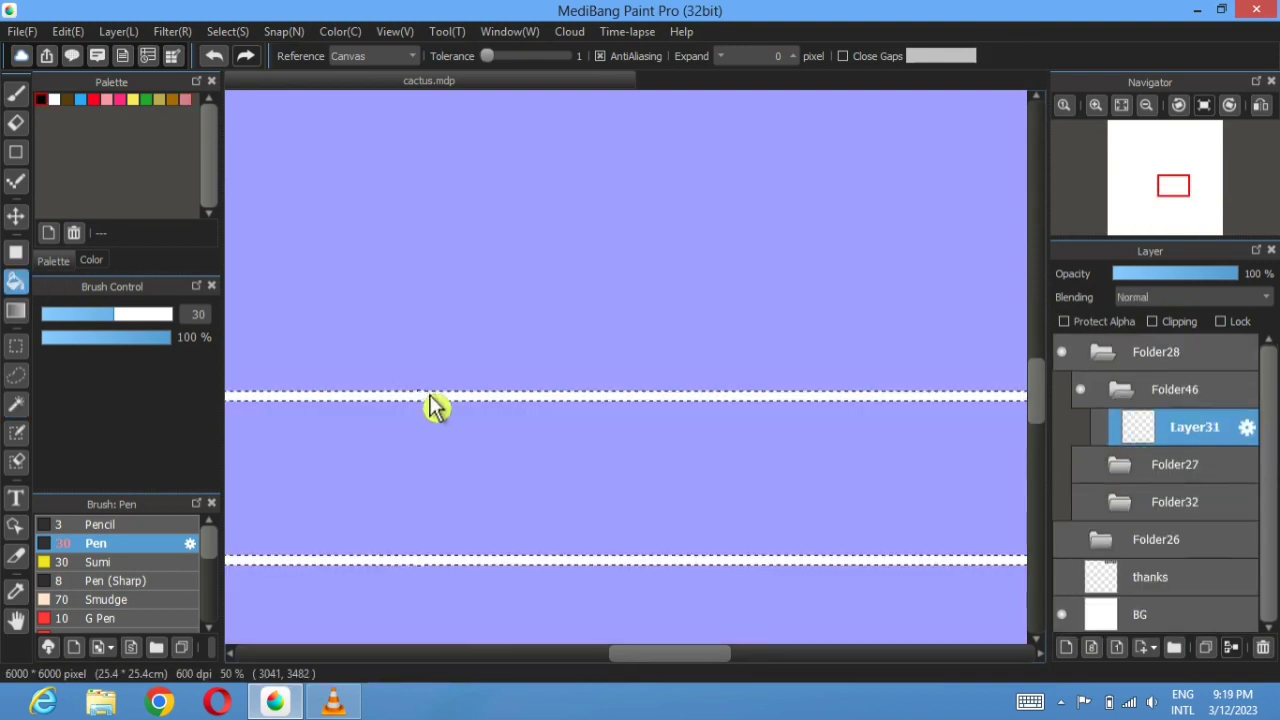
click(1099, 427)
scroll(957, 402, up, 1)
click(889, 404)
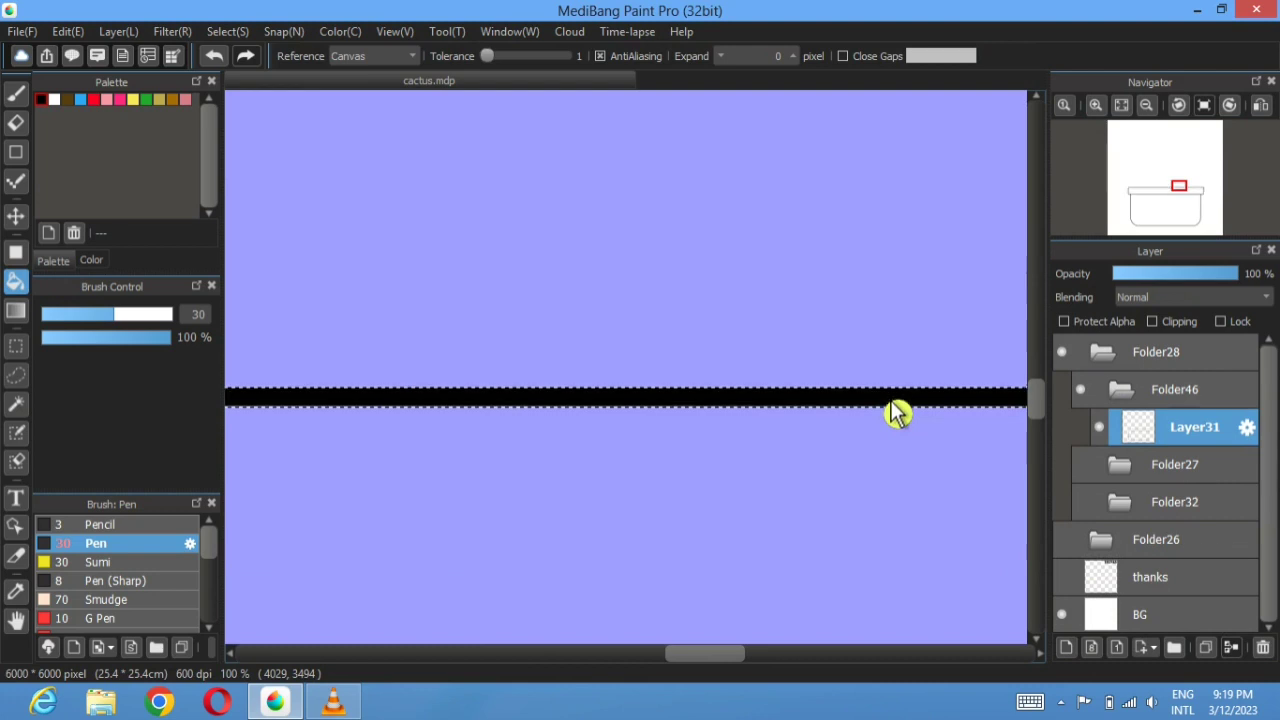
click(20, 407)
click(1012, 57)
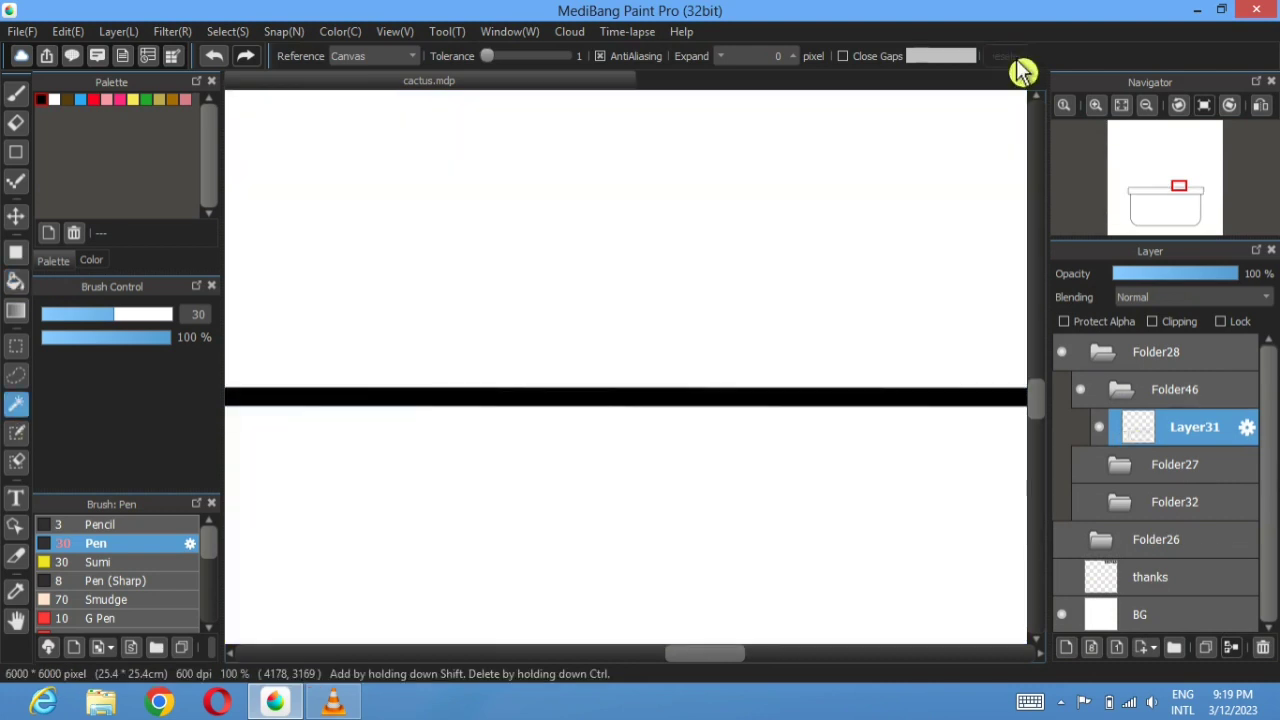
- Show only the leaves, select their outlines with the Magic Wand, and fill them black on the duplicated outline layer
click(1082, 465)
click(1082, 465)
click(1081, 501)
click(1100, 428)
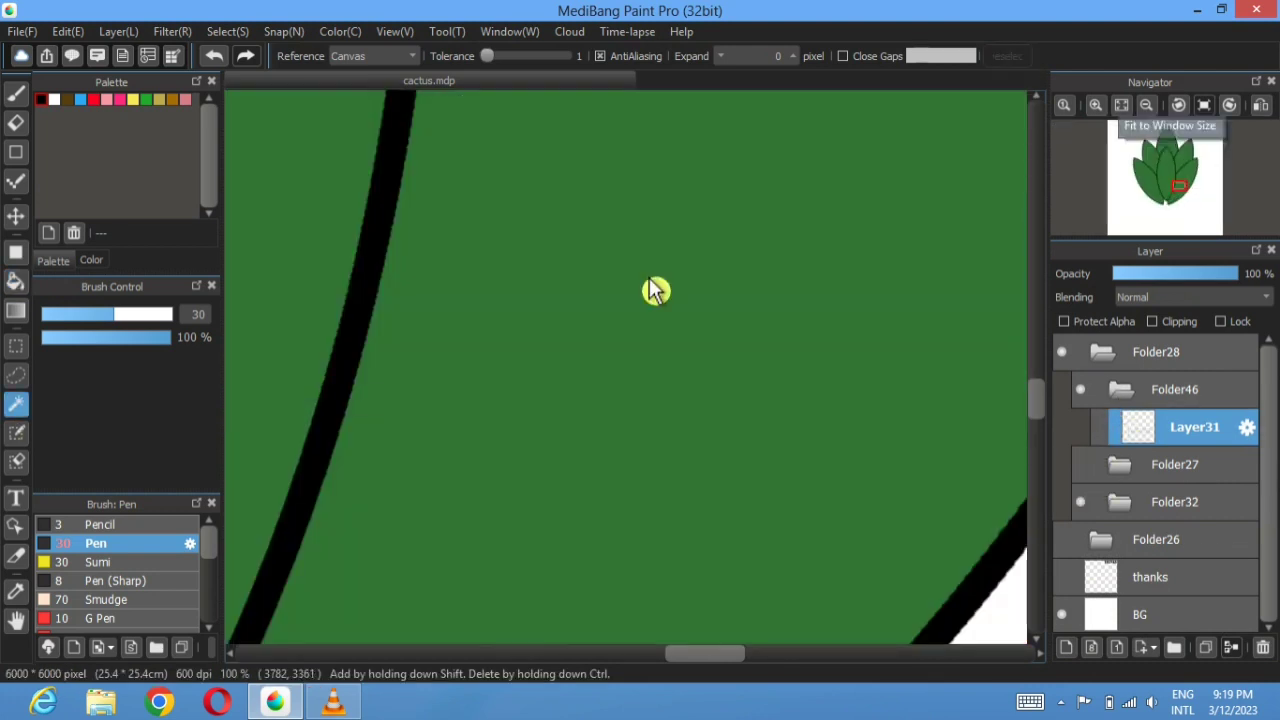
scroll(650, 288, down, 1)
scroll(650, 295, down, 2)
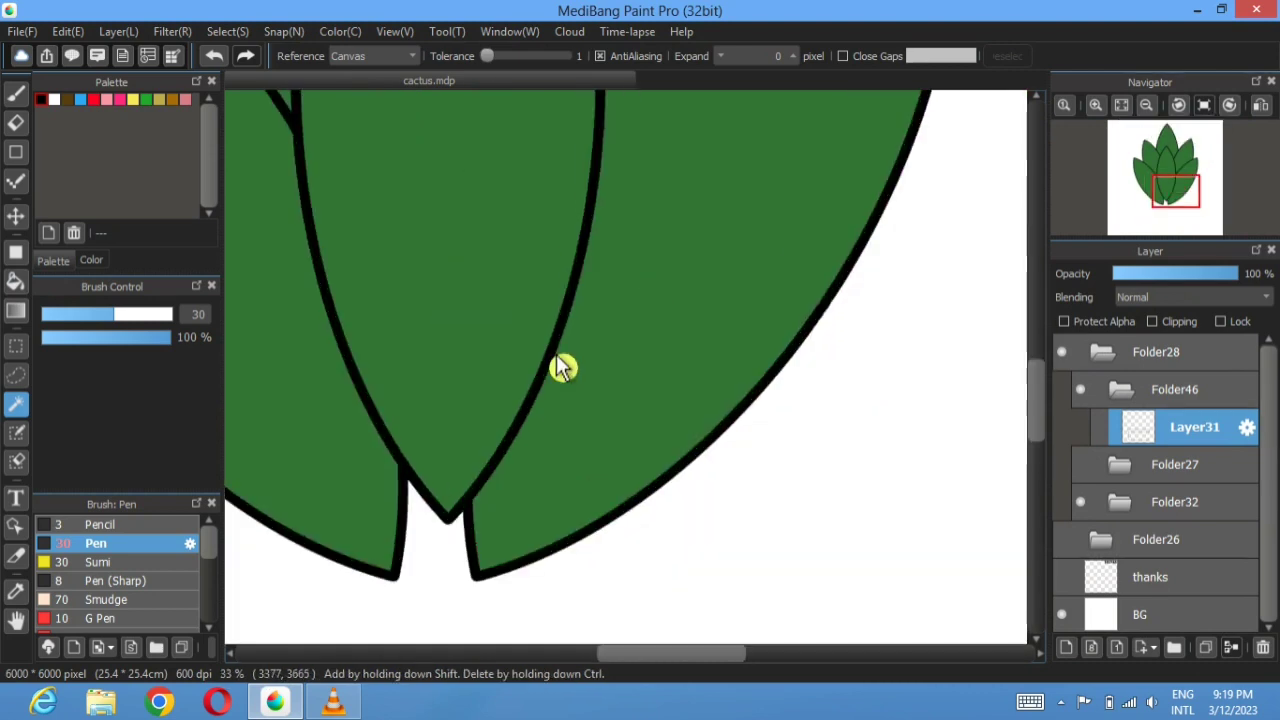
click(560, 367)
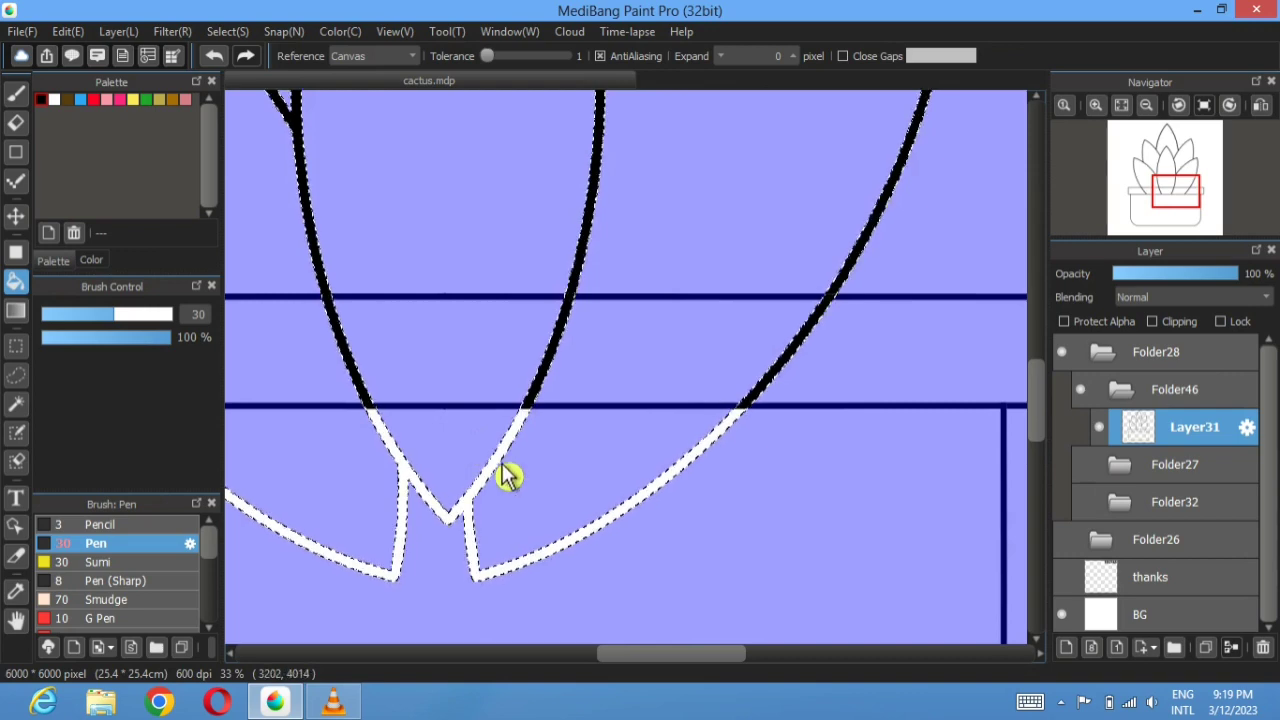
- Deselect, show the pot and leaves folders, and shift the combined outline copy slightly right and down
click(1125, 113)
key(w)
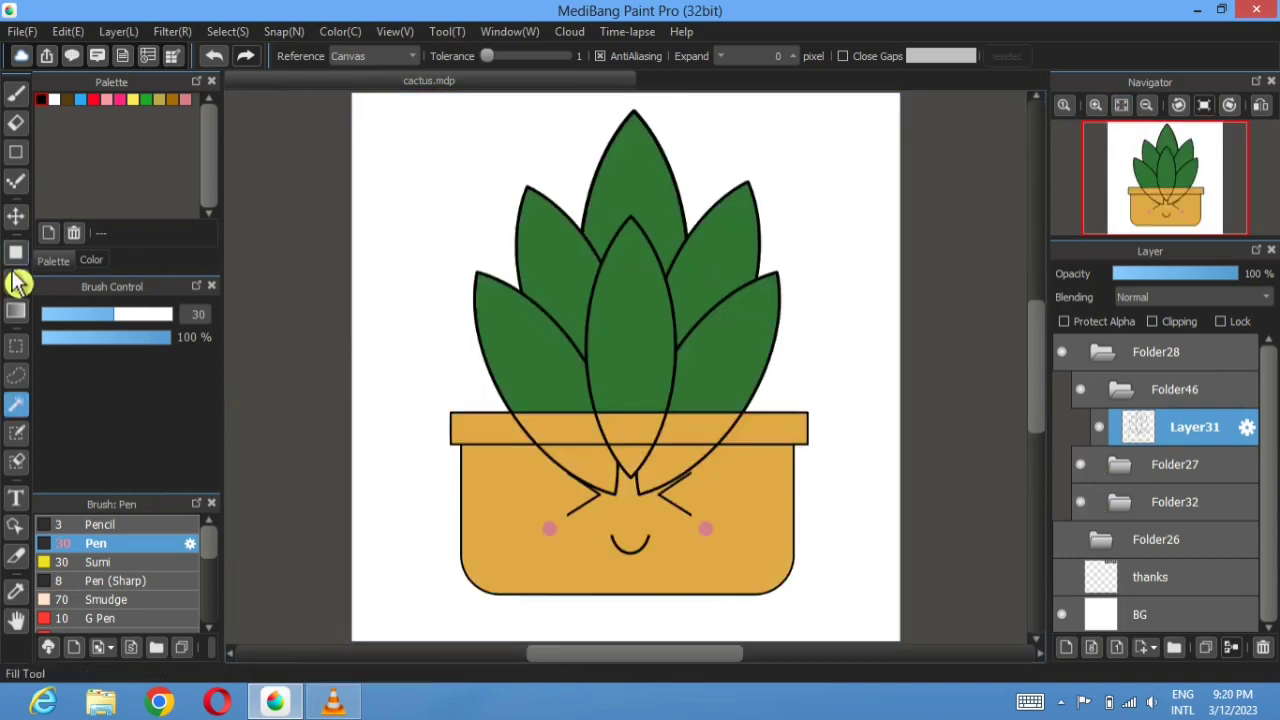
click(15, 215)
mouse_move(599, 325)
mouse_down()
mouse_move(615, 319)
mouse_move(613, 334)
mouse_up()
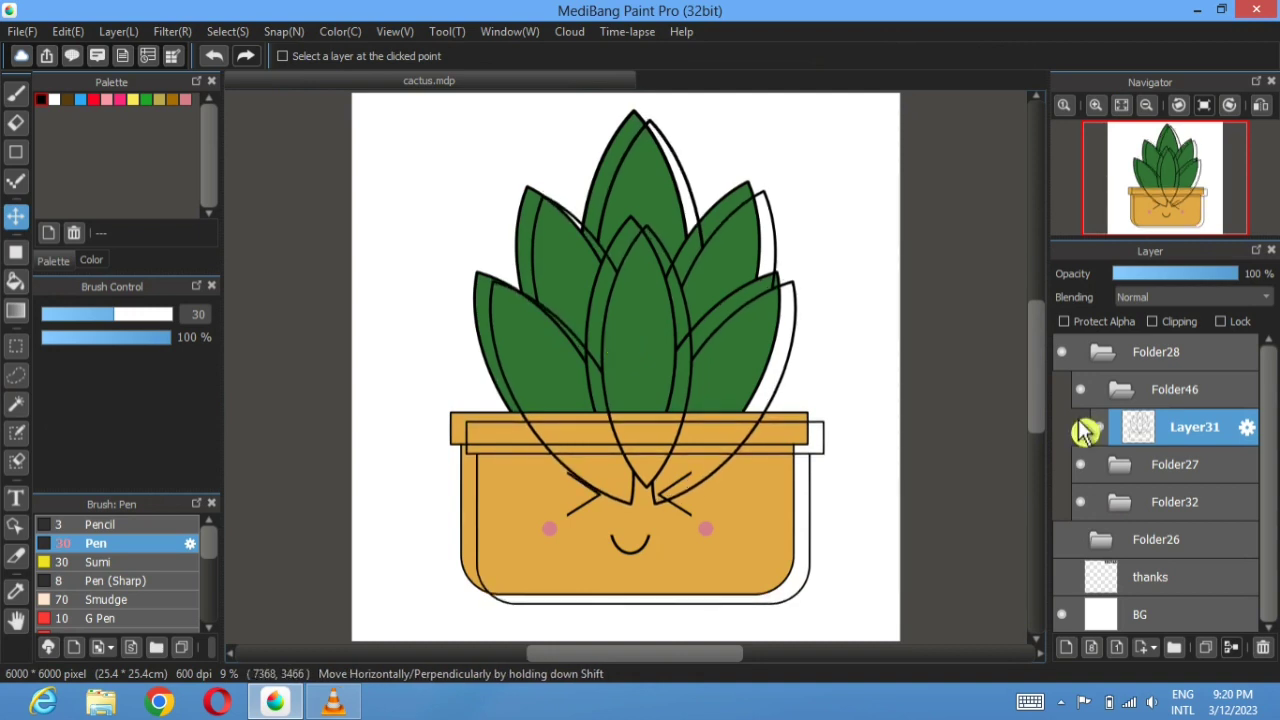
- Add a new layer with Multiply blending and place it directly below the offset outline layer
key(ctrl+shift+n)
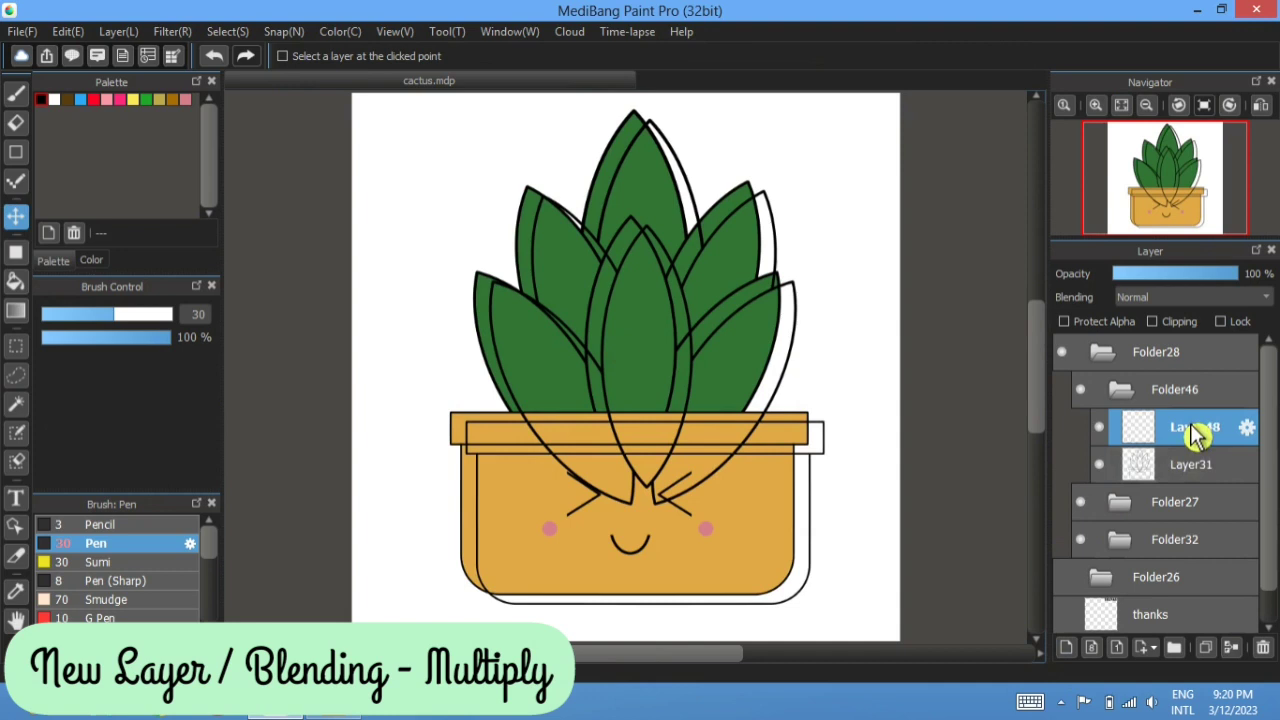
drag(1197, 432, 1194, 471)
drag(1194, 471, 1194, 471)
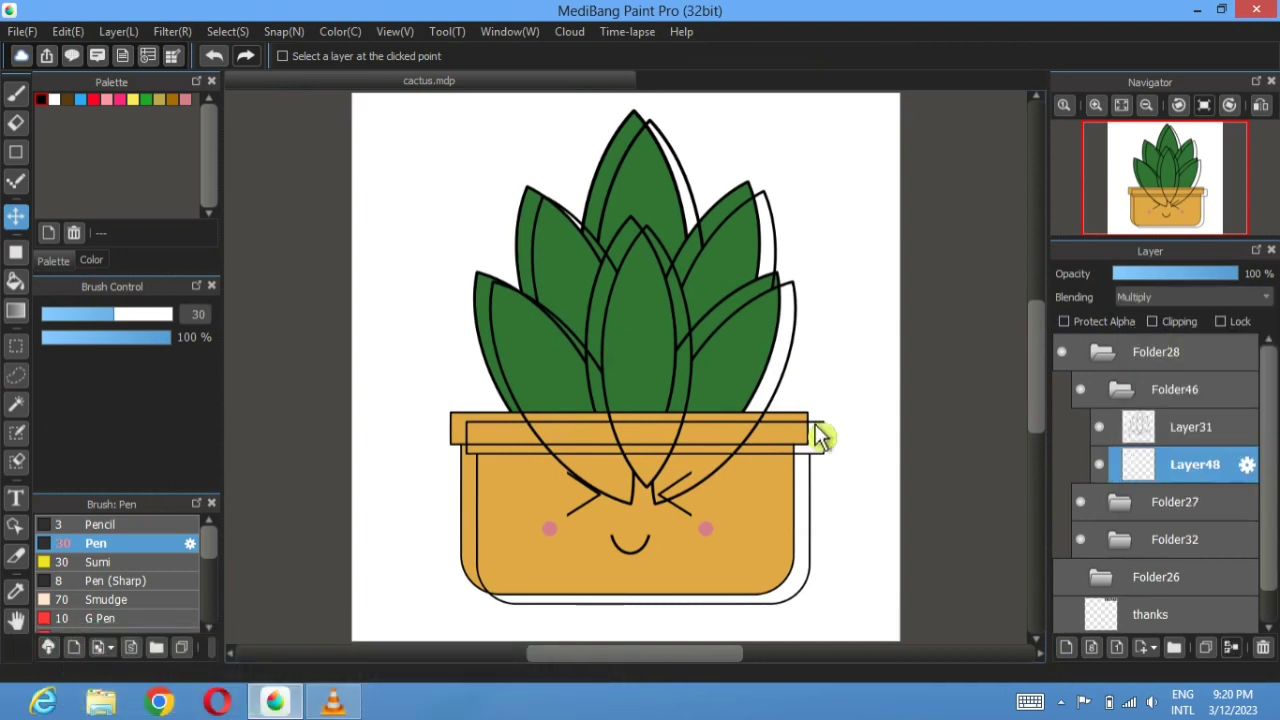
- Sample the pot's orange and fill the left shadow strip beneath the pot rim on the Multiply layer
click(16, 591)
scroll(494, 478, up, 5)
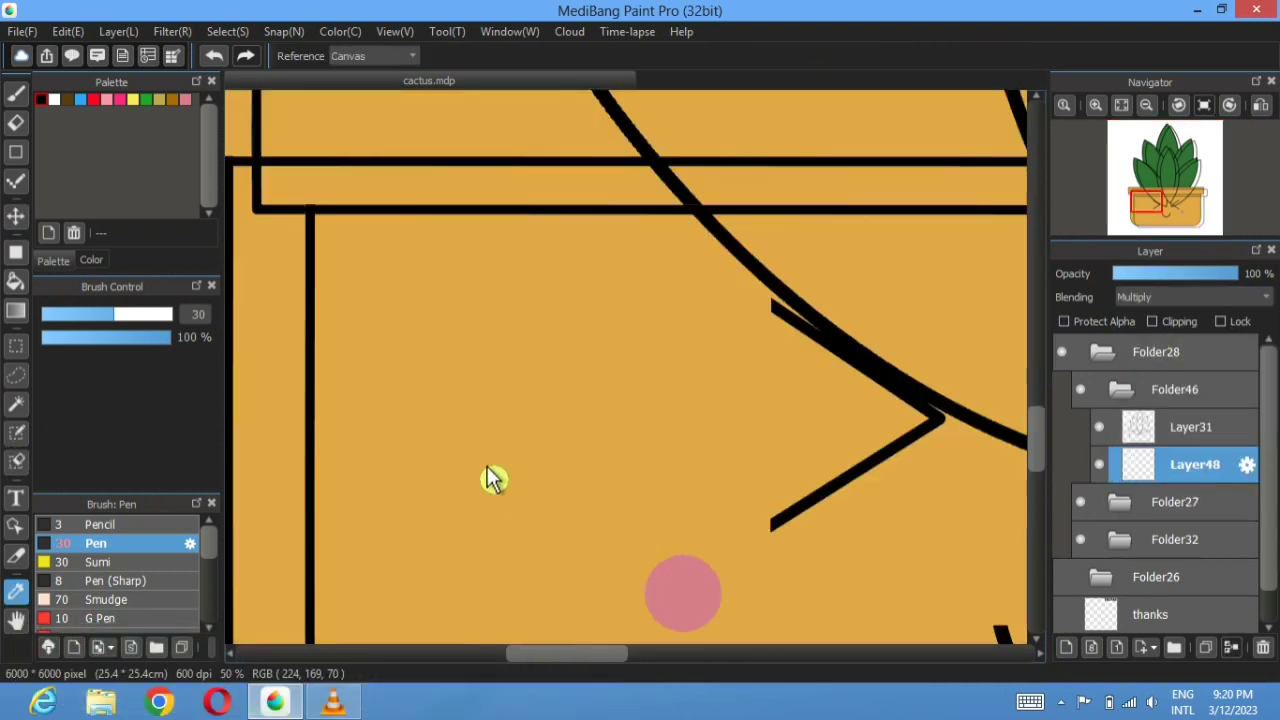
drag(436, 315, 586, 443)
drag(533, 357, 516, 446)
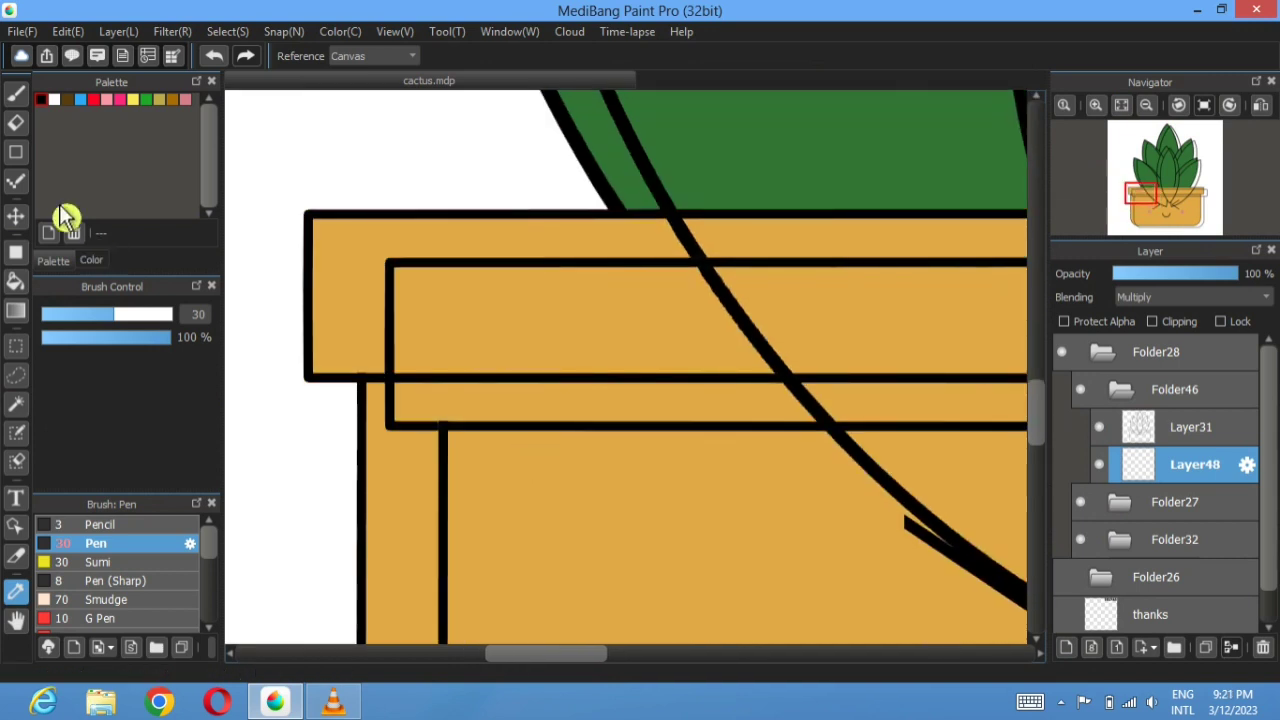
click(16, 281)
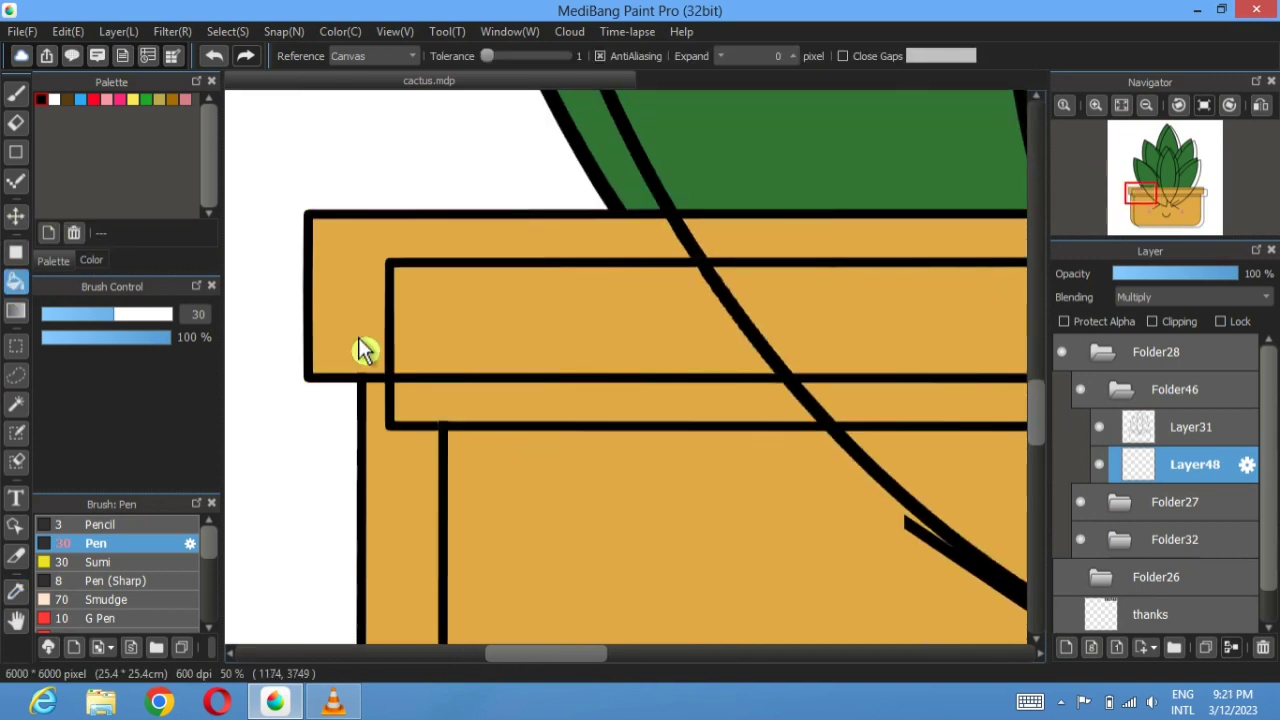
click(447, 406)
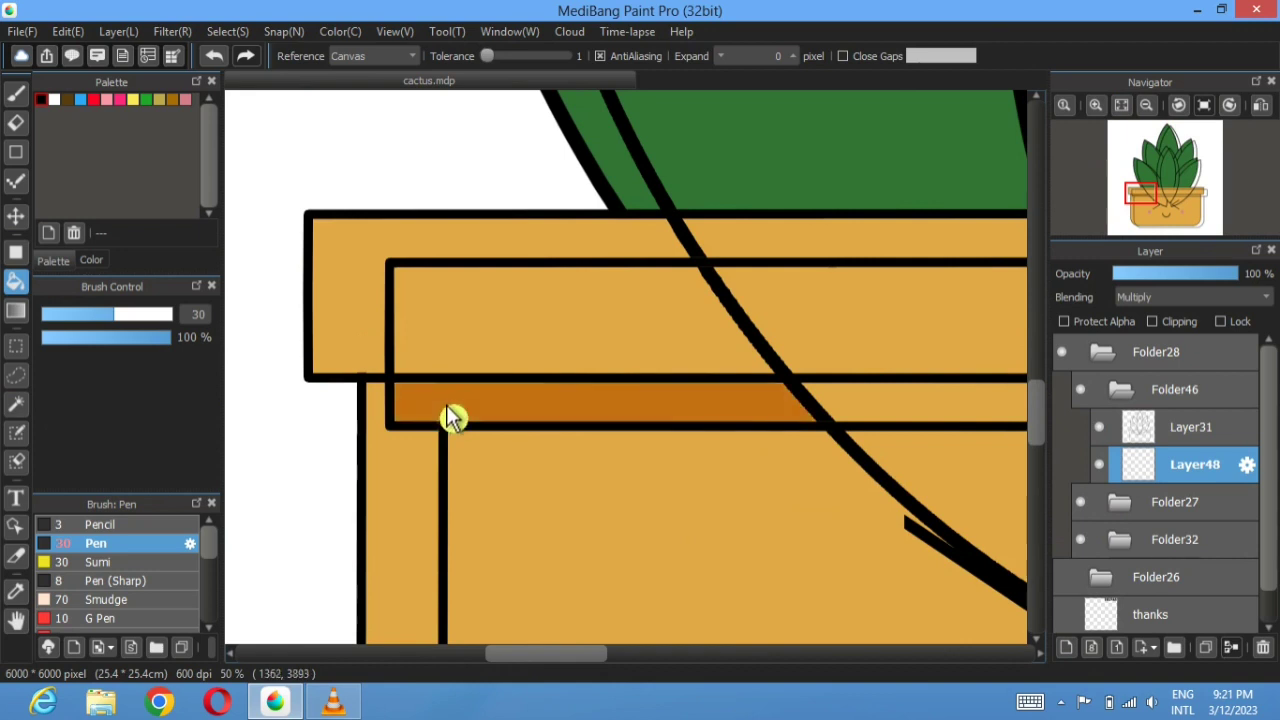
- Fill the pot's left-side shadow and the remaining strips beneath the rim on the Multiply layer, and hide the offset outline layer
click(405, 493)
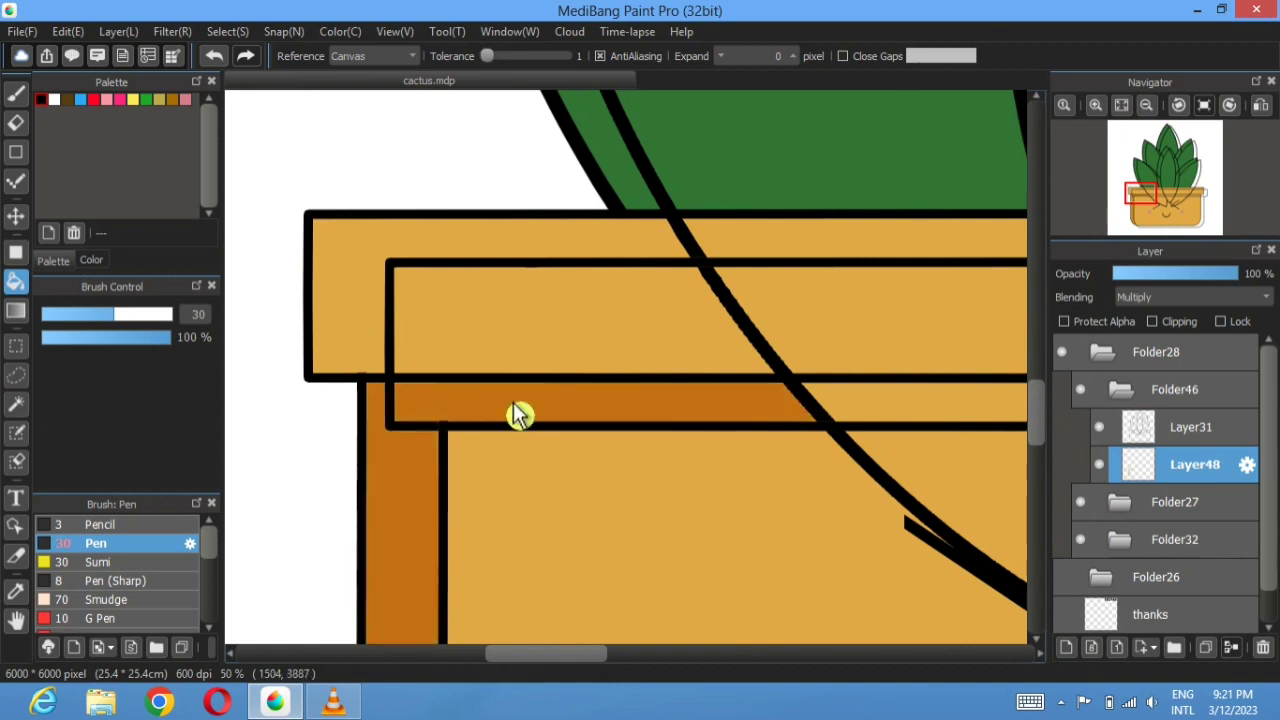
scroll(449, 380, down, 2)
click(708, 326)
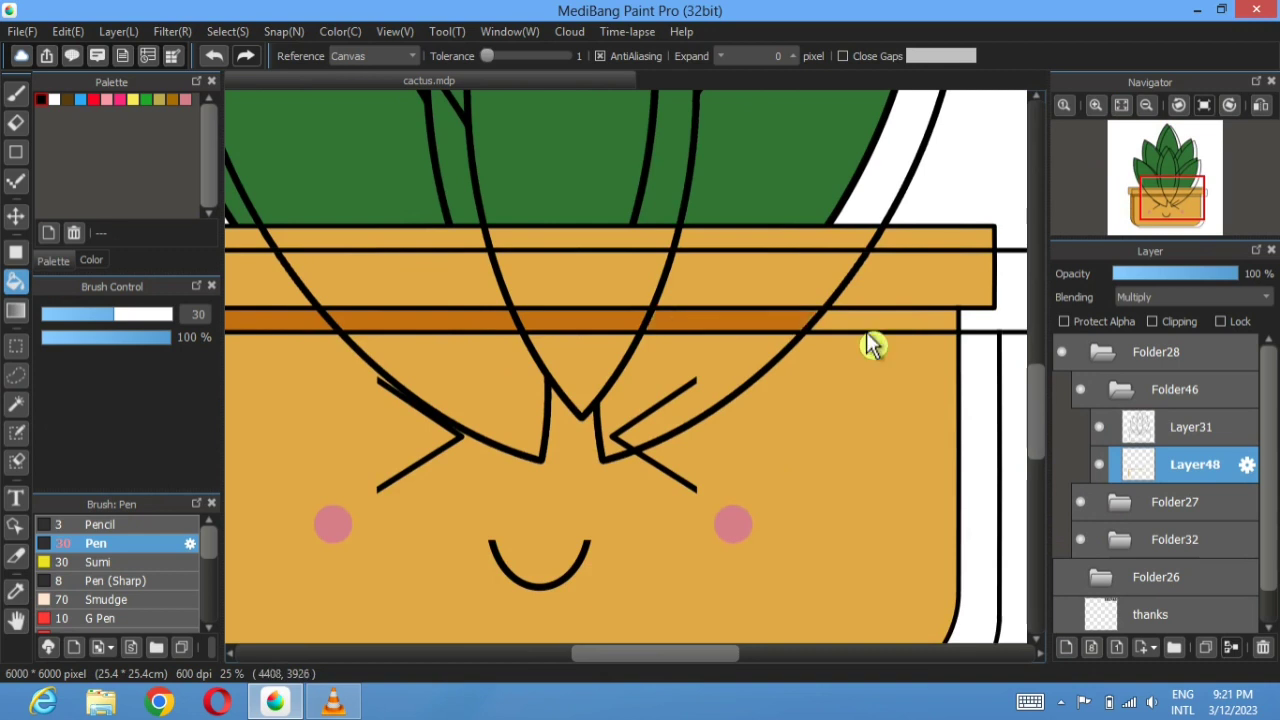
scroll(623, 335, down, 3)
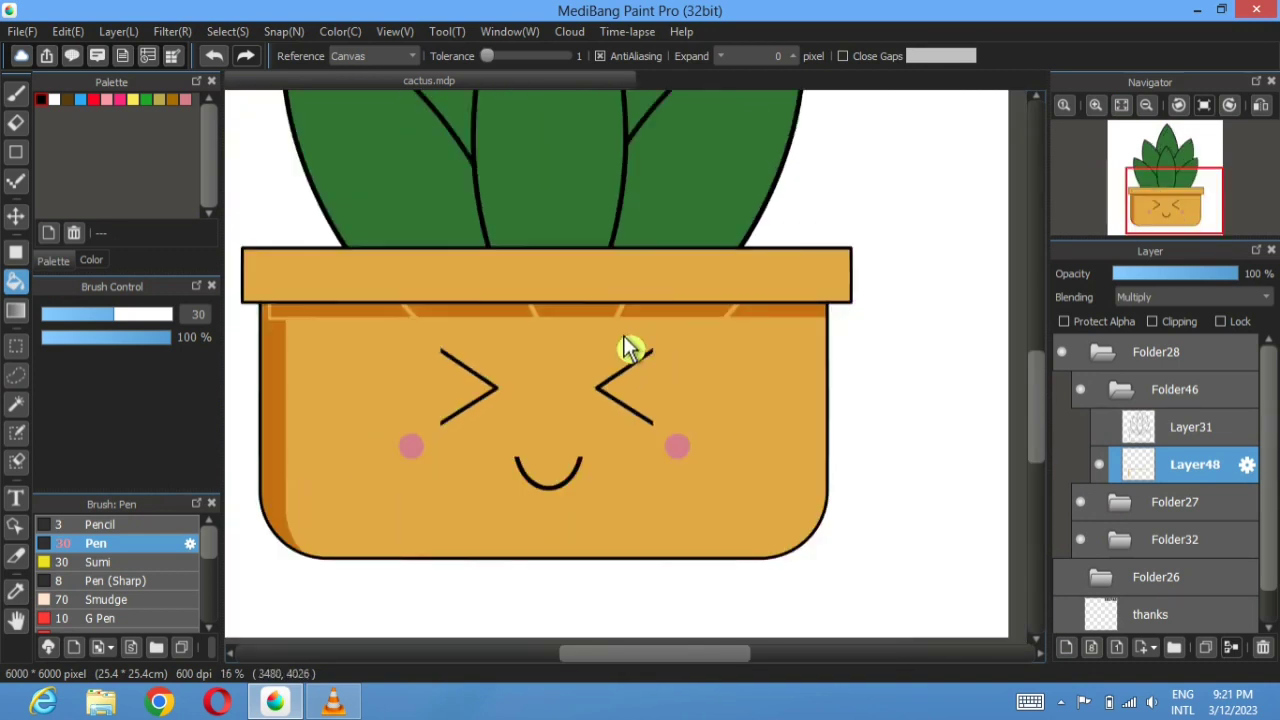
scroll(623, 343, up, 1)
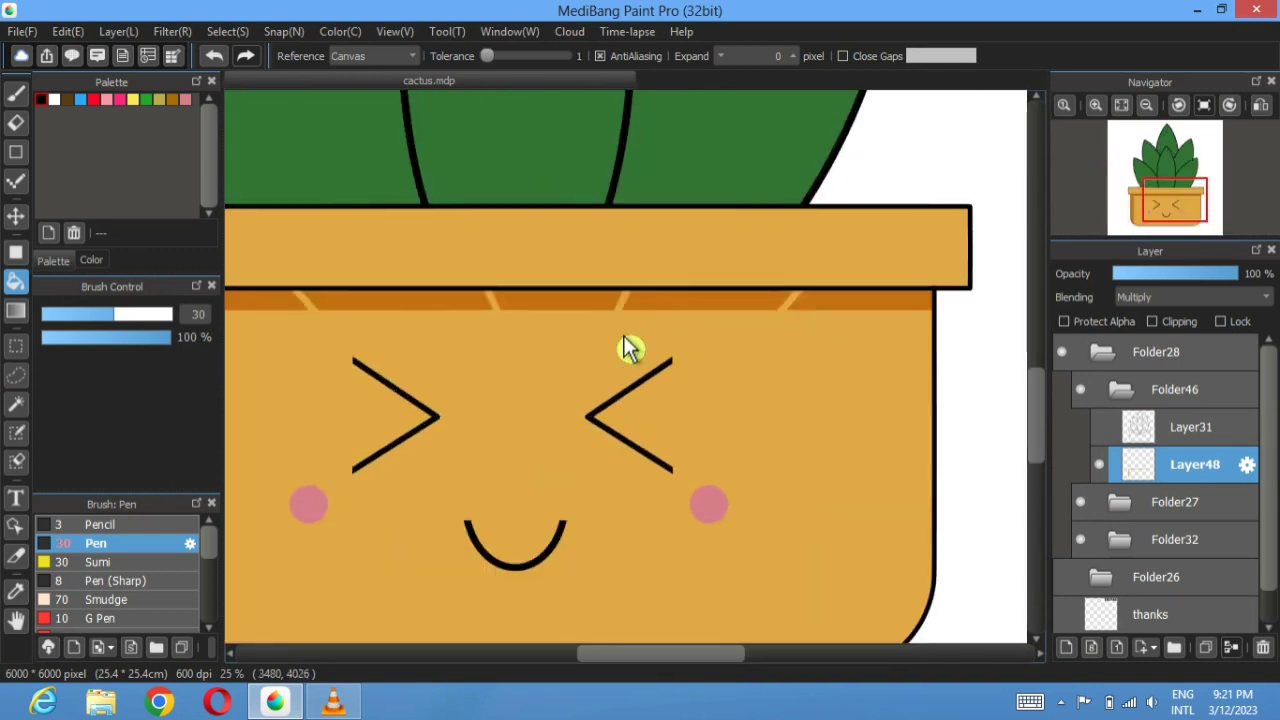
scroll(623, 343, down, 1)
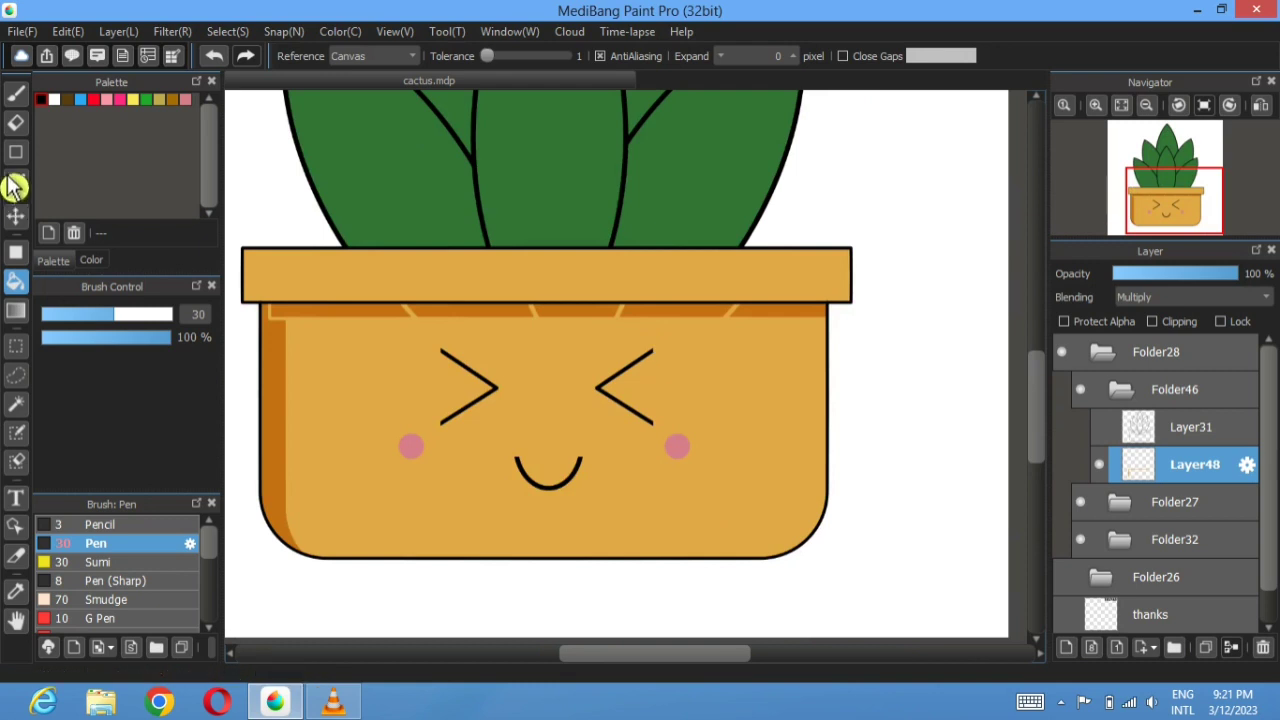
key(b)
scroll(550, 366, up, 1)
scroll(807, 262, up, 1)
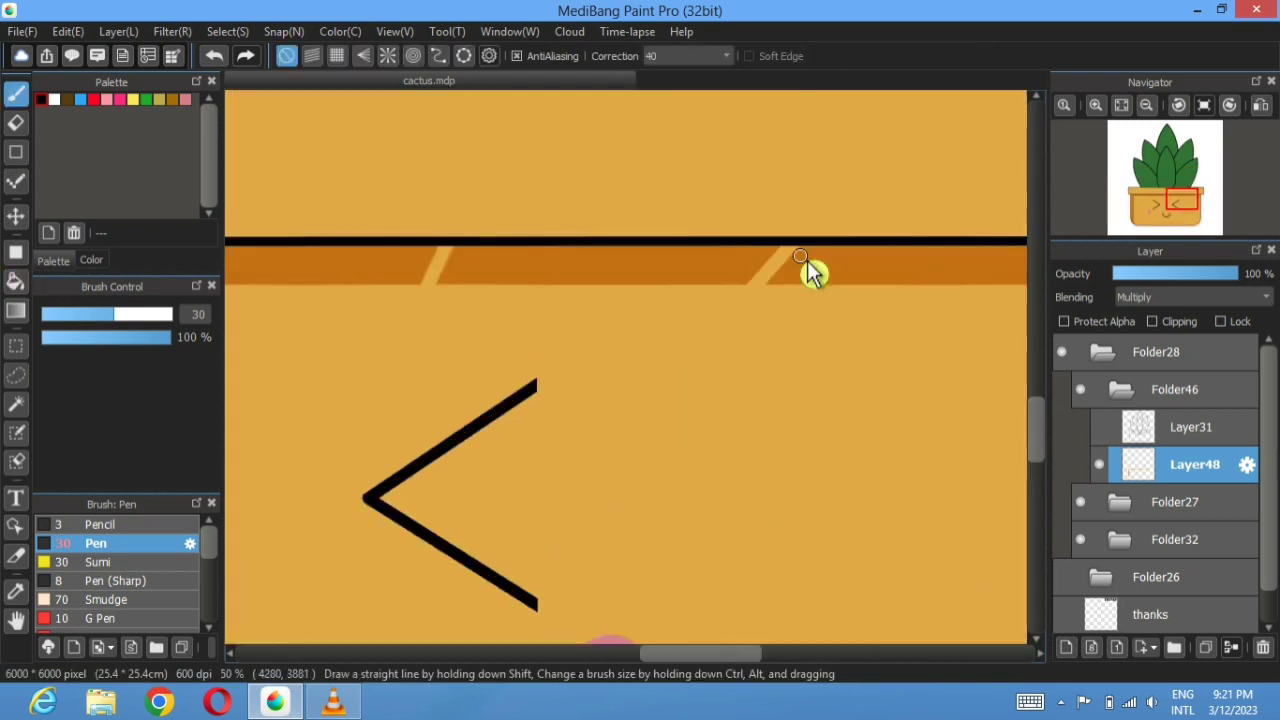
scroll(795, 285, up, 1)
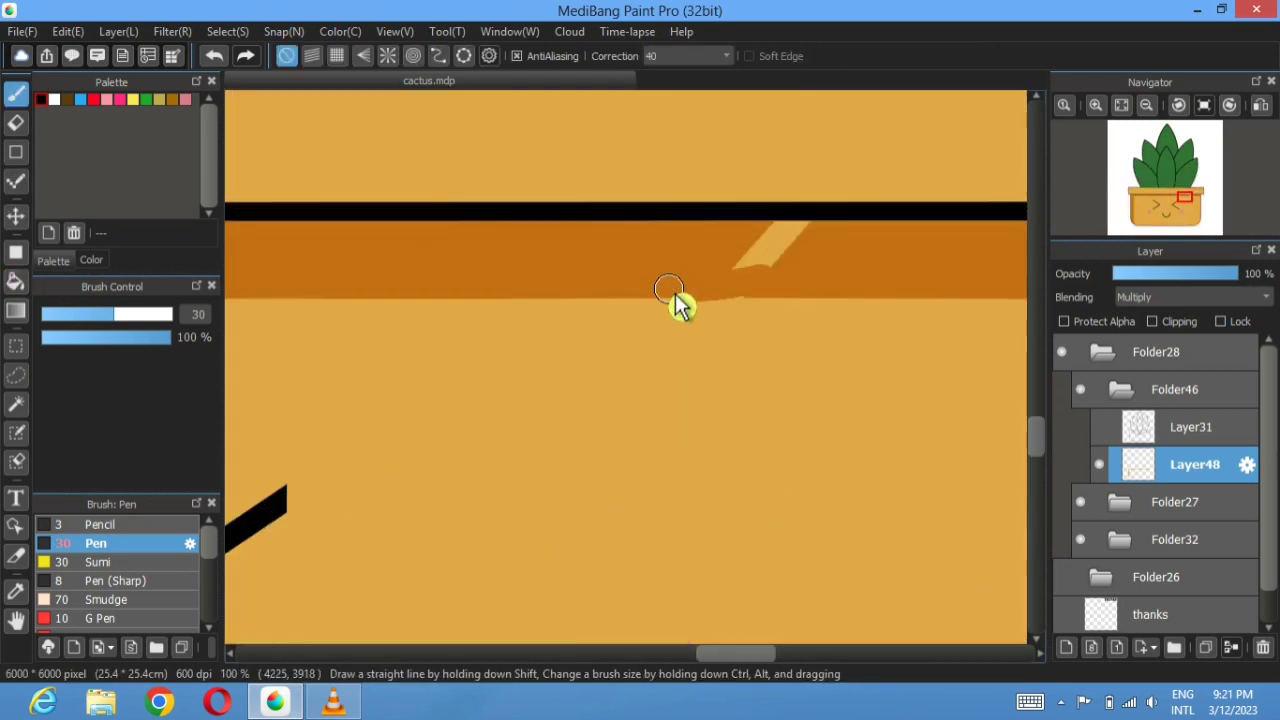
click(214, 56)
- Turn off Constrain Proportions for the shape fill and try to cover the right gap in the rim shadow with a filled ellipse
click(16, 252)
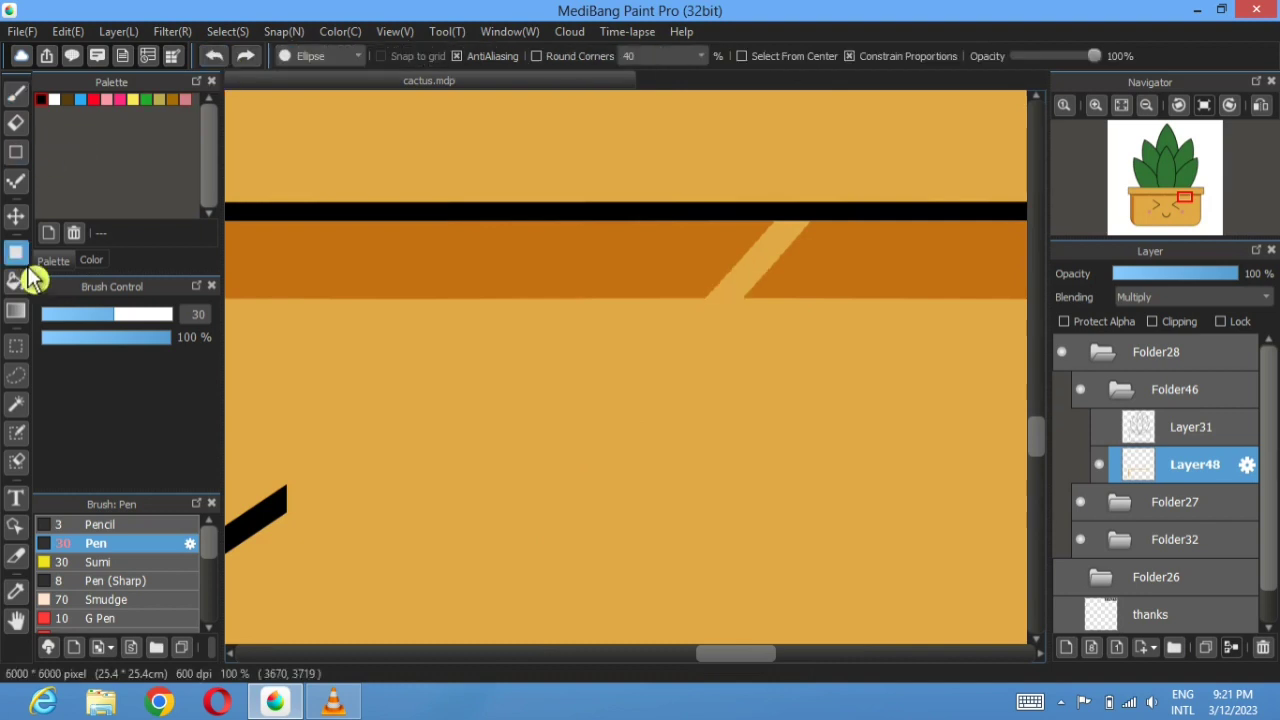
drag(818, 302, 678, 312)
click(214, 56)
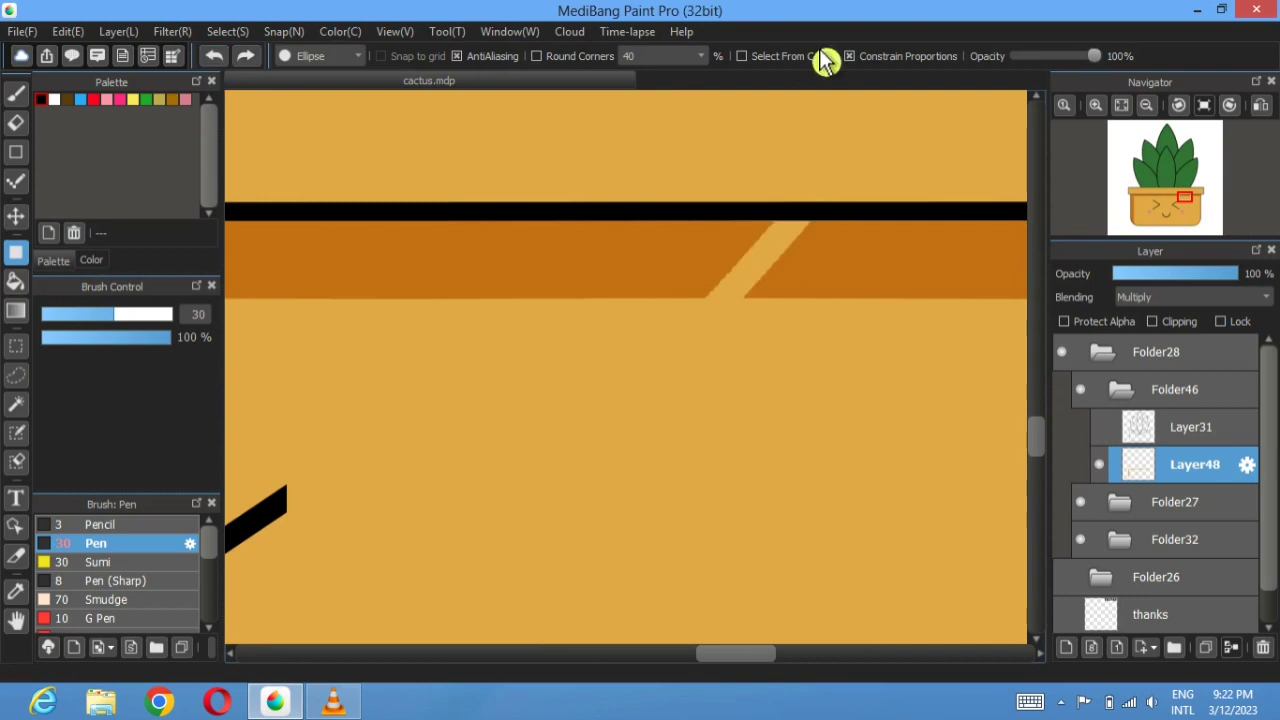
click(849, 56)
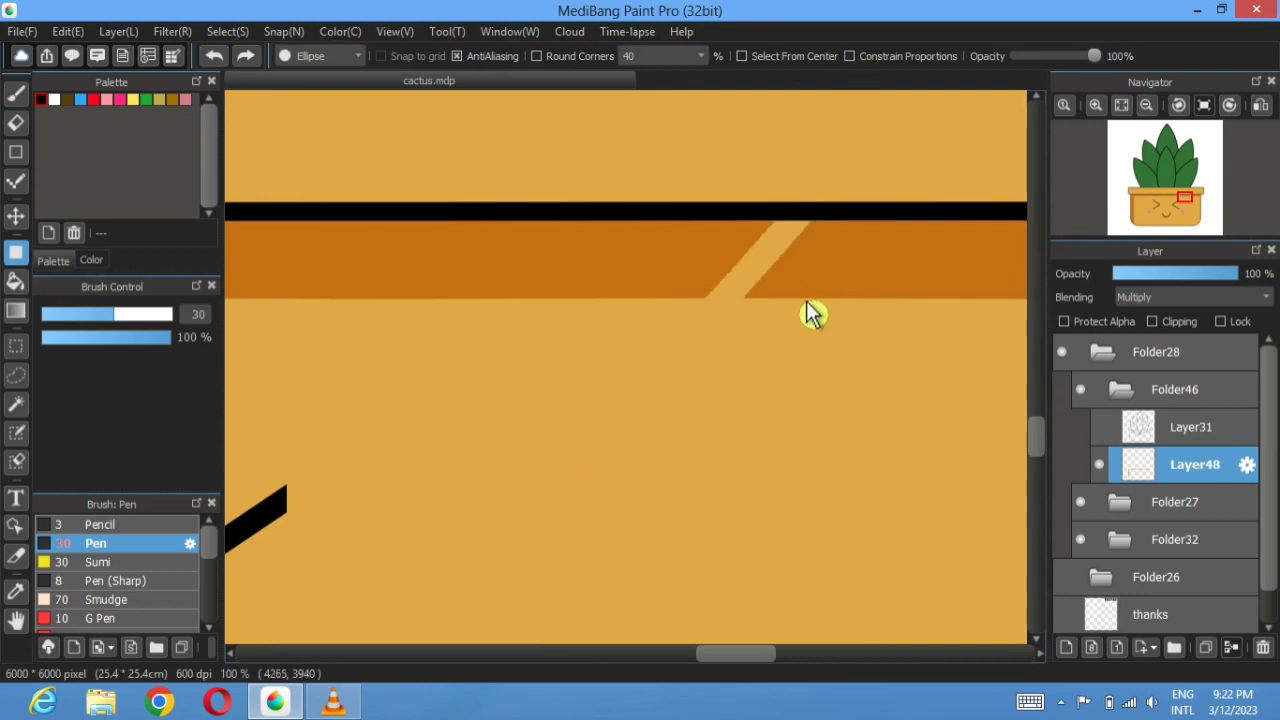
drag(810, 303, 663, 266)
click(214, 56)
- Cover the four diagonal gaps in the shadow strip beneath the pot rim with filled rectangles
click(320, 56)
click(321, 76)
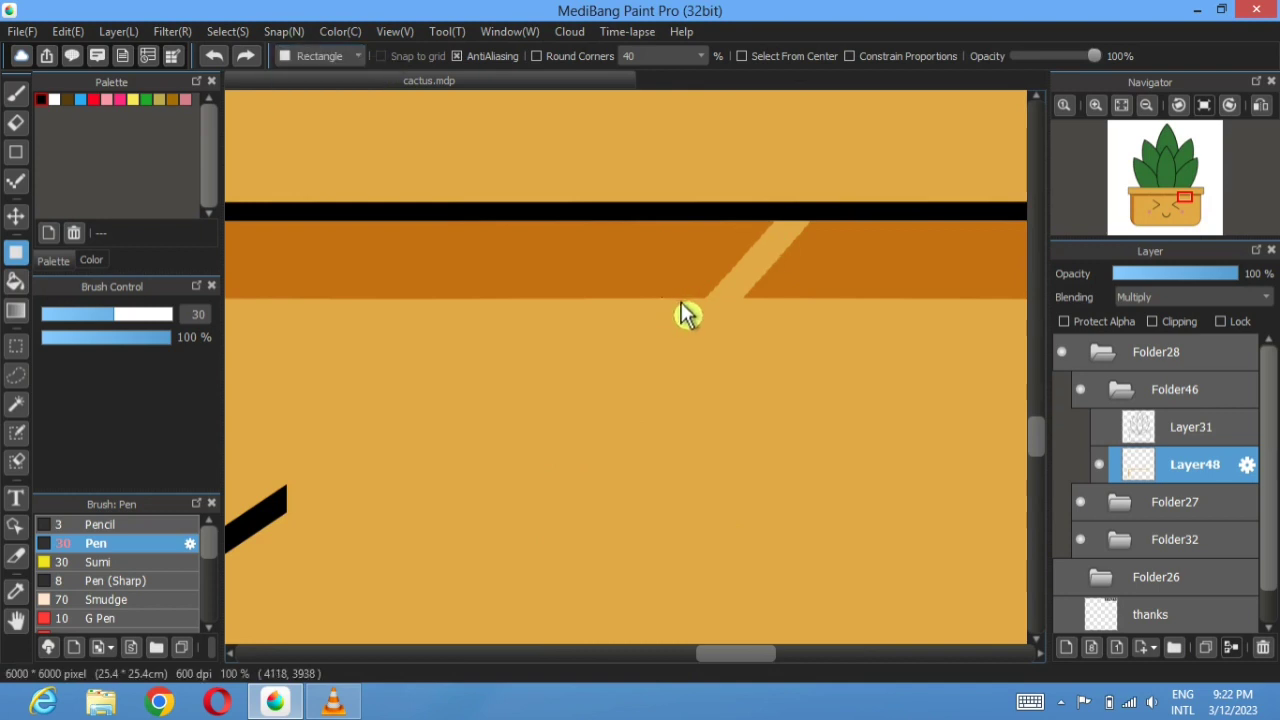
drag(663, 298, 885, 219)
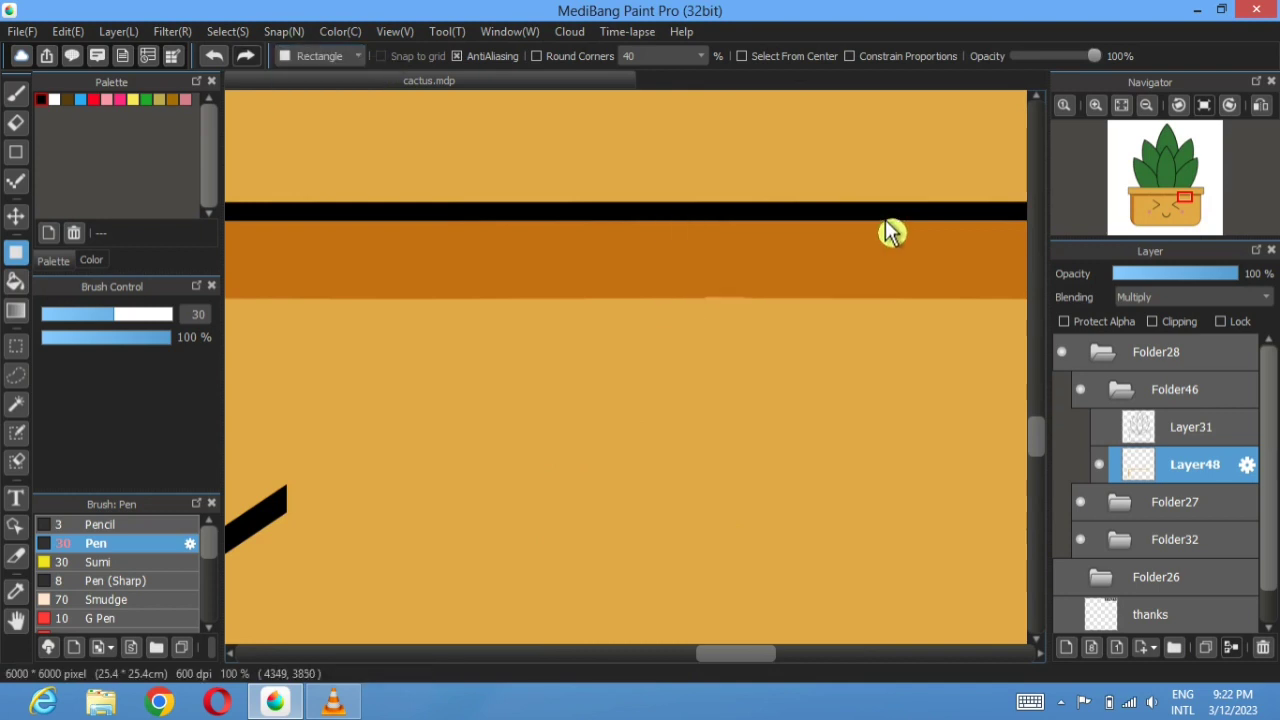
scroll(500, 278, left, 5)
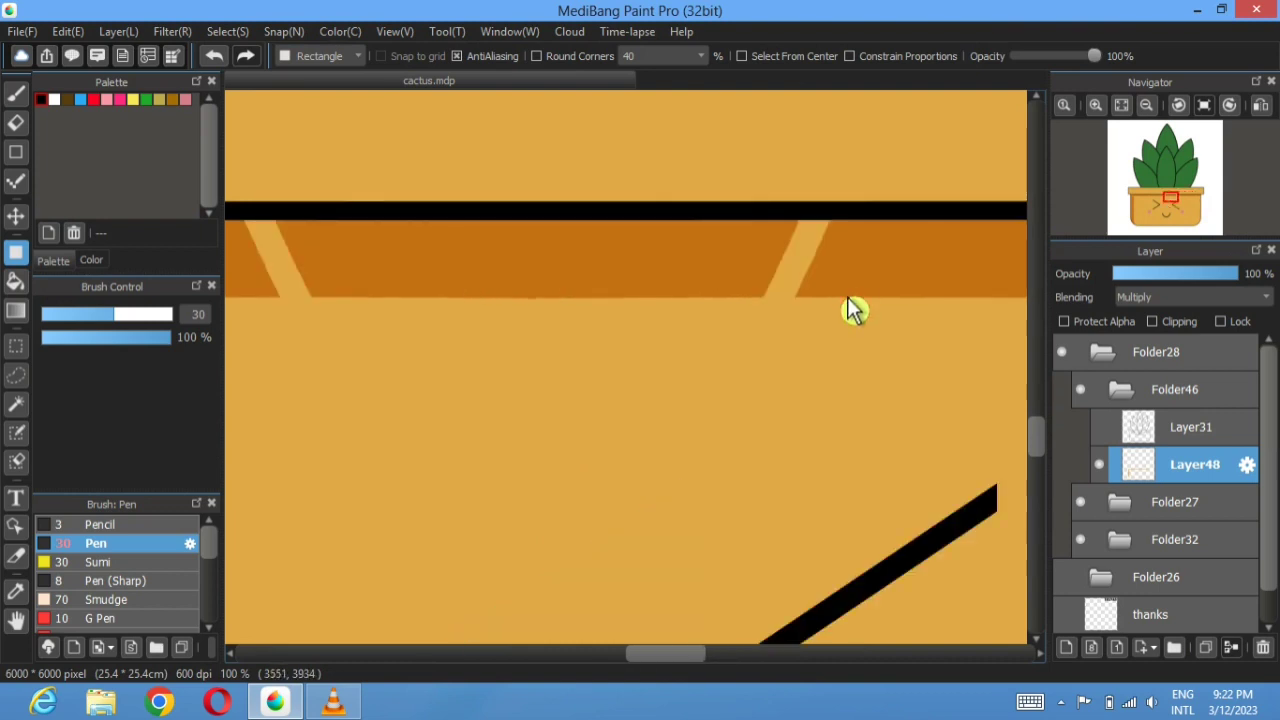
drag(740, 301, 881, 218)
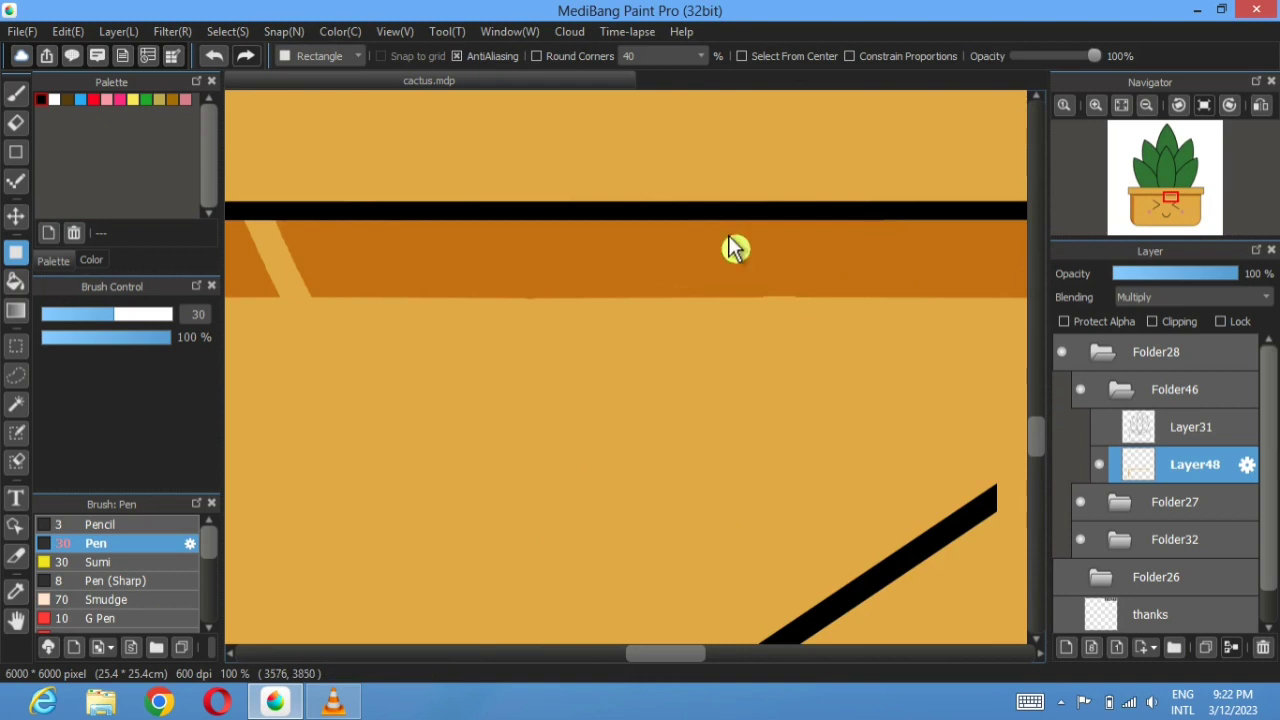
scroll(729, 240, left, 4)
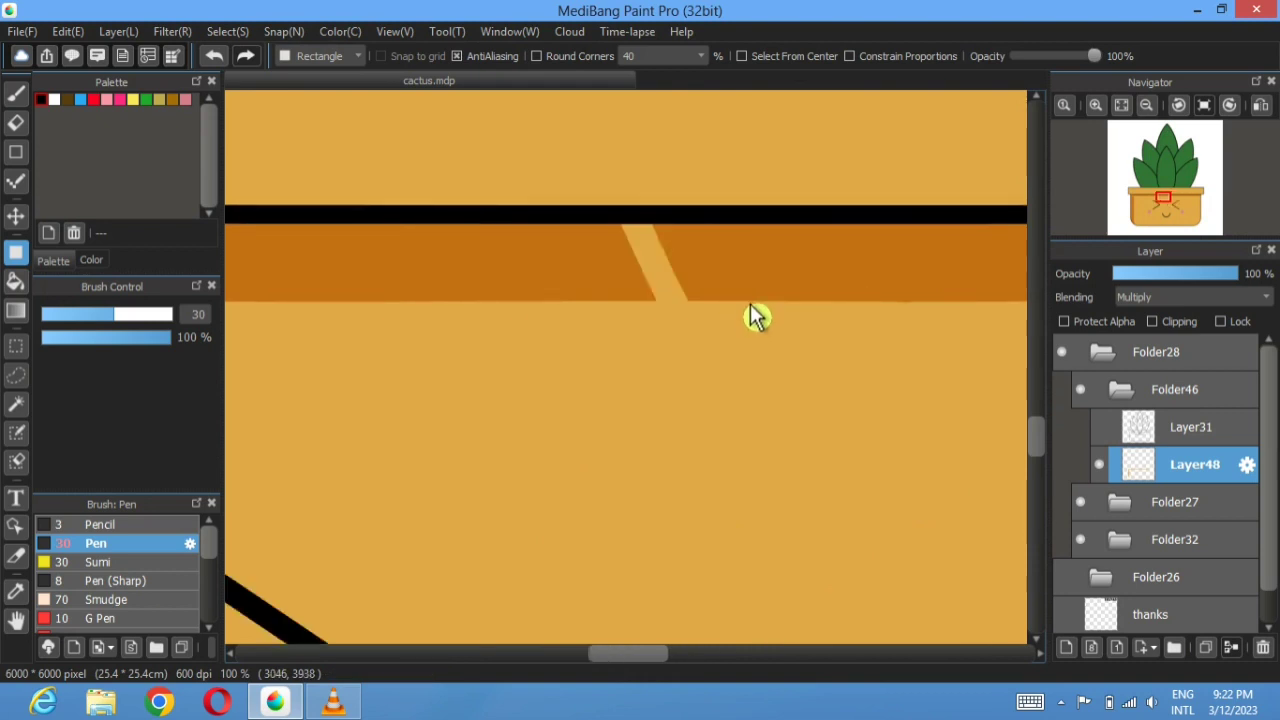
drag(746, 303, 565, 223)
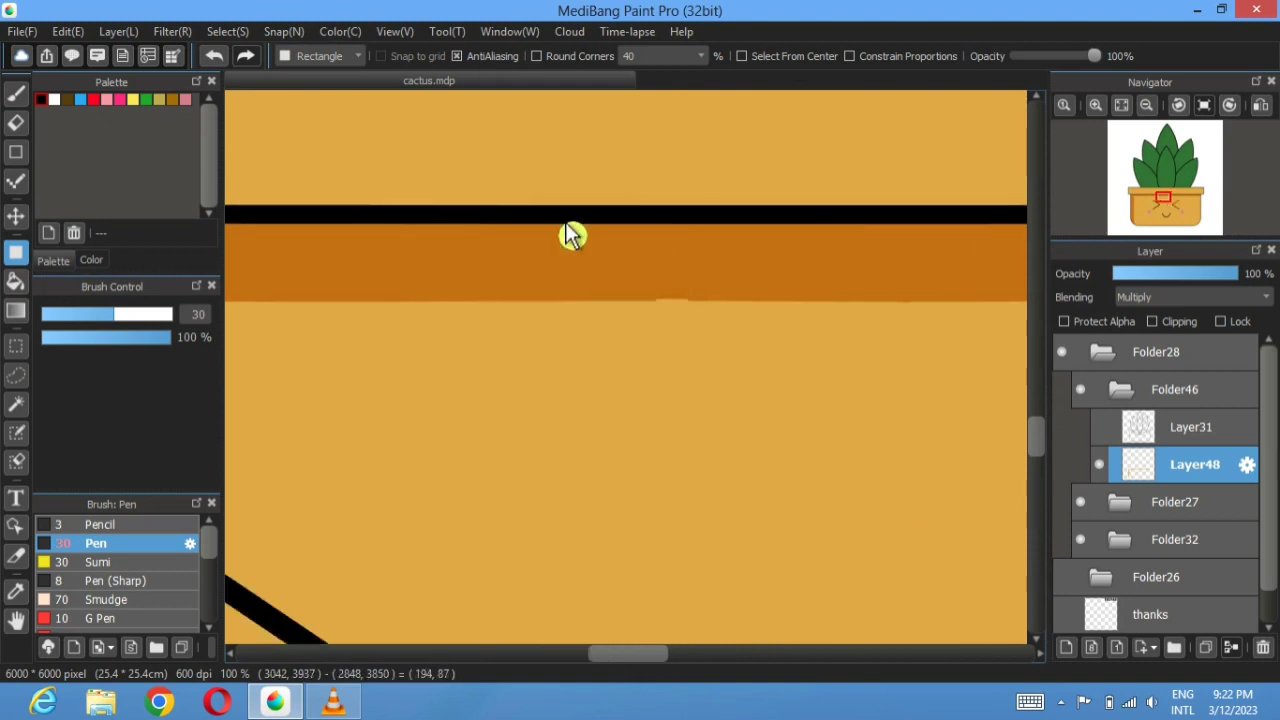
scroll(531, 274, left, 8)
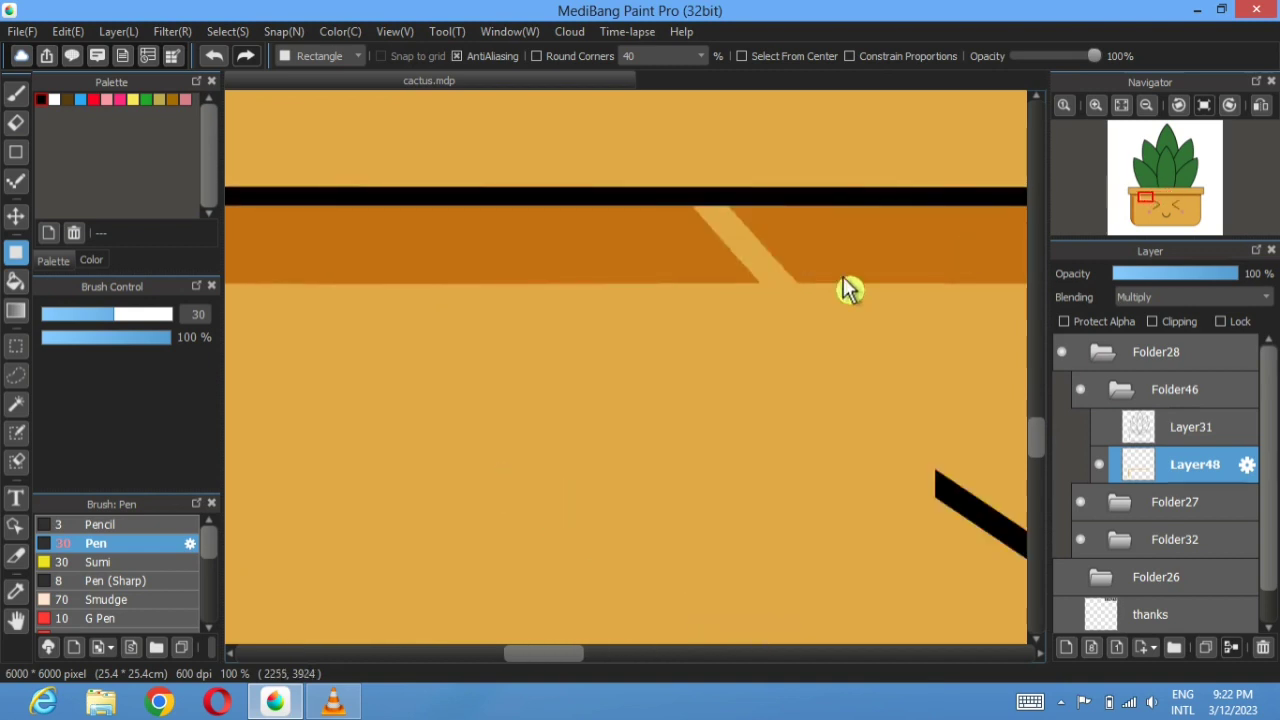
drag(766, 290, 633, 212)
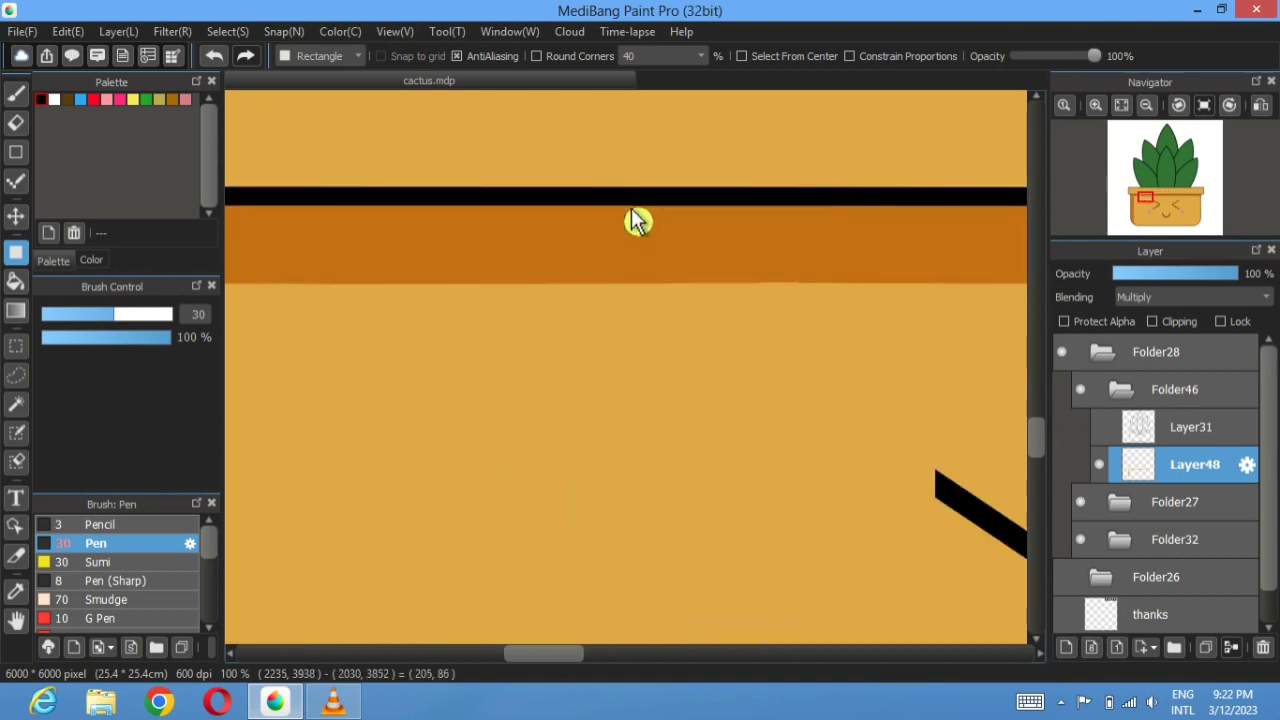
- Cover the L-shaped gap at the upper-left corner of the pot's shadow with a filled rectangle
scroll(404, 270, left, 5)
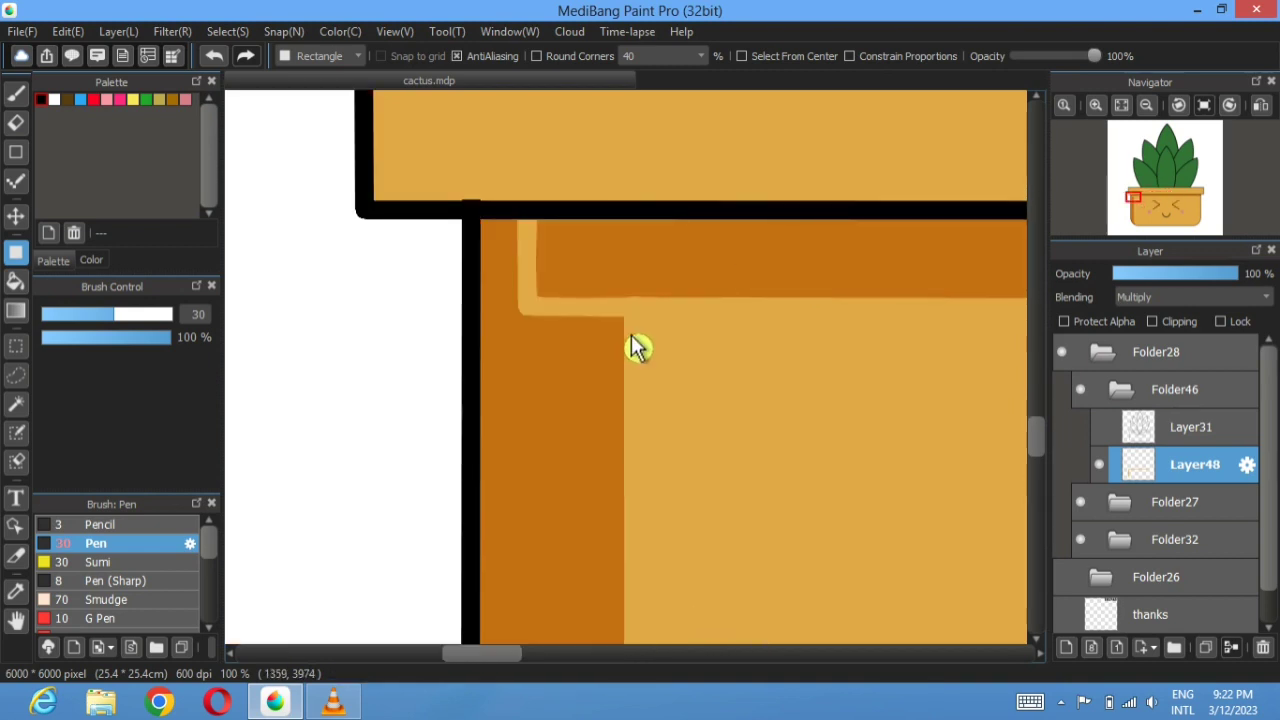
drag(630, 335, 507, 221)
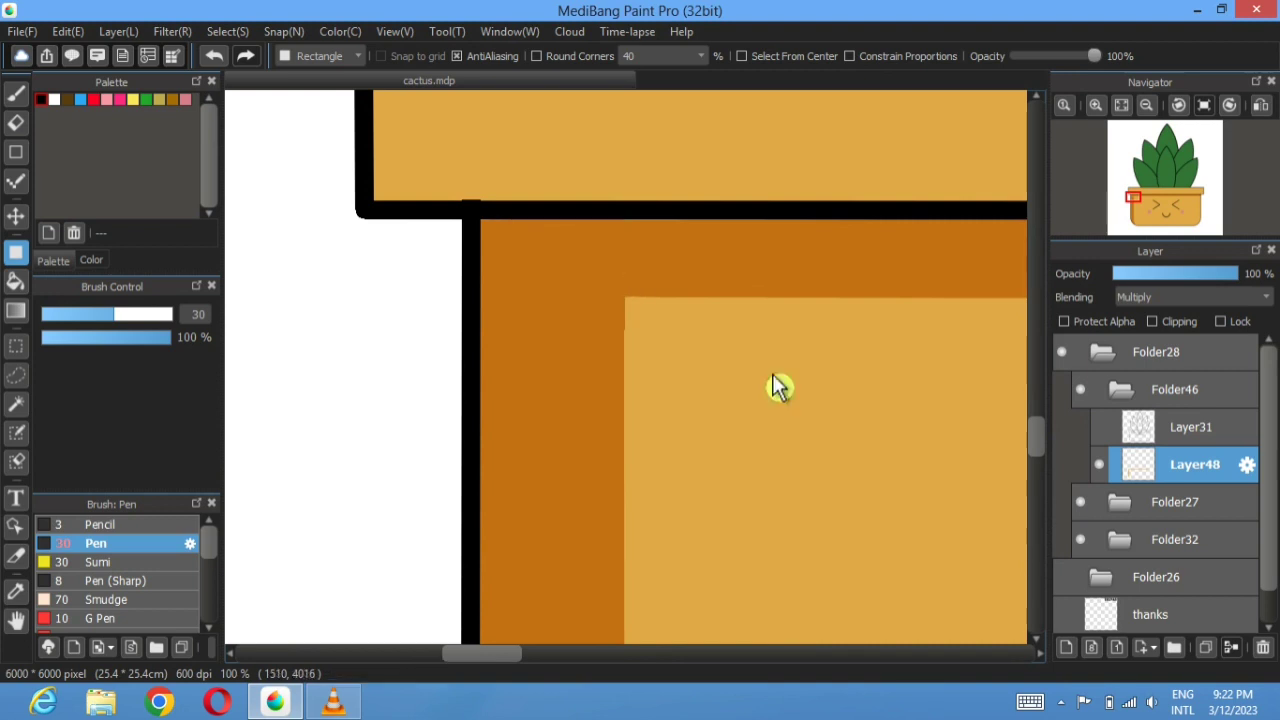
click(1135, 119)
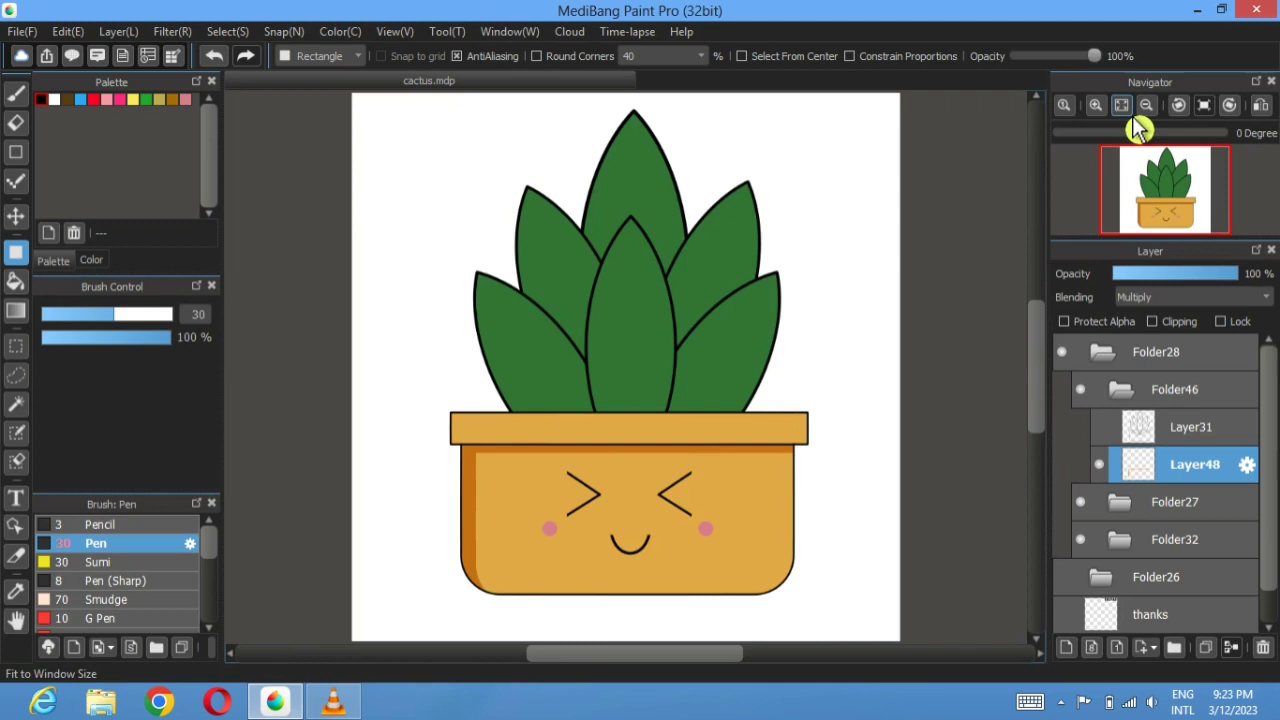
- Add a new layer above the pot's shadow layer and set its blending to Multiply
click(1067, 648)
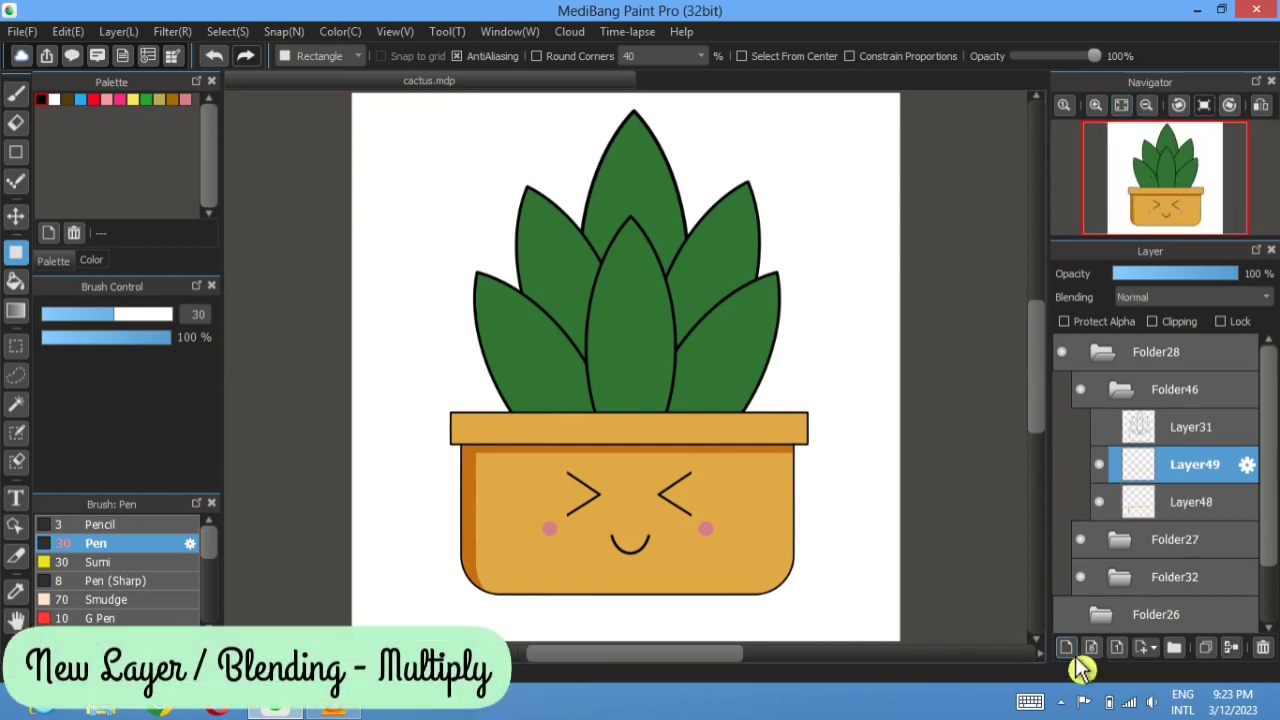
click(1190, 297)
click(1150, 337)
- Sample the leaf green, show the offset outline layer, and fill the left-edge shadows of the top, left and upper-right leaves
click(15, 591)
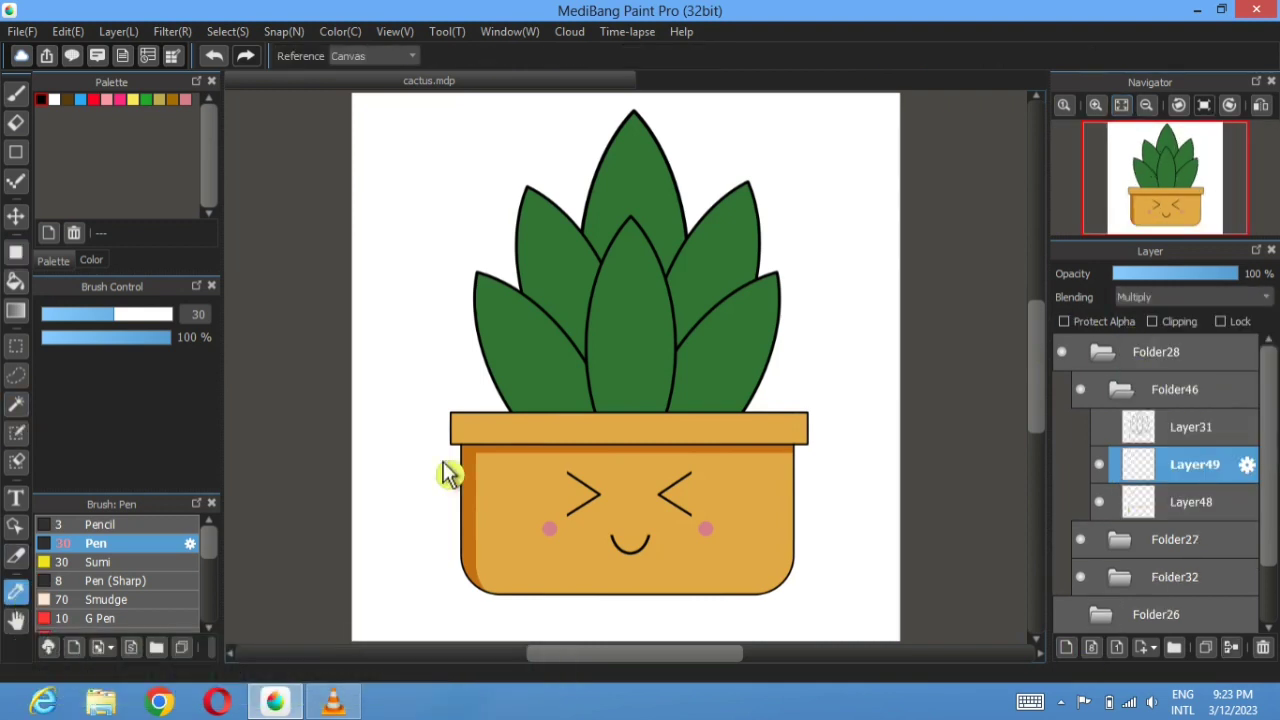
click(1099, 427)
click(15, 281)
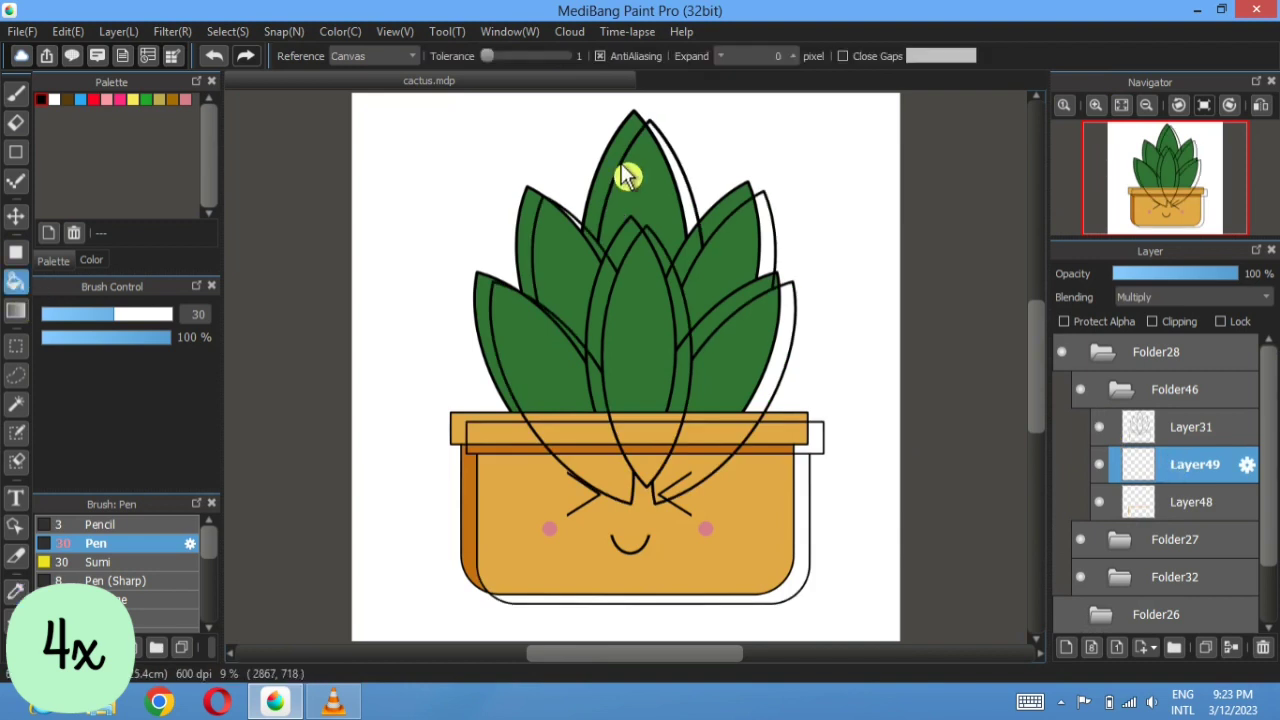
click(623, 177)
click(540, 240)
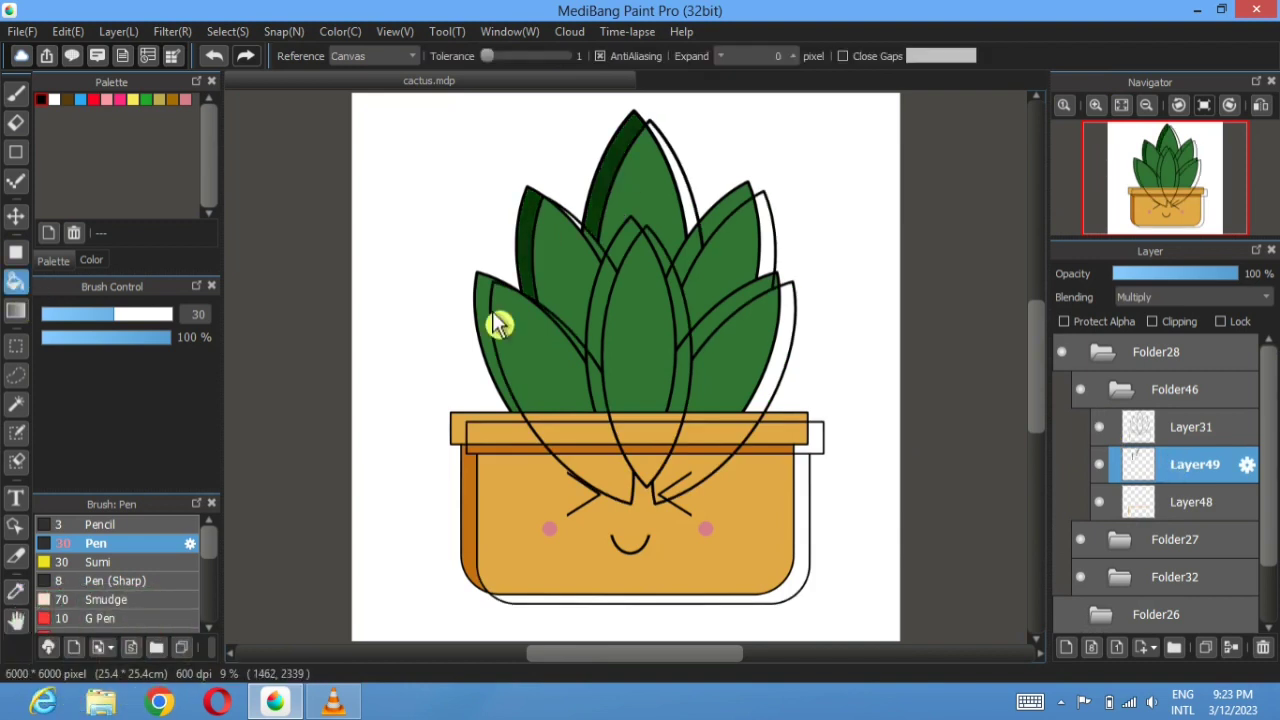
click(500, 324)
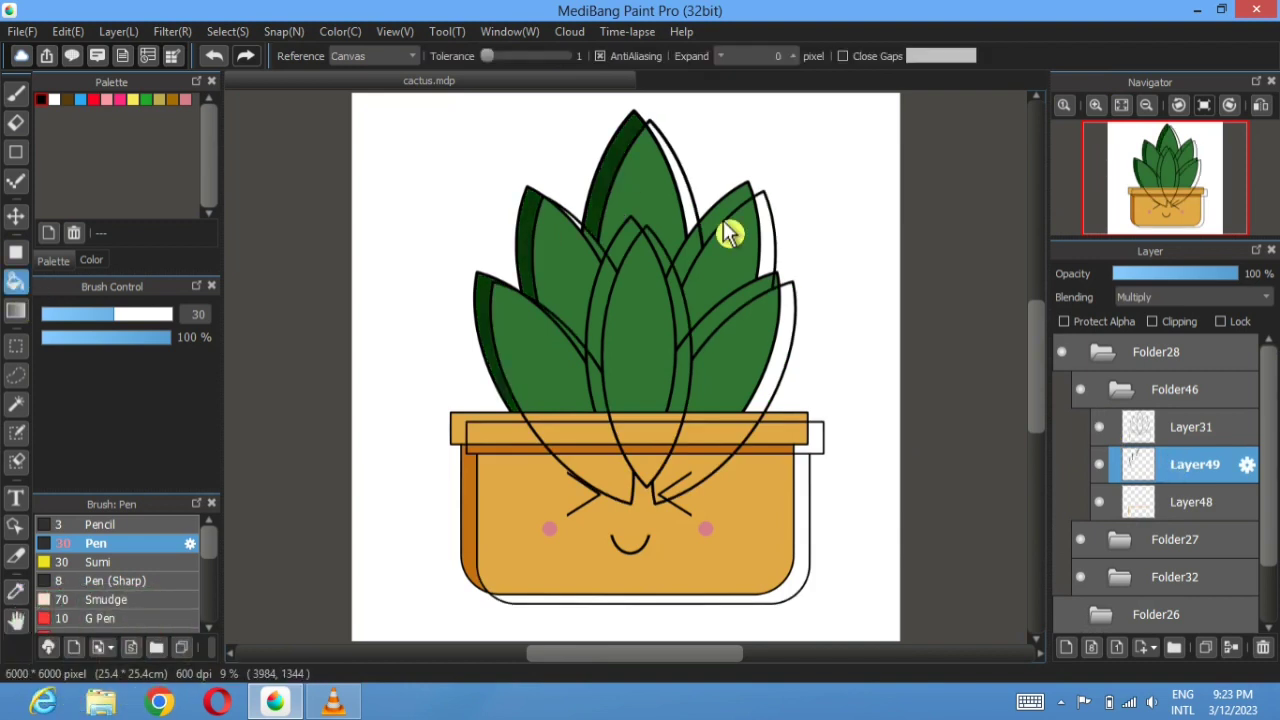
click(726, 228)
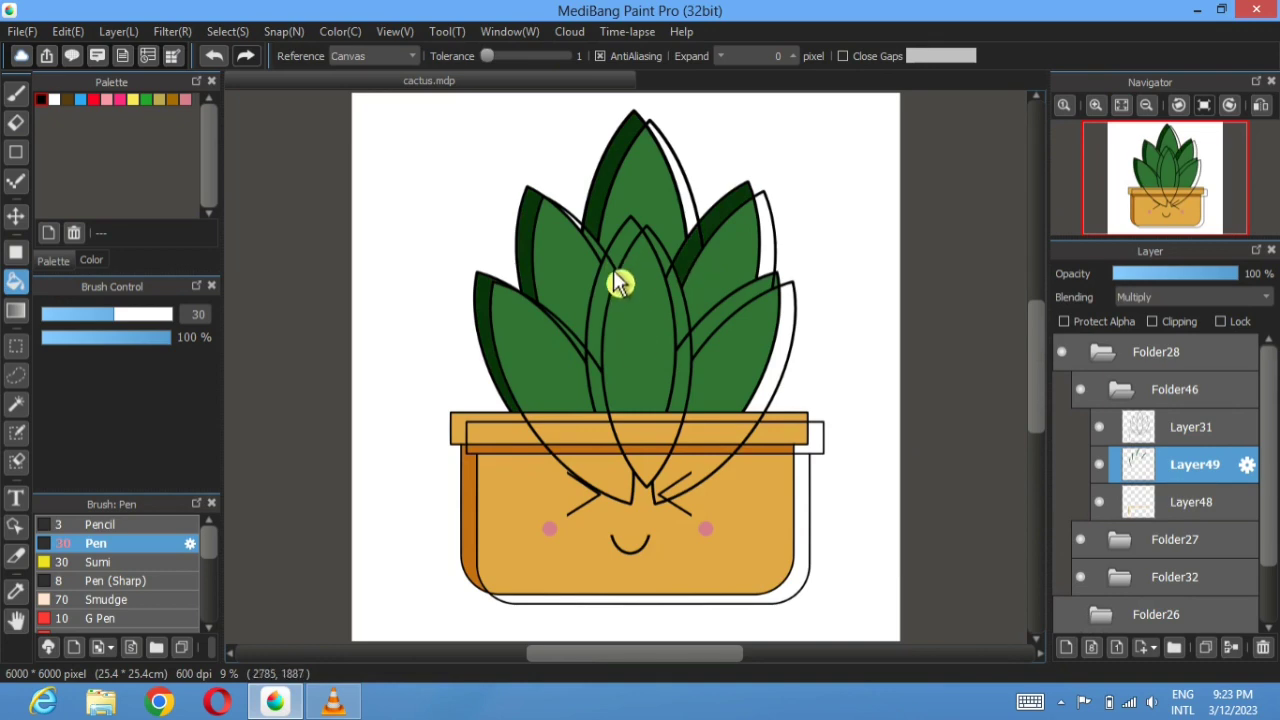
- Fill the remaining shadow areas around the central leaf and along the lower-right leaf between the original and offset outlines
scroll(555, 288, up, 4)
click(651, 503)
drag(917, 372, 572, 392)
click(966, 296)
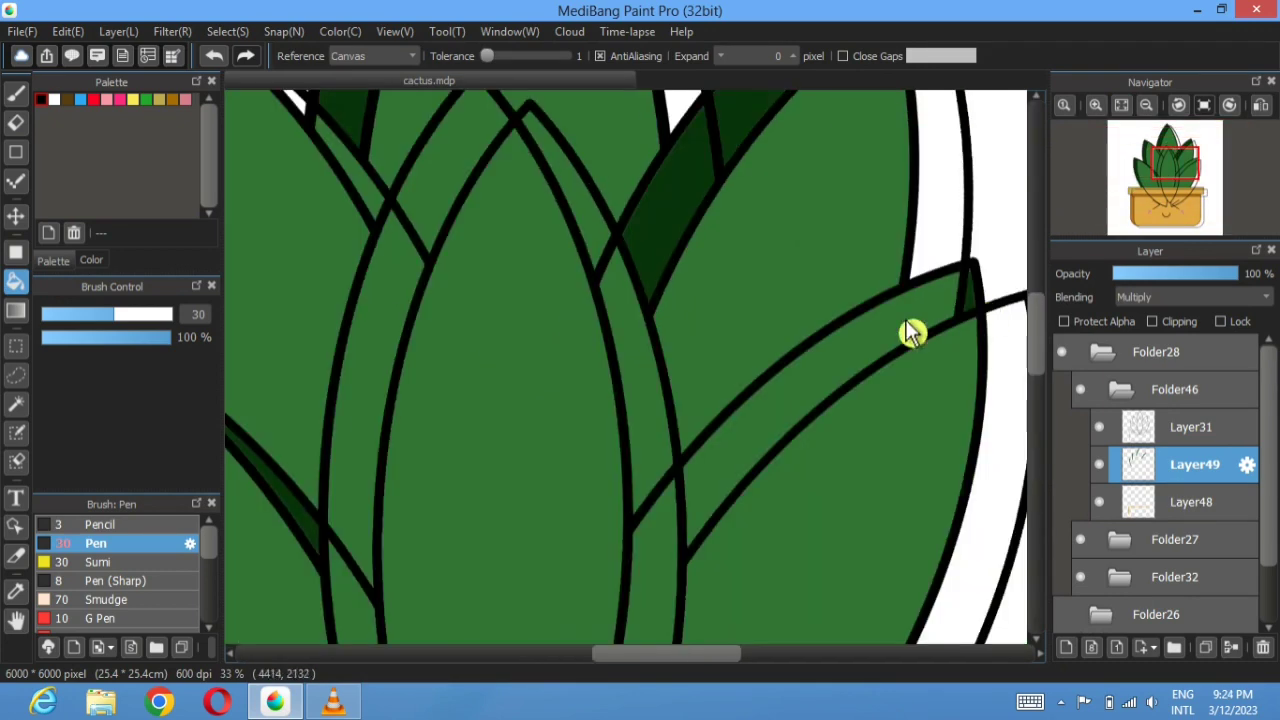
click(906, 320)
mouse_move(524, 245)
mouse_down()
mouse_move(537, 369)
mouse_move(546, 234)
mouse_up()
click(1122, 106)
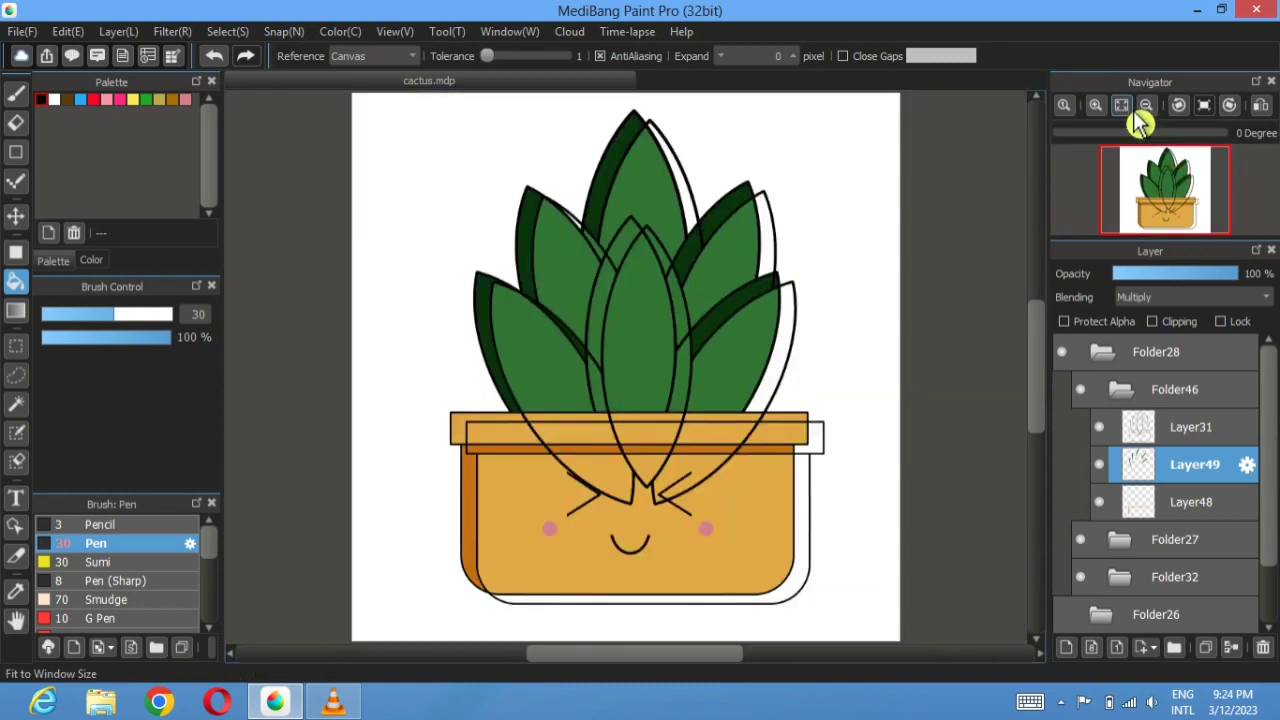
- Toggle the offset outline layer to check the leaf shadows for unfilled areas, and leave it hidden
click(1099, 427)
click(1100, 430)
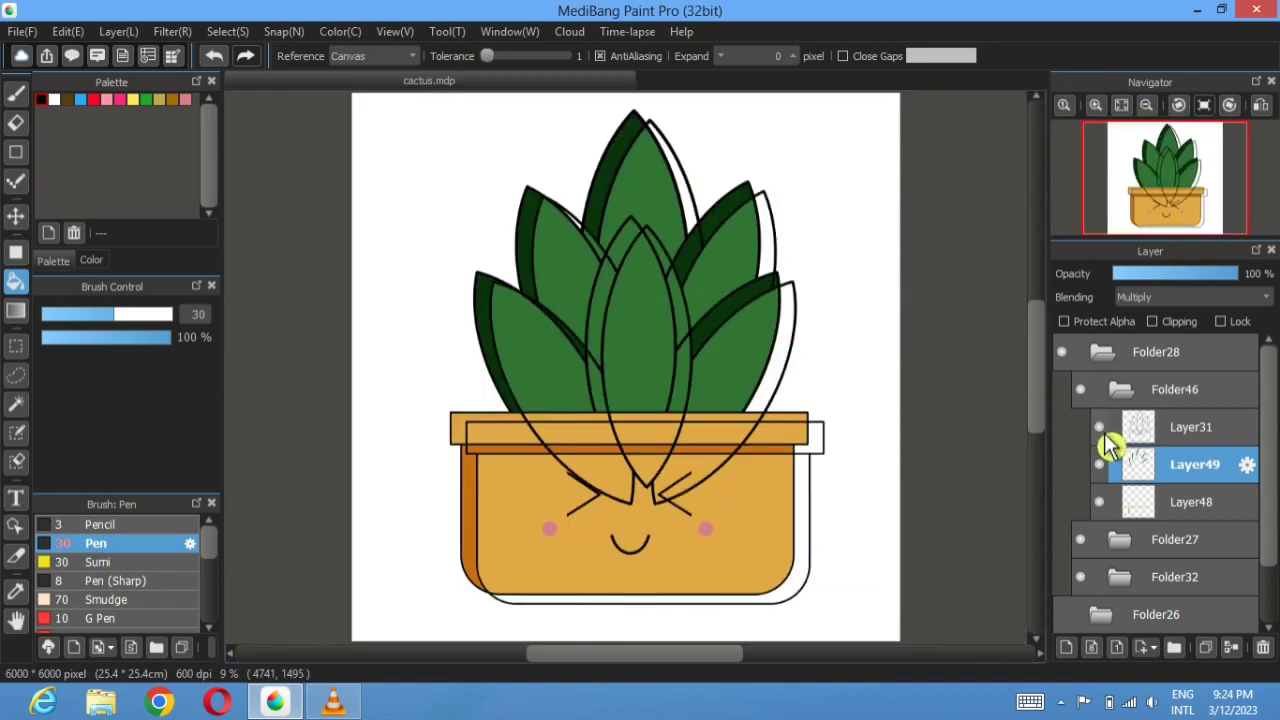
click(1100, 428)
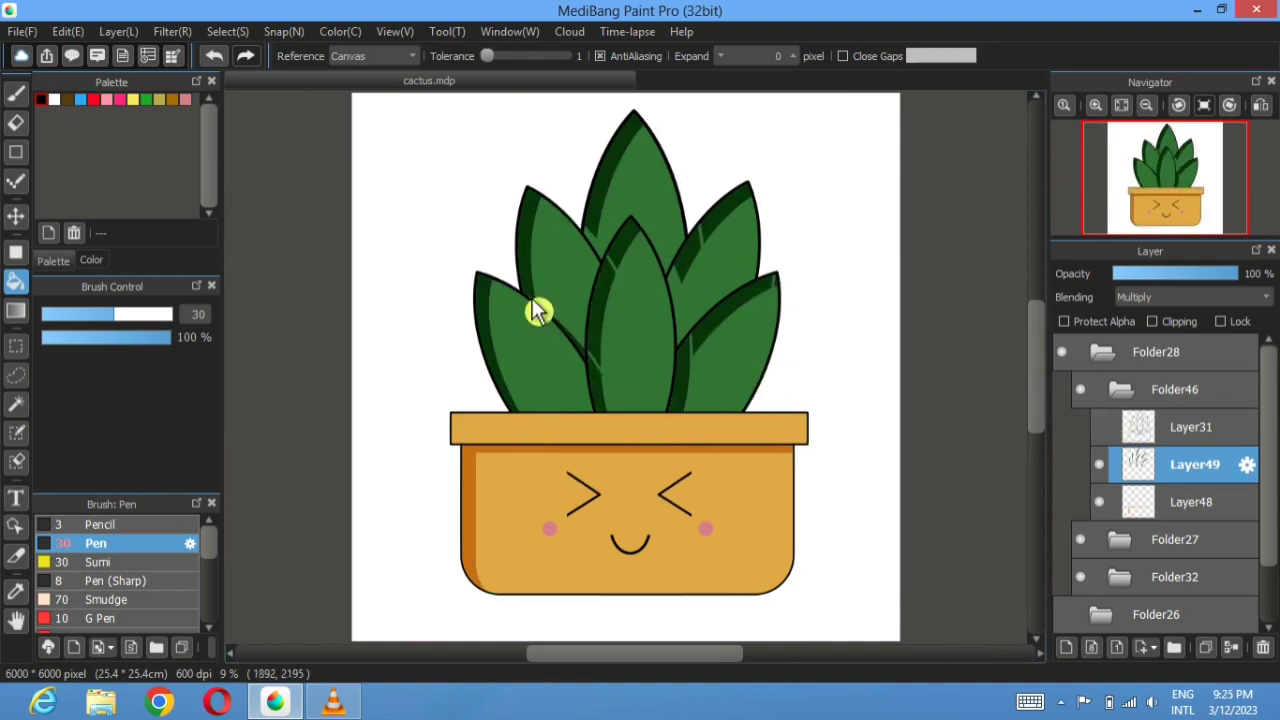
click(1100, 430)
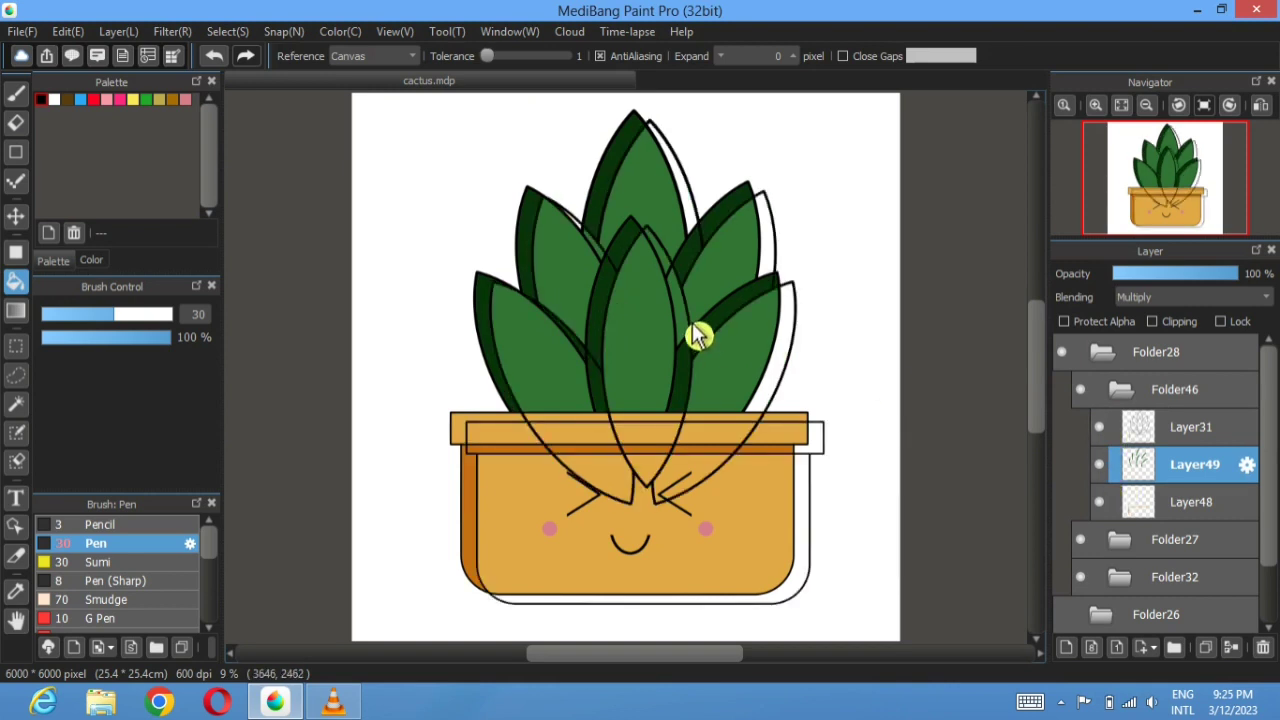
click(1101, 429)
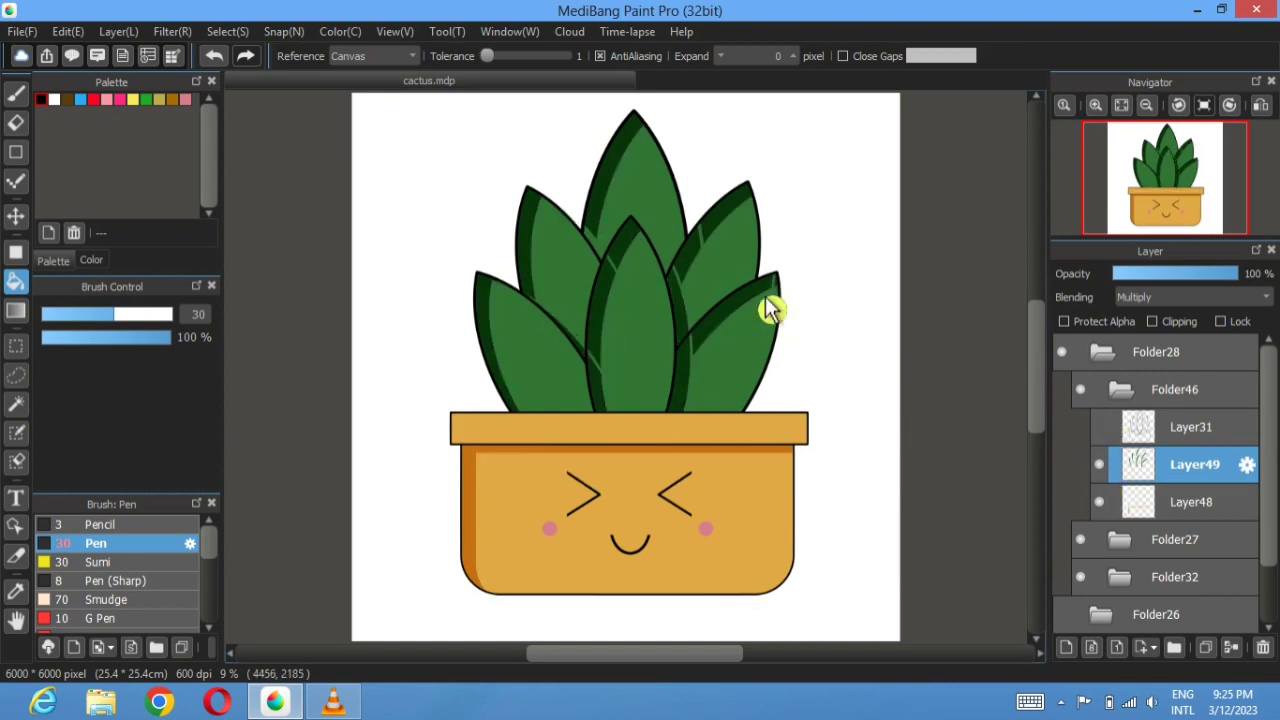
- Set the pen size to 67 and paint over the light gaps in the shadows of the central, upper-right and lower-right leaves
scroll(765, 296, up, 5)
key(b)
click(146, 313)
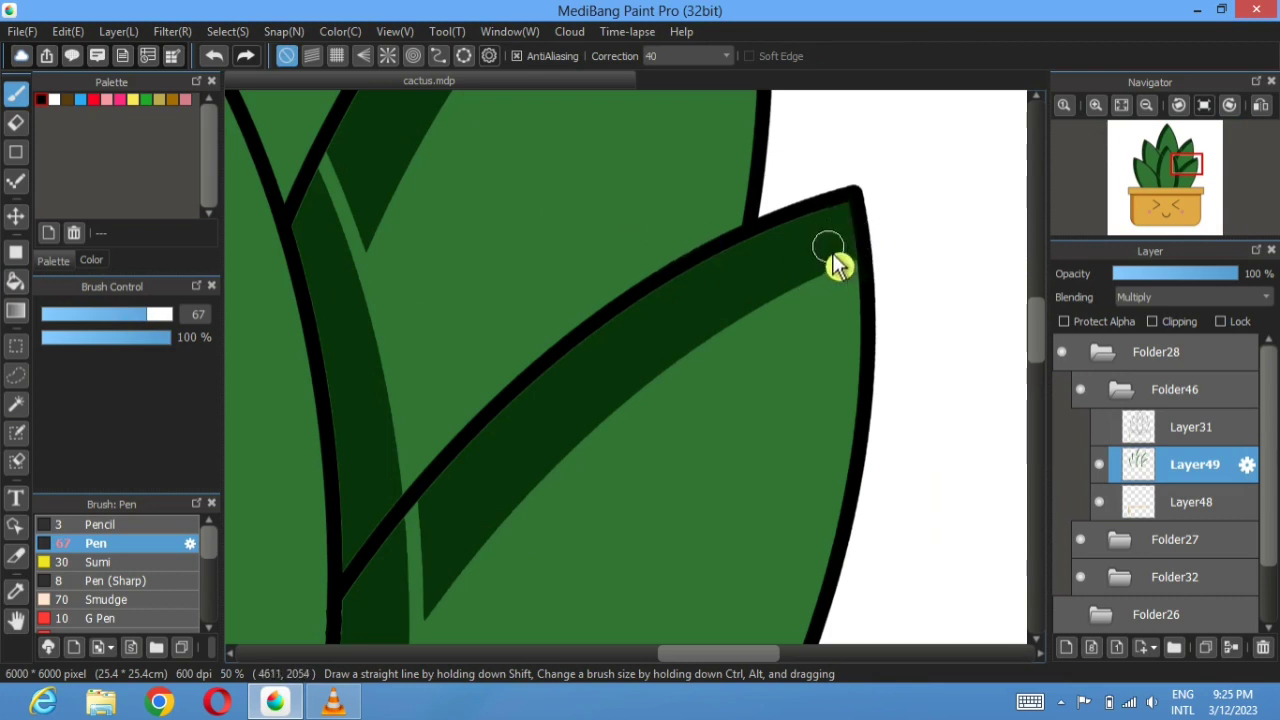
drag(430, 590, 597, 360)
mouse_move(592, 364)
mouse_down()
mouse_move(556, 483)
mouse_move(588, 276)
mouse_up()
drag(590, 345, 616, 456)
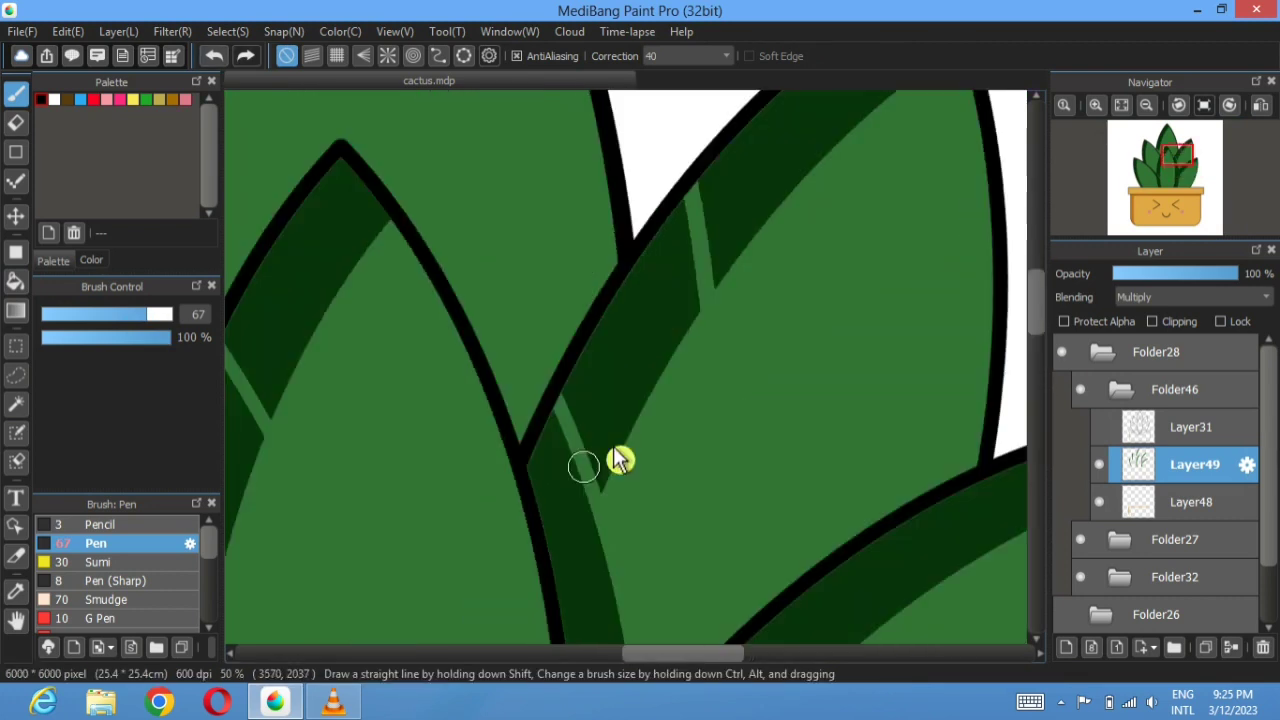
mouse_move(705, 306)
mouse_down()
mouse_move(617, 486)
mouse_move(571, 413)
mouse_move(724, 185)
mouse_move(704, 250)
mouse_up()
mouse_move(714, 252)
mouse_down()
mouse_move(612, 403)
mouse_move(730, 258)
mouse_move(700, 350)
mouse_up()
scroll(699, 348, down, 3)
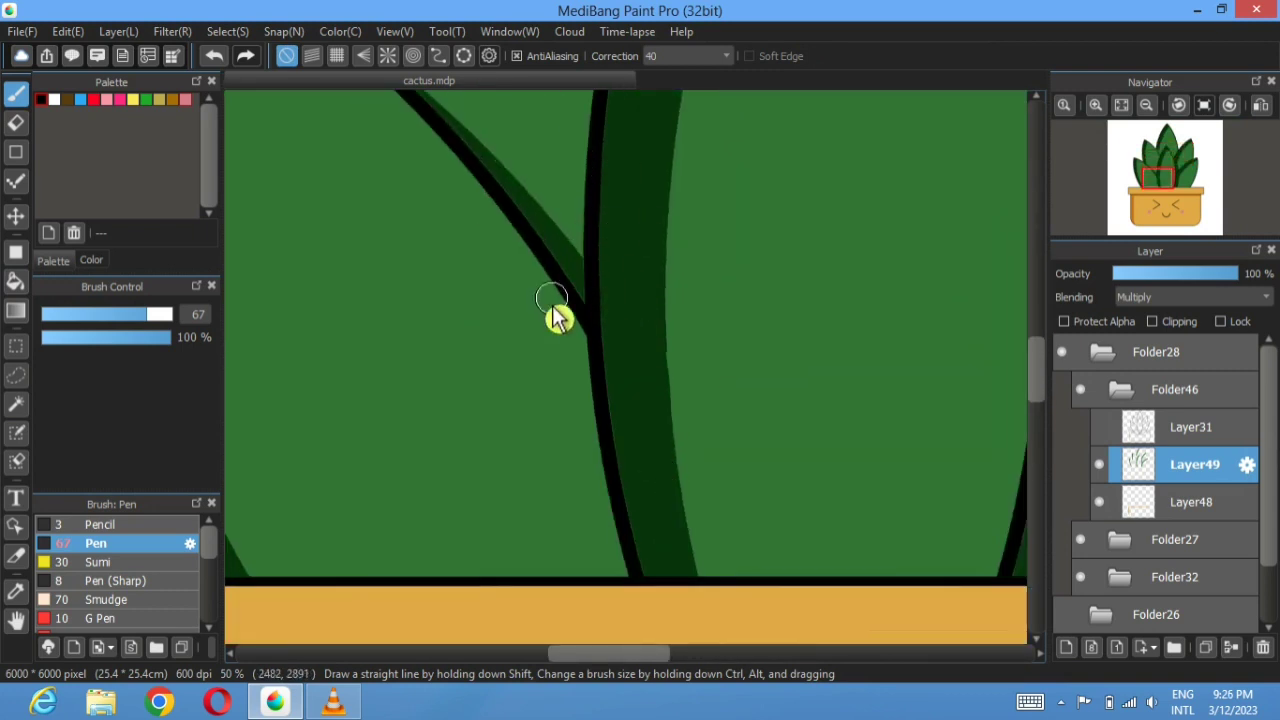
- Erase the shadow overspill on the lower-left leaf where its outline crosses the leaf behind it
scroll(729, 457, up, 5)
key(e)
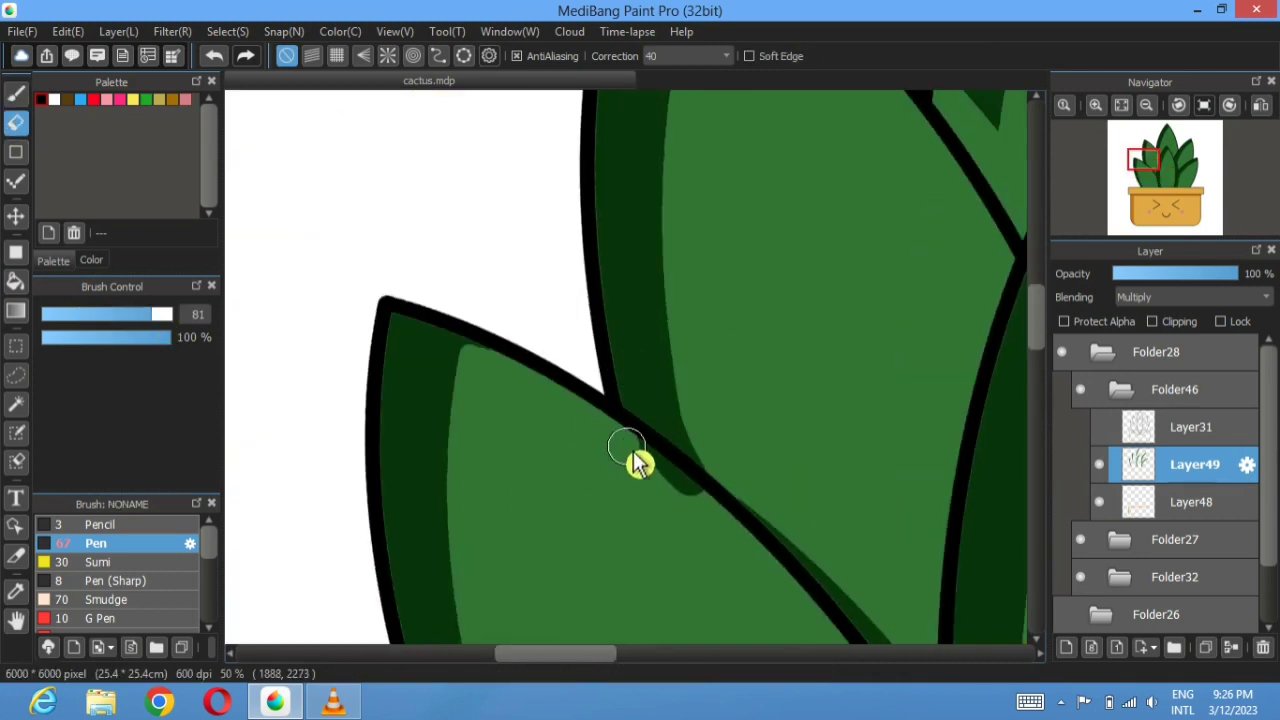
- Extend the top leaf's shadow down to its base with the pen and erase the overspill on the neighbouring left leaf
scroll(725, 518, right, 5)
scroll(725, 518, up, 3)
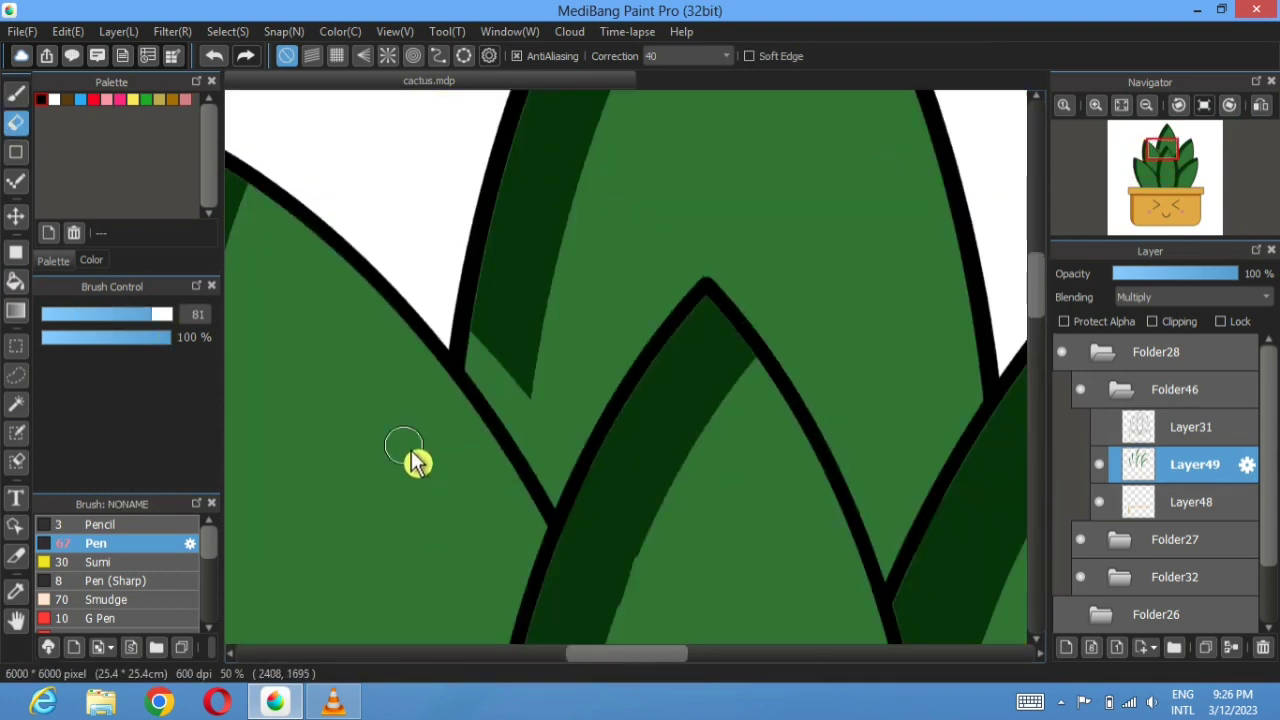
click(15, 93)
mouse_move(515, 345)
mouse_down()
mouse_move(503, 453)
mouse_move(491, 373)
mouse_move(519, 381)
mouse_move(533, 497)
mouse_up()
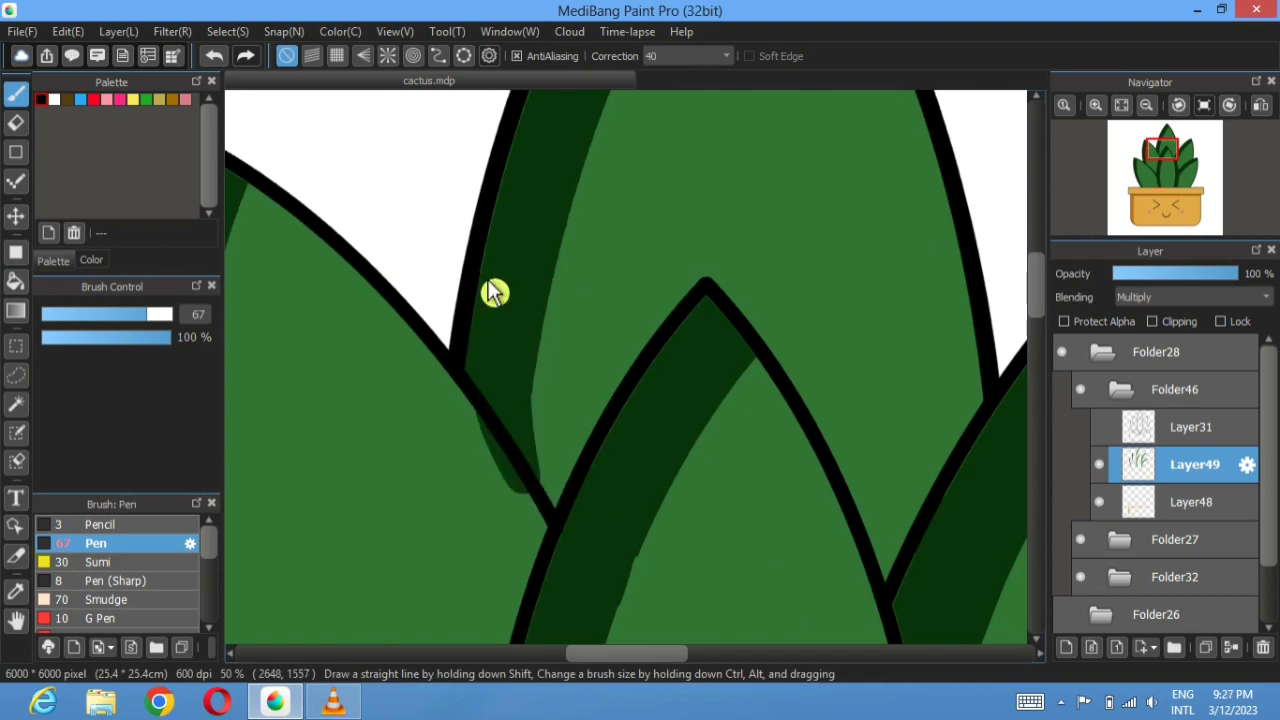
click(15, 122)
drag(452, 405, 549, 546)
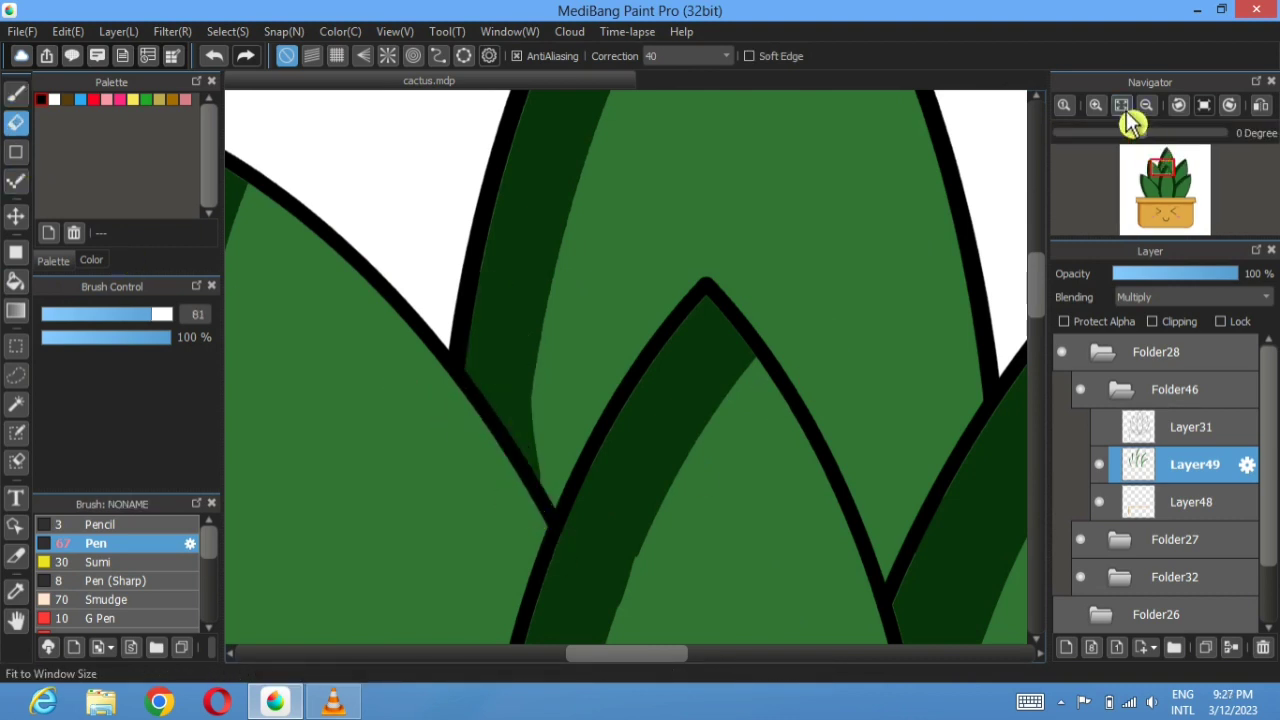
- Delete the hidden offset outline layer, Layer31, and collapse the shadow folder, Folder46
click(1122, 106)
click(1190, 427)
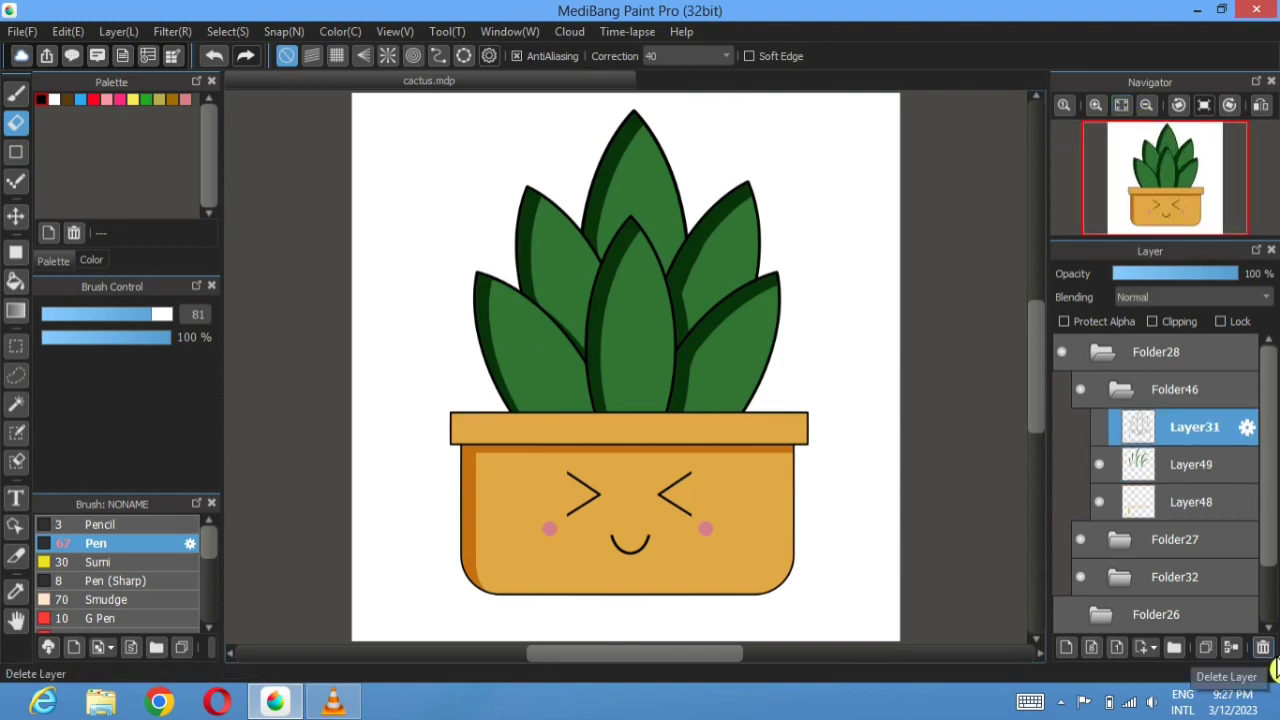
click(1263, 647)
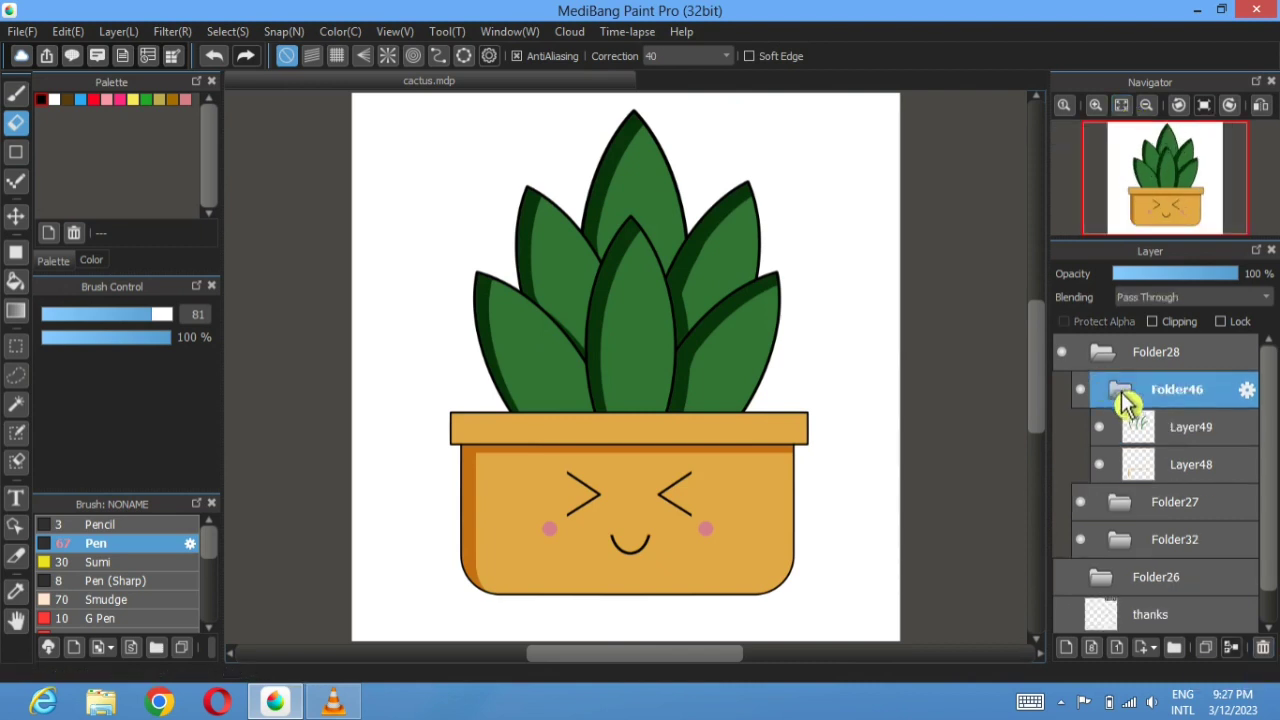
click(1122, 396)
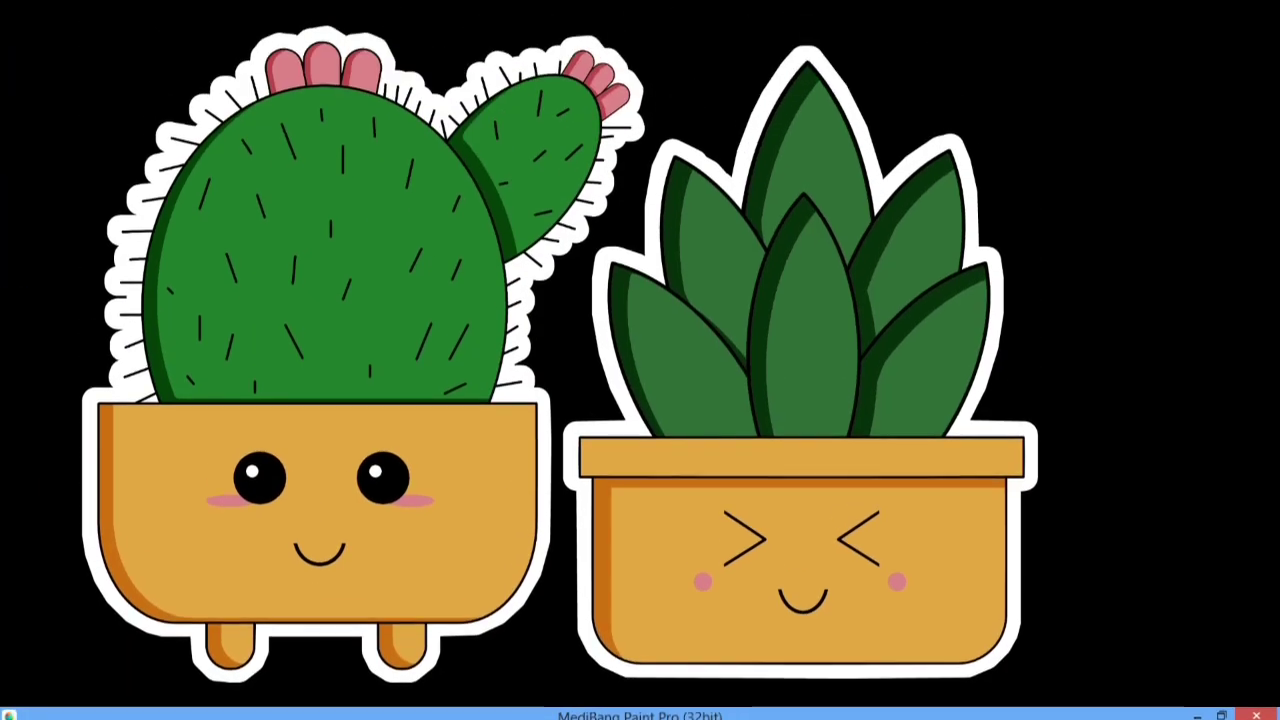